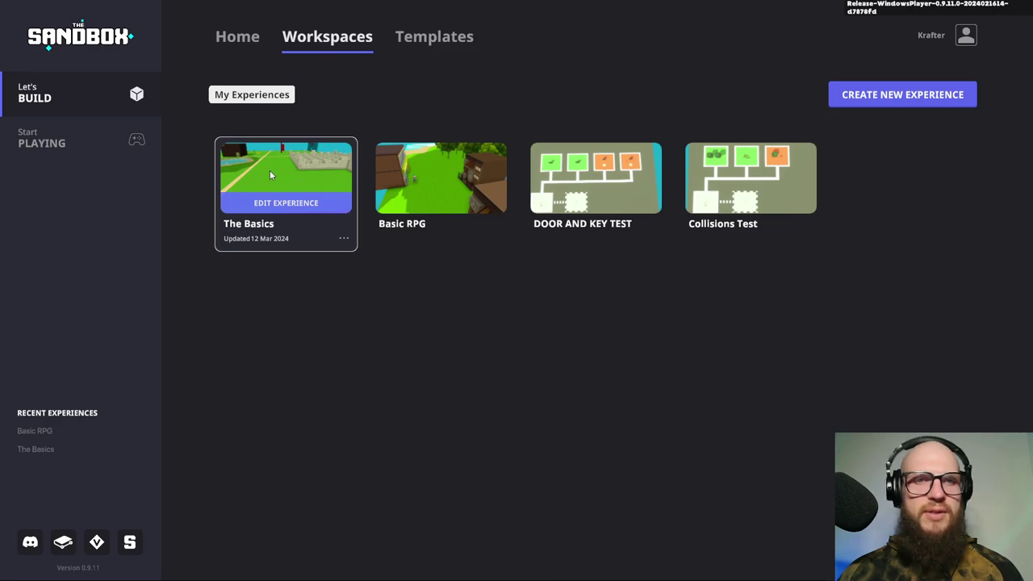
# Open the "The Basics" experience for editing and bring the stone maze and the logic asset on the grass into view
pyautogui.click(270, 171)
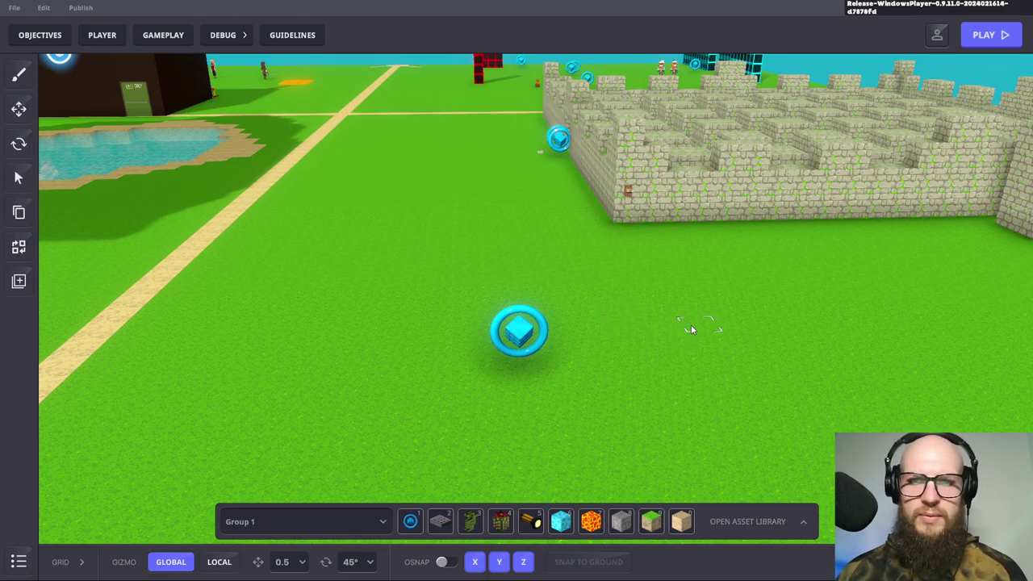
pyautogui.moveTo(713, 314); pyautogui.dragTo(587, 330, button='right')
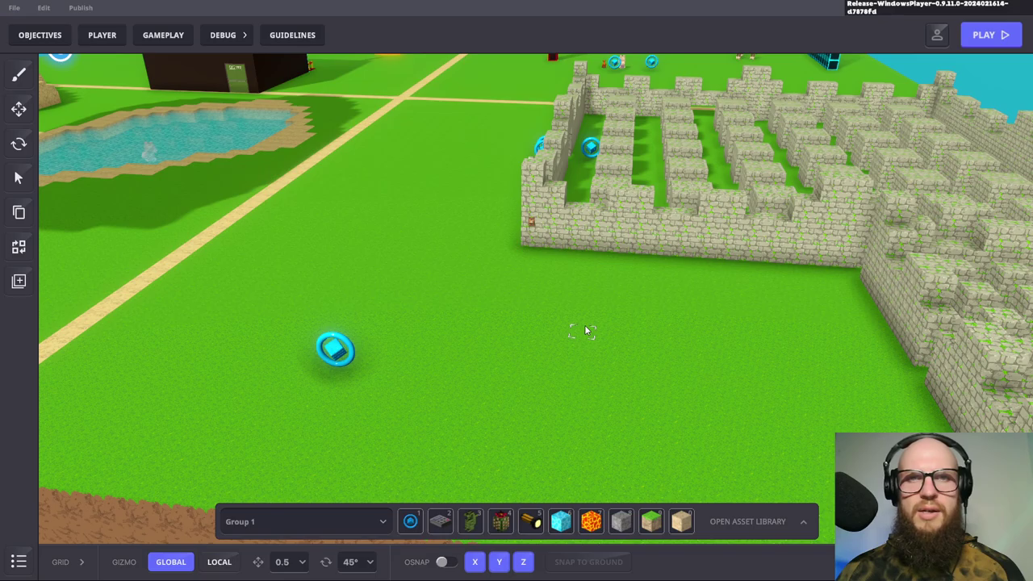
# Playtest the experience by walking the avatar down the sand hill to the corner of the stone maze, and return to editing
pyautogui.hotkey('ctrl', 'p')
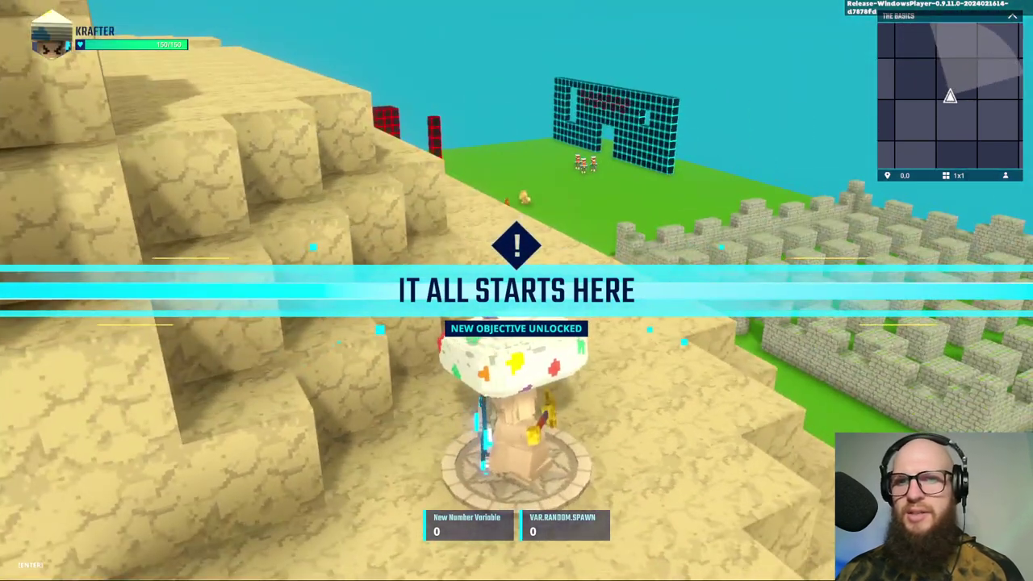
pyautogui.press('w')
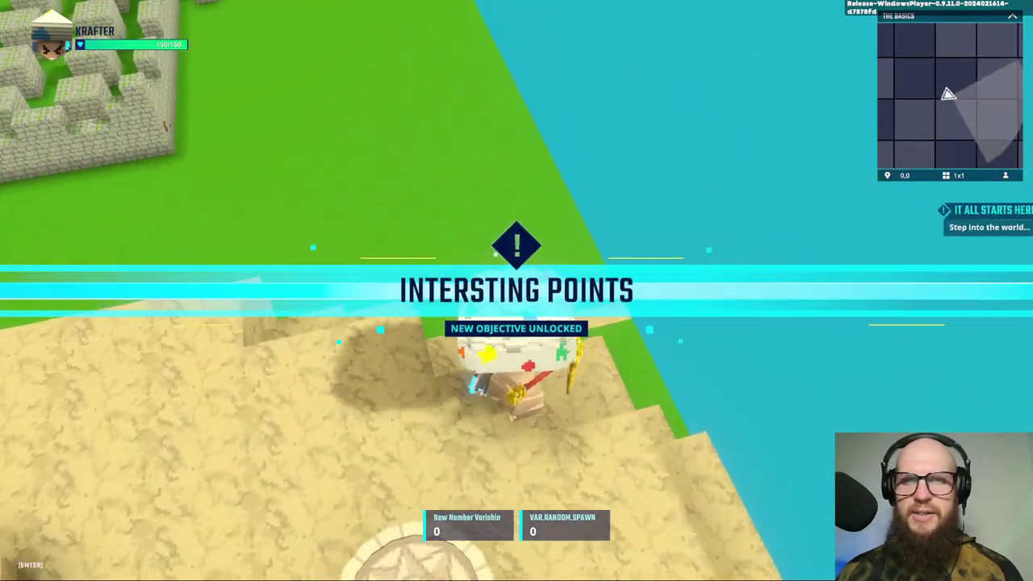
pyautogui.press('w')
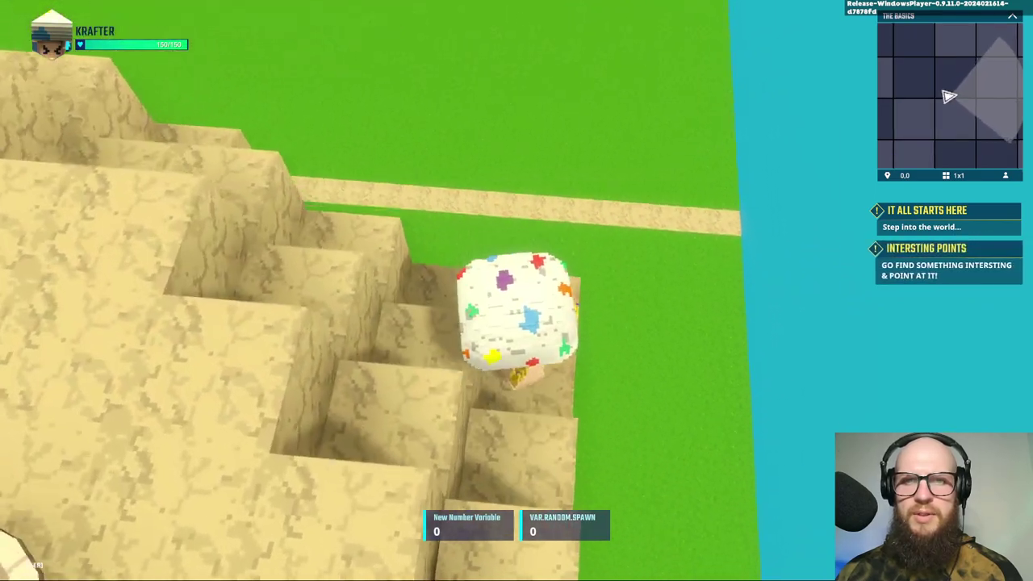
pyautogui.press('w')
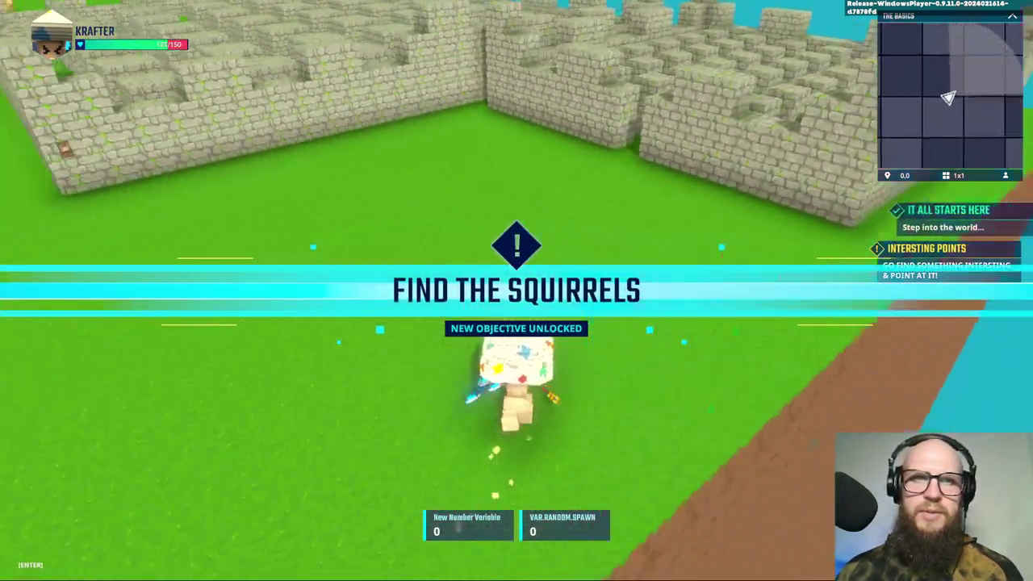
pyautogui.press('w')
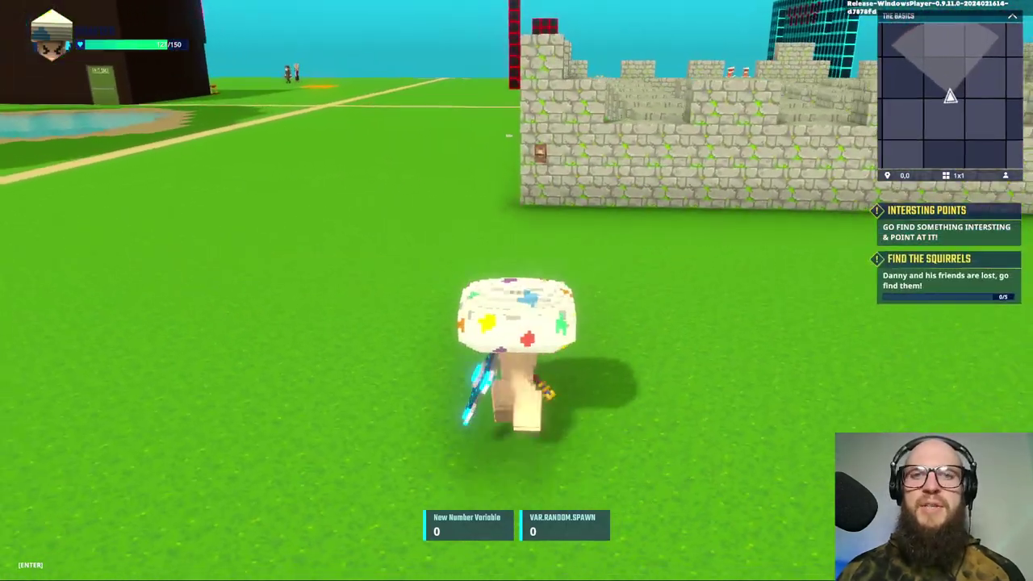
pyautogui.press('w')
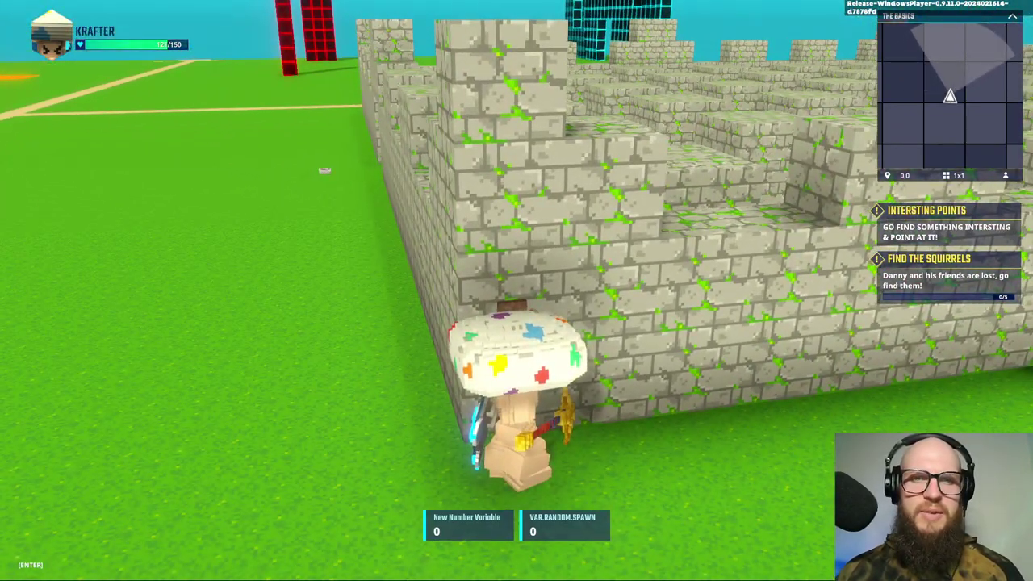
pyautogui.press('Escape')
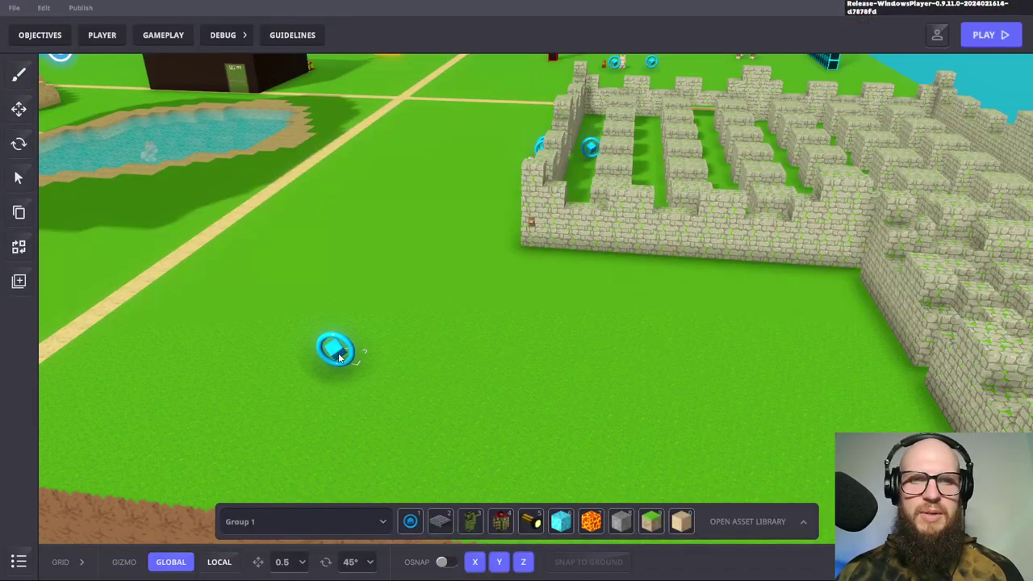
# Pull one Asset Spawner logic asset out of the stack on the grass, moving it along the Z axis to 7.50
pyautogui.click(336, 351)
pyautogui.moveTo(369, 336); pyautogui.dragTo(348, 342)
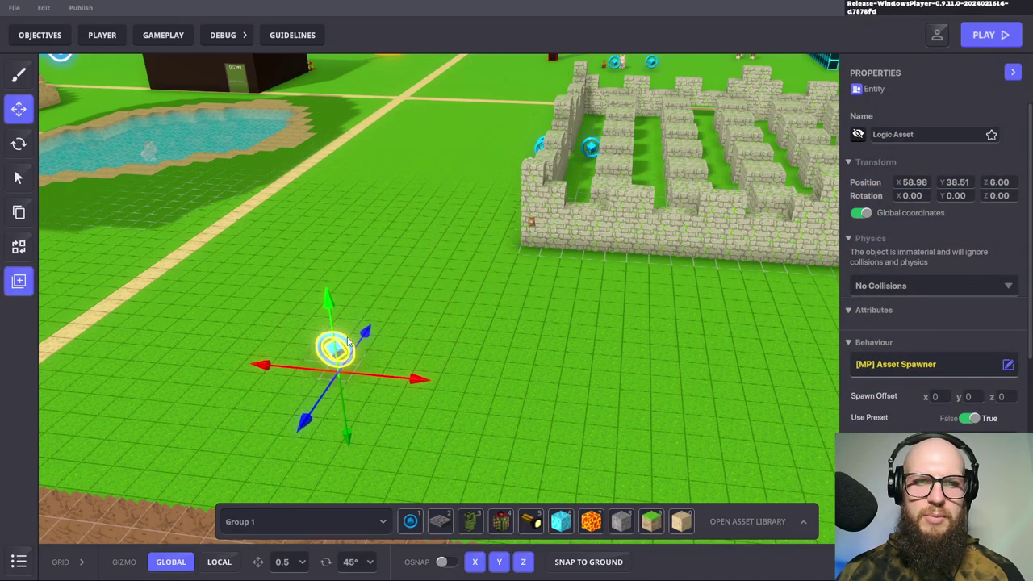
pyautogui.click(413, 403)
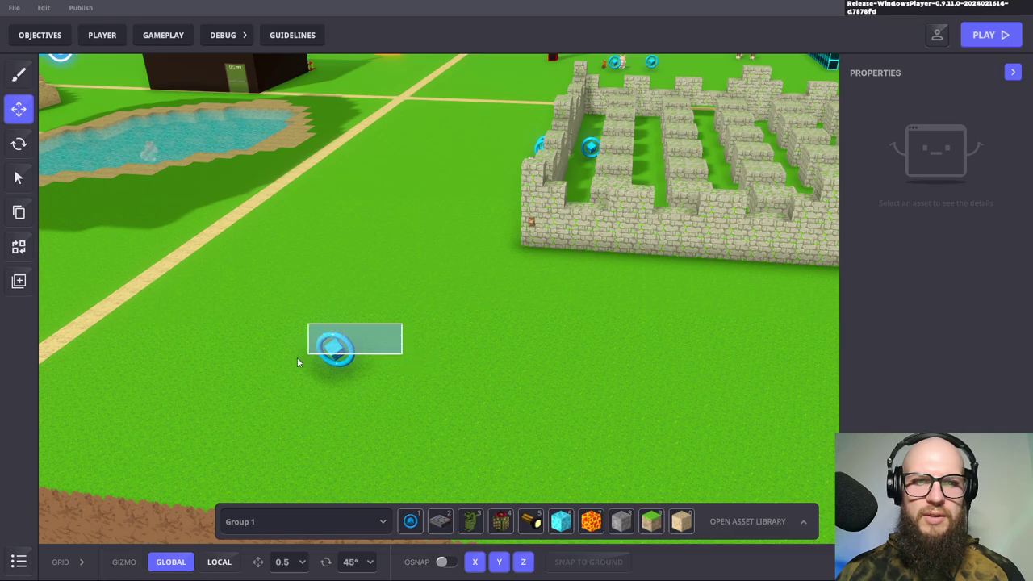
pyautogui.click(345, 347)
pyautogui.click(410, 322)
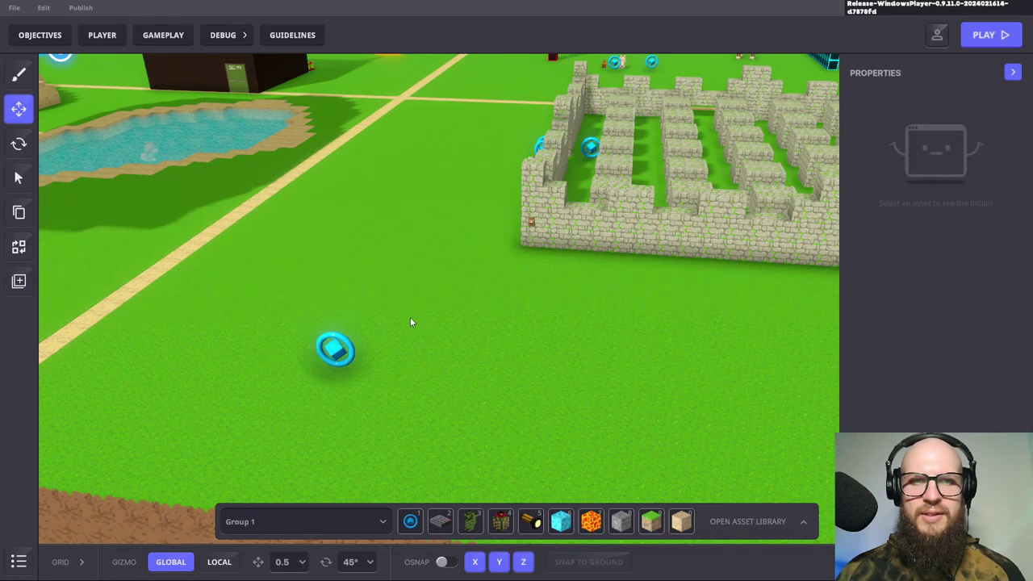
pyautogui.click(343, 344)
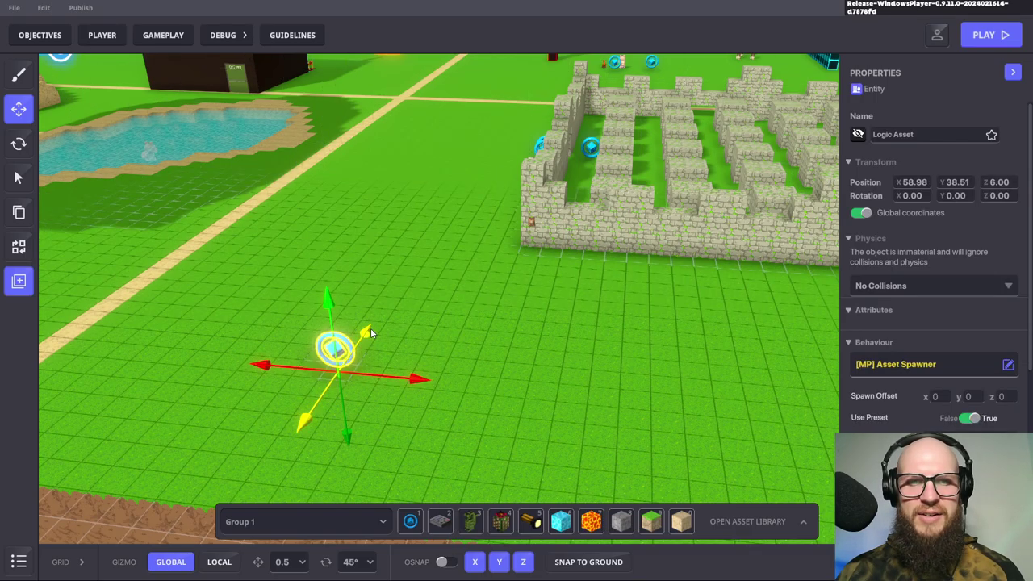
pyautogui.click(312, 323)
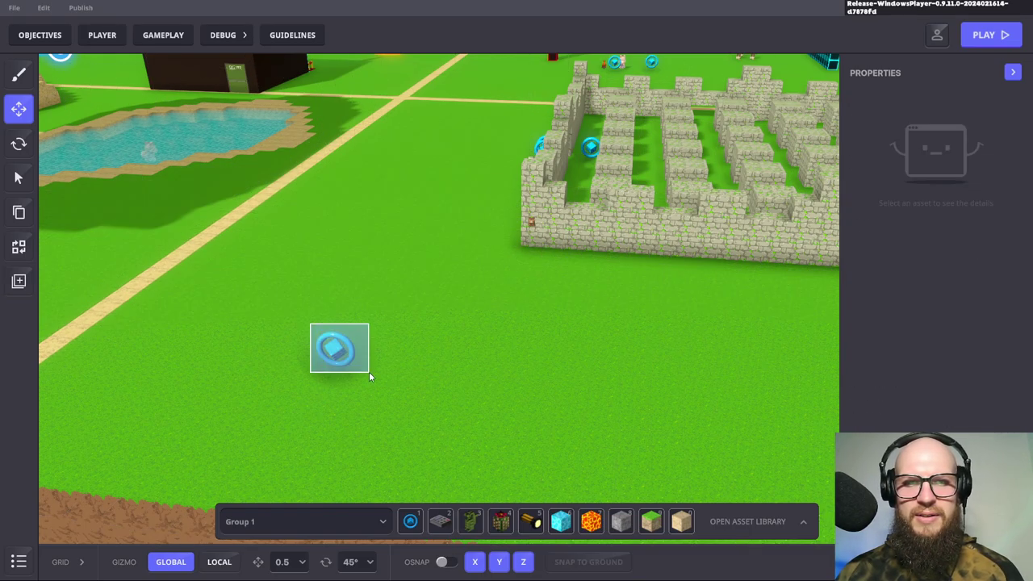
pyautogui.click(345, 349)
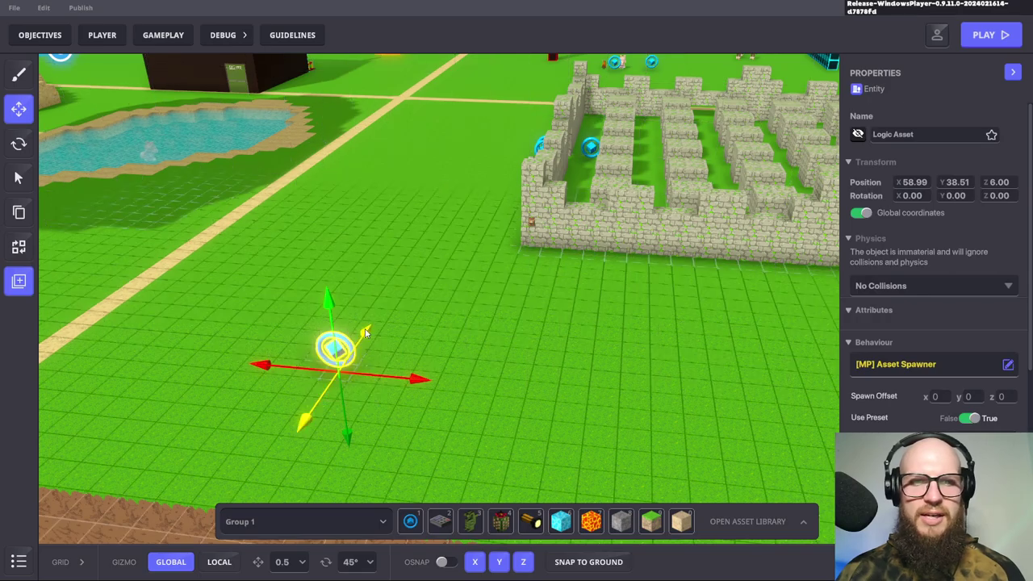
pyautogui.moveTo(366, 330); pyautogui.dragTo(380, 315)
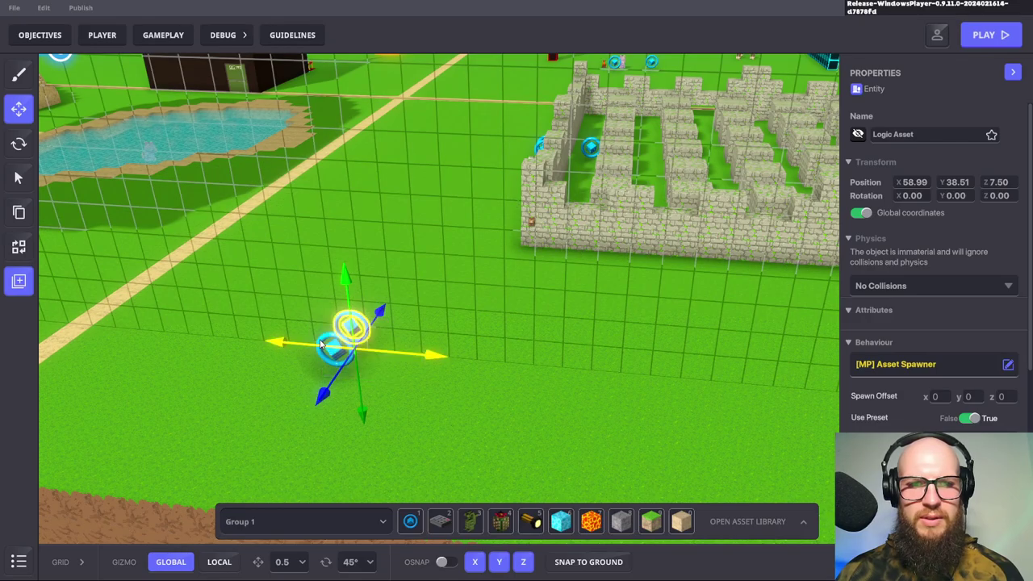
# Move another of the stacked Asset Spawner logic assets the opposite way along the Z axis to 4.50
pyautogui.click(339, 362)
pyautogui.click(343, 365)
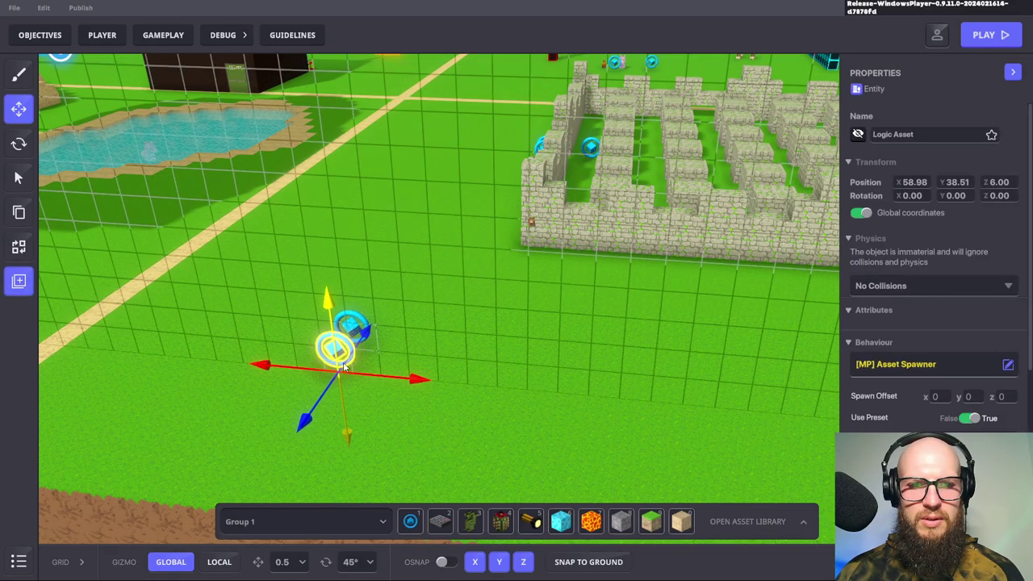
pyautogui.moveTo(321, 401); pyautogui.dragTo(304, 435)
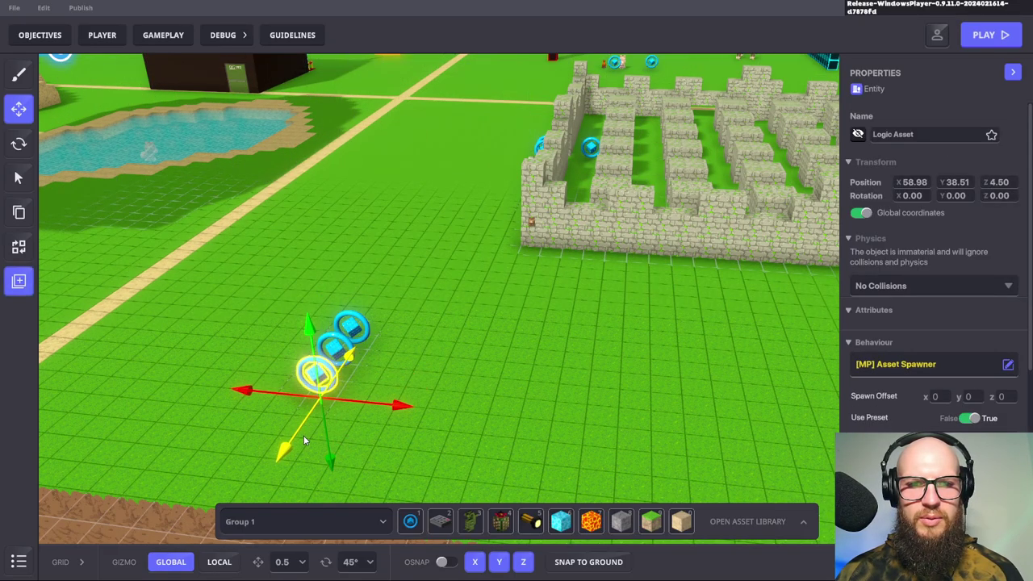
# Select all three Asset Spawner logic assets together and move them across the grass to beside the maze's near corner
pyautogui.keyDown('shift'); pyautogui.click(343, 346); pyautogui.keyUp('shift')
pyautogui.keyDown('shift'); pyautogui.click(355, 323); pyautogui.keyUp('shift')
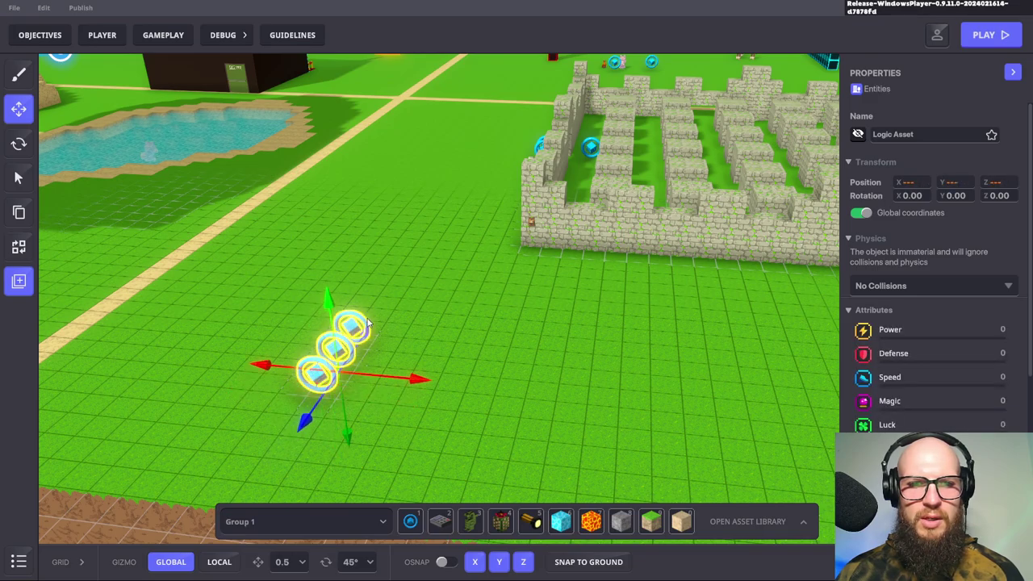
pyautogui.moveTo(307, 434); pyautogui.dragTo(466, 255)
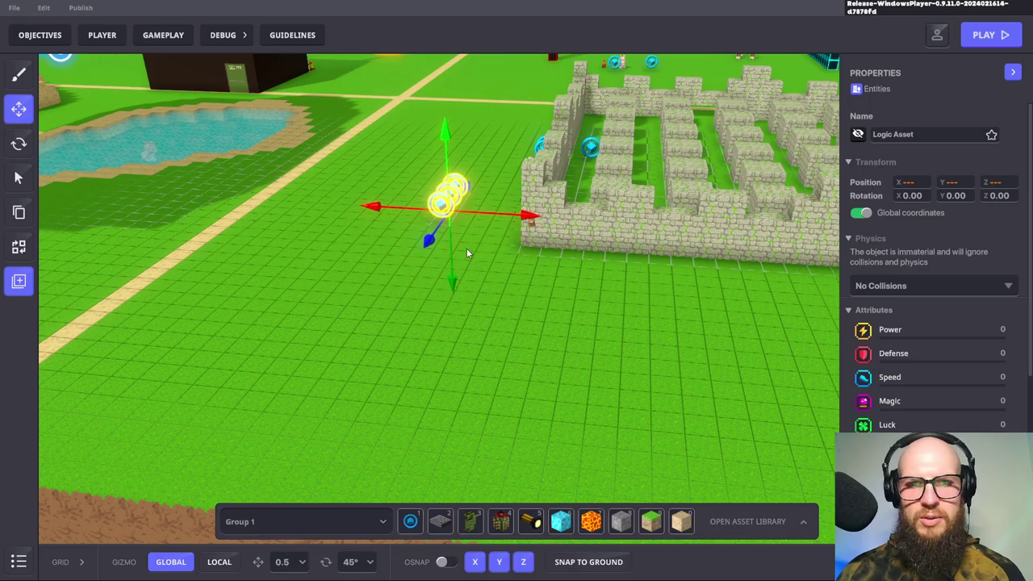
pyautogui.moveTo(492, 214); pyautogui.dragTo(519, 219)
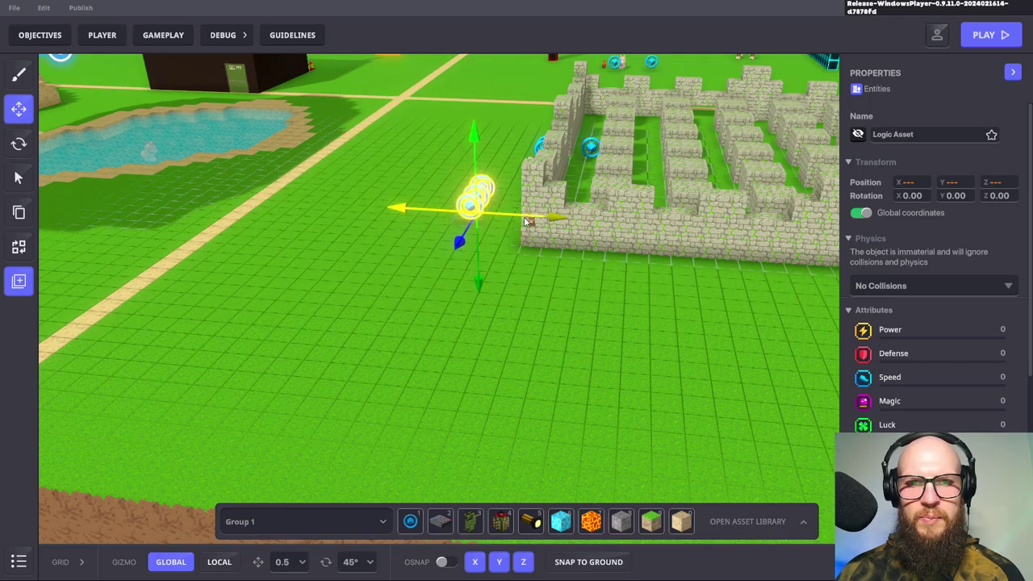
# Stack the two outer Asset Spawner logic assets back onto the middle one beside the maze wall
pyautogui.scroll(3, 504, 199)
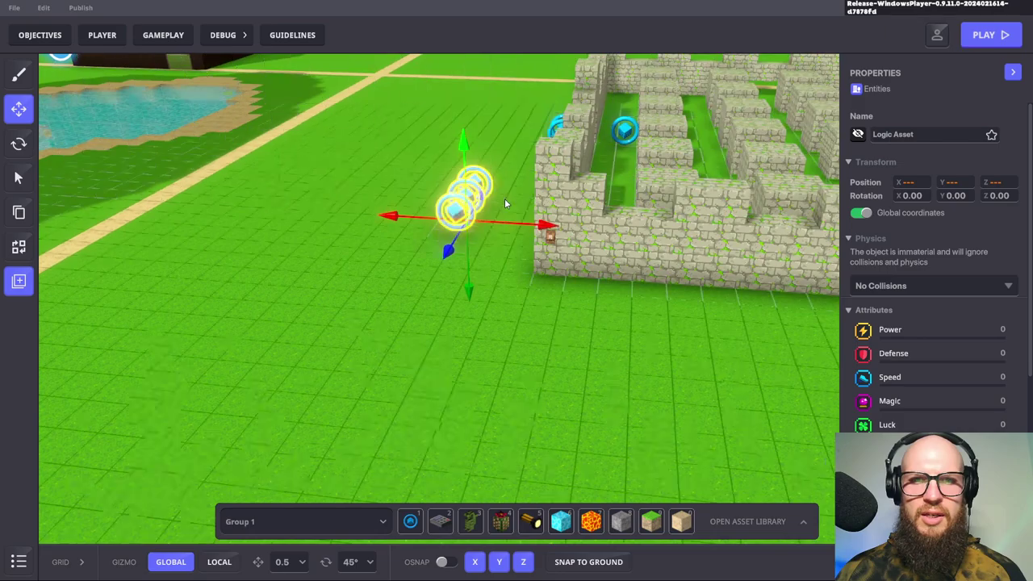
pyautogui.scroll(2, 505, 199)
pyautogui.click(493, 242)
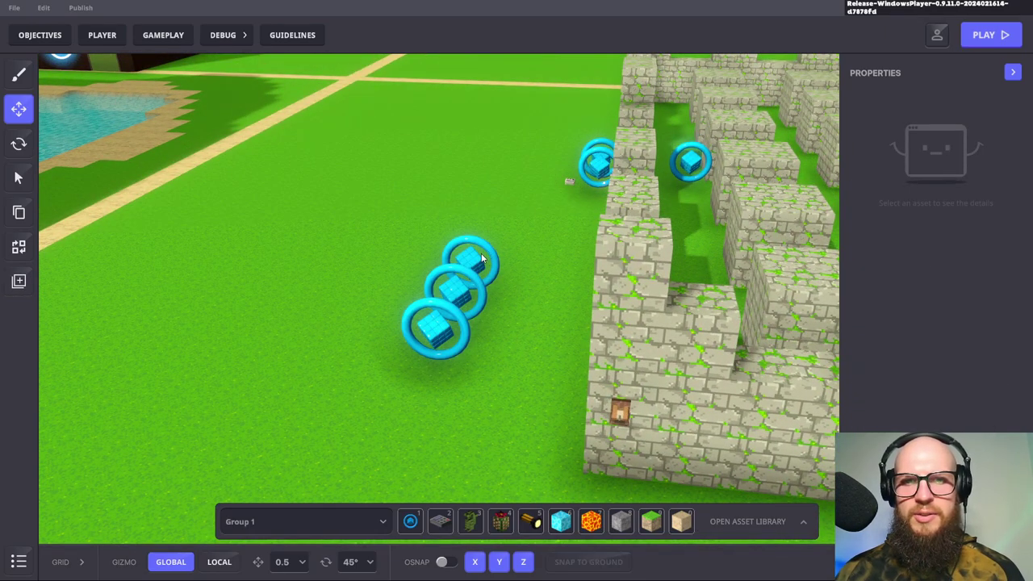
pyautogui.moveTo(496, 256); pyautogui.dragTo(489, 286, button='right')
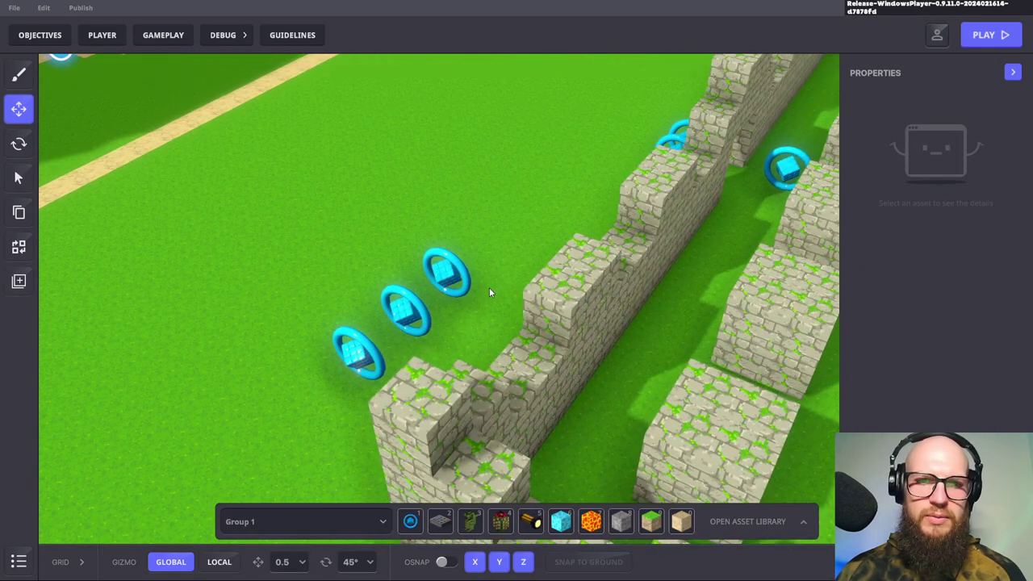
pyautogui.click(457, 278)
pyautogui.moveTo(404, 348); pyautogui.dragTo(399, 395)
pyautogui.click(294, 366)
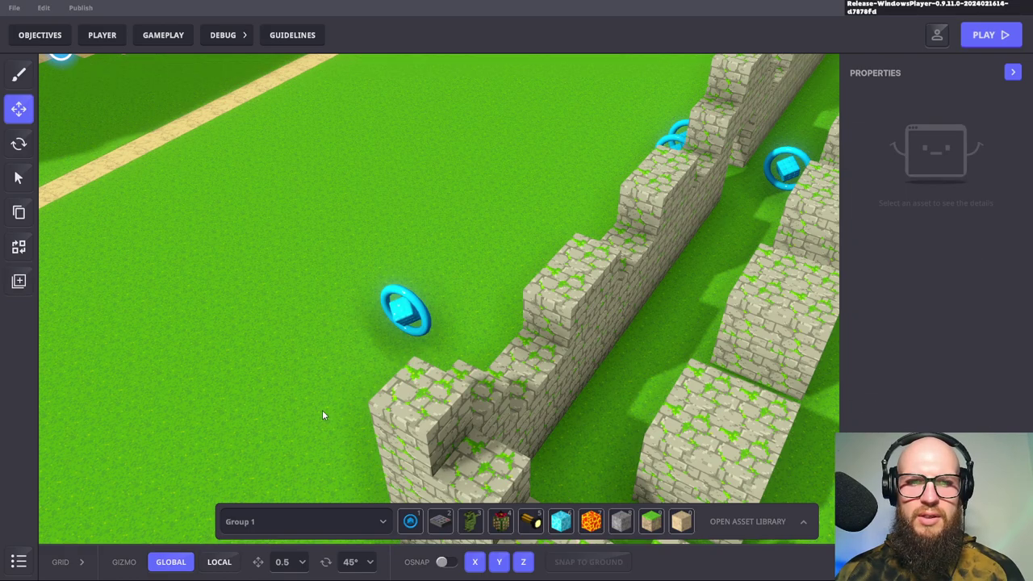
# Playtest the experience again, walking the avatar to the switch on the maze's corner wall to test the relocated random spawners
pyautogui.moveTo(343, 393); pyautogui.dragTo(387, 366, button='right')
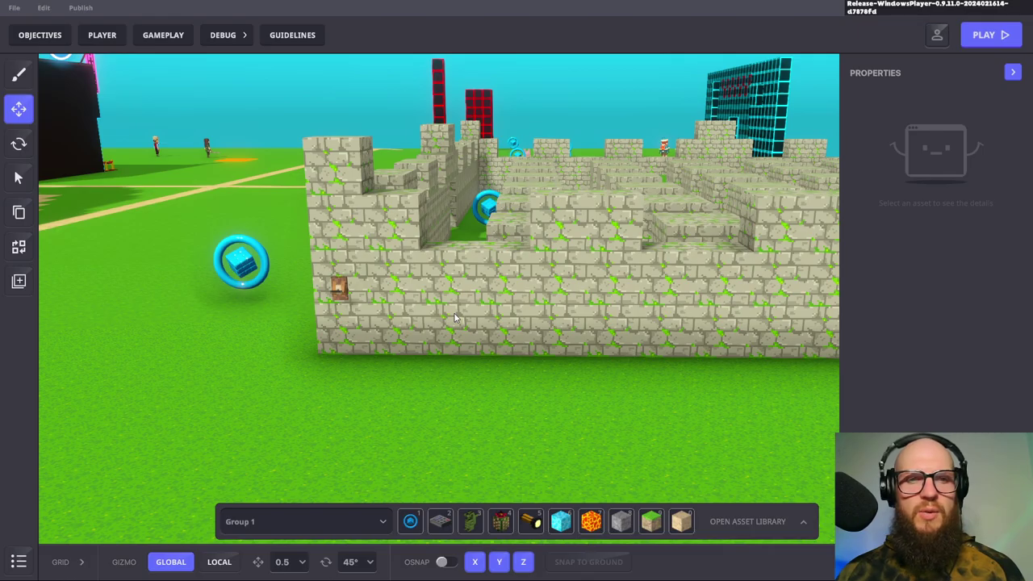
pyautogui.press('F5')
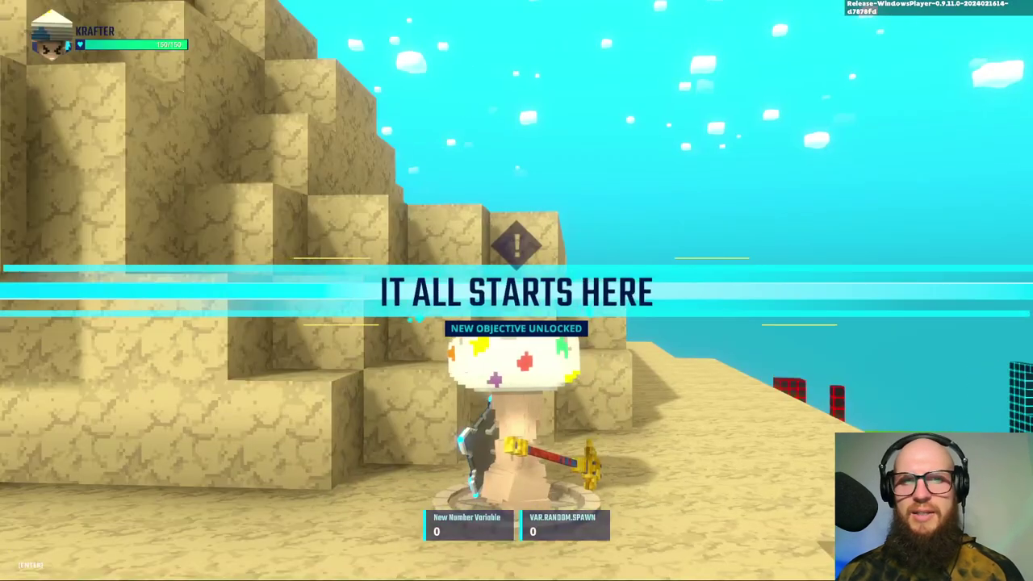
pyautogui.press('w')
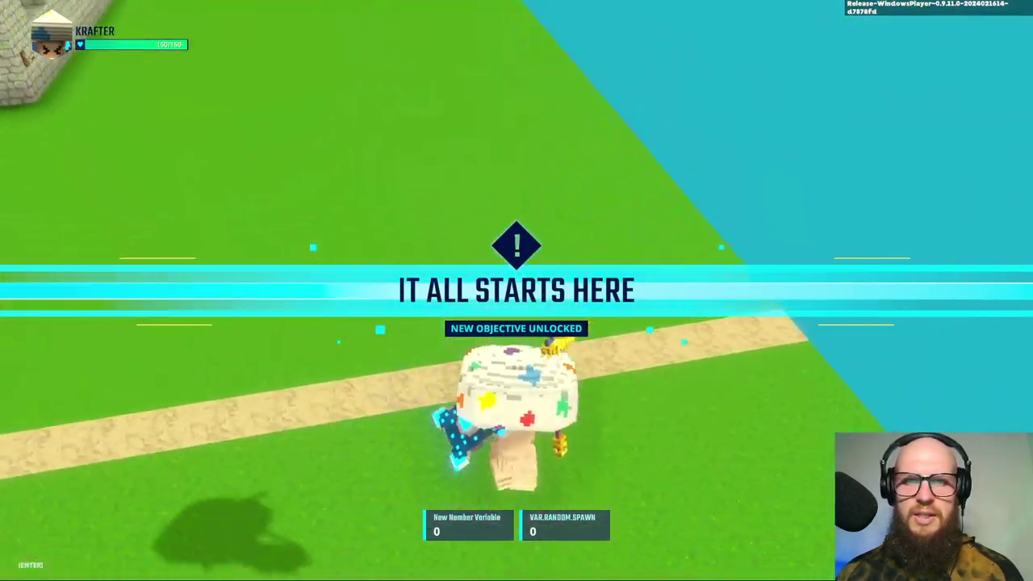
pyautogui.press('w')
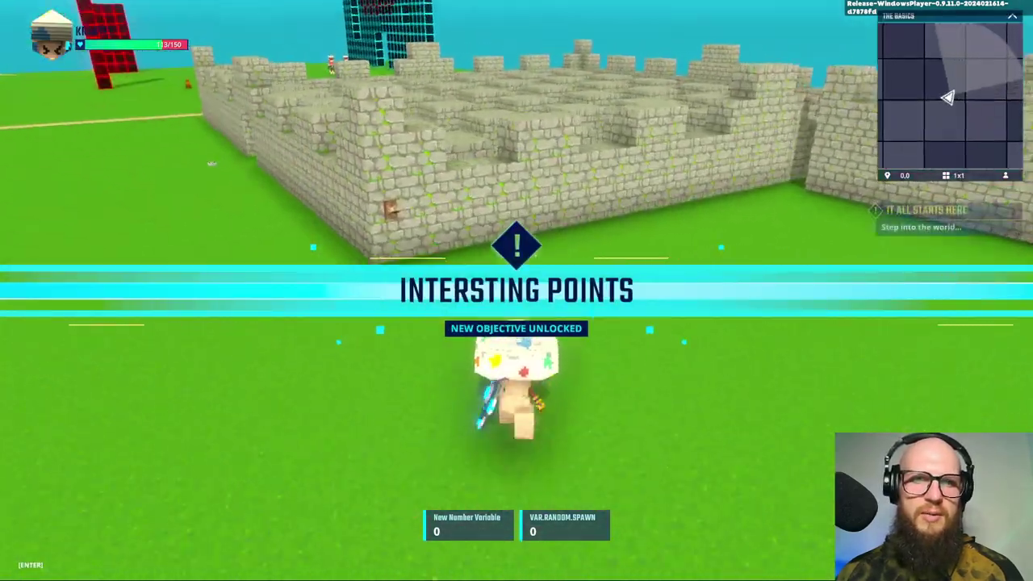
pyautogui.press('w')
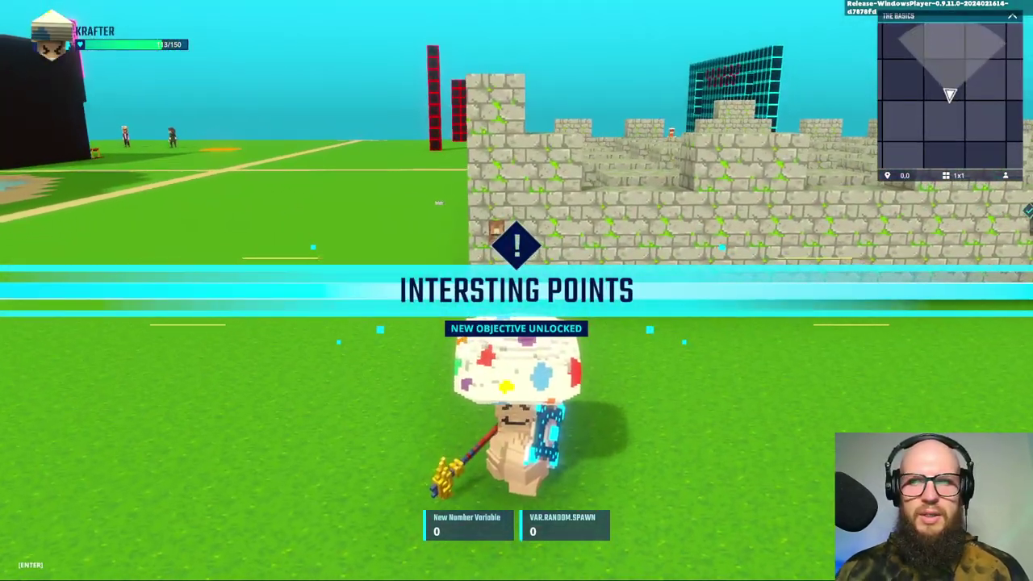
pyautogui.press('w')
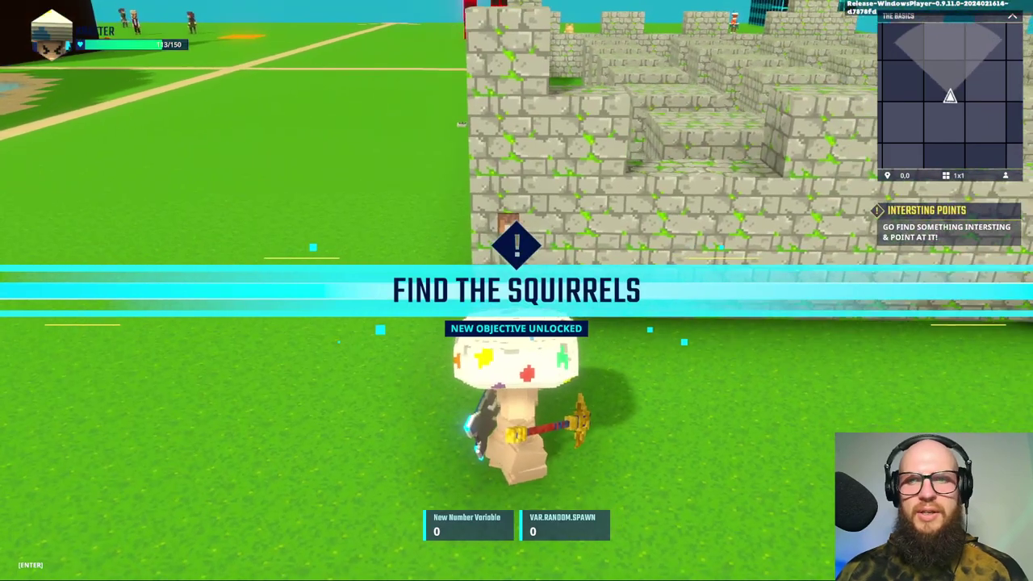
pyautogui.press('s')
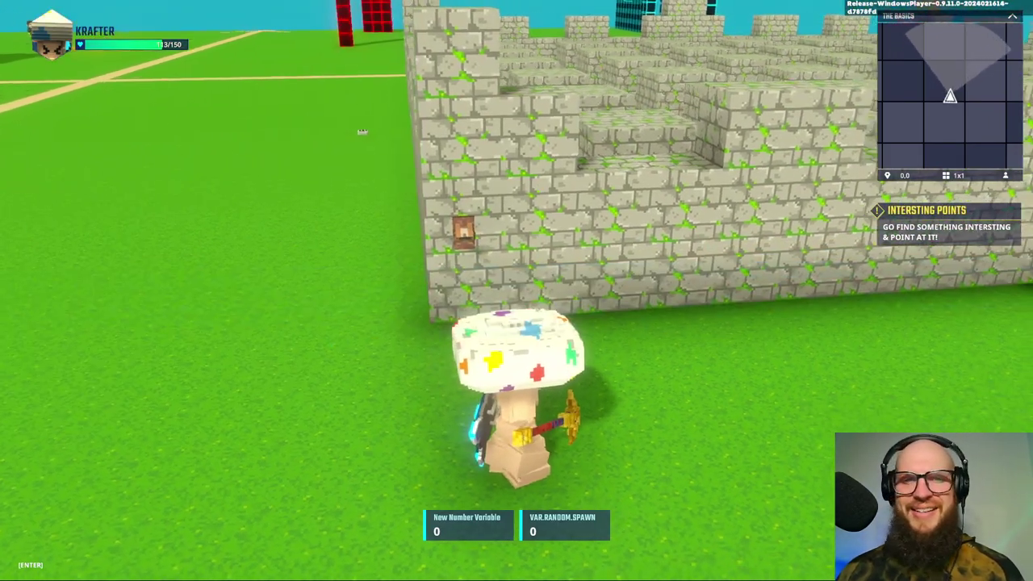
pyautogui.press('w')
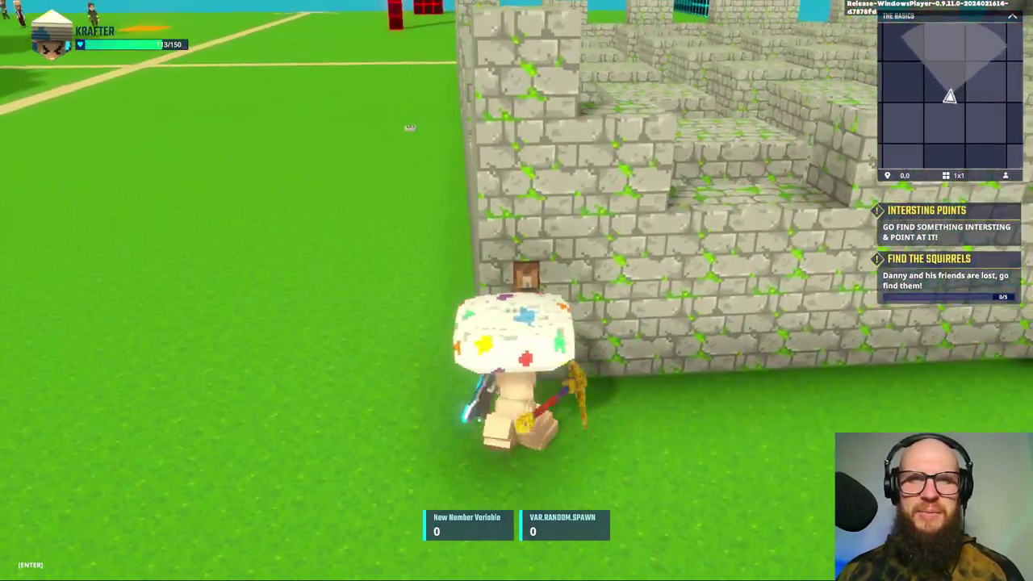
pyautogui.press('s')
pyautogui.press('w')
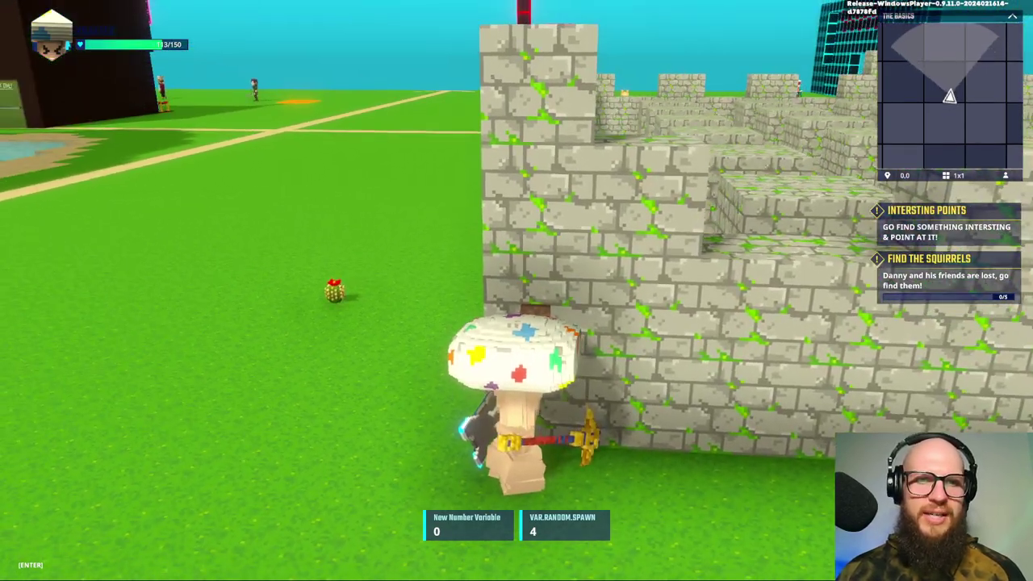
pyautogui.press('w')
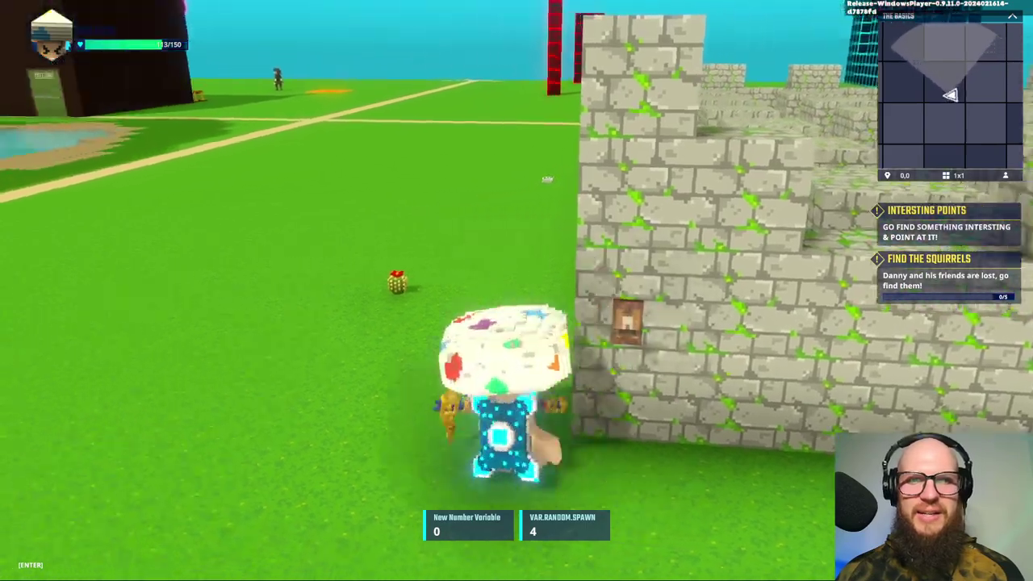
# Trigger the switch on the maze's corner wall repeatedly and check which random assets spawn on the grass beside it
pyautogui.press('d')
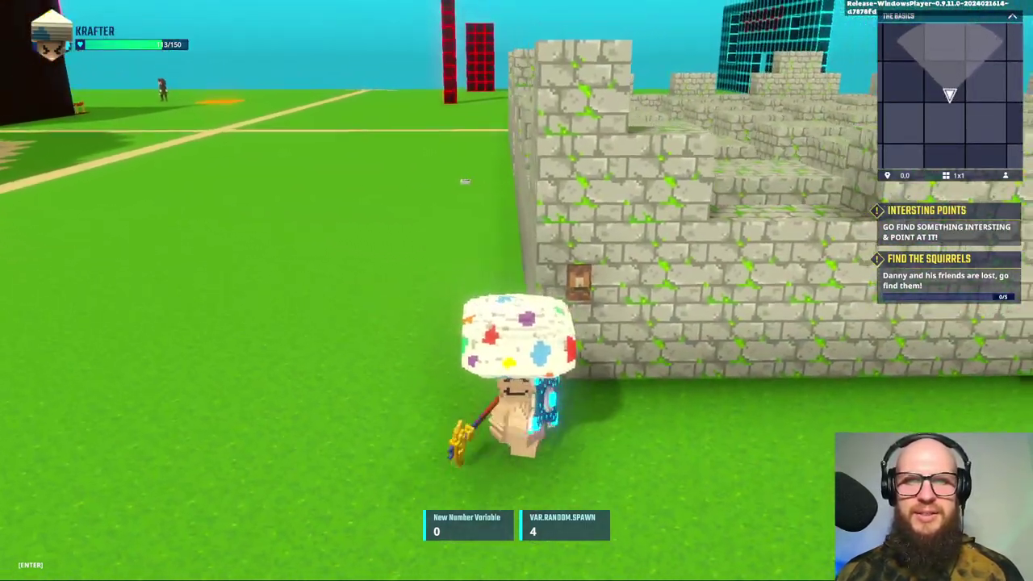
pyautogui.press('a')
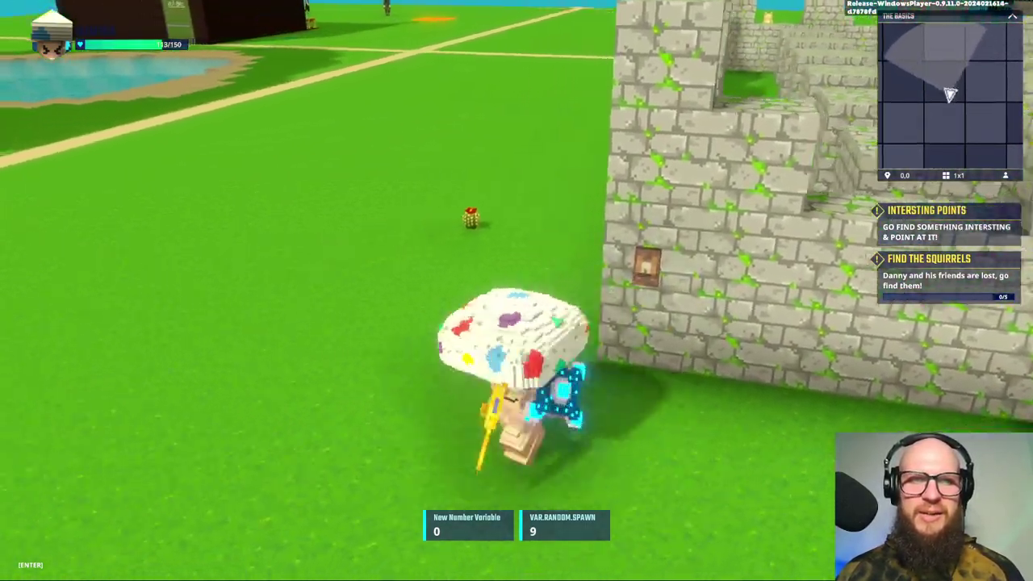
pyautogui.press('d')
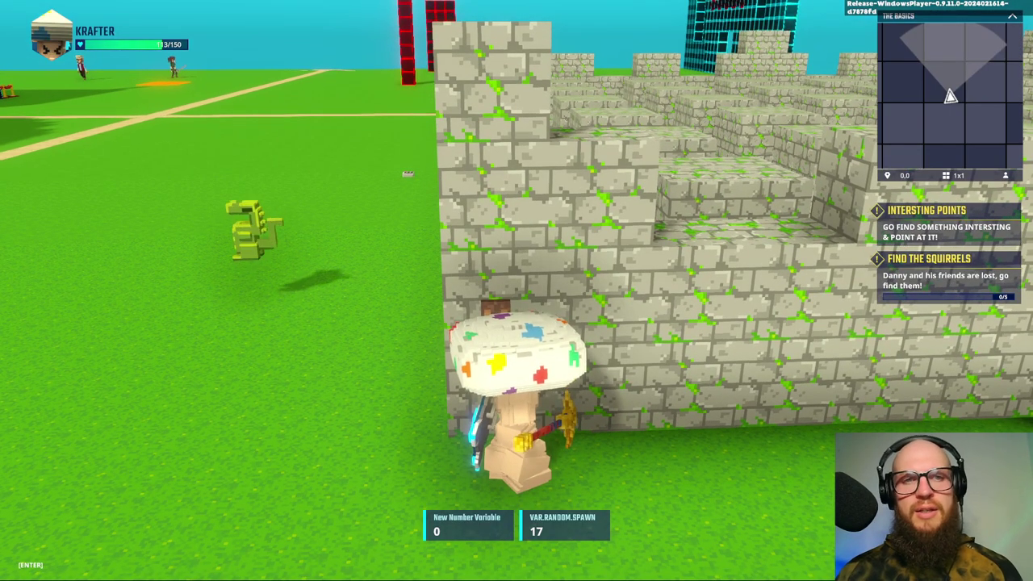
pyautogui.press('a')
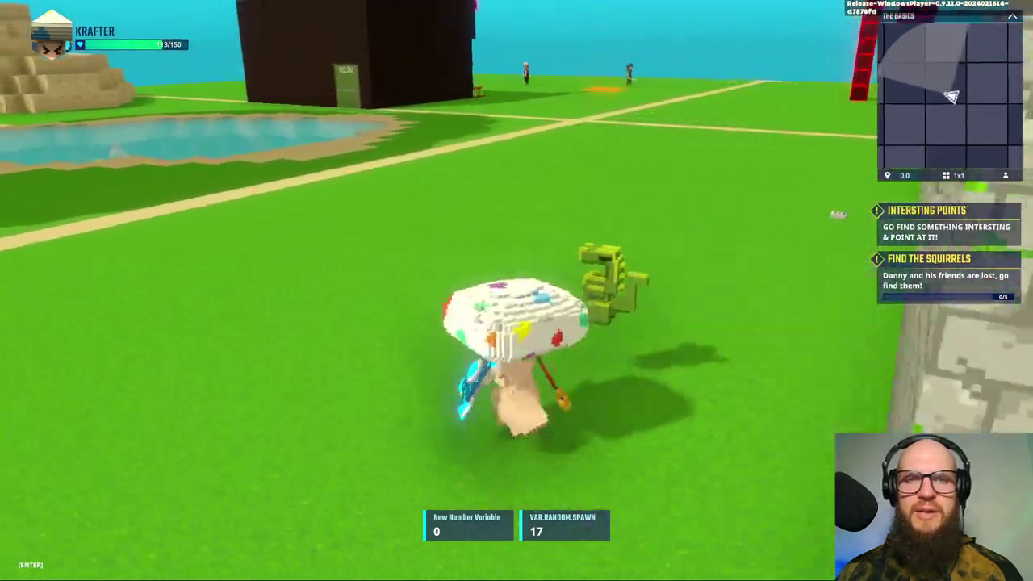
pyautogui.press('w')
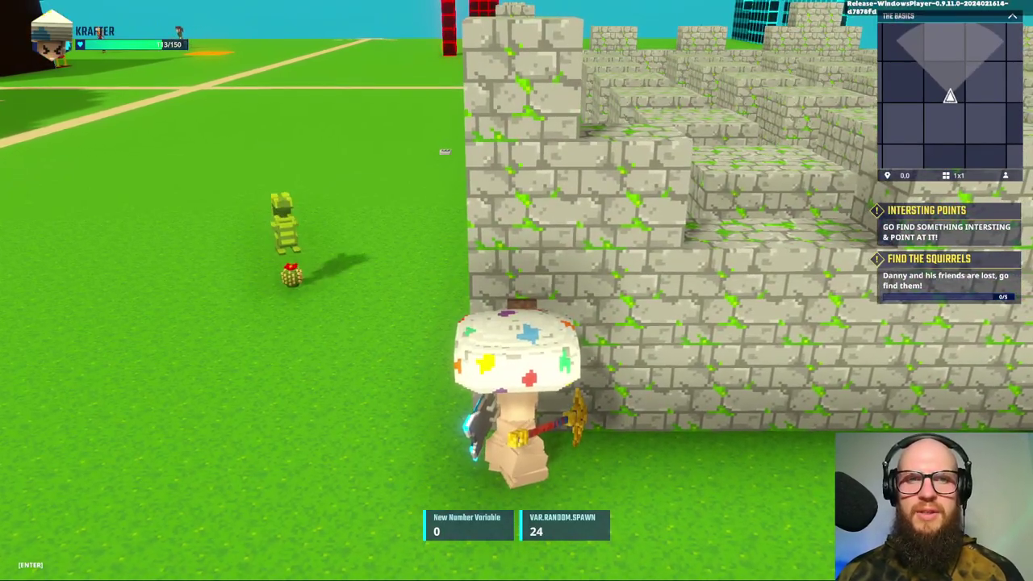
pyautogui.press('s')
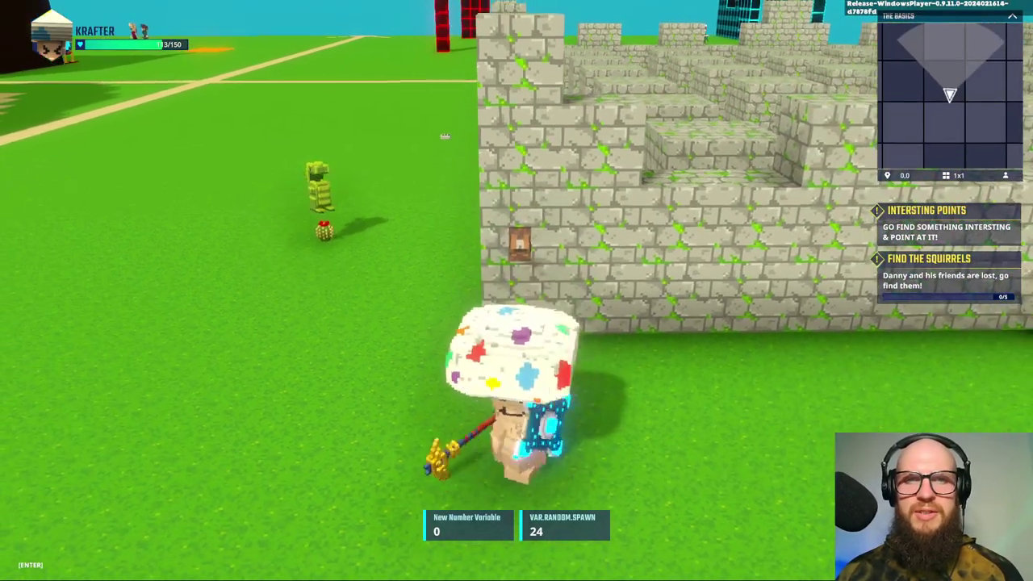
pyautogui.press('w')
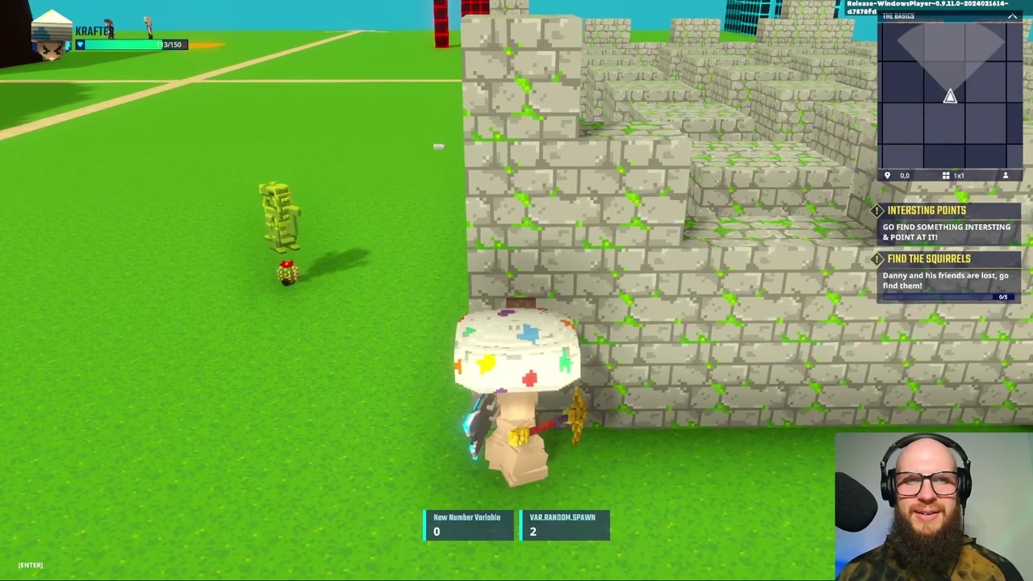
pyautogui.press('w')
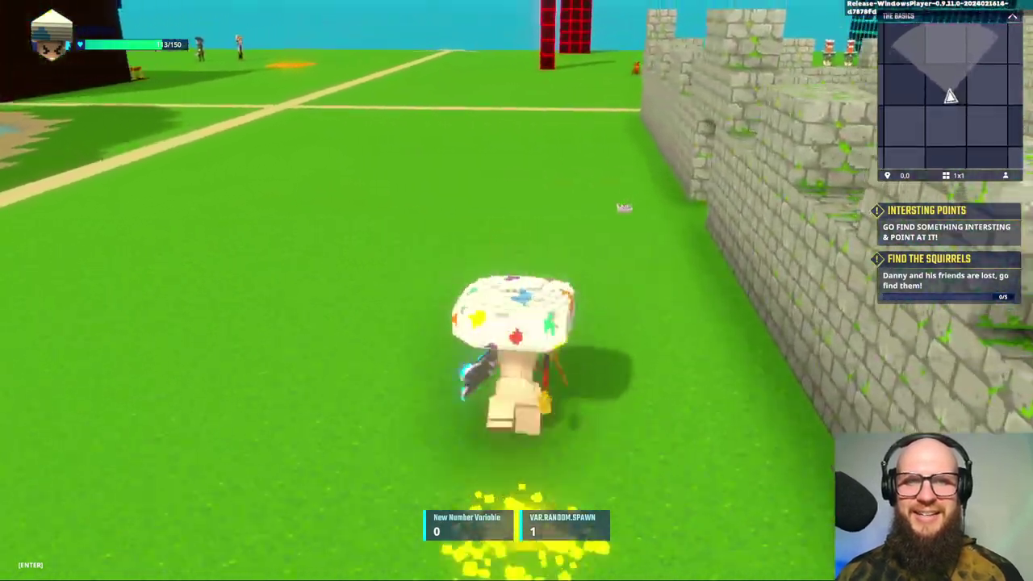
pyautogui.press('d')
pyautogui.press('s')
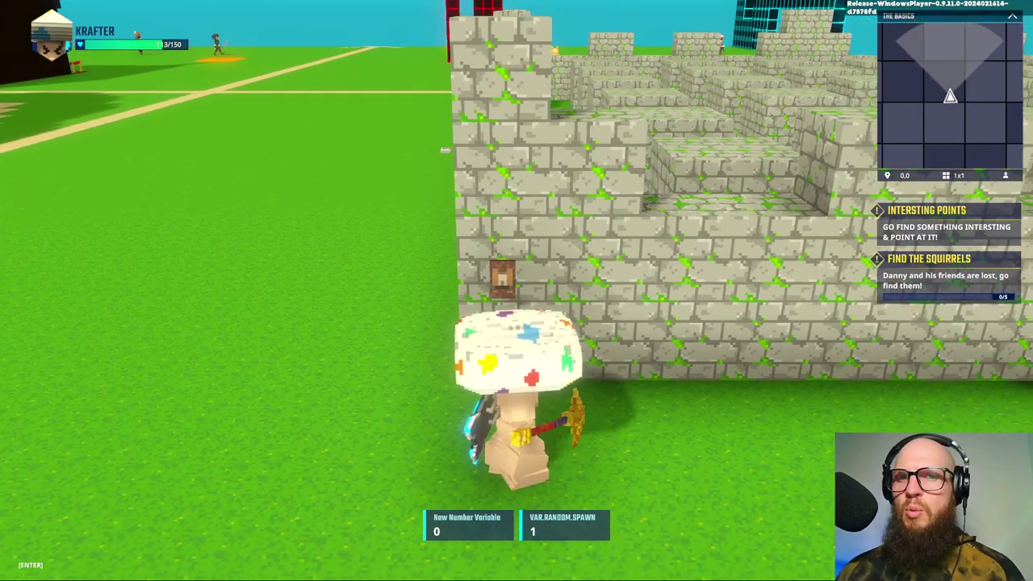
# Walk the avatar back from the maze wall and end the playtest
pyautogui.press('s')
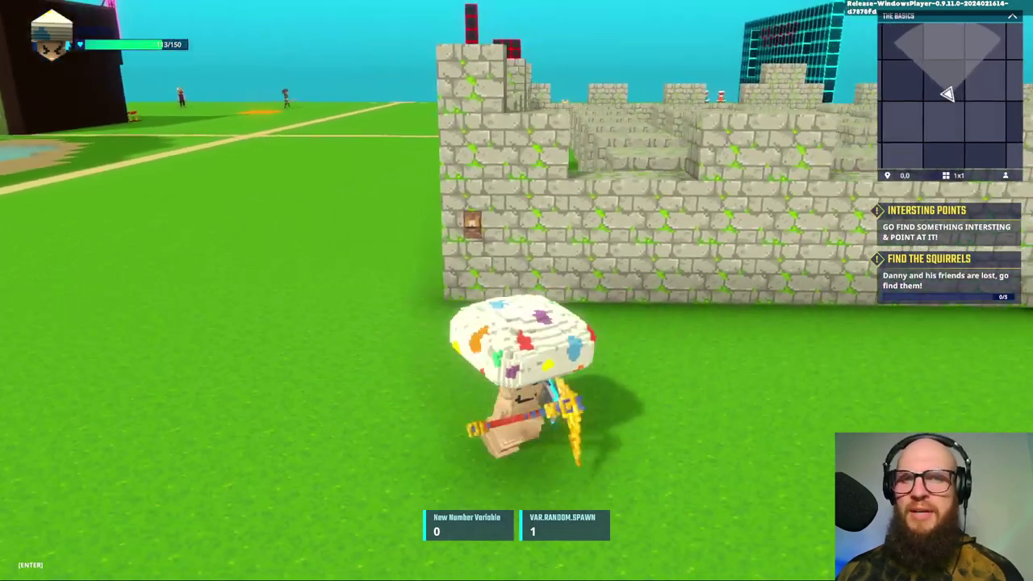
pyautogui.press('s')
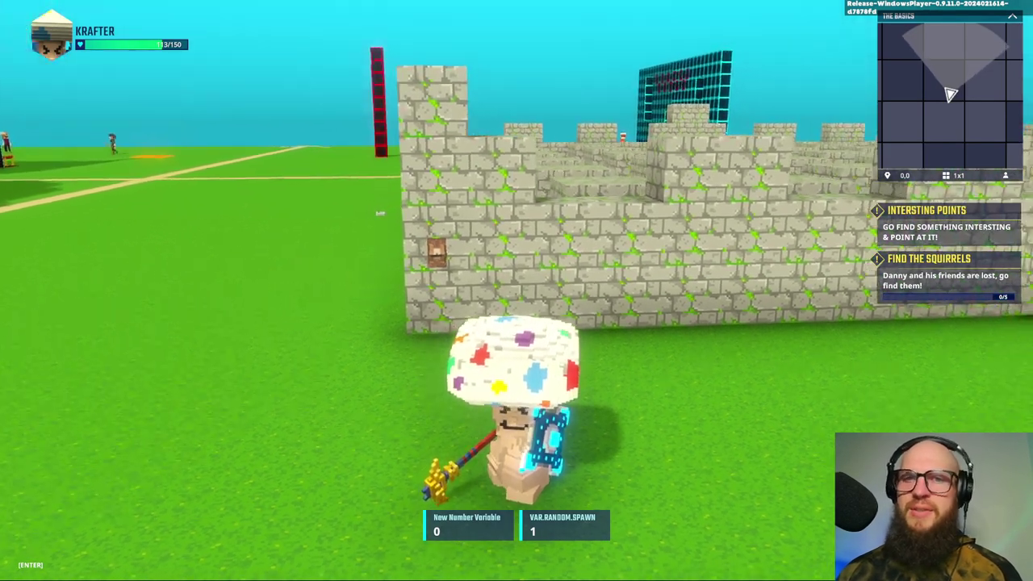
pyautogui.press('w')
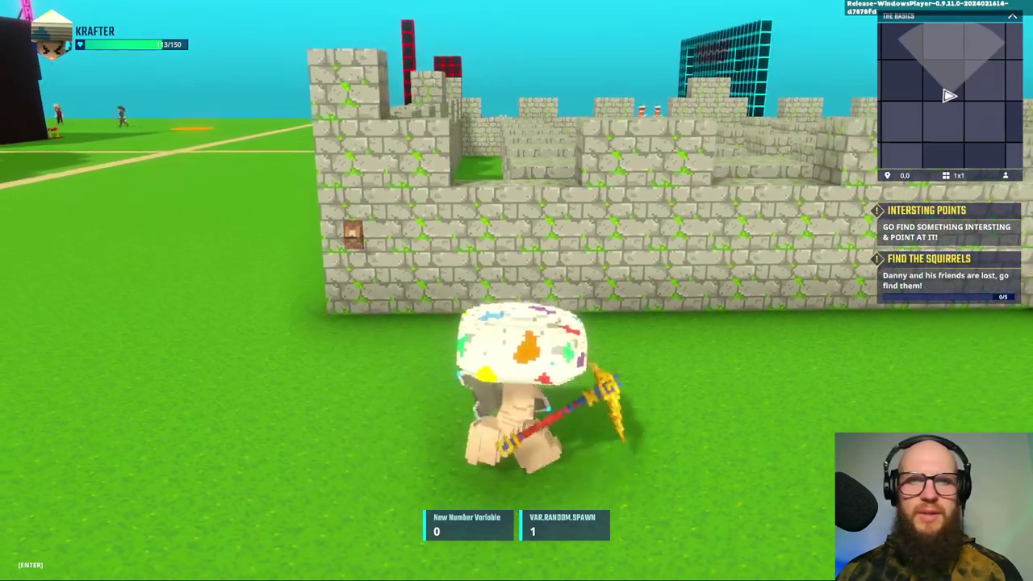
pyautogui.press('w')
pyautogui.press('s')
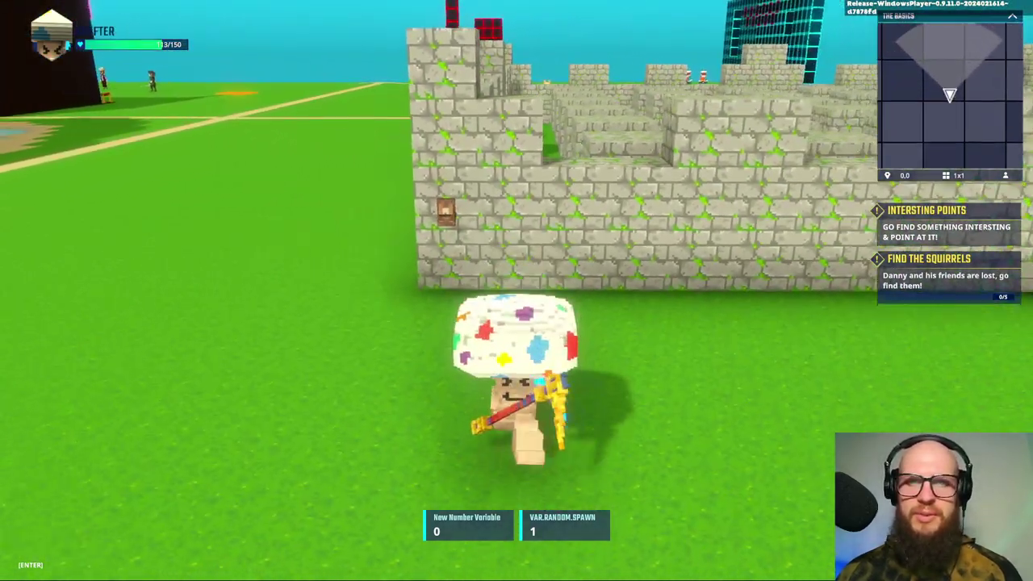
pyautogui.press('w')
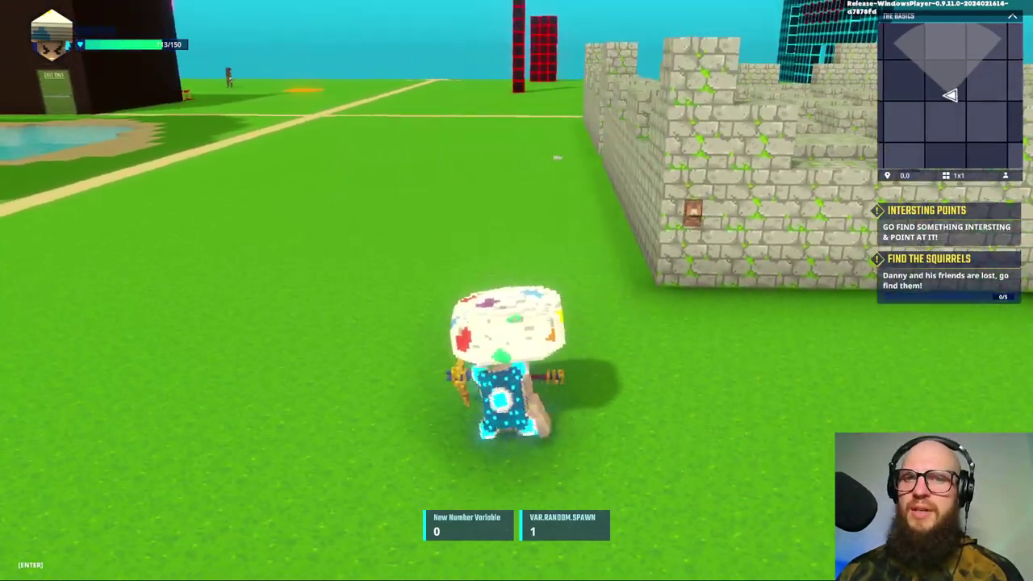
pyautogui.press('s')
pyautogui.press('s')
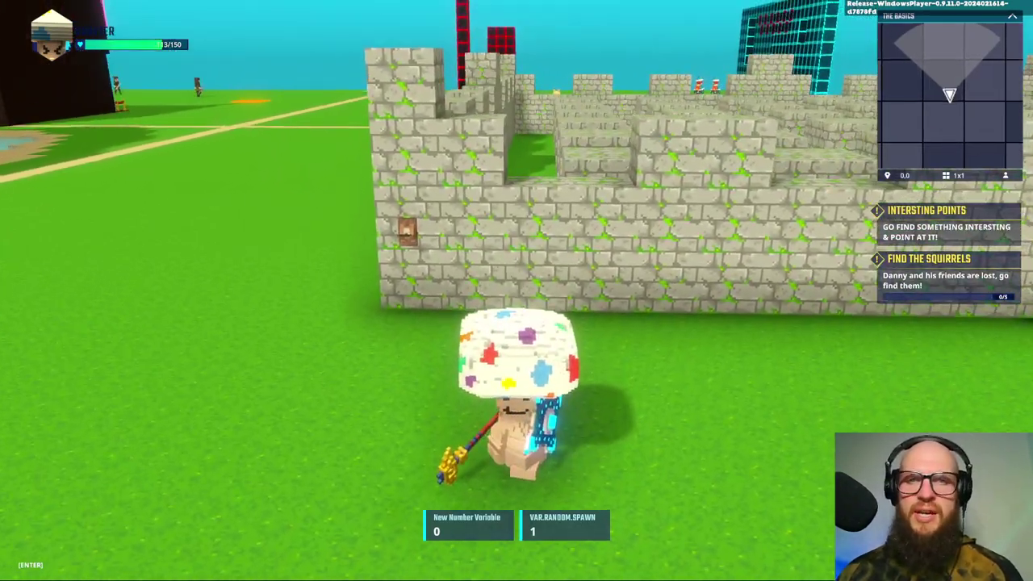
pyautogui.press('s')
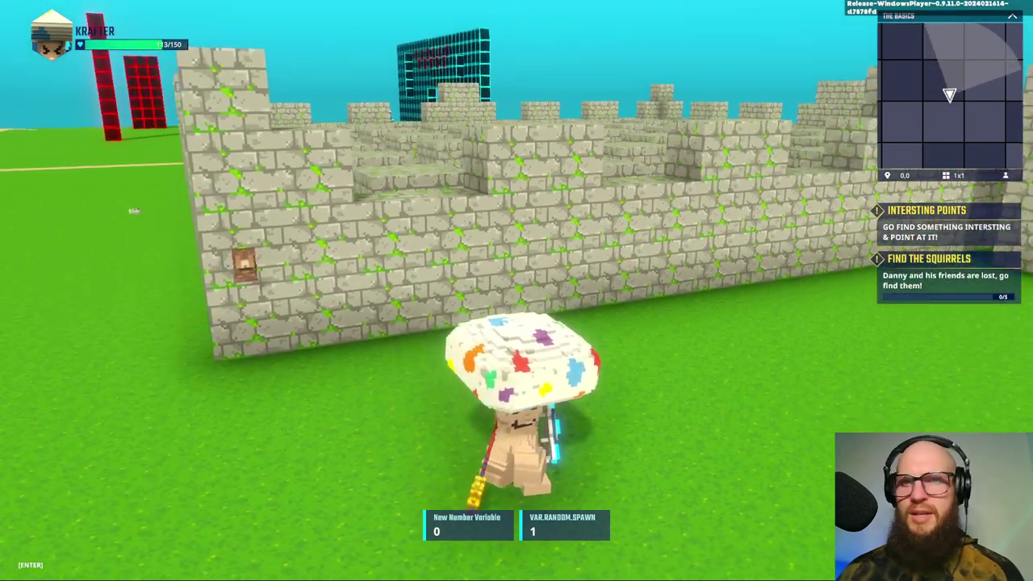
pyautogui.press('s')
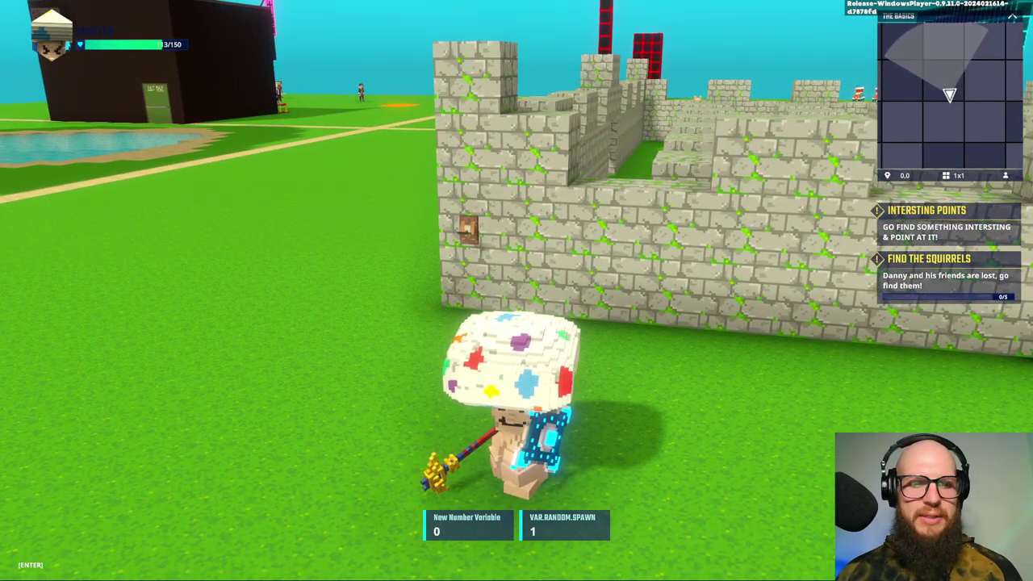
pyautogui.press('Escape')
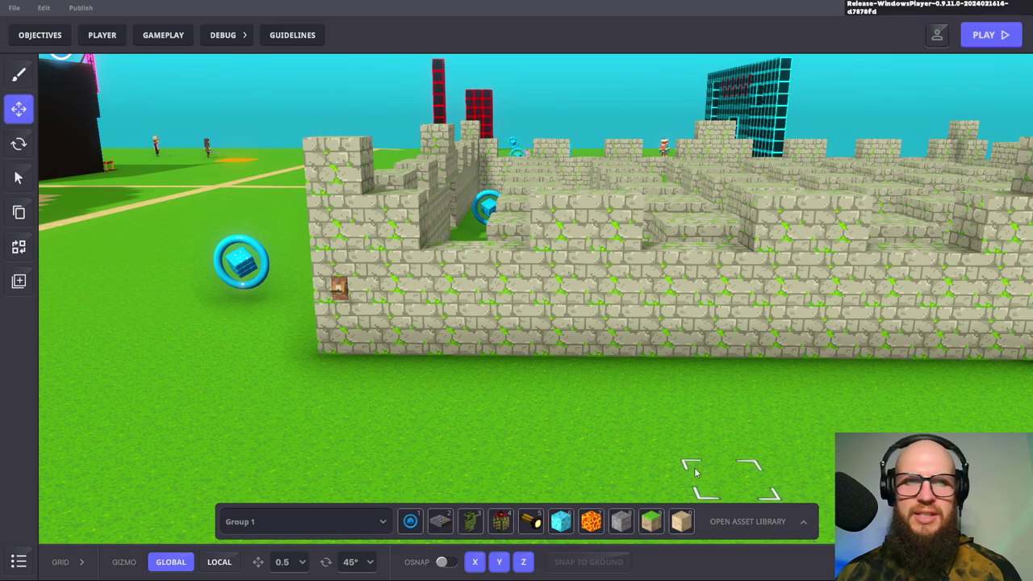
# Open the Game Rules and examine the minimum and maximum values of the three "Check if number is in range" rules
pyautogui.click(163, 36)
pyautogui.click(331, 68)
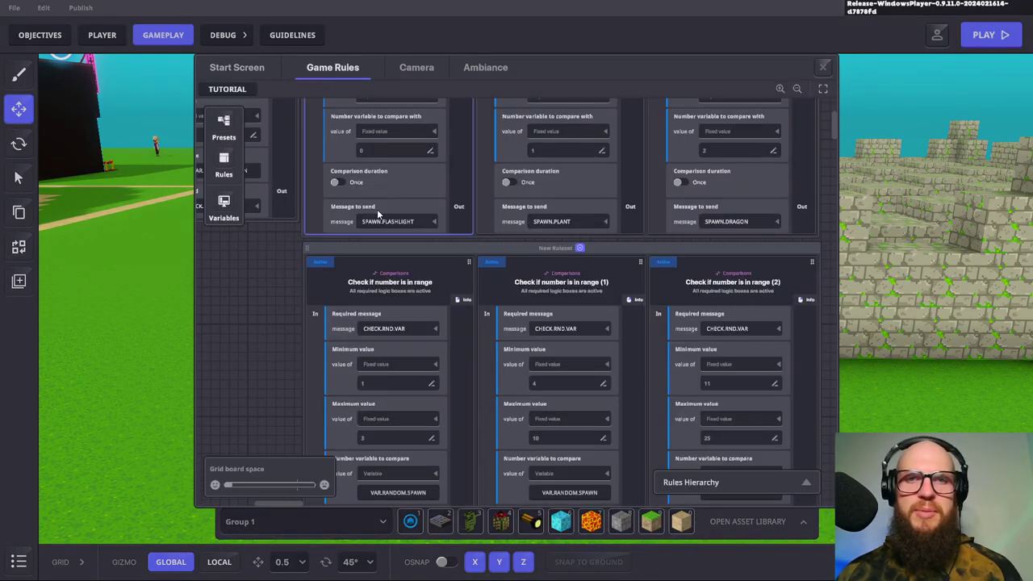
pyautogui.scroll(-3, 430, 266)
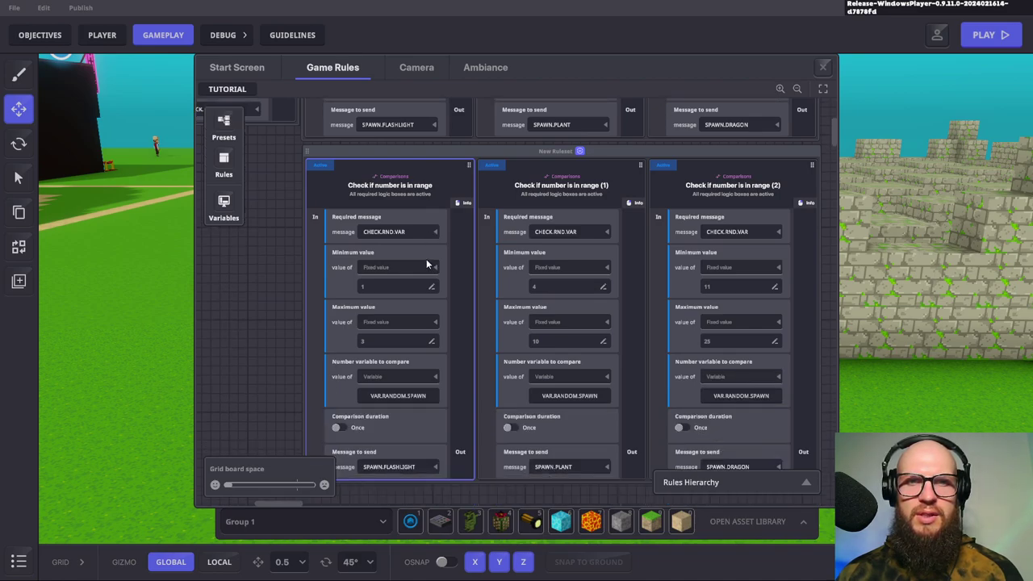
pyautogui.scroll(-1, 428, 266)
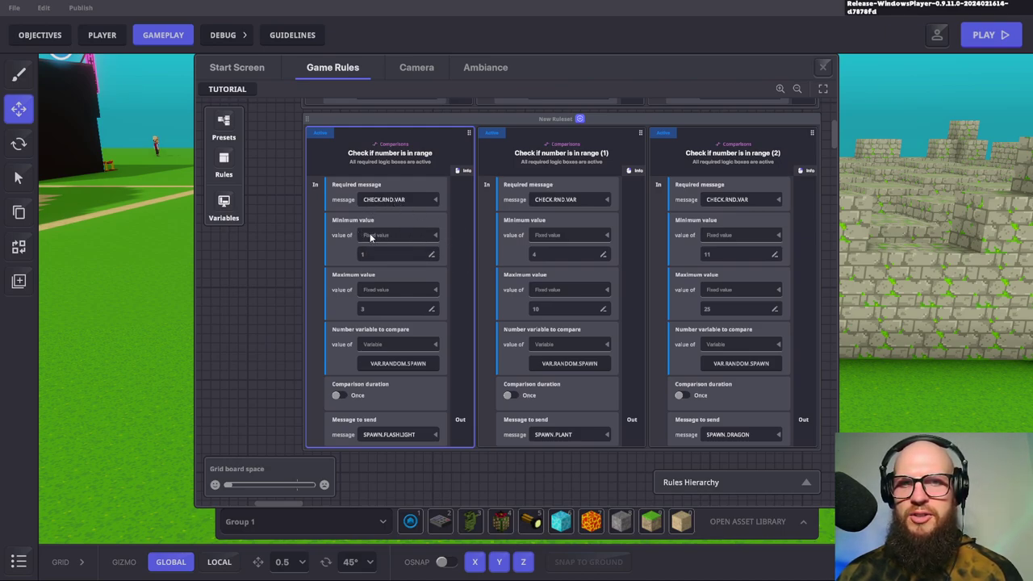
pyautogui.hscroll(2, 424, 169)
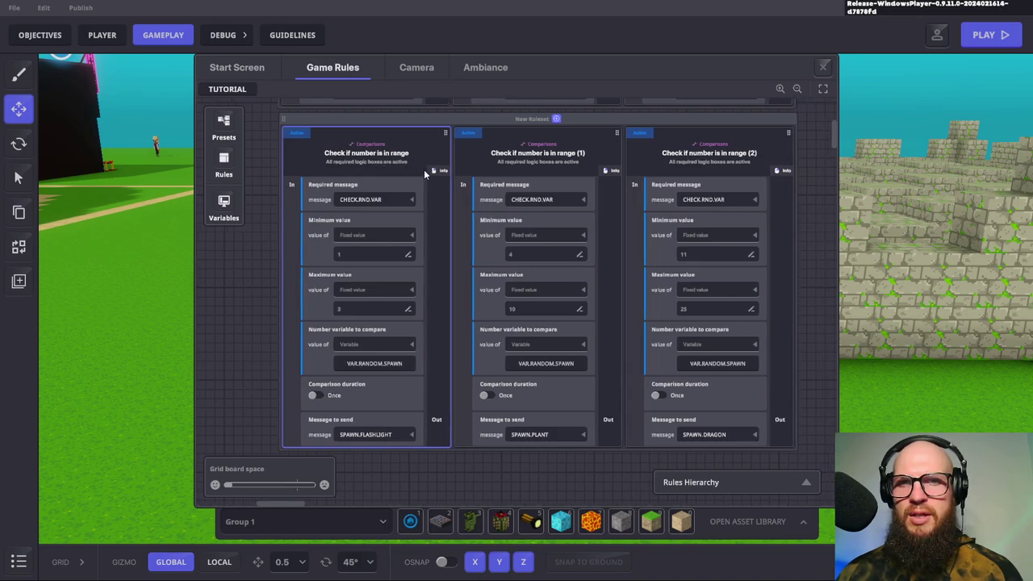
pyautogui.hscroll(-7, 418, 181)
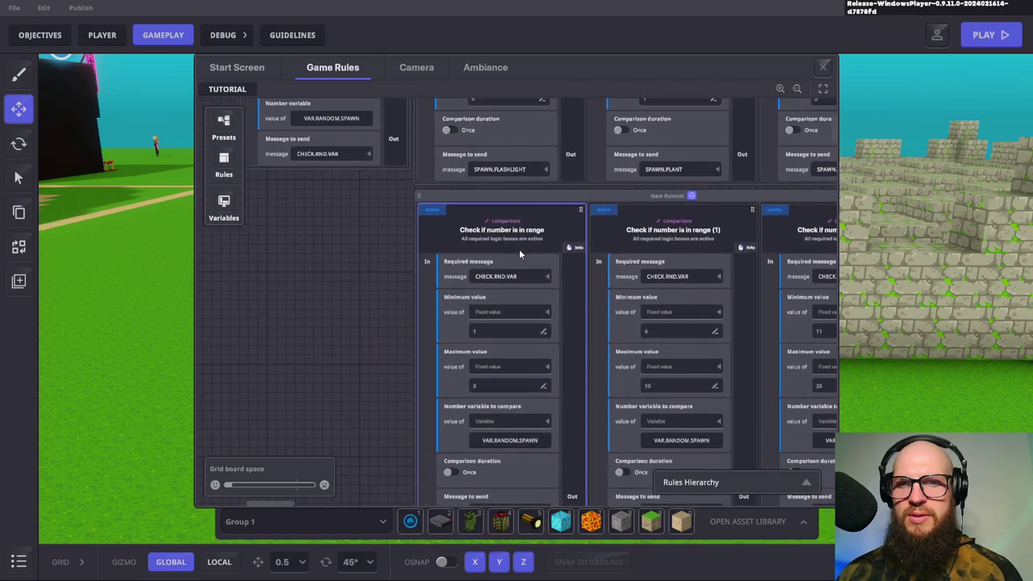
# Examine how the "Roll a random number" rule feeds the range checks through CHECK.RND.VAR, and close the gameplay settings
pyautogui.scroll(4, 487, 251)
pyautogui.scroll(-3, 488, 251)
pyautogui.hscroll(4, 550, 254)
pyautogui.scroll(4, 514, 249)
pyautogui.scroll(-2, 474, 246)
pyautogui.hscroll(-7, 475, 247)
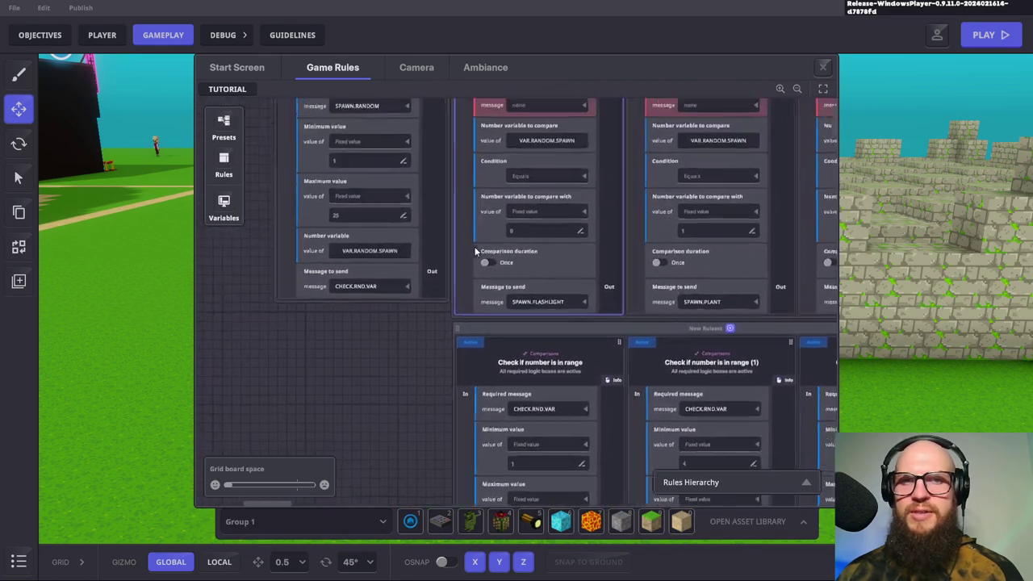
pyautogui.scroll(1, 474, 248)
pyautogui.hscroll(-1, 475, 248)
pyautogui.scroll(2, 476, 247)
pyautogui.scroll(-5, 478, 248)
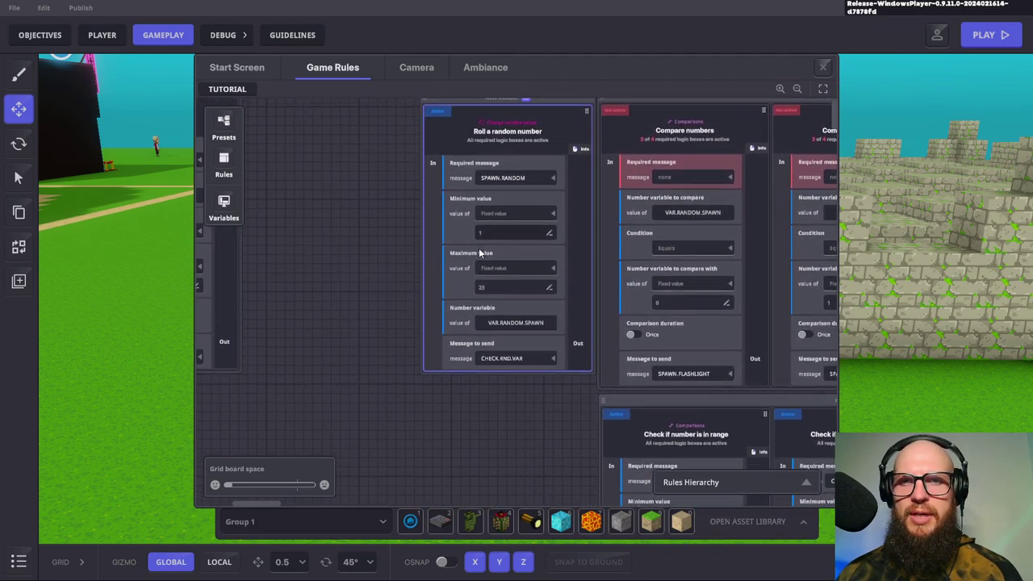
pyautogui.scroll(-2, 478, 249)
pyautogui.hscroll(2, 476, 251)
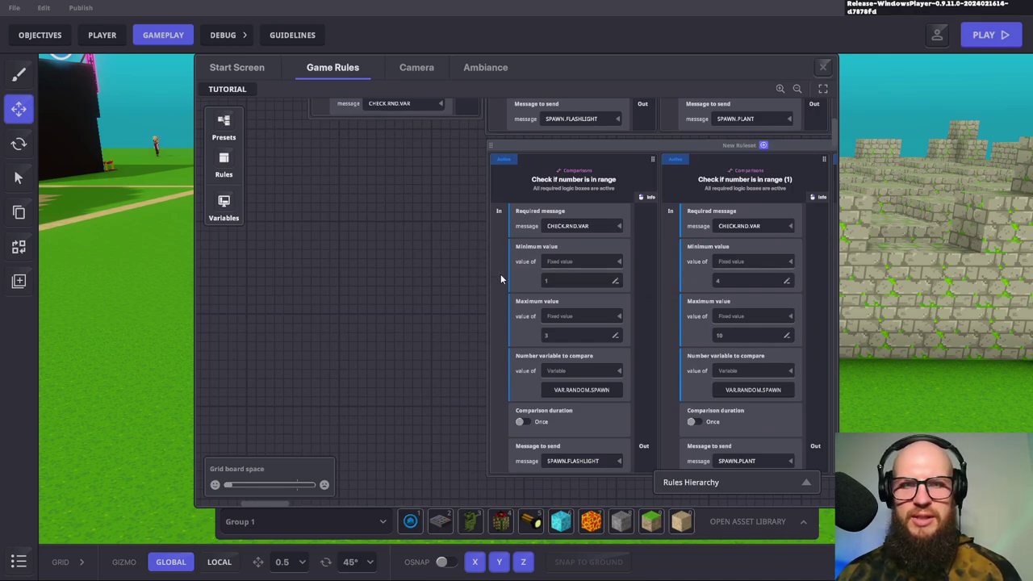
pyautogui.moveTo(473, 254); pyautogui.dragTo(264, 256)
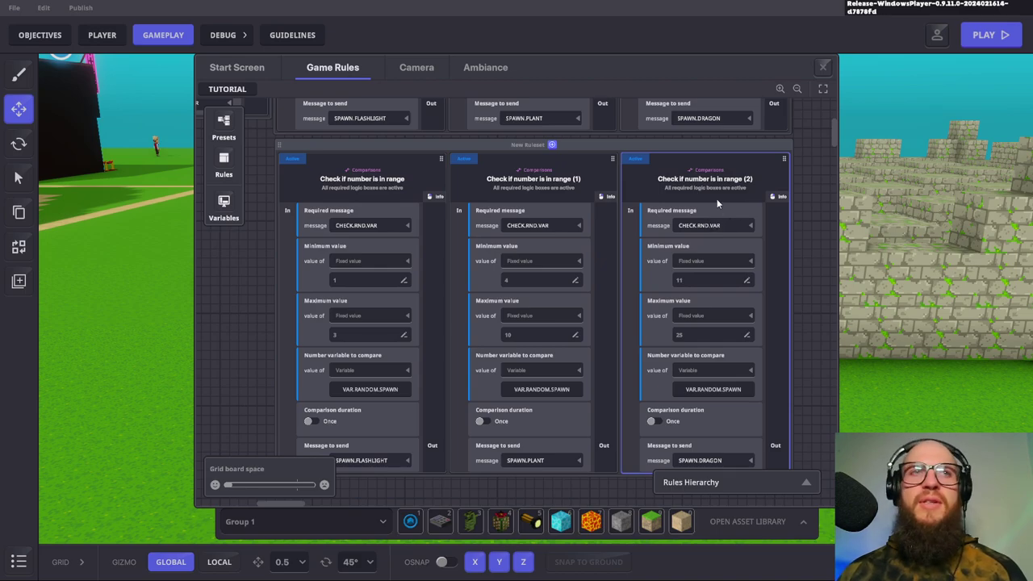
pyautogui.click(824, 67)
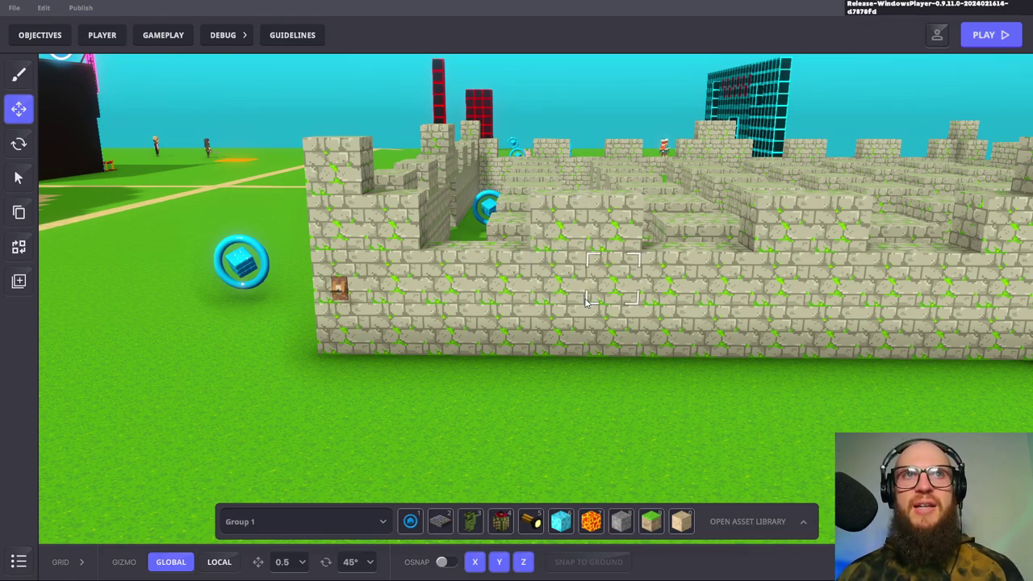
pyautogui.press('a')
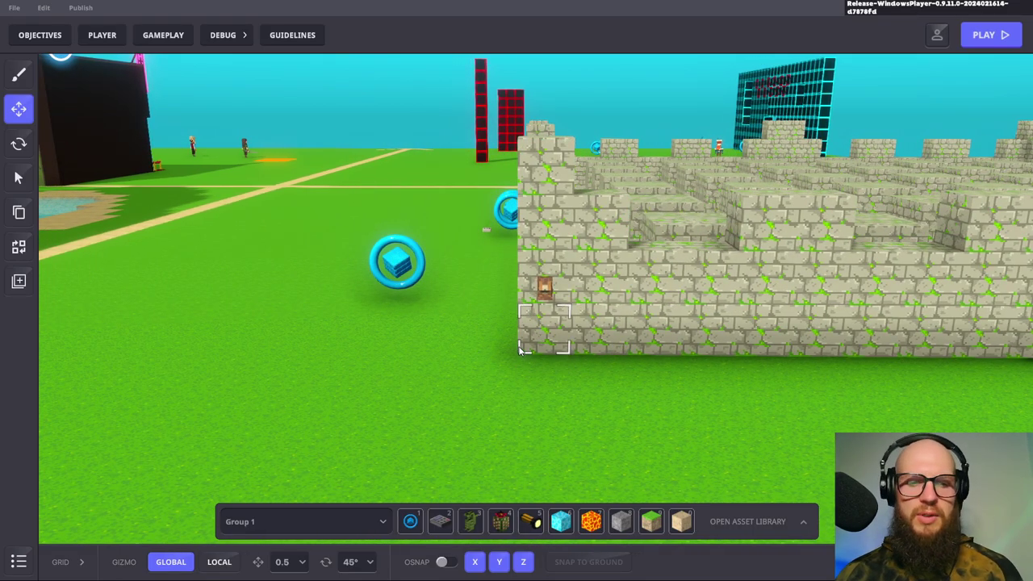
pyautogui.press('a')
pyautogui.moveTo(517, 334)
pyautogui.mouseDown(button='right')
pyautogui.moveTo(506, 353)
pyautogui.moveTo(556, 346)
pyautogui.moveTo(476, 345)
pyautogui.moveTo(516, 342)
pyautogui.mouseUp(button='right')
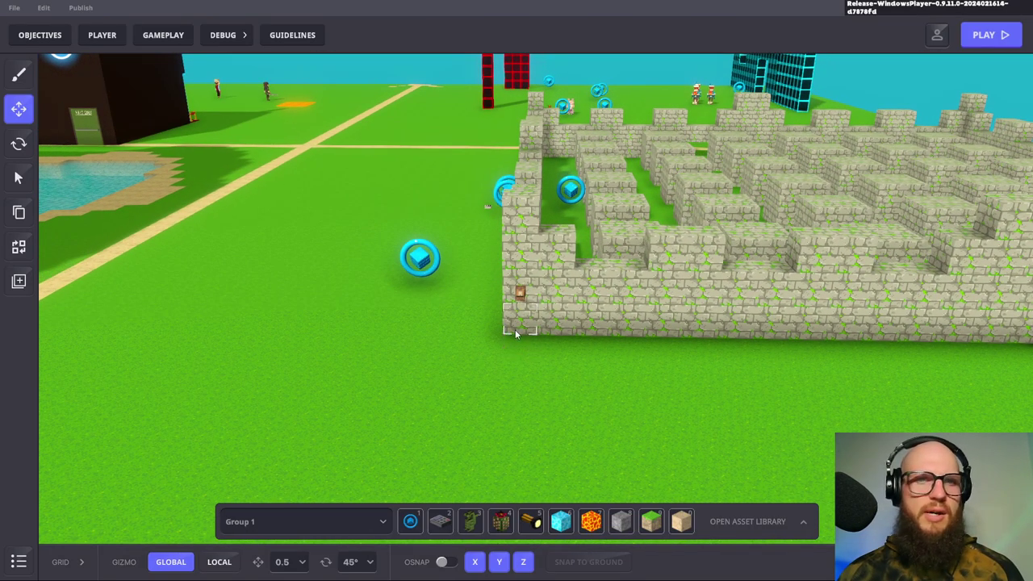
pyautogui.moveTo(494, 282); pyautogui.dragTo(433, 337, button='right')
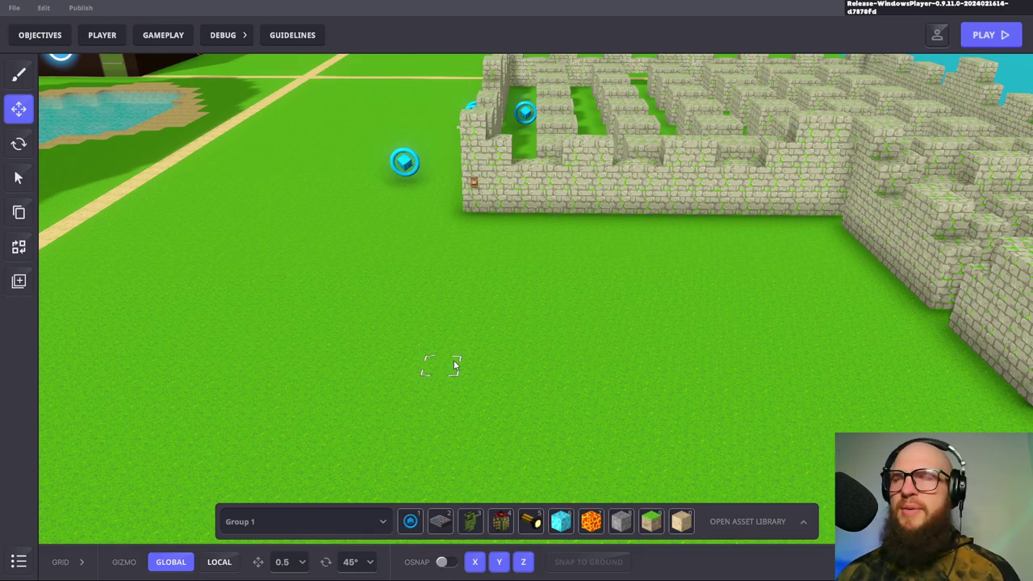
pyautogui.press('d')
pyautogui.press('a')
pyautogui.press('s')
pyautogui.press('d')
pyautogui.press('w')
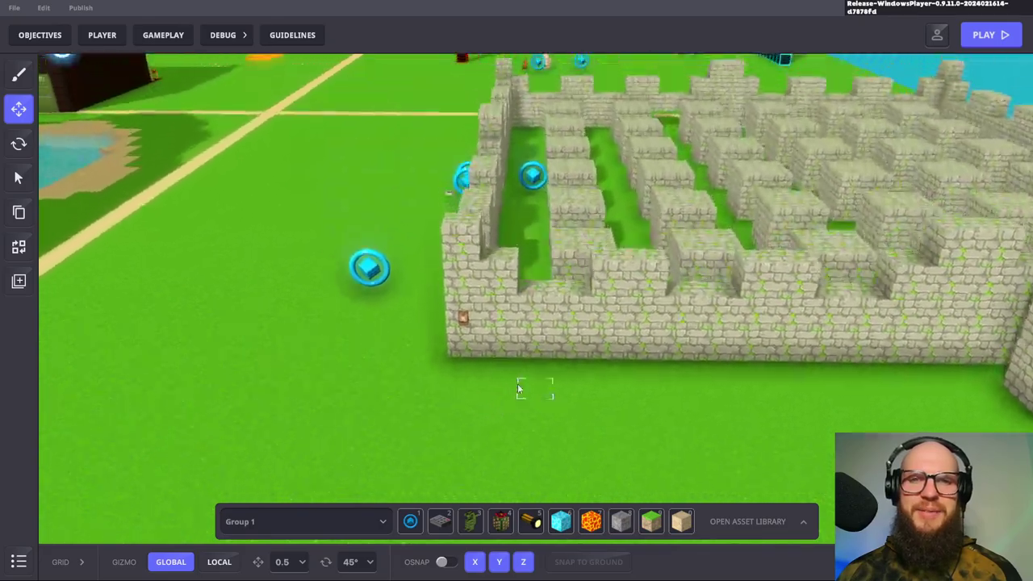
pyautogui.press('s')
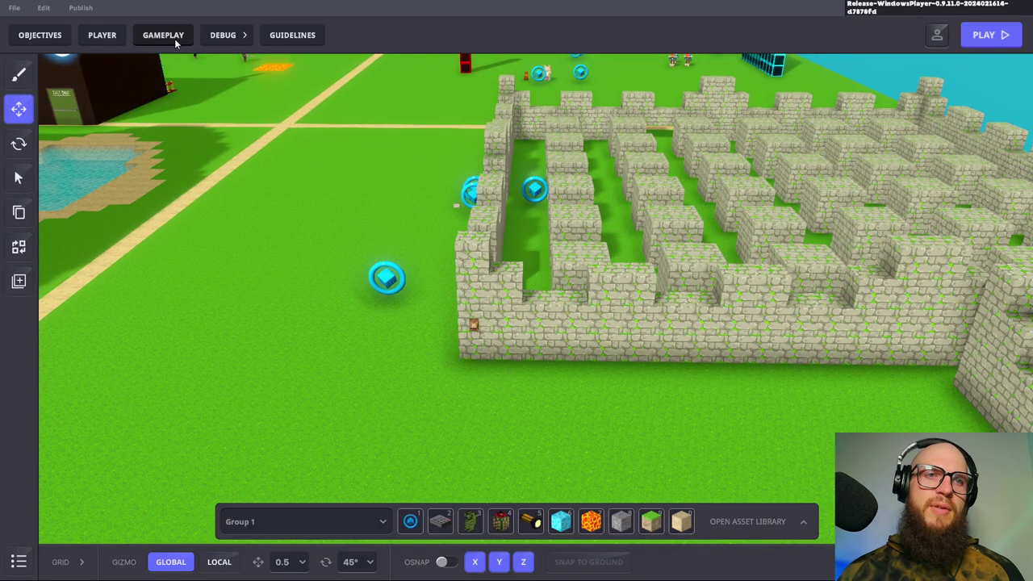
# Add a new quest to the objectives and name it "YUR GONNA DIE"
pyautogui.click(40, 34)
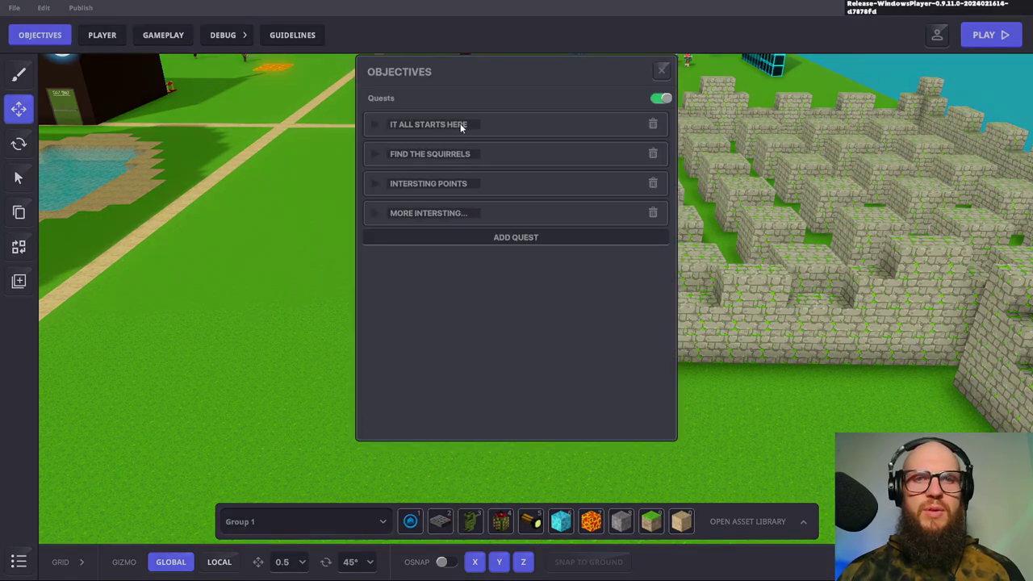
pyautogui.click(530, 238)
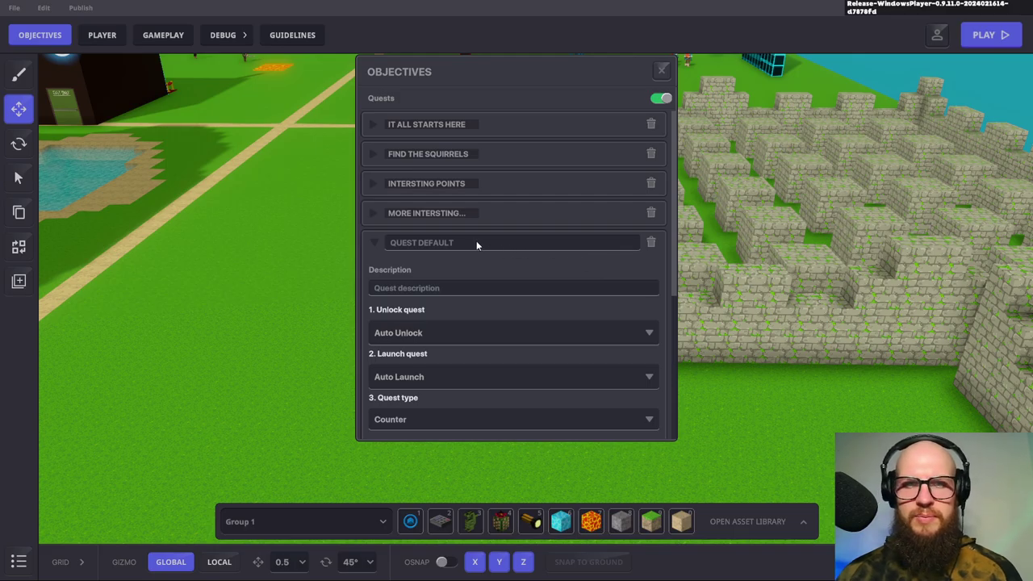
pyautogui.click(370, 216)
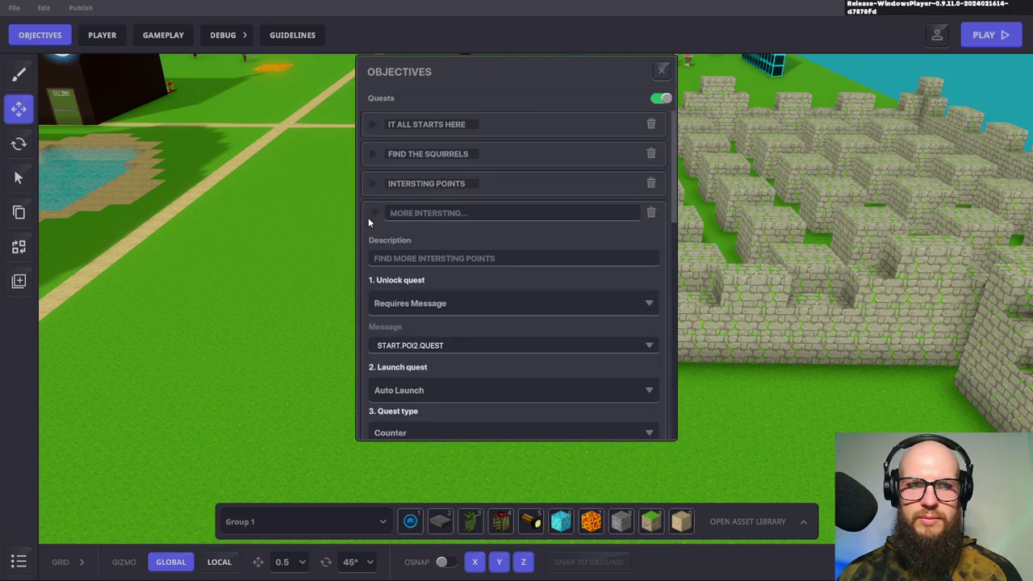
pyautogui.click(374, 214)
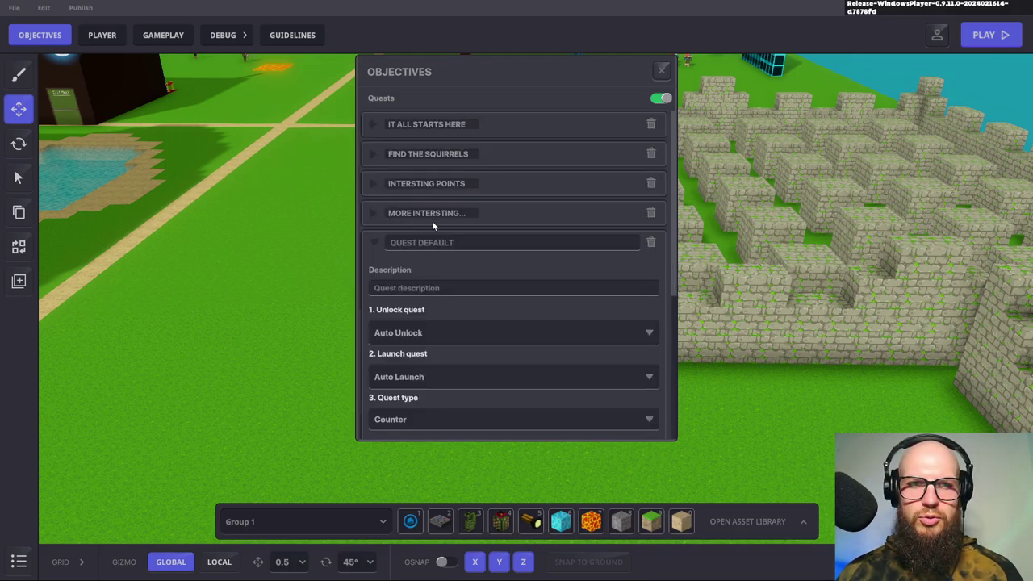
pyautogui.click(464, 242)
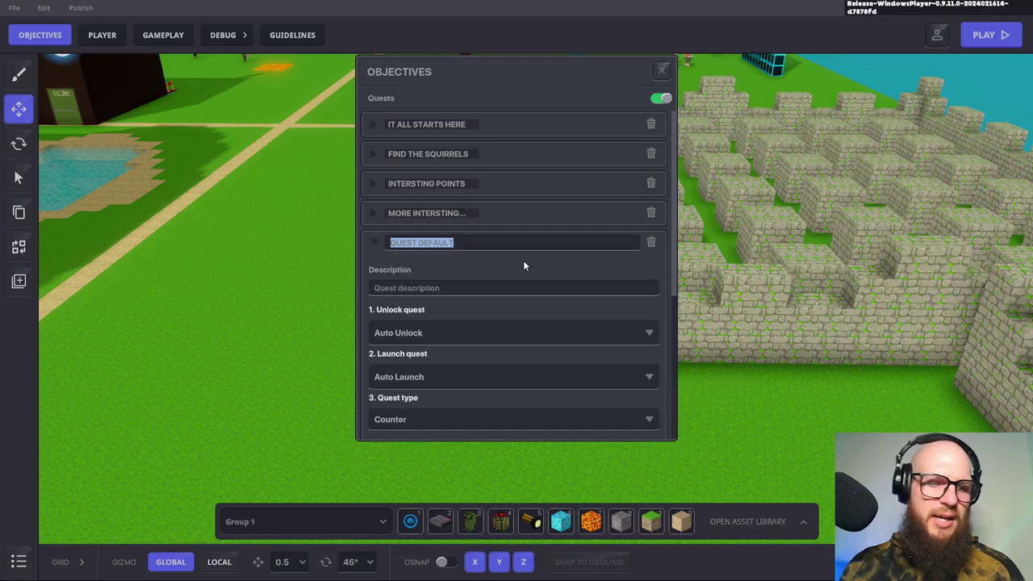
pyautogui.write('YUR GONNA DIE')
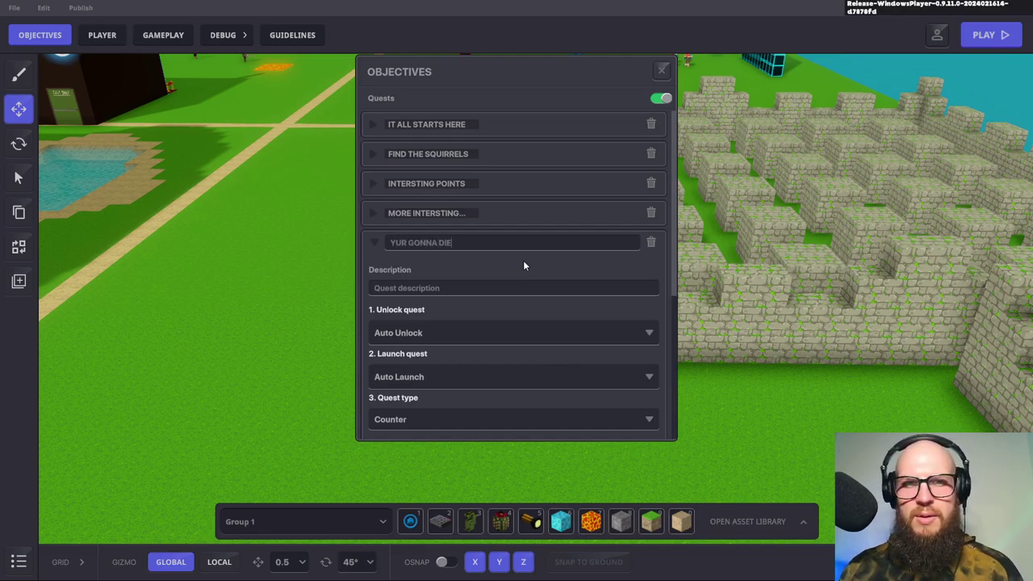
# Enter "HURRY BEFORE THE TIMER RUNS OUT..." as the new quest's description
pyautogui.click(491, 292)
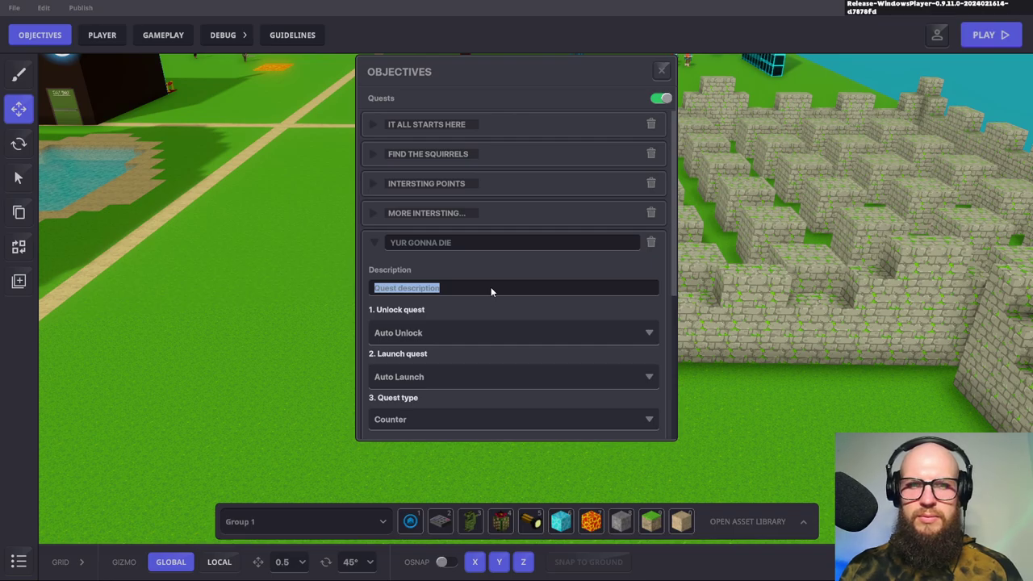
pyautogui.write('HURRY BEFORE THE TIMER RUN')
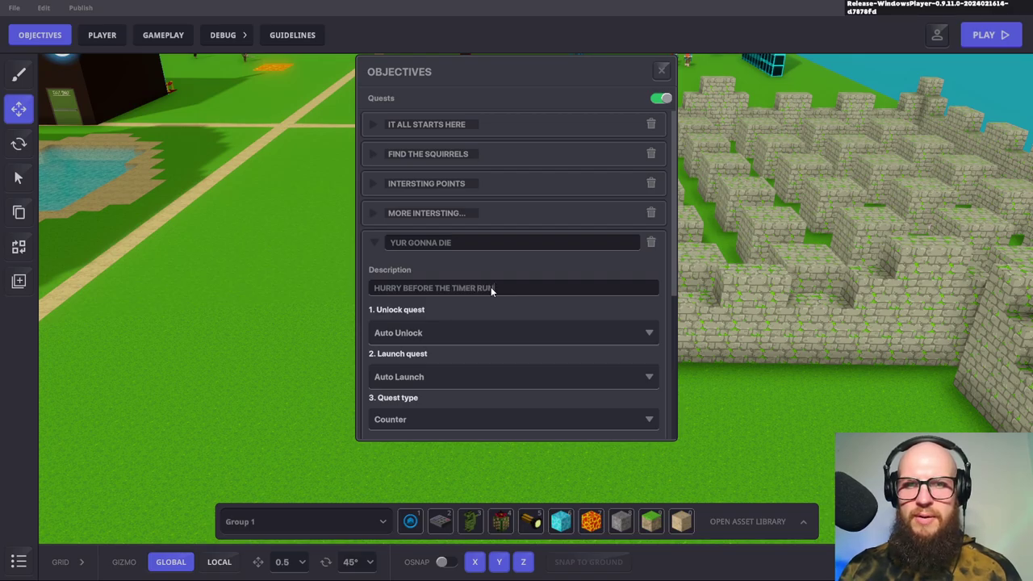
pyautogui.write('S OUT...FIND')
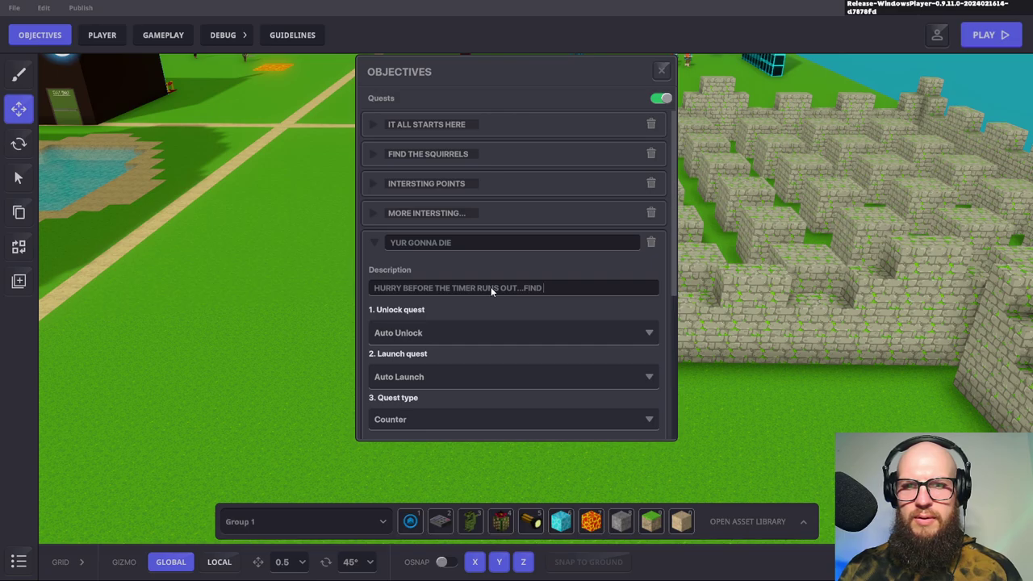
pyautogui.press('BackSpace')
pyautogui.press('BackSpace')
pyautogui.press('BackSpace')
pyautogui.press('BackSpace')
pyautogui.press('BackSpace')
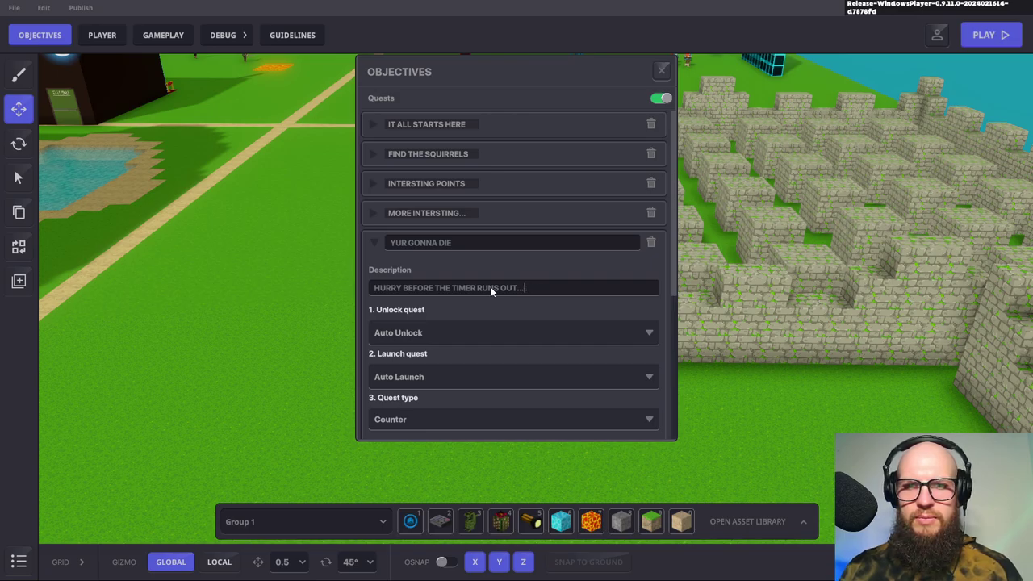
# Set the quest type of "YUR GONNA DIE" to Timer
pyautogui.scroll(-2, 641, 337)
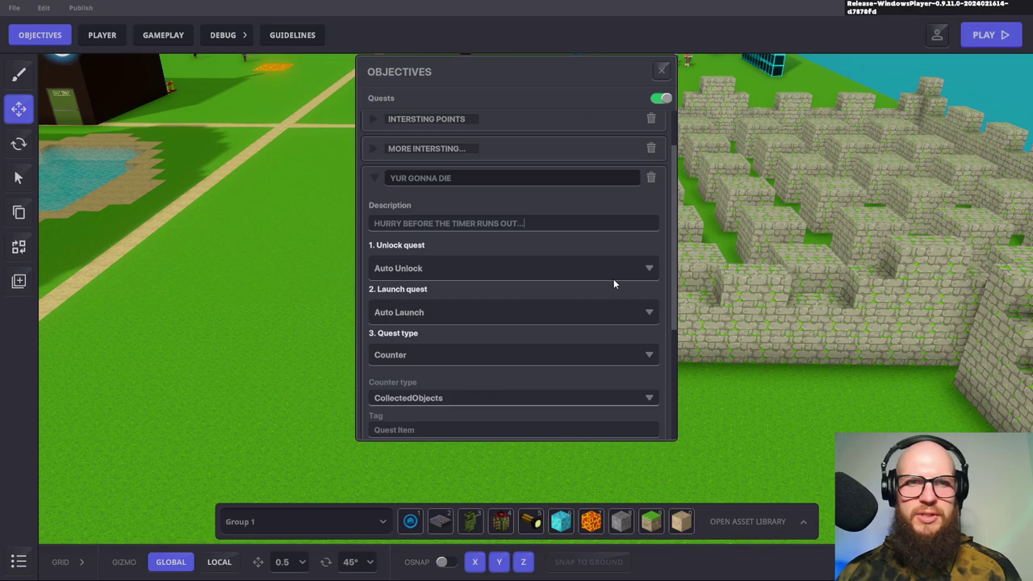
pyautogui.scroll(-2, 609, 285)
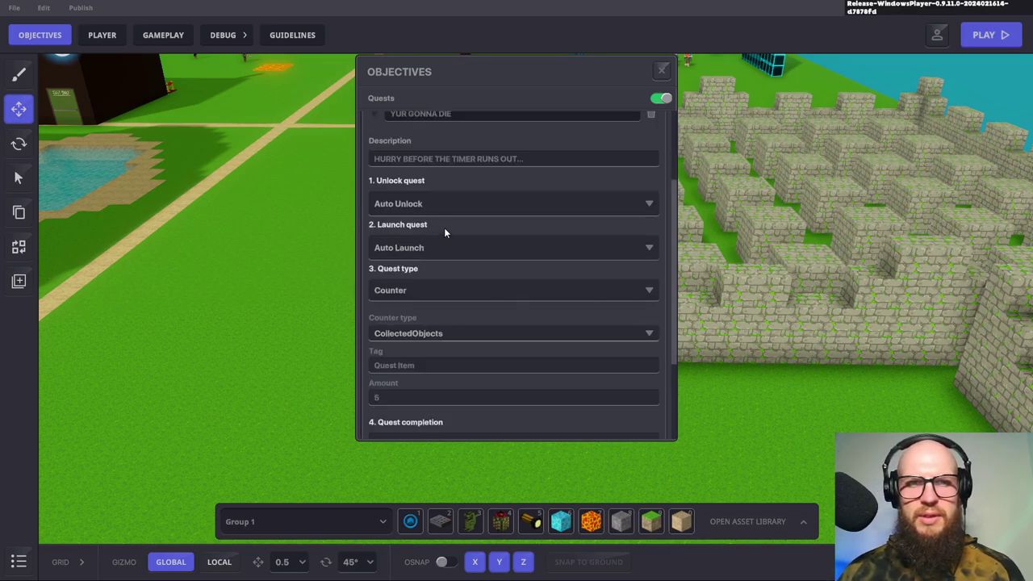
pyautogui.scroll(-2, 488, 248)
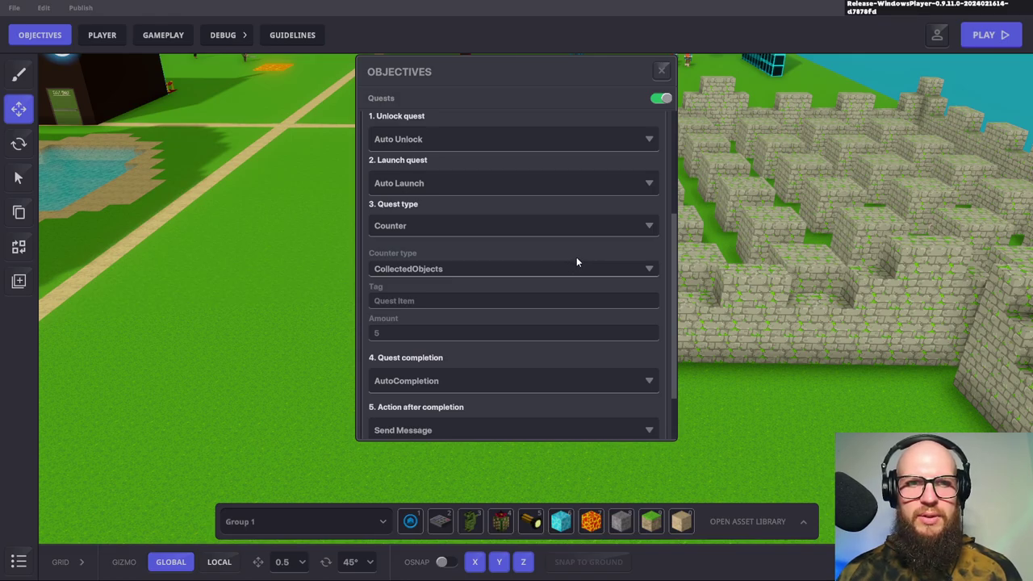
pyautogui.click(649, 226)
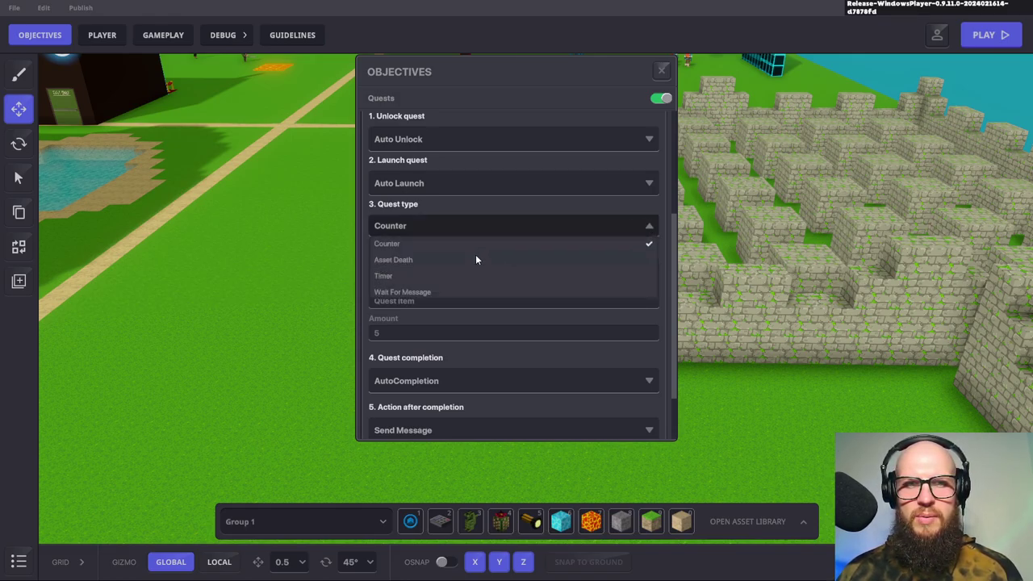
pyautogui.click(397, 278)
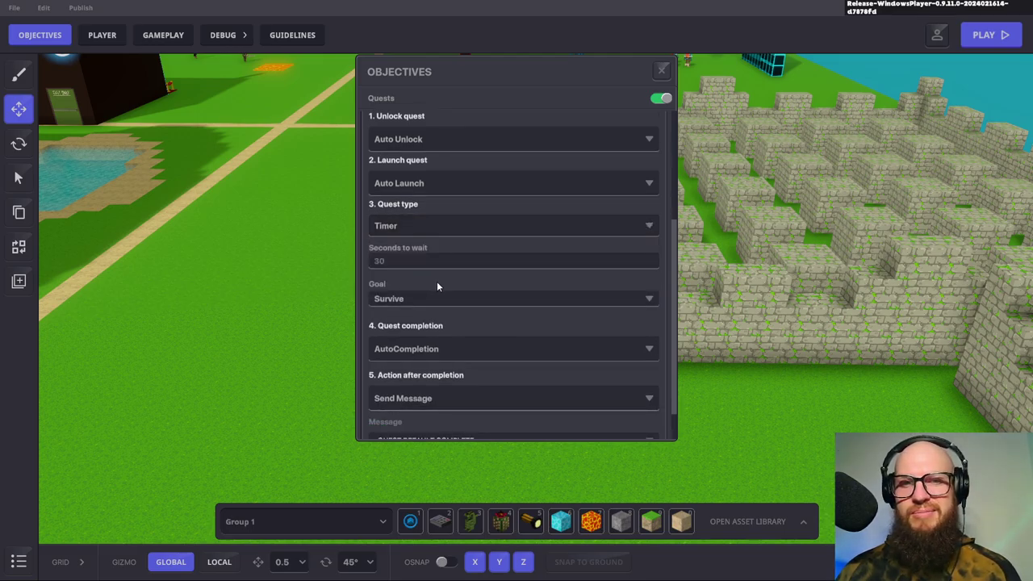
# Examine the goal options of the timer quest along with its unlock, launch and completion settings
pyautogui.click(649, 300)
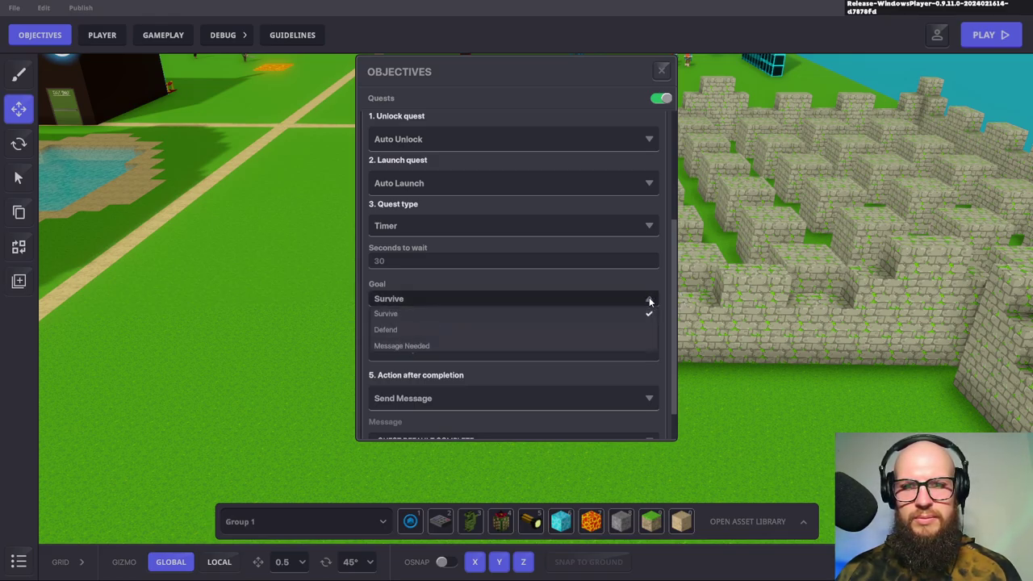
pyautogui.click(650, 300)
pyautogui.scroll(-1, 619, 277)
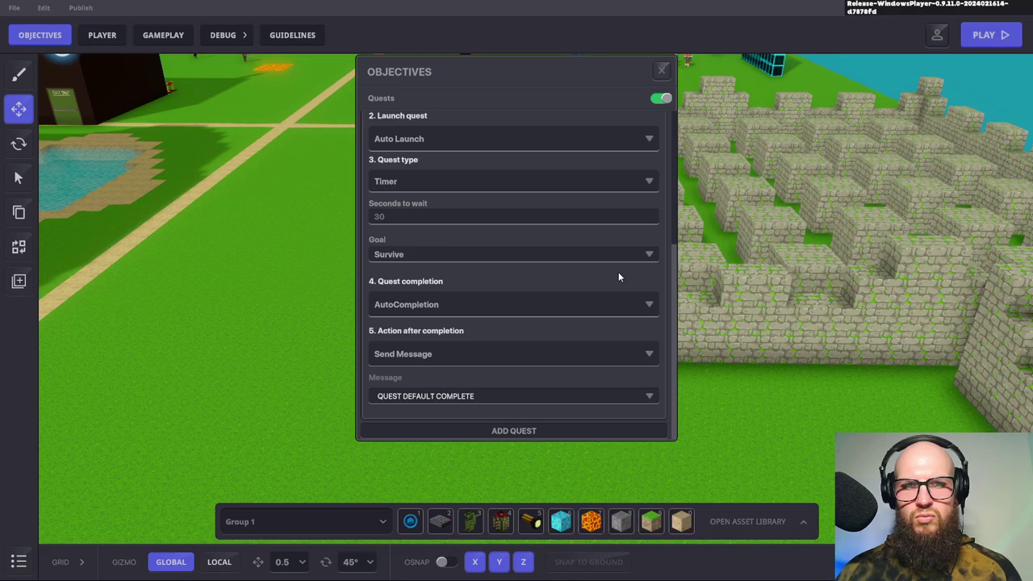
pyautogui.scroll(2, 618, 276)
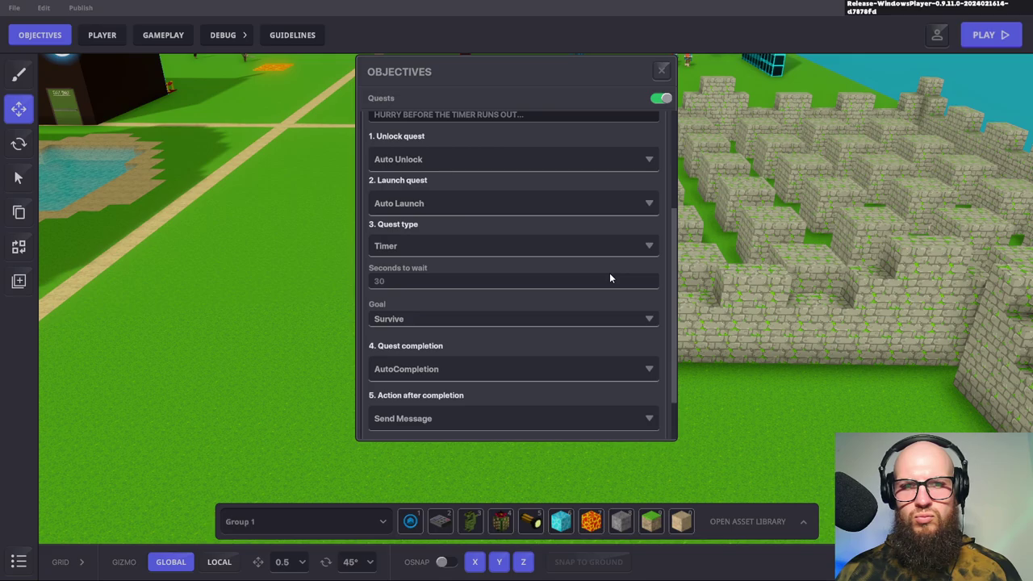
pyautogui.scroll(-2, 618, 280)
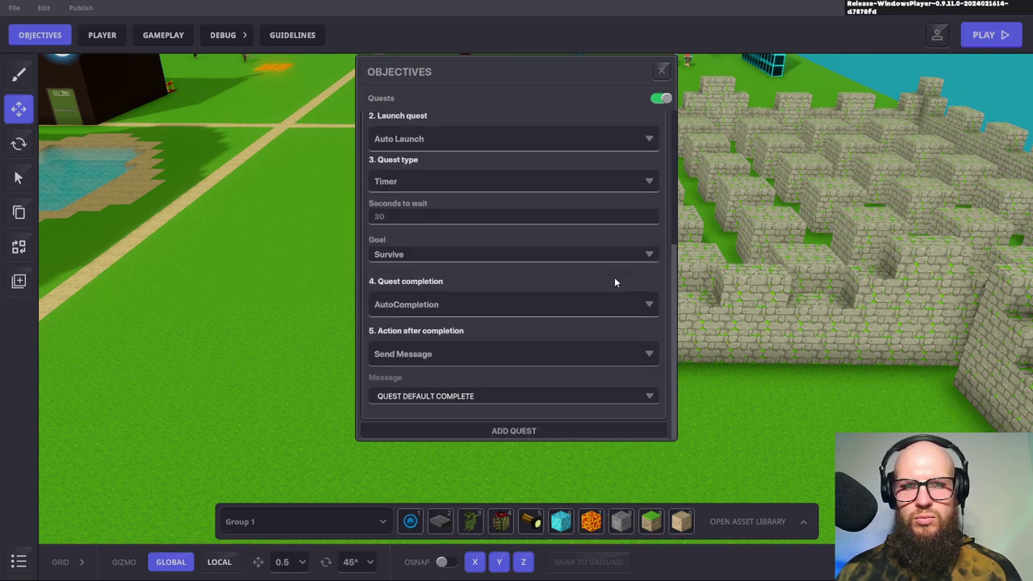
pyautogui.click(650, 255)
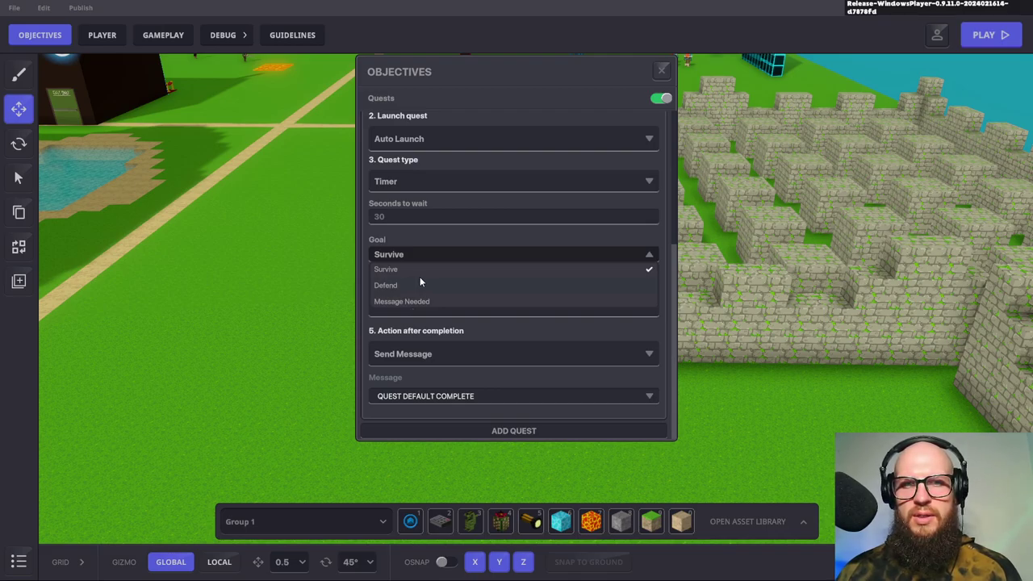
pyautogui.click(649, 257)
pyautogui.scroll(2, 597, 284)
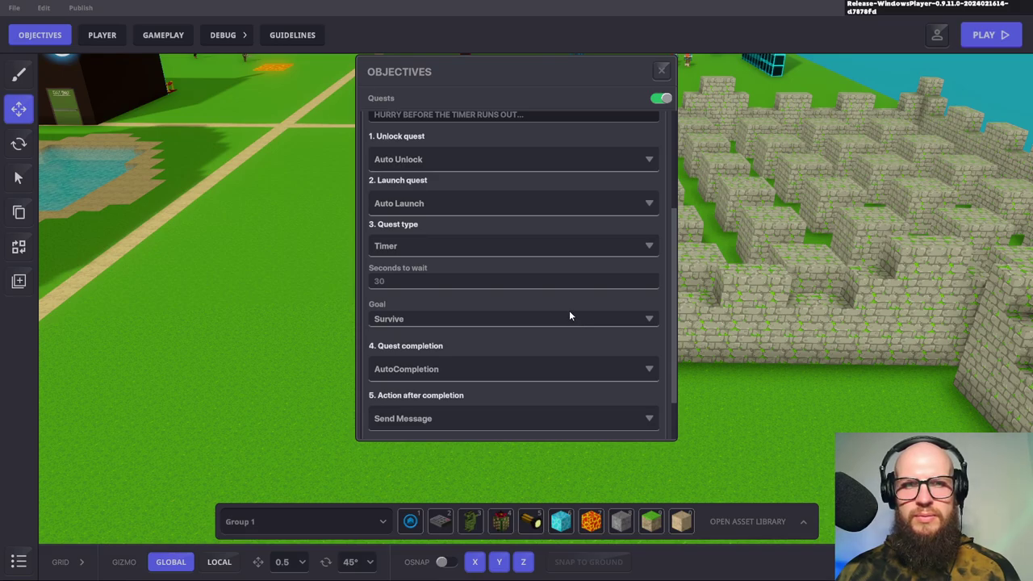
pyautogui.scroll(-2, 568, 315)
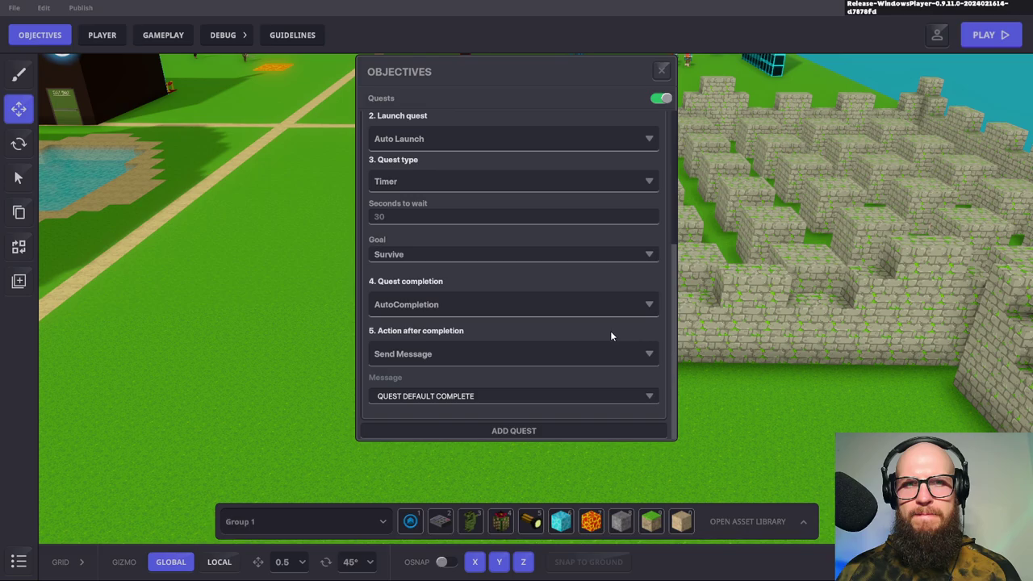
pyautogui.scroll(3, 611, 336)
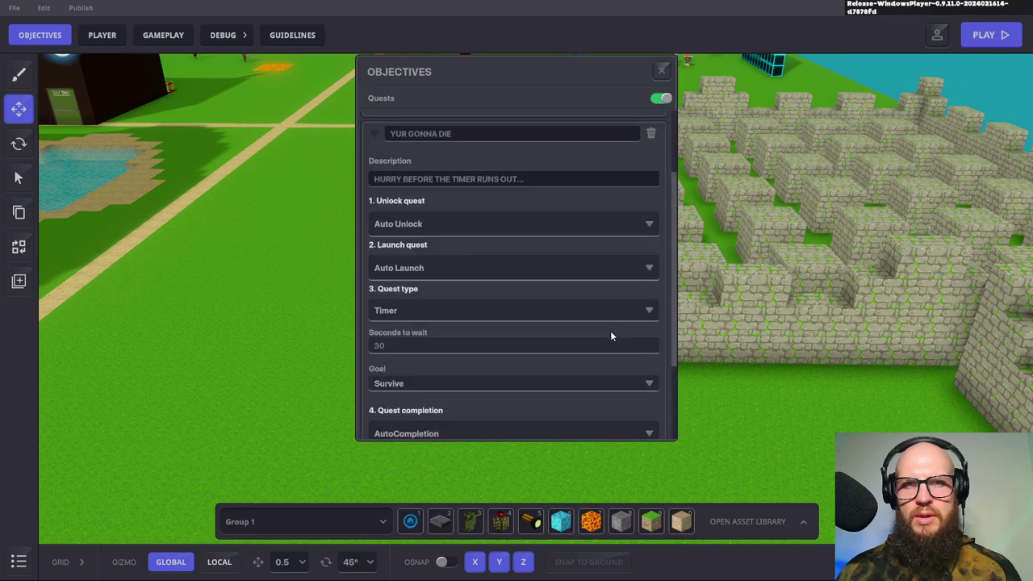
pyautogui.scroll(-3, 611, 336)
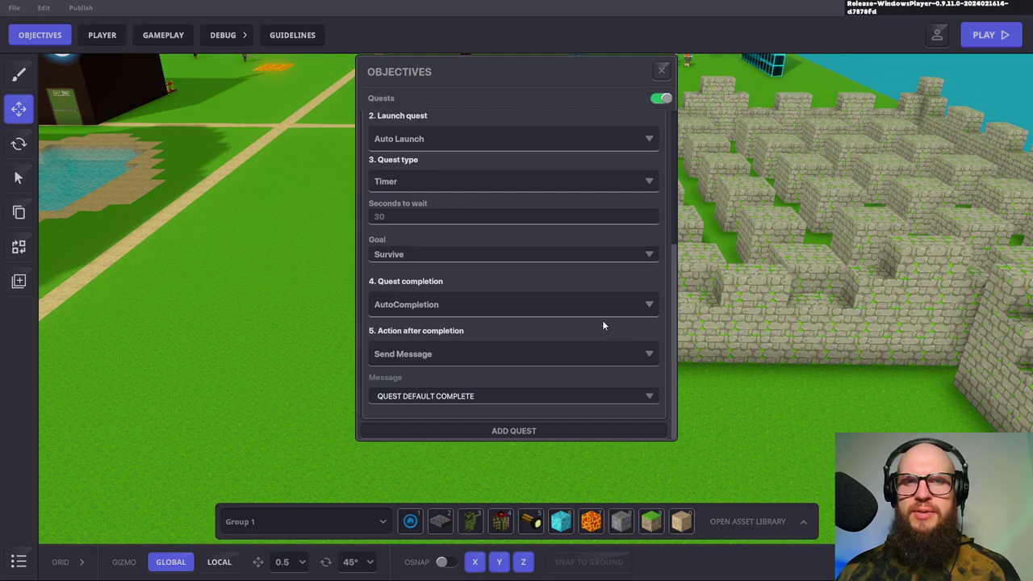
pyautogui.click(649, 256)
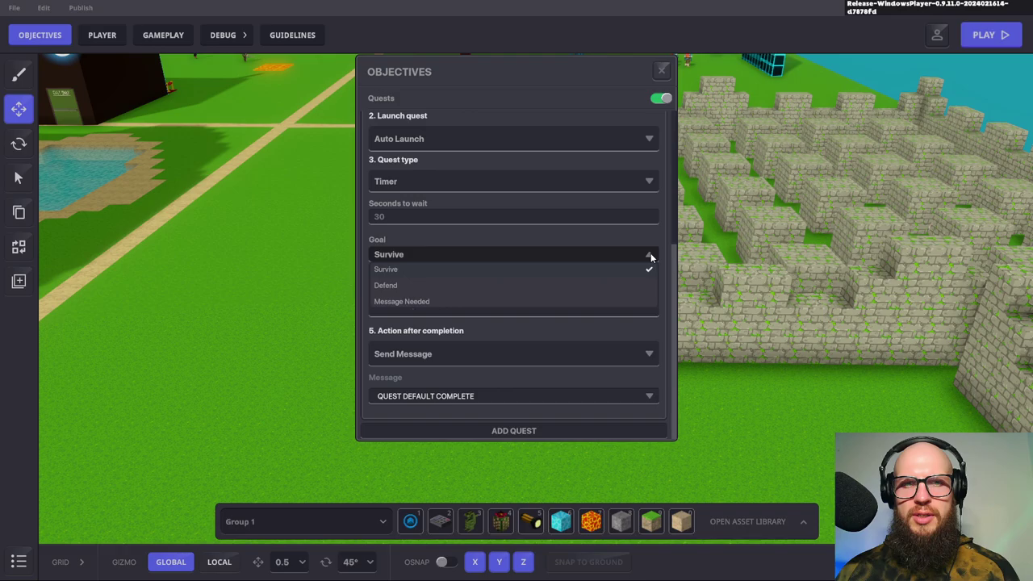
pyautogui.click(650, 256)
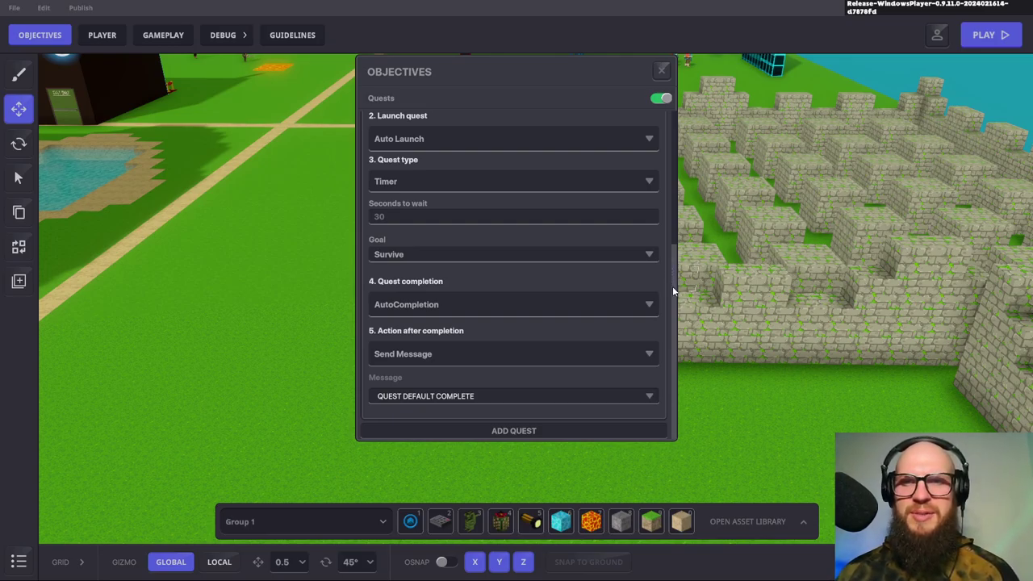
pyautogui.scroll(3, 635, 305)
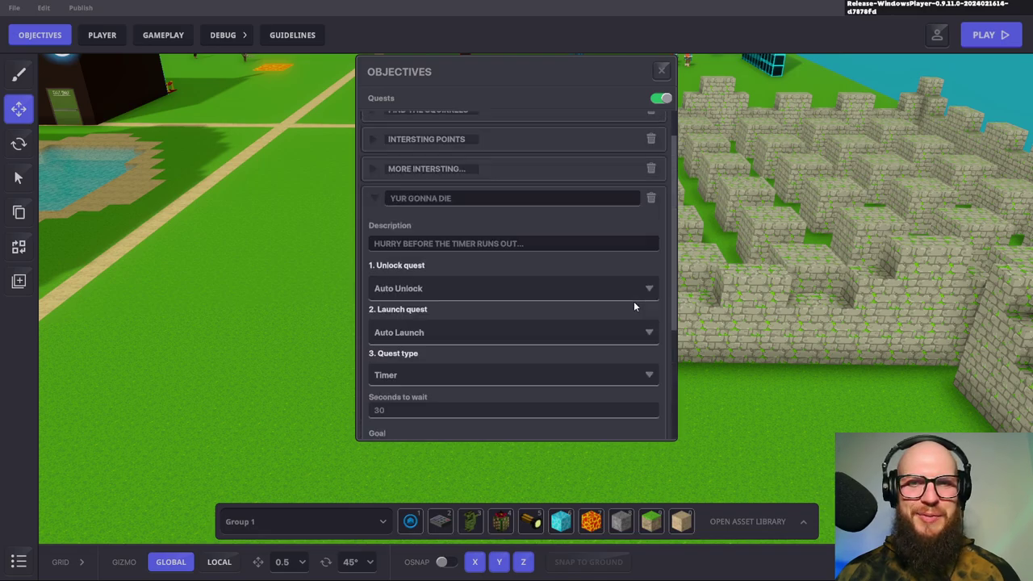
pyautogui.scroll(-3, 635, 306)
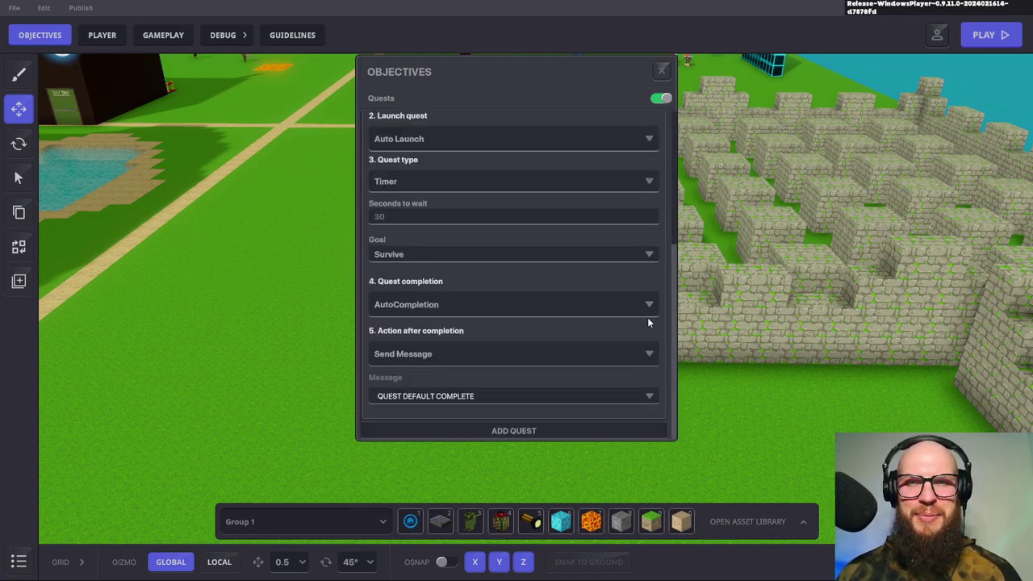
pyautogui.scroll(1, 649, 322)
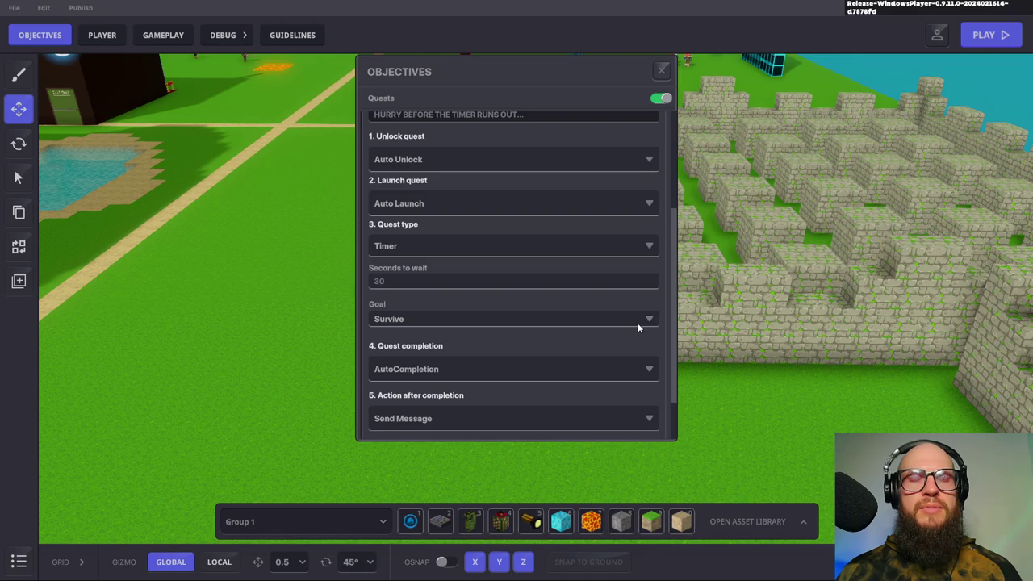
pyautogui.scroll(-1, 637, 324)
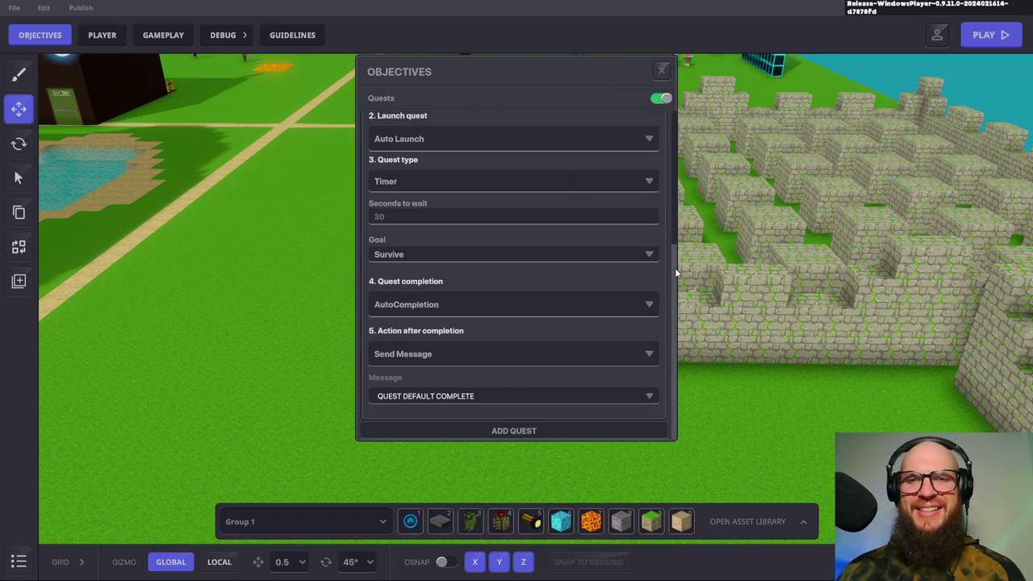
pyautogui.scroll(3, 675, 261)
pyautogui.scroll(-3, 673, 242)
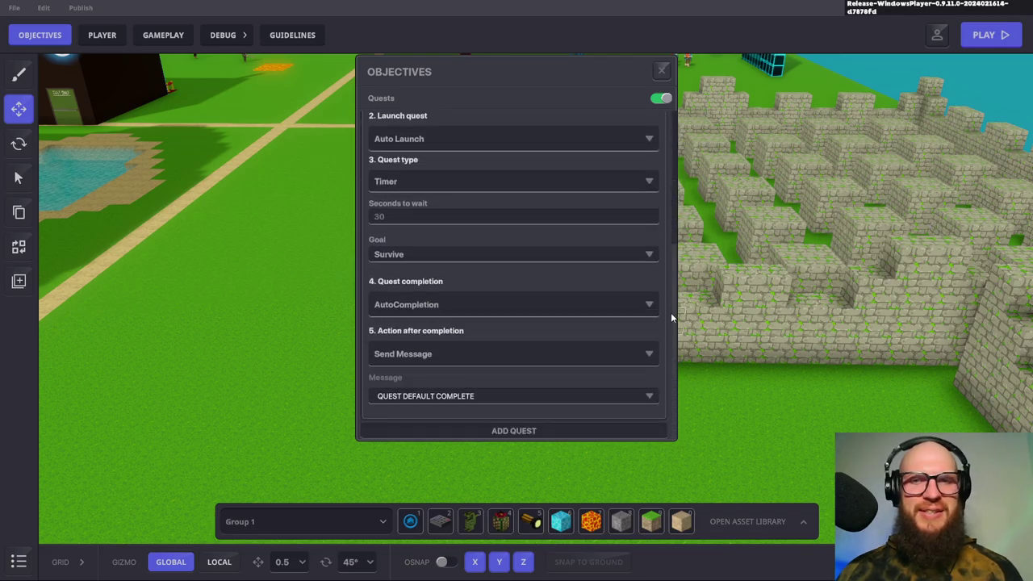
pyautogui.scroll(3, 613, 332)
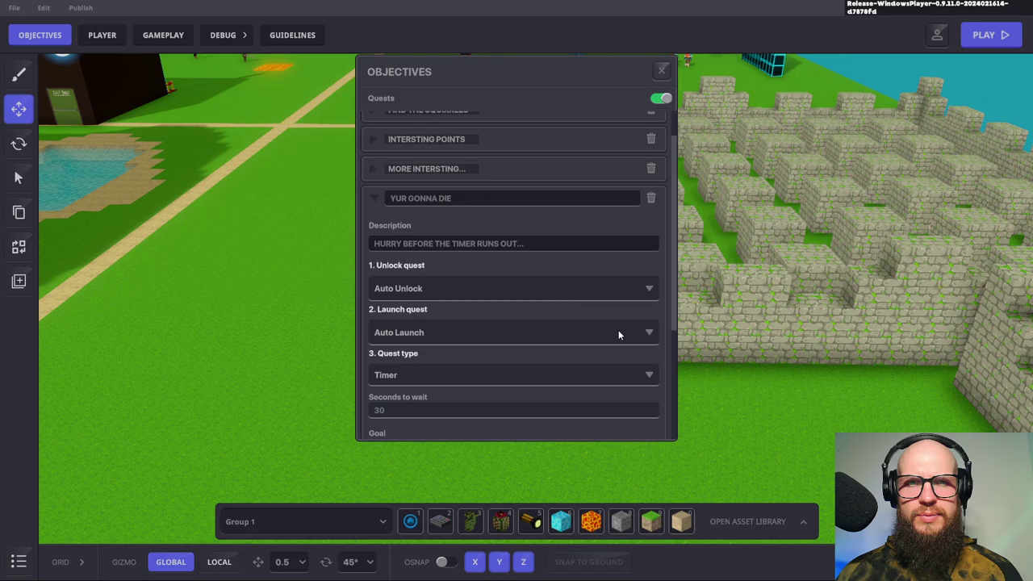
pyautogui.scroll(-3, 619, 333)
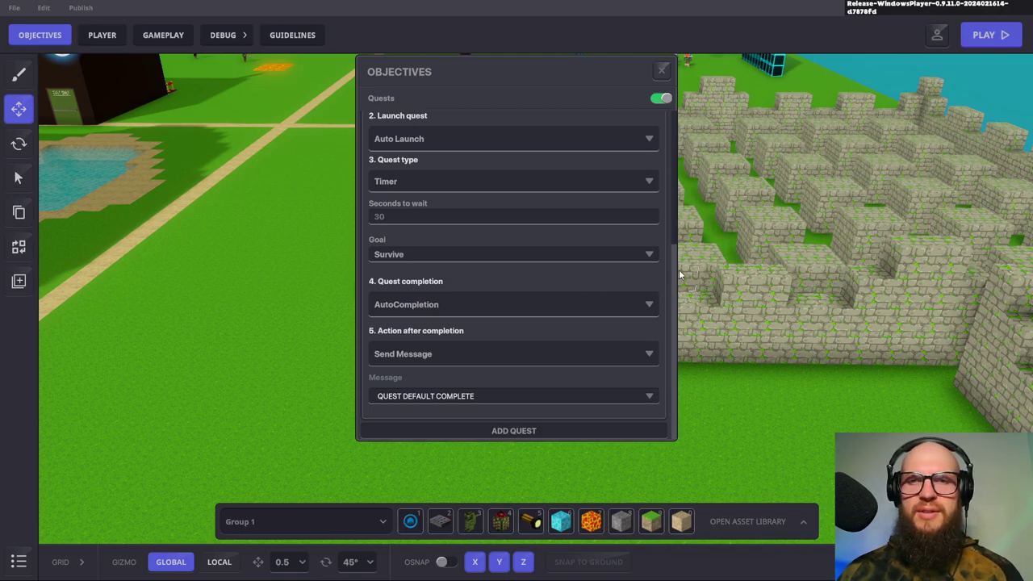
pyautogui.scroll(1, 635, 289)
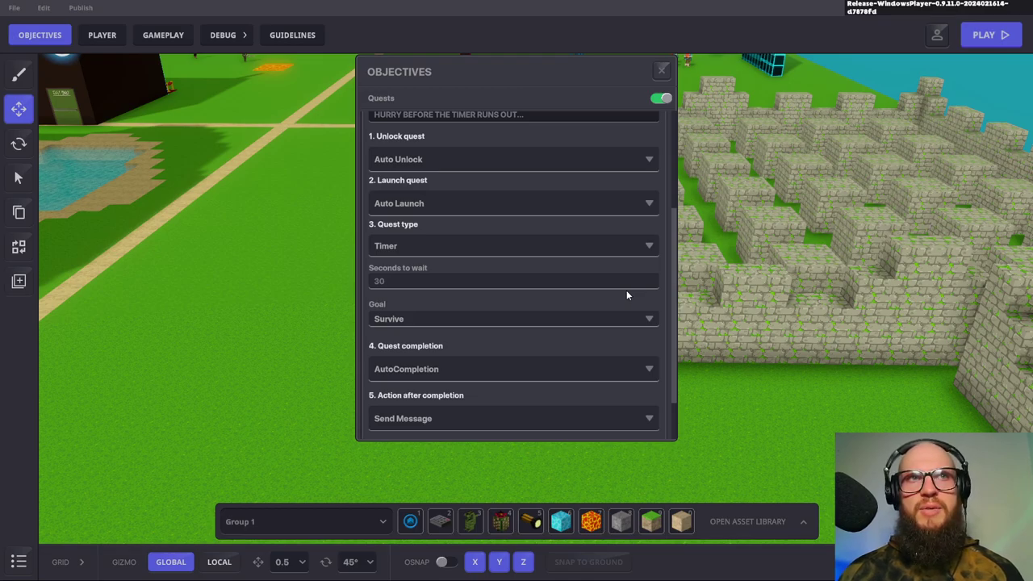
pyautogui.scroll(3, 624, 291)
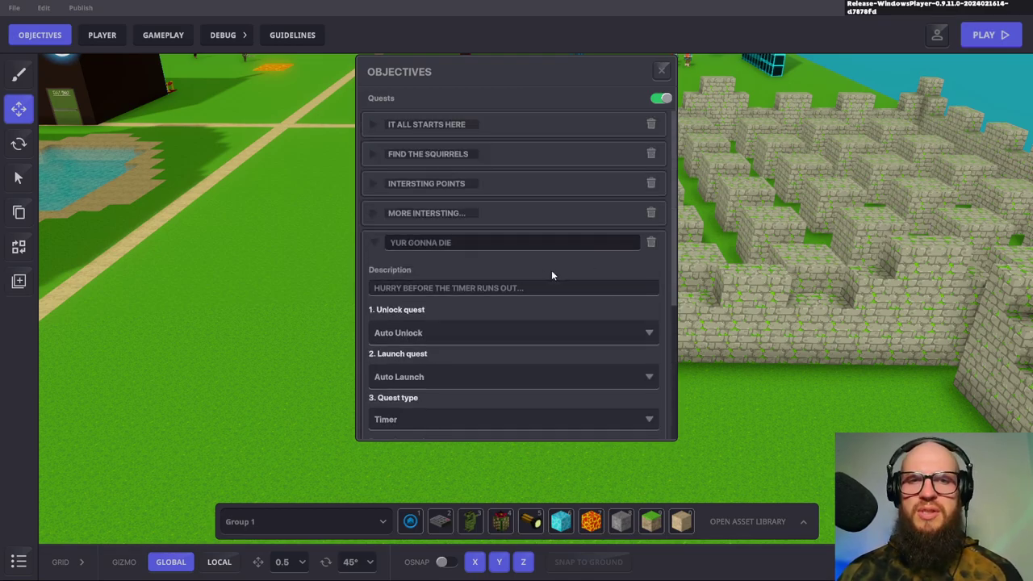
# Review the timer quest's remaining settings down to its completion action and close the objectives
pyautogui.scroll(-2, 552, 275)
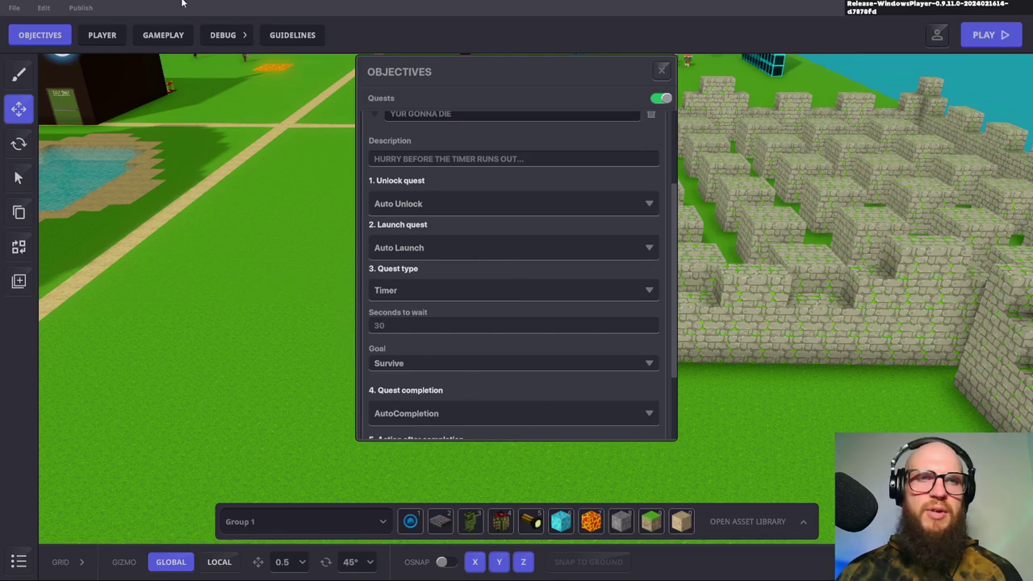
pyautogui.scroll(-3, 613, 363)
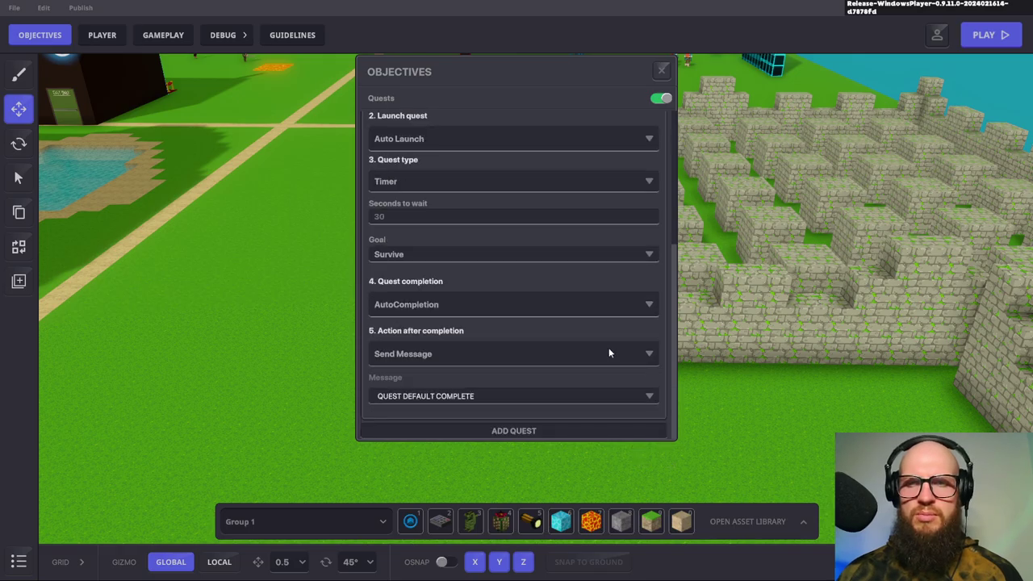
pyautogui.click(661, 71)
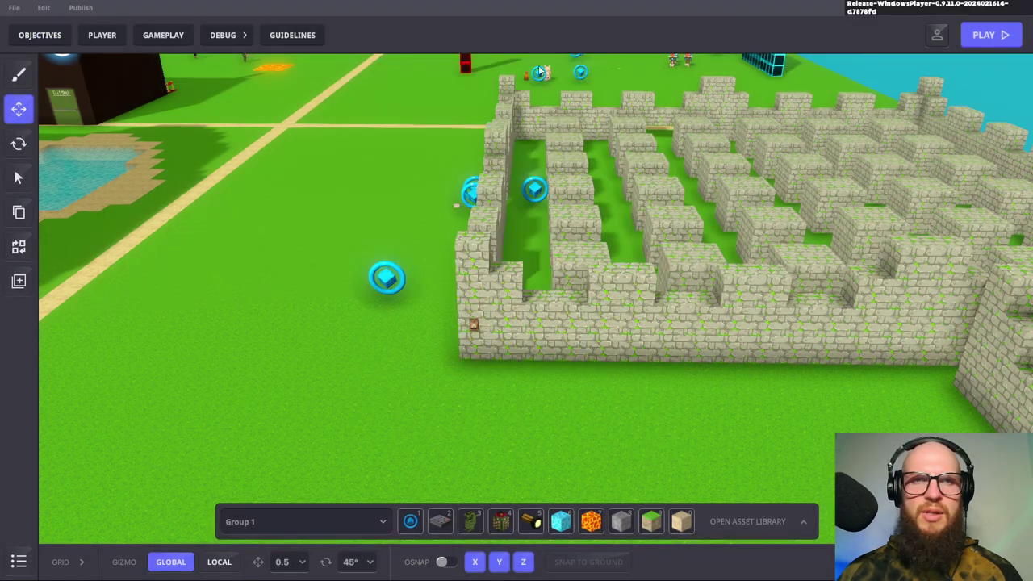
# Add a Start timer rule to the game rules in the free space below the random spawn range comparisons
pyautogui.click(153, 36)
pyautogui.click(334, 71)
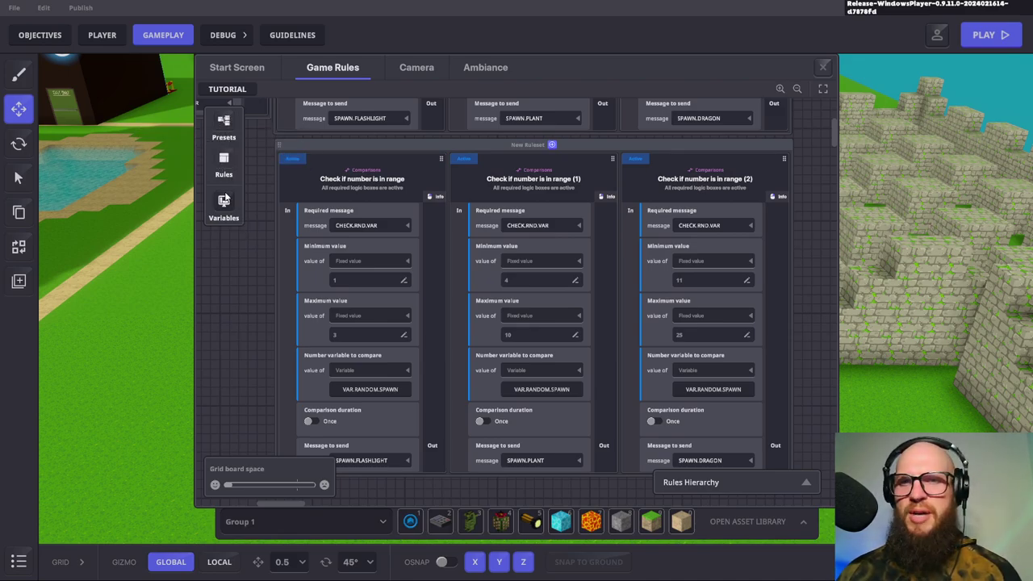
pyautogui.scroll(-3, 365, 228)
pyautogui.scroll(3, 391, 246)
pyautogui.scroll(-2, 391, 246)
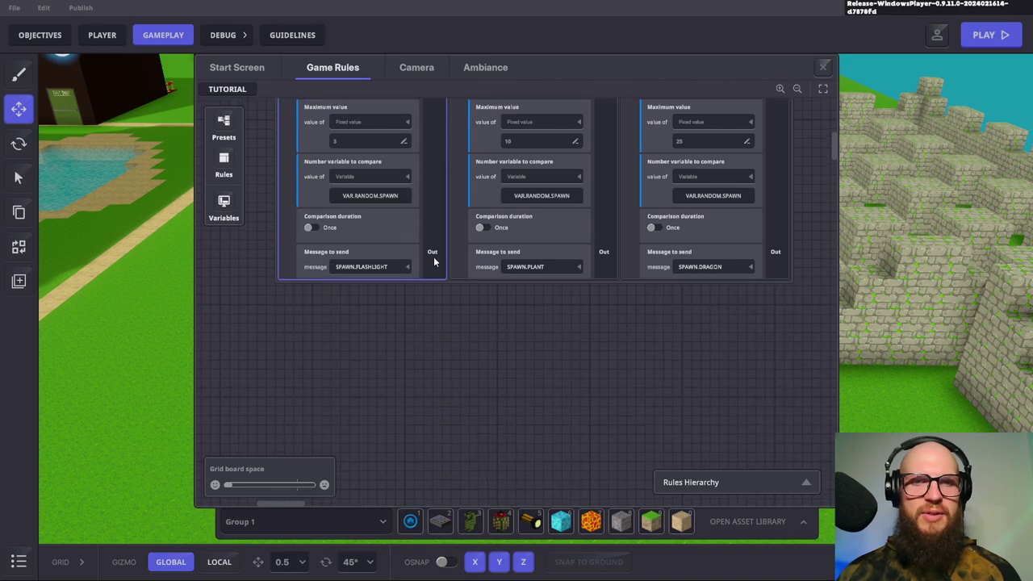
pyautogui.moveTo(517, 325); pyautogui.dragTo(678, 281)
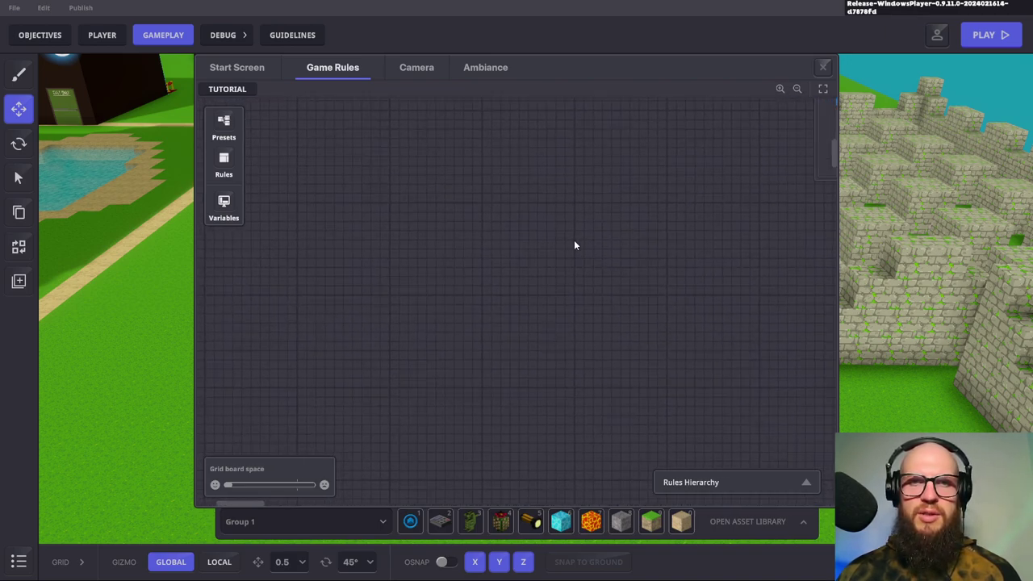
pyautogui.moveTo(589, 330); pyautogui.dragTo(296, 224)
pyautogui.moveTo(454, 250); pyautogui.dragTo(493, 144)
pyautogui.moveTo(544, 240); pyautogui.dragTo(428, 249)
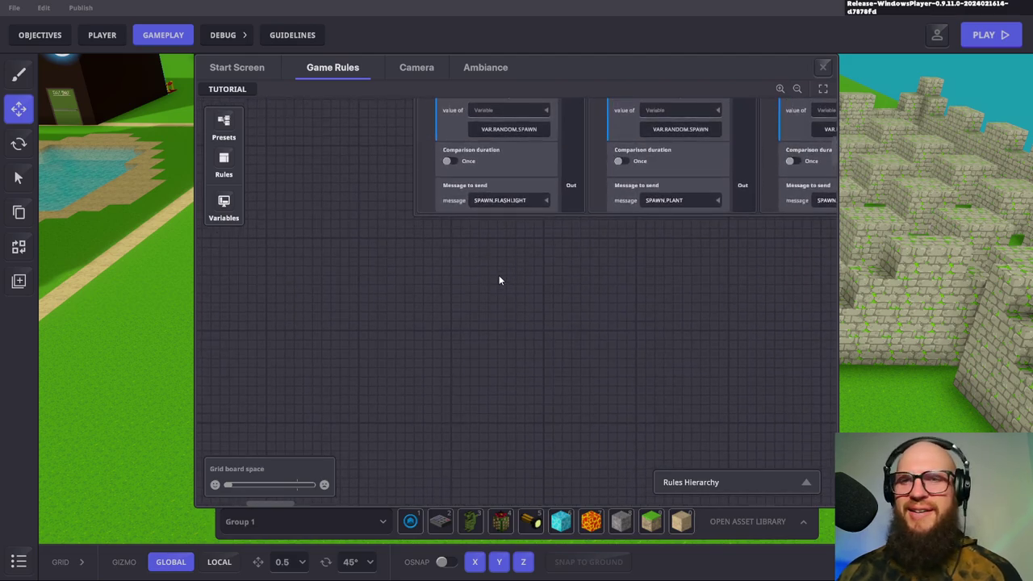
pyautogui.moveTo(515, 312); pyautogui.dragTo(390, 276)
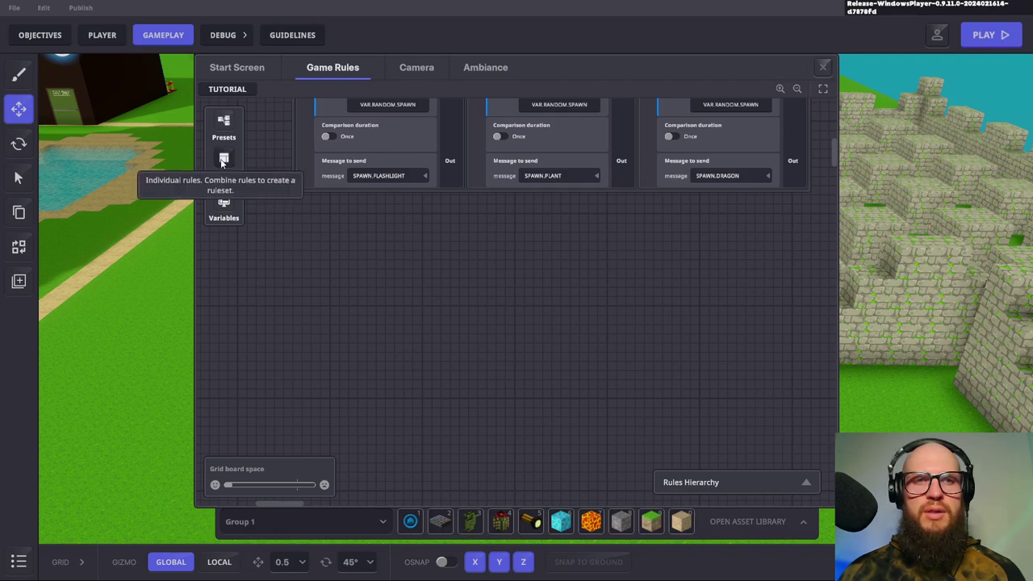
pyautogui.click(229, 172)
pyautogui.click(333, 160)
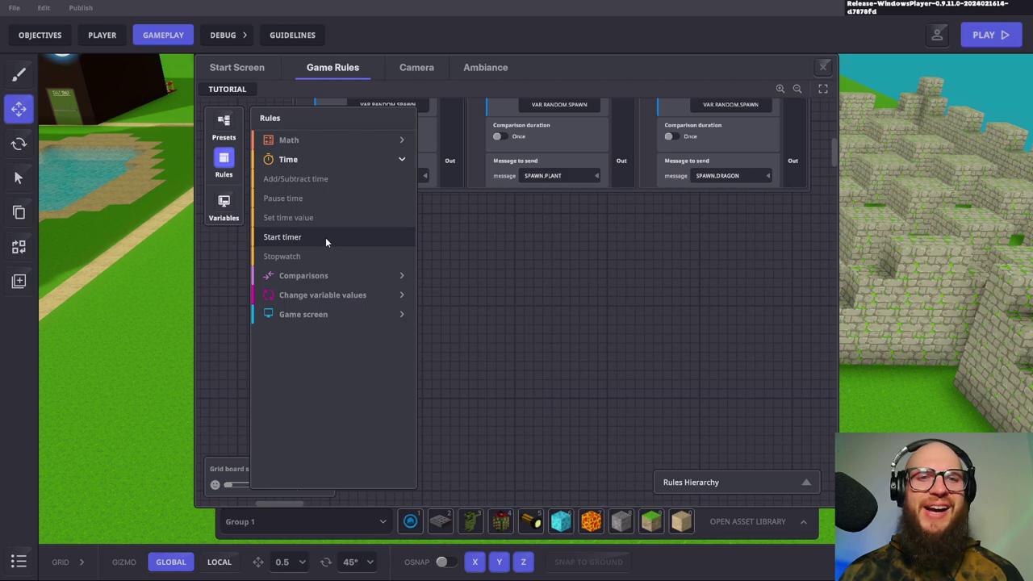
pyautogui.click(289, 237)
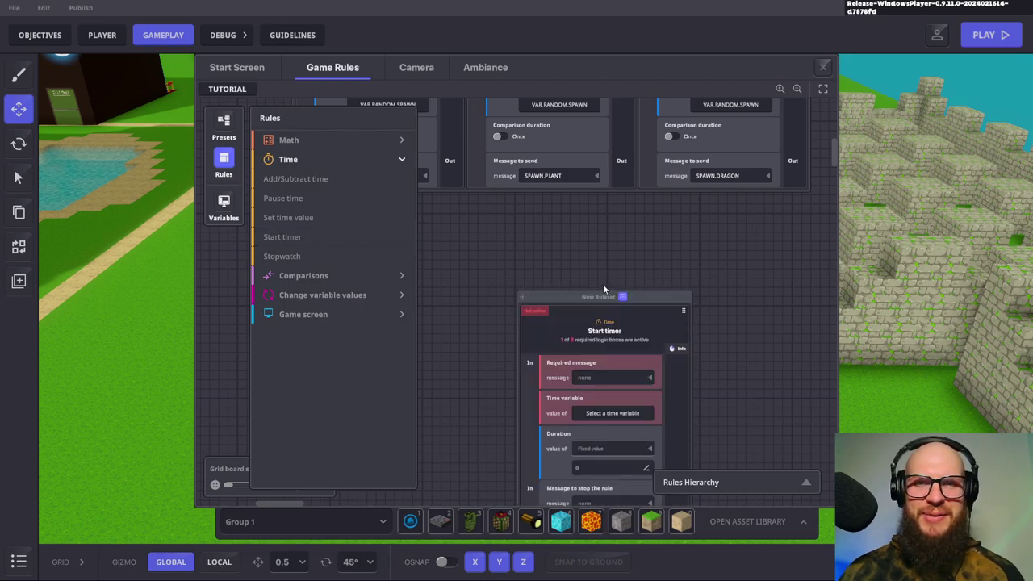
# Move the Start timer ruleset to just below and left of the range comparison ruleset
pyautogui.moveTo(607, 300); pyautogui.dragTo(521, 221)
pyautogui.moveTo(504, 276); pyautogui.dragTo(817, 239)
pyautogui.moveTo(768, 207); pyautogui.dragTo(509, 203)
pyautogui.moveTo(606, 216); pyautogui.dragTo(643, 183)
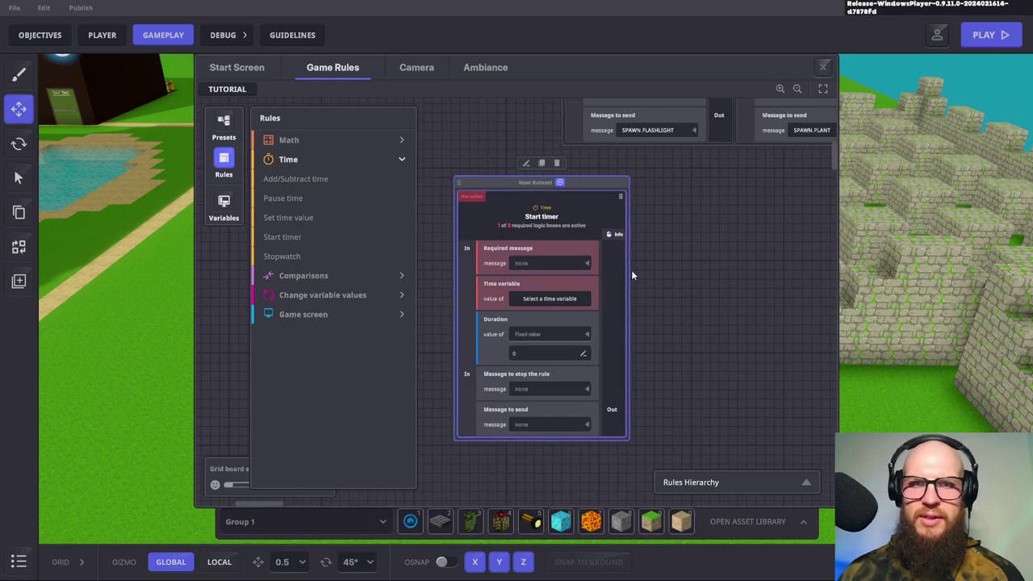
pyautogui.moveTo(672, 251); pyautogui.dragTo(652, 217)
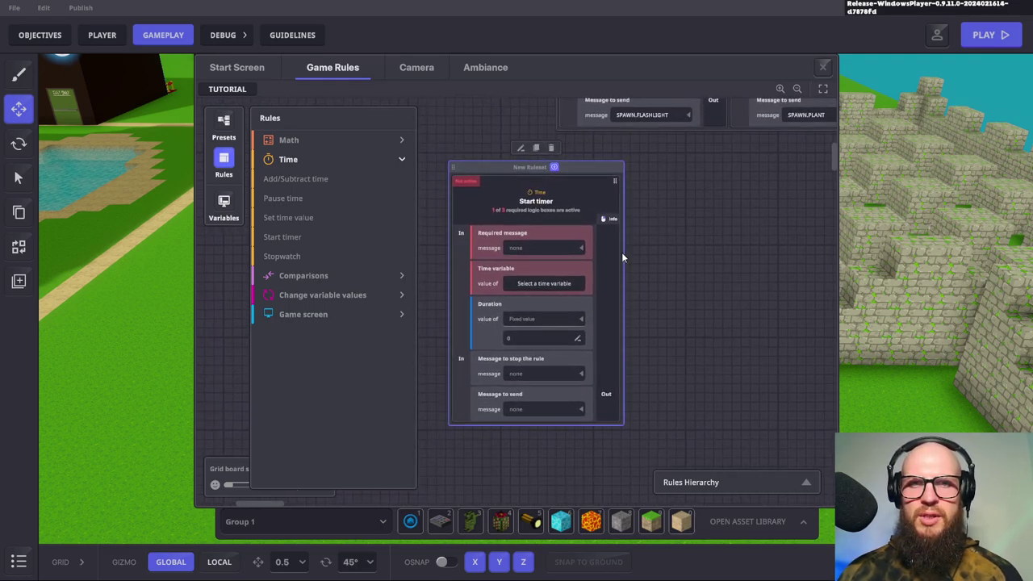
# Add START.TIMER as the required message of the Start timer rule
pyautogui.click(578, 249)
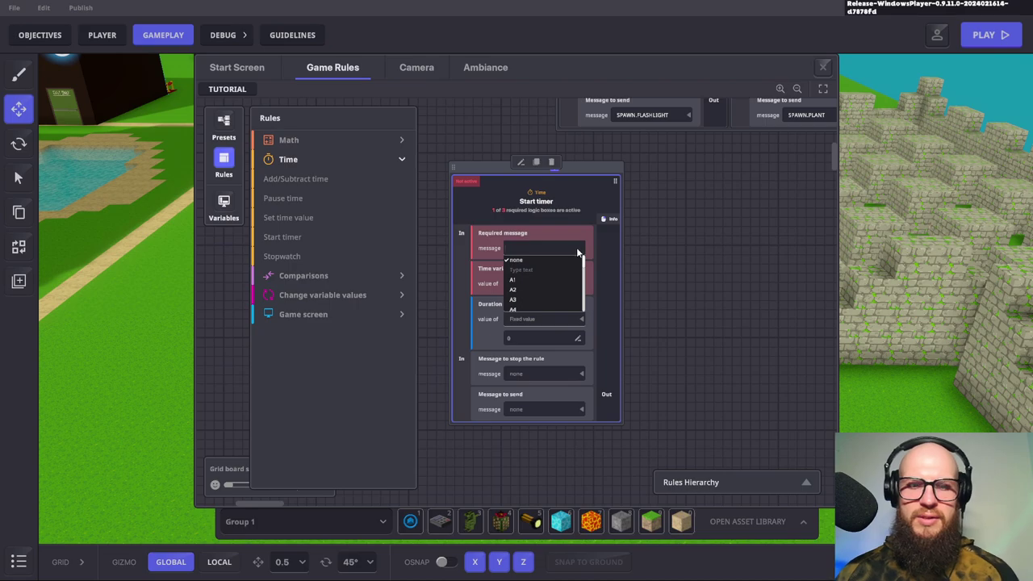
pyautogui.write('START.TIMER')
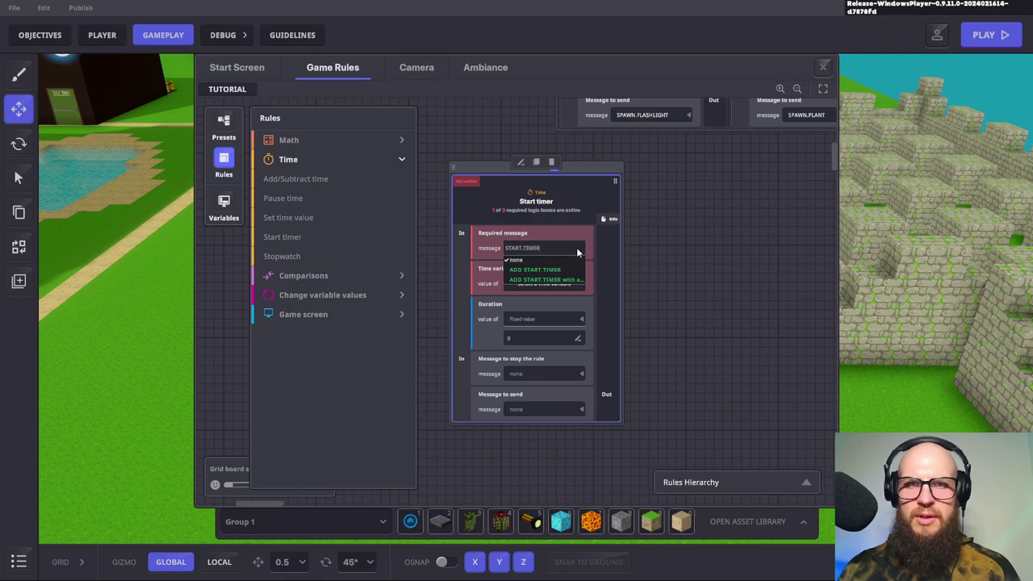
pyautogui.press('Return')
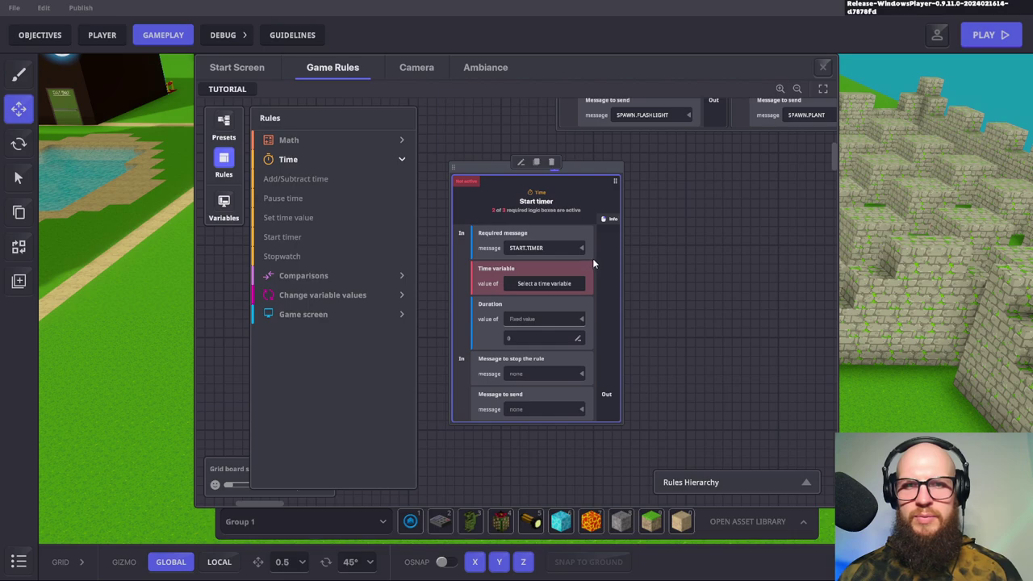
# Begin a new global time variable for the Start timer rule and name it VAR.TIME
pyautogui.click(560, 283)
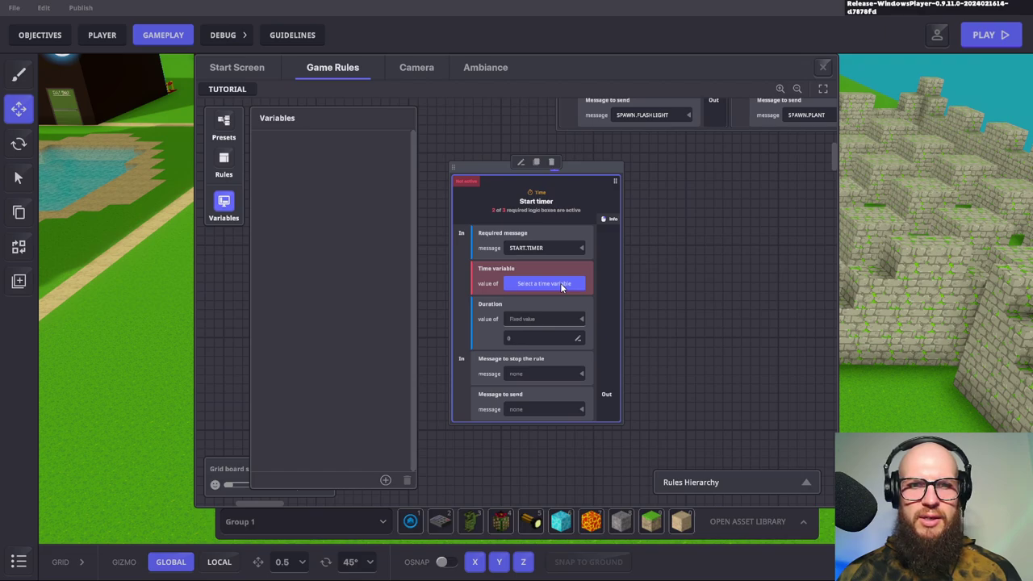
pyautogui.click(385, 480)
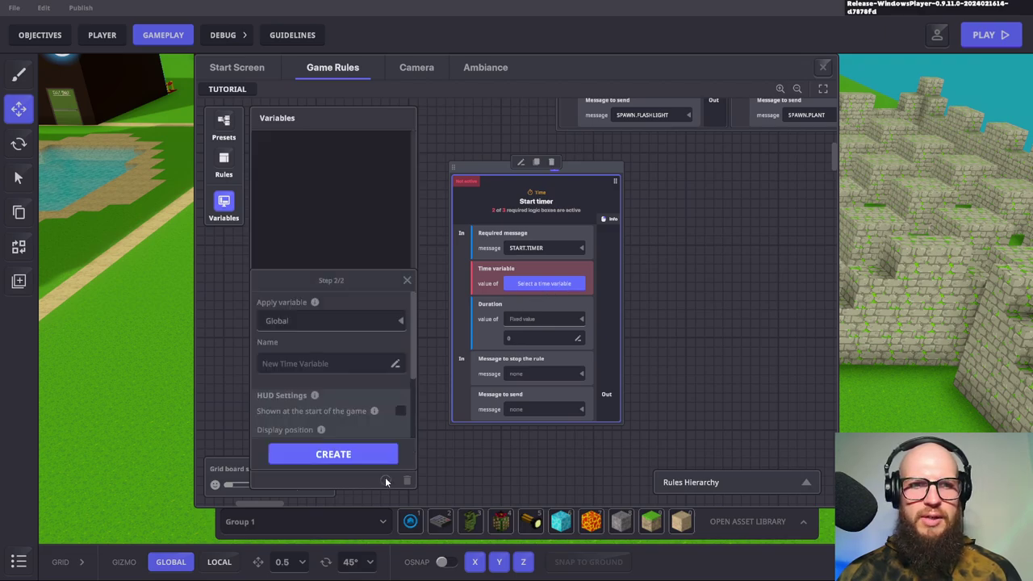
pyautogui.scroll(-1, 376, 336)
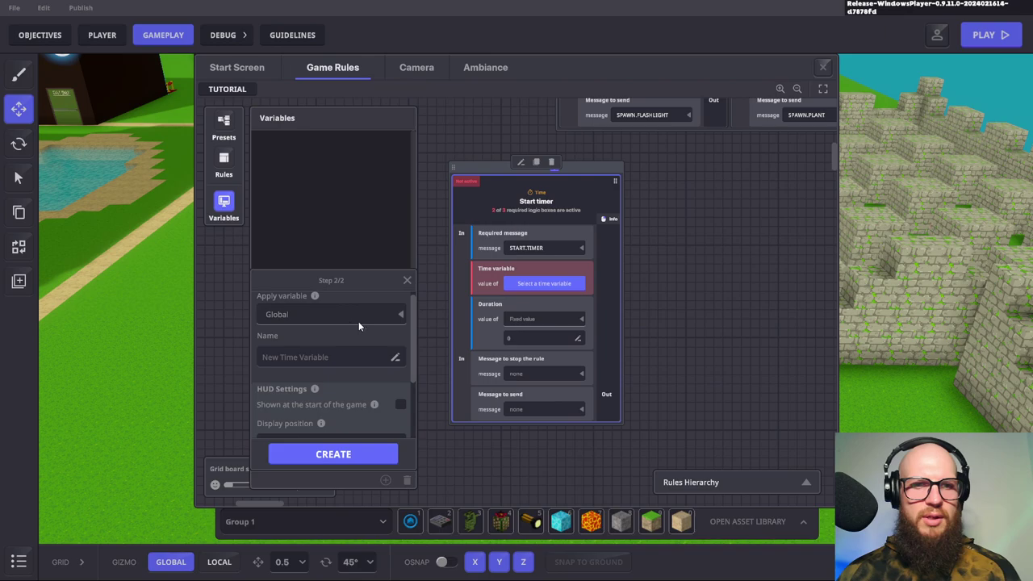
pyautogui.click(299, 356)
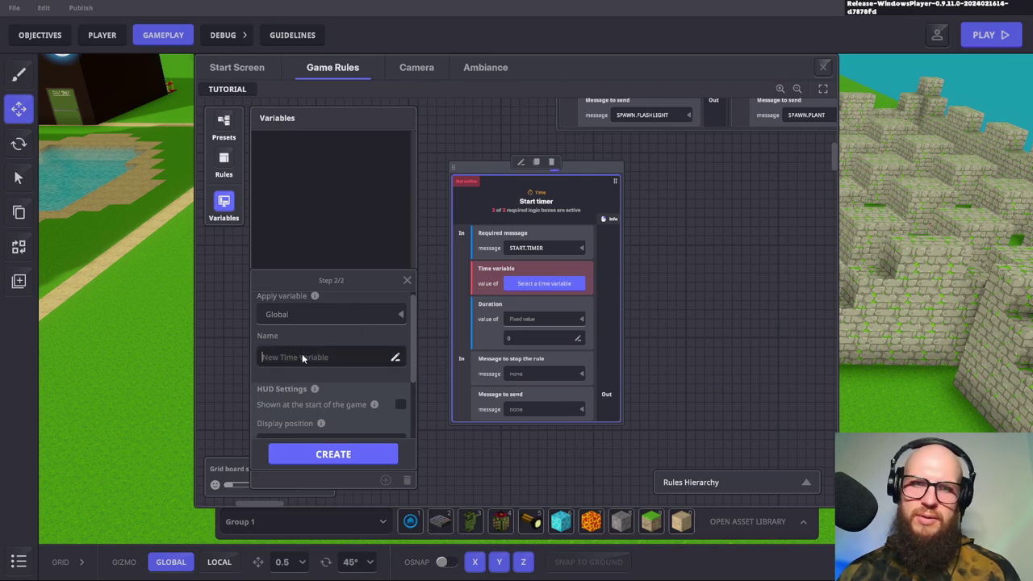
pyautogui.write('VAR.TIME')
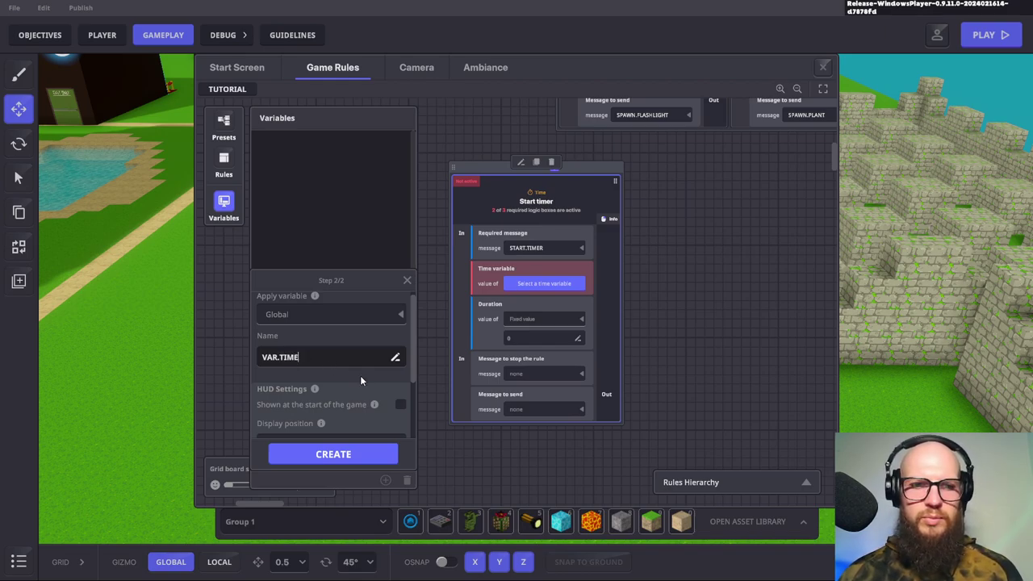
# Create VAR.TIME with display at the start of the game enabled, and assign it as the rule's time variable
pyautogui.scroll(-2, 360, 378)
pyautogui.scroll(-3, 358, 377)
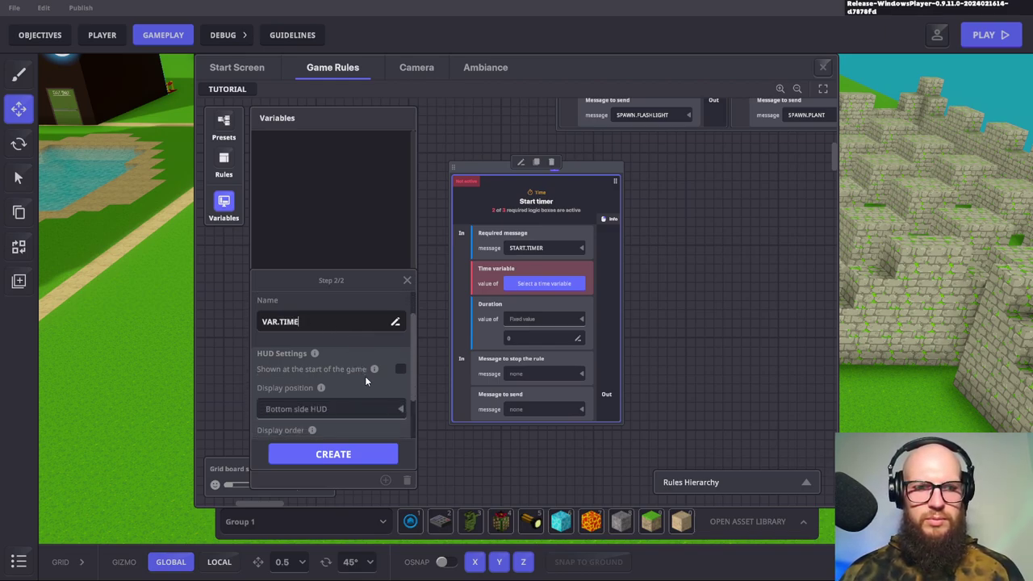
pyautogui.scroll(-2, 354, 367)
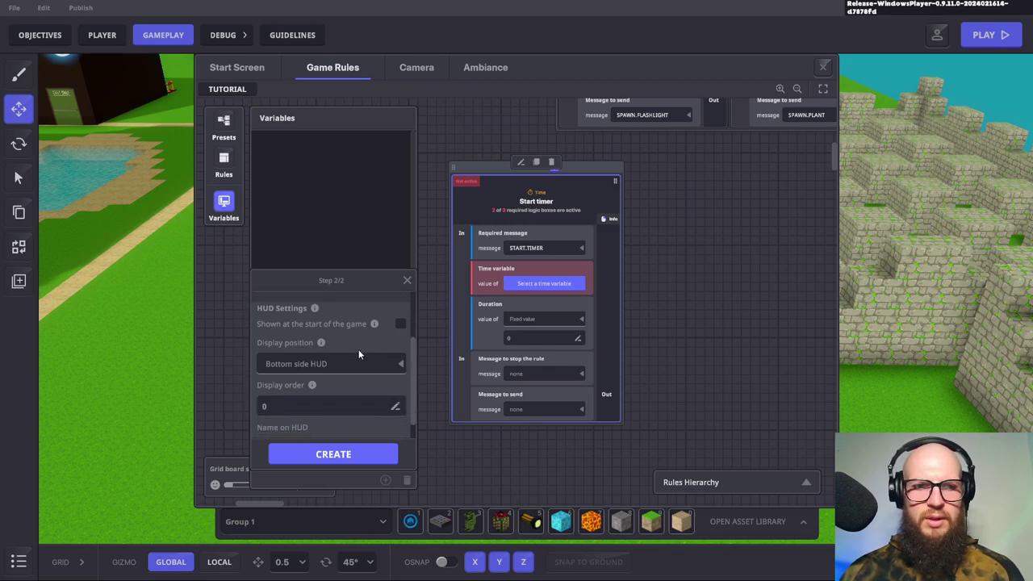
pyautogui.scroll(3, 358, 350)
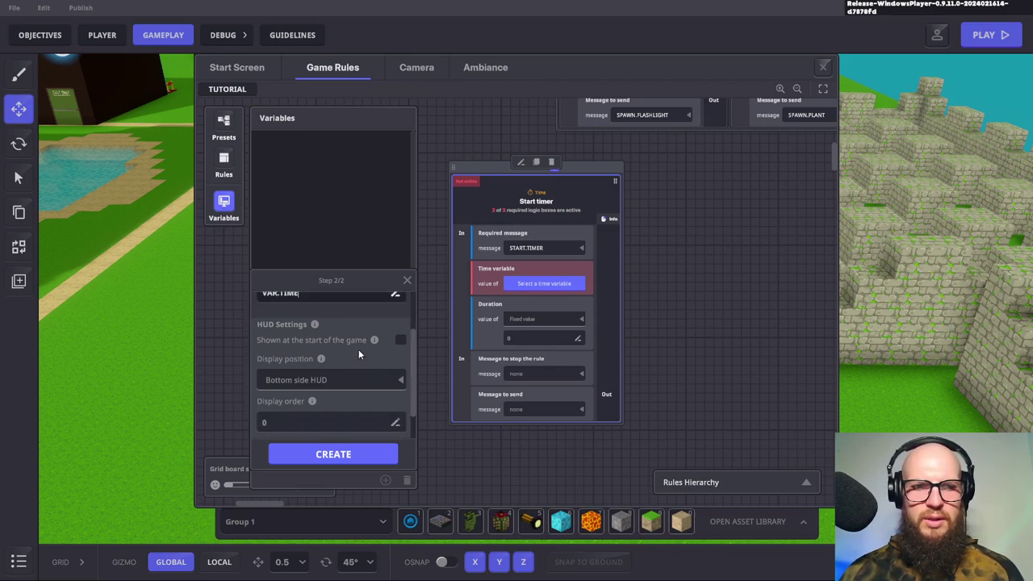
pyautogui.click(401, 349)
pyautogui.scroll(-3, 378, 365)
pyautogui.scroll(2, 353, 403)
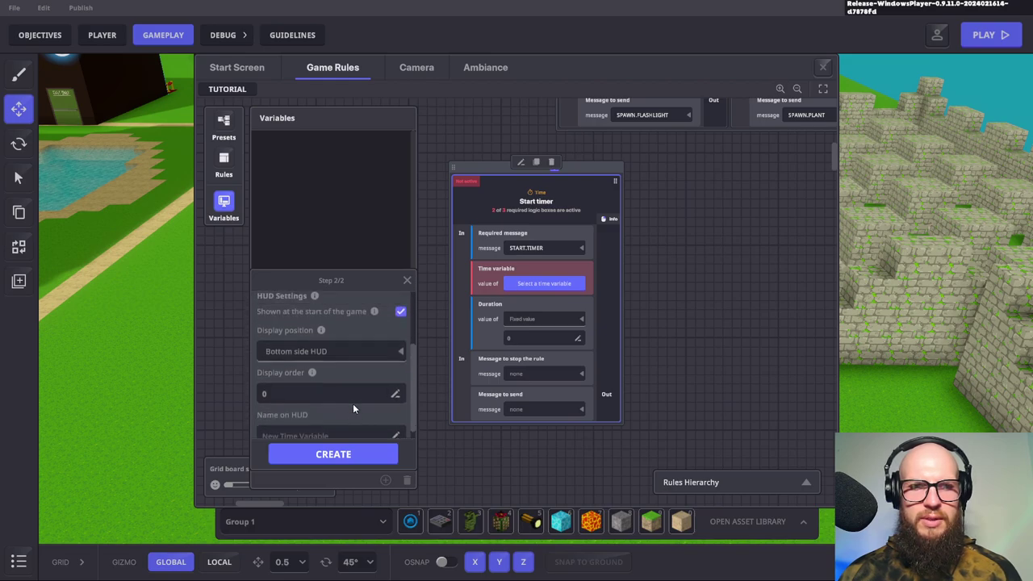
pyautogui.click(352, 457)
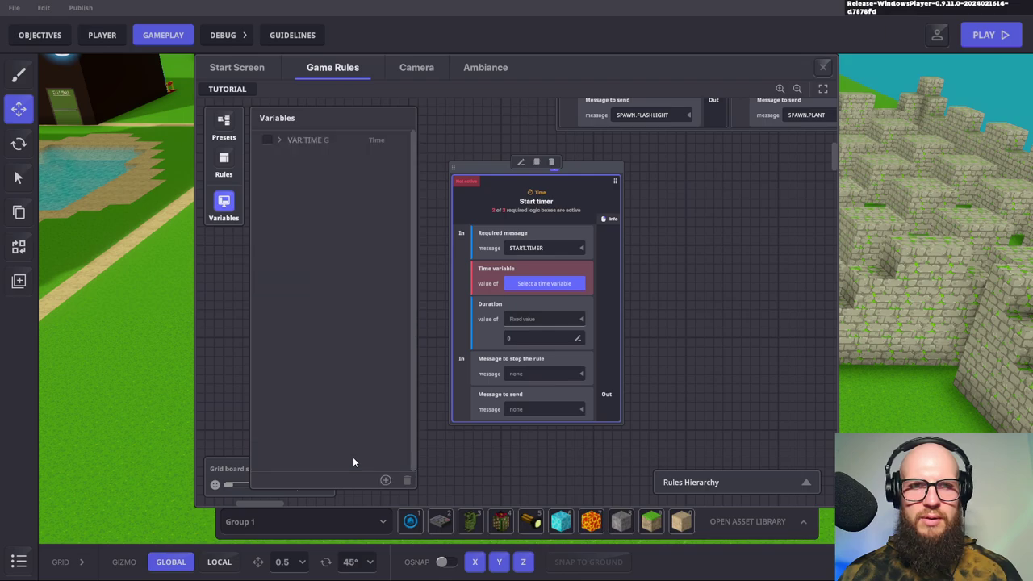
pyautogui.click(267, 140)
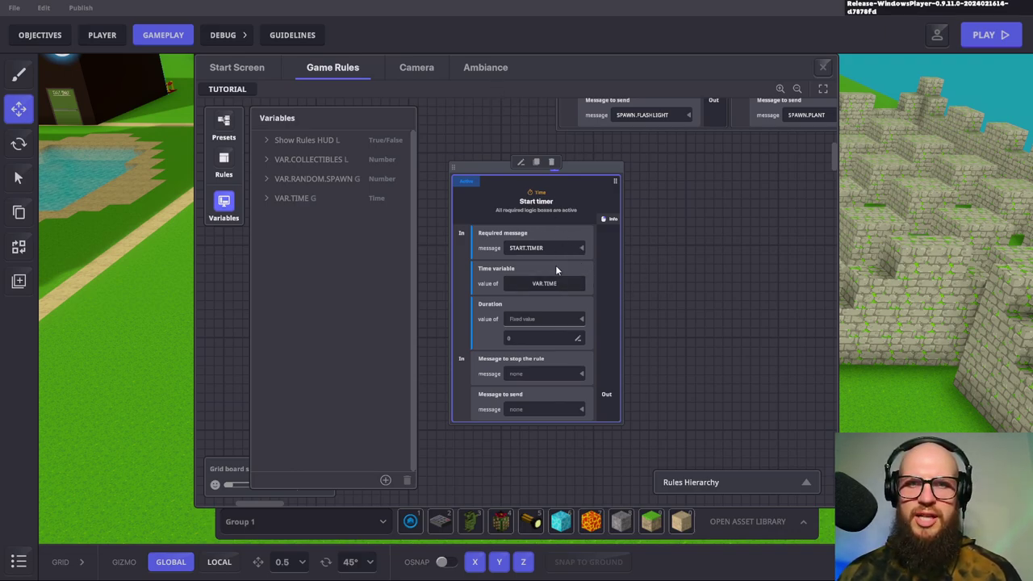
# Set the Start timer rule's duration to a fixed value of 30
pyautogui.click(519, 340)
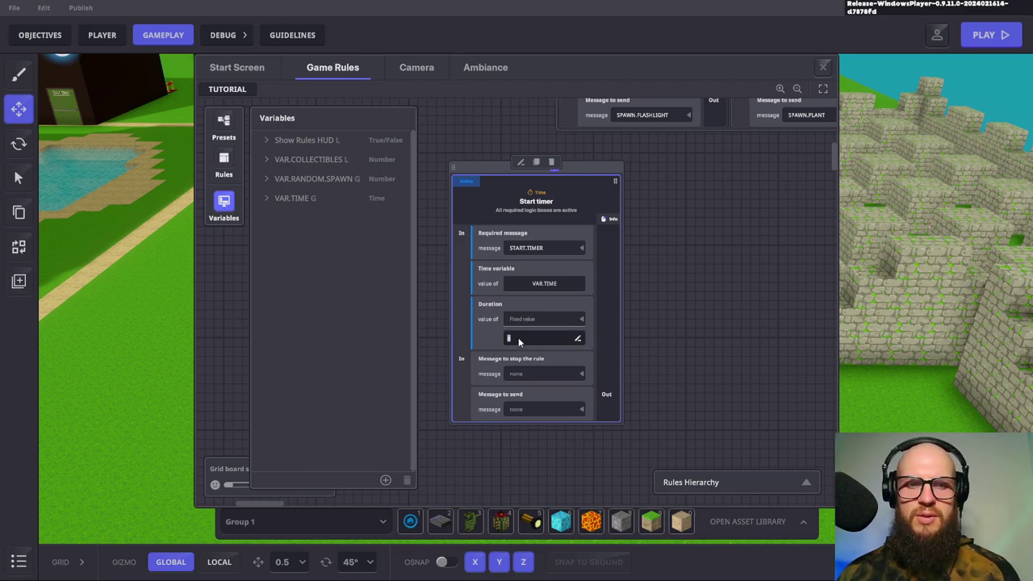
pyautogui.write('30')
pyautogui.press('Return')
# Add STOP.TIMER as the message that stops the Start timer rule
pyautogui.scroll(-2, 591, 353)
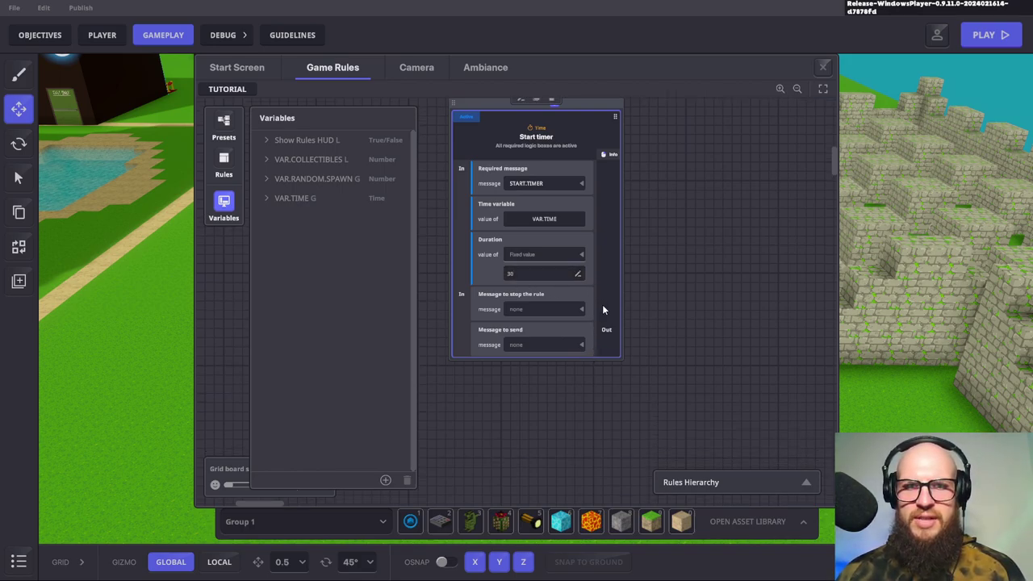
pyautogui.scroll(2, 602, 311)
pyautogui.scroll(-1, 598, 333)
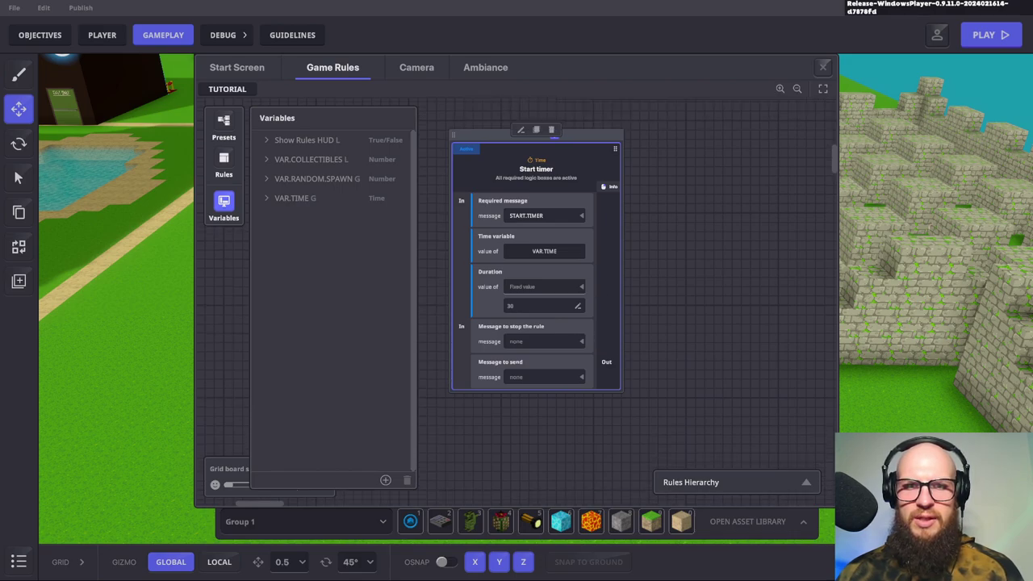
pyautogui.click(573, 341)
pyautogui.write('STOP')
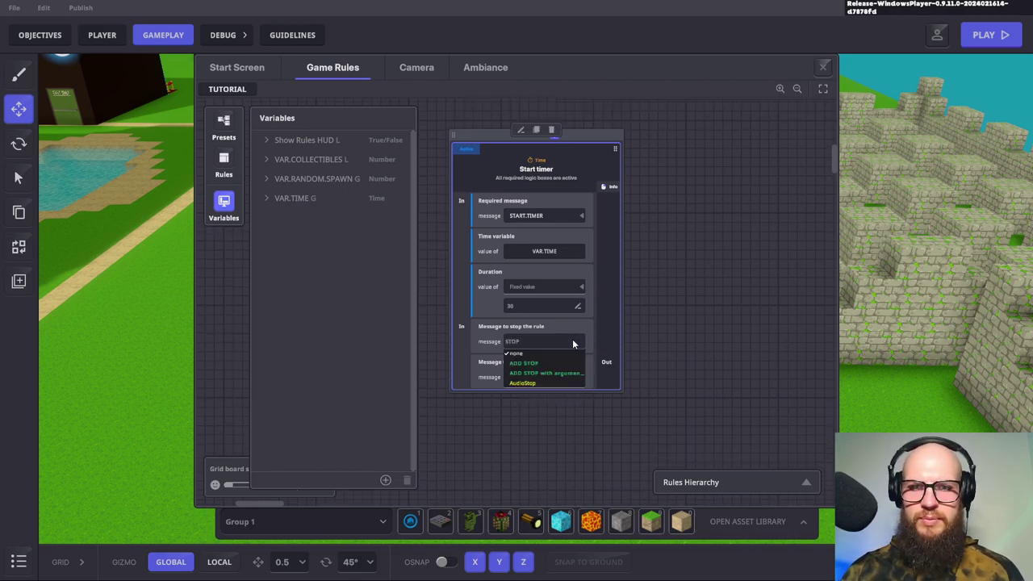
pyautogui.write('.TIMER')
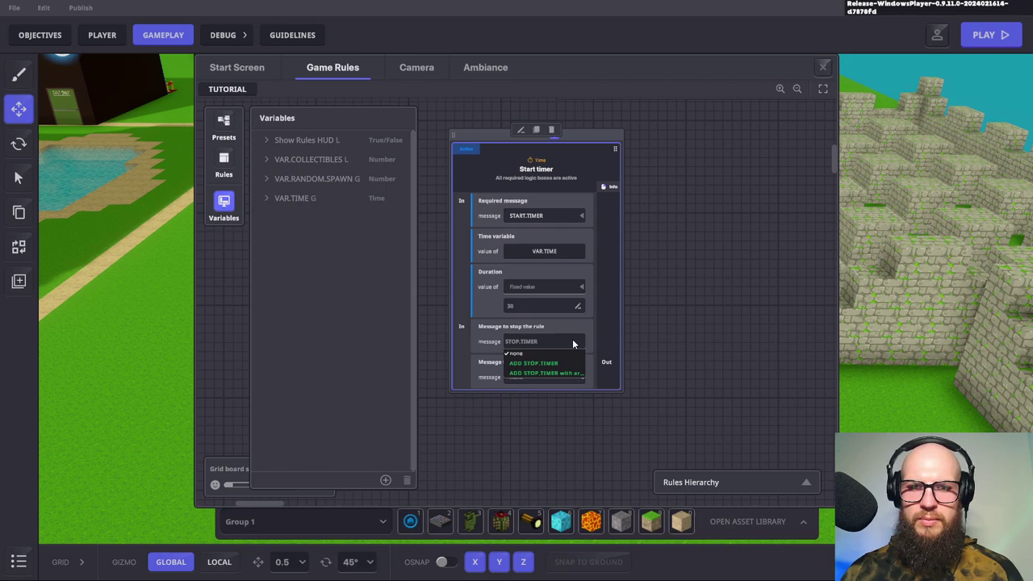
pyautogui.press('Return')
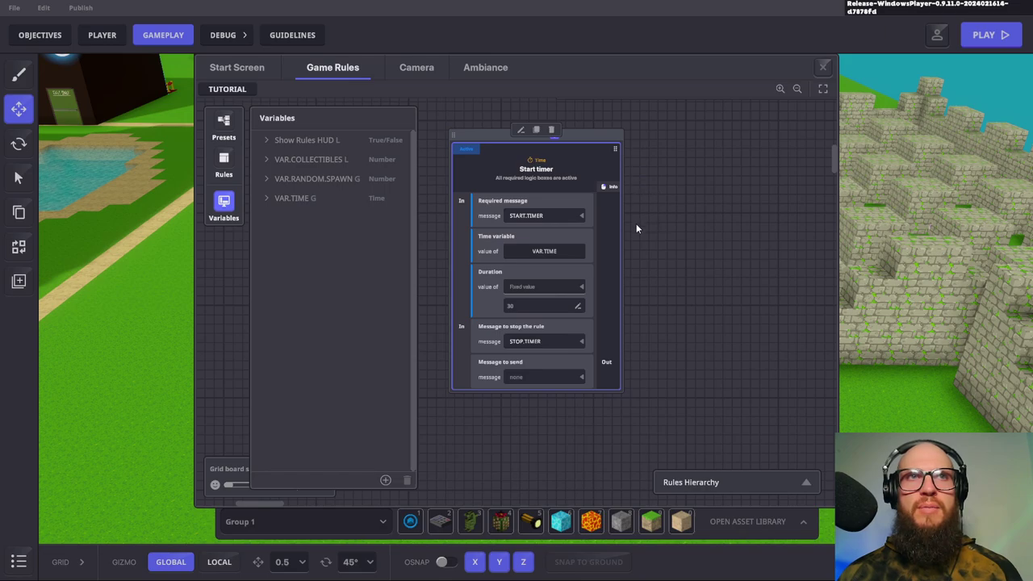
# Set the Start timer rule's message to send to the existing Kill message
pyautogui.click(579, 379)
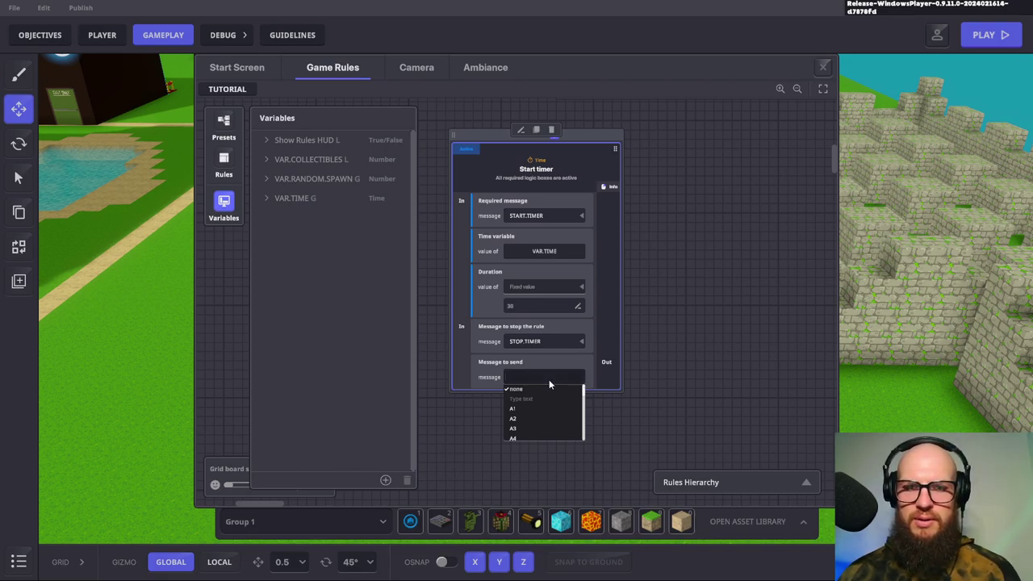
pyautogui.write('KILL')
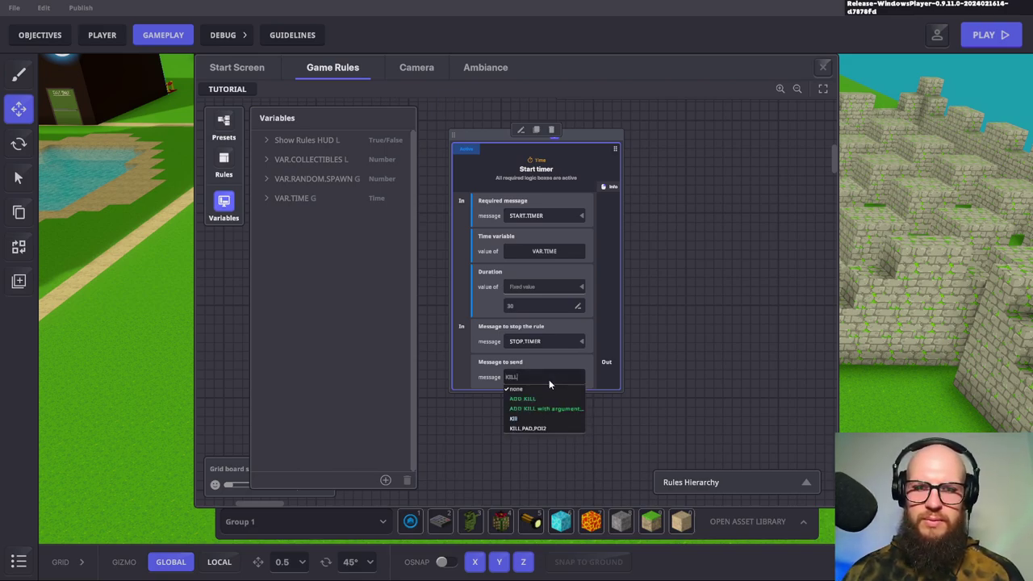
pyautogui.click(517, 419)
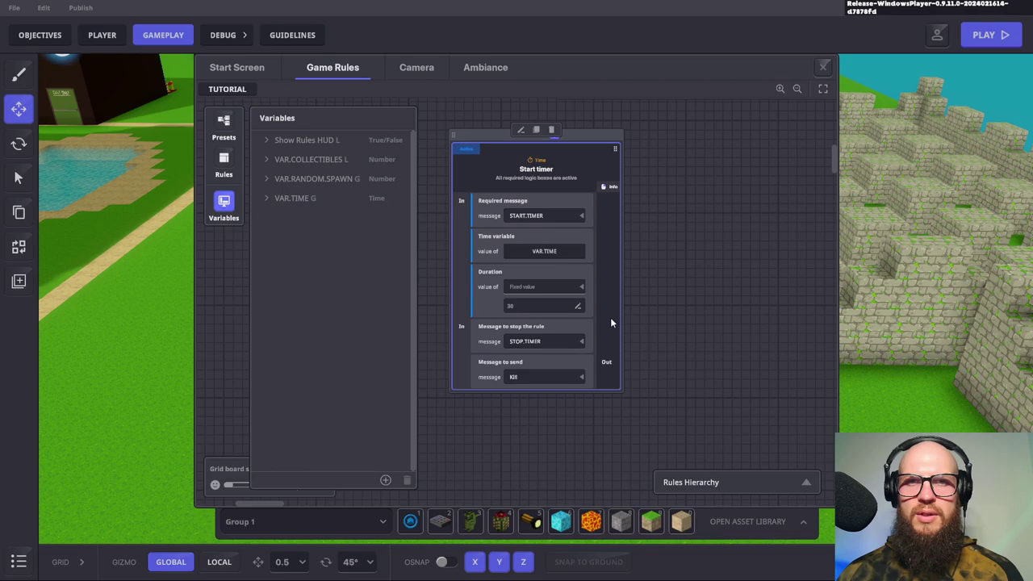
# Reposition the Start timer ruleset slightly on the rules grid board
pyautogui.scroll(-1, 604, 325)
pyautogui.scroll(1, 602, 326)
pyautogui.moveTo(602, 129); pyautogui.dragTo(584, 122)
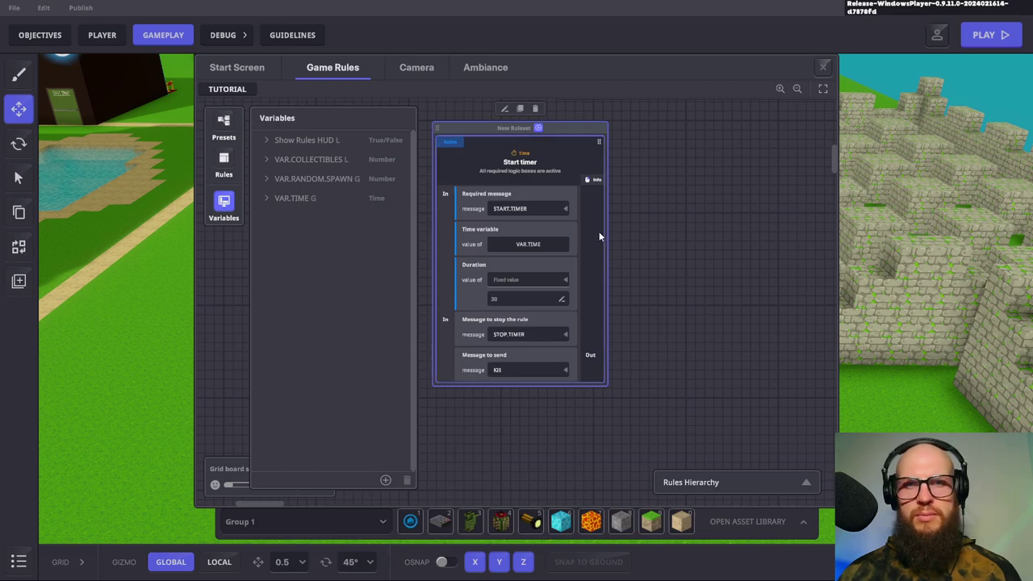
# Add an Add/Subtract time rule to the grid board beside the Start timer rule
pyautogui.scroll(-3, 571, 277)
pyautogui.scroll(3, 582, 276)
pyautogui.scroll(2, 593, 274)
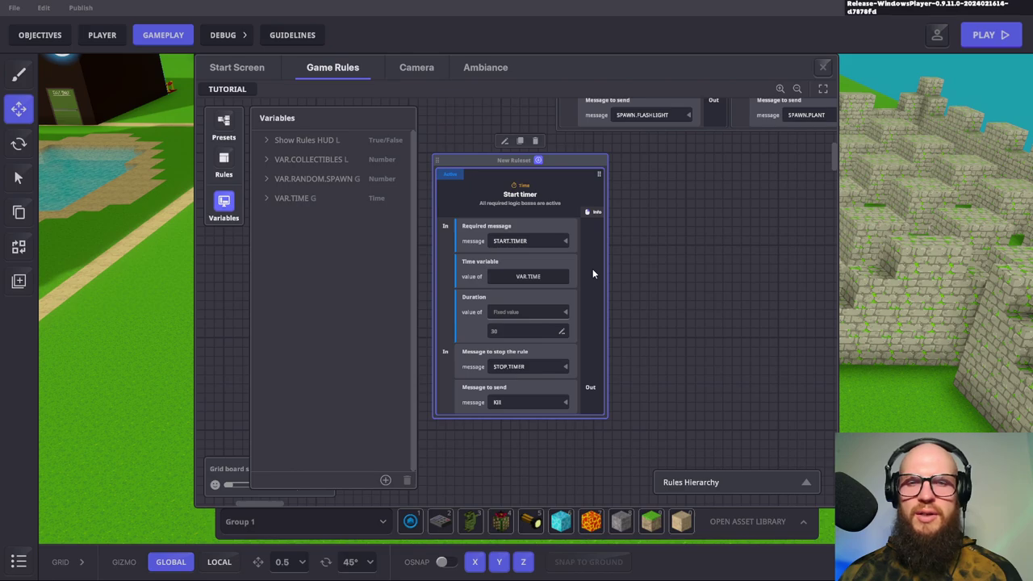
pyautogui.click(227, 167)
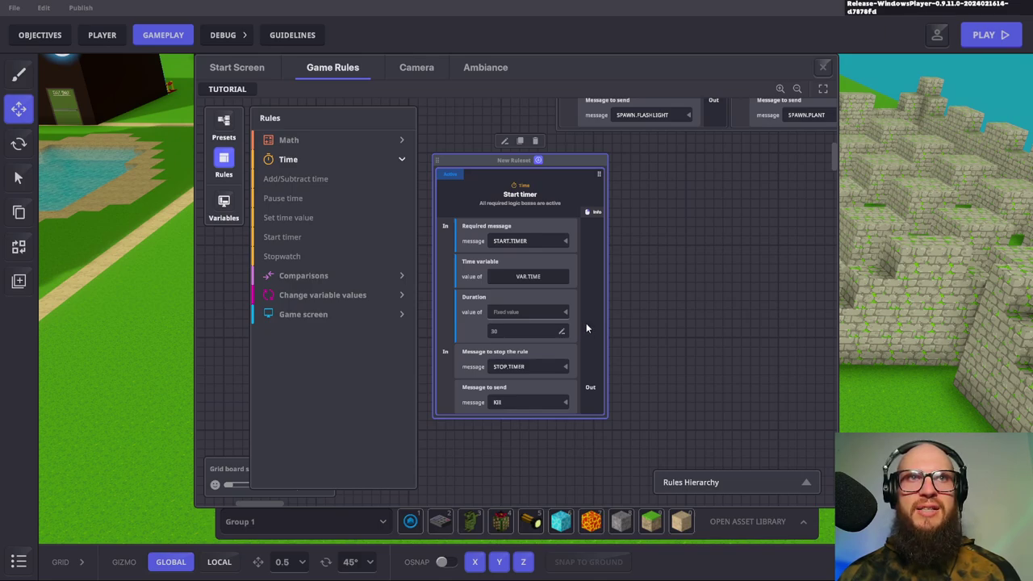
pyautogui.click(309, 180)
pyautogui.moveTo(586, 294); pyautogui.dragTo(677, 153)
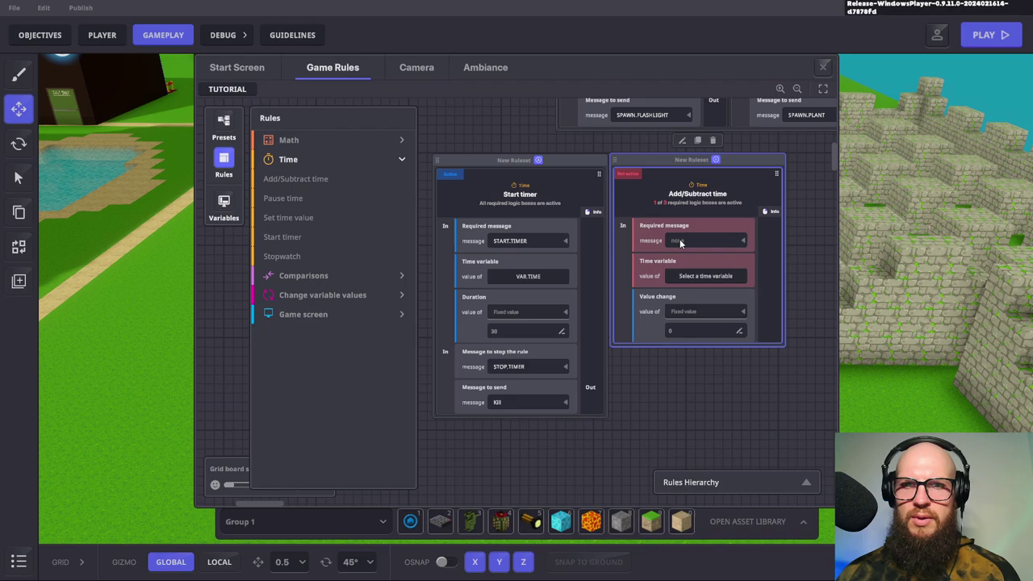
# Rename the Add/Subtract time rule to ADD TIME
pyautogui.click(703, 198)
pyautogui.doubleClick(702, 195)
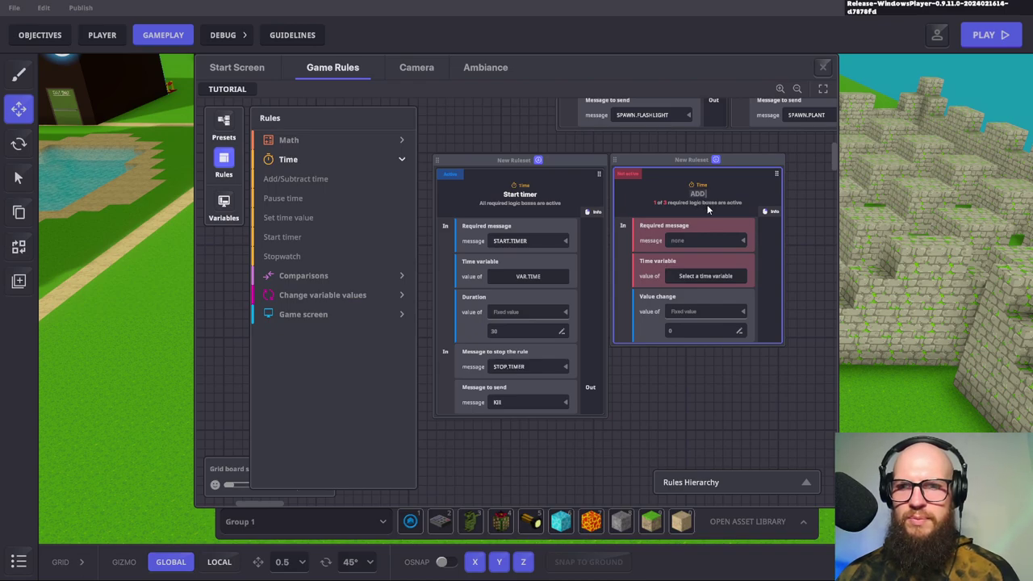
pyautogui.write('ADD TIME')
pyautogui.press('Return')
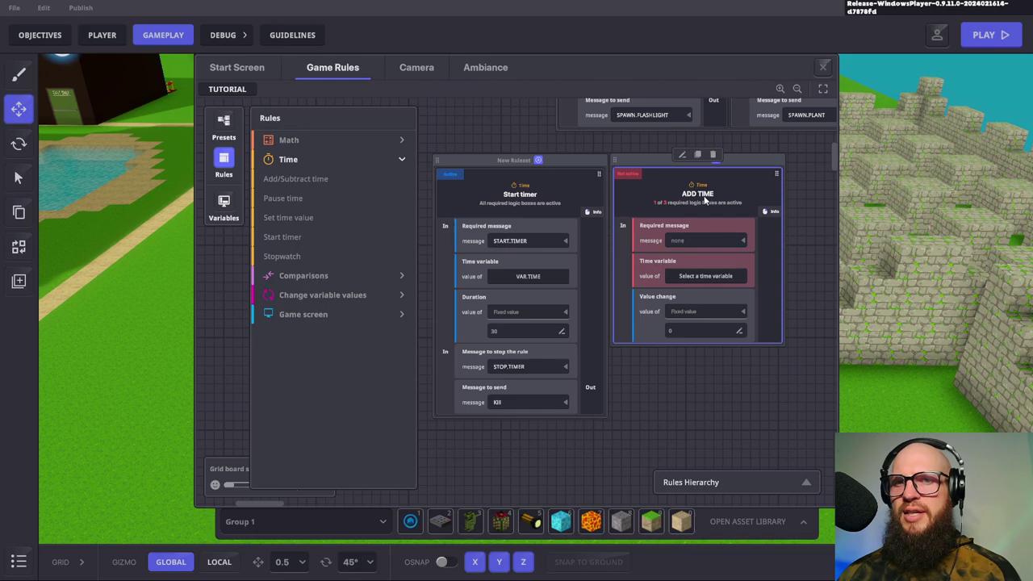
pyautogui.click(528, 197)
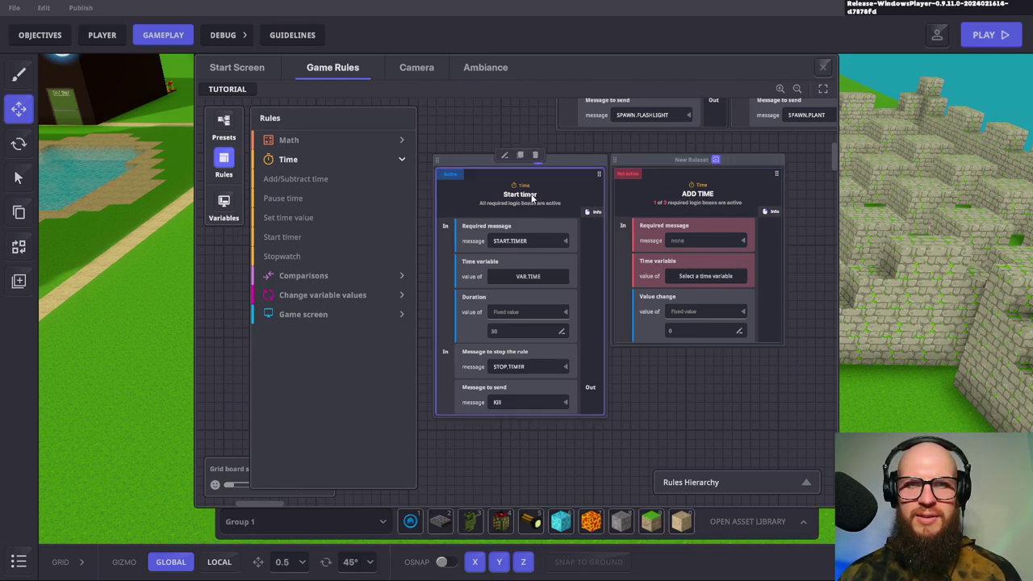
pyautogui.doubleClick(529, 196)
pyautogui.press('Return')
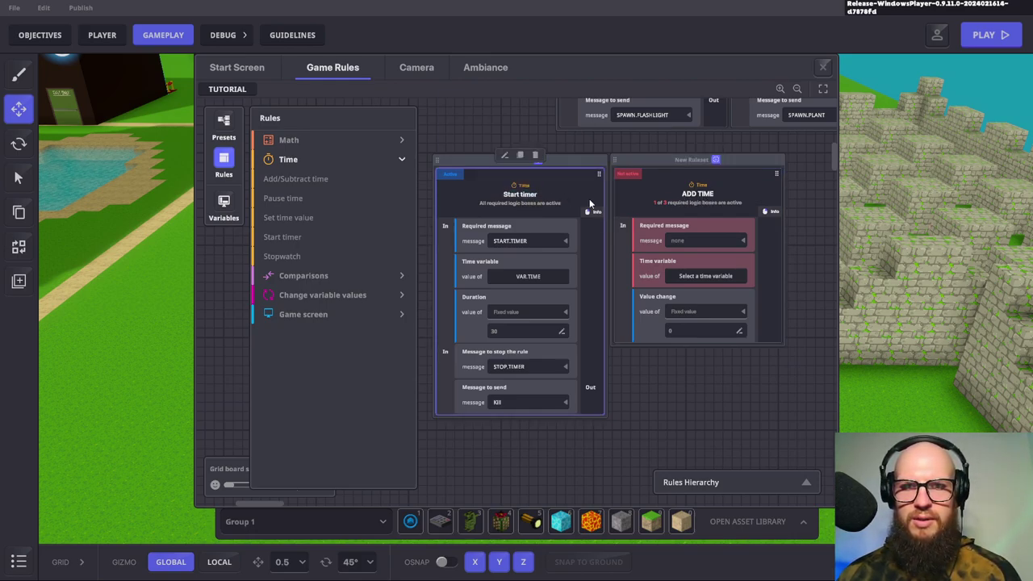
# Create ADD.TIME as the ADD TIME rule's required message and assign VAR.TIME as its time variable
pyautogui.click(736, 244)
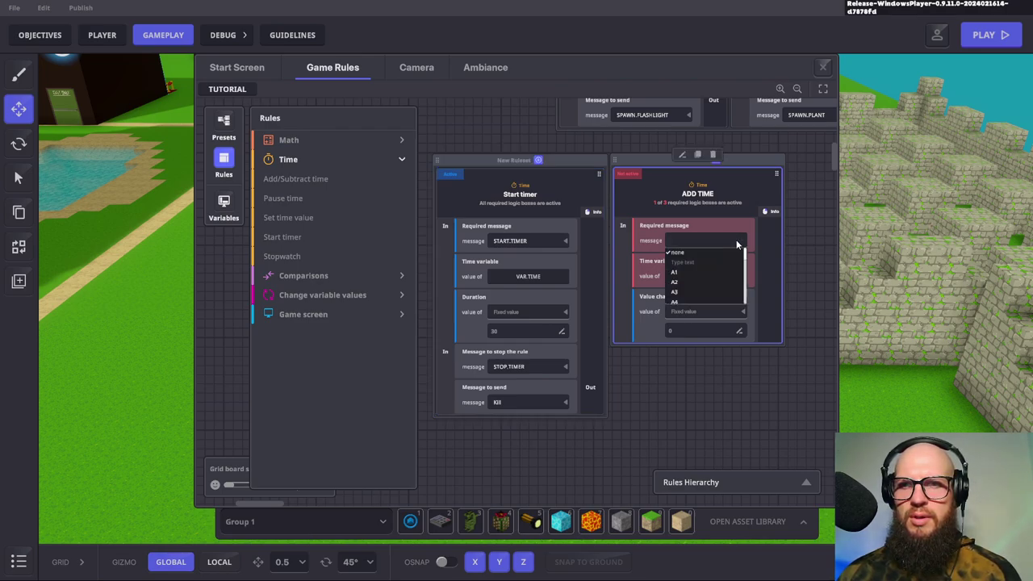
pyautogui.write('ADD')
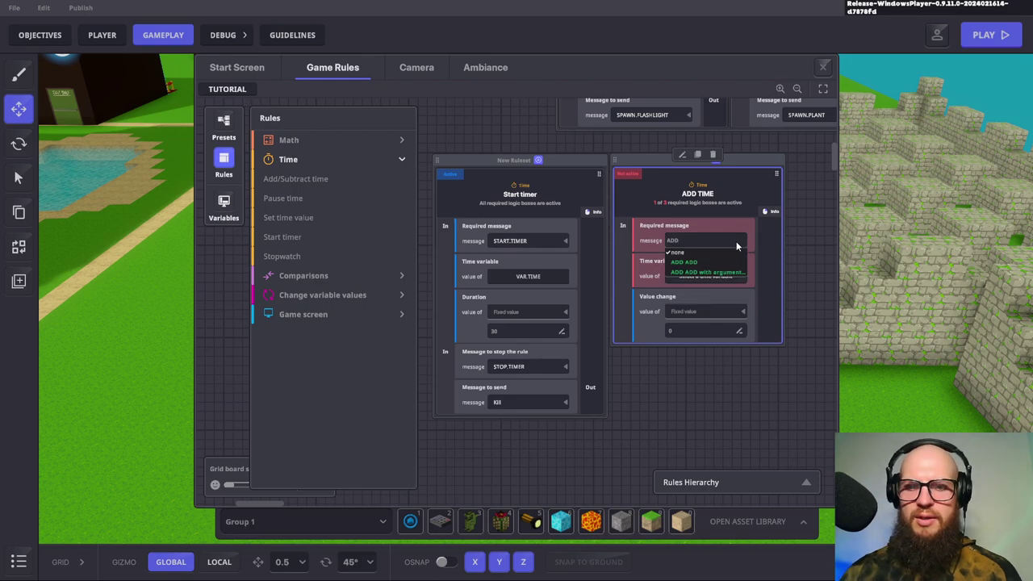
pyautogui.write('.TIME')
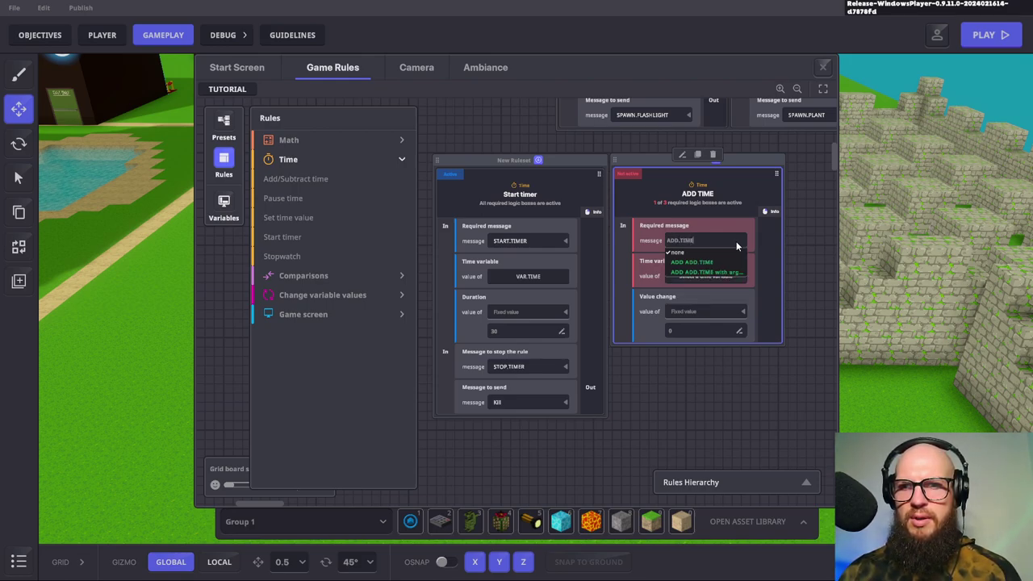
pyautogui.press('Return')
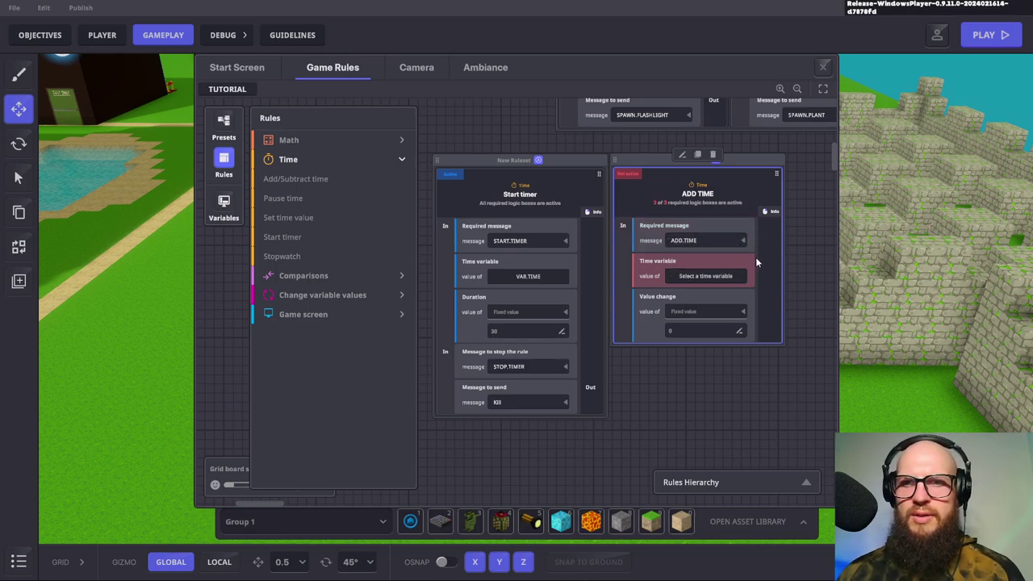
pyautogui.click(713, 276)
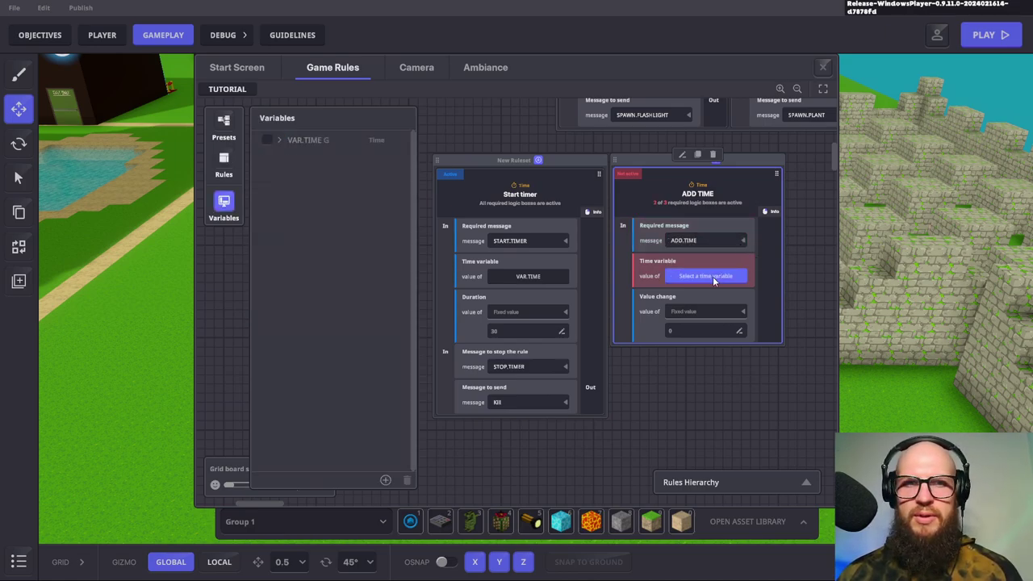
pyautogui.click(269, 141)
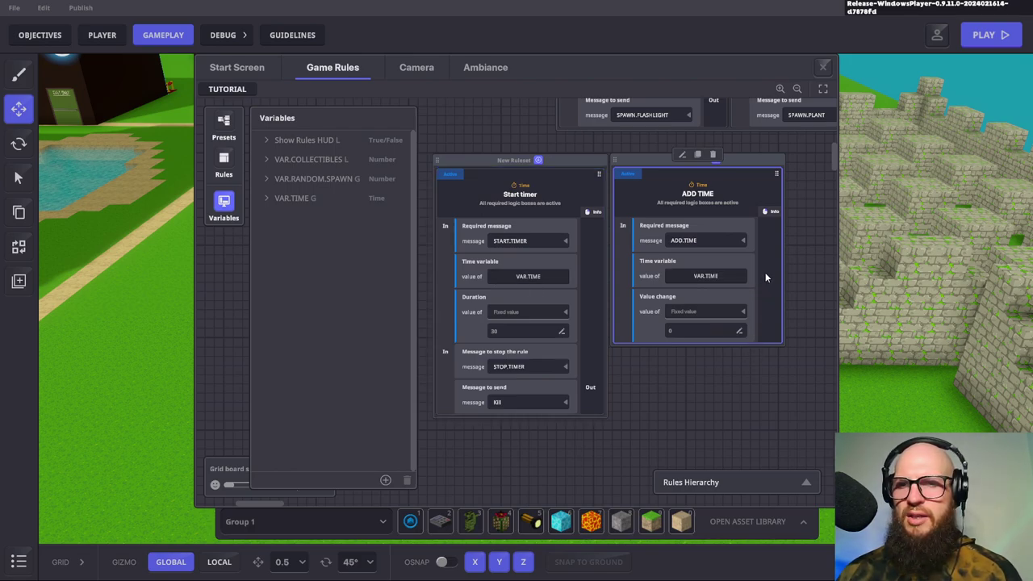
# Set the ADD TIME rule's value change to a fixed value of 10
pyautogui.scroll(-1, 766, 278)
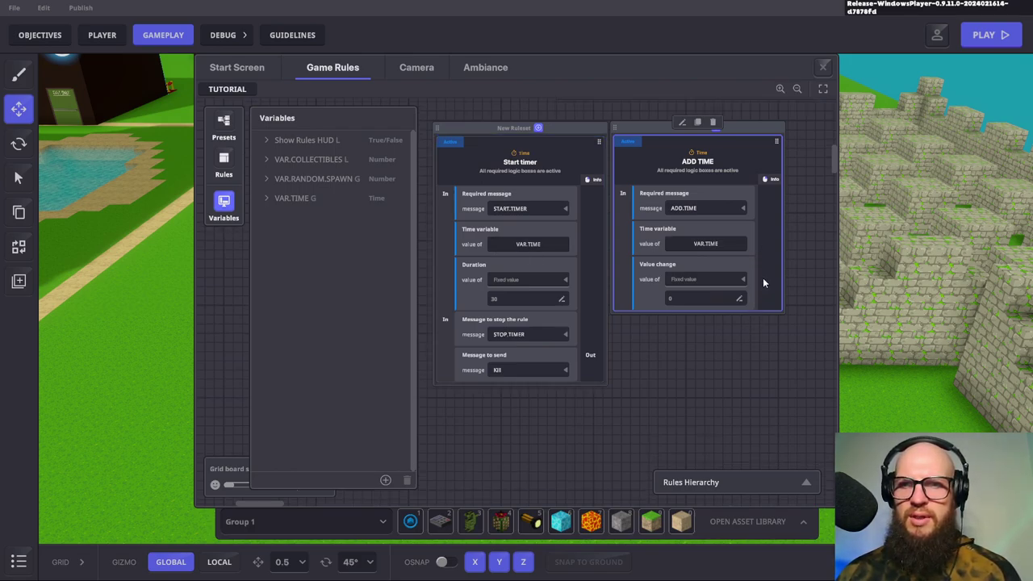
pyautogui.click(682, 299)
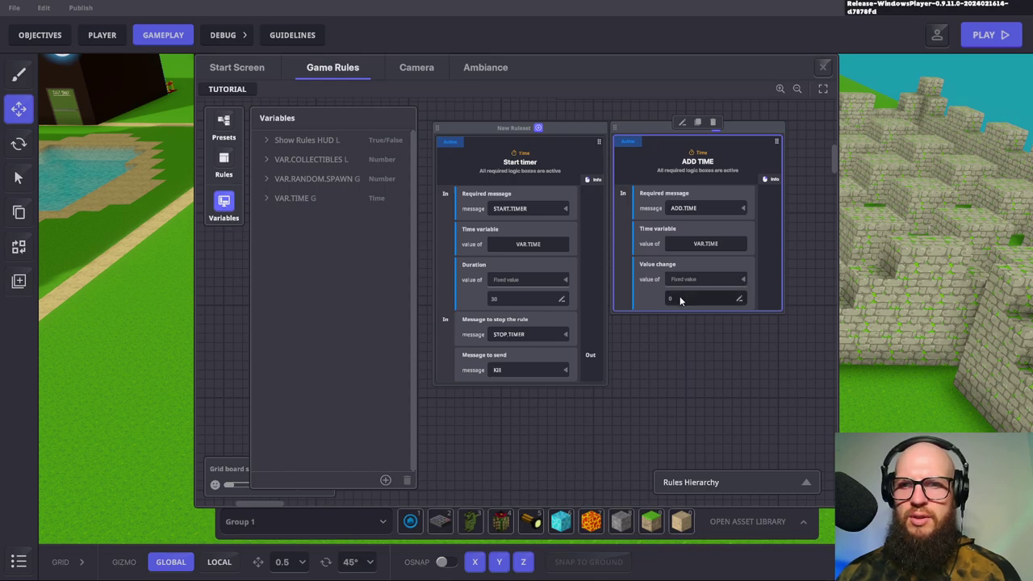
pyautogui.write('10')
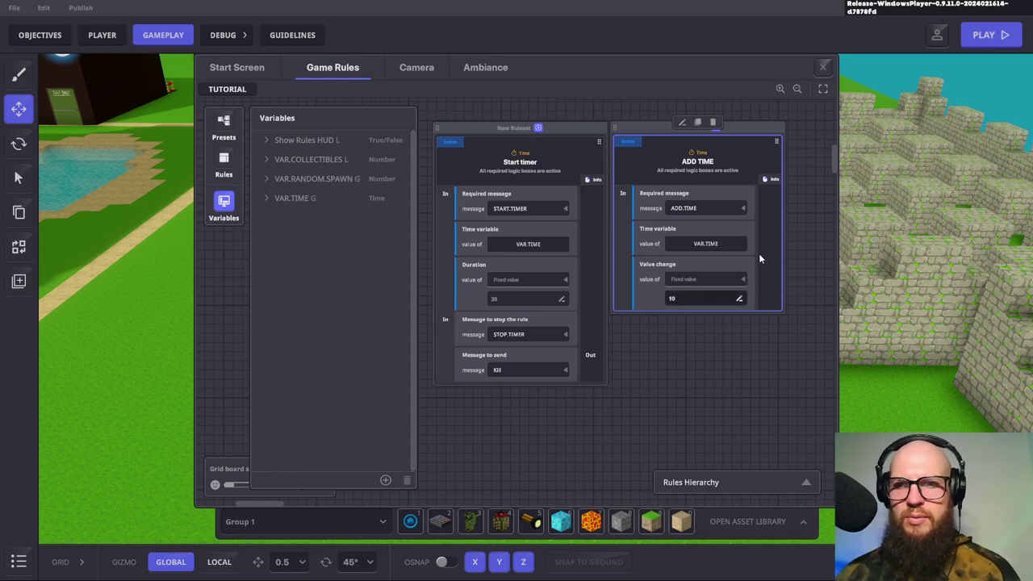
pyautogui.press('Return')
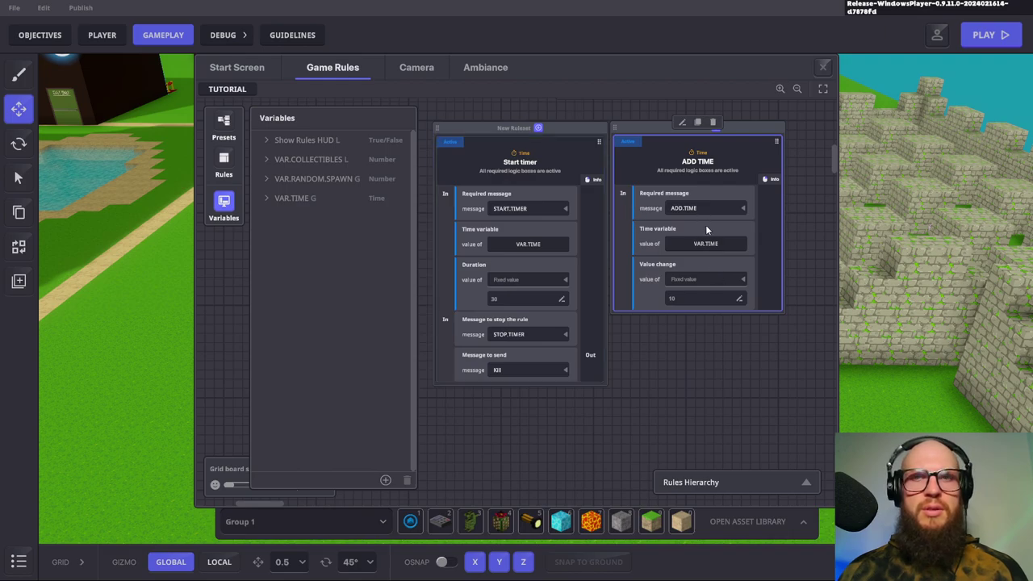
pyautogui.moveTo(689, 351); pyautogui.dragTo(655, 378)
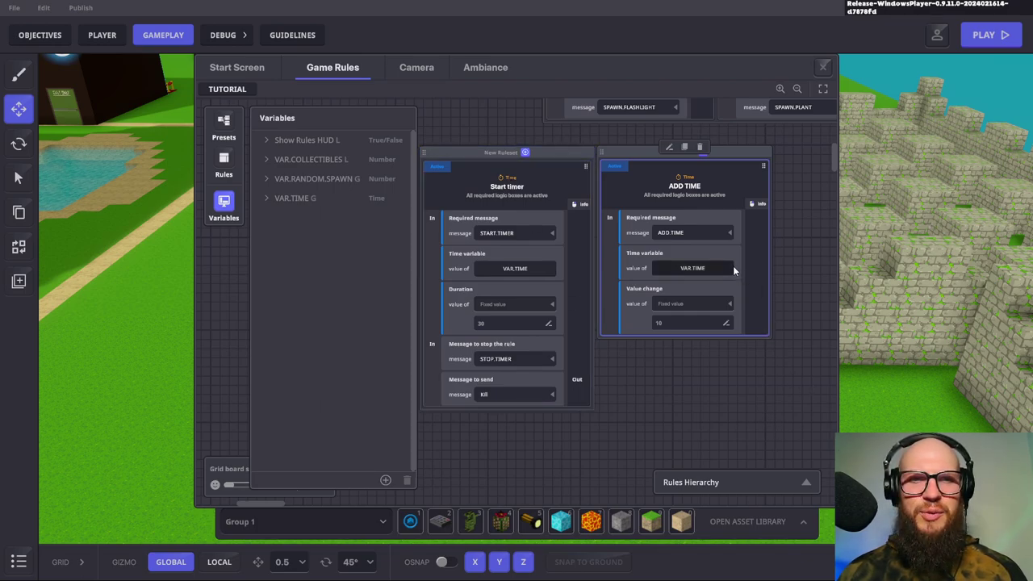
pyautogui.click(386, 479)
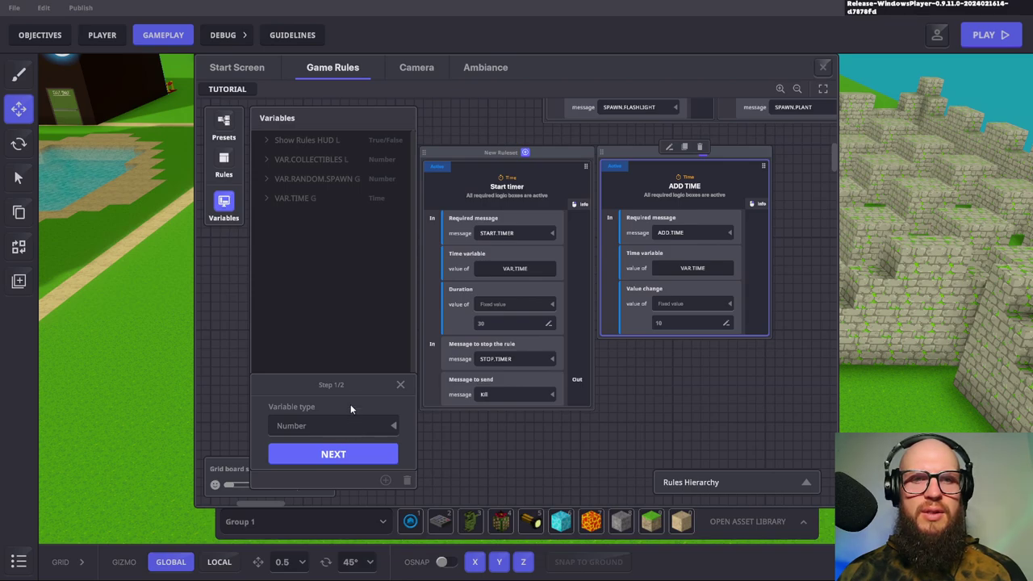
pyautogui.click(392, 426)
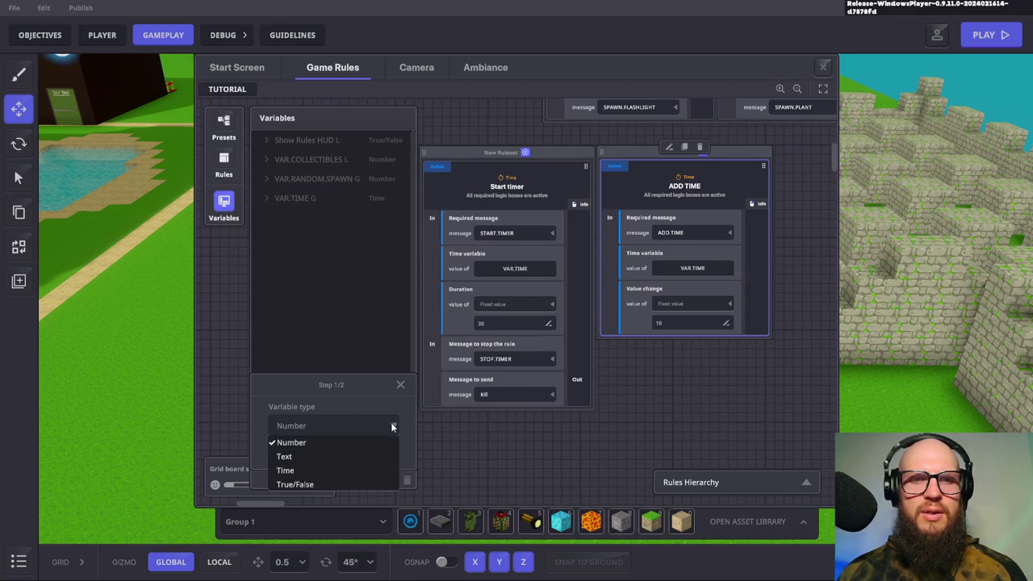
pyautogui.click(300, 469)
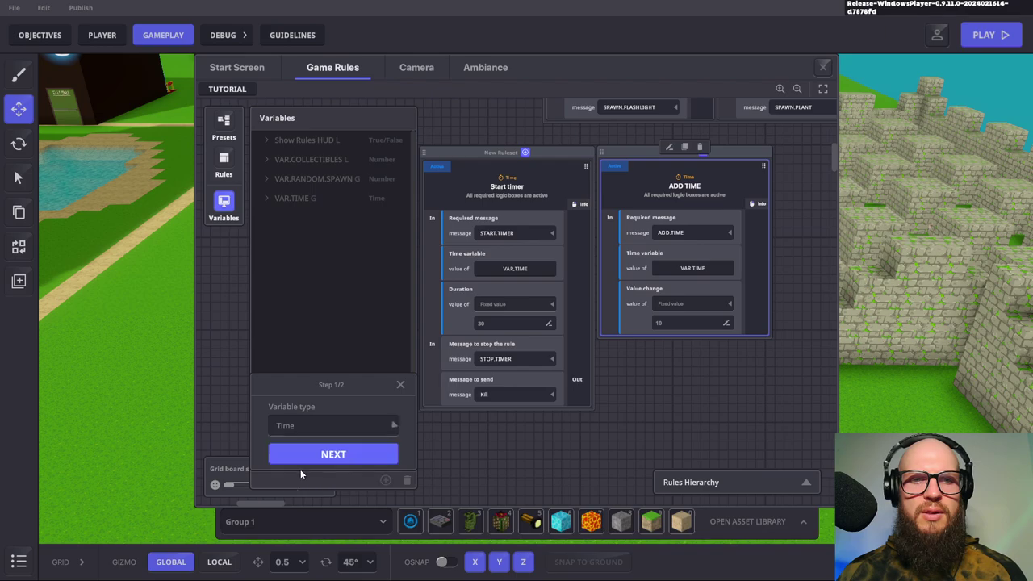
pyautogui.click(350, 461)
pyautogui.click(345, 364)
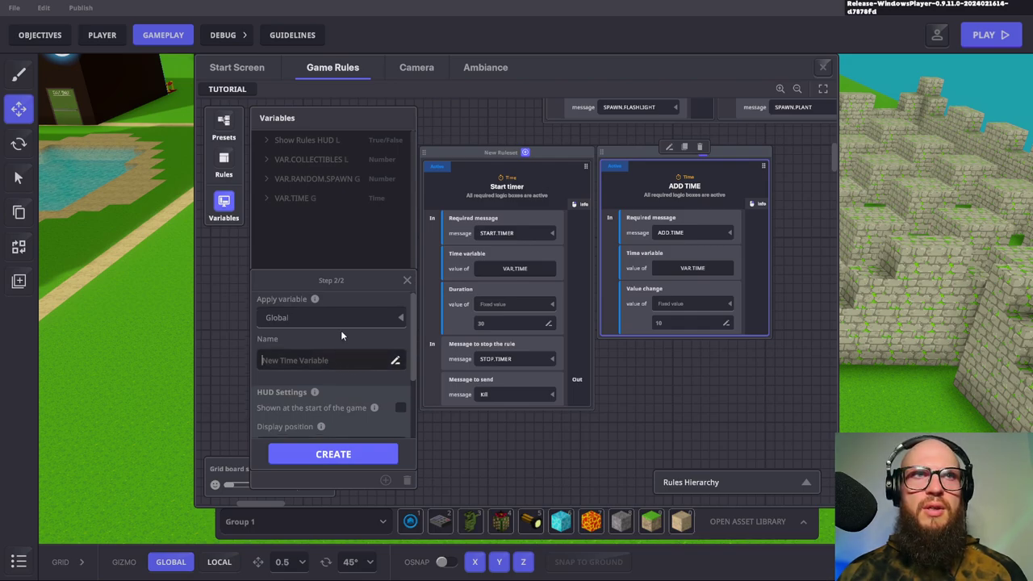
pyautogui.click(406, 280)
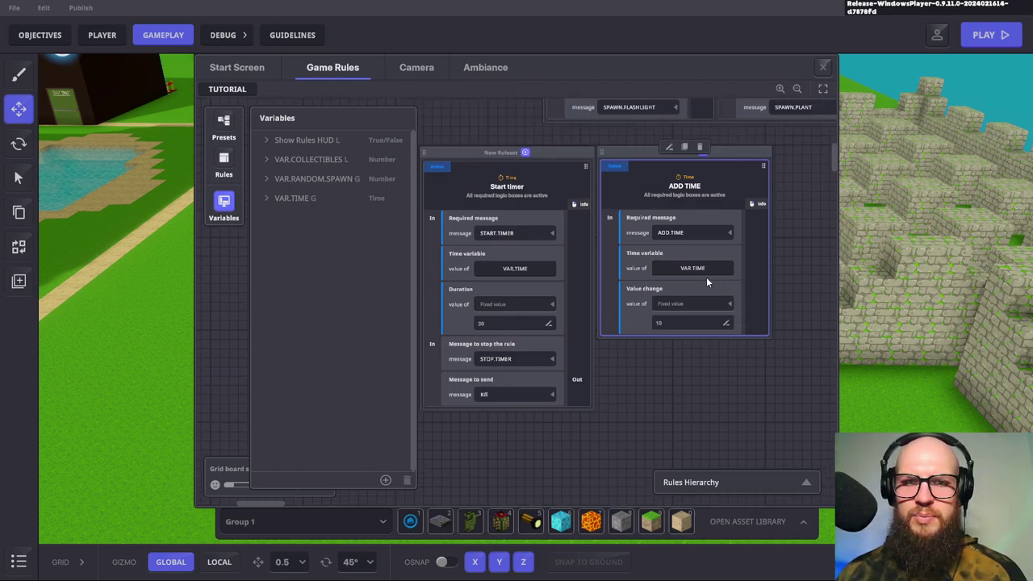
# Start a new message with arguments named VAR.ADD.TIME2 for the ADD TIME rule's required message
pyautogui.click(680, 232)
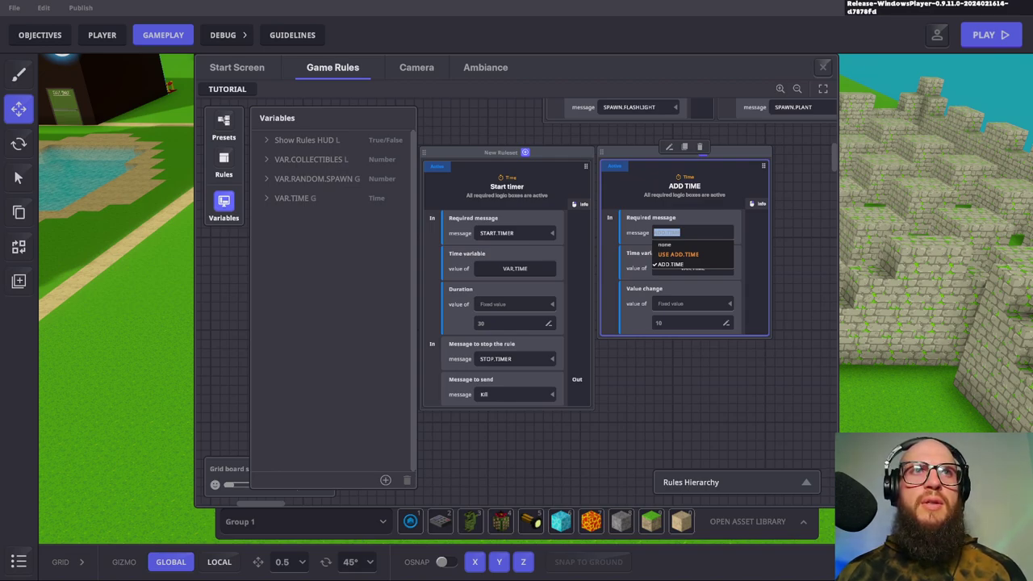
pyautogui.press('BackSpace')
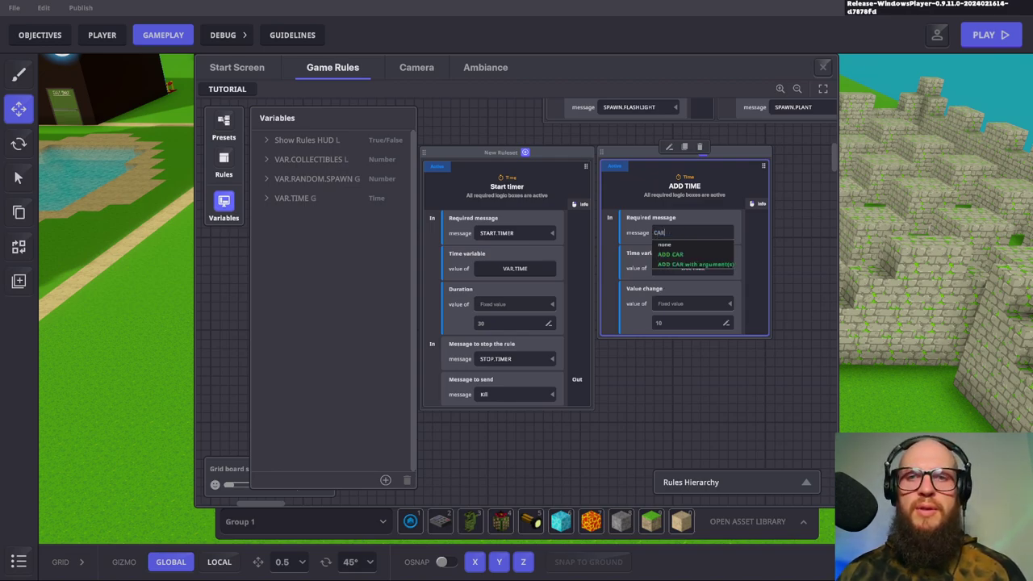
pyautogui.write('VAR.')
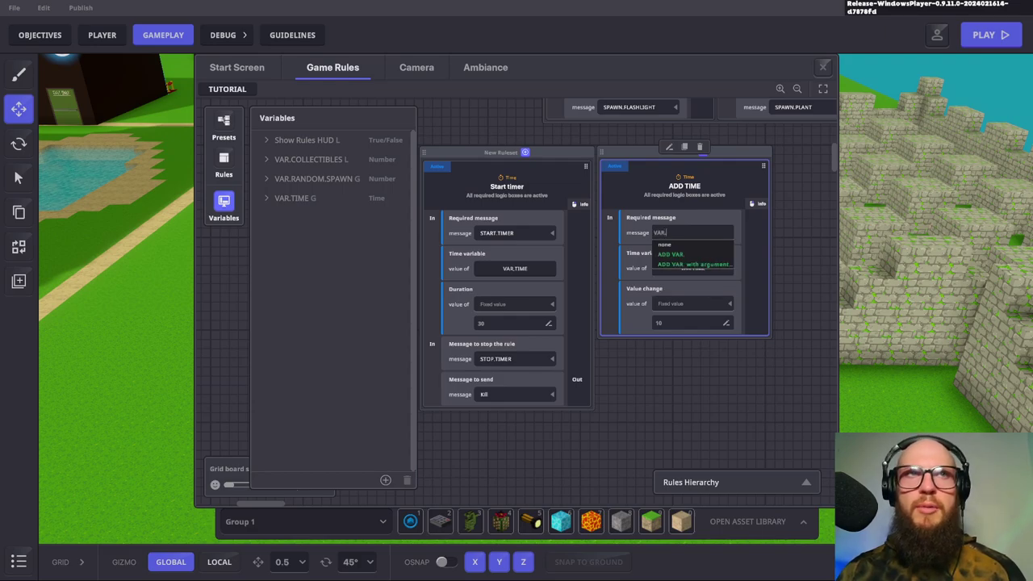
pyautogui.write('ADD.TIME2')
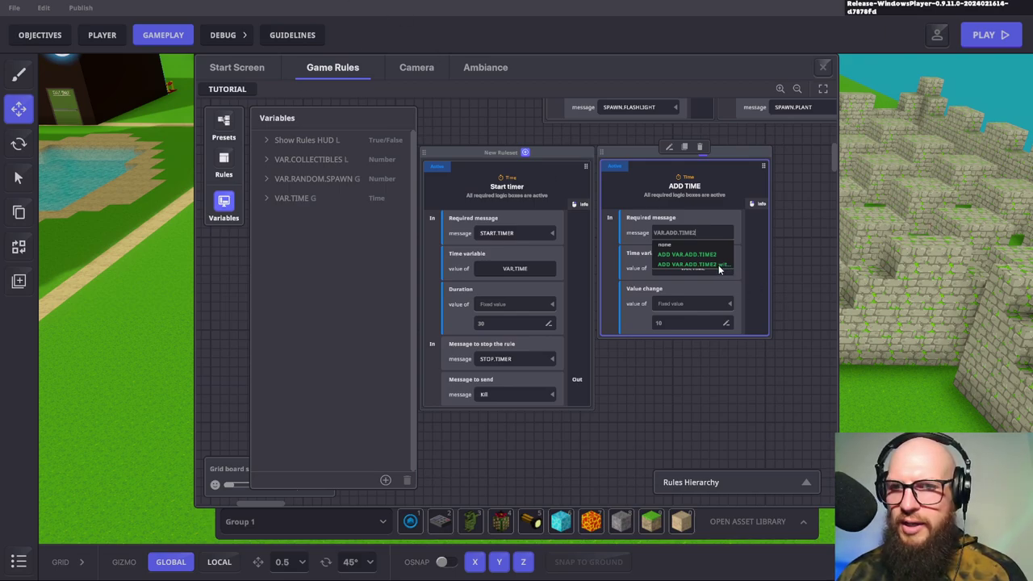
pyautogui.click(717, 265)
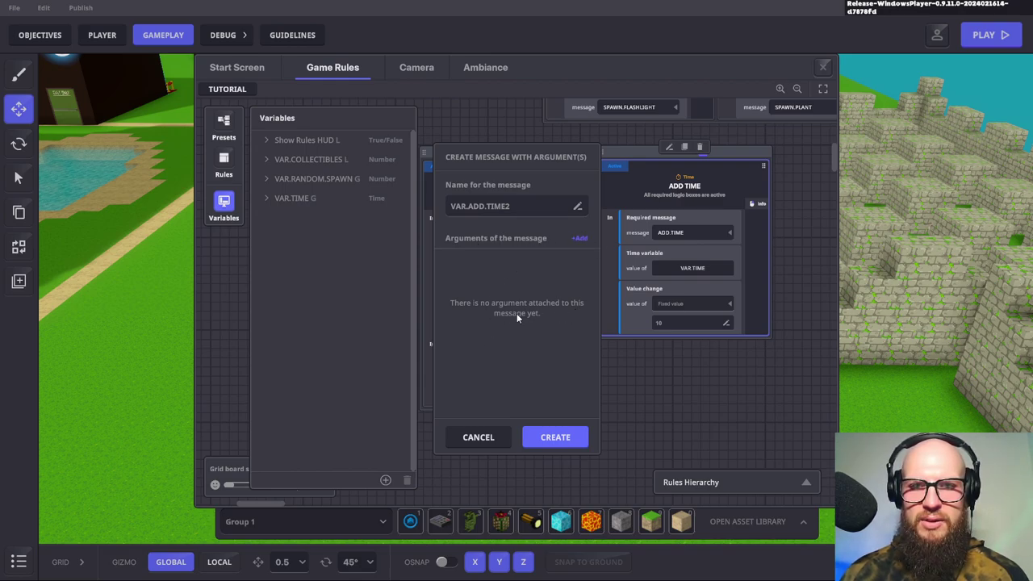
# Add an integer number argument named ADD TIME to the VAR.ADD.TIME2 message
pyautogui.click(580, 238)
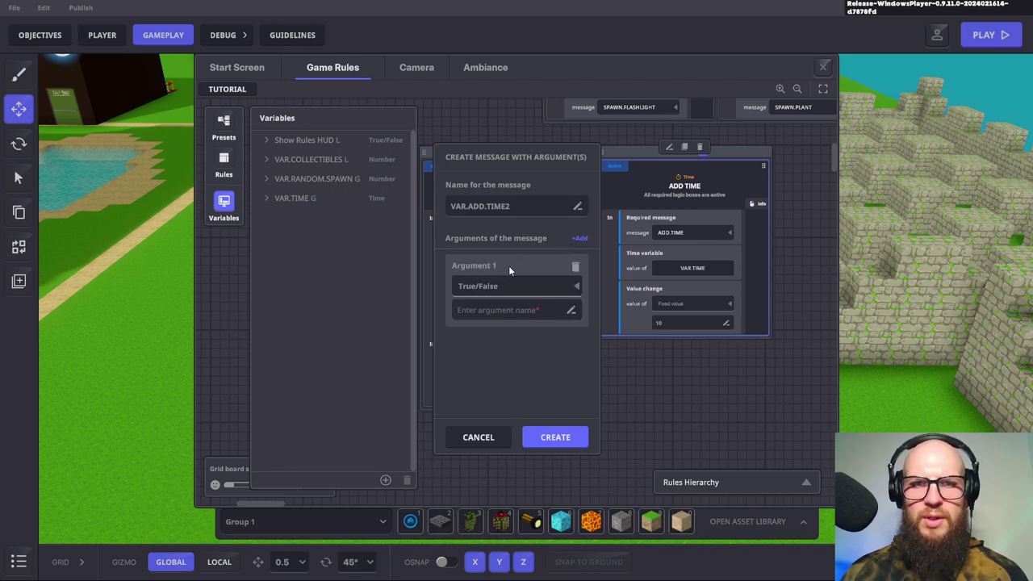
pyautogui.click(553, 287)
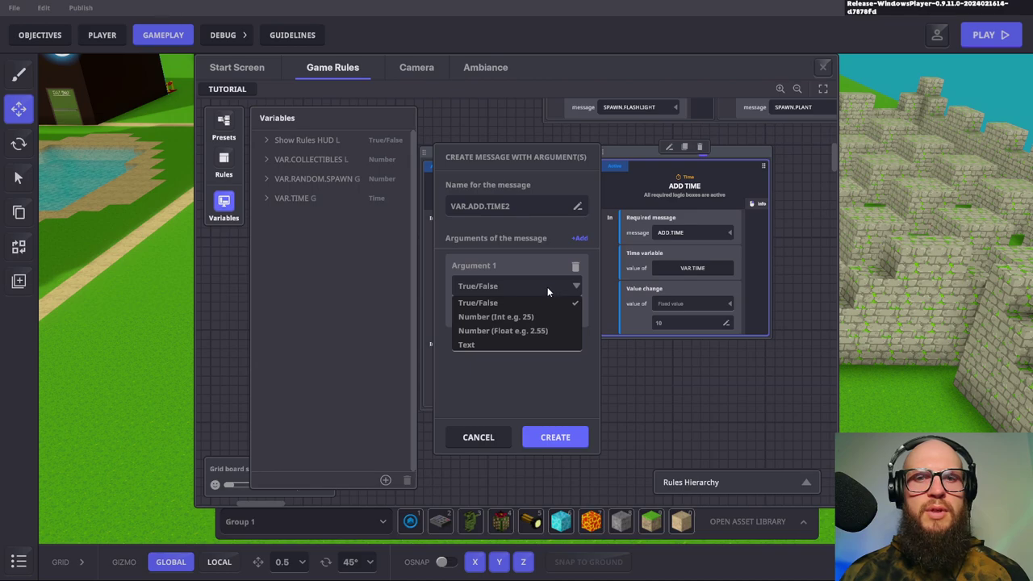
pyautogui.click(517, 318)
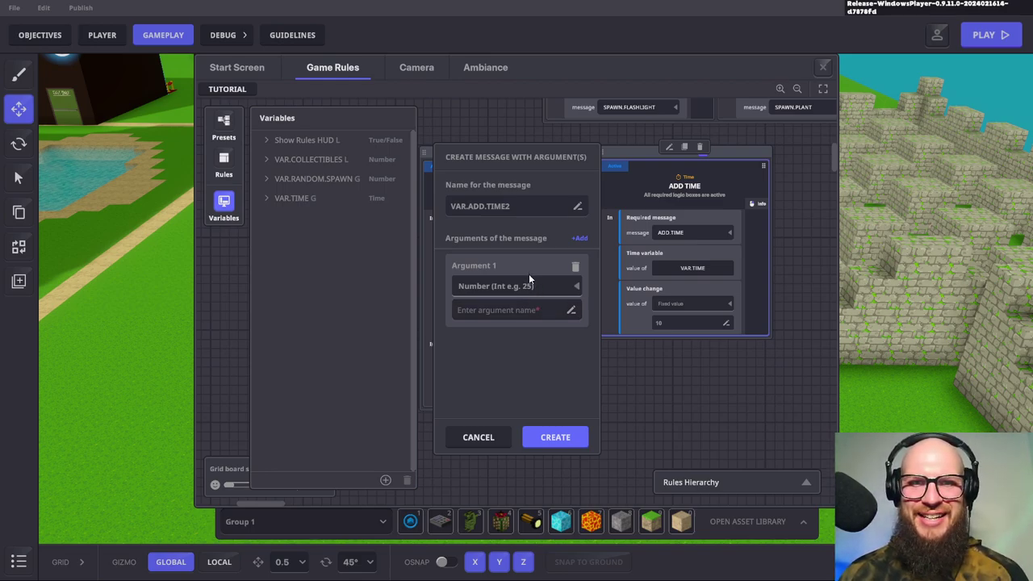
pyautogui.click(503, 309)
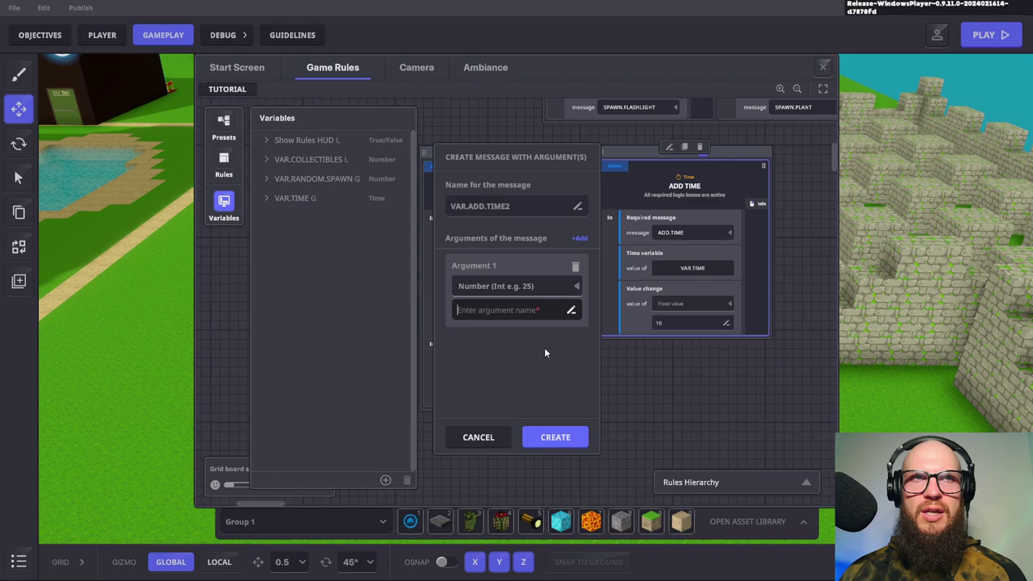
pyautogui.write('ADD TIME')
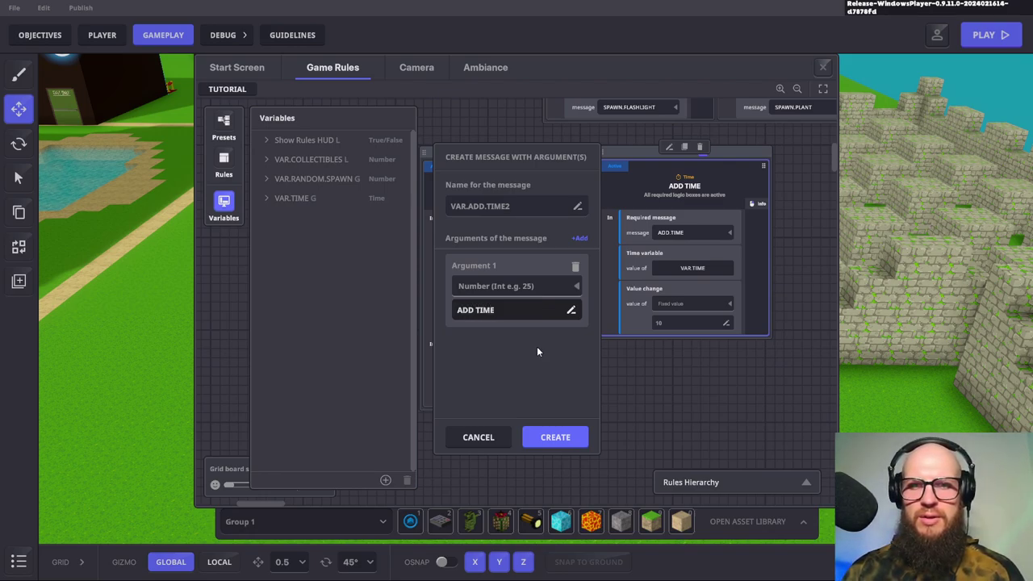
pyautogui.click(537, 346)
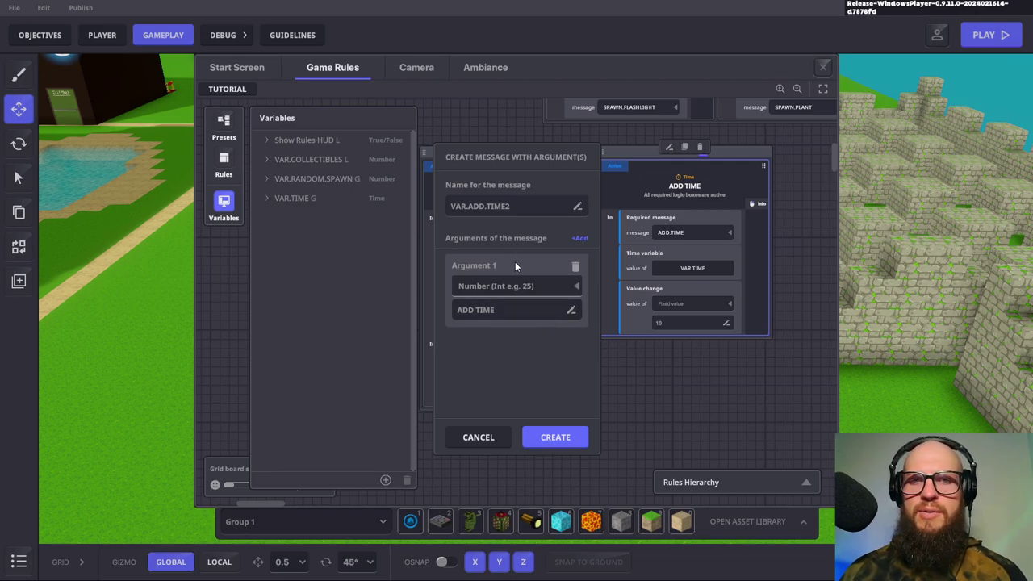
# Finish creating the VAR.ADD.TIME2 message as the ADD TIME rule's required message
pyautogui.click(554, 437)
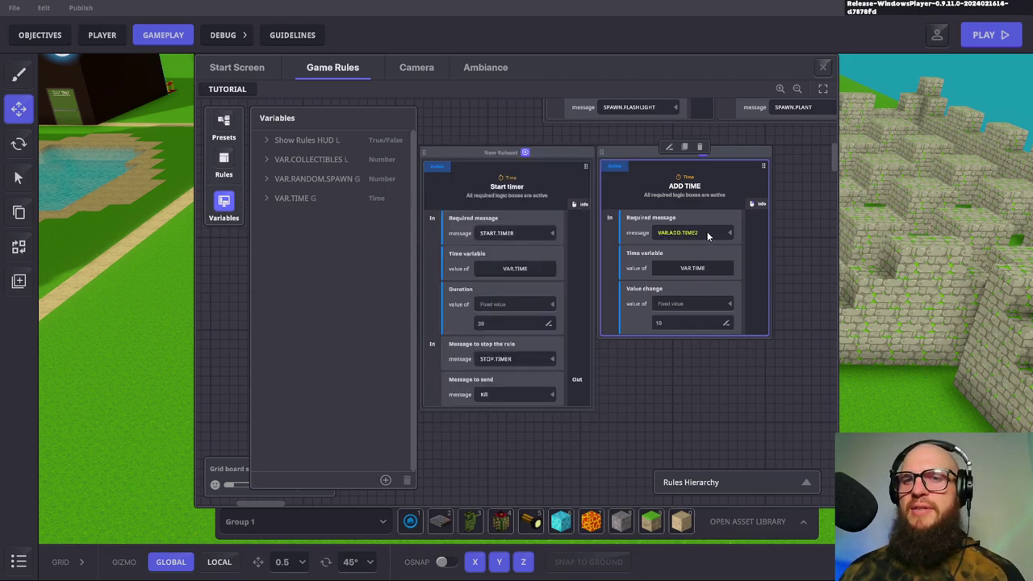
pyautogui.scroll(-1, 648, 259)
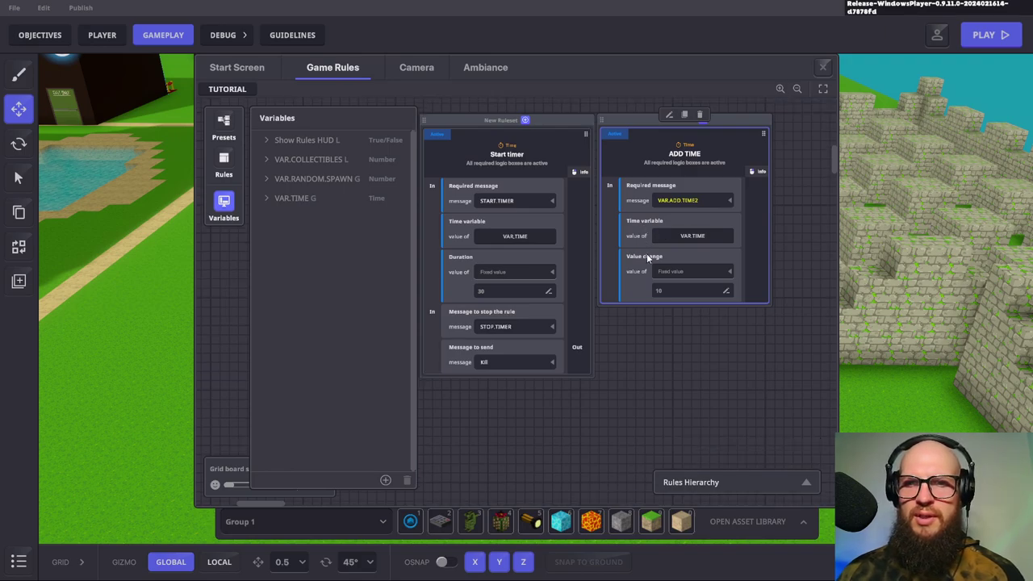
pyautogui.scroll(1, 650, 262)
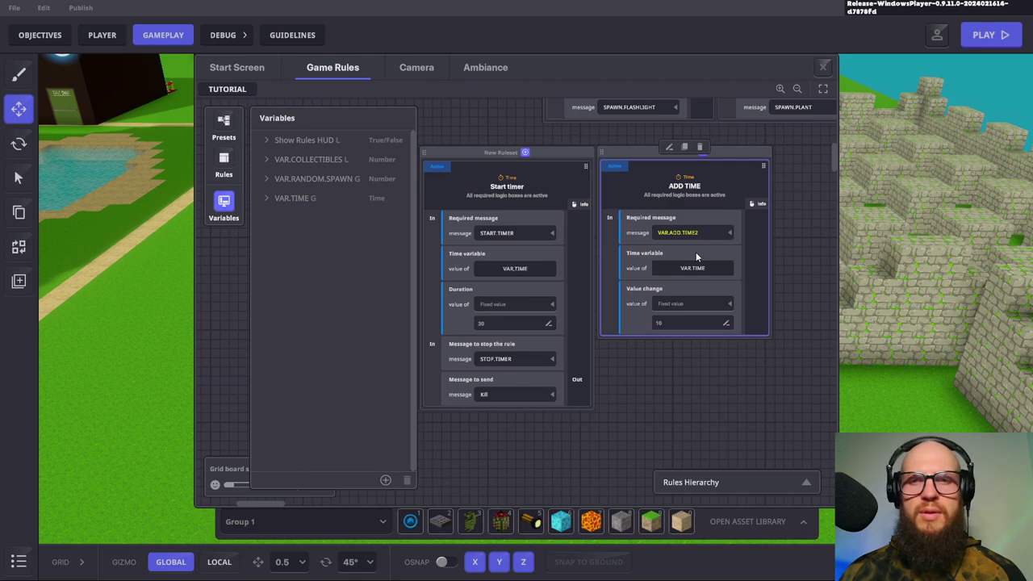
# Set the ADD TIME rule's value change to the message argument ADD TIME and save the game rules changes
pyautogui.click(719, 305)
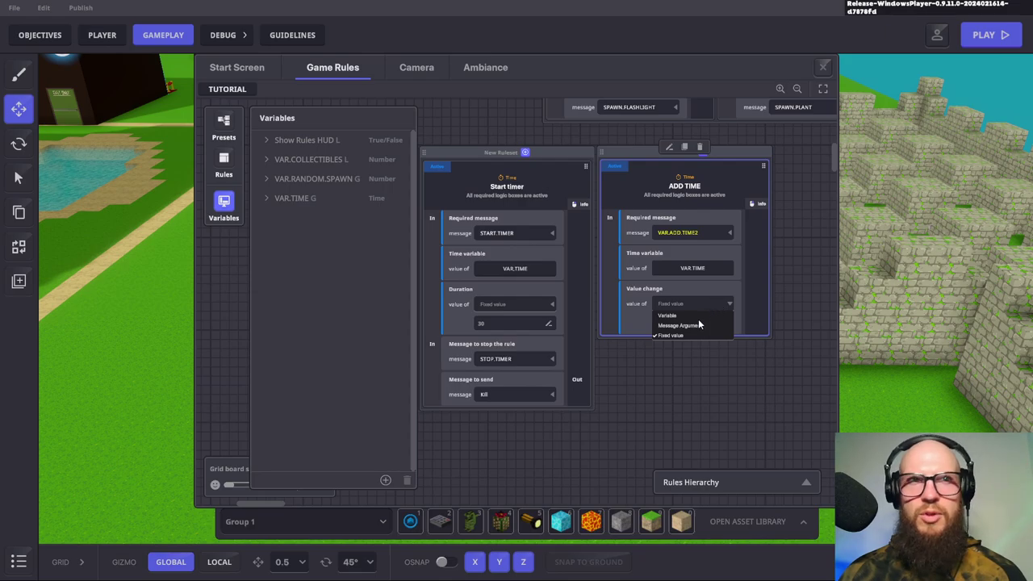
pyautogui.click(687, 326)
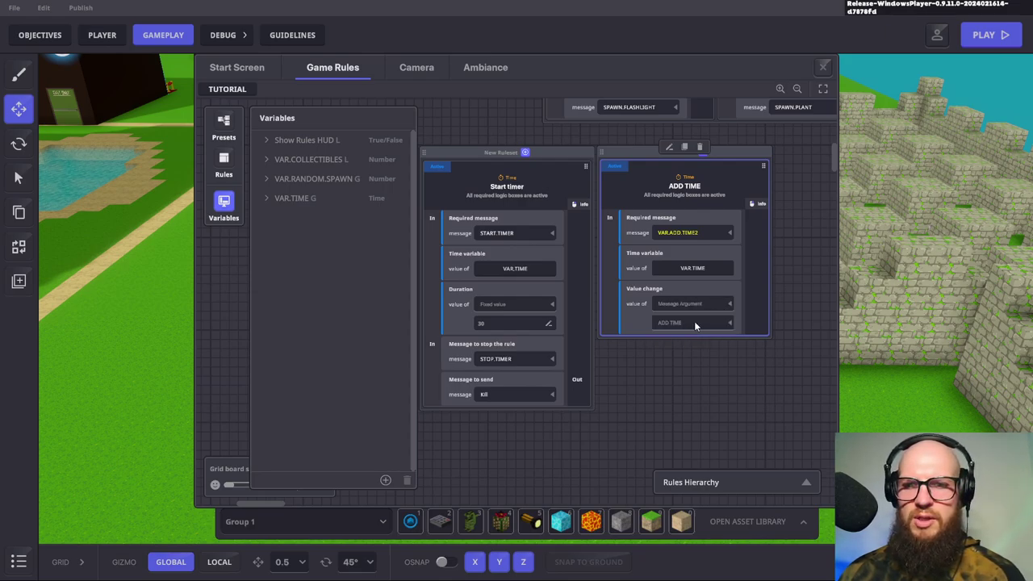
pyautogui.click(694, 322)
pyautogui.click(695, 322)
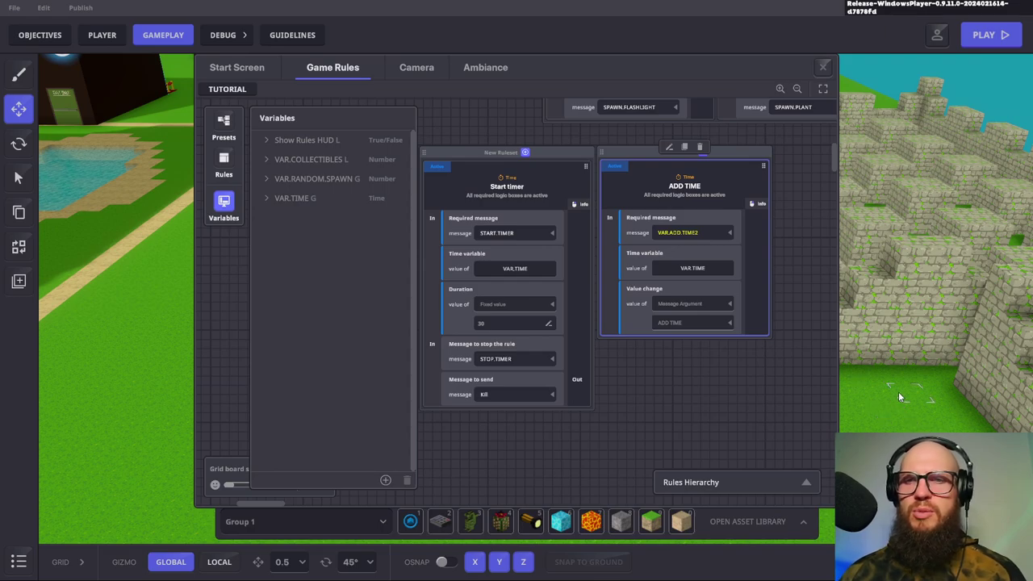
pyautogui.click(823, 67)
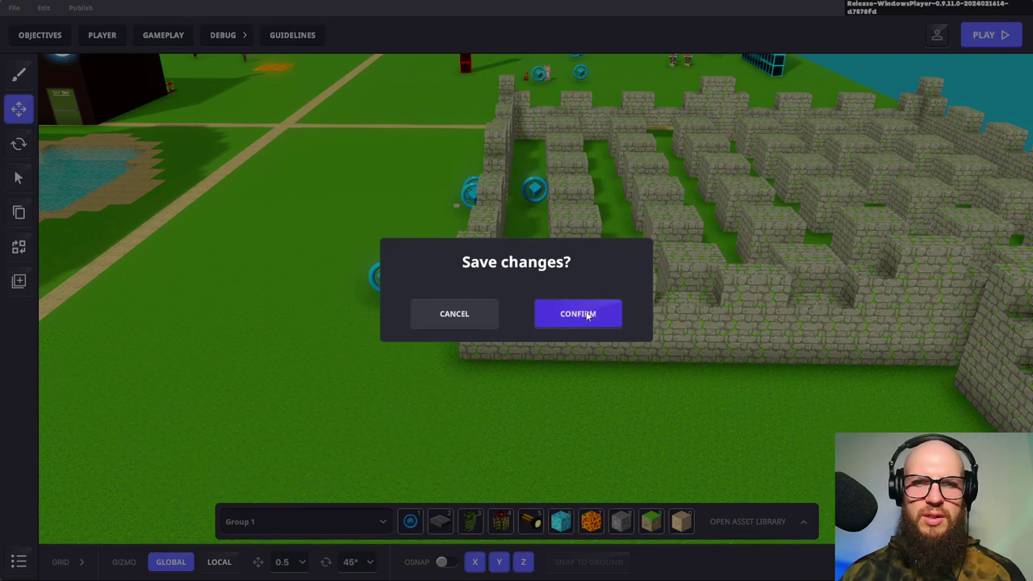
pyautogui.click(587, 313)
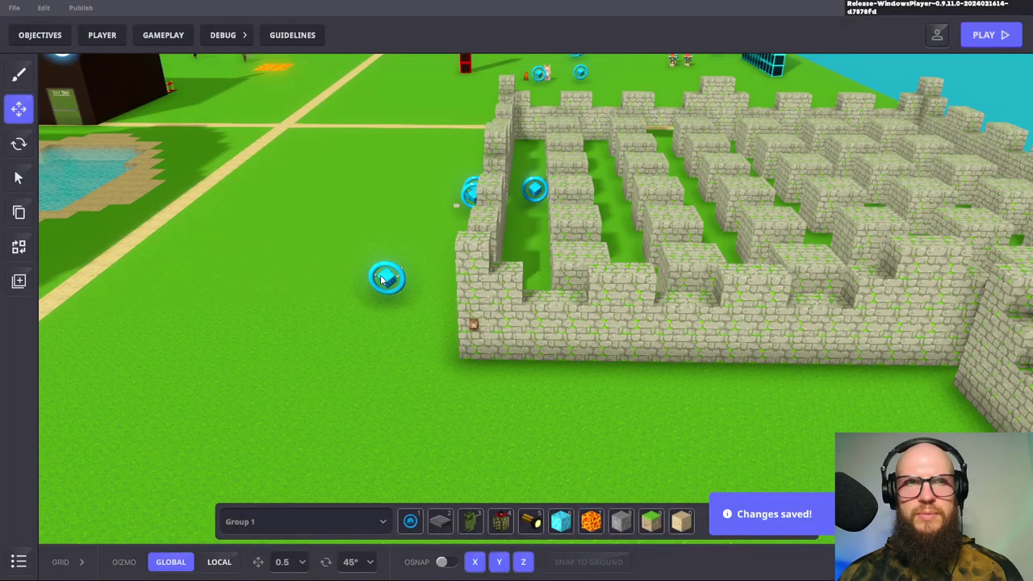
pyautogui.click(383, 278)
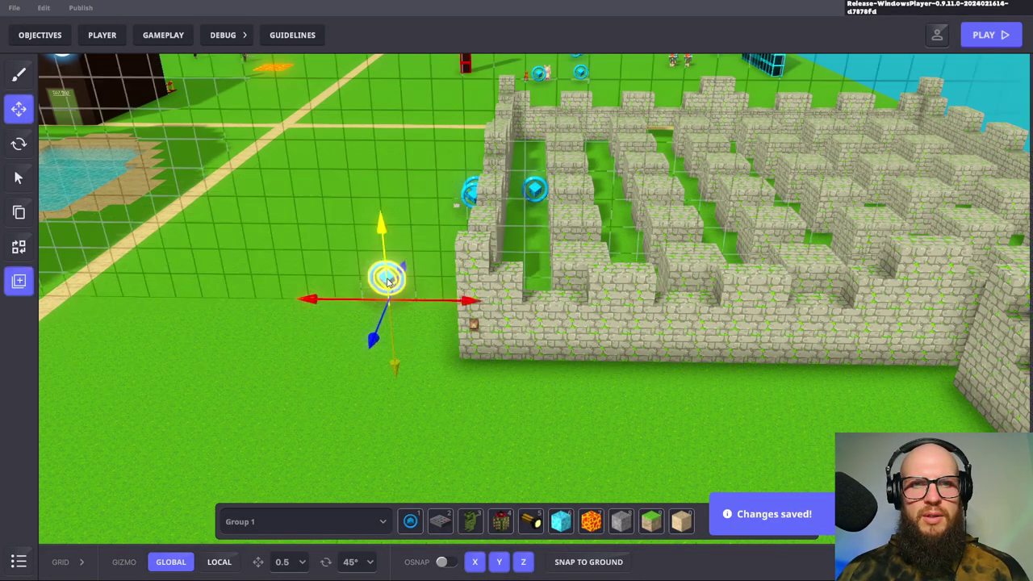
pyautogui.keyDown('alt'); pyautogui.moveTo(329, 304); pyautogui.dragTo(281, 302); pyautogui.keyUp('alt')
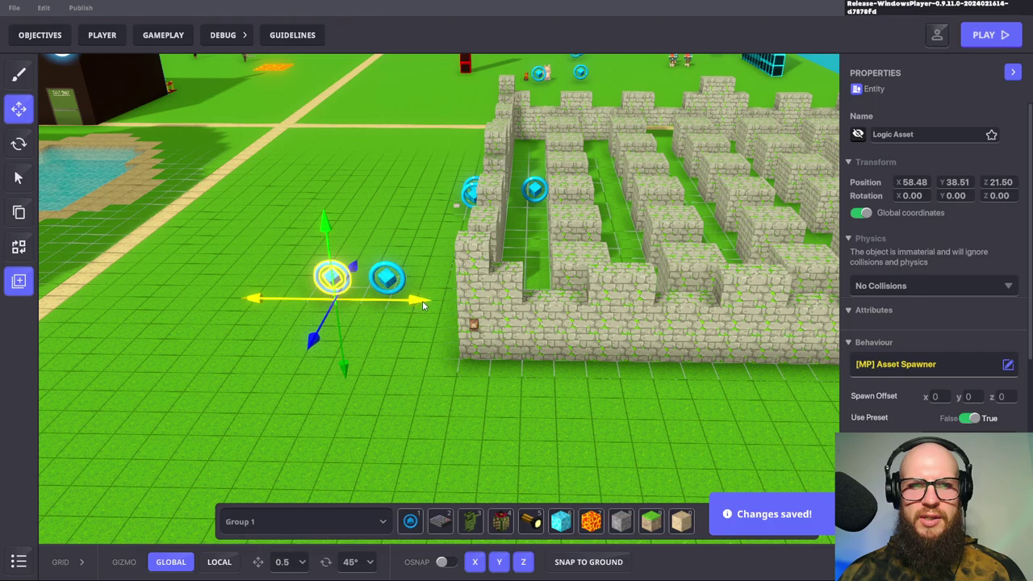
pyautogui.click(387, 277)
pyautogui.keyDown('alt'); pyautogui.moveTo(425, 301); pyautogui.dragTo(314, 304); pyautogui.keyUp('alt')
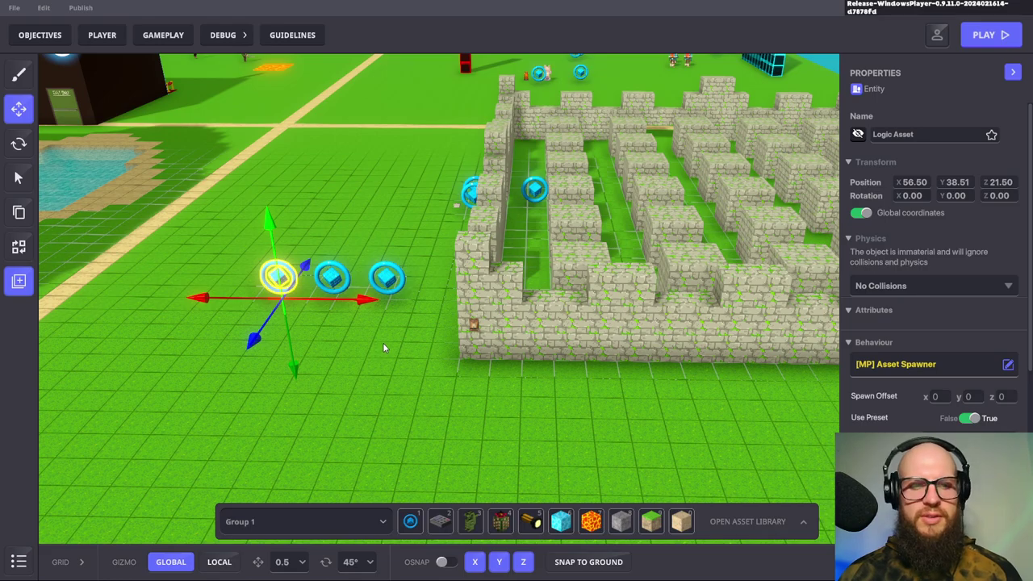
pyautogui.hotkey('ctrl', 'z')
pyautogui.hotkey('ctrl', 'z')
pyautogui.hotkey('ctrl', 'z')
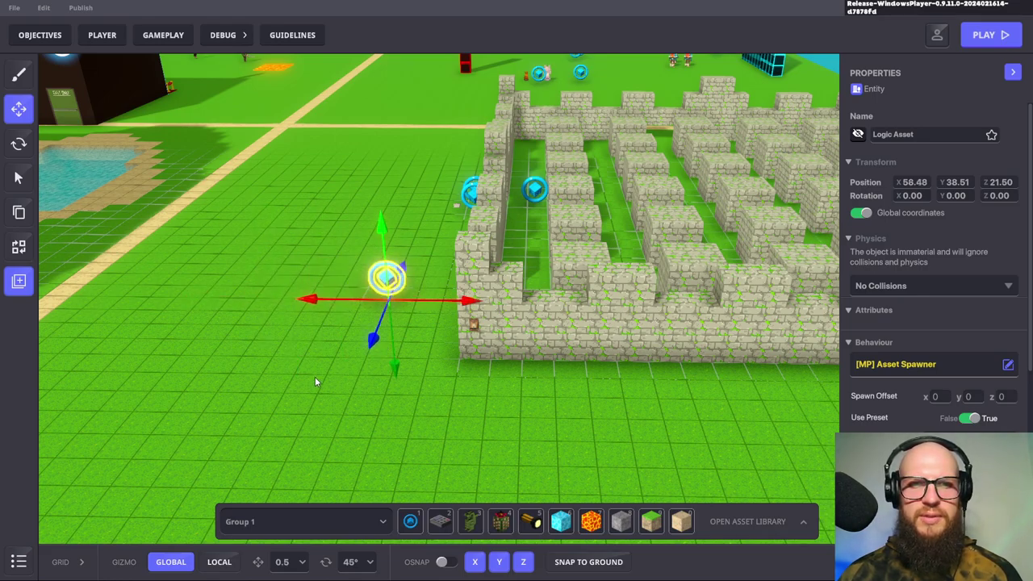
pyautogui.click(270, 367)
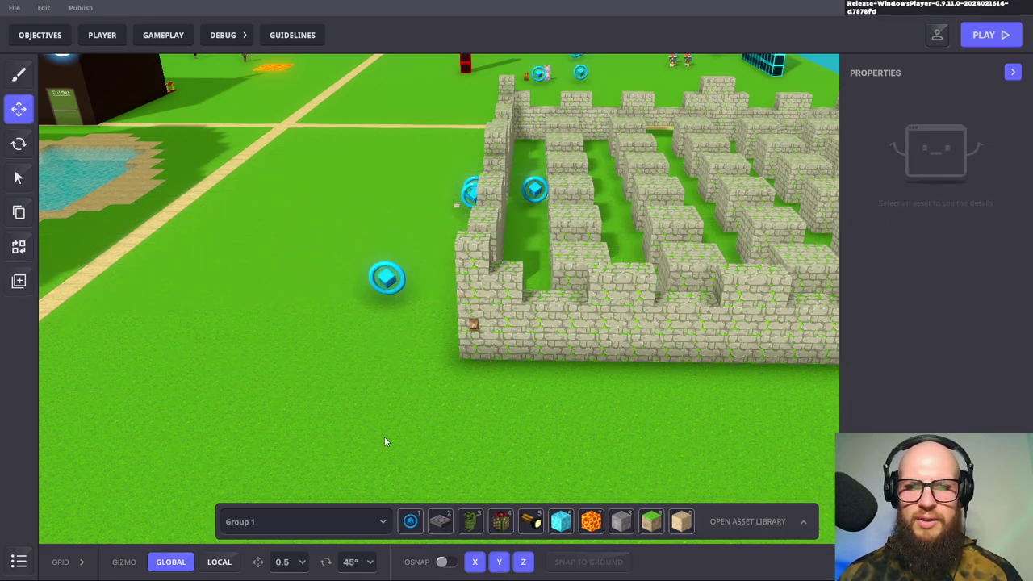
# Assign the Aztec Medallion prop to the sixth quick slot and place one on the grass in front of the maze wall
pyautogui.click(805, 521)
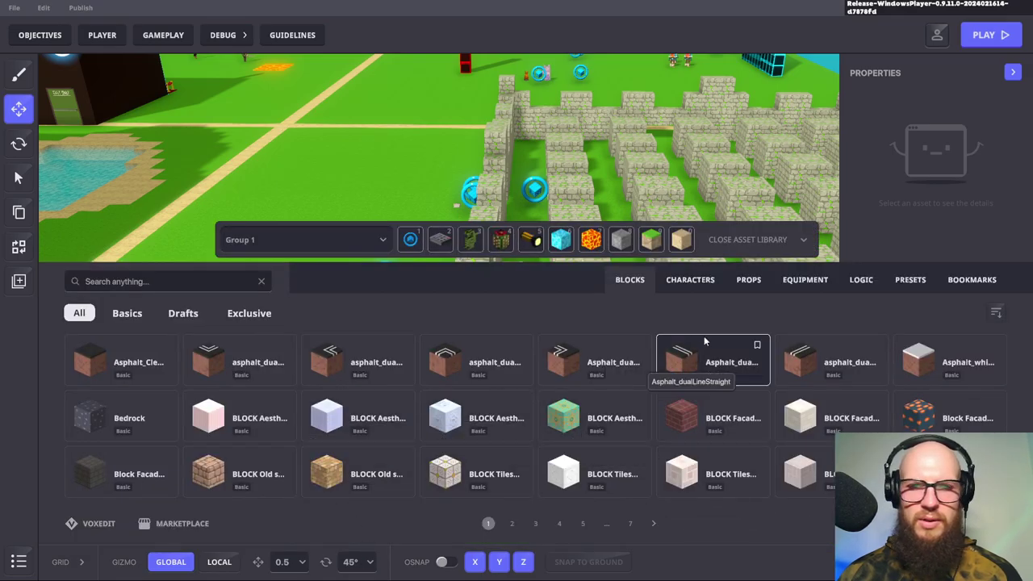
pyautogui.click(748, 279)
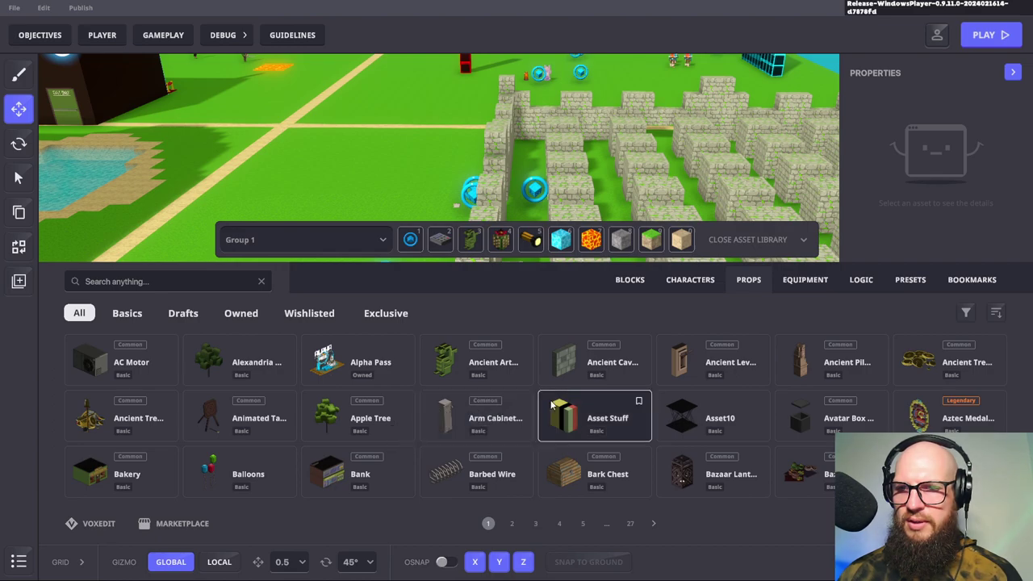
pyautogui.click(950, 415)
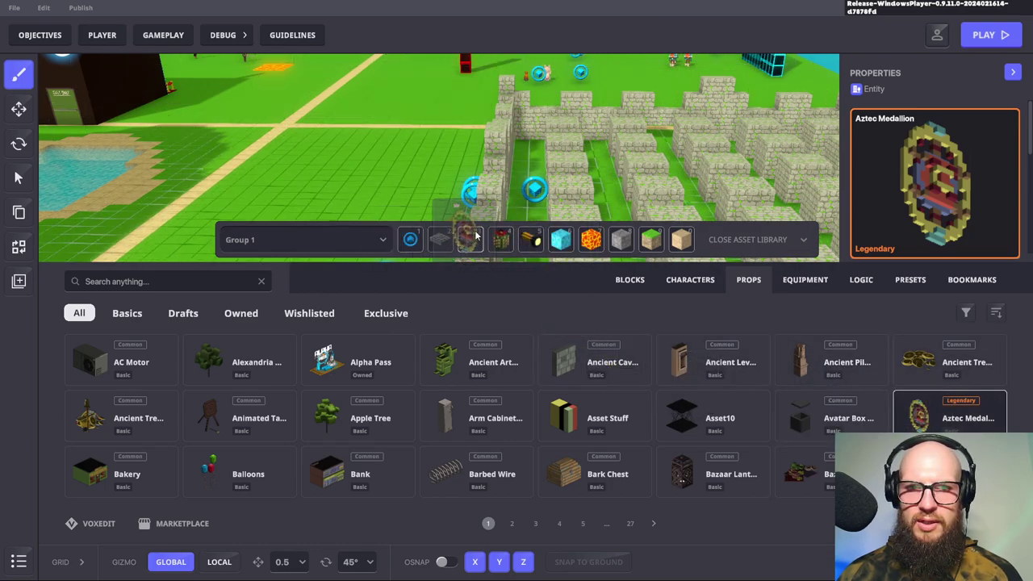
pyautogui.click(561, 239)
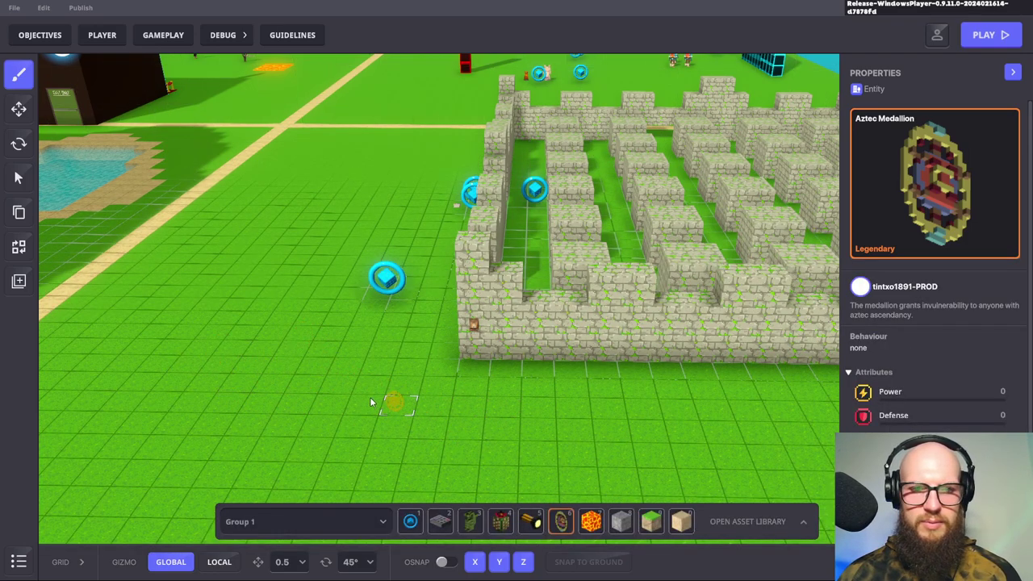
pyautogui.click(315, 401)
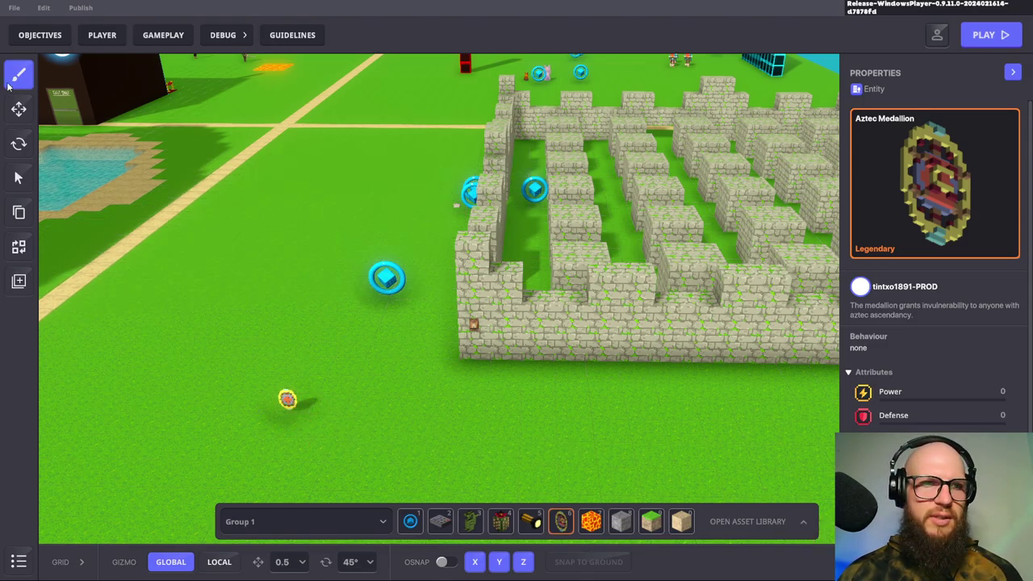
# Add the [MP] Collectable component to the placed Aztec Medallion
pyautogui.press('w')
pyautogui.click(292, 408)
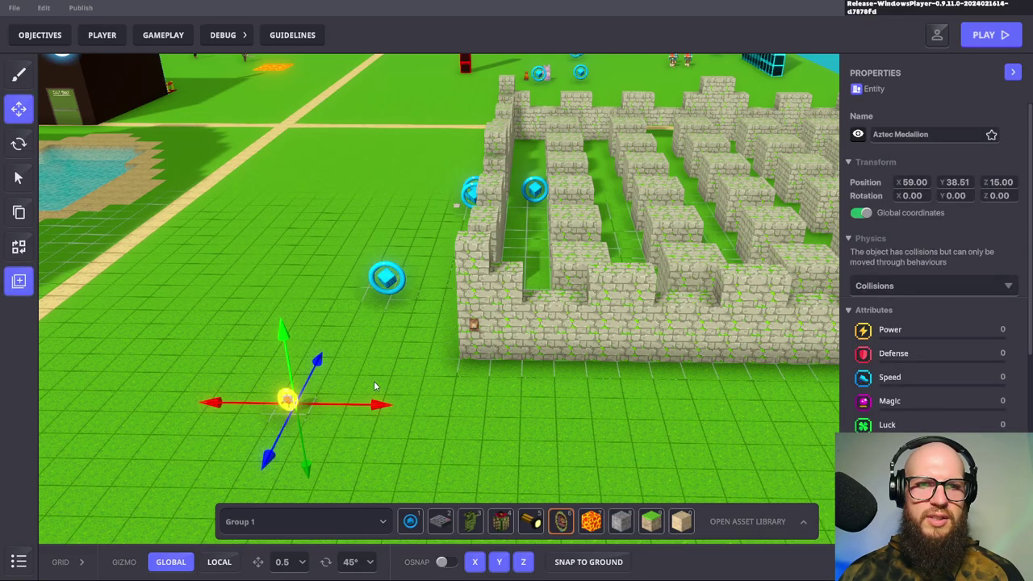
pyautogui.scroll(-3, 1004, 342)
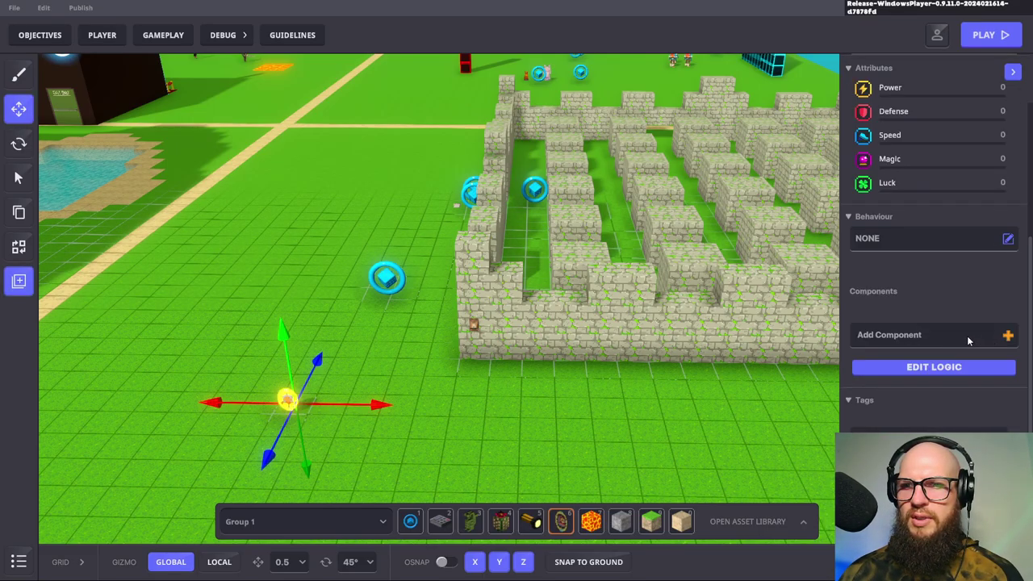
pyautogui.click(965, 336)
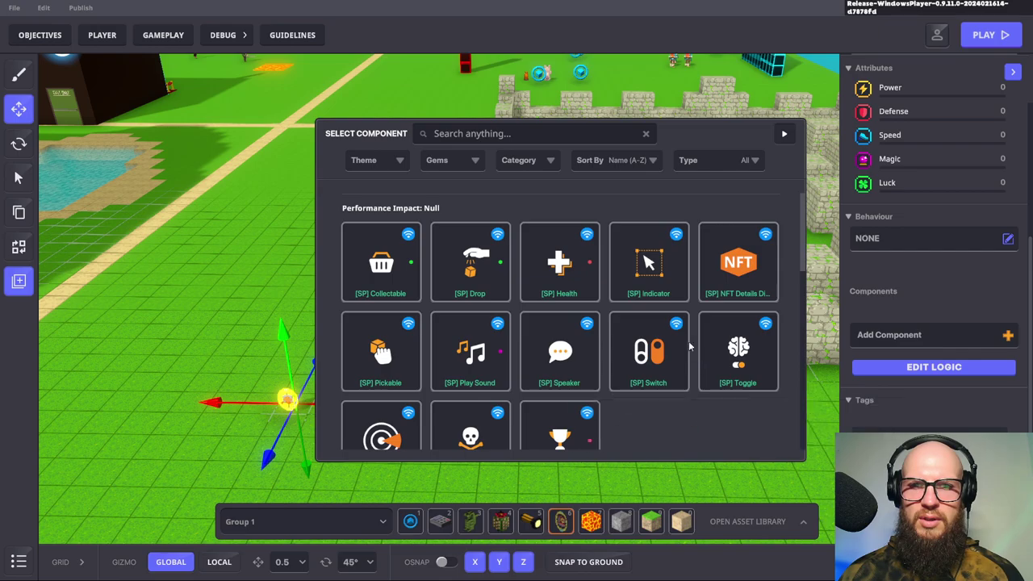
pyautogui.scroll(-5, 686, 343)
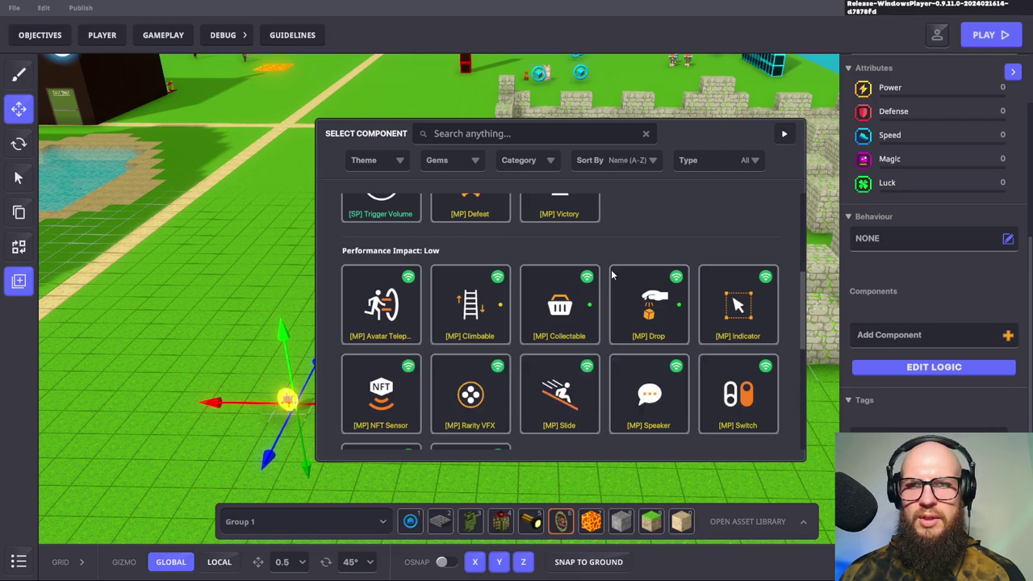
pyautogui.scroll(-5, 628, 249)
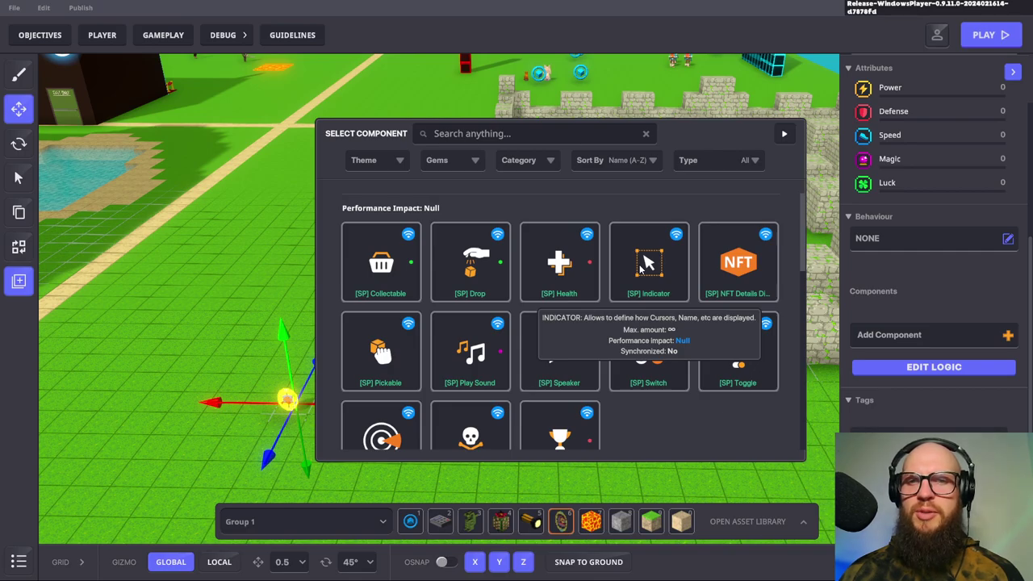
pyautogui.scroll(3, 640, 269)
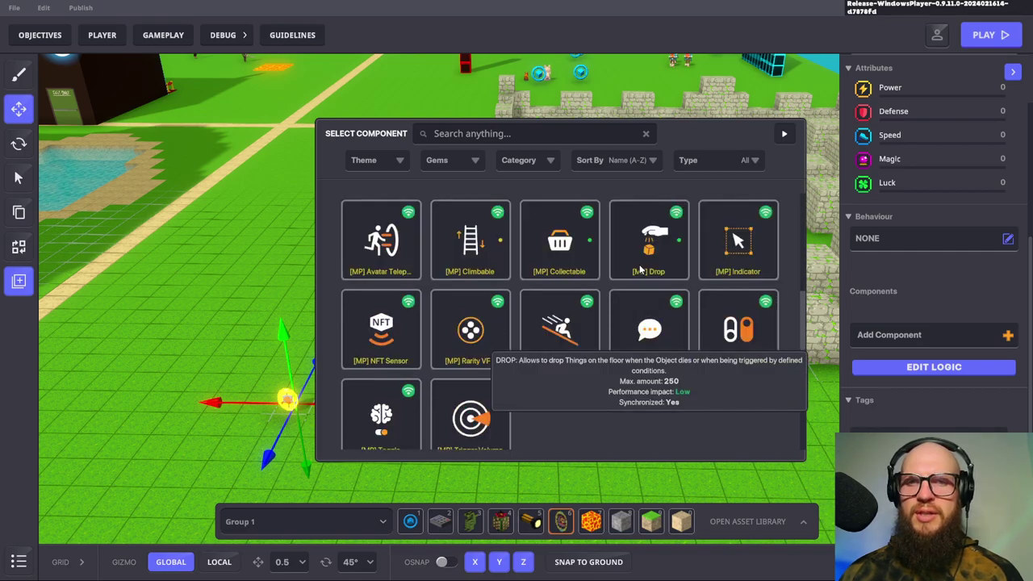
pyautogui.scroll(-3, 642, 268)
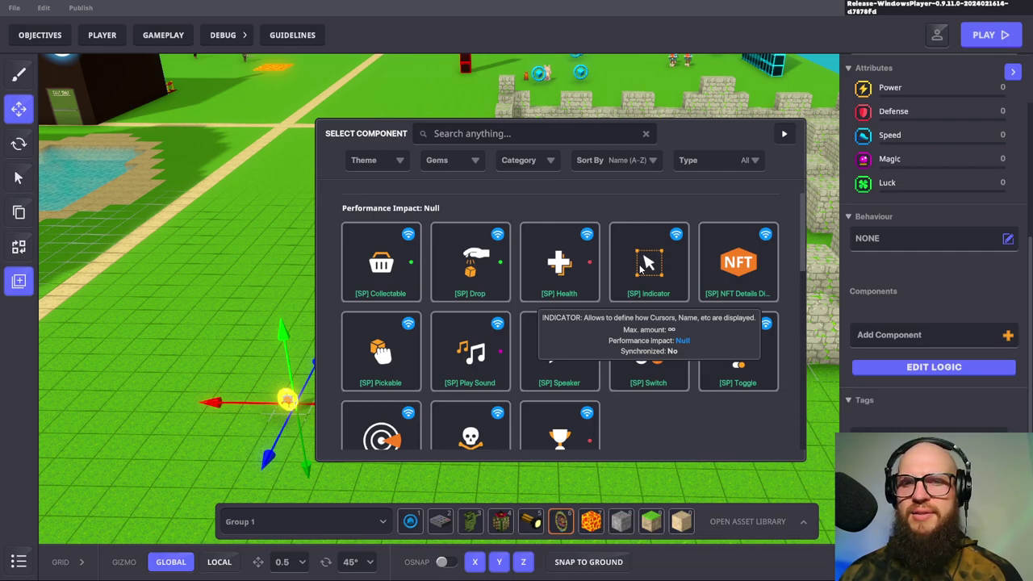
pyautogui.scroll(-5, 640, 266)
pyautogui.scroll(4, 639, 269)
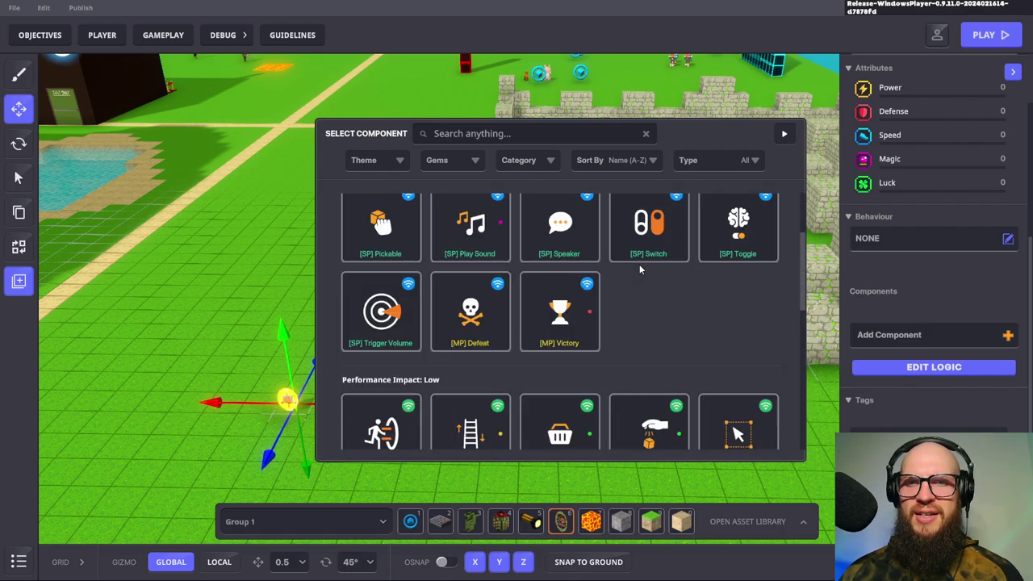
pyautogui.scroll(2, 639, 266)
pyautogui.scroll(-4, 640, 269)
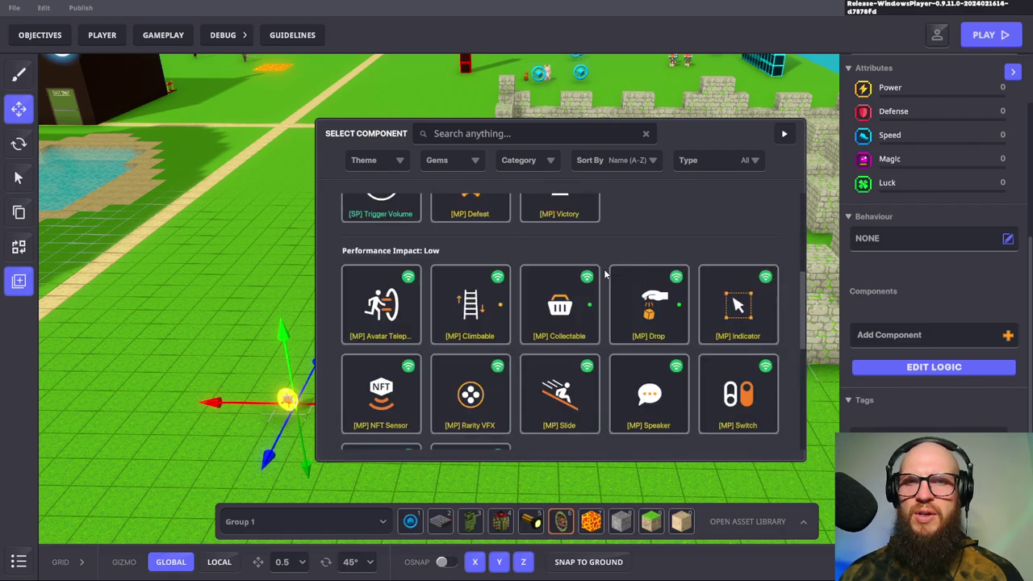
pyautogui.moveTo(551, 316)
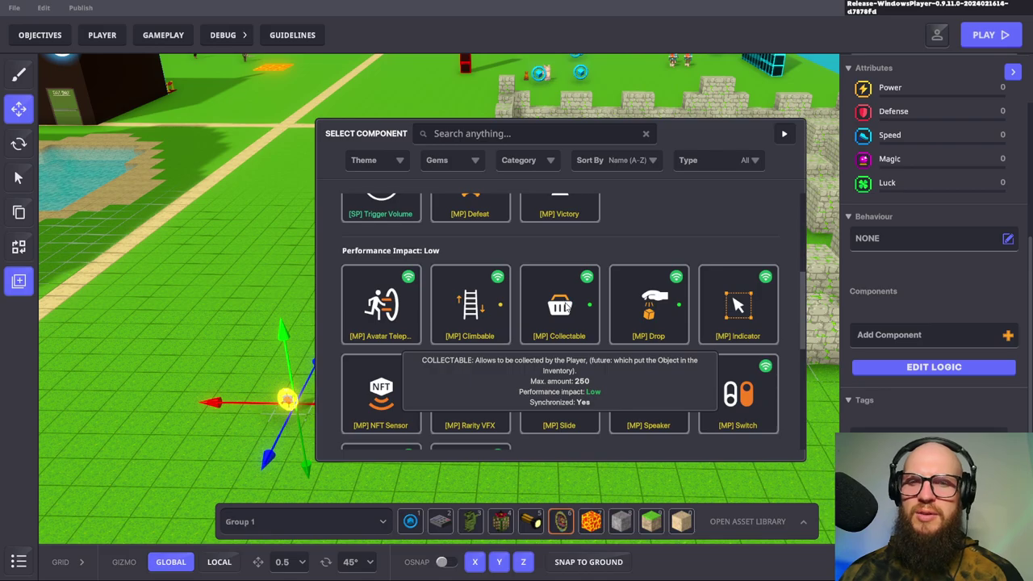
pyautogui.click(567, 305)
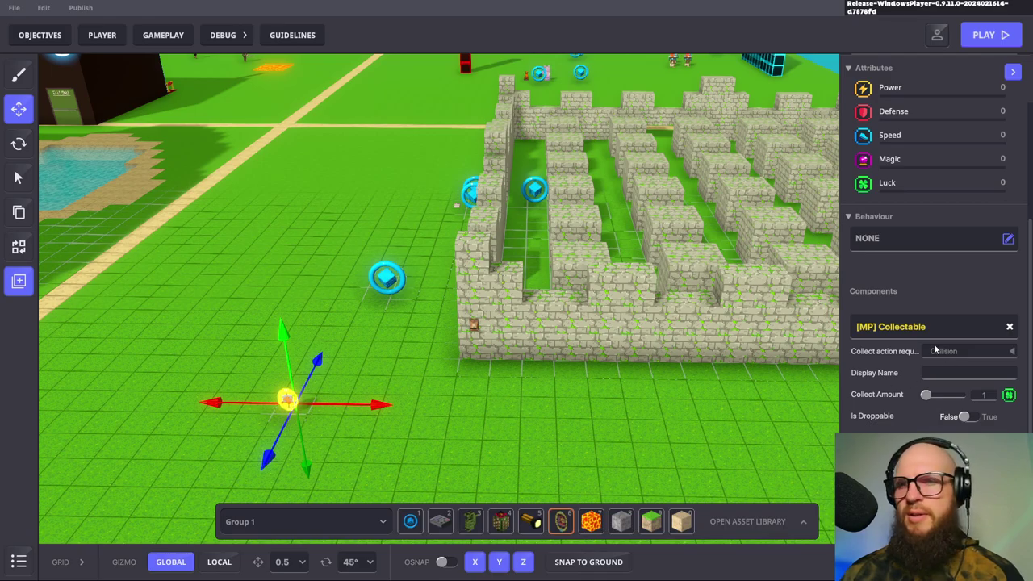
# Edit the medallion's logic and set the Collectable component's collect message to VAR.ADD.TIME2
pyautogui.scroll(-1, 930, 336)
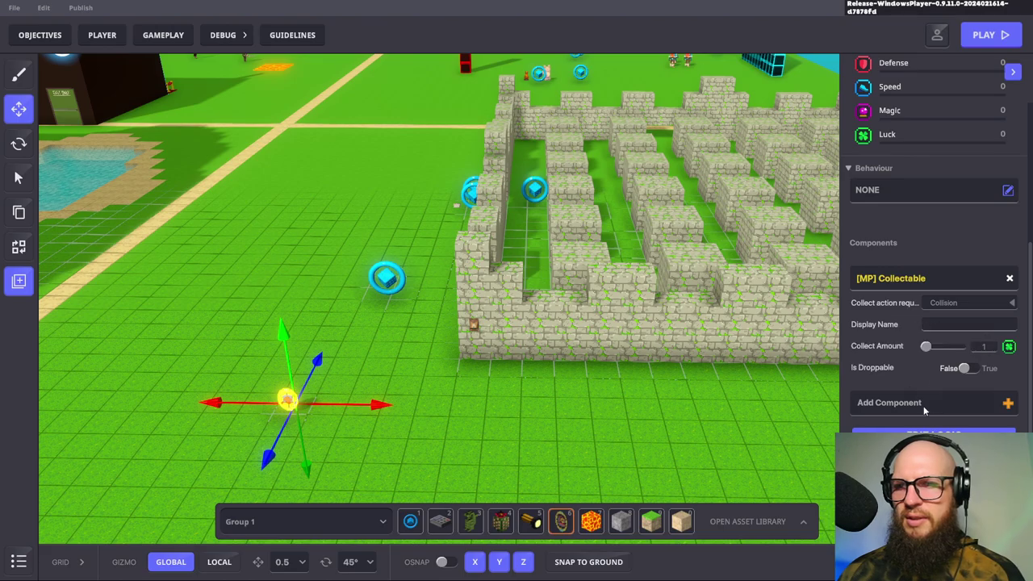
pyautogui.scroll(-2, 905, 333)
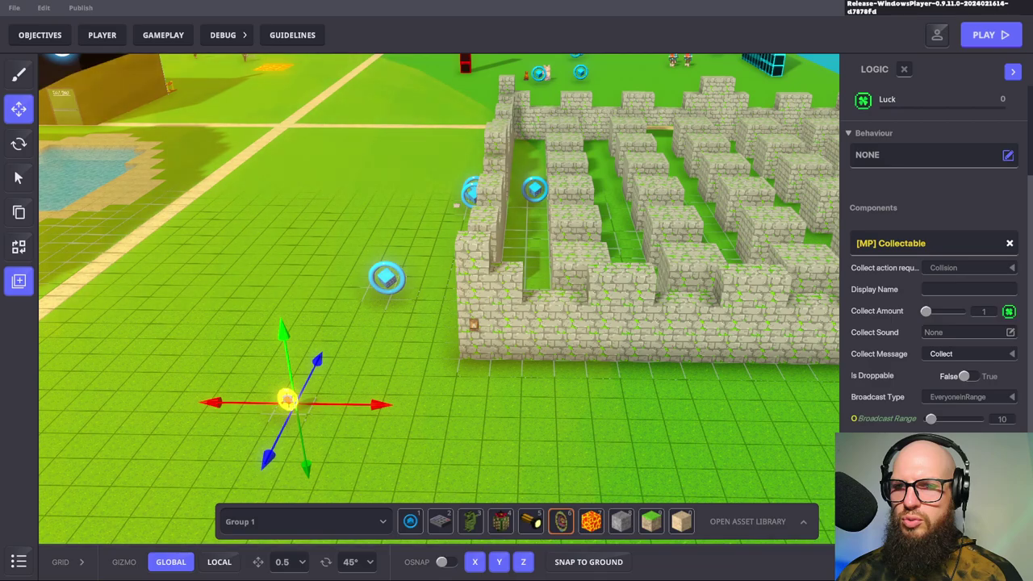
pyautogui.click(998, 358)
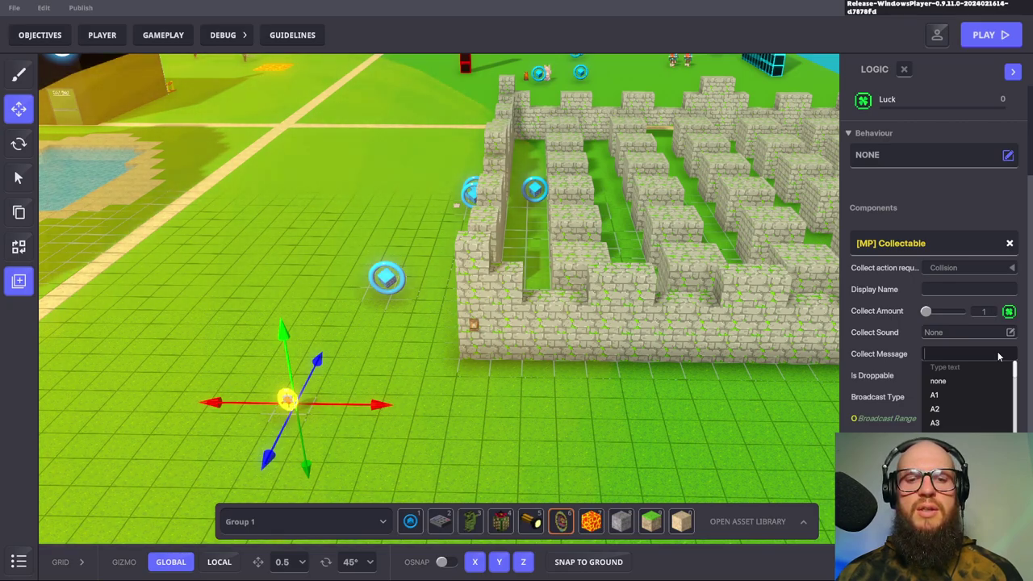
pyautogui.write('VAR')
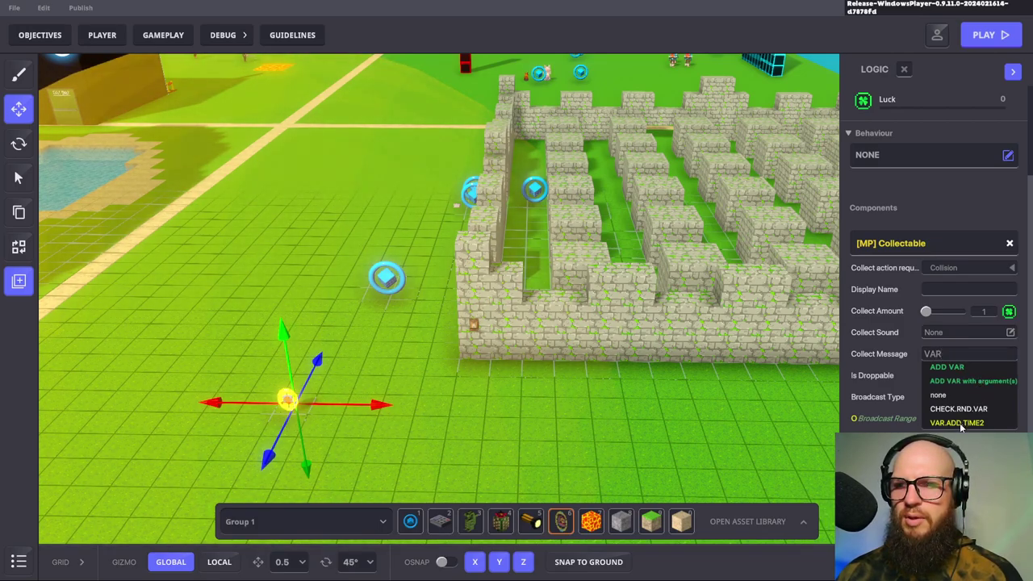
pyautogui.click(959, 423)
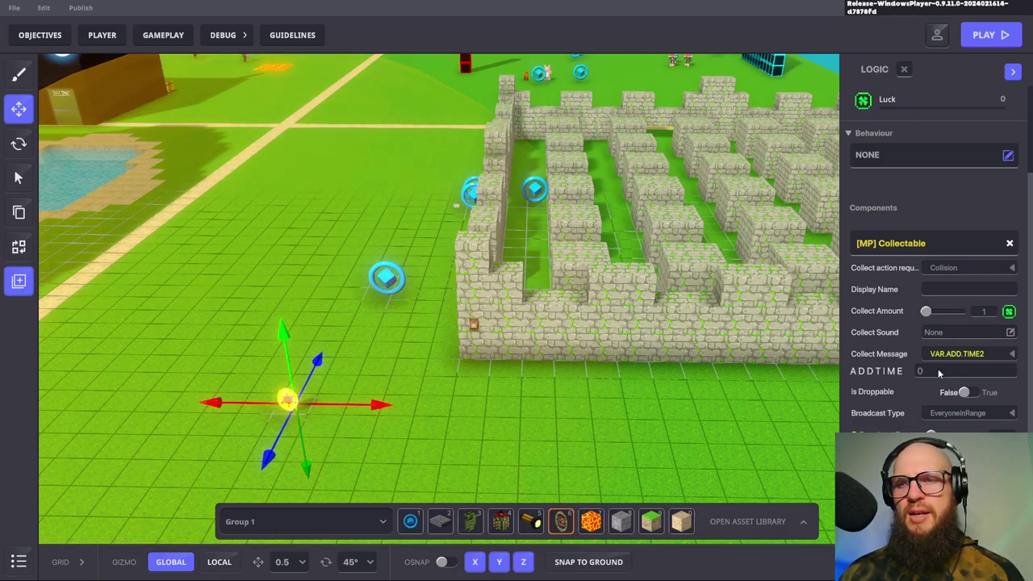
# Set the medallion's ADD TIME argument to 10 and its broadcast type to Rules
pyautogui.click(930, 368)
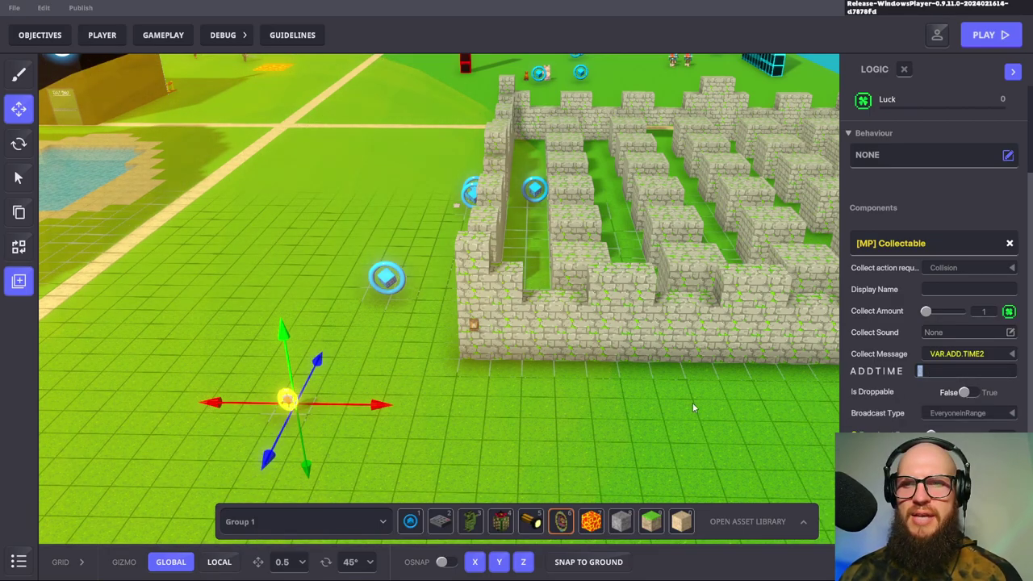
pyautogui.write('10')
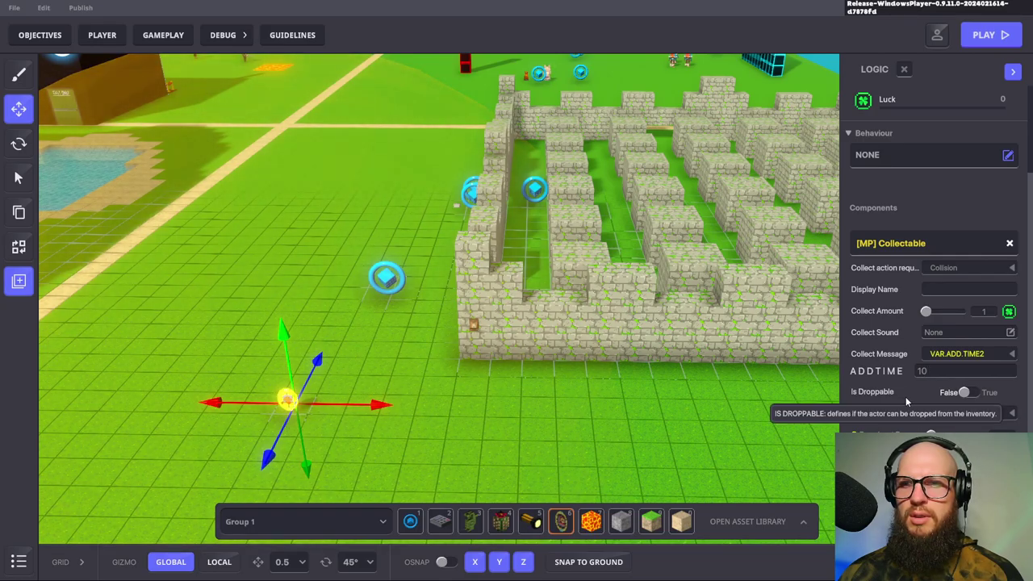
pyautogui.click(905, 396)
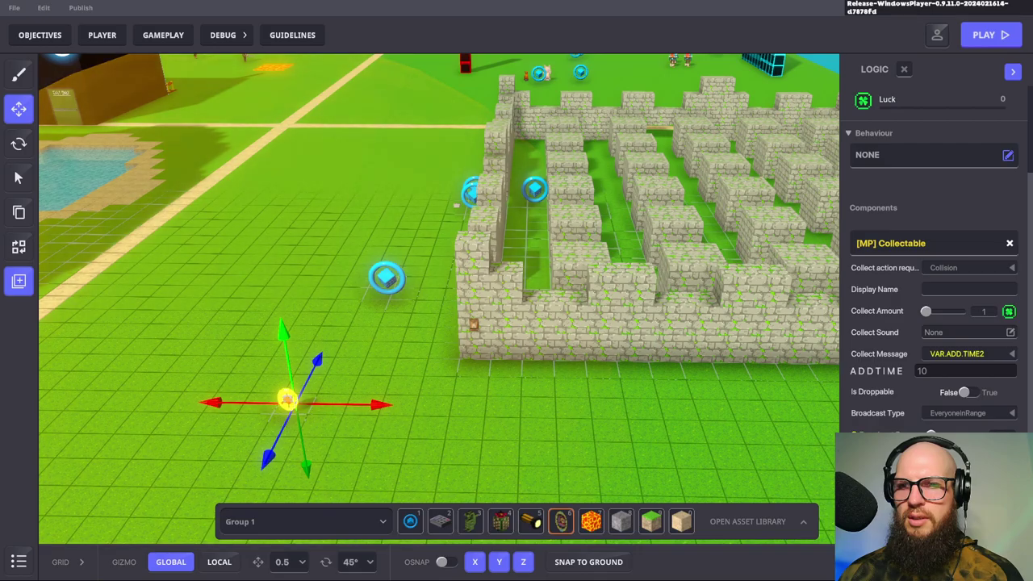
pyautogui.click(1001, 415)
pyautogui.click(935, 426)
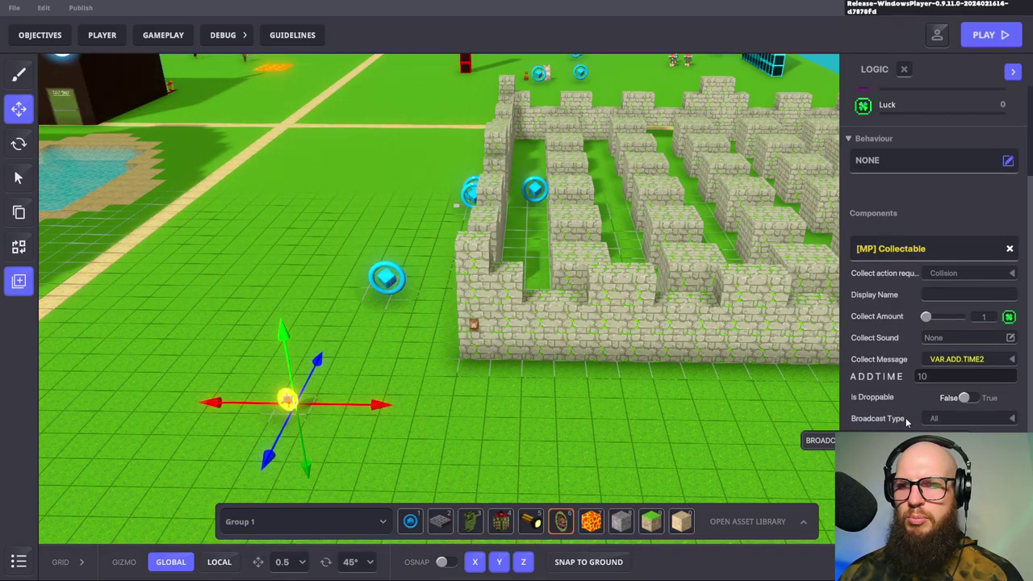
pyautogui.click(983, 420)
pyautogui.click(940, 442)
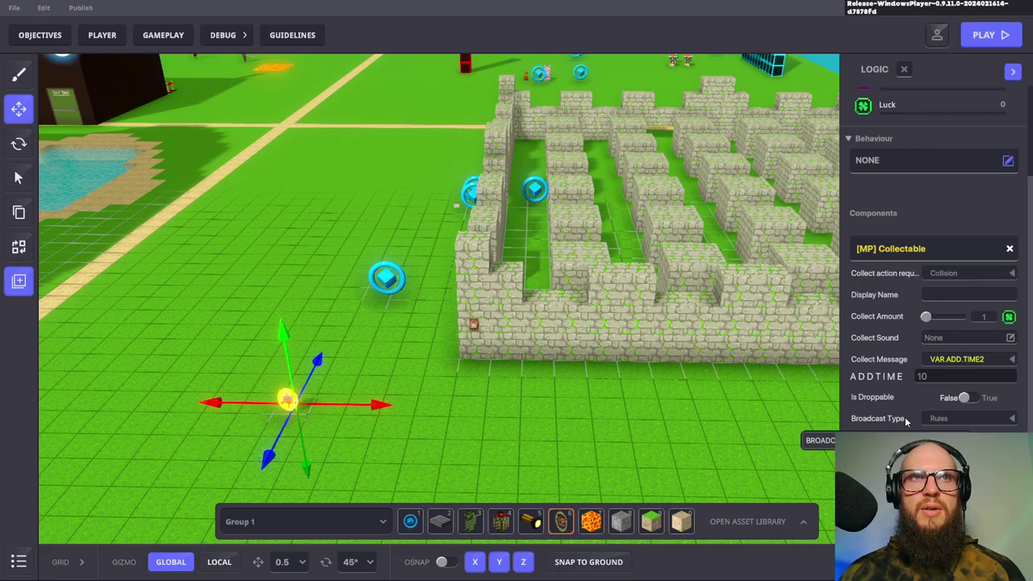
pyautogui.click(513, 412)
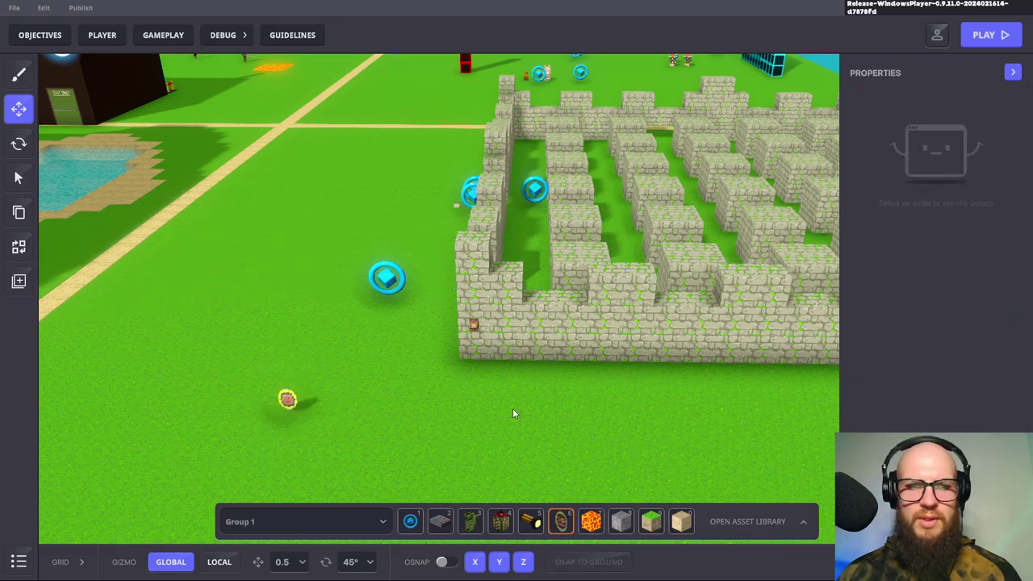
# Playtest the level and collect the Aztec Medallion near the maze wall to check its effect on the timer
pyautogui.hotkey('ctrl', 'p')
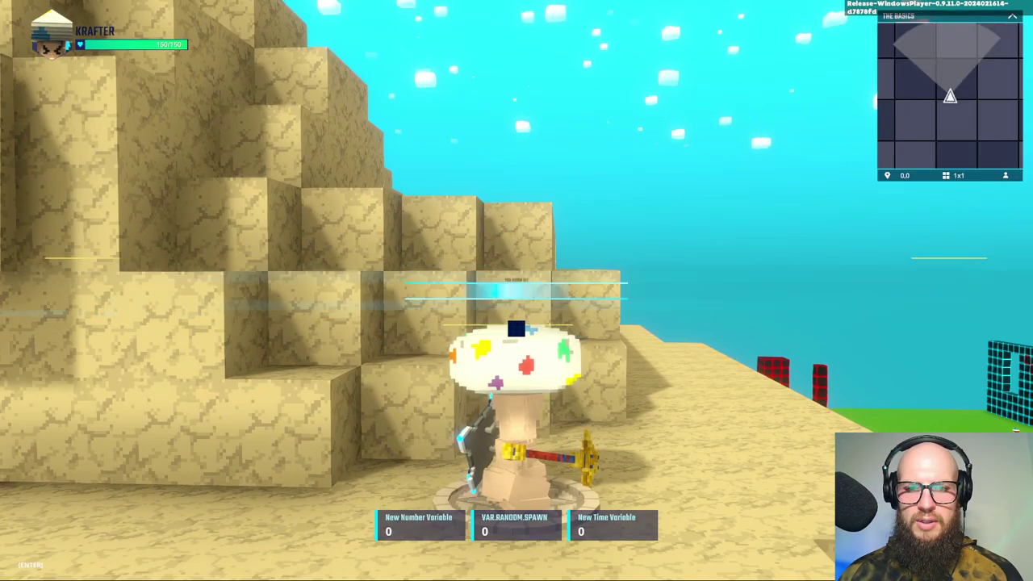
pyautogui.press('w')
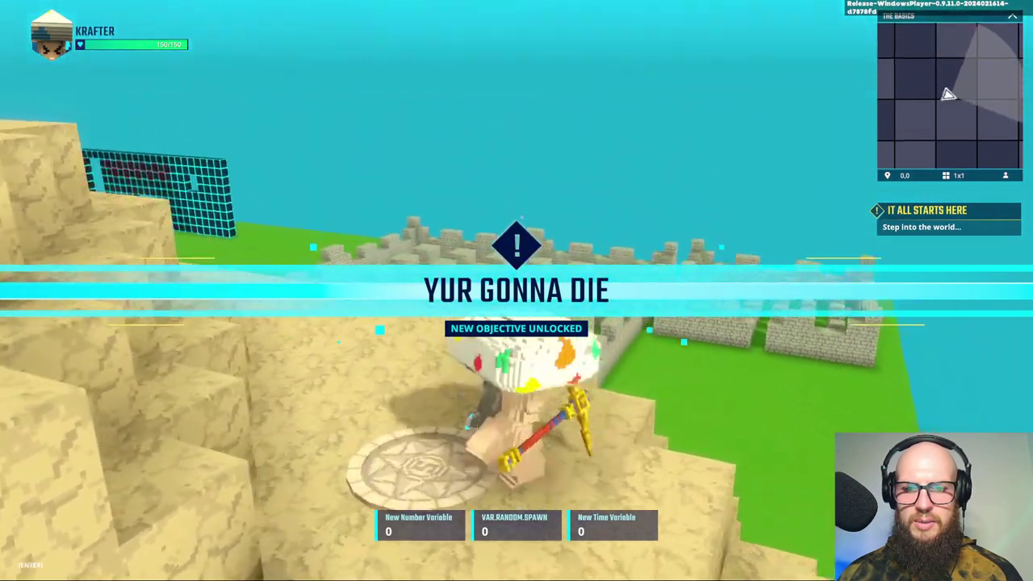
pyautogui.press('w')
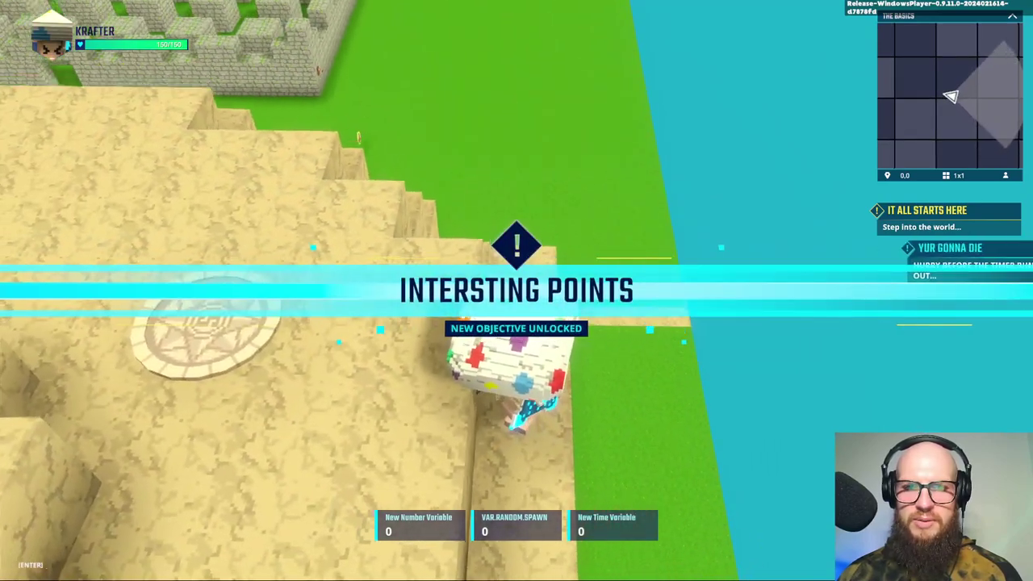
pyautogui.press('w')
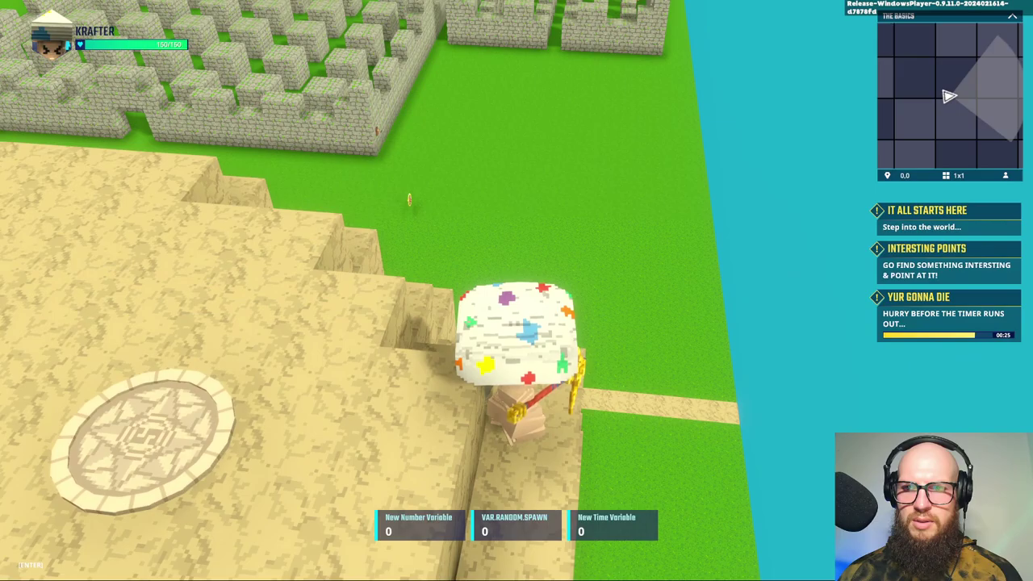
pyautogui.press('w')
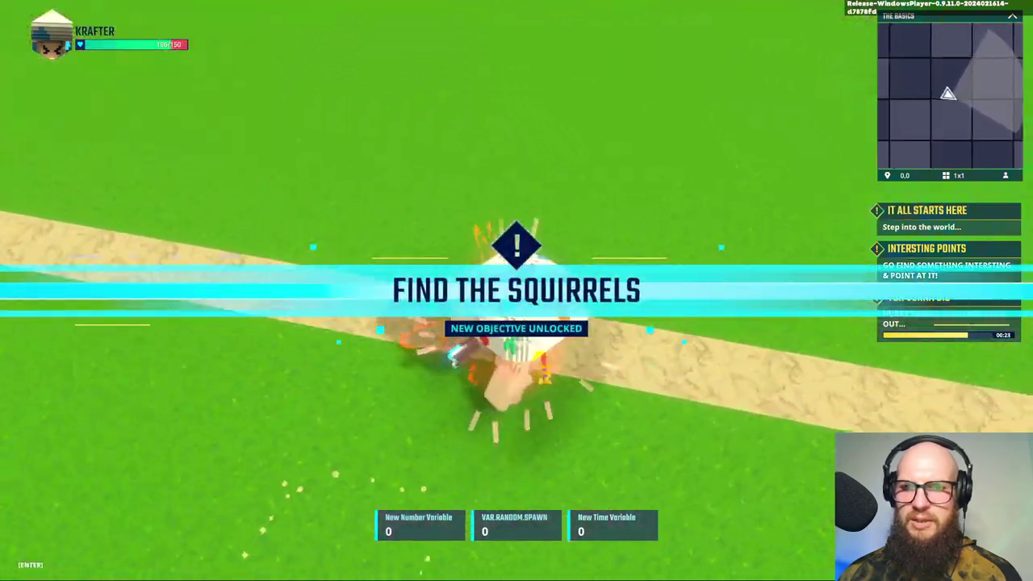
pyautogui.press('w')
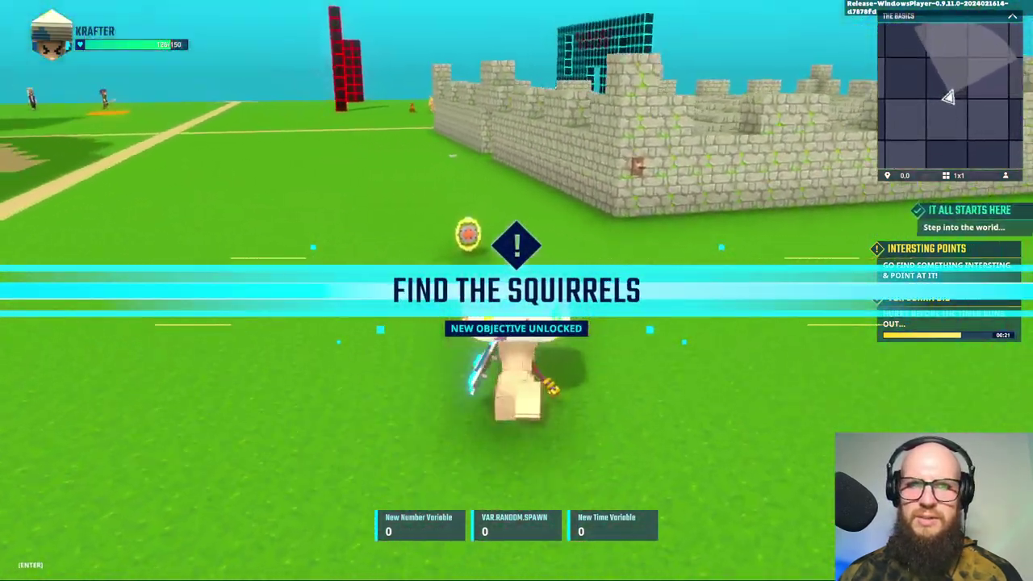
pyautogui.press('w')
pyautogui.press('2')
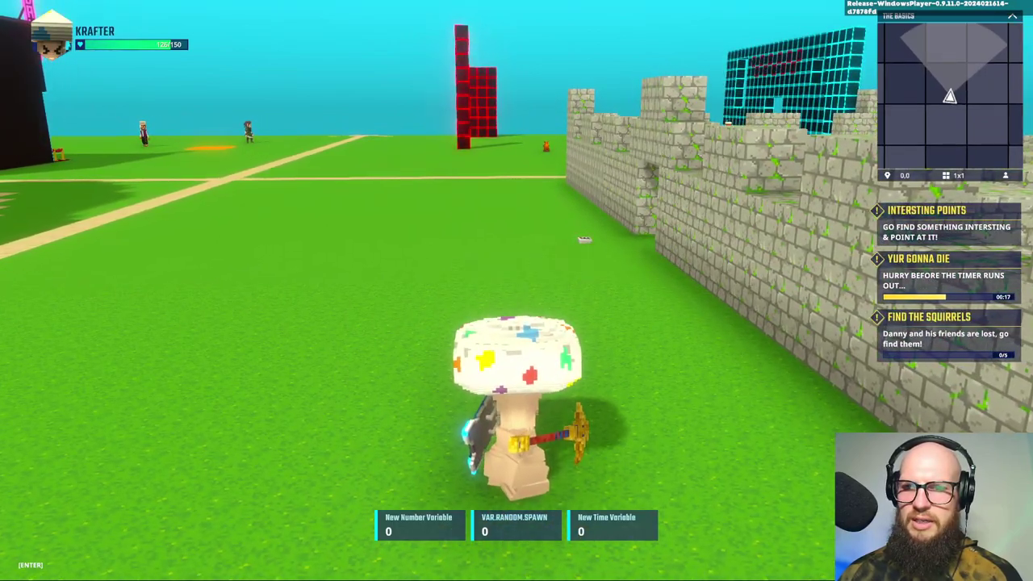
pyautogui.press('s')
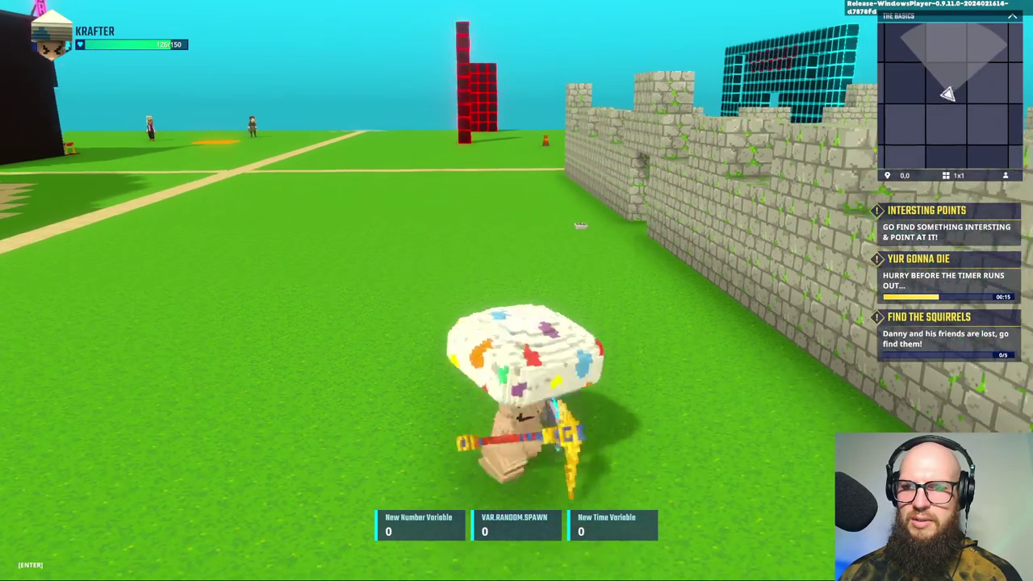
pyautogui.press('w')
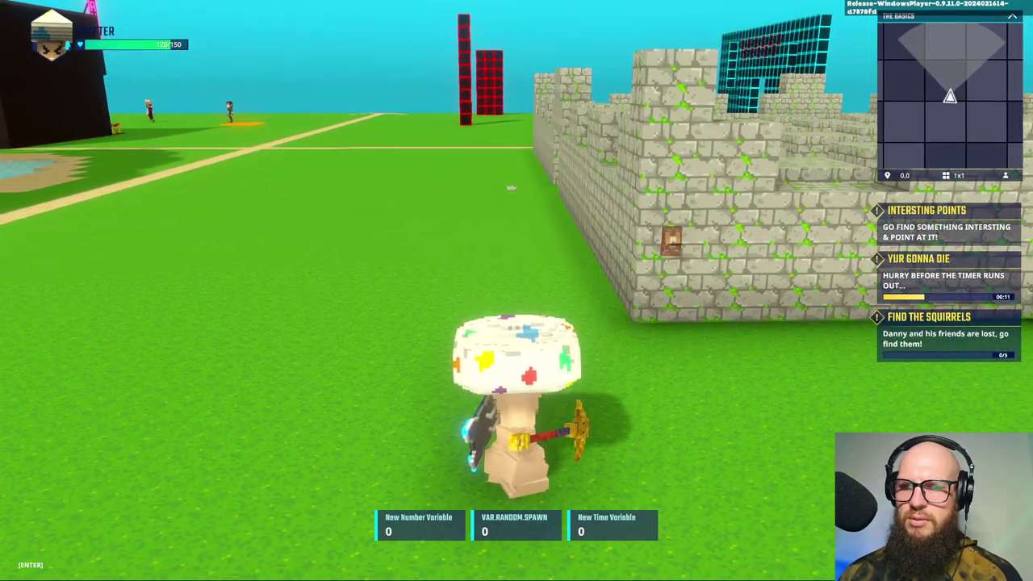
pyautogui.press('Escape')
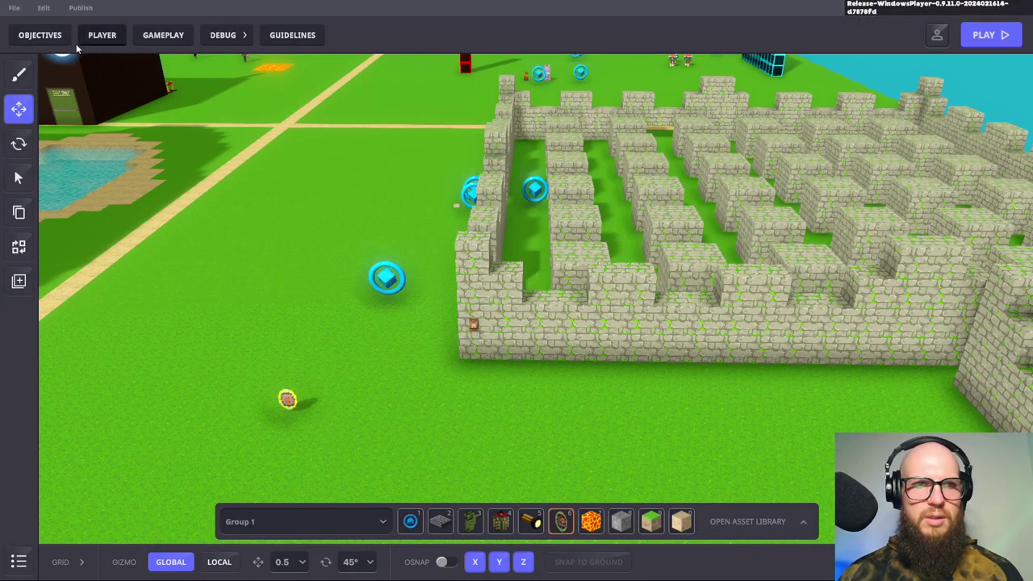
# Review the Start timer and ADD TIME rules in the game rules
pyautogui.click(170, 38)
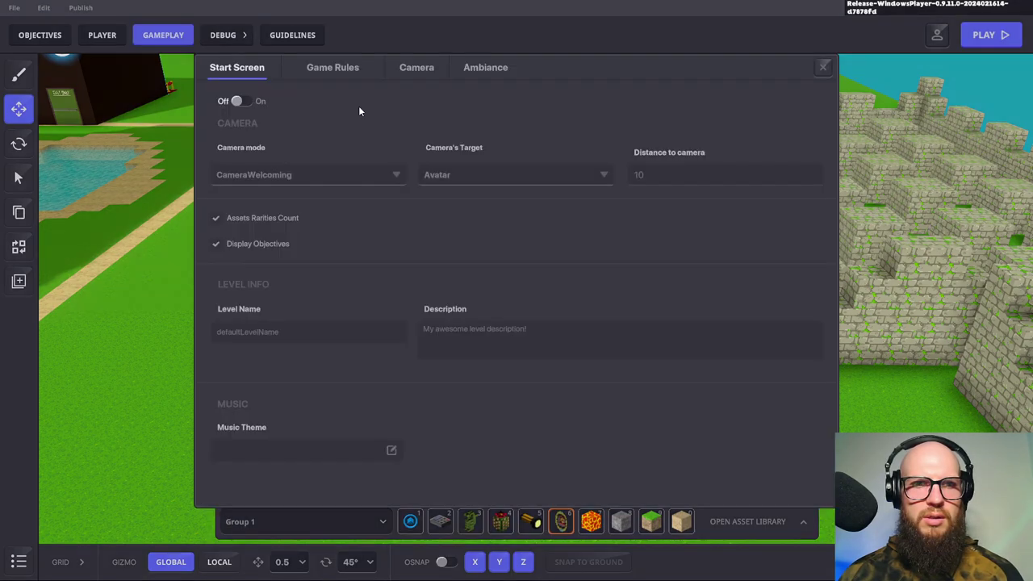
pyautogui.click(347, 74)
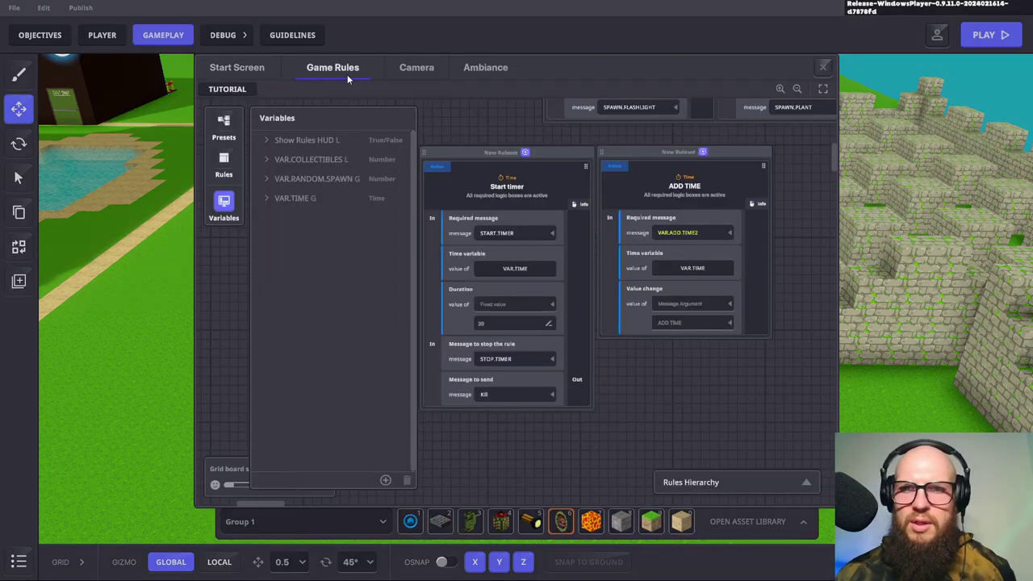
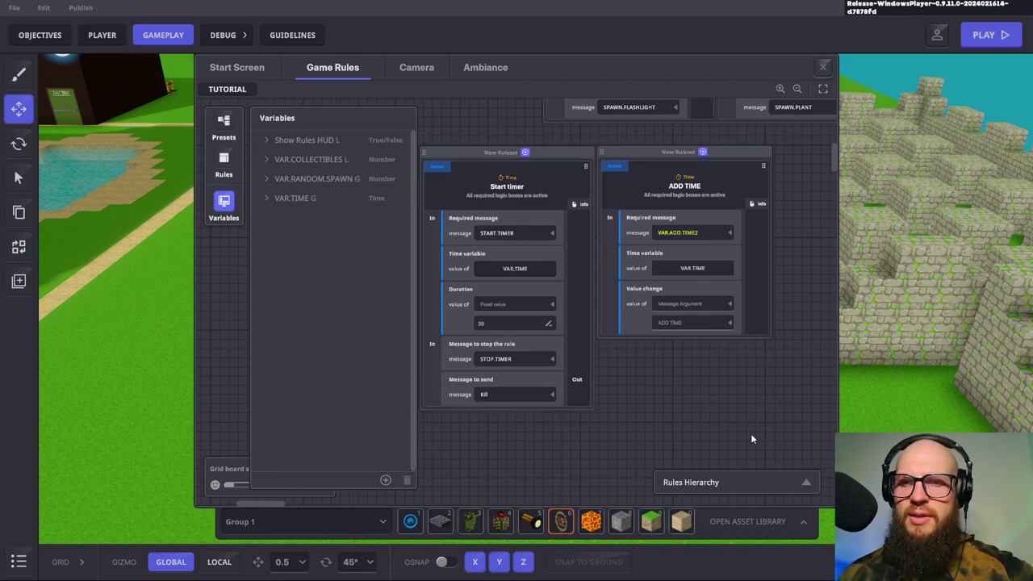
pyautogui.click(824, 68)
# Duplicate the rusty lever along the maze wall to X 68.03, Z 17.50, and check the copy's broadcast message
pyautogui.click(476, 329)
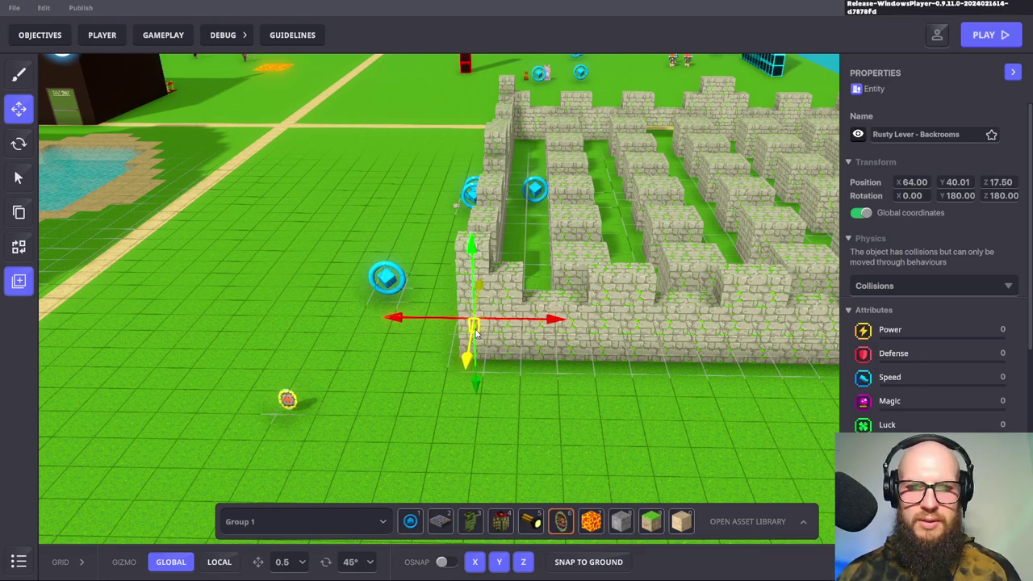
pyautogui.moveTo(475, 331); pyautogui.dragTo(655, 345)
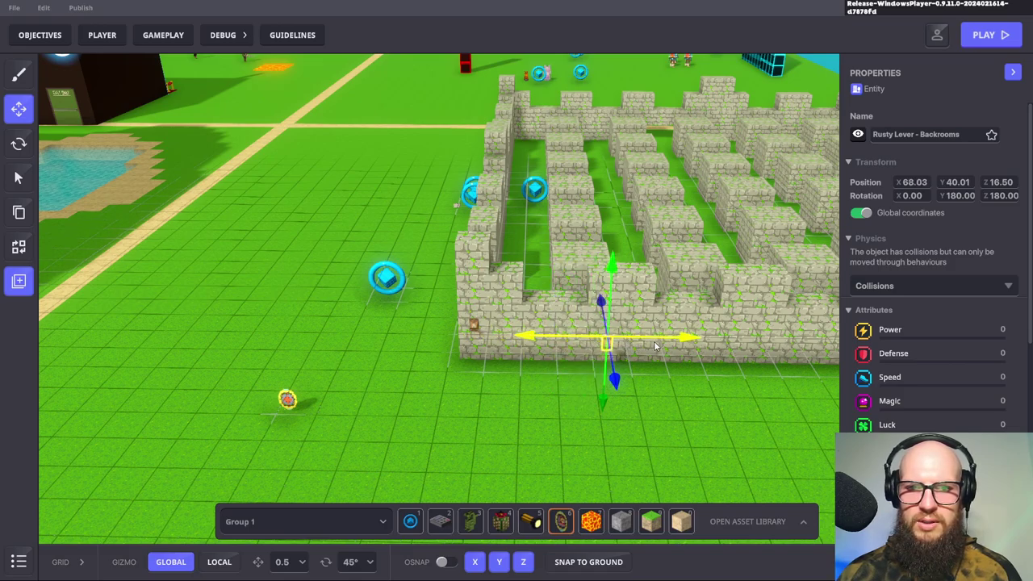
pyautogui.moveTo(609, 295); pyautogui.dragTo(611, 361)
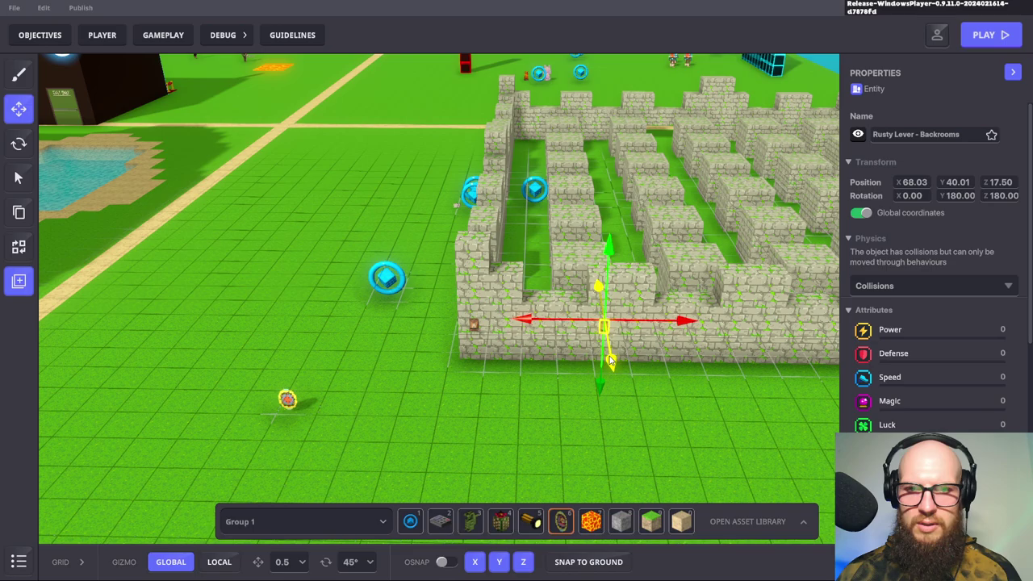
pyautogui.click(623, 394)
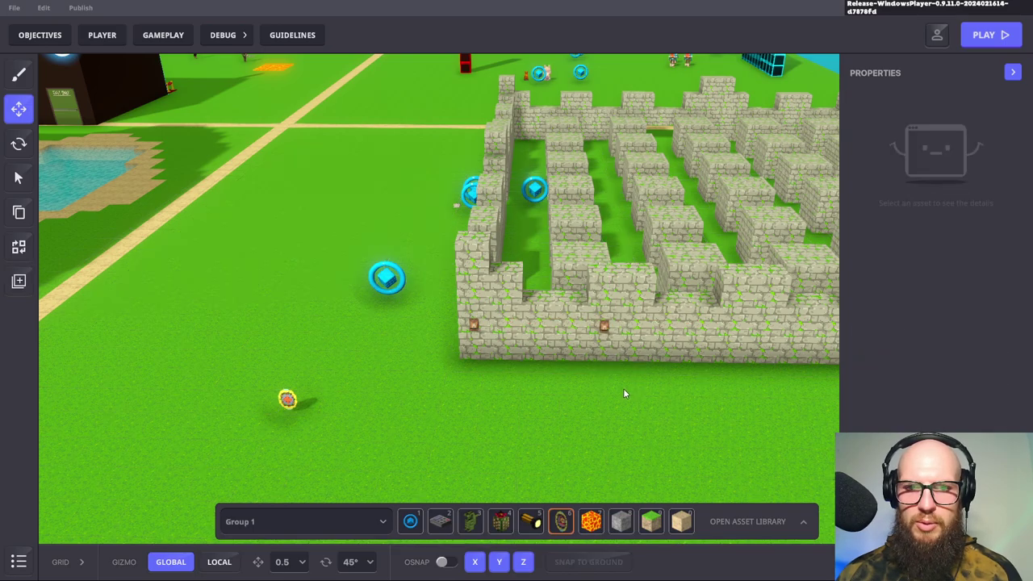
pyautogui.click(606, 331)
pyautogui.scroll(-3, 962, 432)
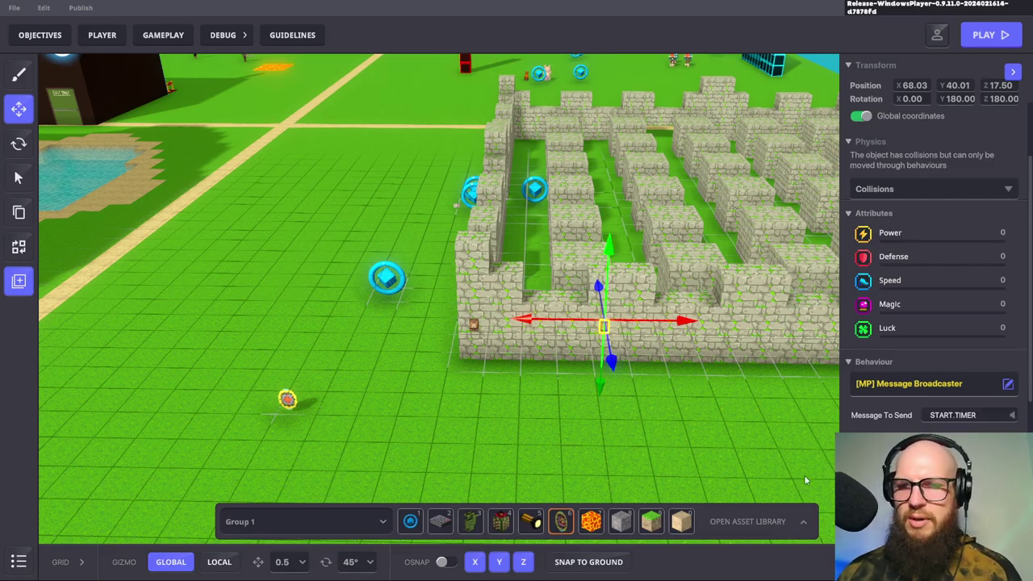
pyautogui.click(674, 453)
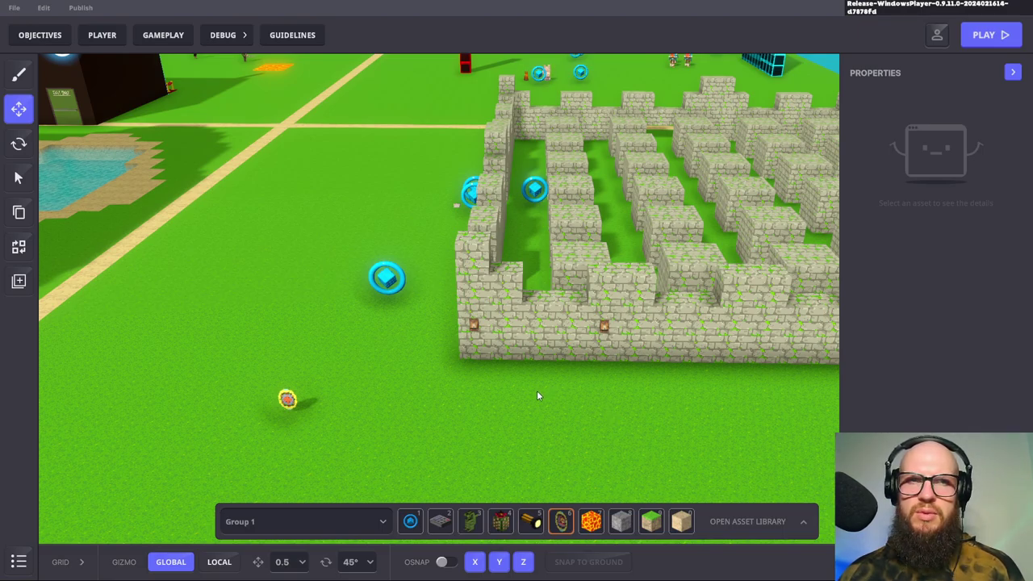
# Check the YUR GONNA DIE quest's timer settings and turn off the level's quests
pyautogui.click(39, 36)
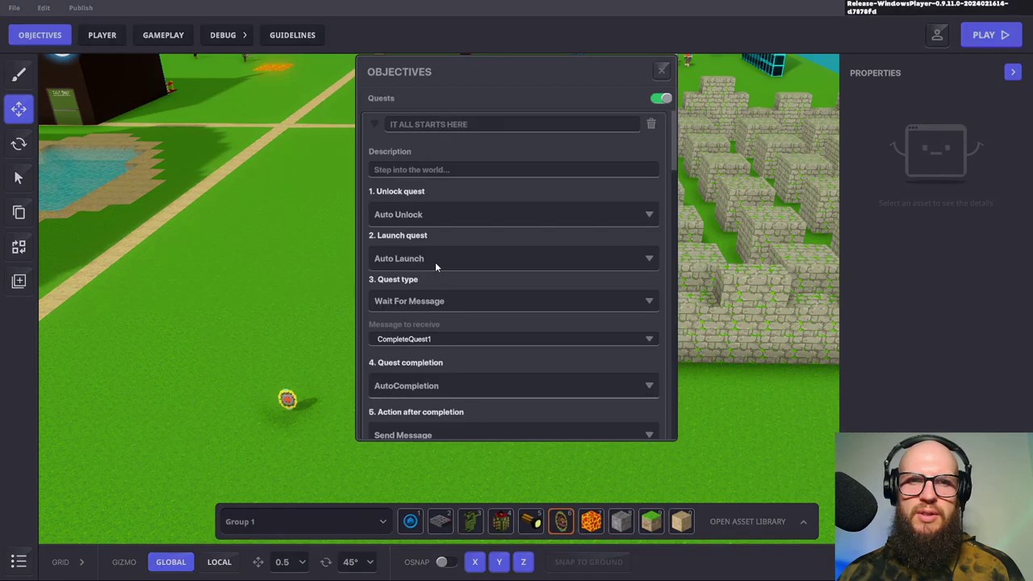
pyautogui.click(372, 123)
pyautogui.click(377, 152)
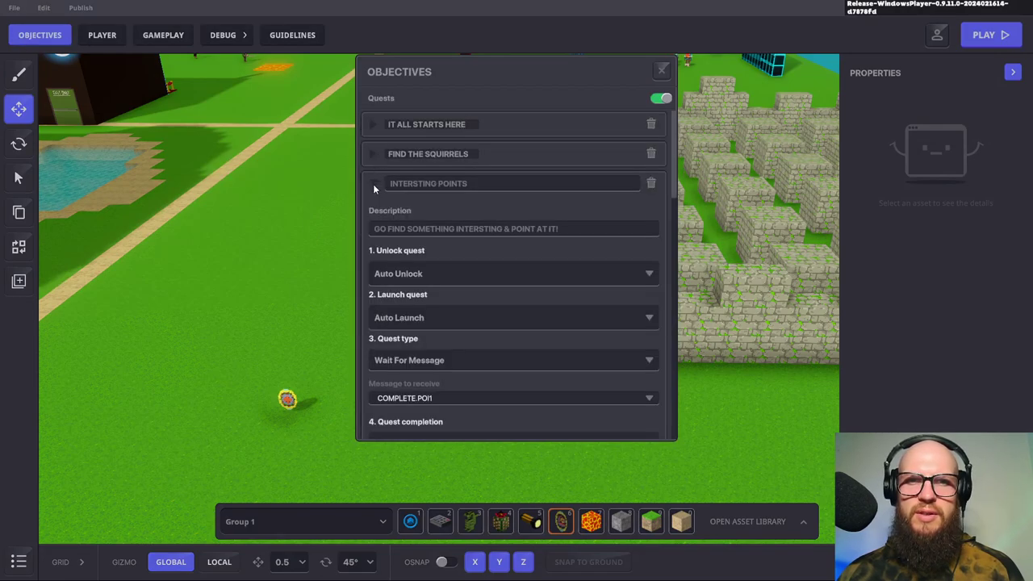
pyautogui.click(371, 209)
pyautogui.click(374, 239)
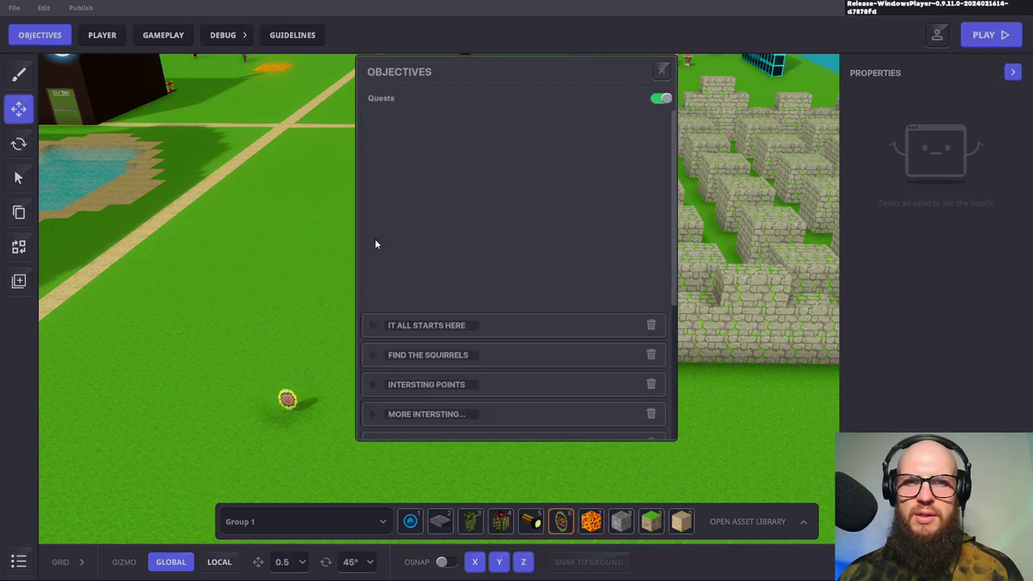
pyautogui.click(376, 242)
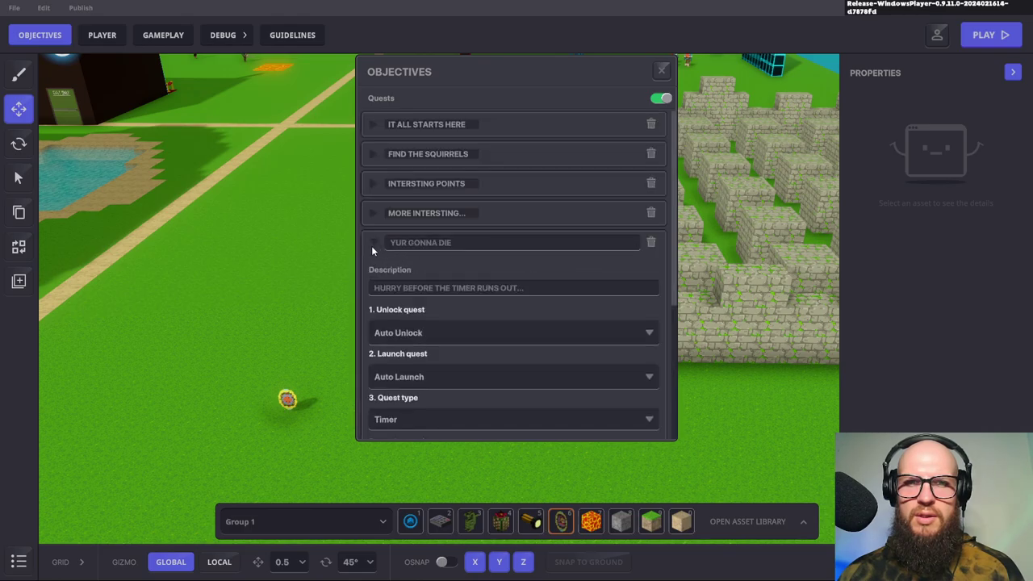
pyautogui.scroll(-3, 508, 287)
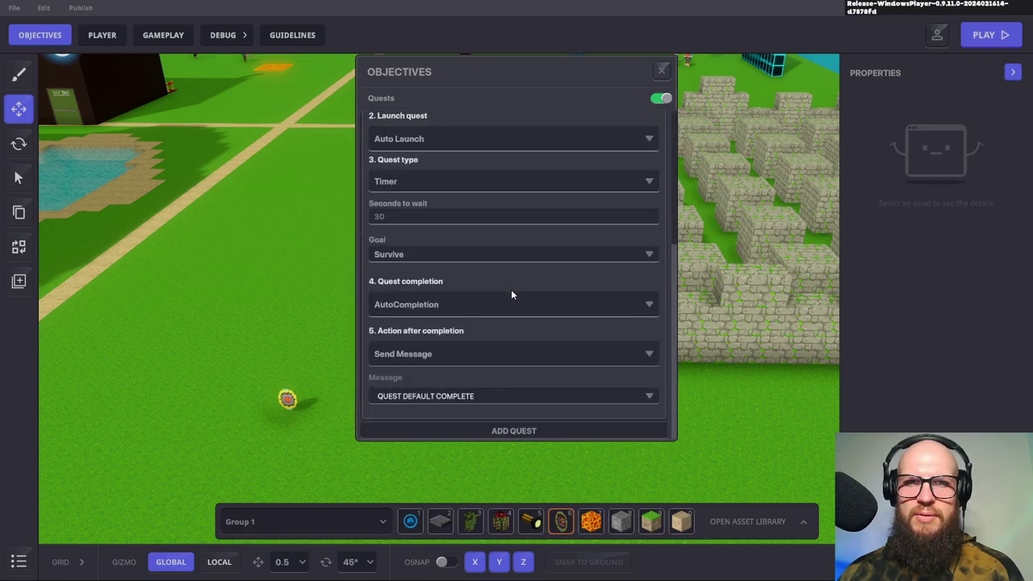
pyautogui.scroll(3, 427, 278)
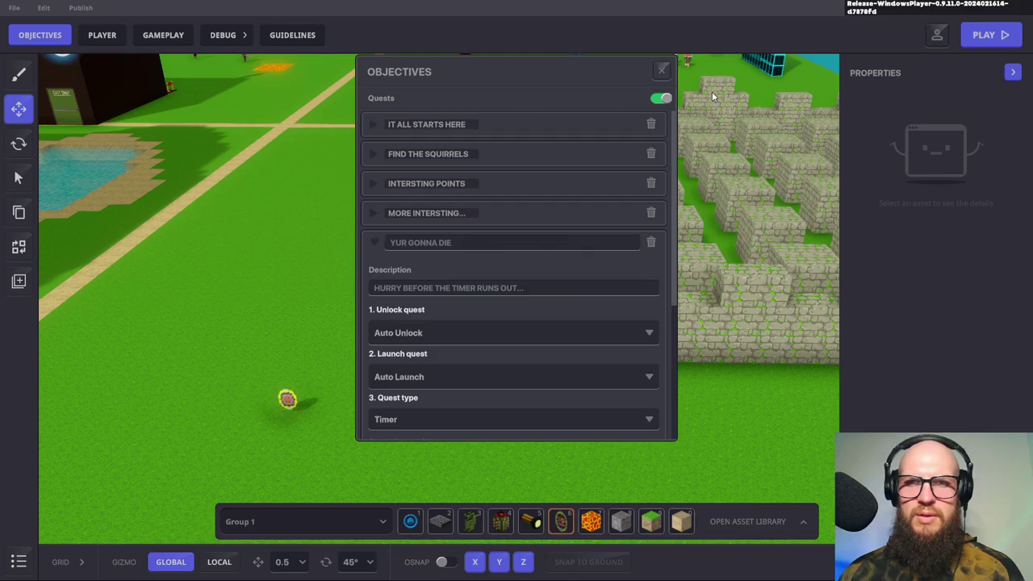
pyautogui.click(660, 100)
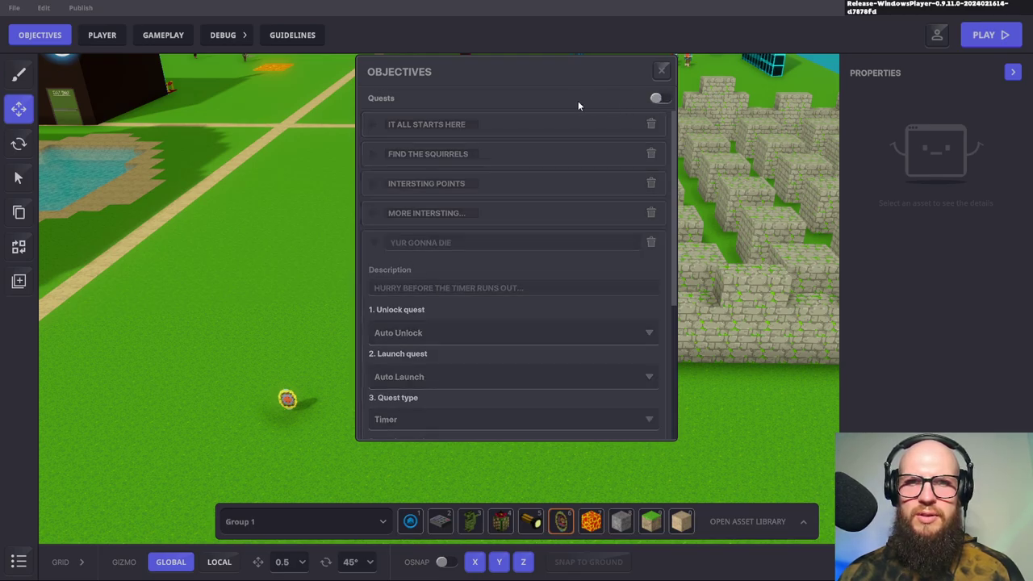
pyautogui.click(662, 71)
# Playtest the level and start the kill timer with a lever on the maze's outer wall
pyautogui.press('F5')
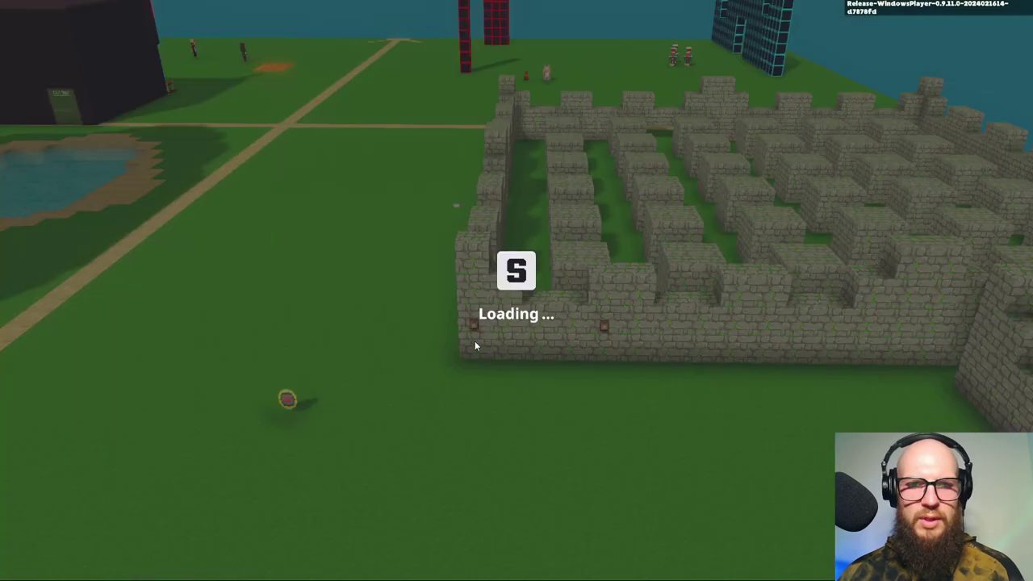
pyautogui.press('w')
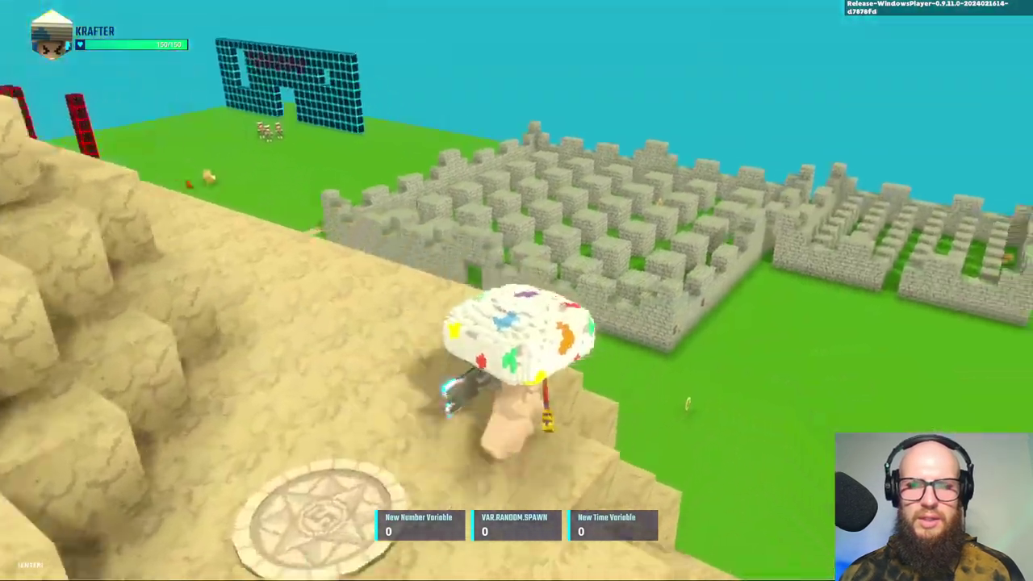
pyautogui.press('w')
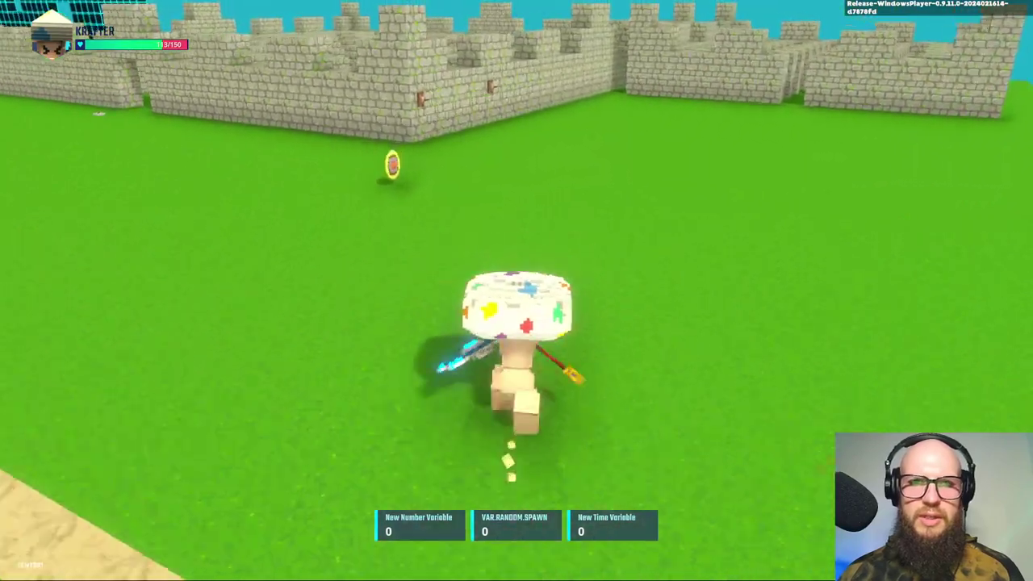
pyautogui.press('w')
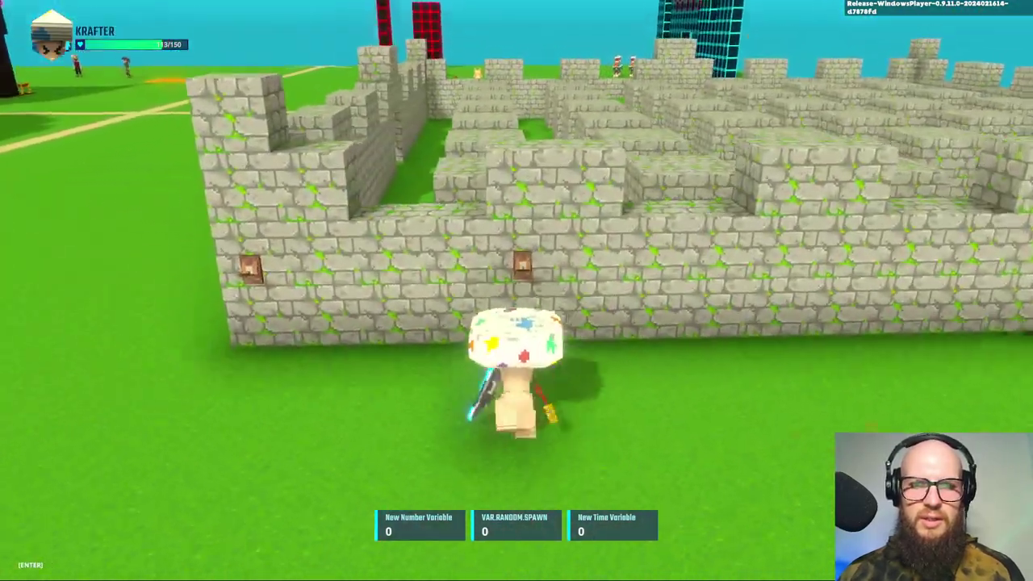
pyautogui.press('w')
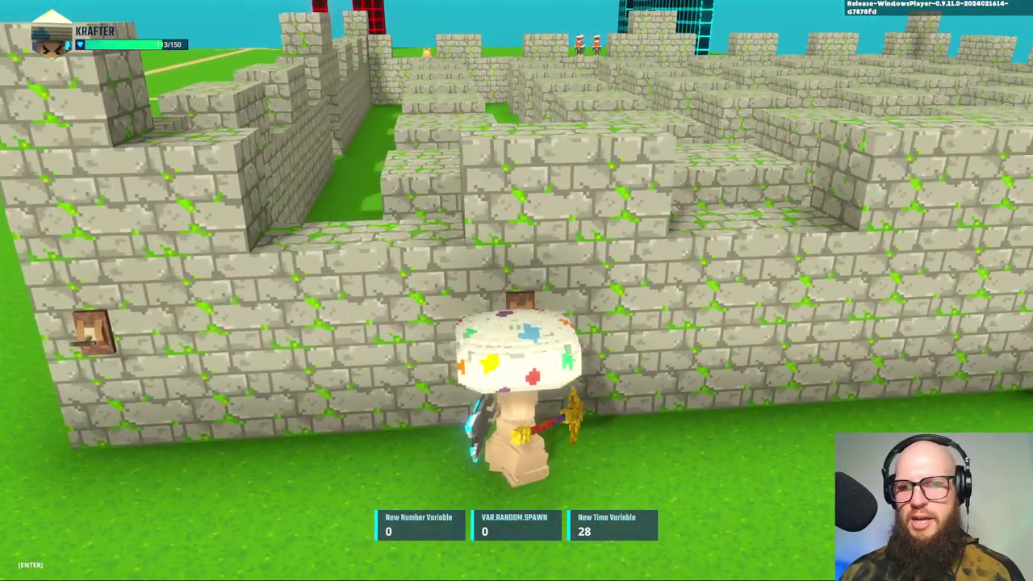
# Run across the grass and collect the Aztec Medallion to test its added time on the running timer
pyautogui.press('s')
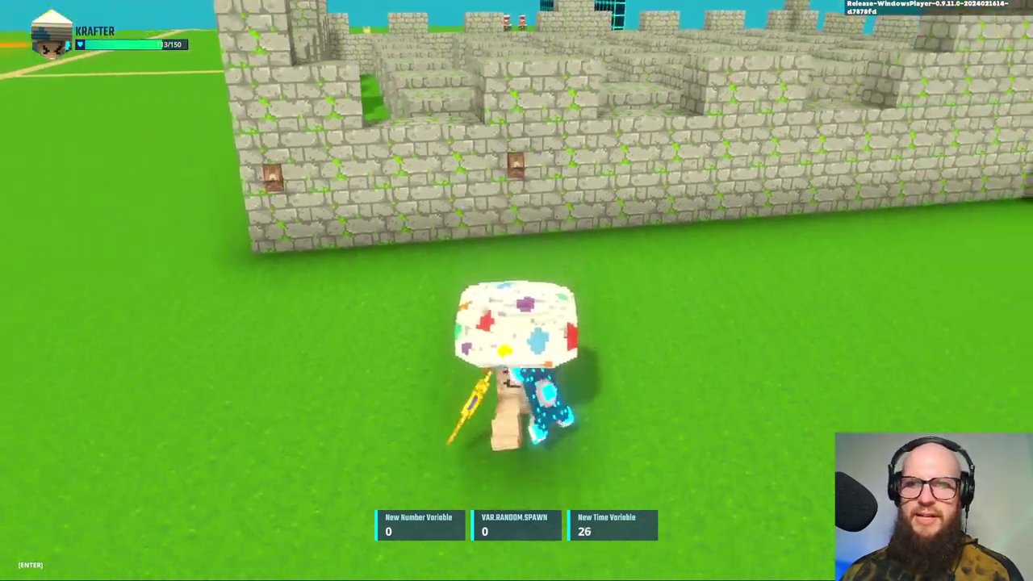
pyautogui.press('a')
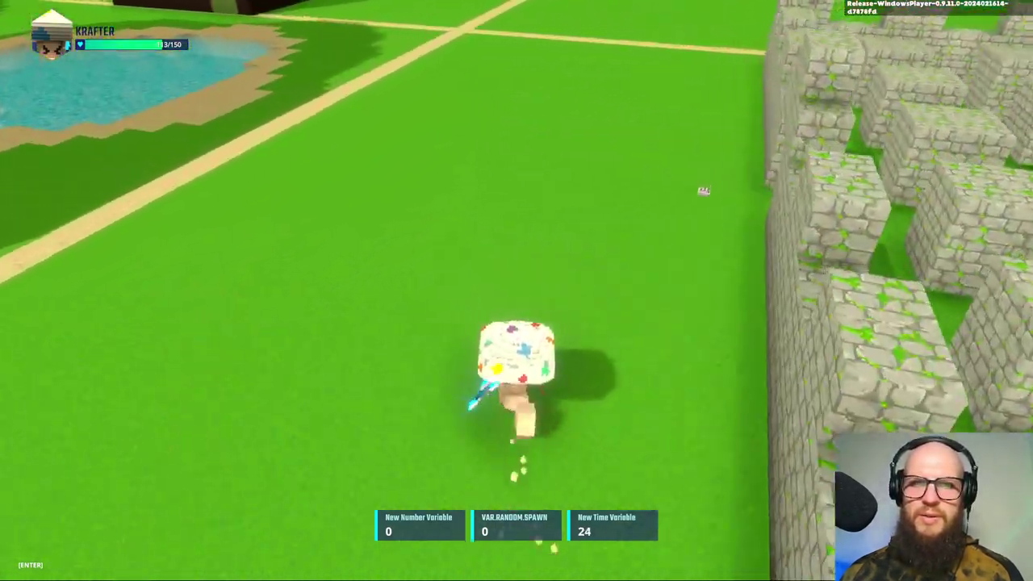
pyautogui.press('d')
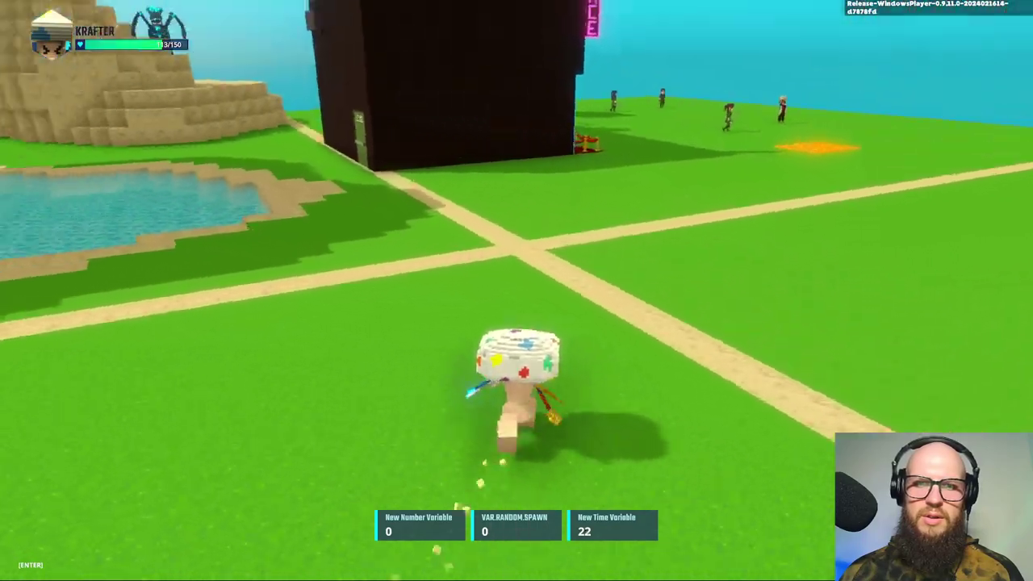
pyautogui.press('a')
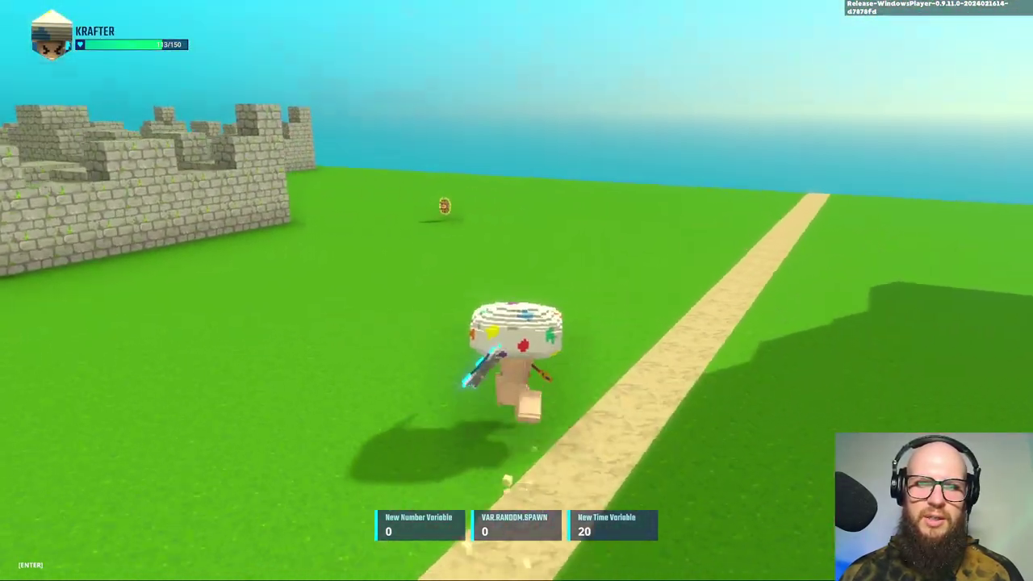
pyautogui.press('d')
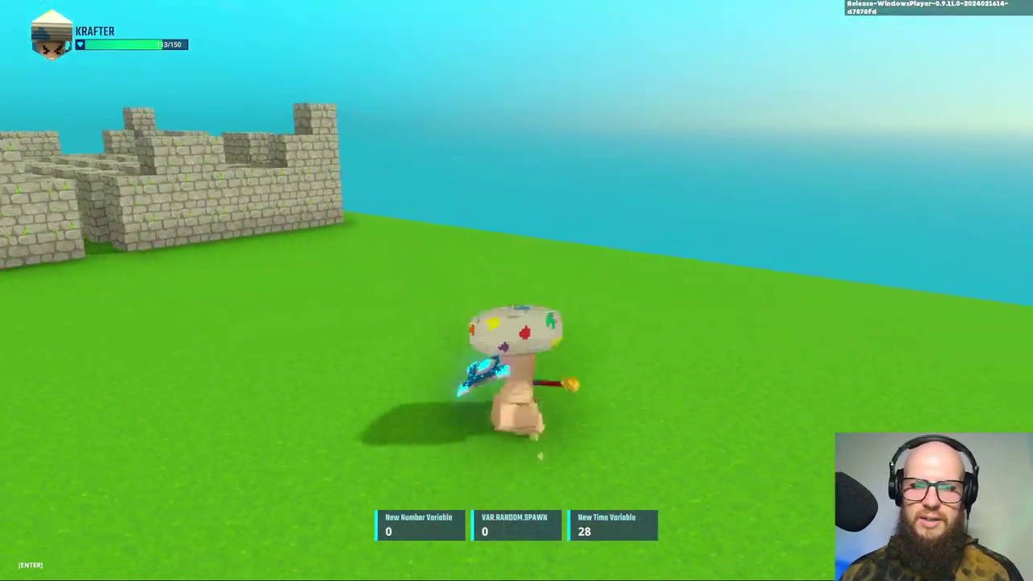
# Keep roaming around the pond and desert until the timer runs out to test the player's death
pyautogui.press('d')
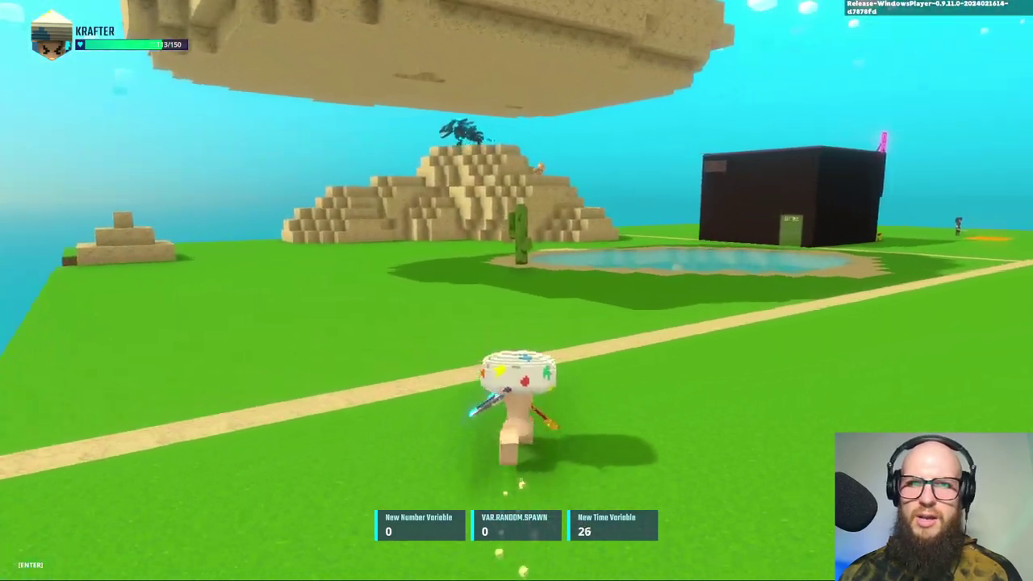
pyautogui.press('w')
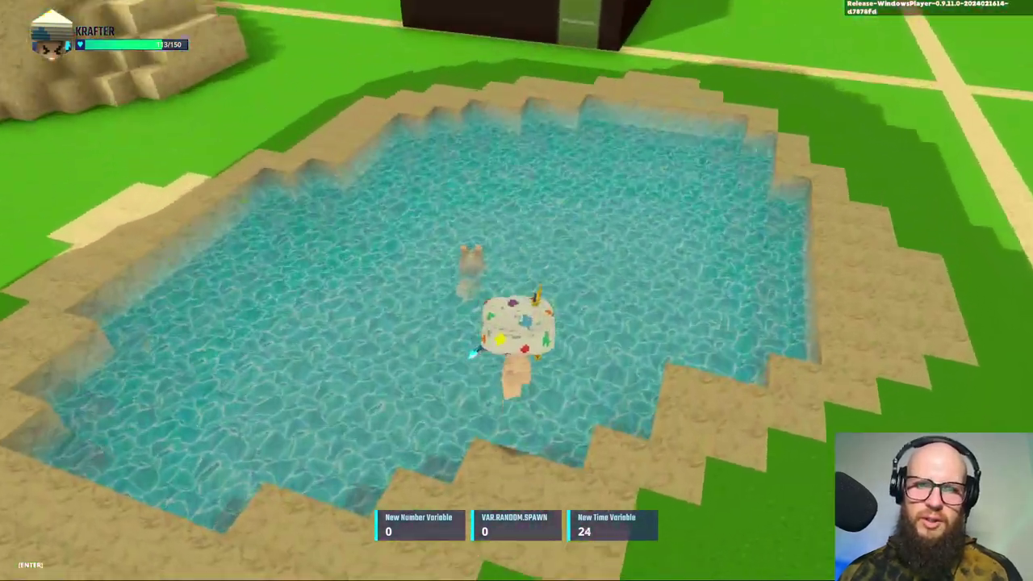
pyautogui.press('w')
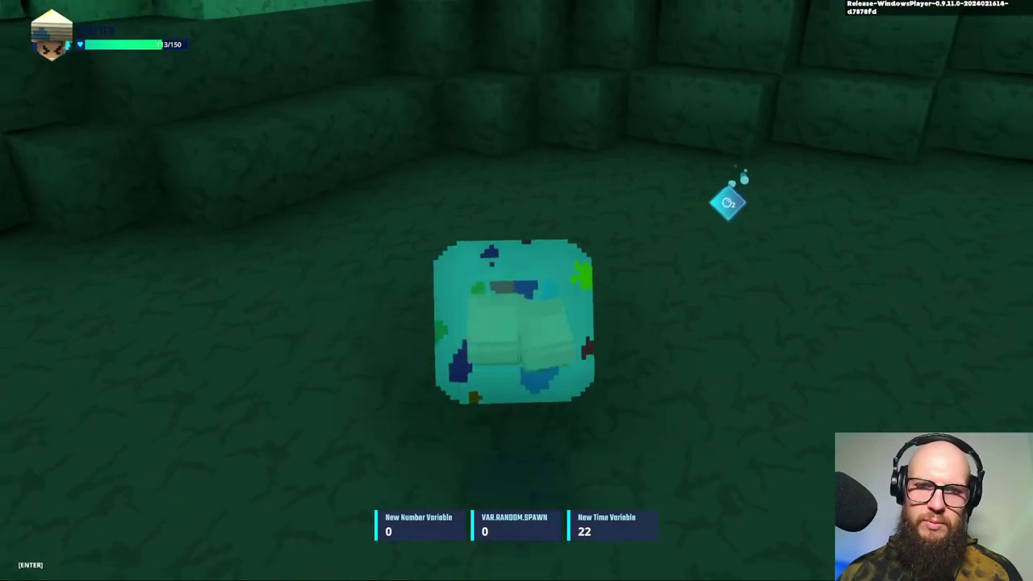
pyautogui.press('w')
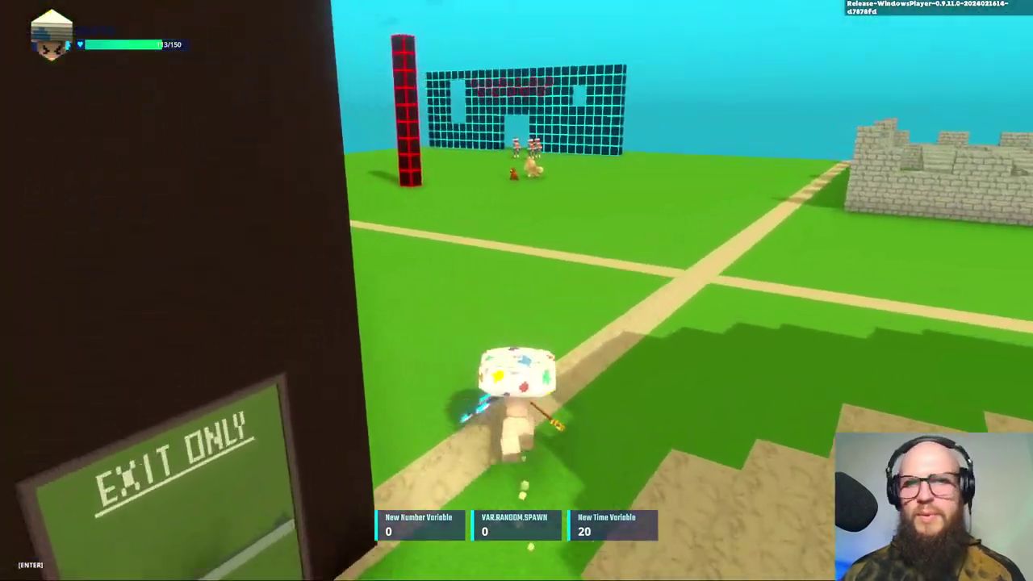
pyautogui.press('w')
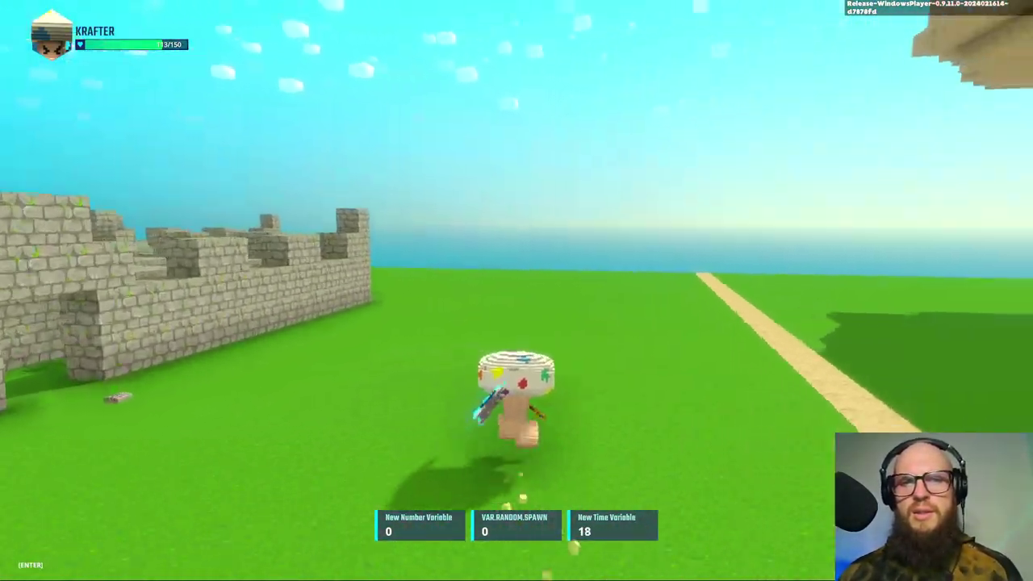
pyautogui.press('w')
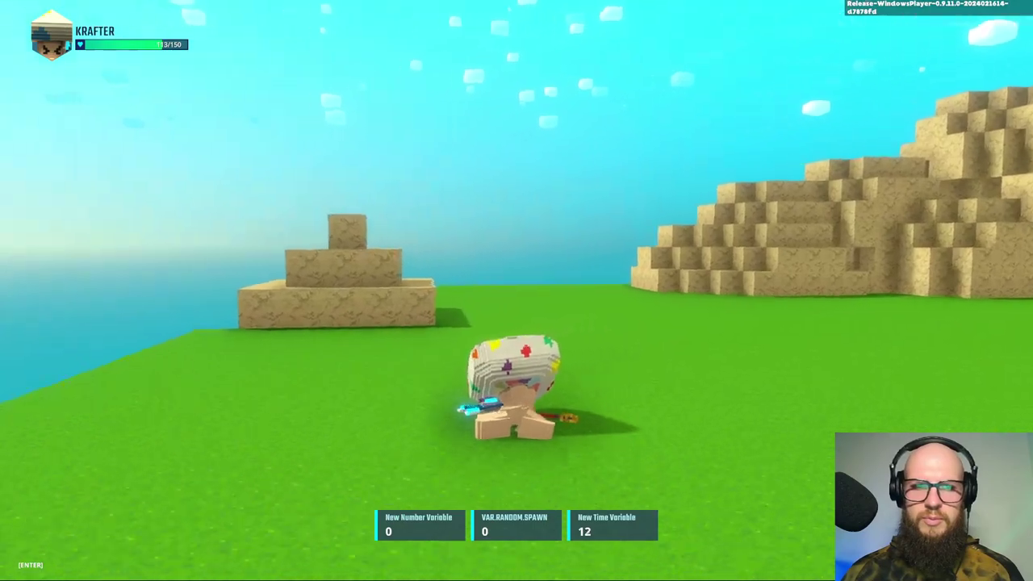
pyautogui.press('w')
pyautogui.press('space')
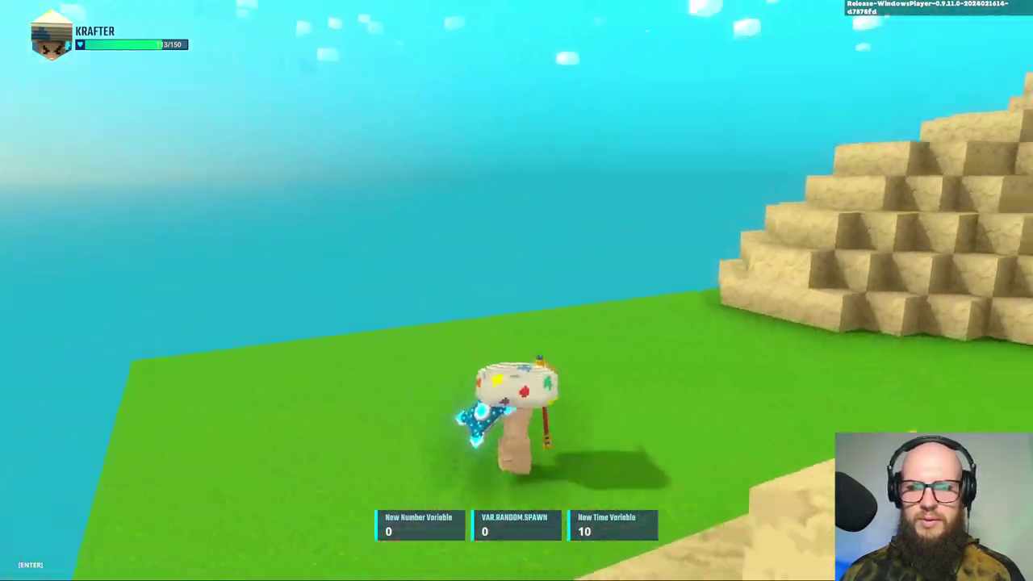
pyautogui.press('w')
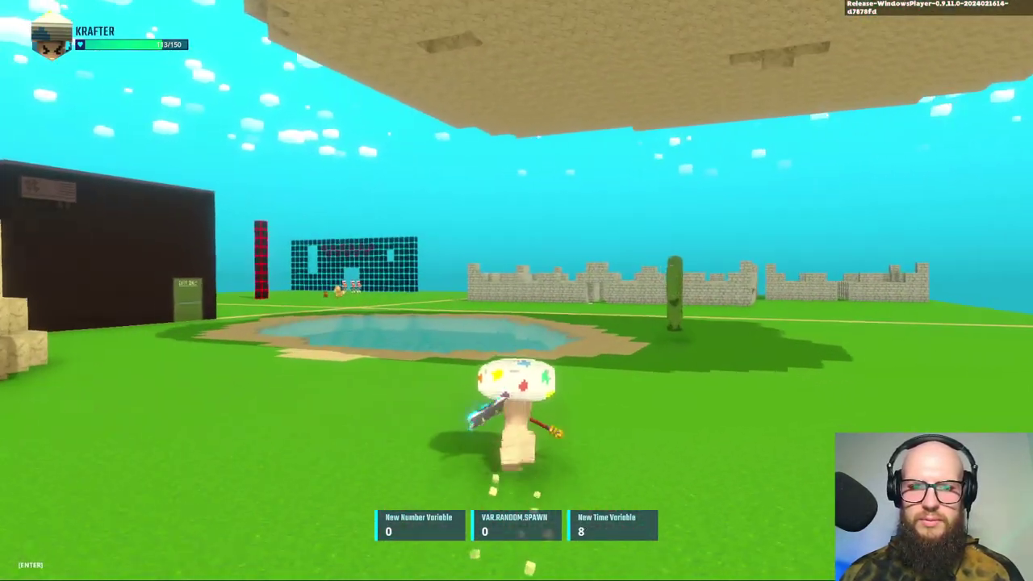
pyautogui.press('w')
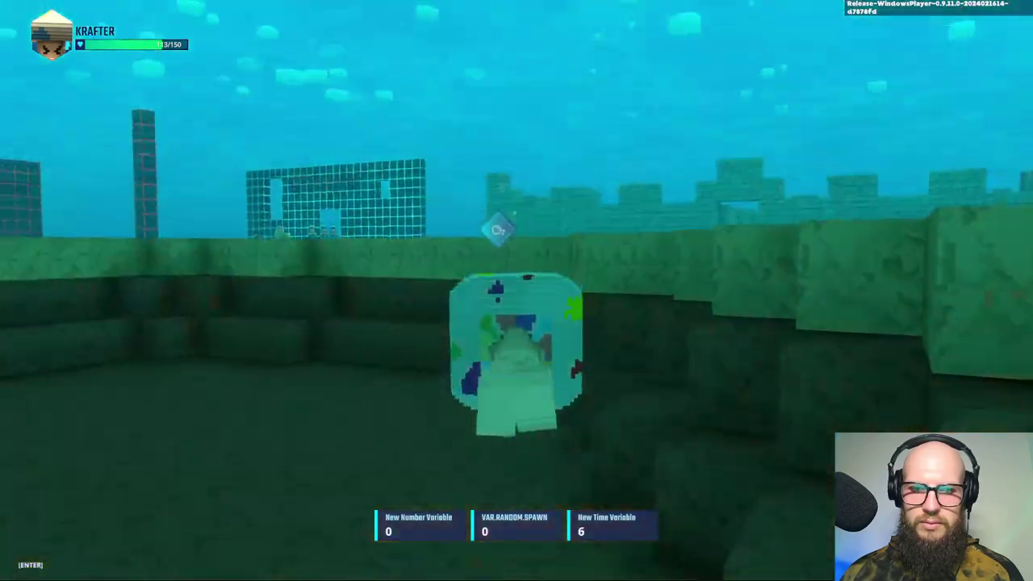
pyautogui.press('w')
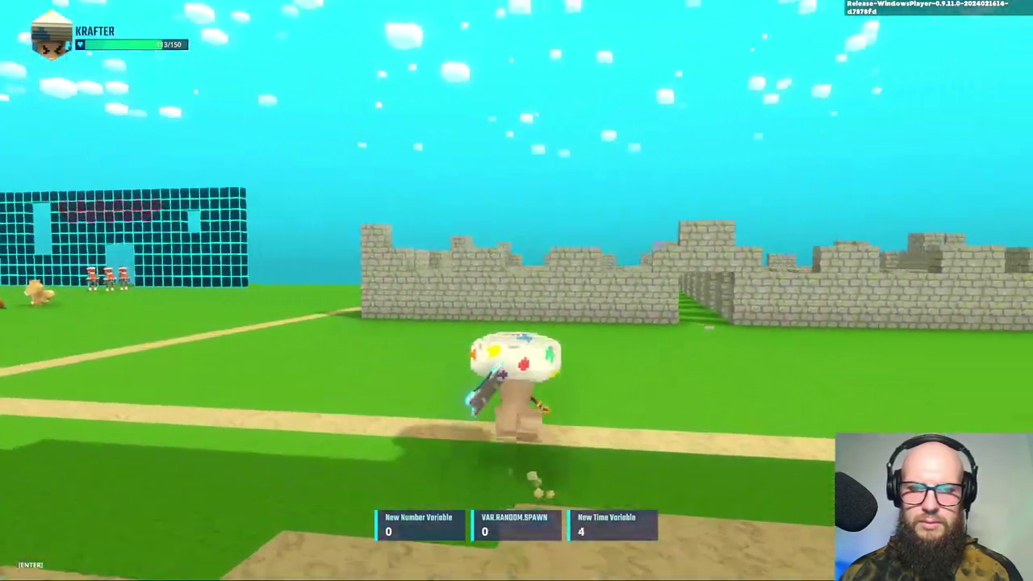
pyautogui.press('w')
pyautogui.press('w')
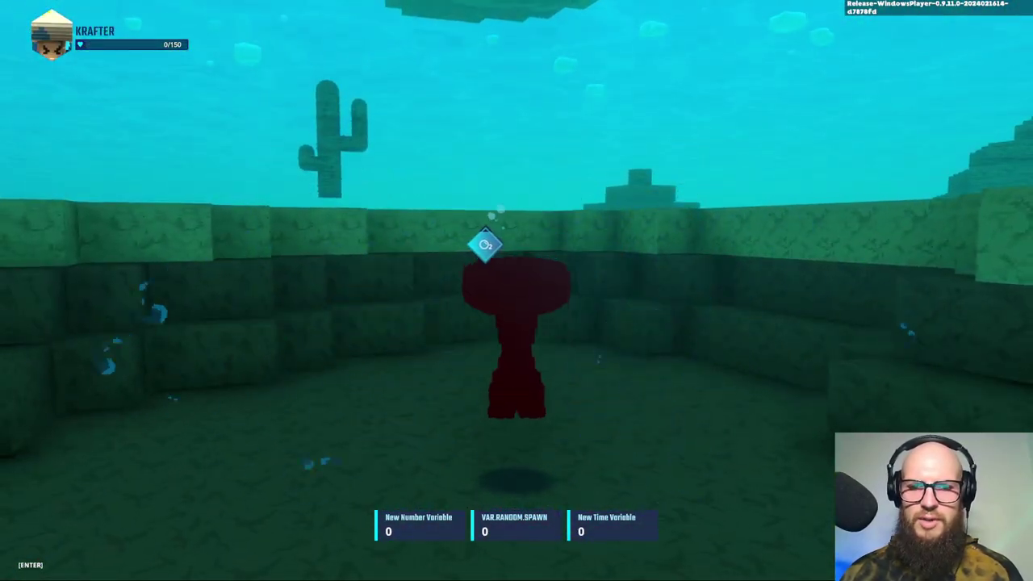
# Run past the maze levers after the respawn and end the playtest
pyautogui.press('w')
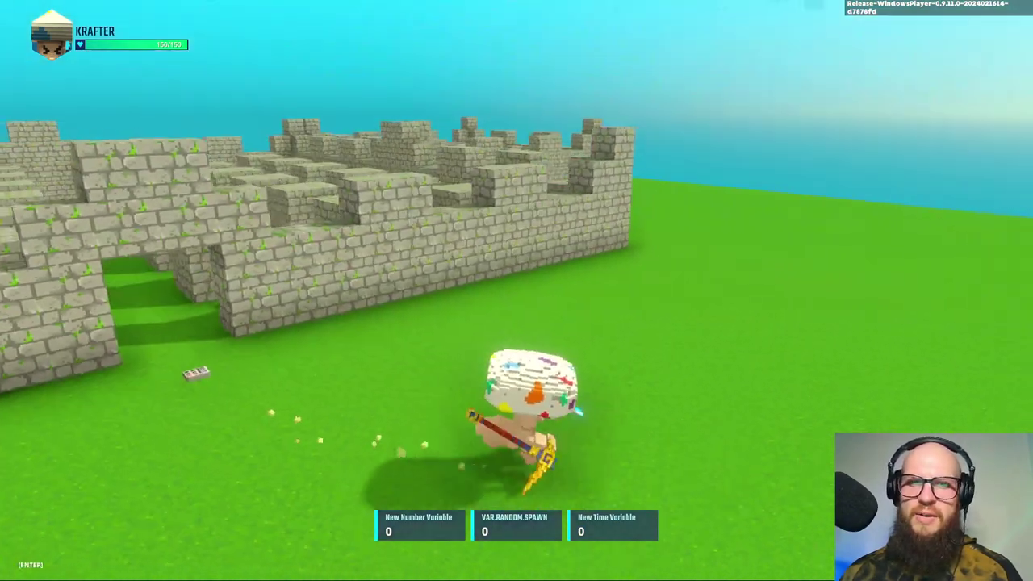
pyautogui.press('w')
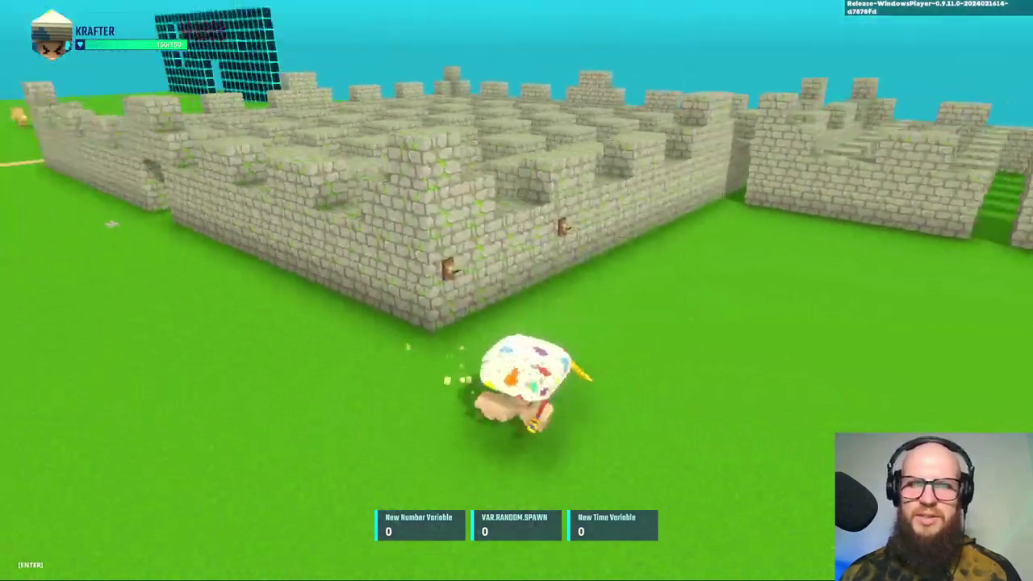
pyautogui.press('w')
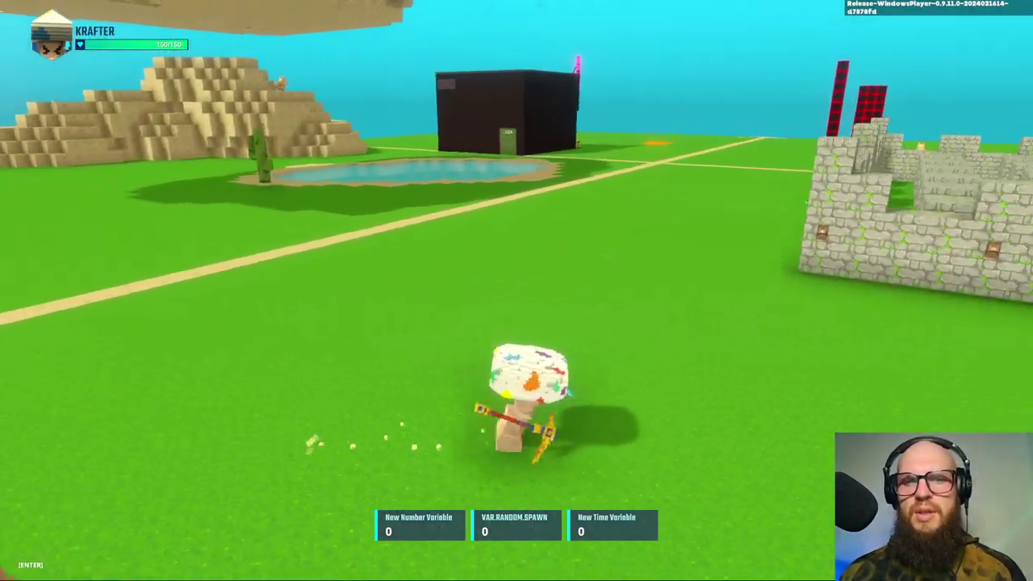
pyautogui.press('a')
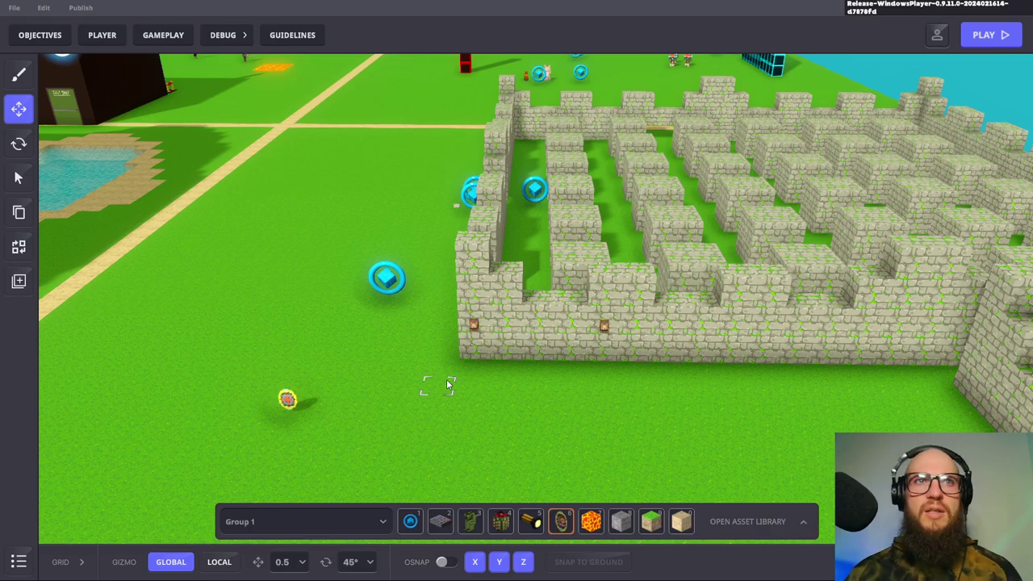
# Turn the level's quests on and set the YUR GONNA DIE quest's type to Wait For Message
pyautogui.click(40, 35)
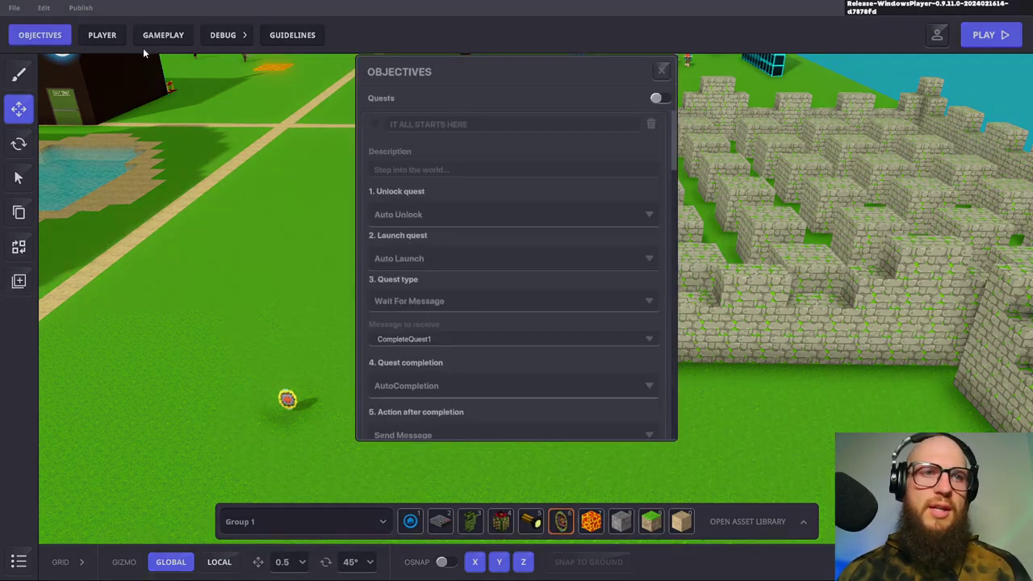
pyautogui.click(656, 98)
pyautogui.scroll(-15, 547, 195)
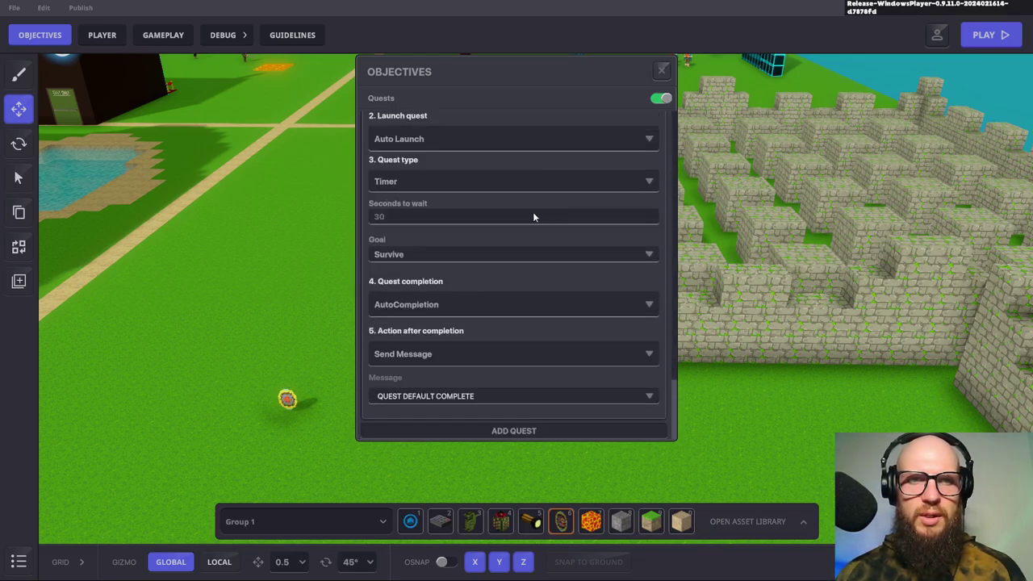
pyautogui.scroll(3, 545, 252)
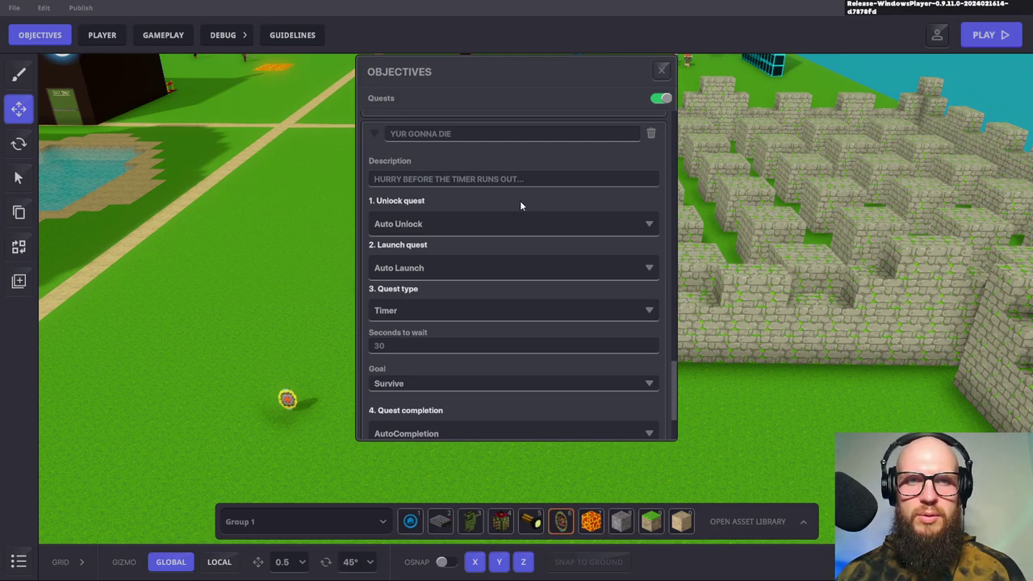
pyautogui.scroll(-2, 520, 206)
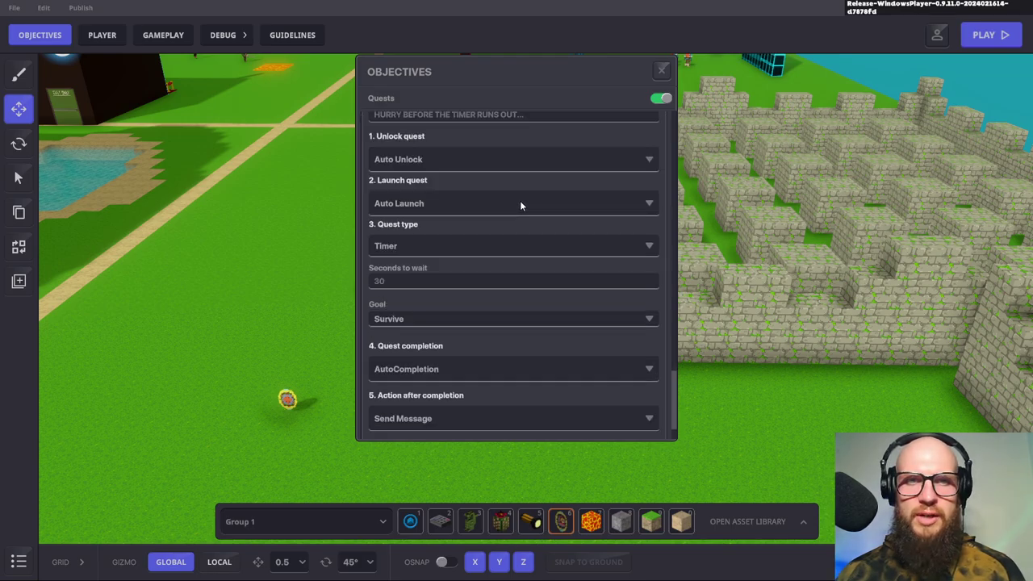
pyautogui.click(649, 246)
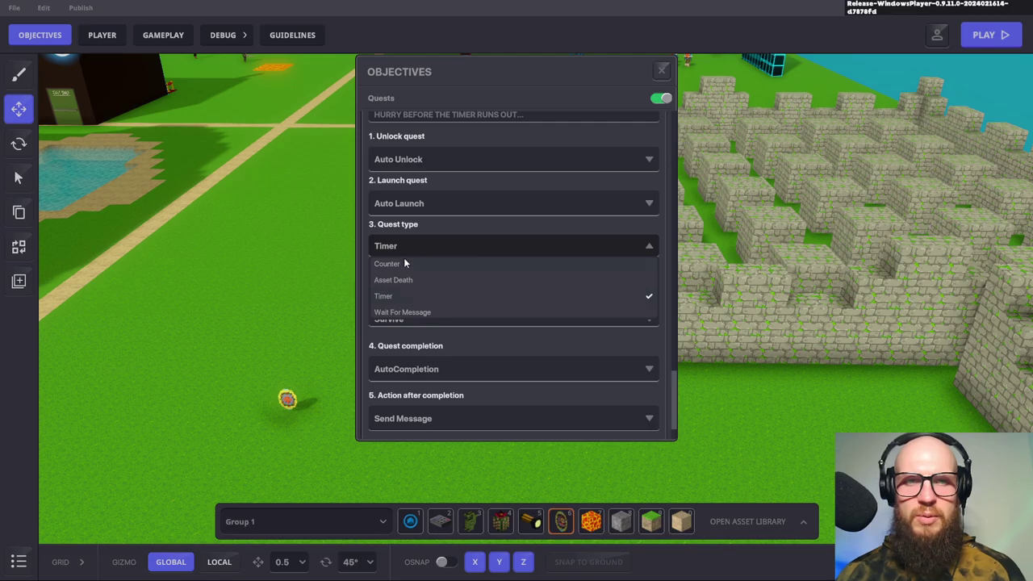
pyautogui.click(426, 314)
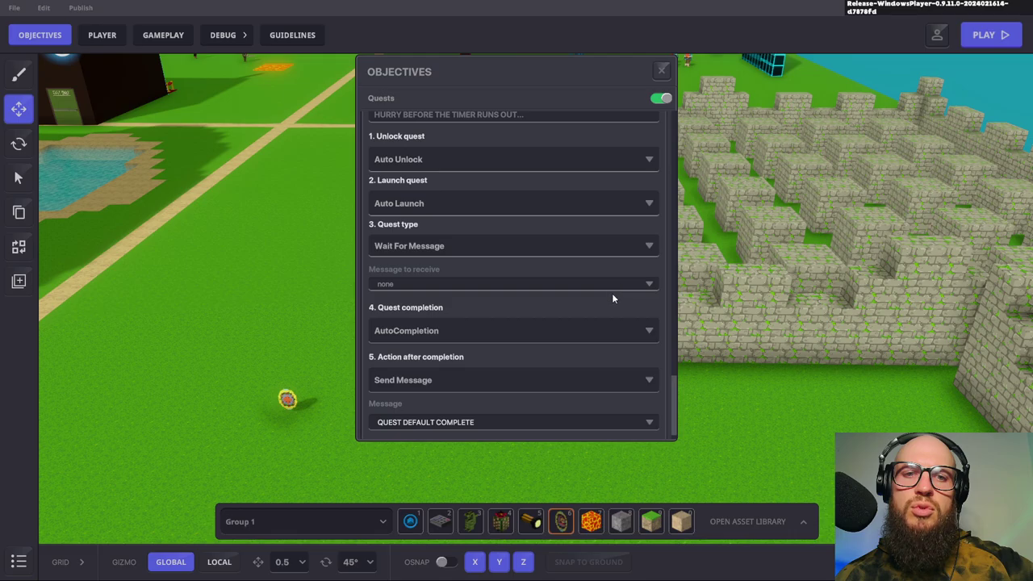
# Set the YUR GONNA DIE quest's message to receive to START.TIMER
pyautogui.scroll(-1, 613, 301)
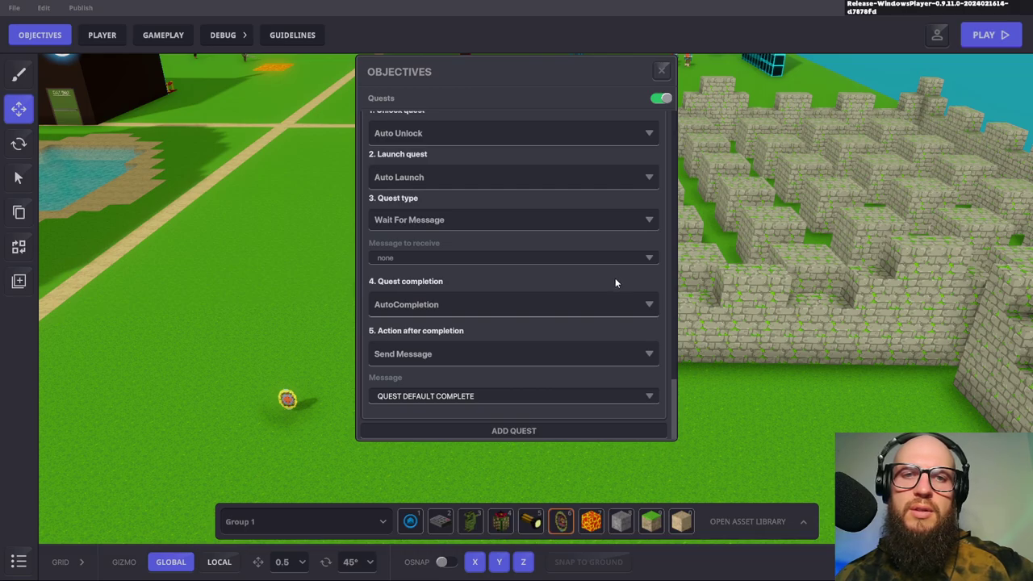
pyautogui.scroll(5, 613, 282)
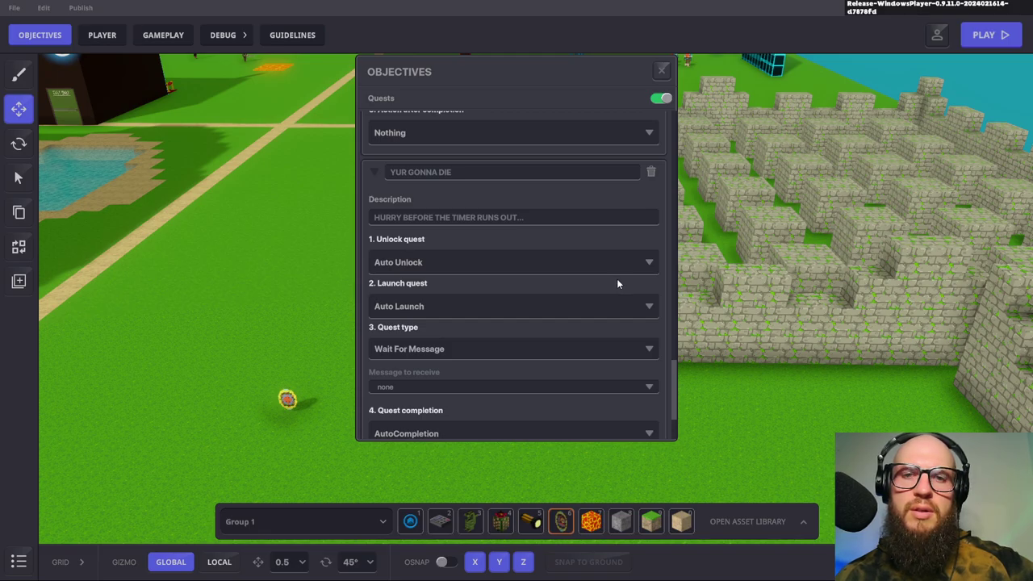
pyautogui.scroll(-3, 615, 284)
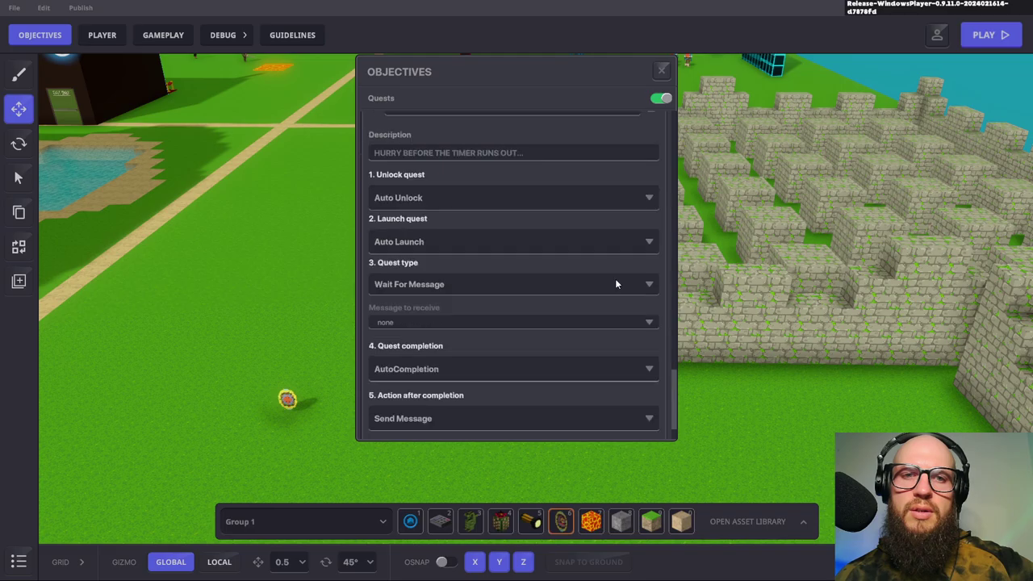
pyautogui.click(529, 323)
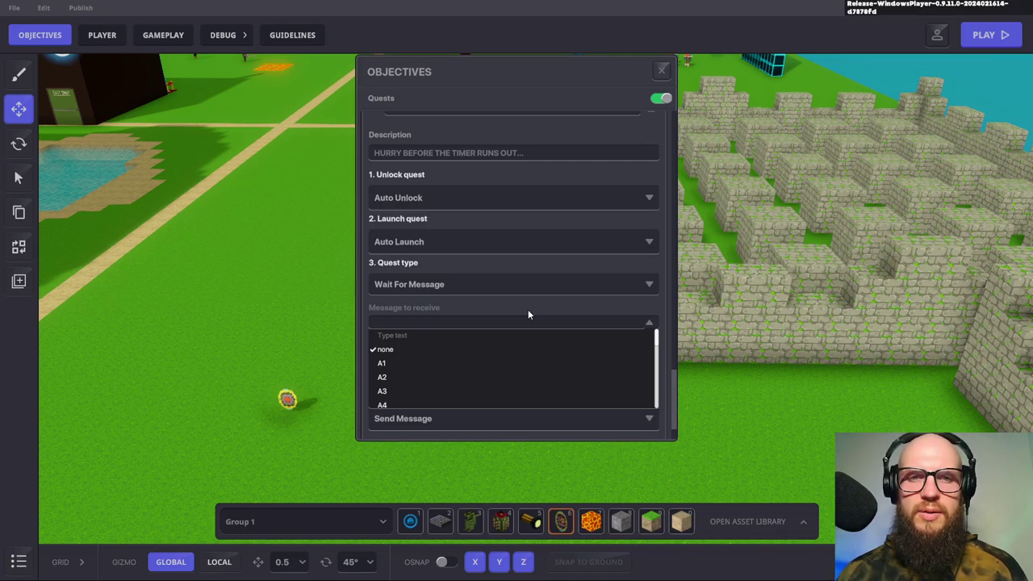
pyautogui.write('STAR')
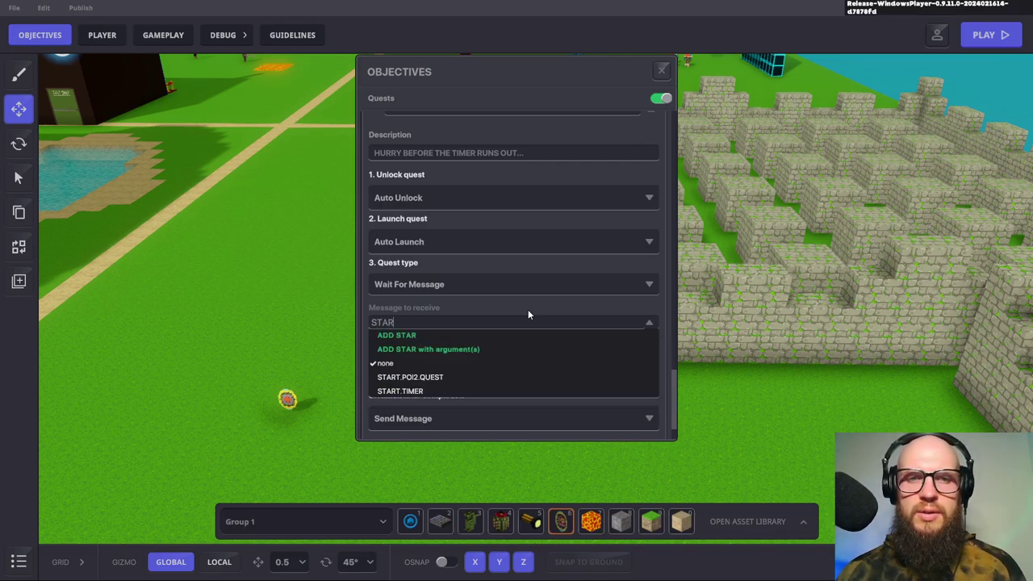
pyautogui.click(422, 390)
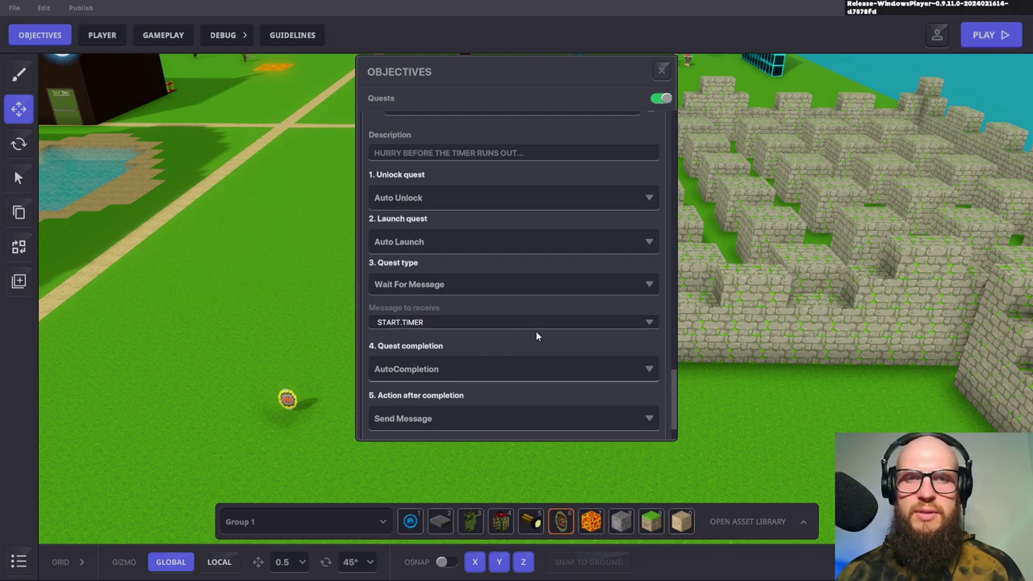
# Make the YUR GONNA DIE quest's unlock require the START.TIMER message
pyautogui.click(646, 204)
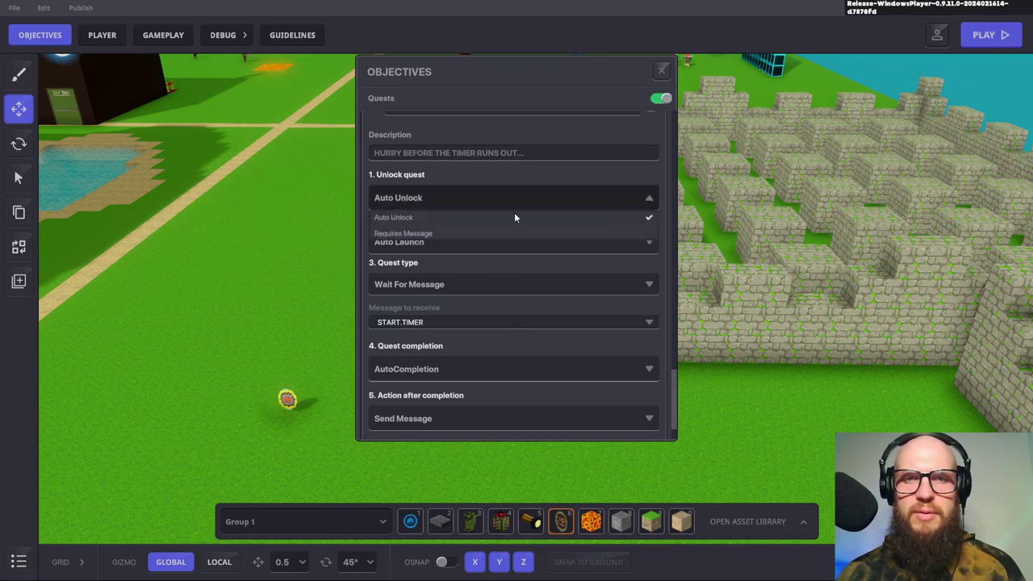
pyautogui.click(428, 233)
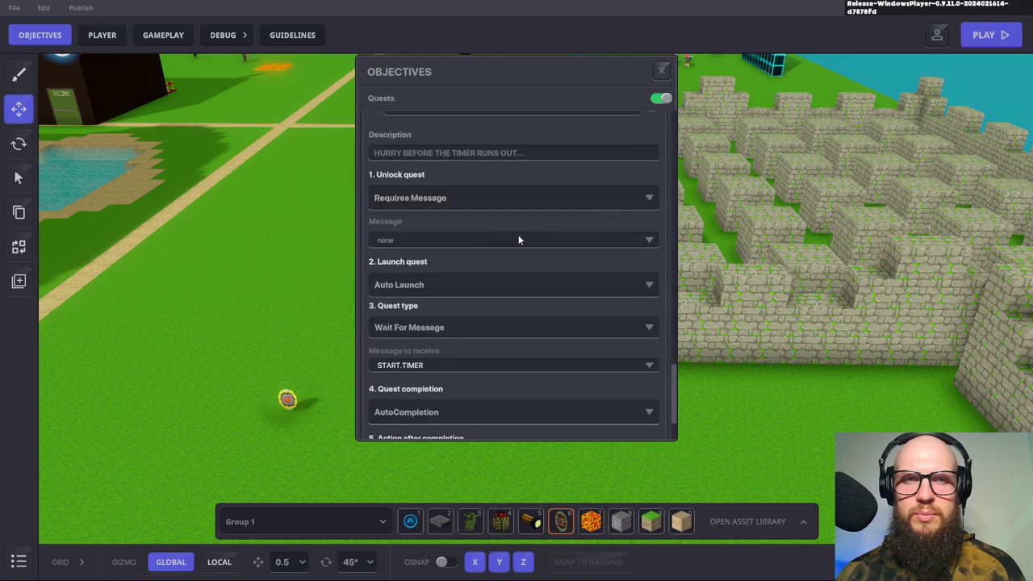
pyautogui.click(647, 243)
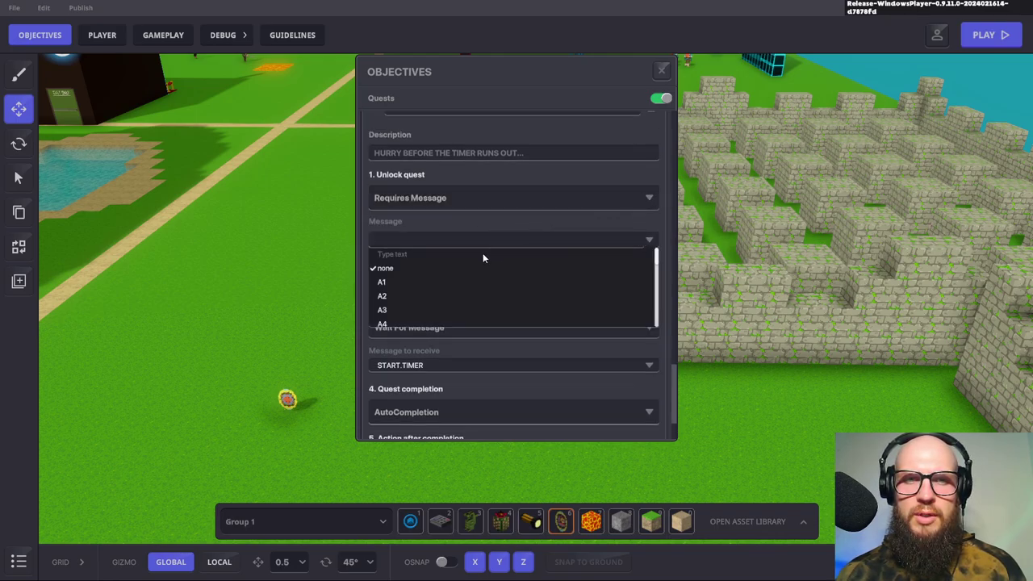
pyautogui.write('START')
pyautogui.click(425, 312)
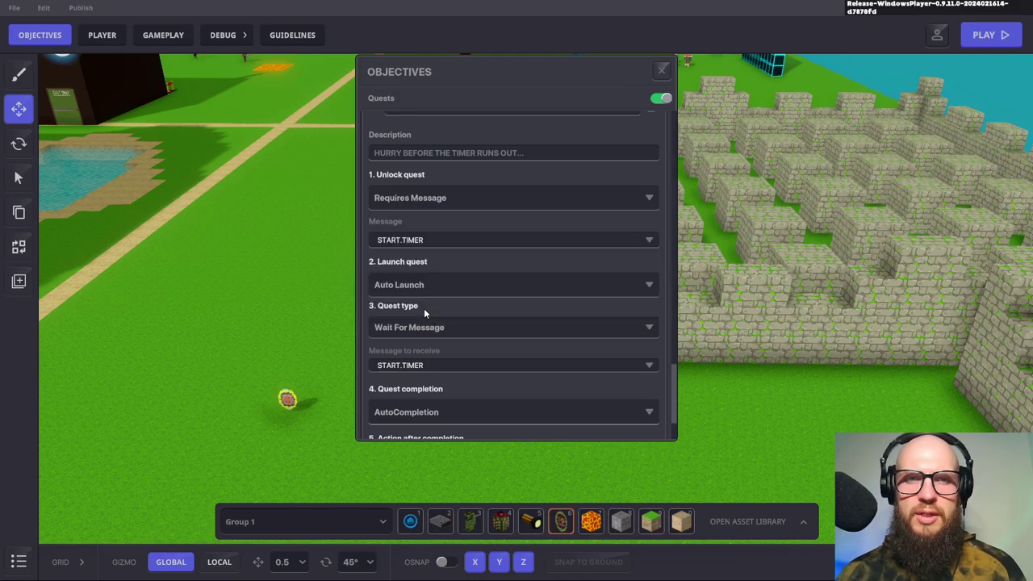
pyautogui.scroll(-2, 459, 281)
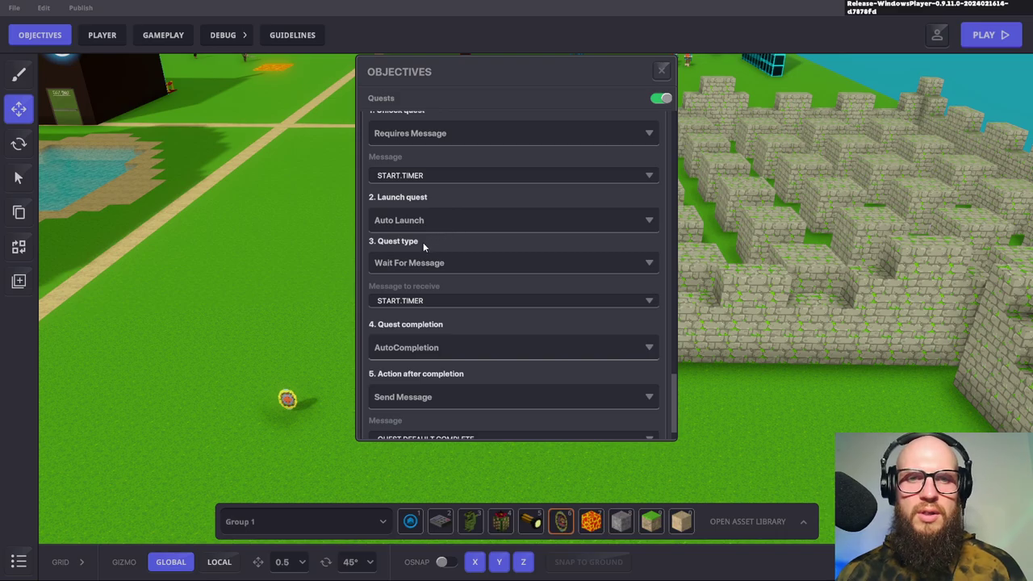
pyautogui.click(649, 263)
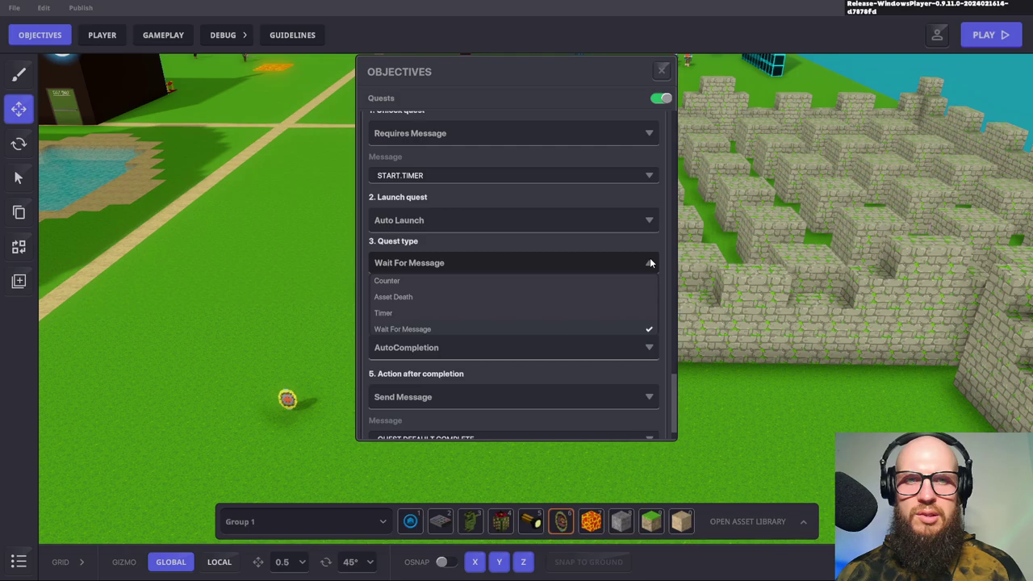
pyautogui.click(651, 263)
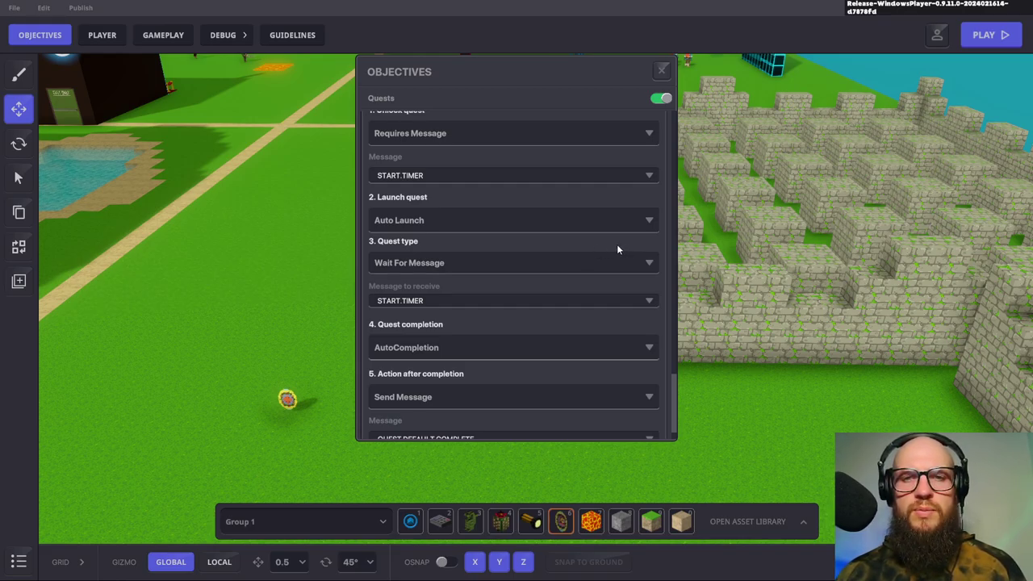
pyautogui.click(649, 220)
pyautogui.click(643, 225)
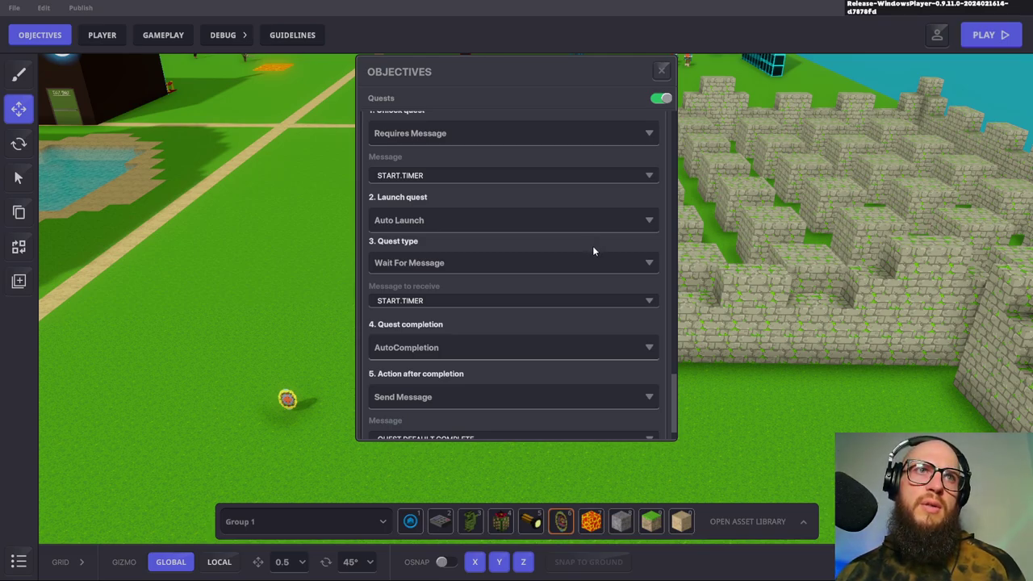
# Set the YUR GONNA DIE quest's completion to RequiresMessage and close the objectives
pyautogui.scroll(-2, 570, 269)
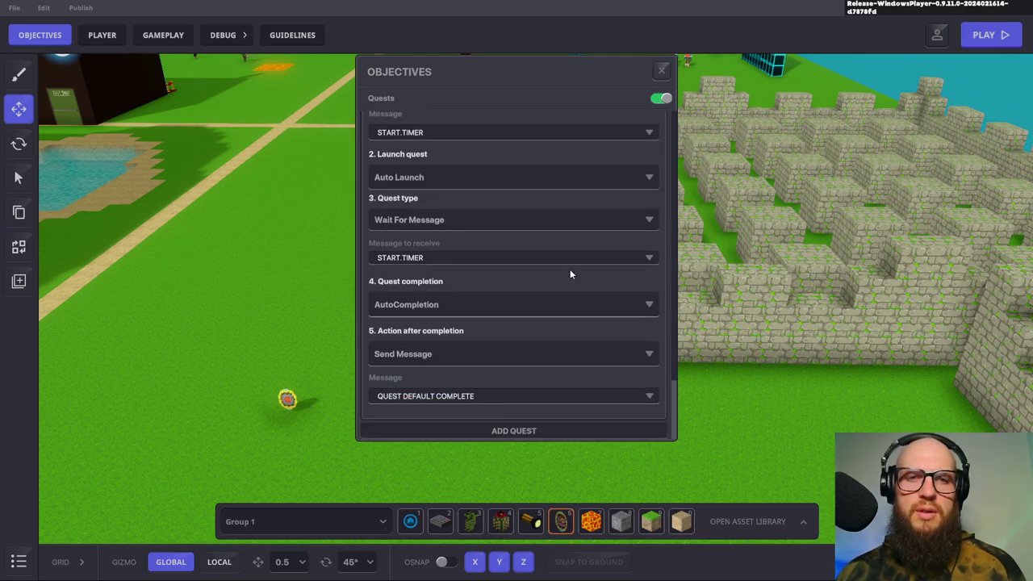
pyautogui.click(635, 303)
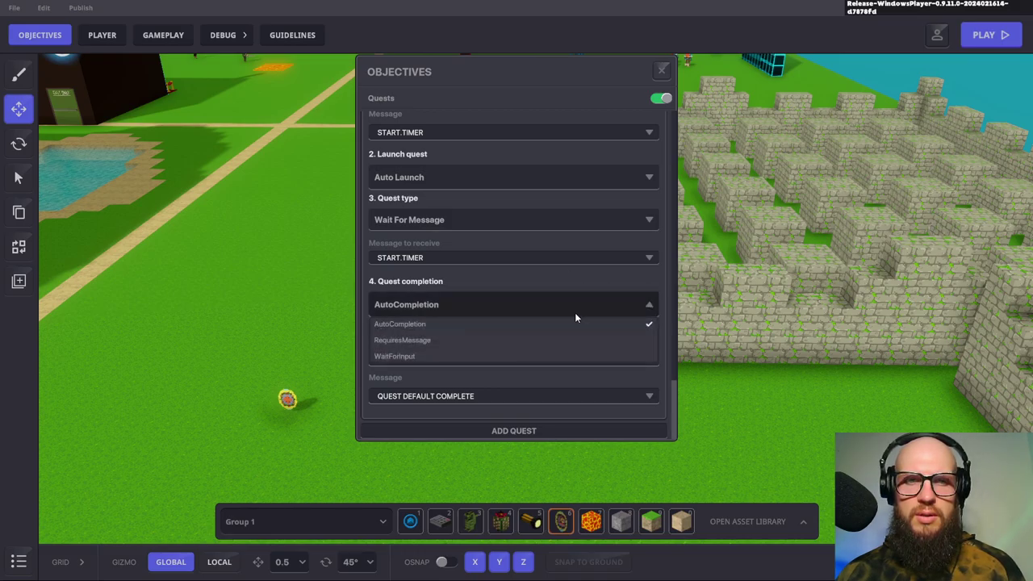
pyautogui.click(420, 339)
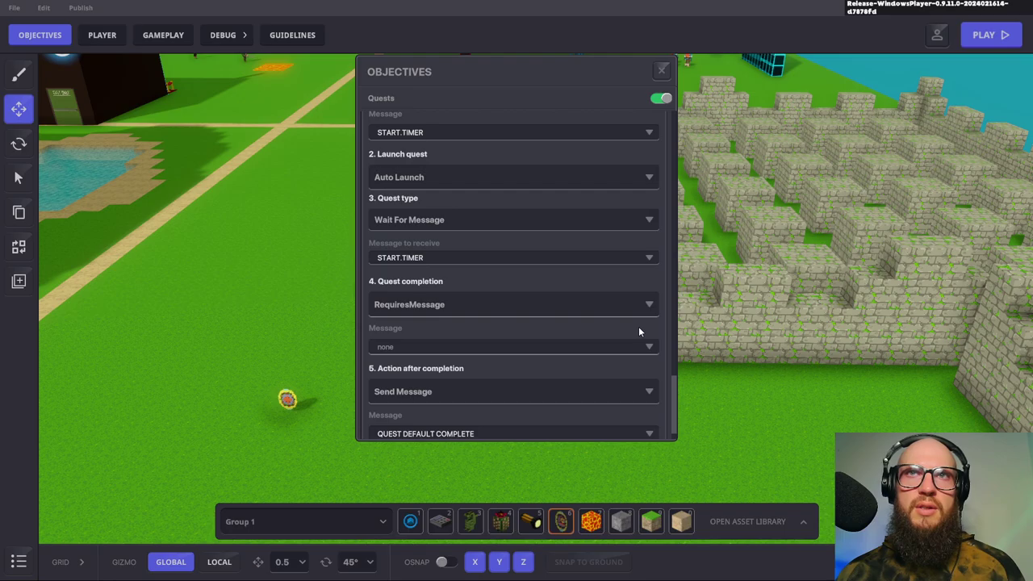
pyautogui.scroll(2, 488, 202)
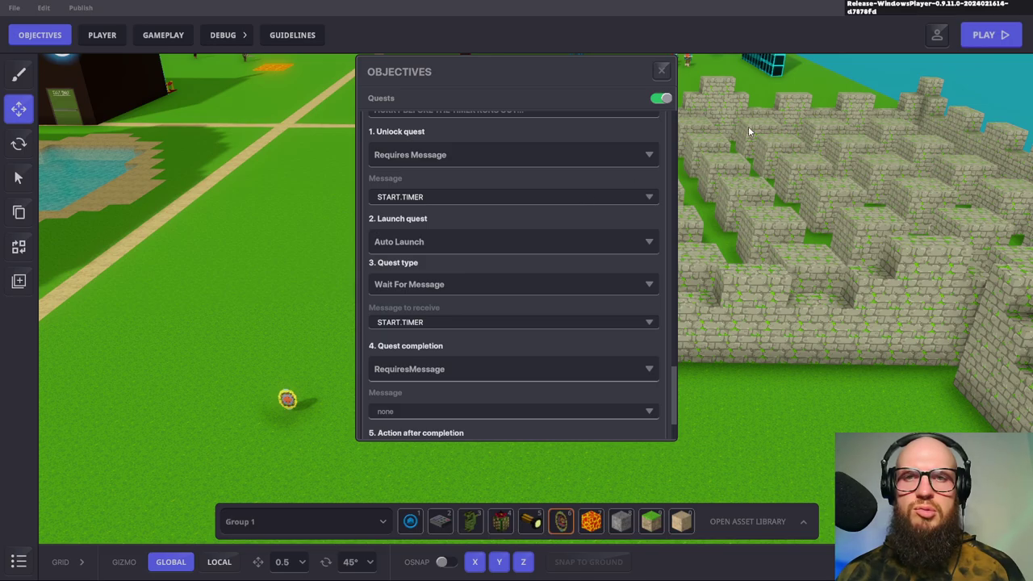
pyautogui.click(662, 70)
# Check the message sent by the timer lever on the maze wall and the Start timer and ADD TIME game rules
pyautogui.click(611, 345)
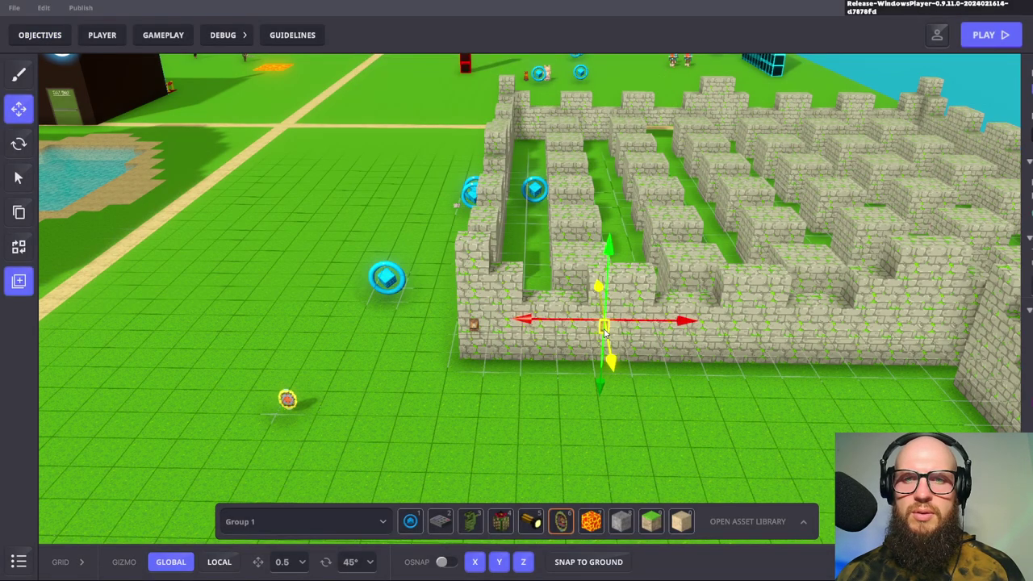
pyautogui.scroll(-2, 964, 404)
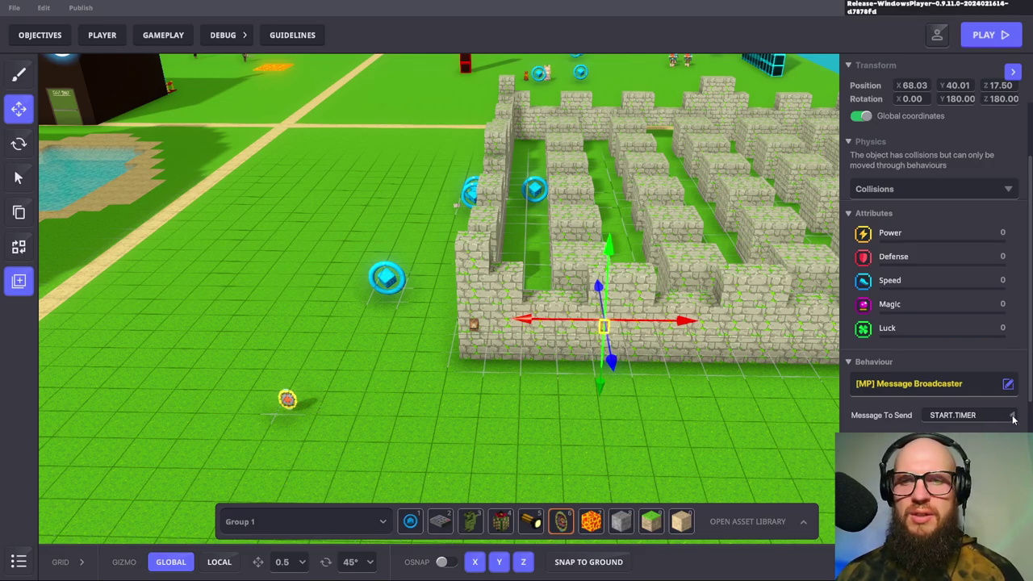
pyautogui.click(172, 35)
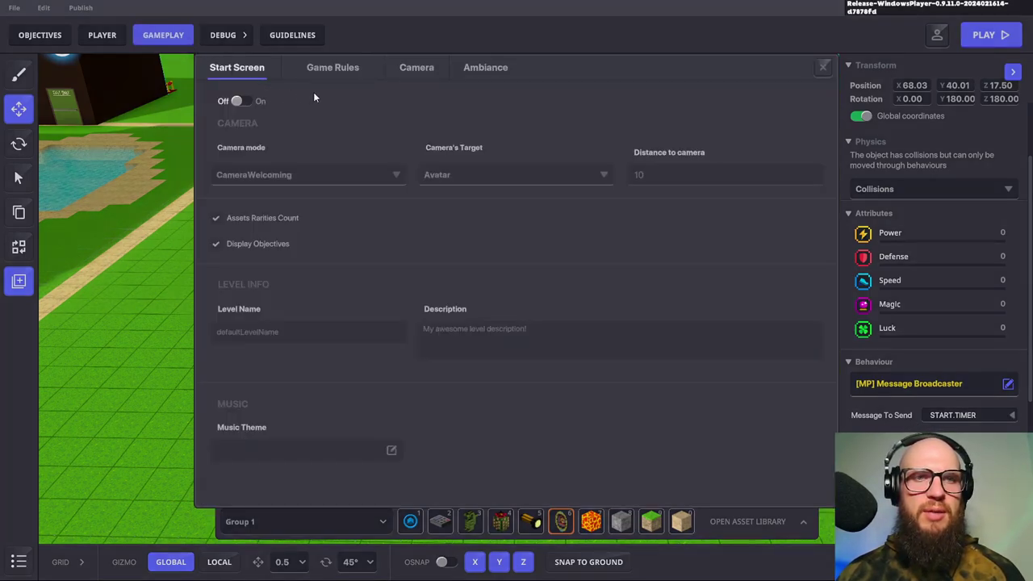
pyautogui.click(360, 67)
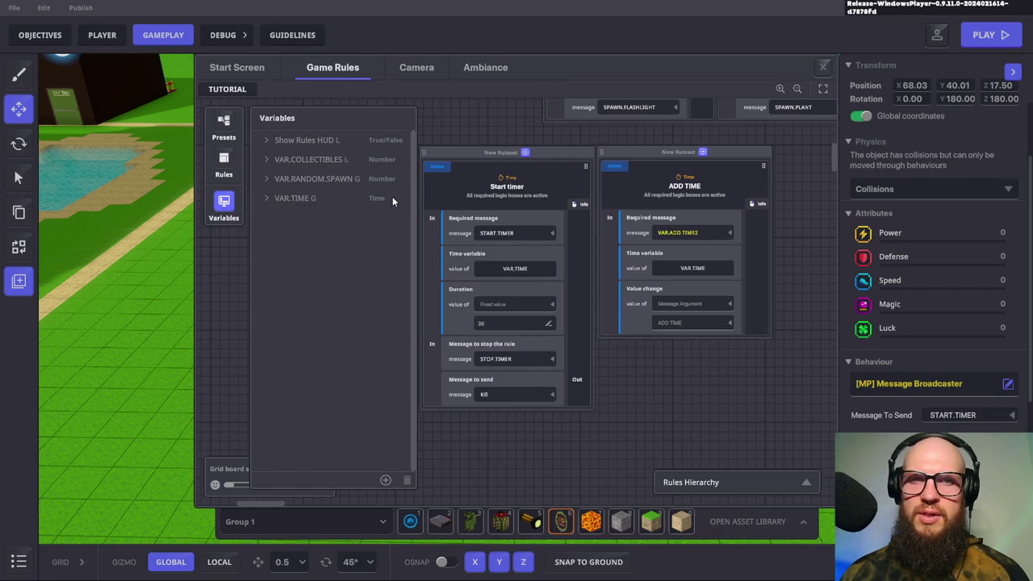
pyautogui.click(823, 67)
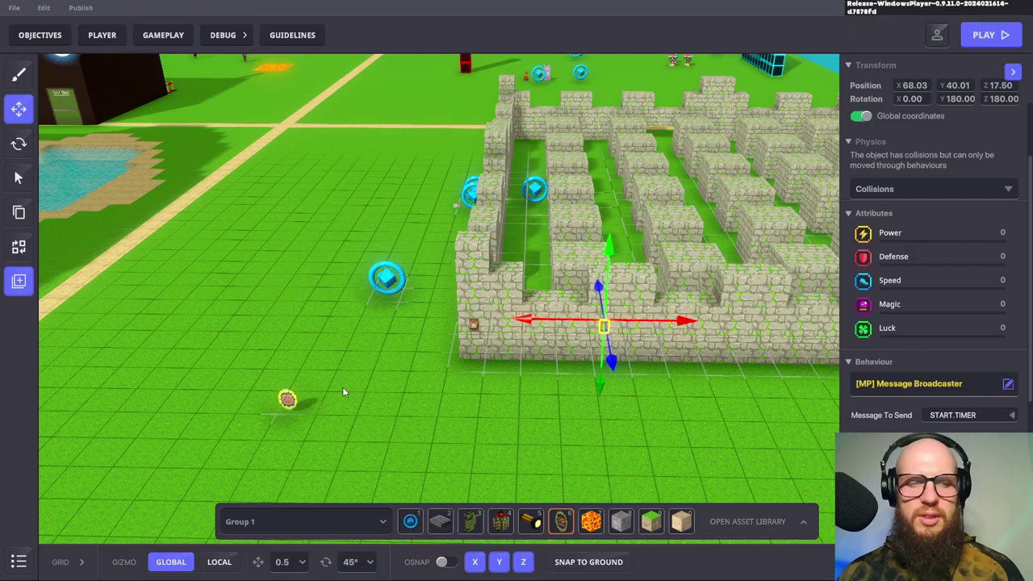
# Playtest the level, running to the maze wall's levers to test the quest's unlock, and return to the editor
pyautogui.press('F5')
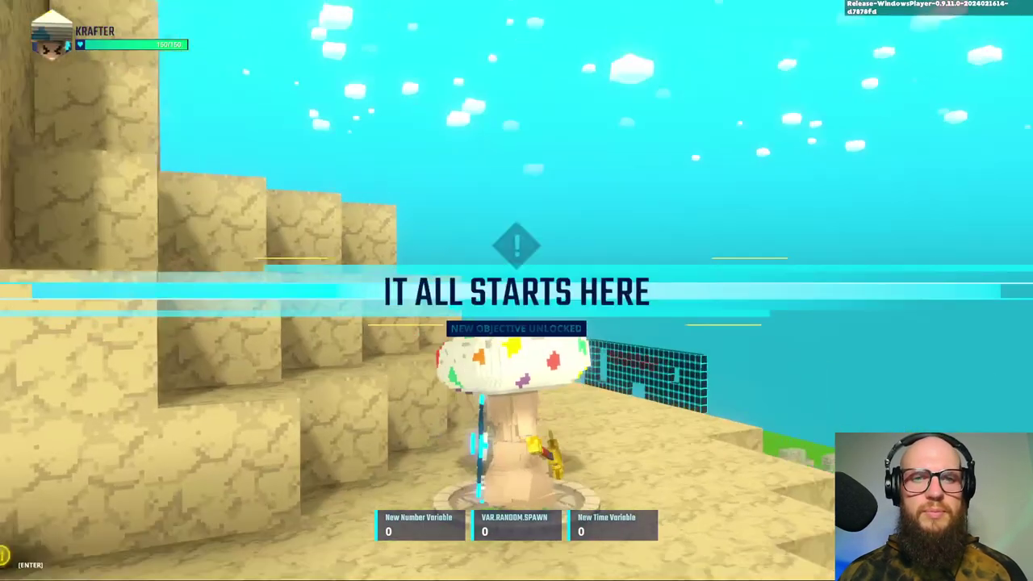
pyautogui.press('w')
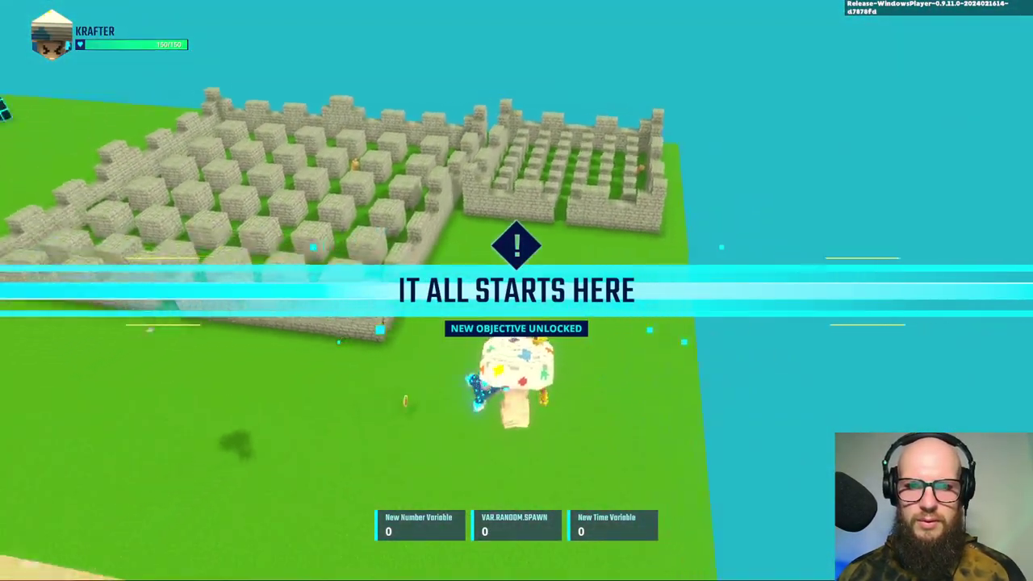
pyautogui.press('w')
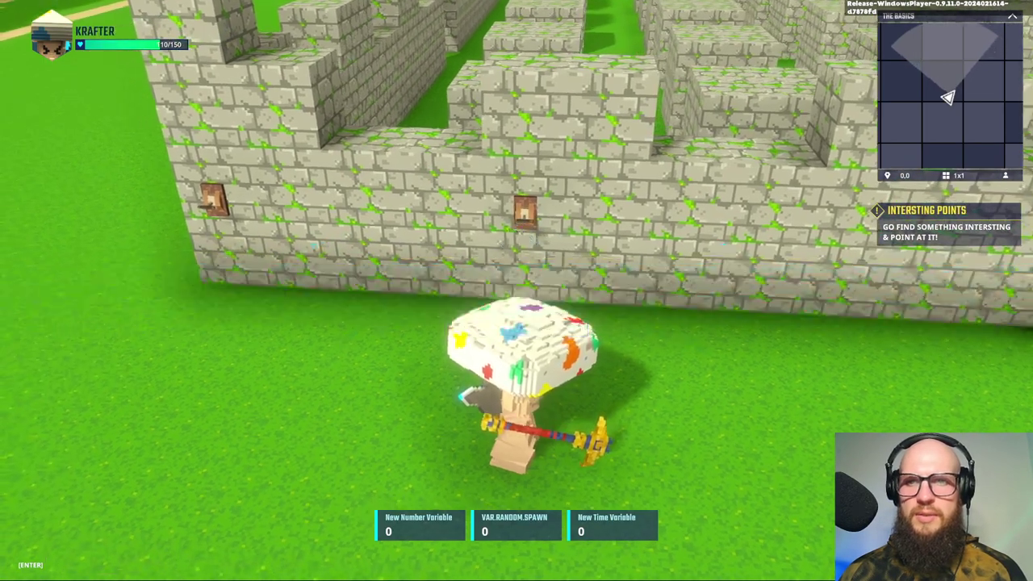
pyautogui.press('w')
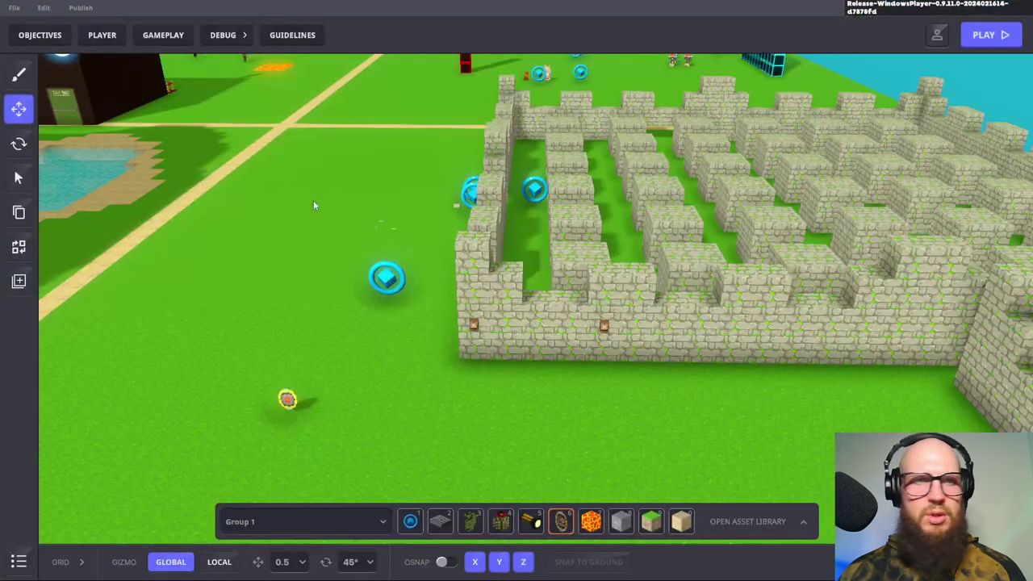
# Reset the YUR GONNA DIE quest's message to receive to none and close the objectives
pyautogui.click(40, 34)
pyautogui.scroll(-5, 509, 250)
pyautogui.scroll(-5, 509, 246)
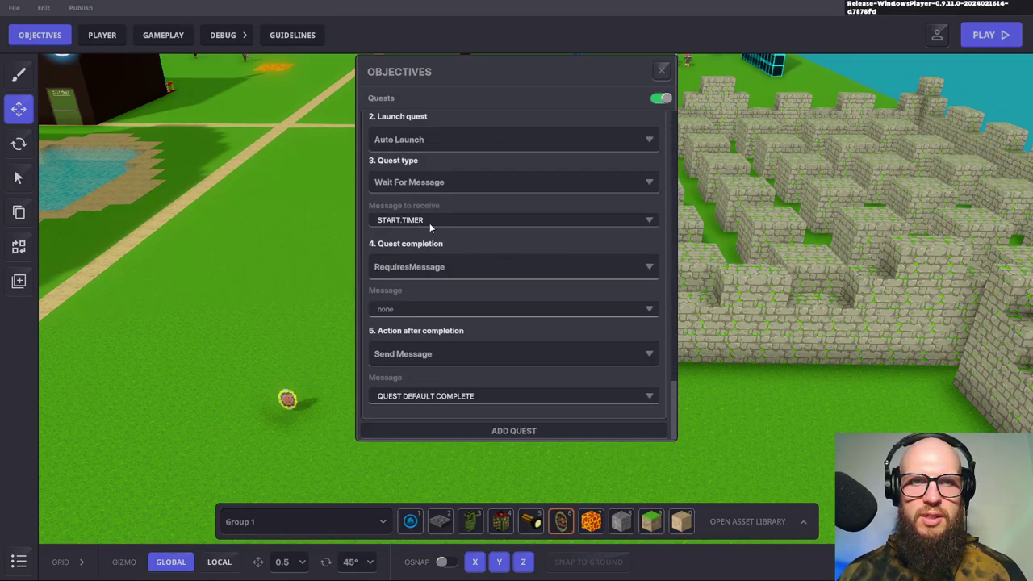
pyautogui.scroll(2, 452, 212)
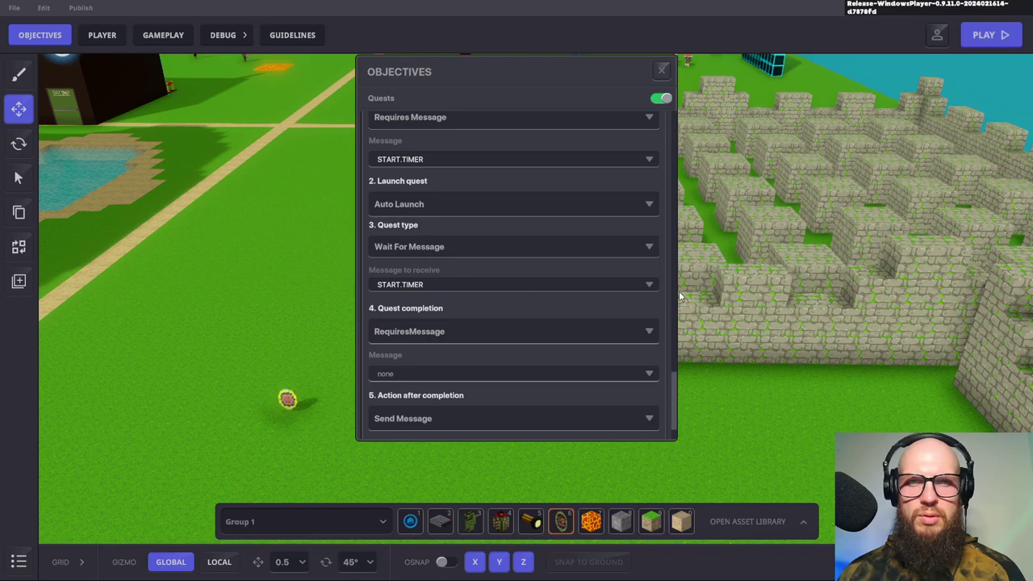
pyautogui.click(650, 285)
pyautogui.click(386, 313)
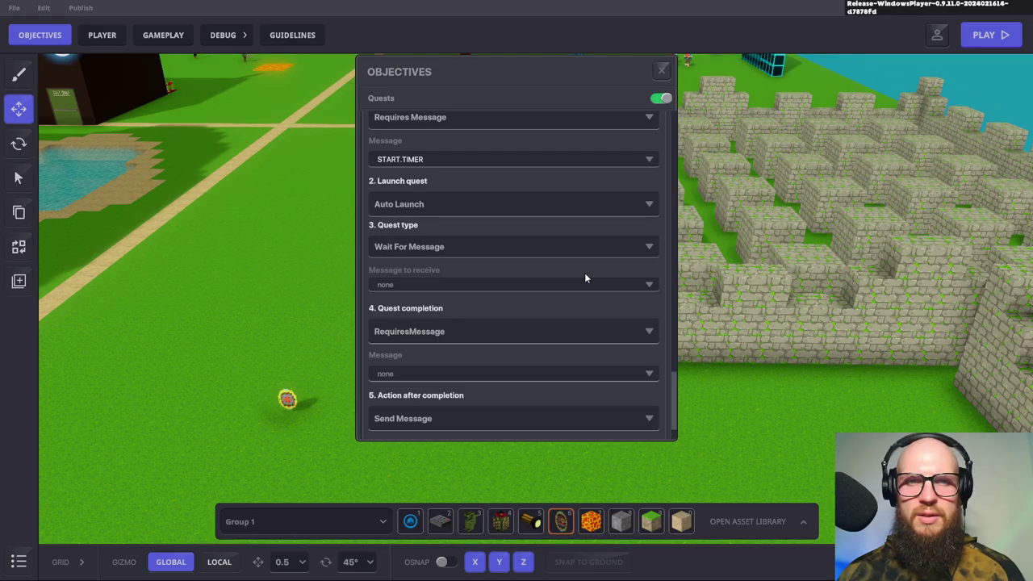
pyautogui.click(661, 70)
# Playtest the level again, start the timer at the maze wall's lever to test the quest, and end the playtest
pyautogui.hotkey('ctrl', 'p')
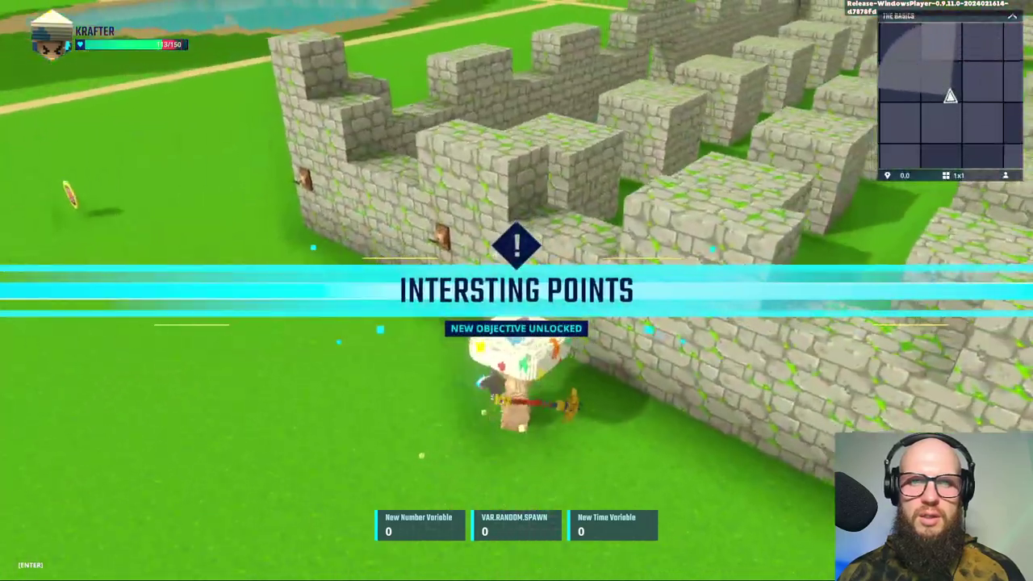
pyautogui.press('s')
pyautogui.press('s')
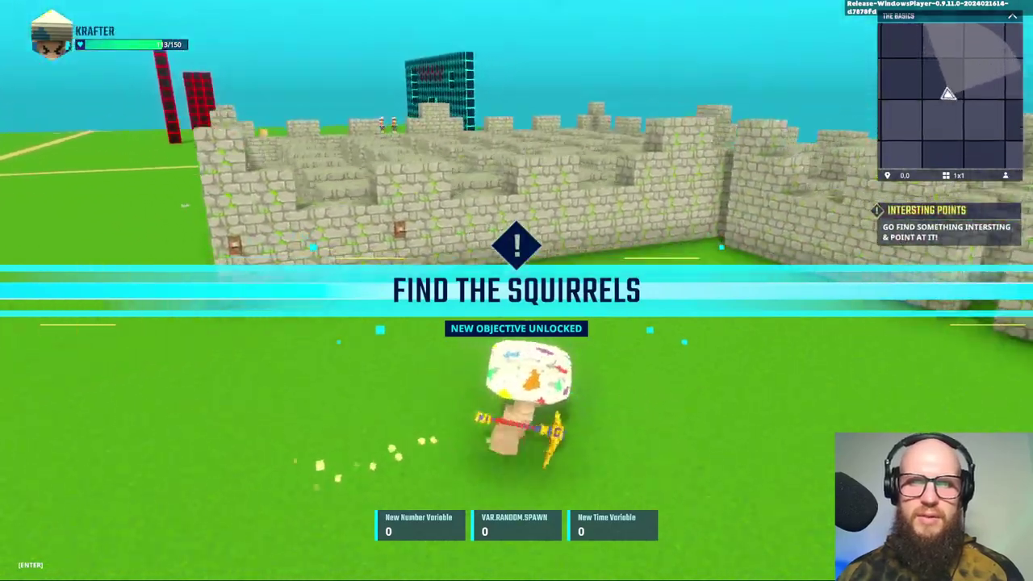
pyautogui.press('w')
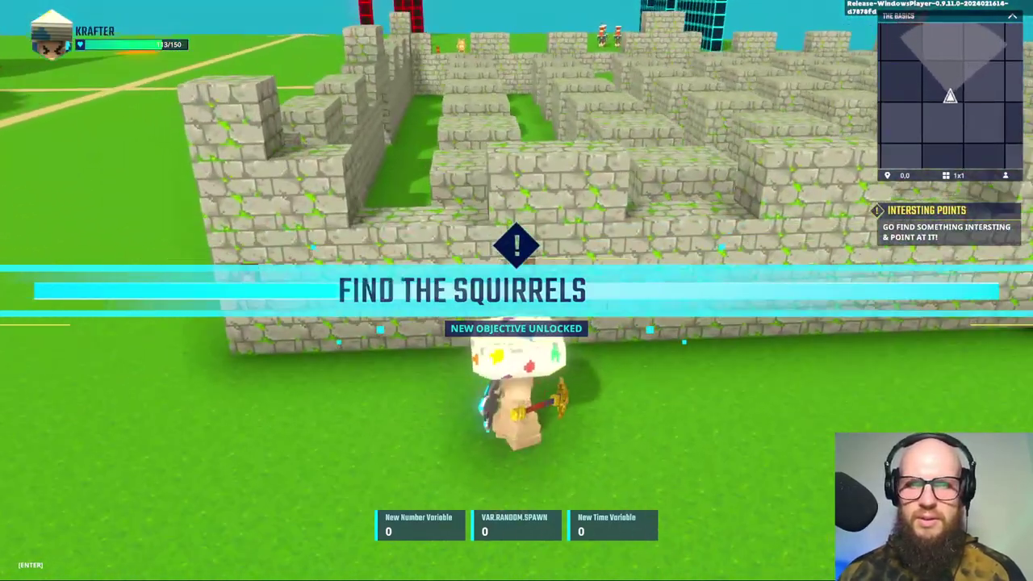
pyautogui.press('w')
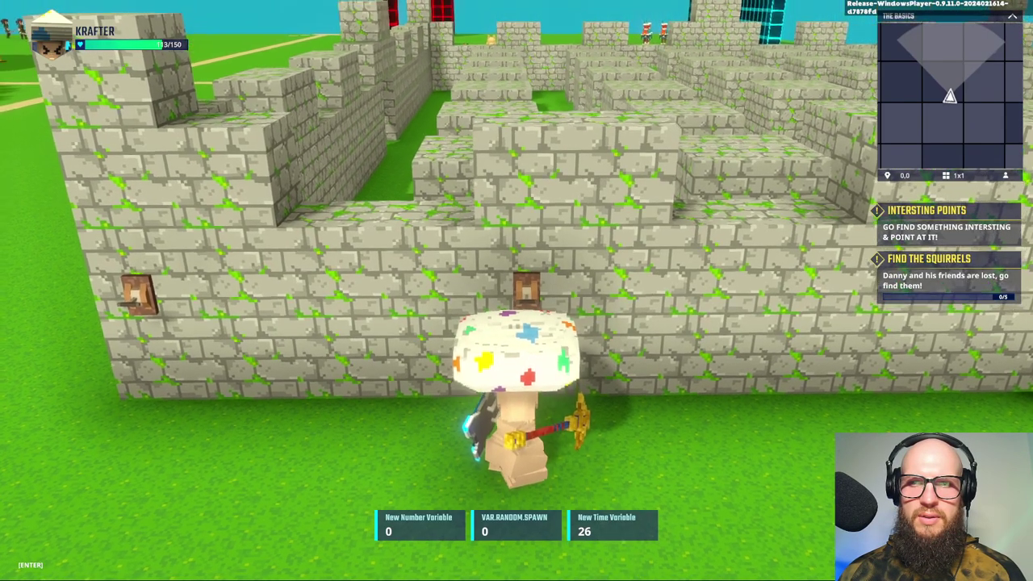
pyautogui.press('Escape')
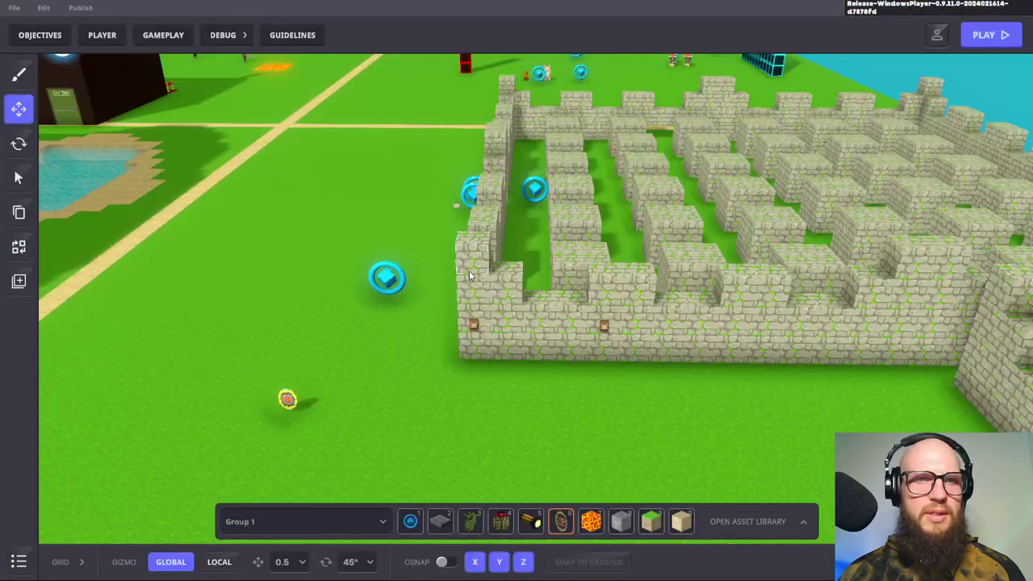
# Open the objectives, collapse the quests listed above YUR GONNA DIE, and expand the YUR GONNA DIE quest's settings
pyautogui.click(35, 37)
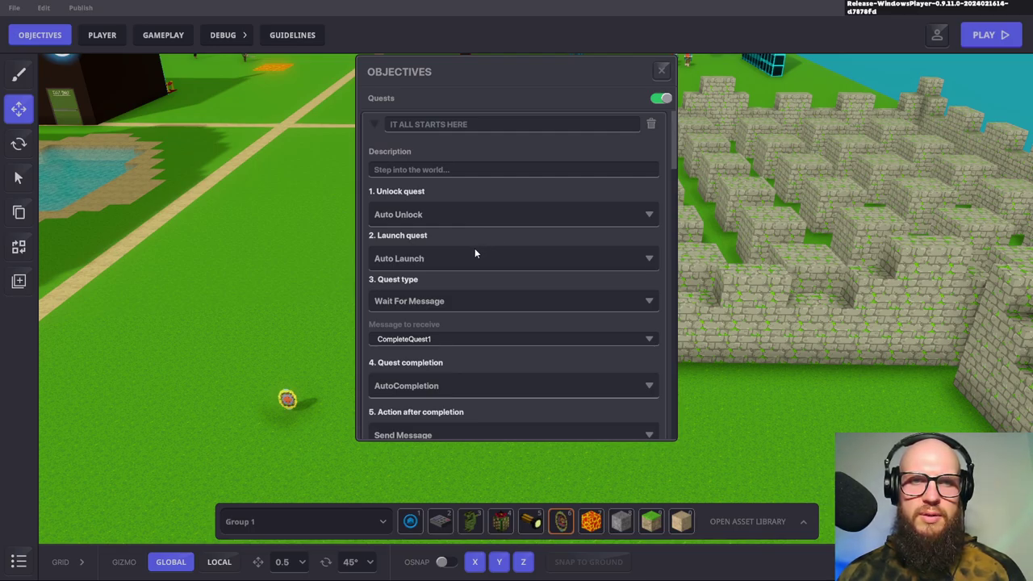
pyautogui.click(377, 123)
pyautogui.click(375, 153)
pyautogui.click(372, 183)
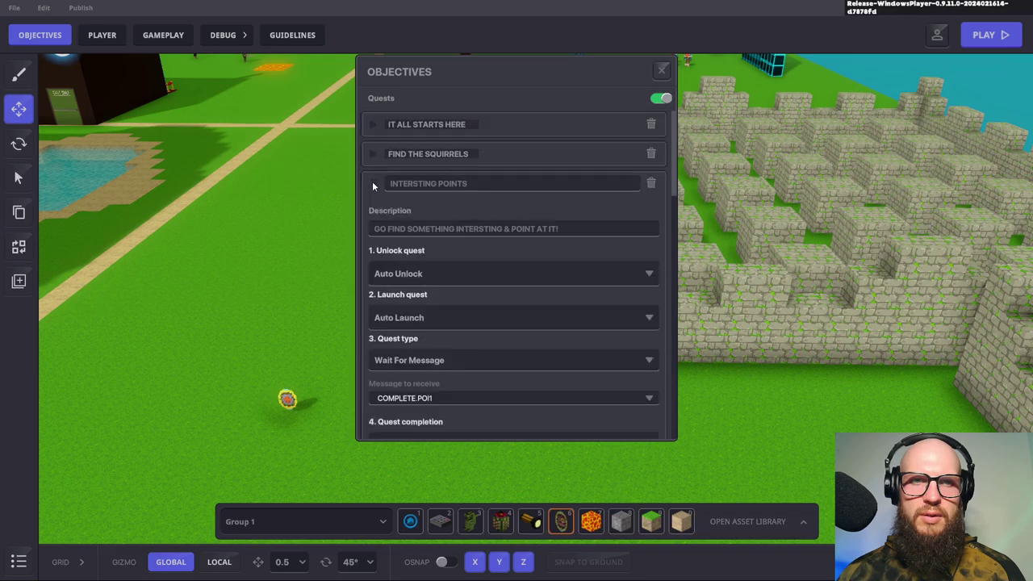
pyautogui.click(375, 213)
pyautogui.click(374, 213)
pyautogui.click(379, 243)
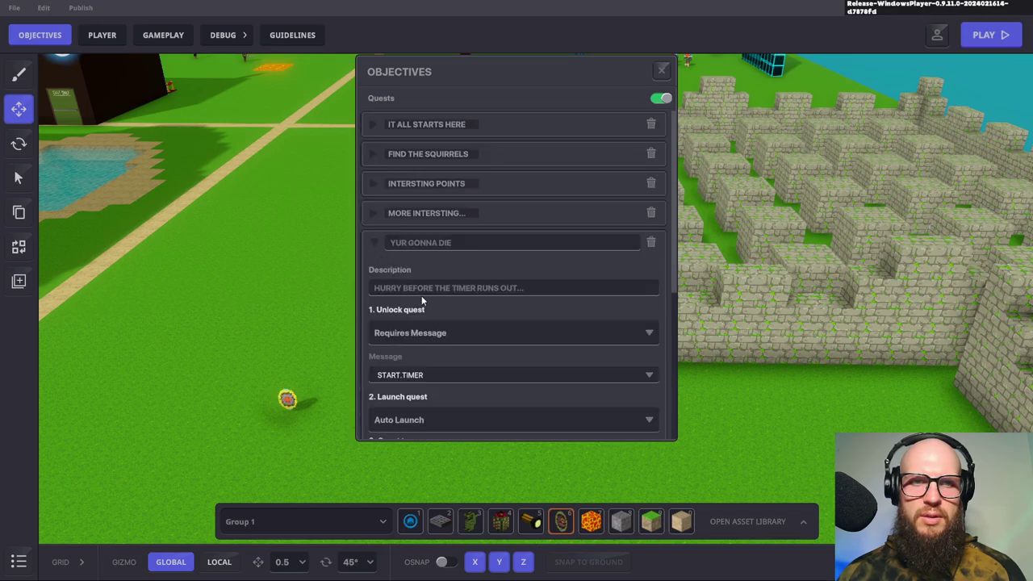
# Set the YUR GONNA DIE quest's launch to Requires Message with START.TIMER as the message
pyautogui.scroll(-2, 543, 321)
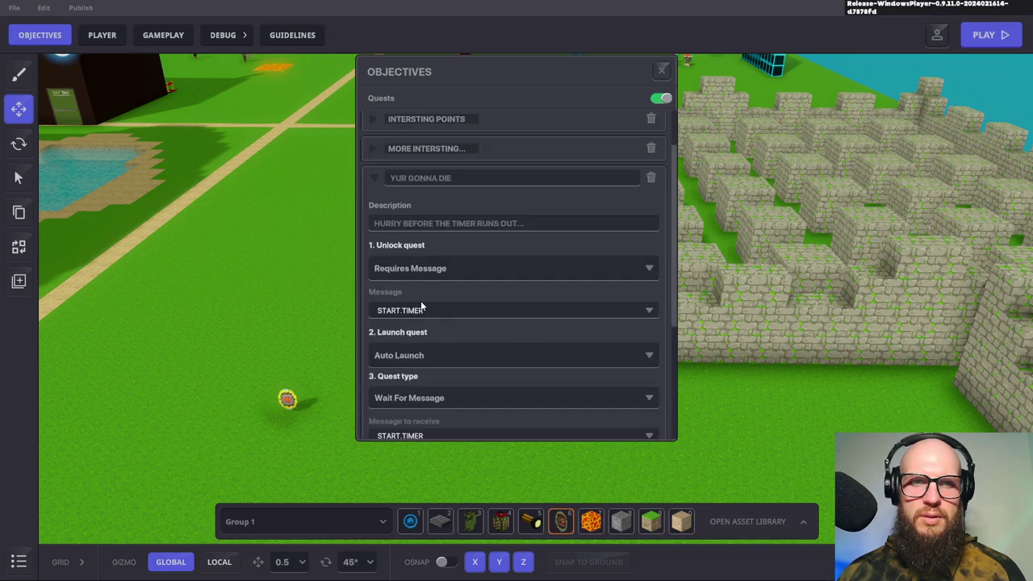
pyautogui.scroll(-1, 452, 305)
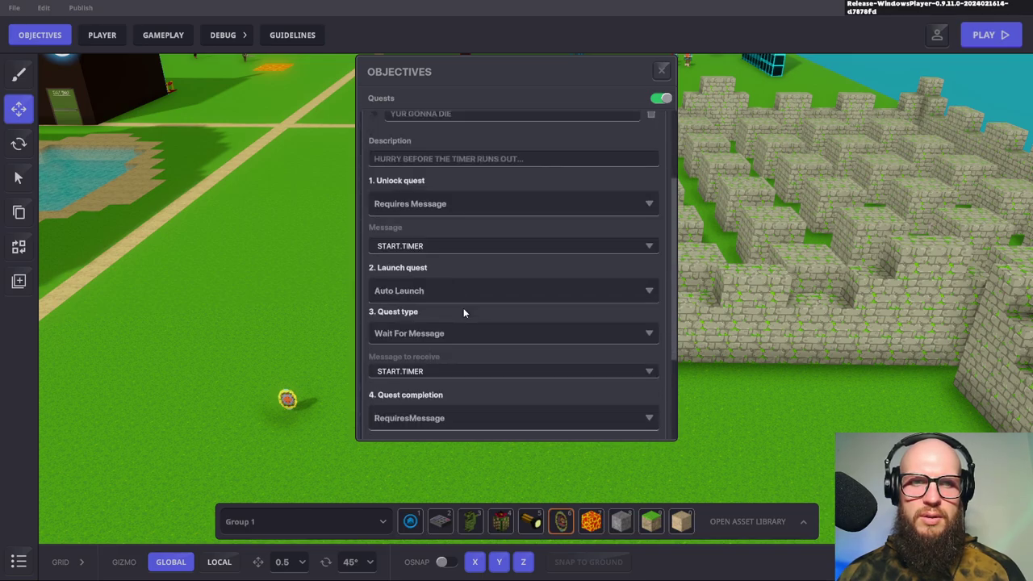
pyautogui.click(424, 291)
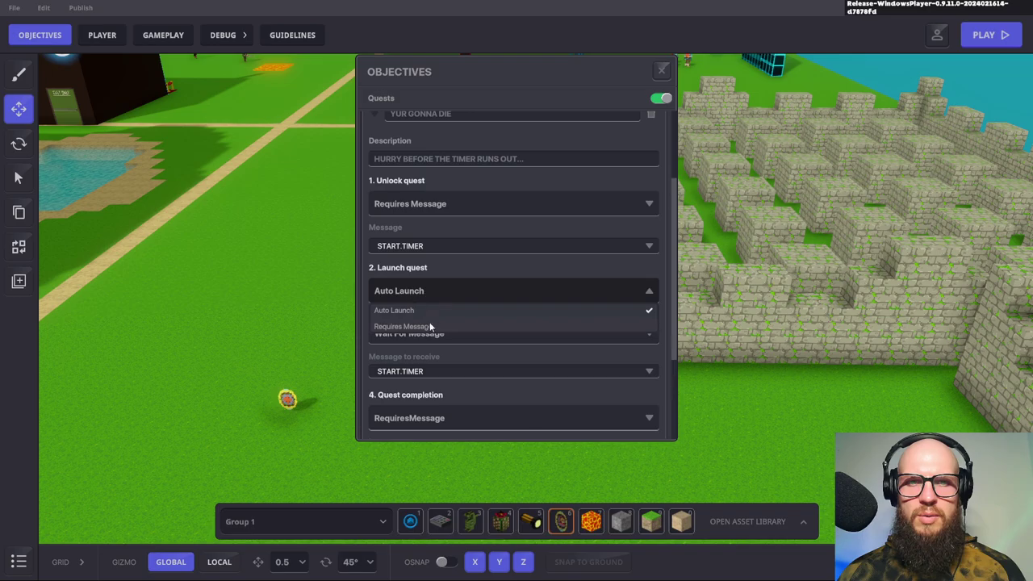
pyautogui.click(431, 321)
pyautogui.click(419, 333)
pyautogui.write('ARe')
pyautogui.press('BackSpace')
pyautogui.press('BackSpace')
pyautogui.press('BackSpace')
pyautogui.write('arE')
pyautogui.press('BackSpace')
pyautogui.press('BackSpace')
pyautogui.press('BackSpace')
pyautogui.write('STAR')
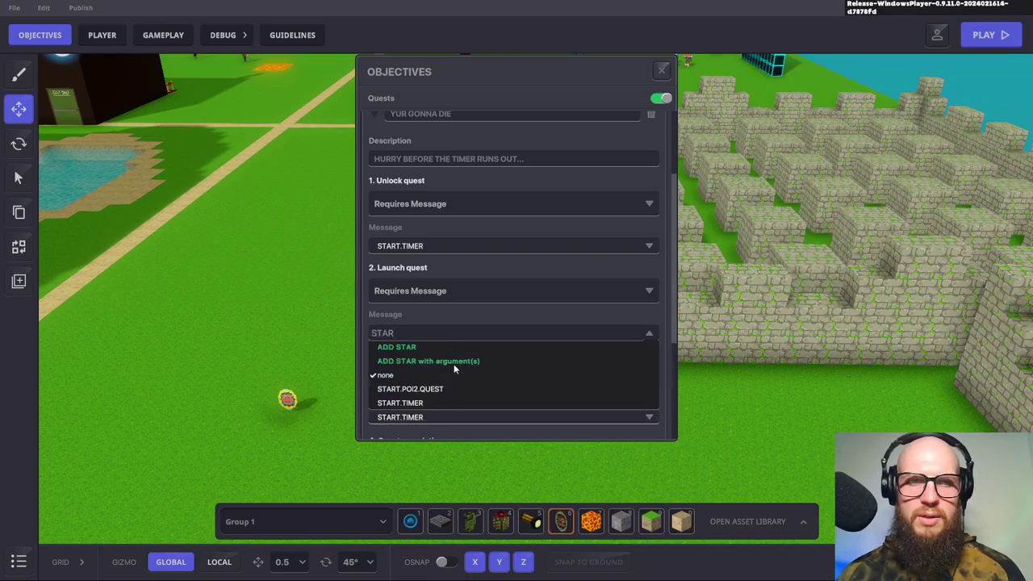
pyautogui.click(411, 403)
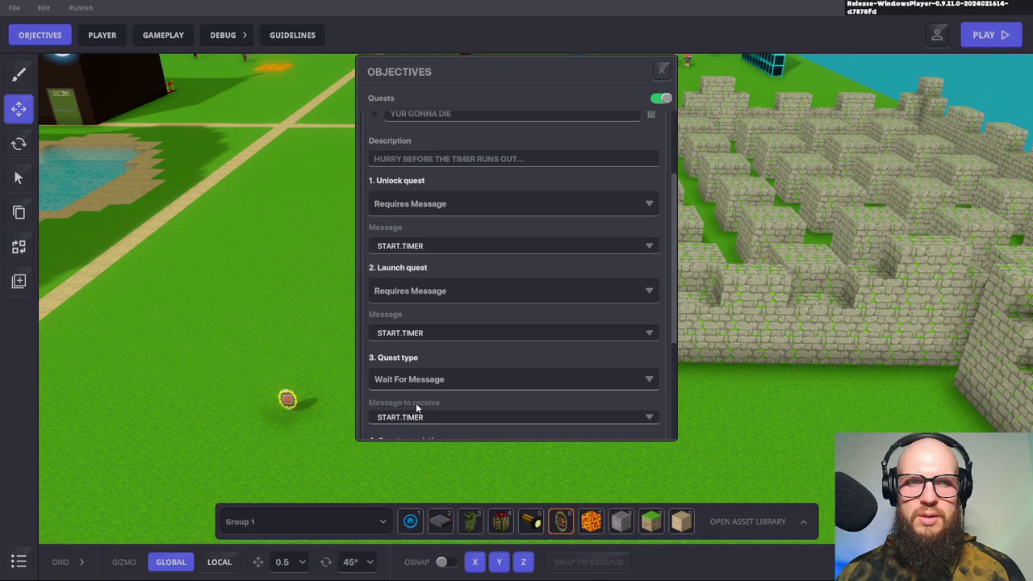
# Set the Wait For Message quest type's message to receive to A1
pyautogui.scroll(-2, 527, 351)
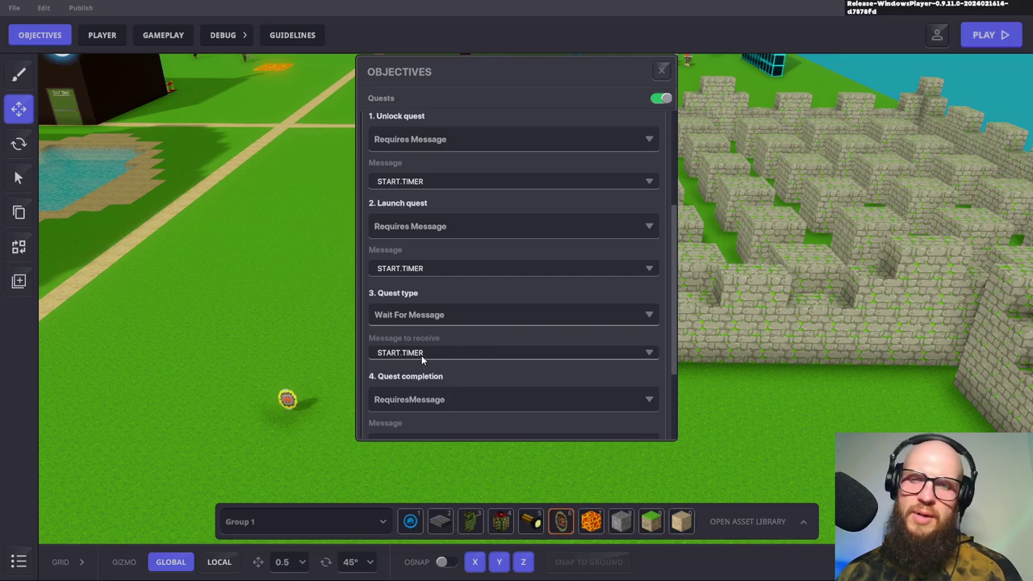
pyautogui.scroll(-4, 504, 356)
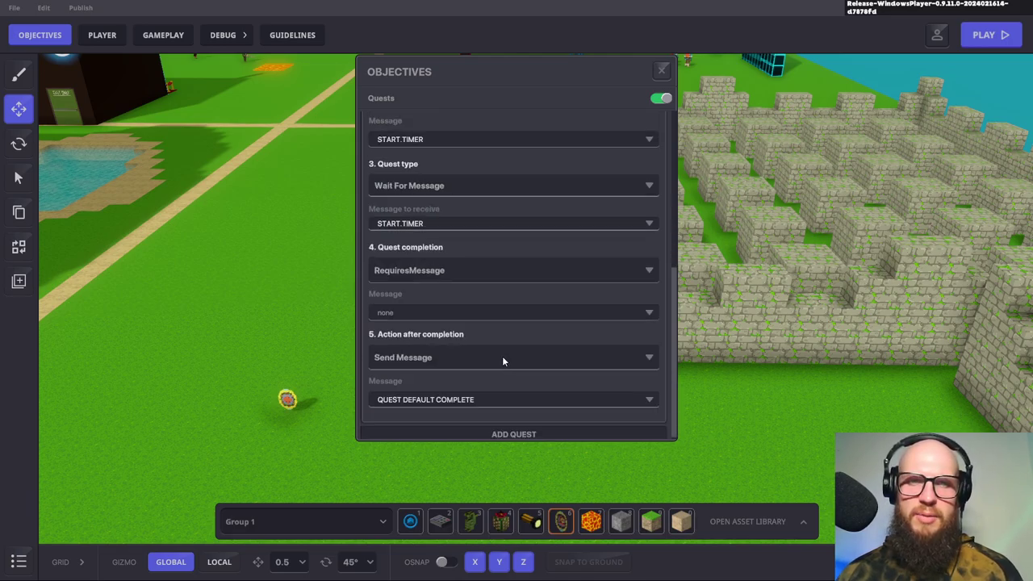
pyautogui.scroll(2, 517, 355)
pyautogui.click(636, 291)
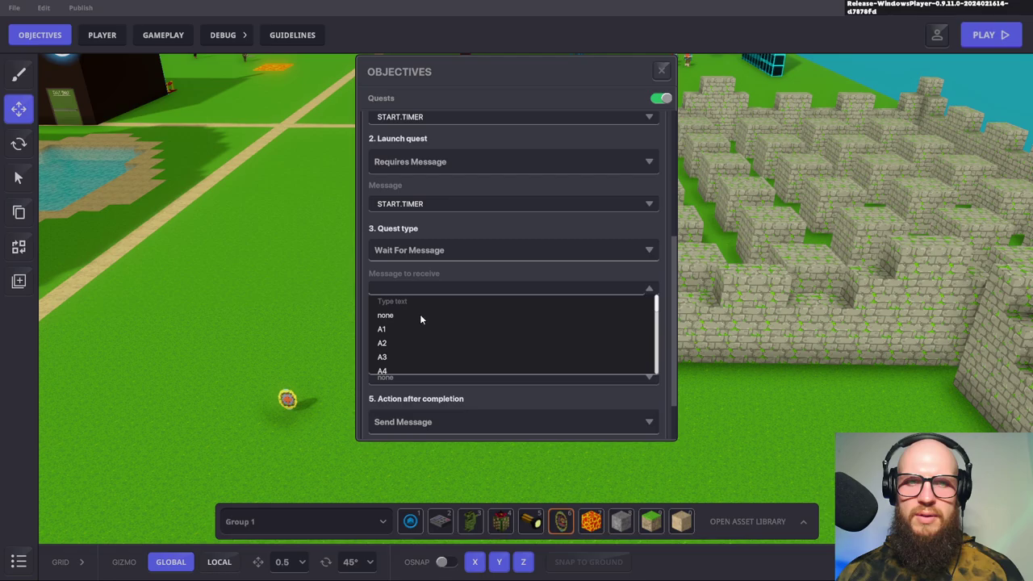
pyautogui.click(391, 331)
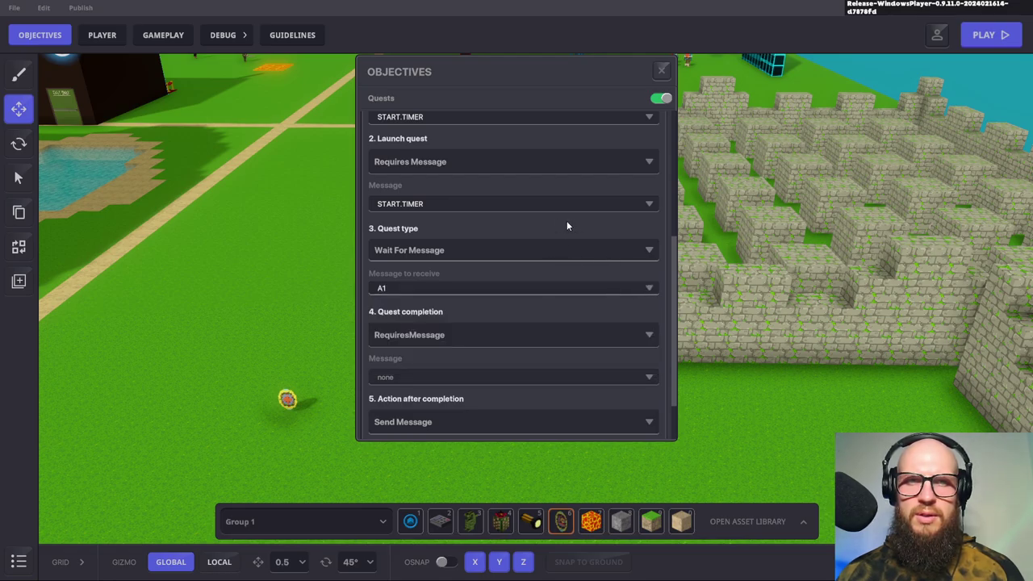
# Set the YUR GONNA DIE quest to Auto Unlock, leaving its launch on Requires Message with START.TIMER
pyautogui.scroll(2, 568, 226)
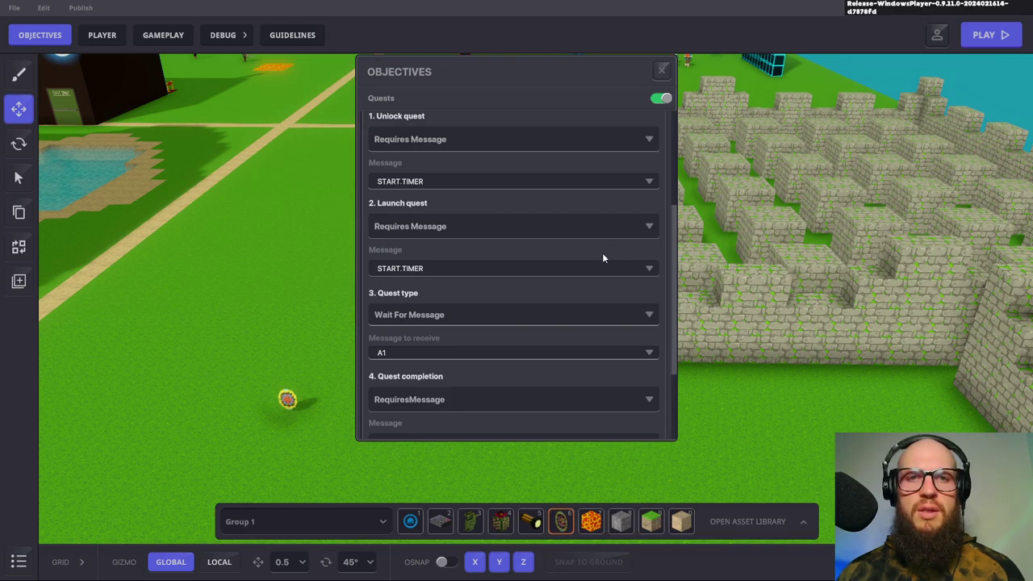
pyautogui.scroll(2, 602, 257)
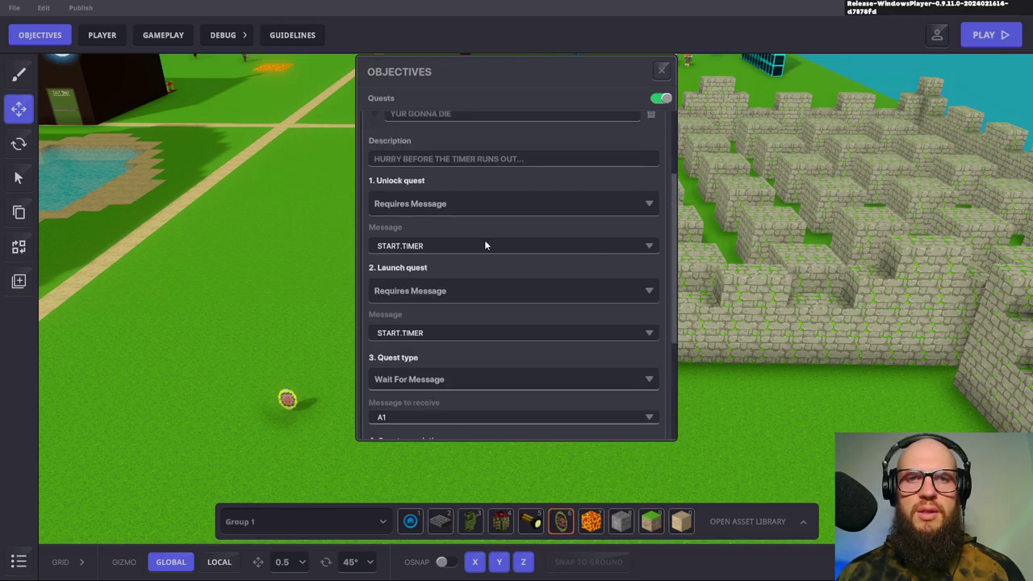
pyautogui.click(411, 207)
pyautogui.click(403, 226)
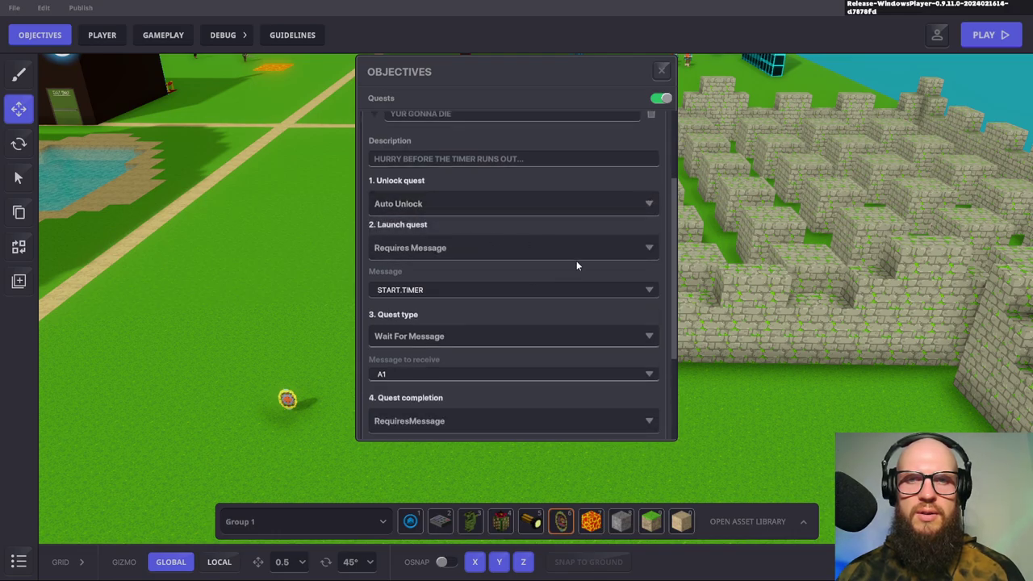
pyautogui.click(563, 248)
pyautogui.click(412, 268)
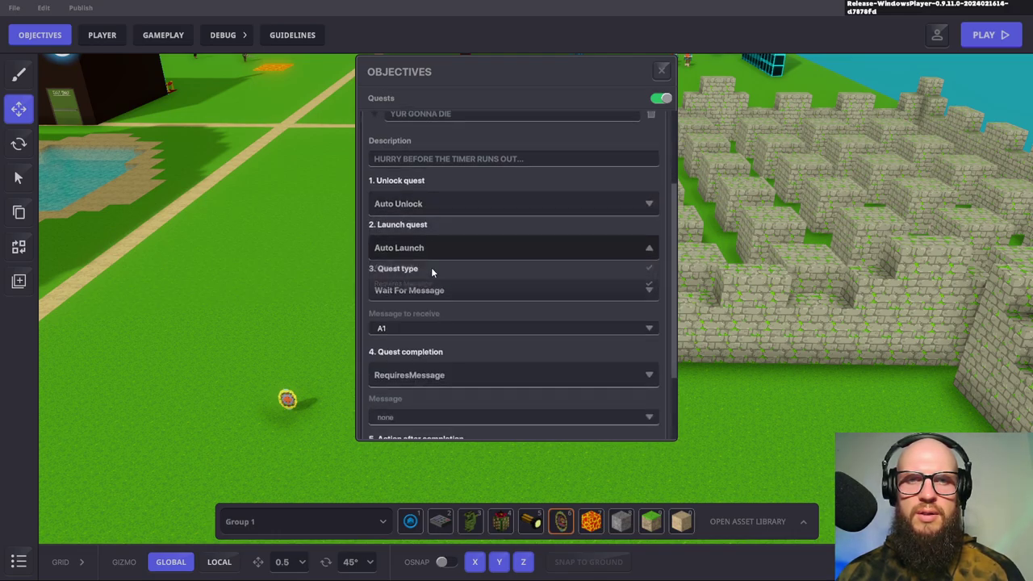
pyautogui.click(555, 249)
pyautogui.click(401, 284)
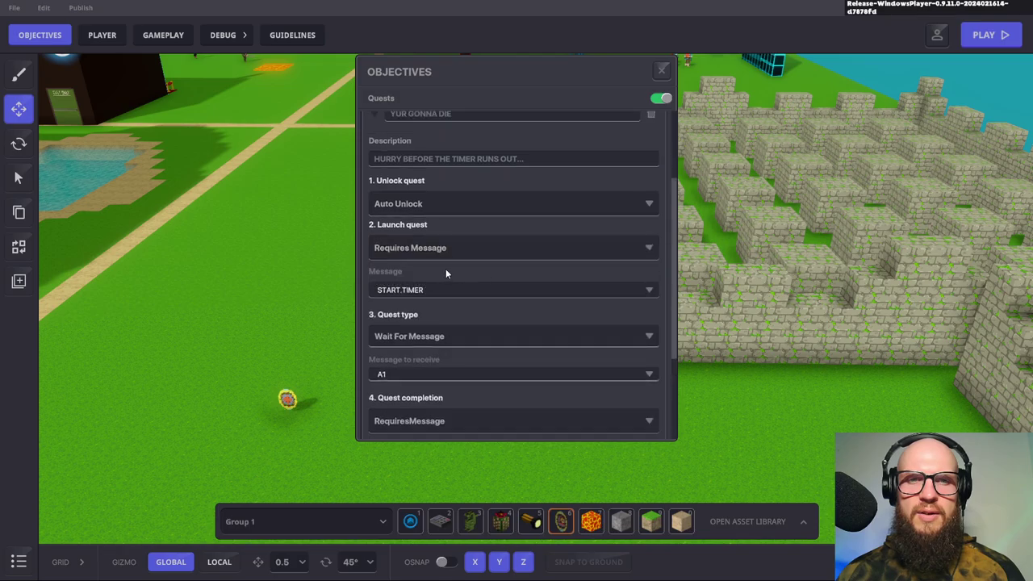
pyautogui.scroll(-2, 489, 296)
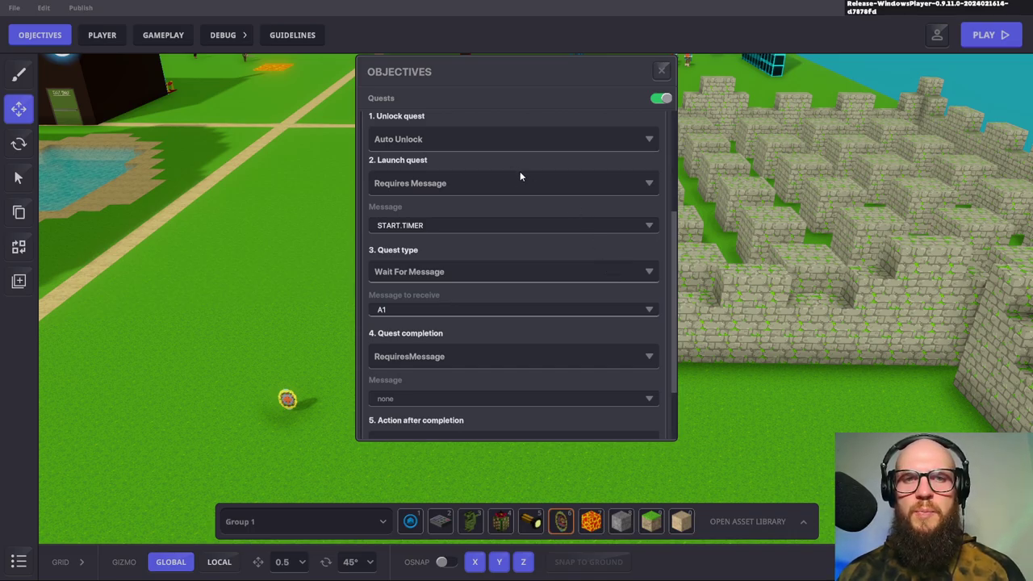
pyautogui.scroll(2, 549, 202)
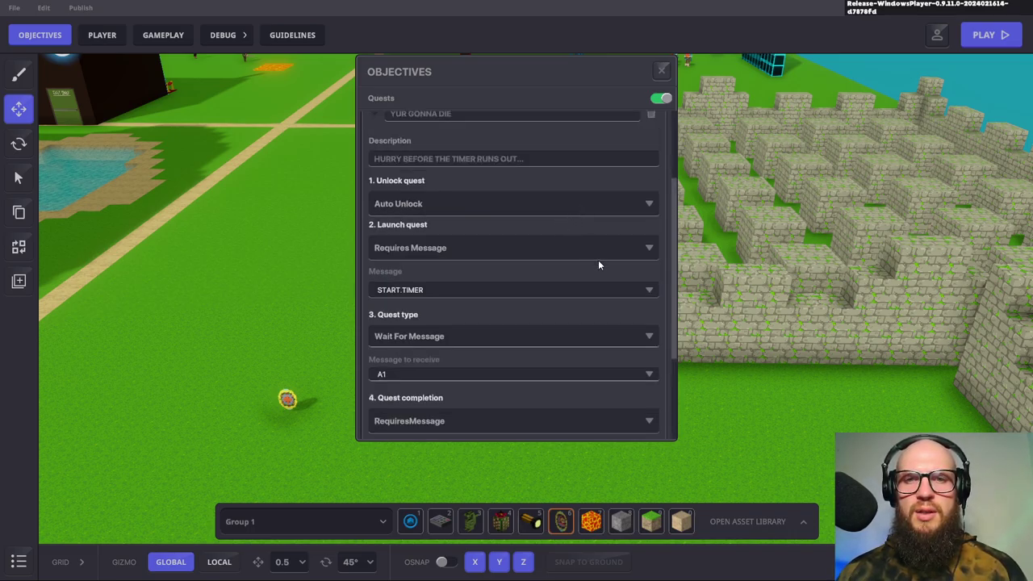
pyautogui.scroll(-2, 616, 278)
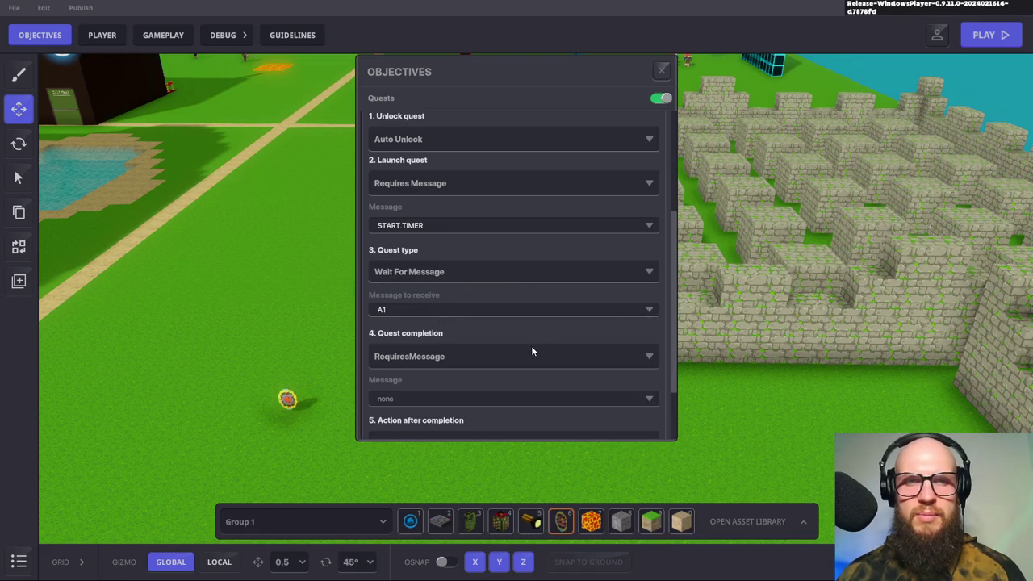
pyautogui.scroll(-2, 531, 351)
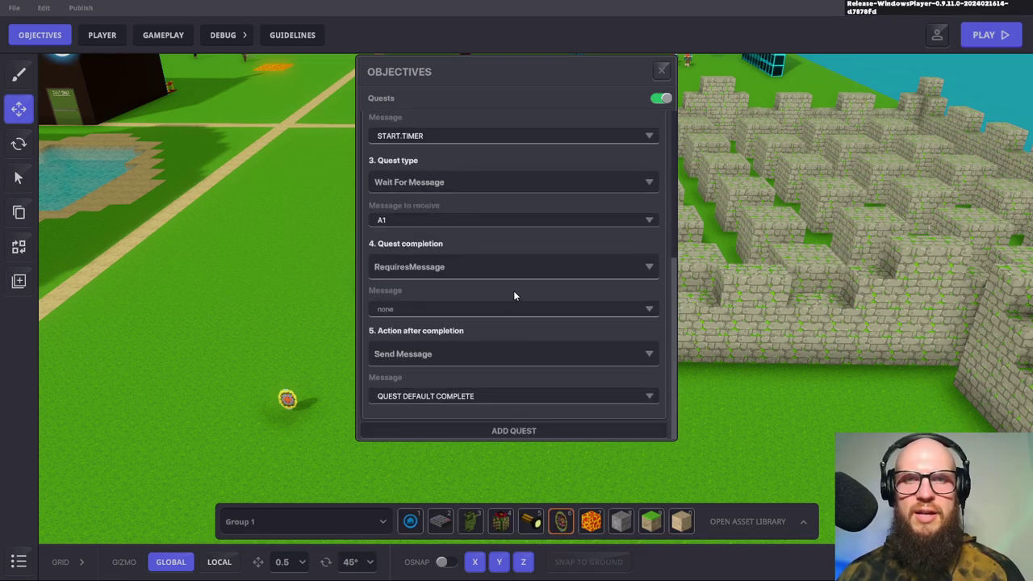
# Playtest the world by running from the spawn to the stone maze's front wall to start the timer, and return to editing
pyautogui.click(662, 71)
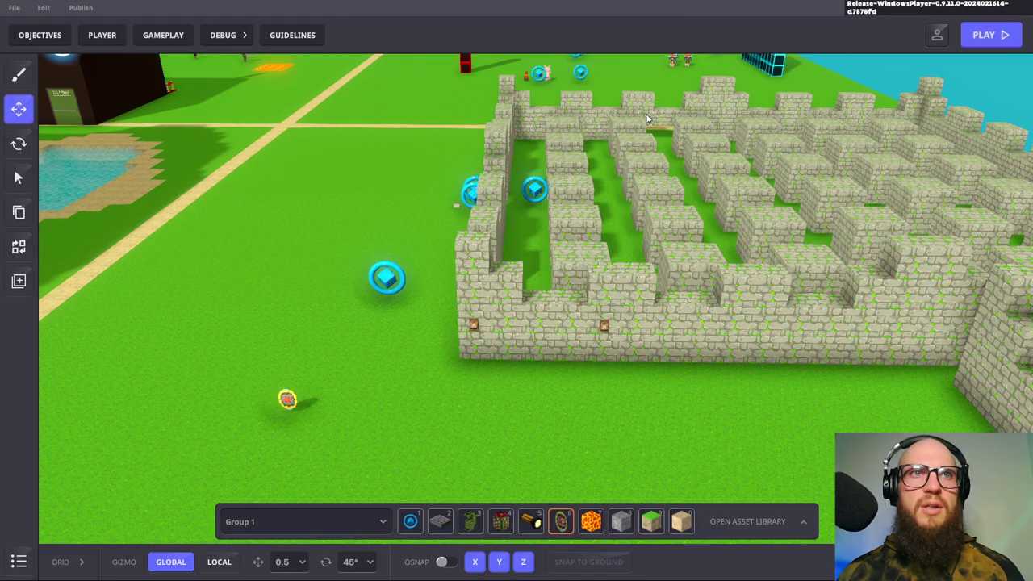
pyautogui.press('F5')
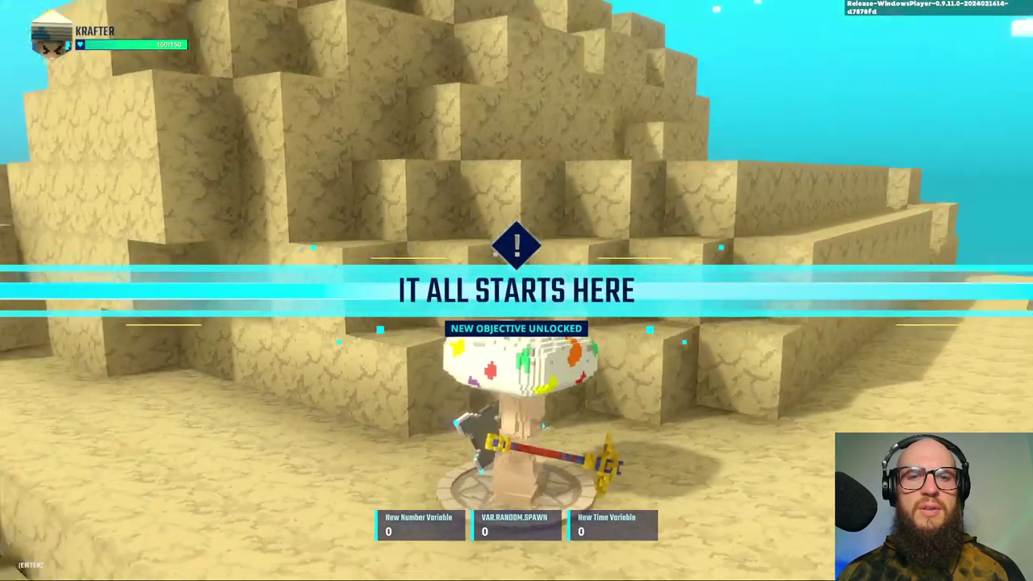
pyautogui.press('w')
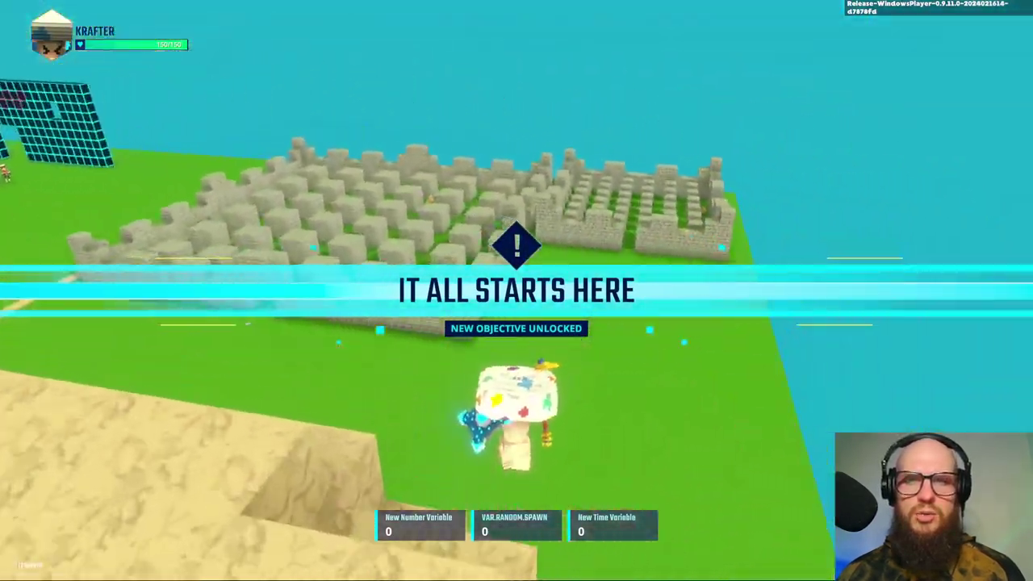
pyautogui.press('w')
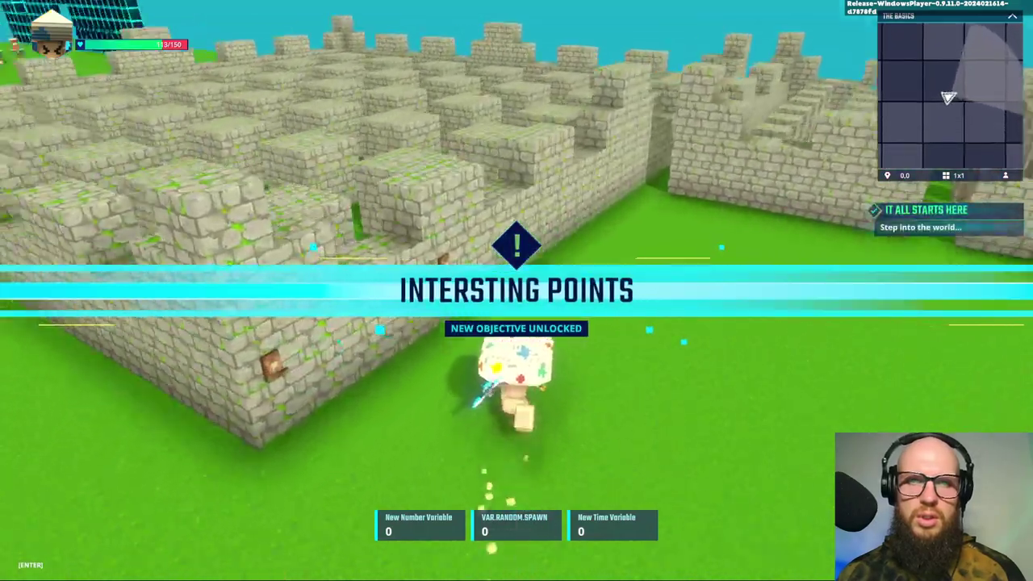
pyautogui.press('w')
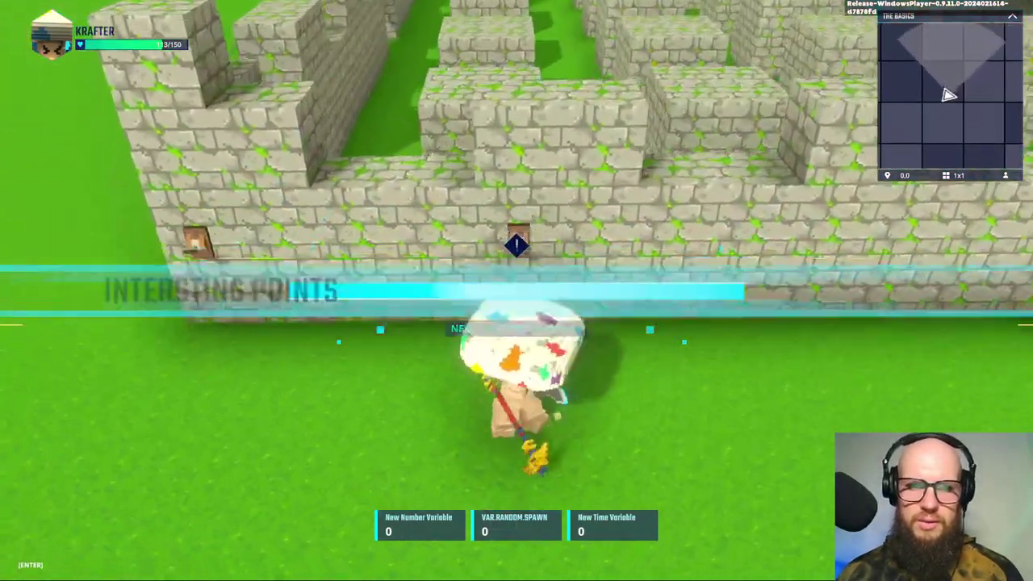
pyautogui.press('s')
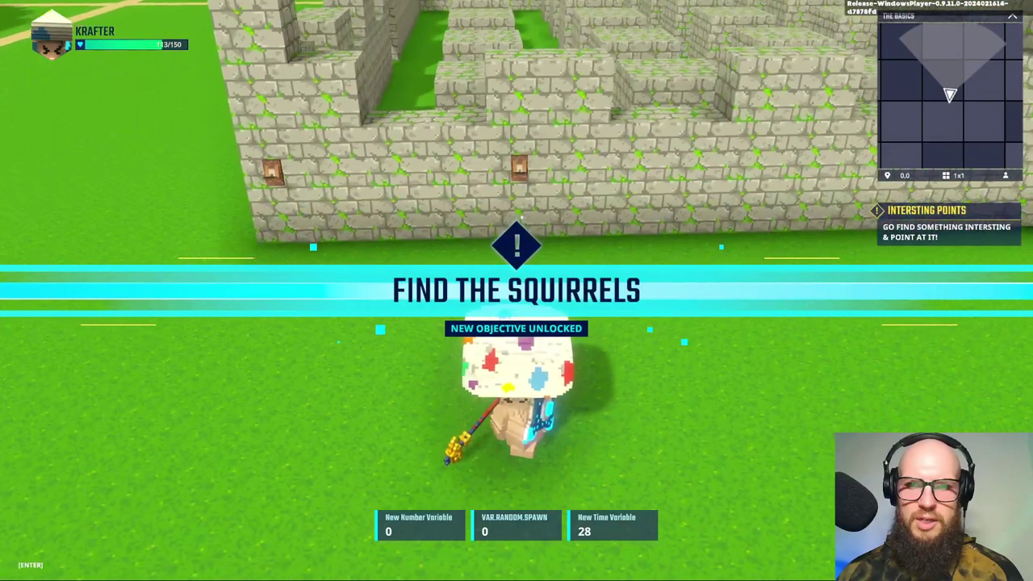
pyautogui.scroll(2, 517, 364)
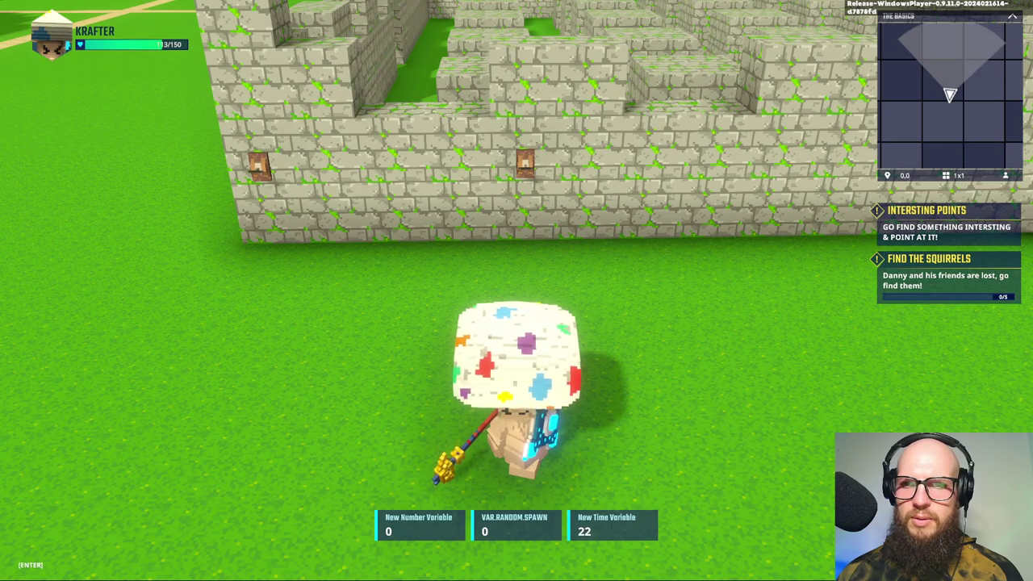
pyautogui.press('w')
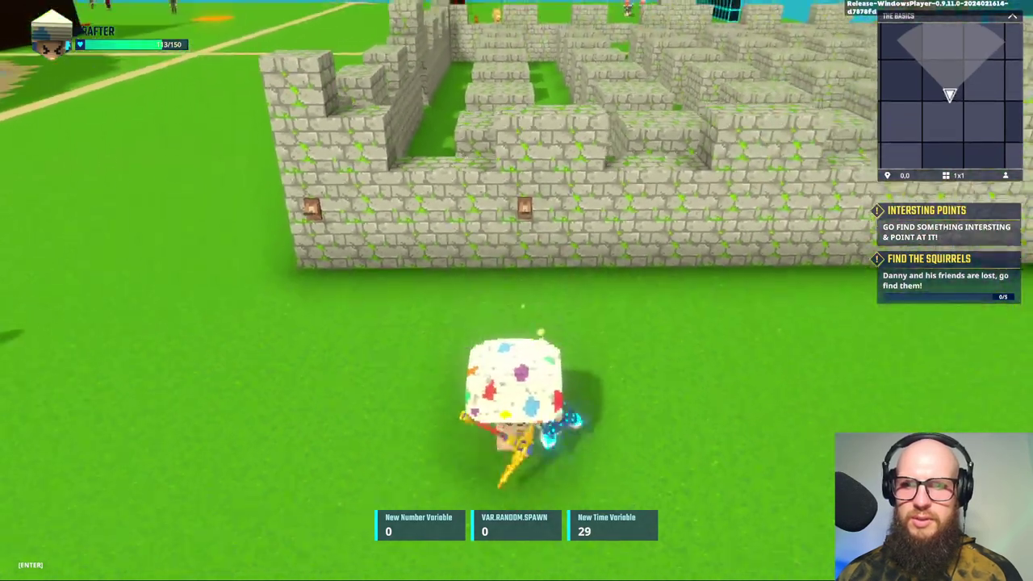
pyautogui.press('Escape')
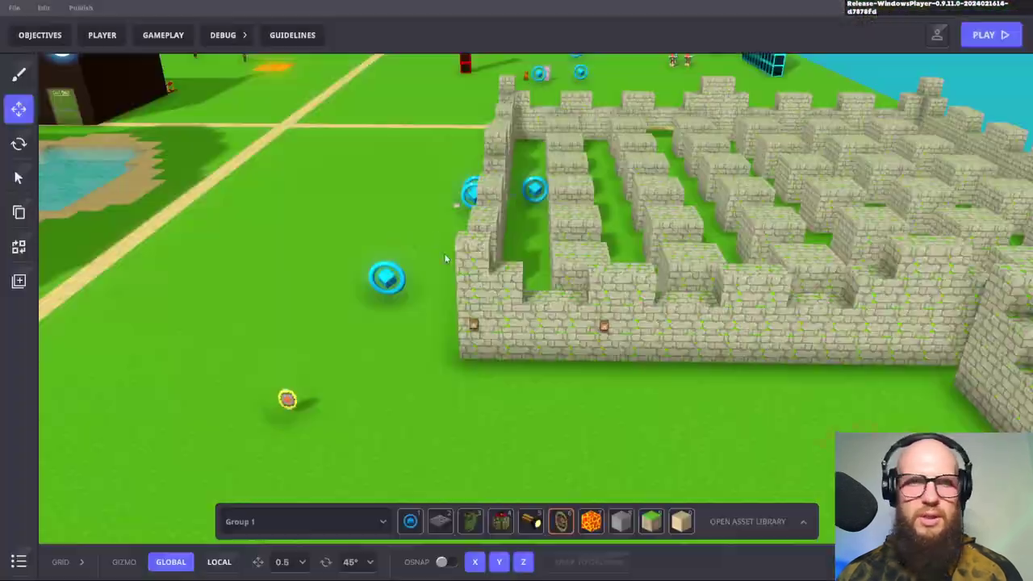
# Set the YUR GONNA DIE quest's completion to AutoCompletion in the objectives
pyautogui.click(39, 35)
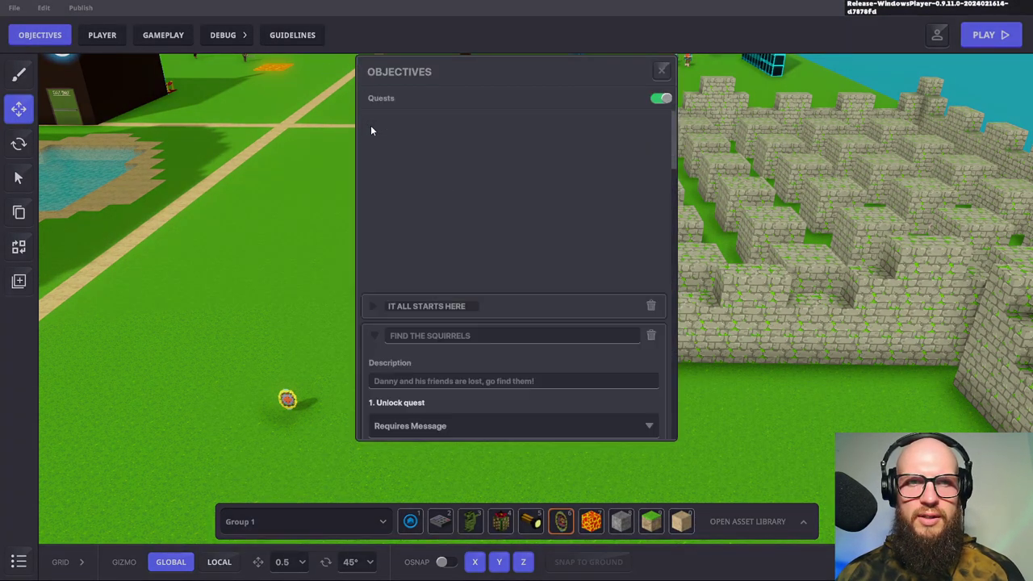
pyautogui.click(374, 184)
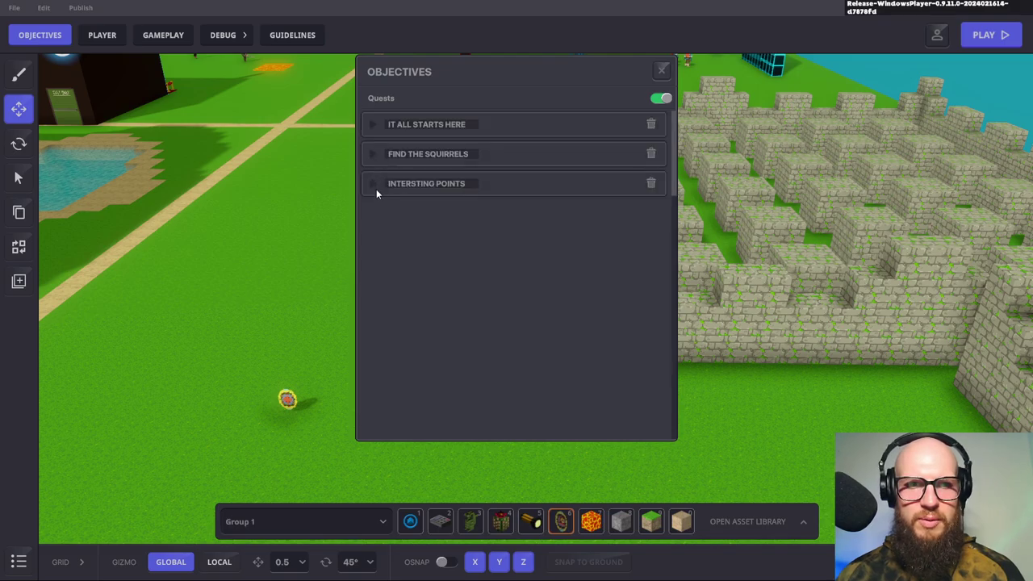
pyautogui.click(374, 213)
pyautogui.scroll(-3, 584, 235)
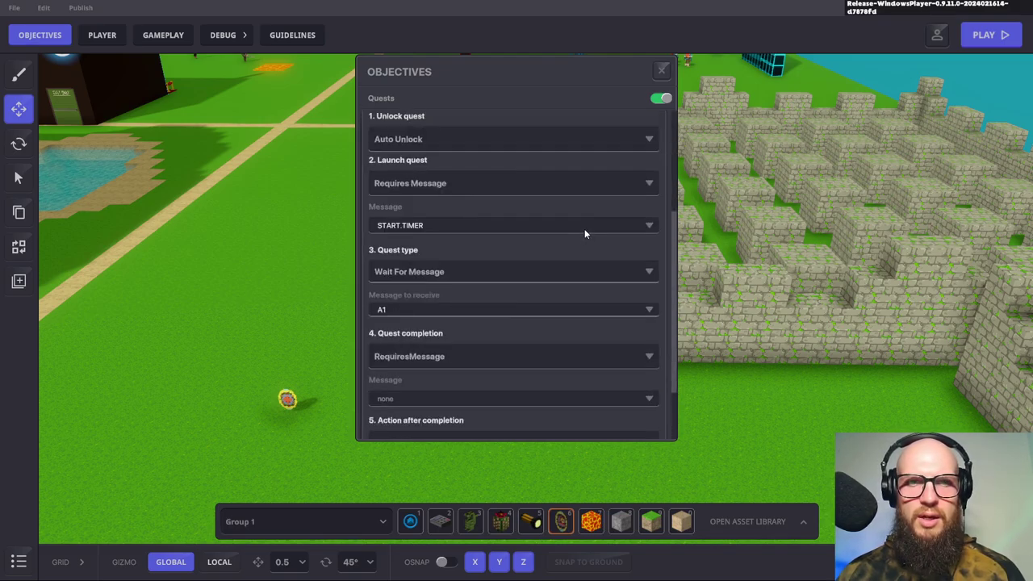
pyautogui.scroll(1, 582, 237)
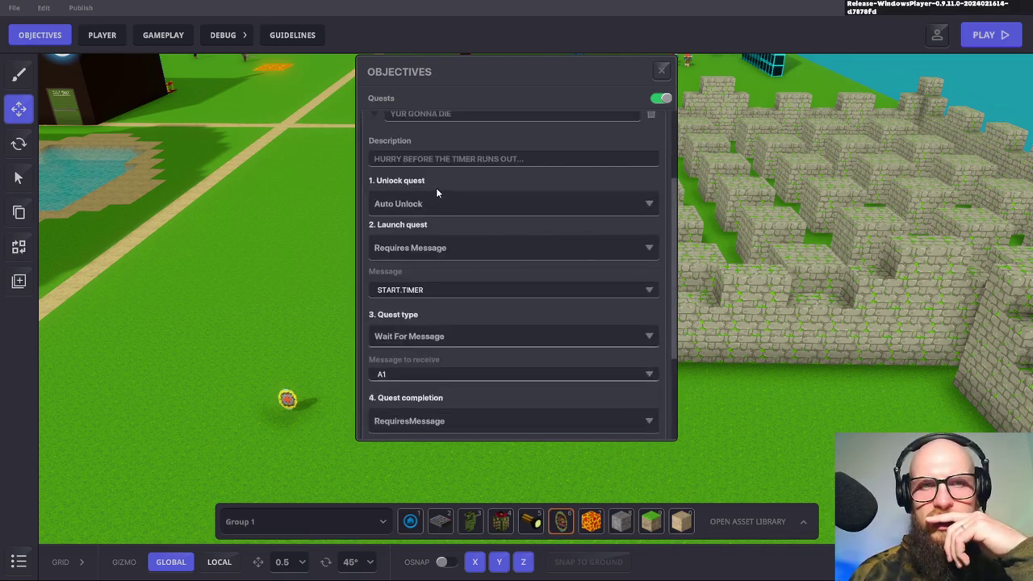
pyautogui.scroll(-1, 472, 244)
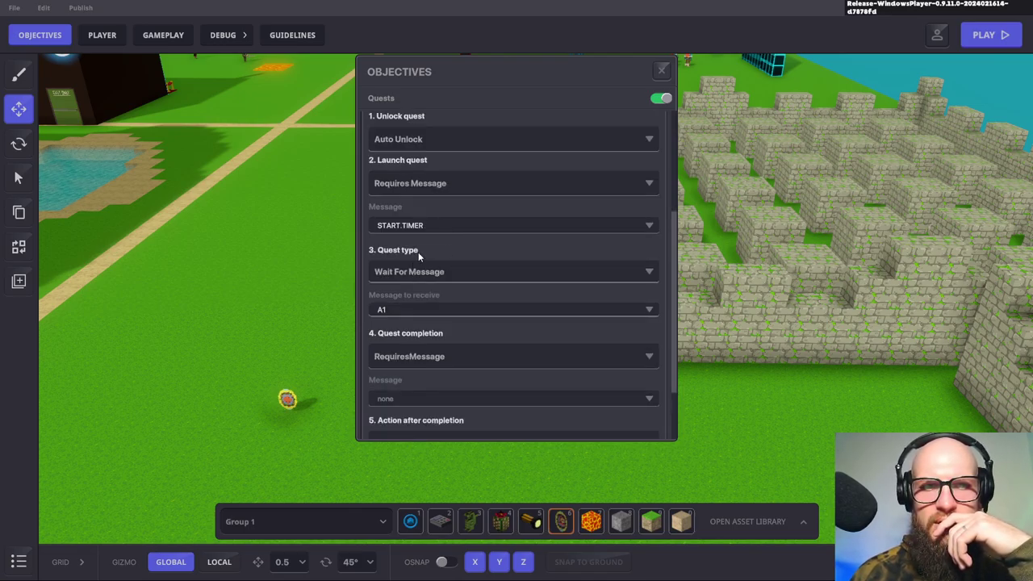
pyautogui.scroll(-1, 454, 272)
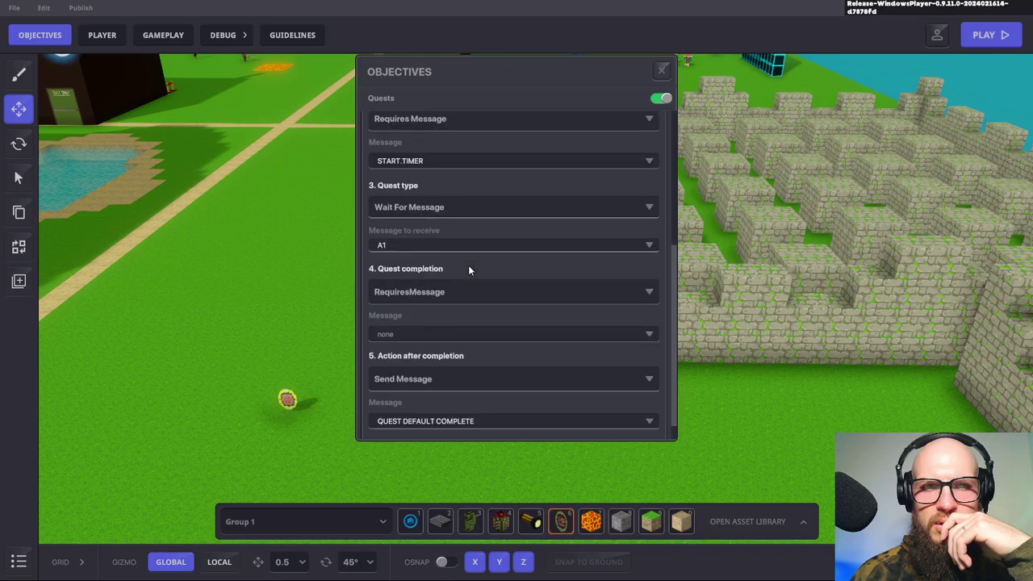
pyautogui.scroll(2, 469, 270)
pyautogui.scroll(-2, 469, 271)
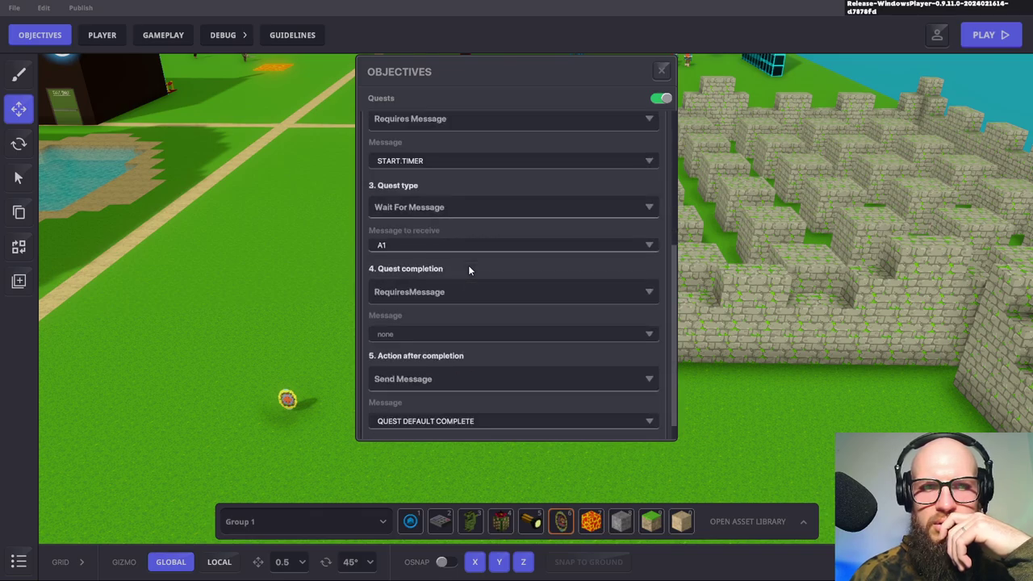
pyautogui.scroll(-1, 469, 270)
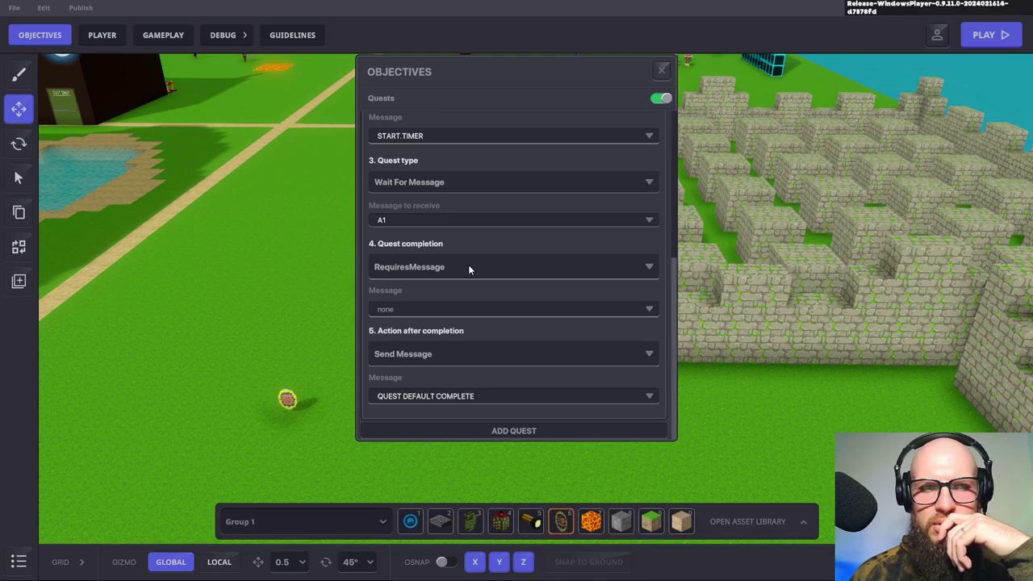
pyautogui.click(468, 267)
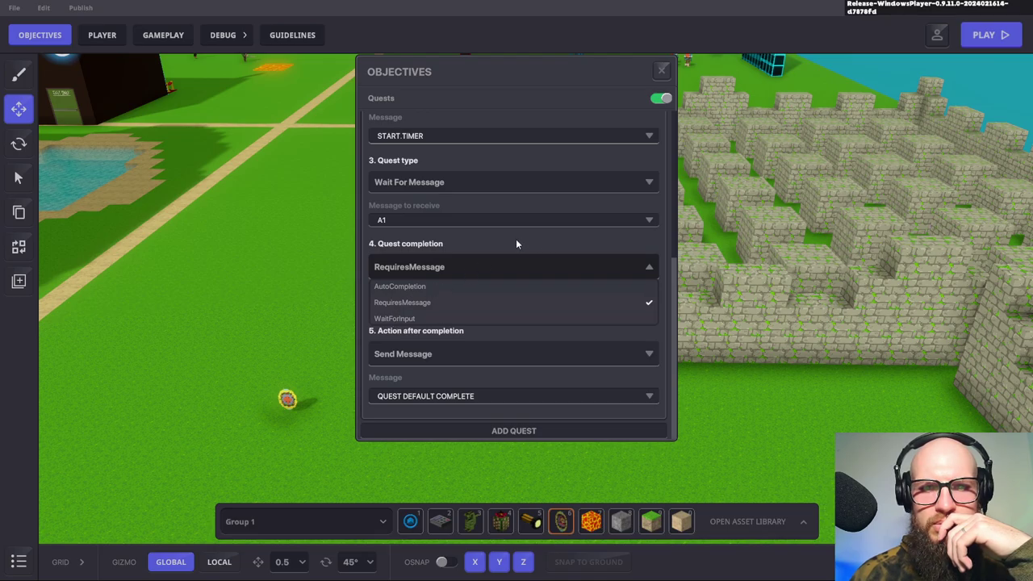
pyautogui.click(420, 287)
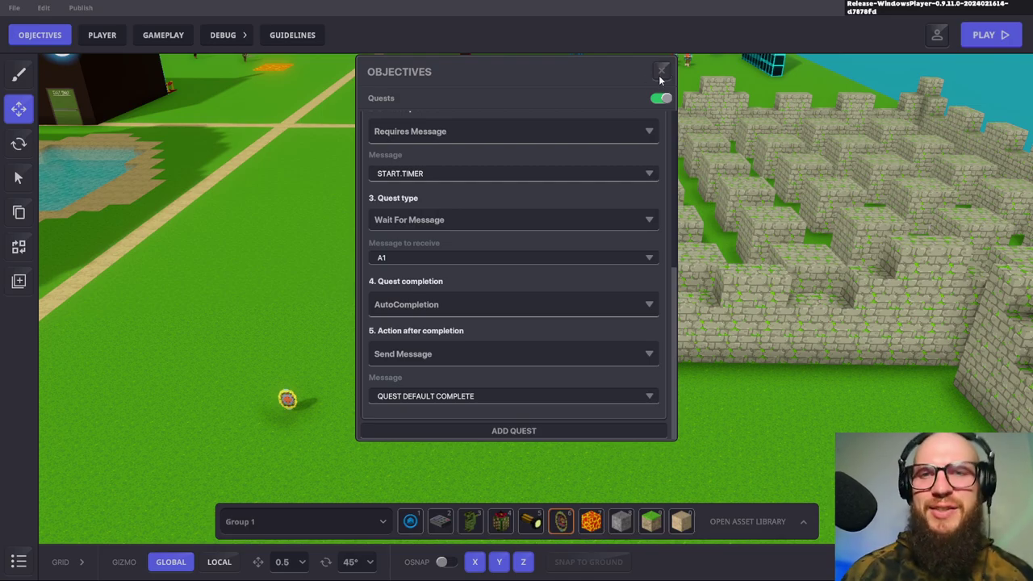
# Playtest the quest change by starting the timer at the maze wall and running past the medallion on the grass, and return to editing
pyautogui.click(662, 72)
pyautogui.hotkey('ctrl', 'p')
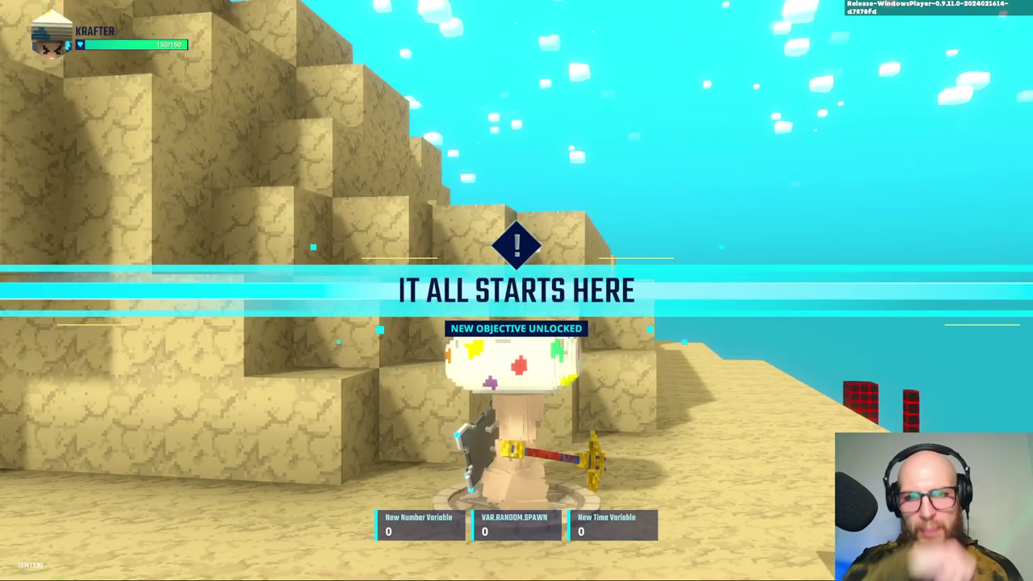
pyautogui.press('w')
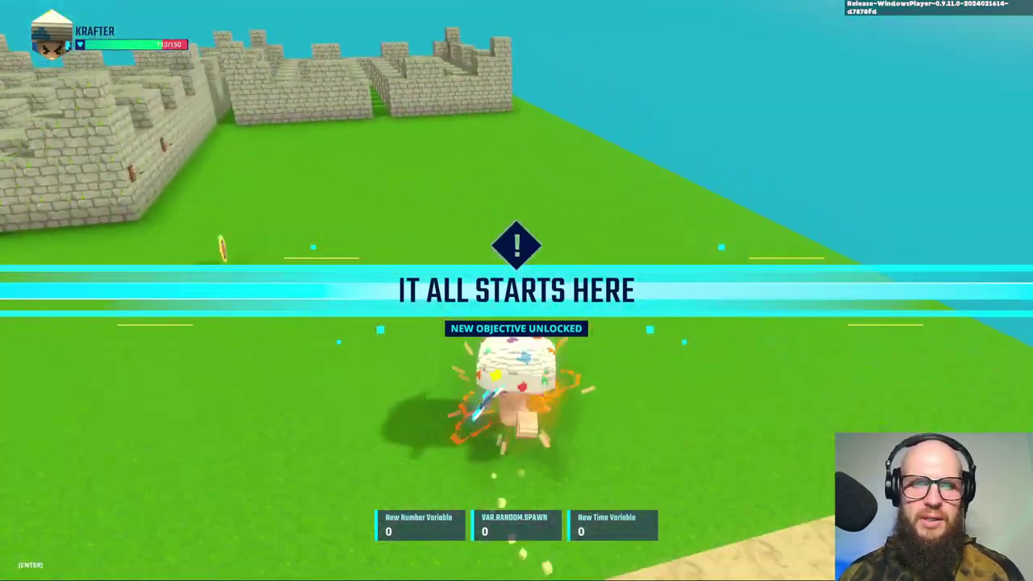
pyautogui.press('w')
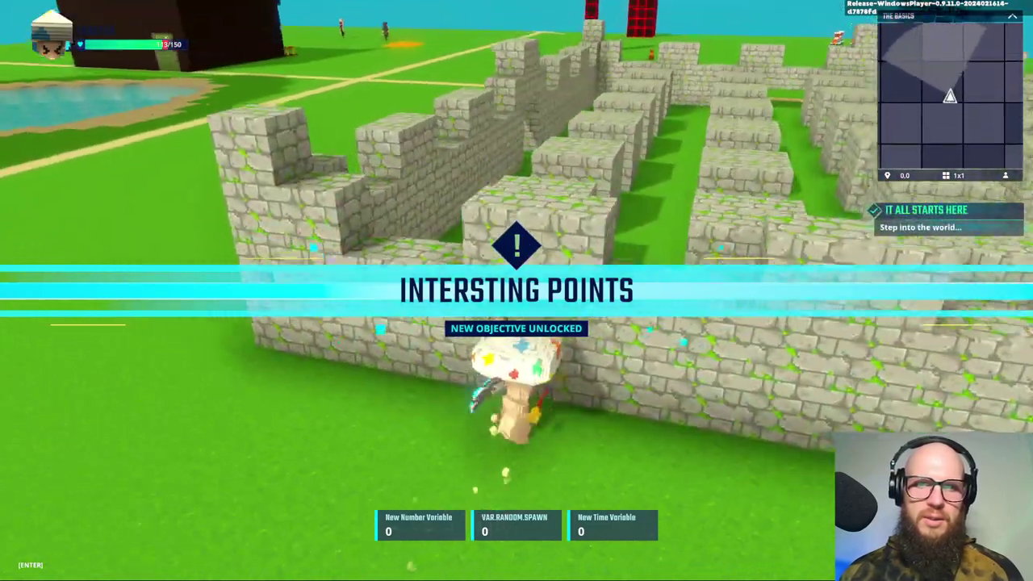
pyautogui.press('s')
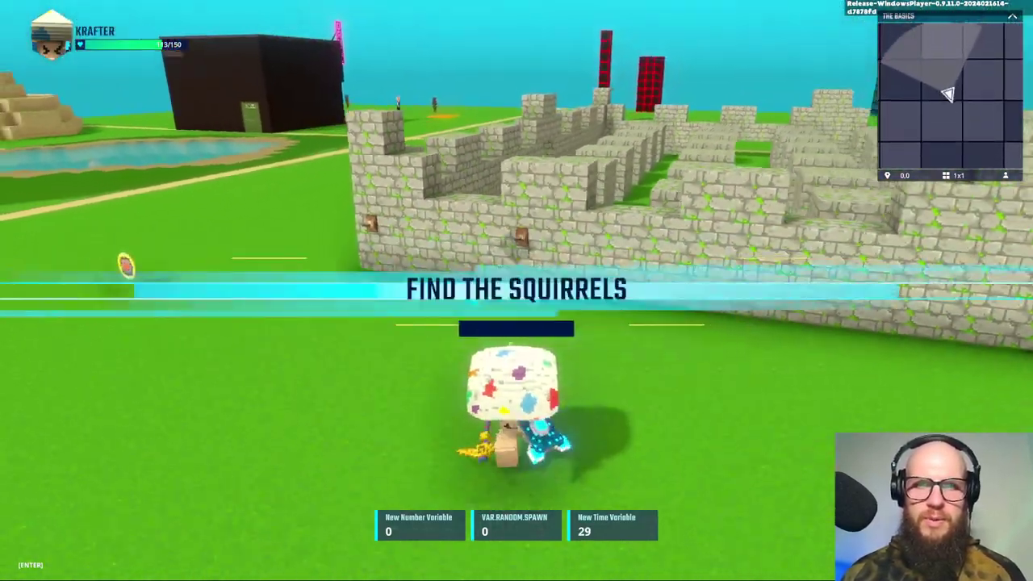
pyautogui.press('w')
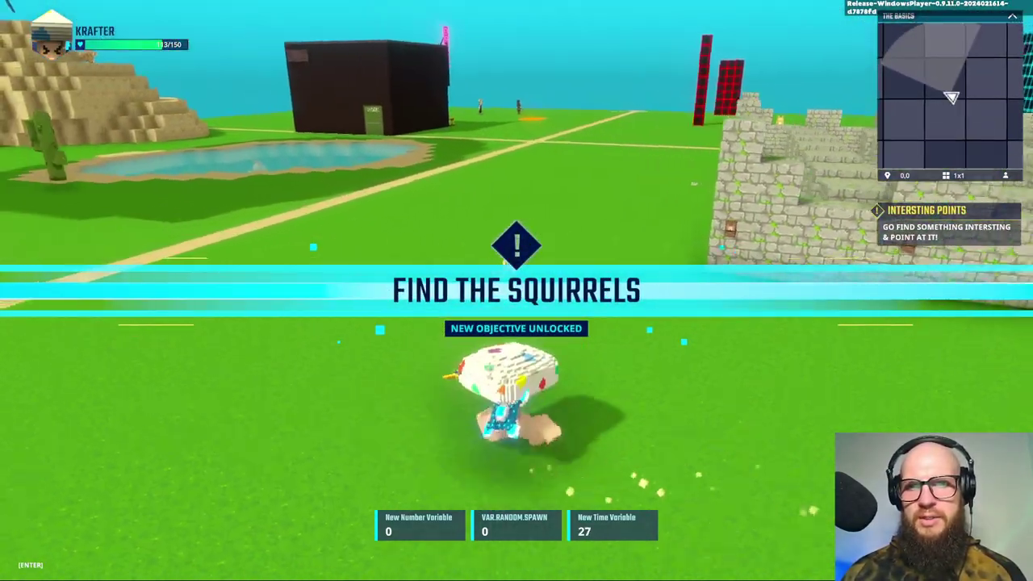
pyautogui.press('w')
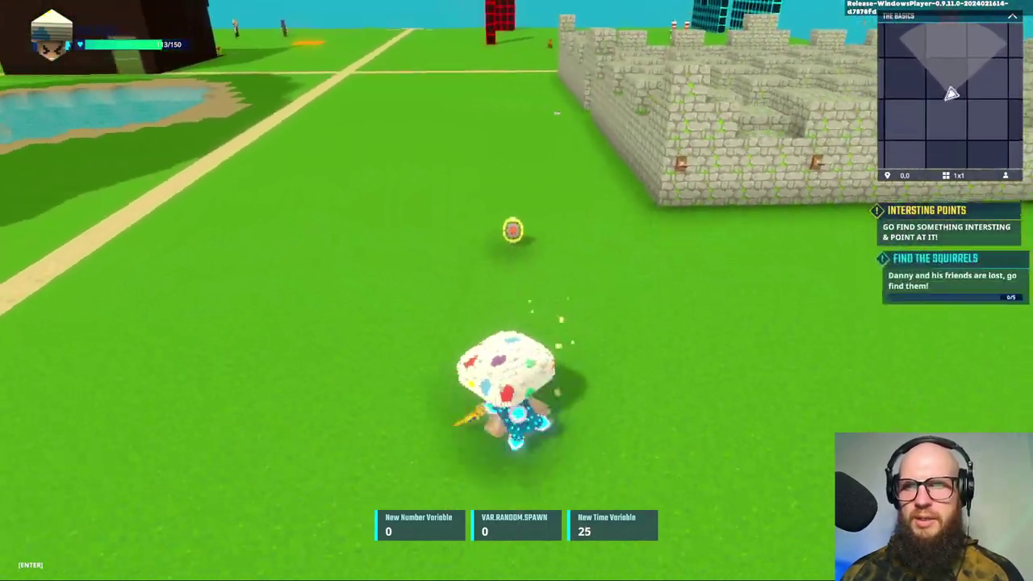
pyautogui.press('w')
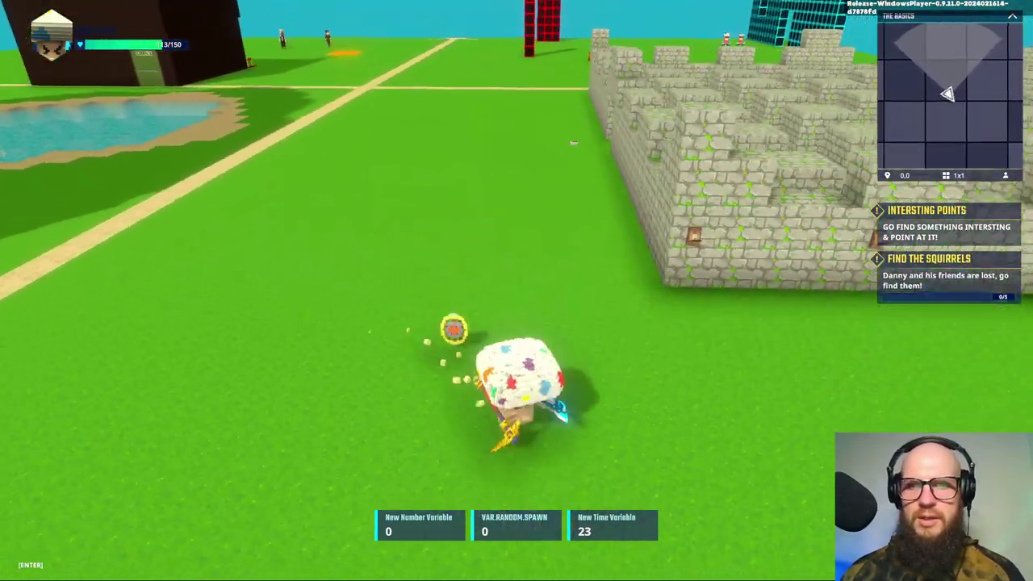
pyautogui.press('w')
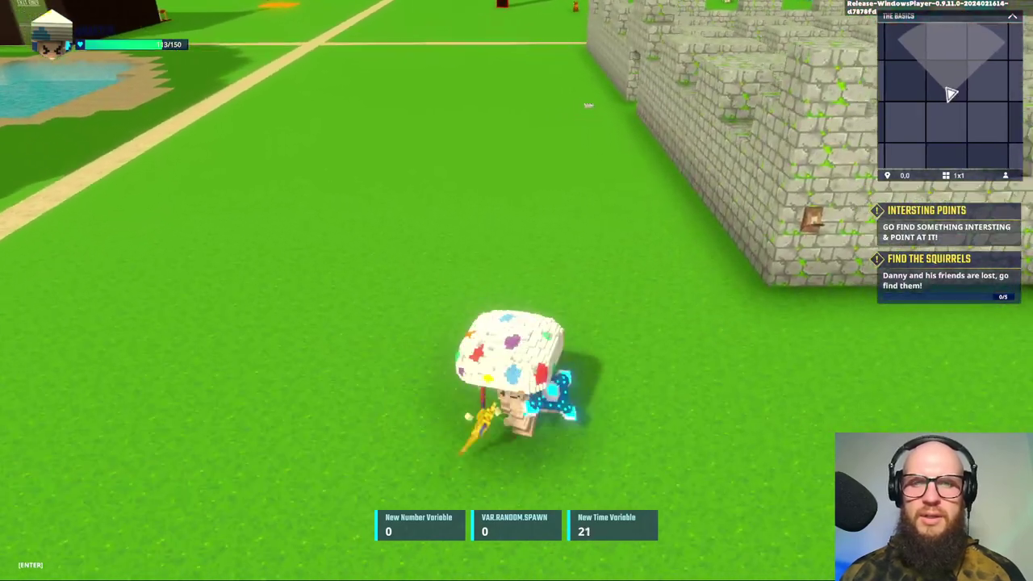
pyautogui.press('w')
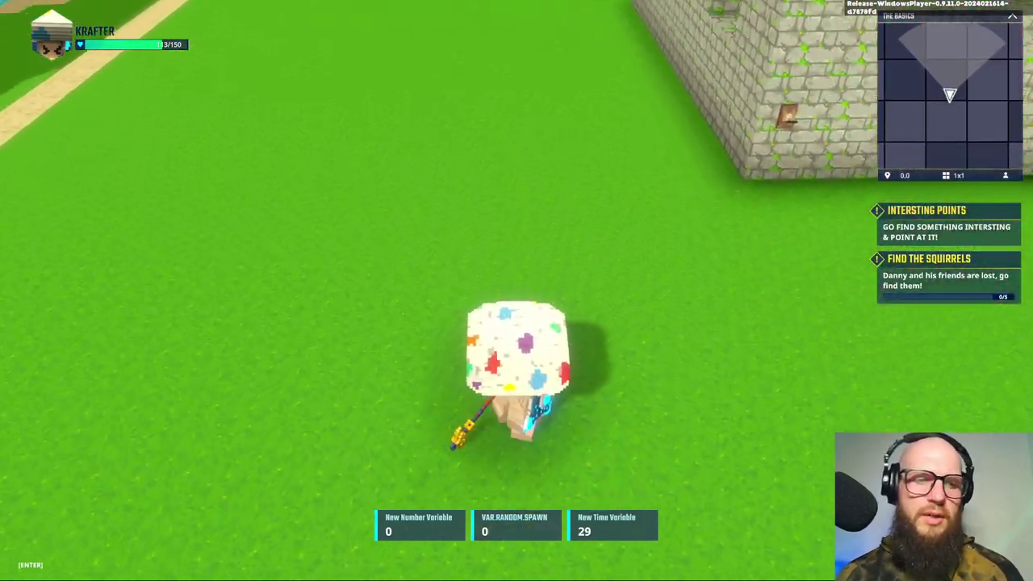
pyautogui.press('Escape')
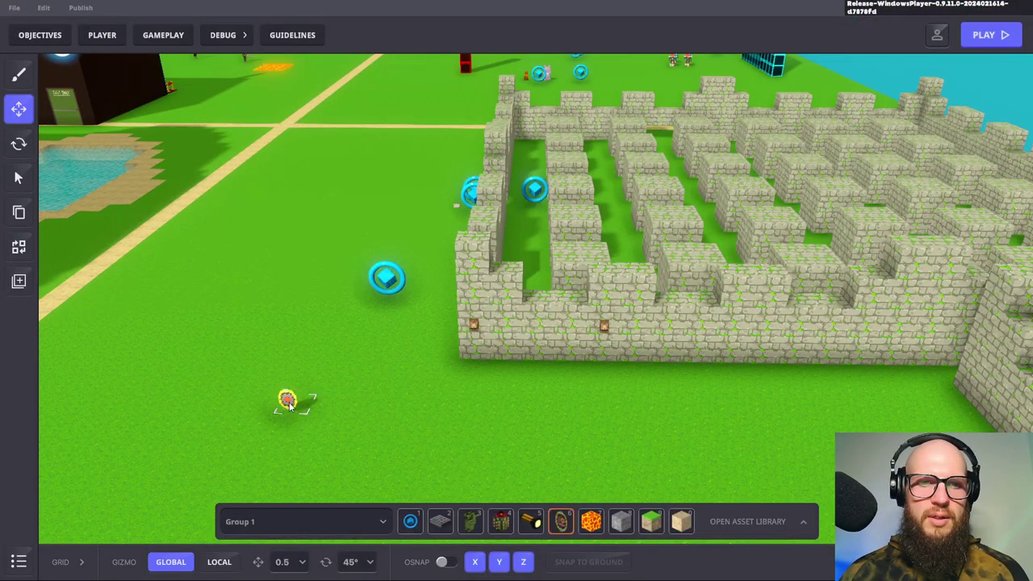
# Inspect the properties of the medallion on the grass in front of the maze
pyautogui.click(288, 401)
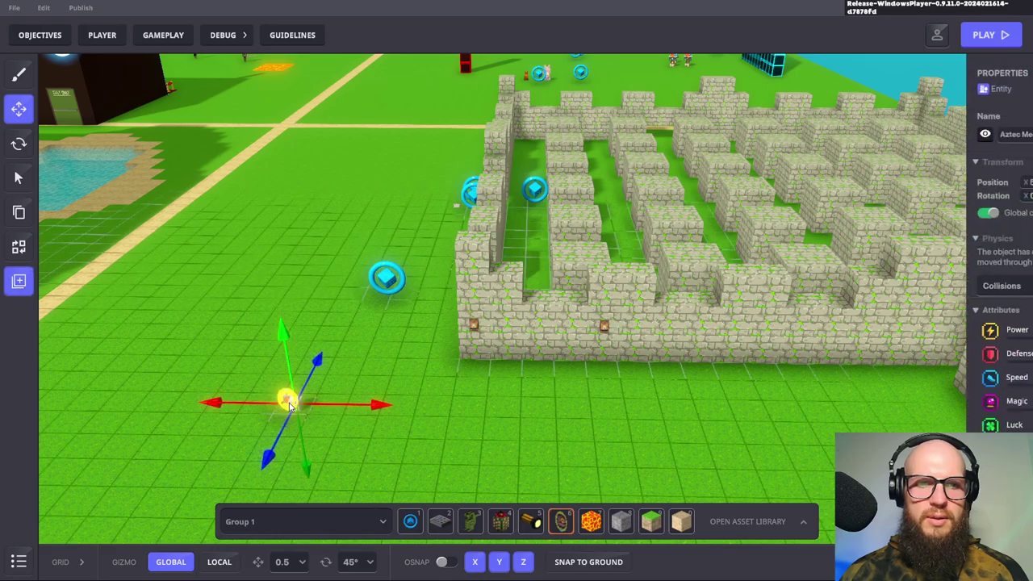
pyautogui.click(519, 405)
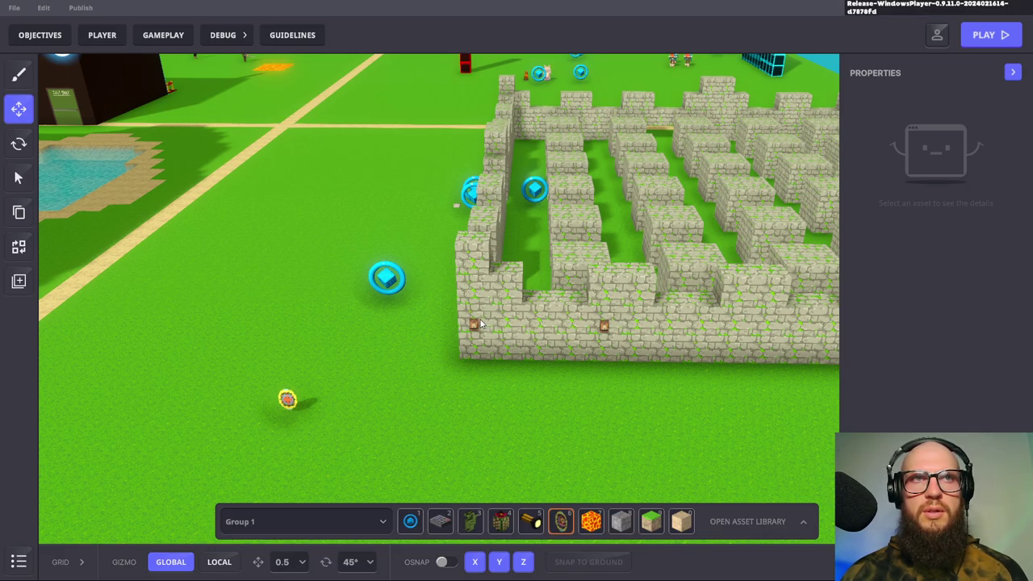
# Review the YUR GONNA DIE quest's unlock, launch, type, completion and after-completion settings in the objectives
pyautogui.click(44, 35)
pyautogui.click(373, 126)
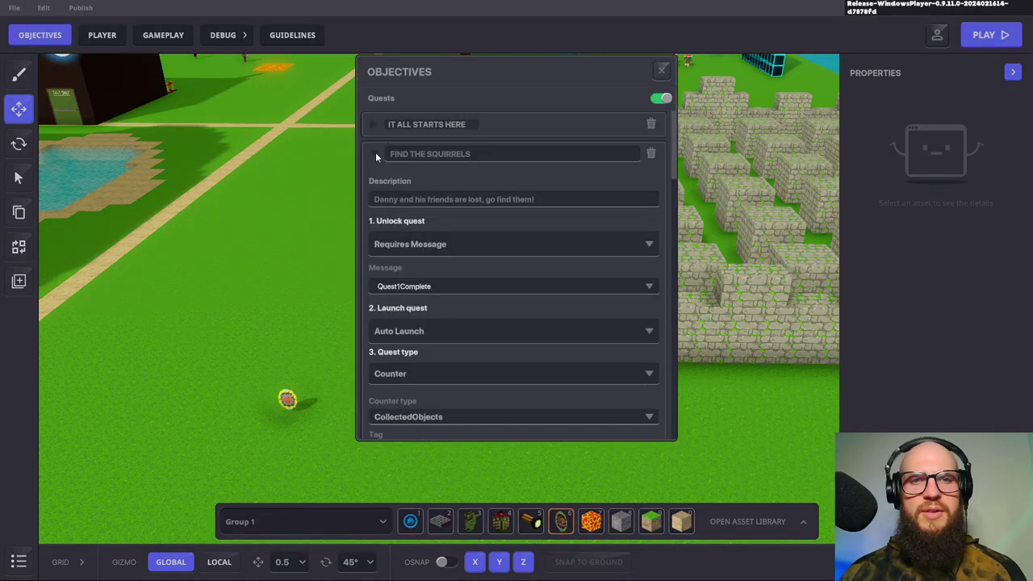
pyautogui.click(376, 154)
pyautogui.click(378, 183)
pyautogui.click(377, 213)
pyautogui.click(377, 213)
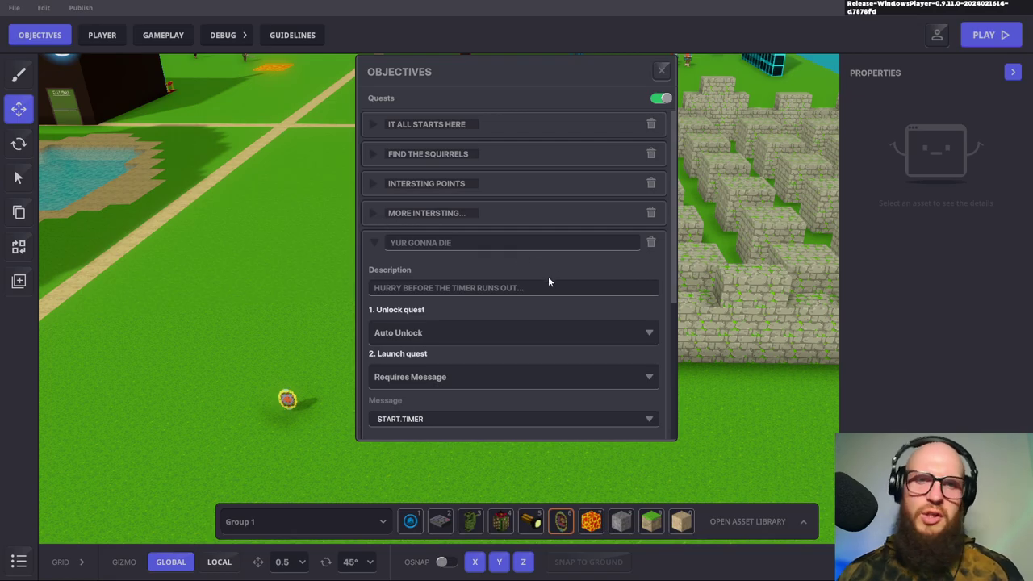
pyautogui.scroll(-2, 634, 268)
pyautogui.scroll(-2, 421, 294)
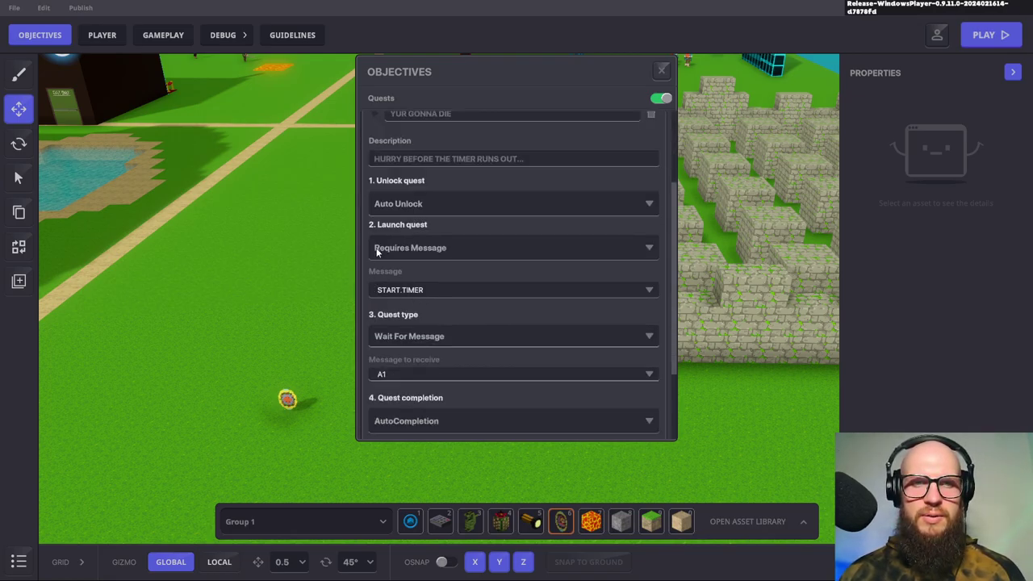
pyautogui.scroll(-1, 484, 307)
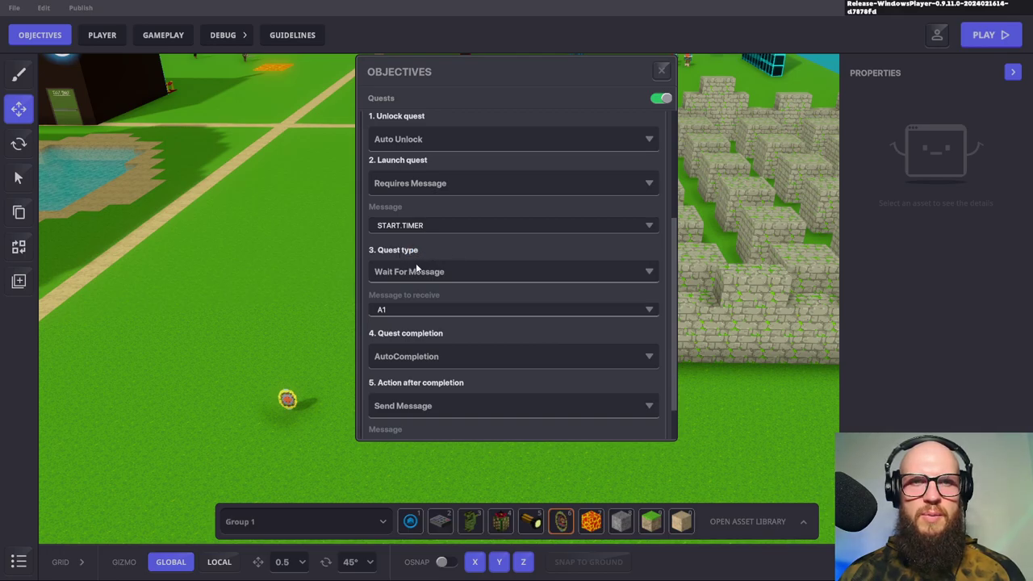
pyautogui.scroll(-1, 571, 321)
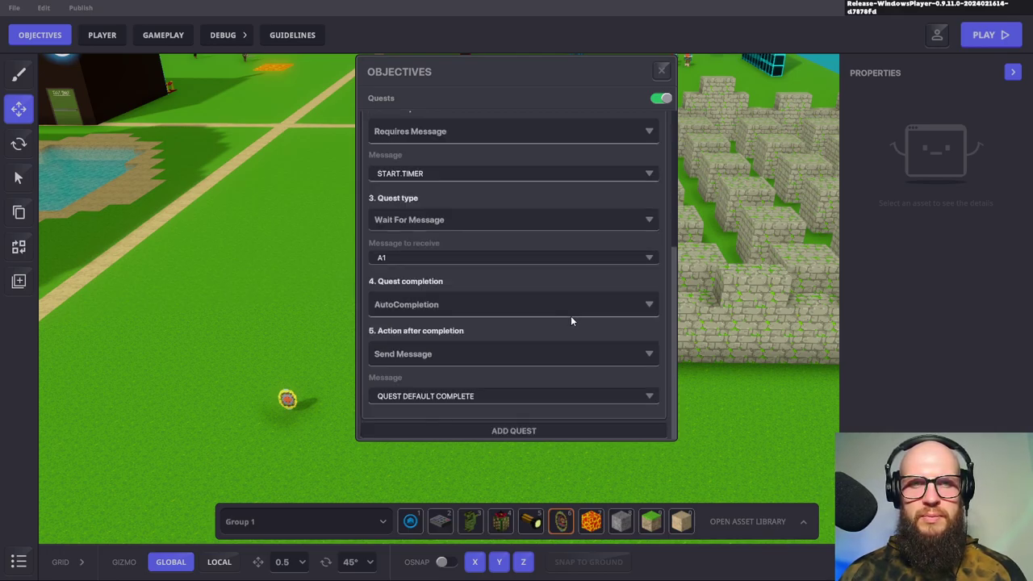
pyautogui.click(662, 70)
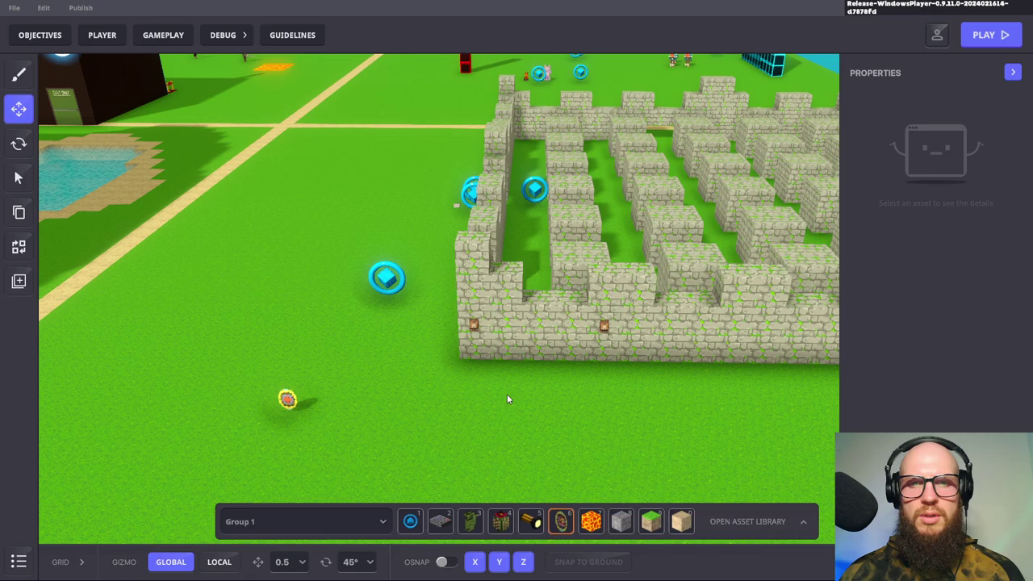
# Remove the Message Broadcaster behaviour from the maze front wall's lever farther from the corner by setting it to None
pyautogui.click(604, 326)
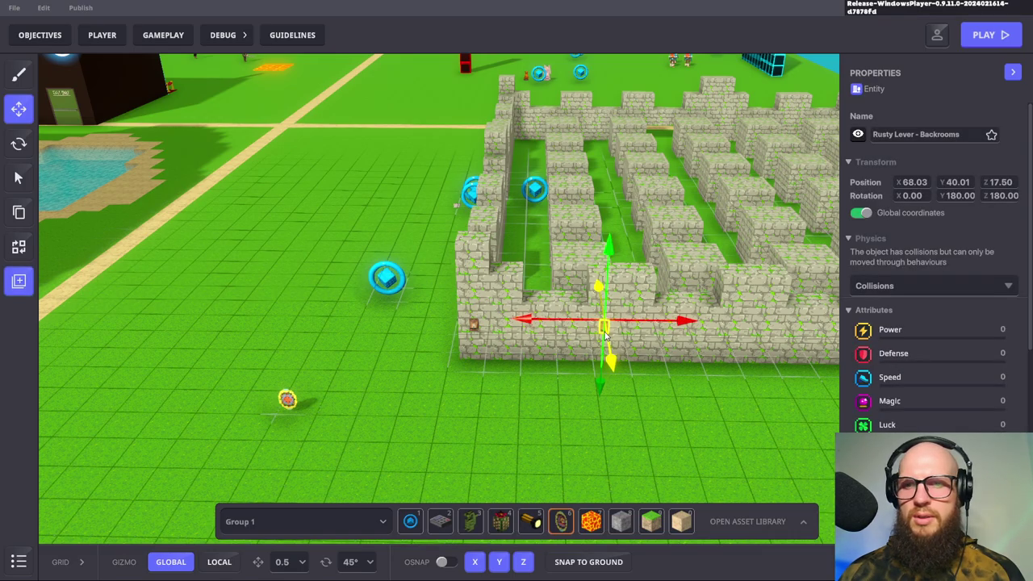
pyautogui.scroll(-3, 894, 324)
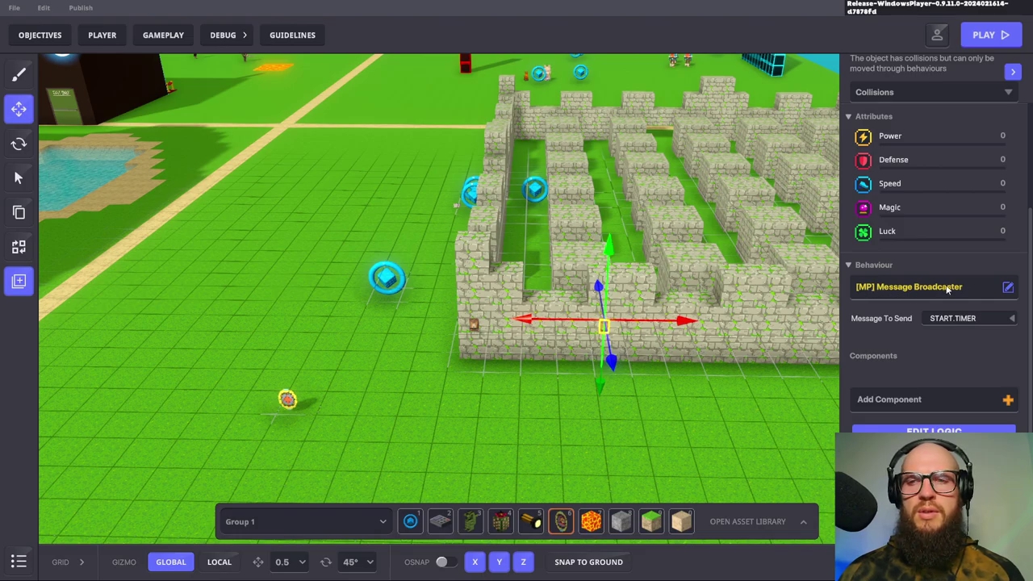
pyautogui.click(1008, 288)
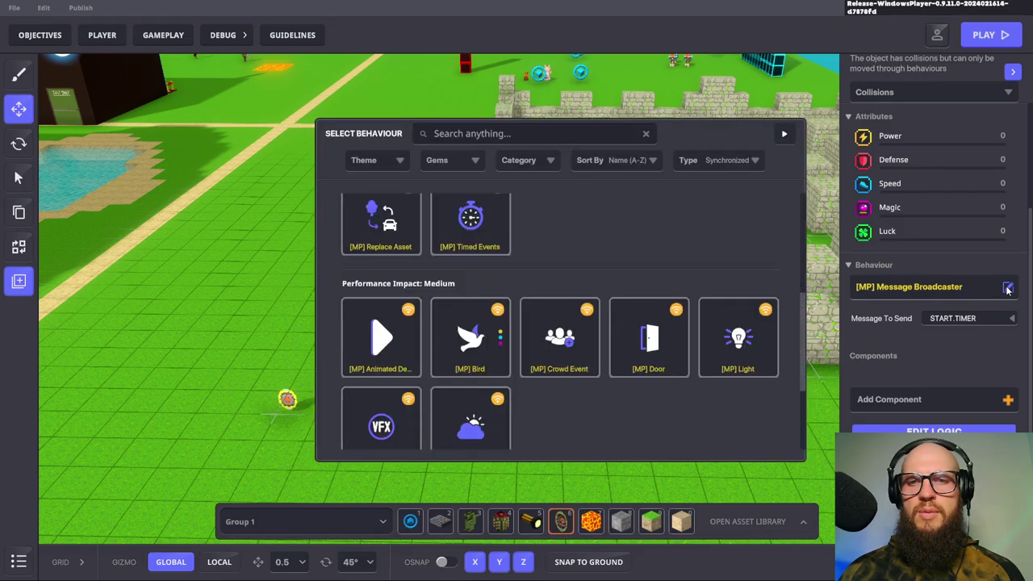
pyautogui.scroll(5, 576, 279)
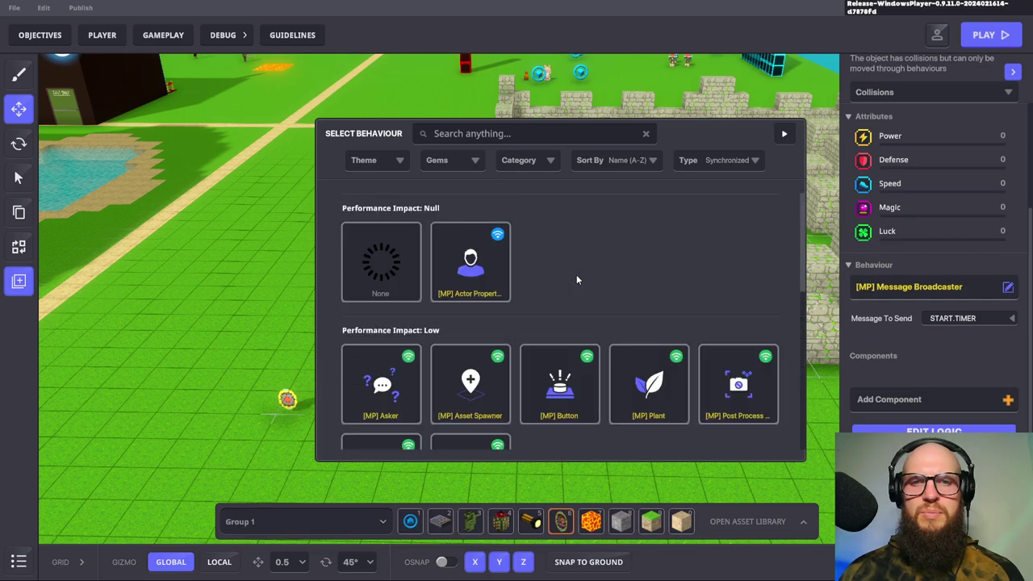
pyautogui.click(380, 260)
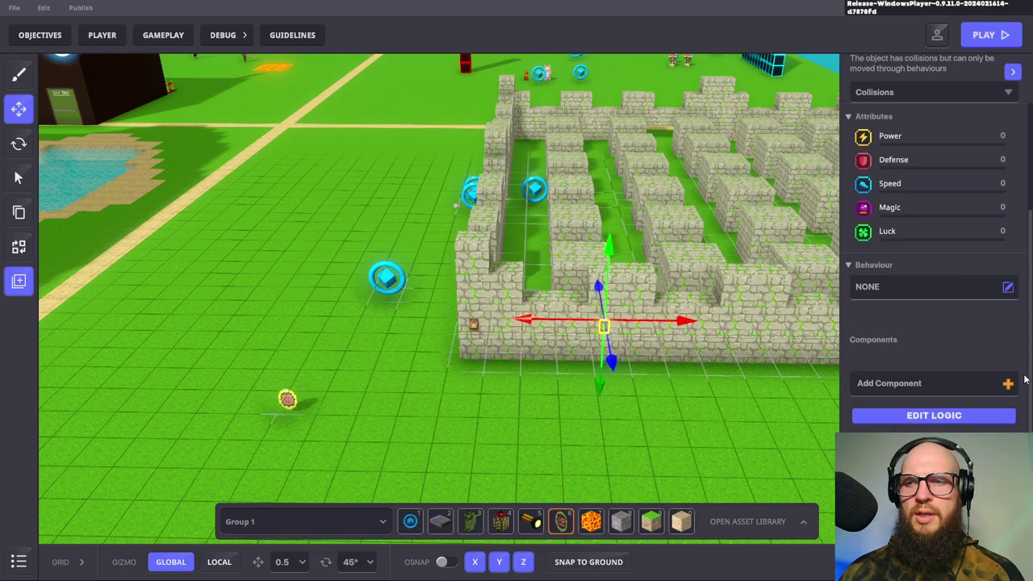
# Browse the components available for the wall lever without adding one
pyautogui.scroll(-1, 949, 349)
pyautogui.click(954, 336)
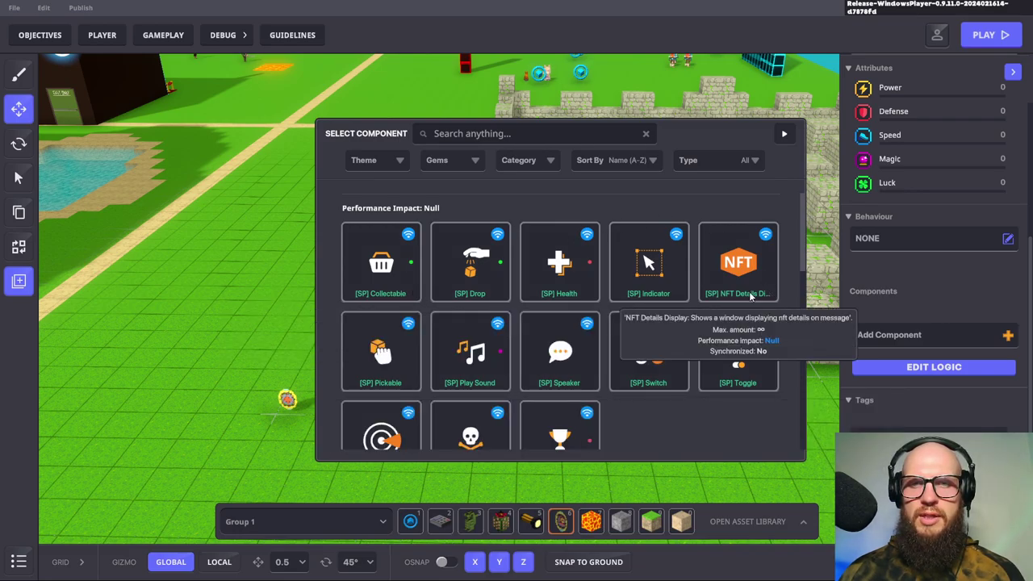
pyautogui.scroll(-2, 756, 339)
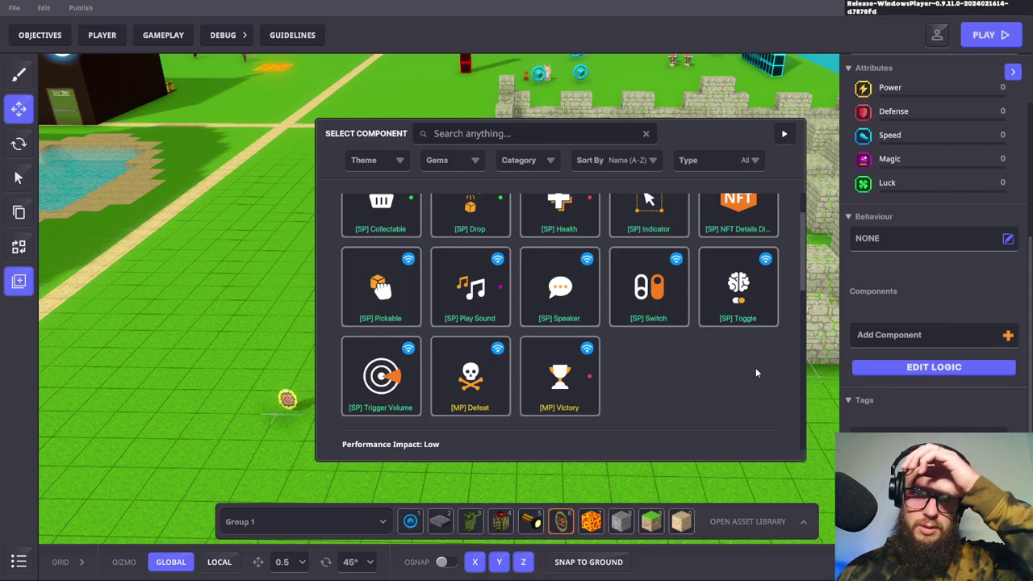
pyautogui.scroll(-2, 754, 370)
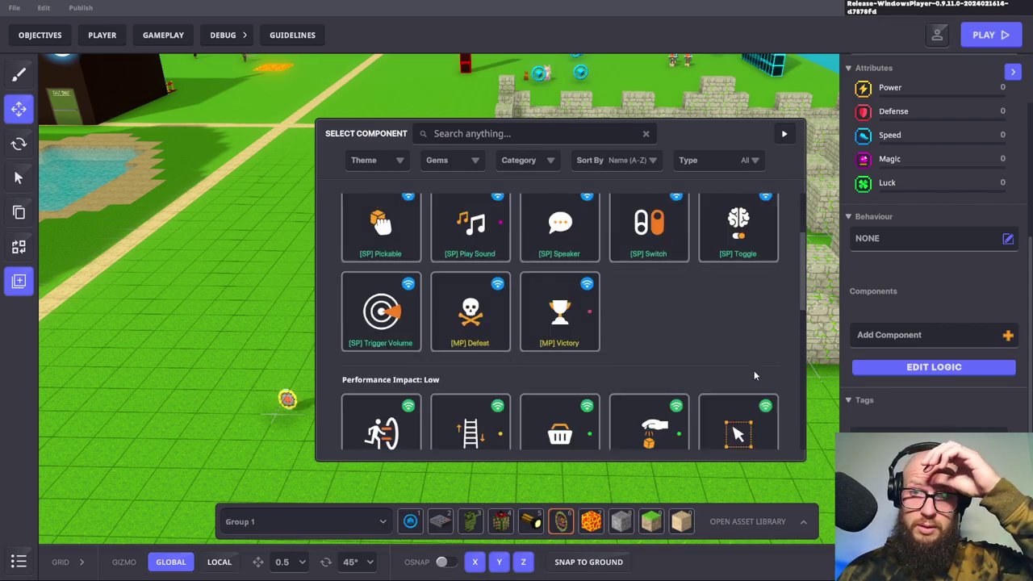
pyautogui.scroll(-12, 754, 371)
pyautogui.scroll(7, 741, 374)
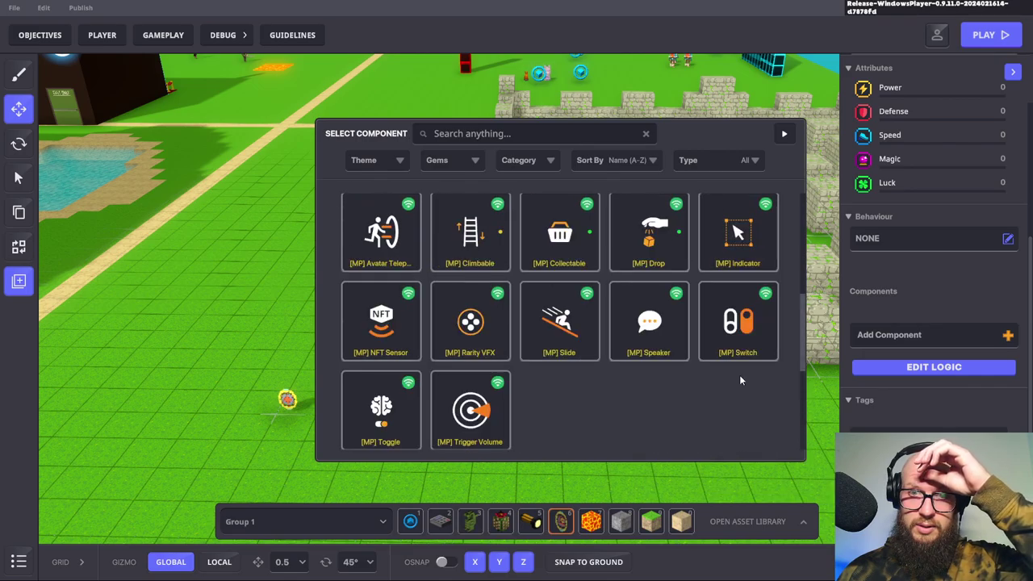
pyautogui.scroll(1, 740, 375)
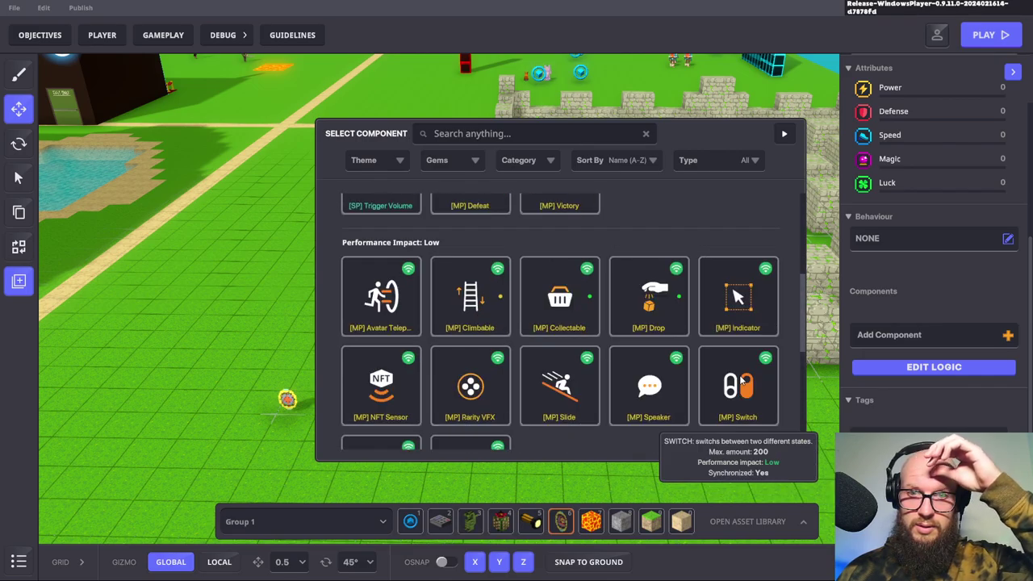
pyautogui.scroll(4, 741, 379)
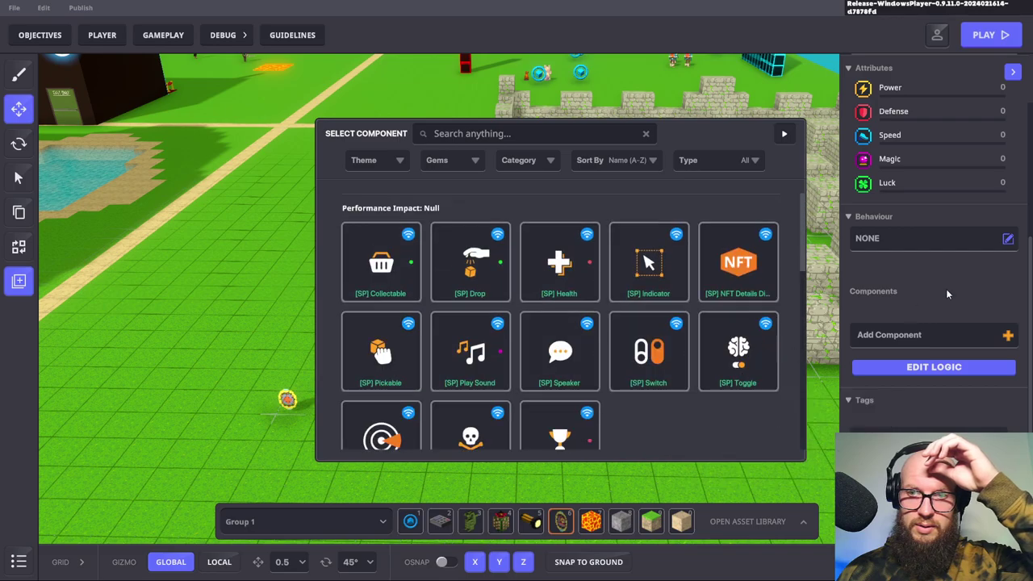
pyautogui.click(783, 134)
# Assign the [SP] Message Broadcaster behaviour to the wall lever and deselect it
pyautogui.click(949, 238)
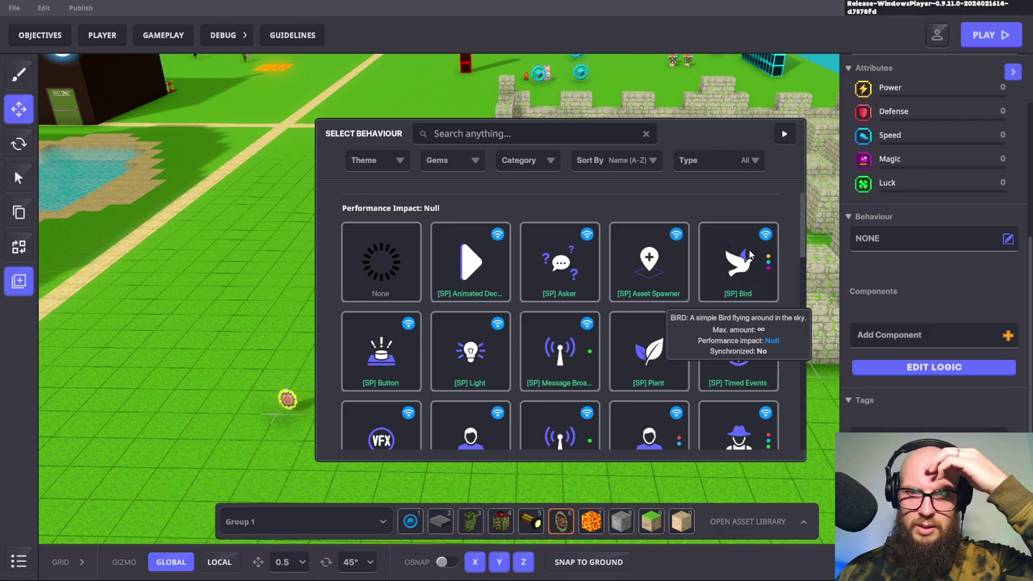
pyautogui.click(559, 347)
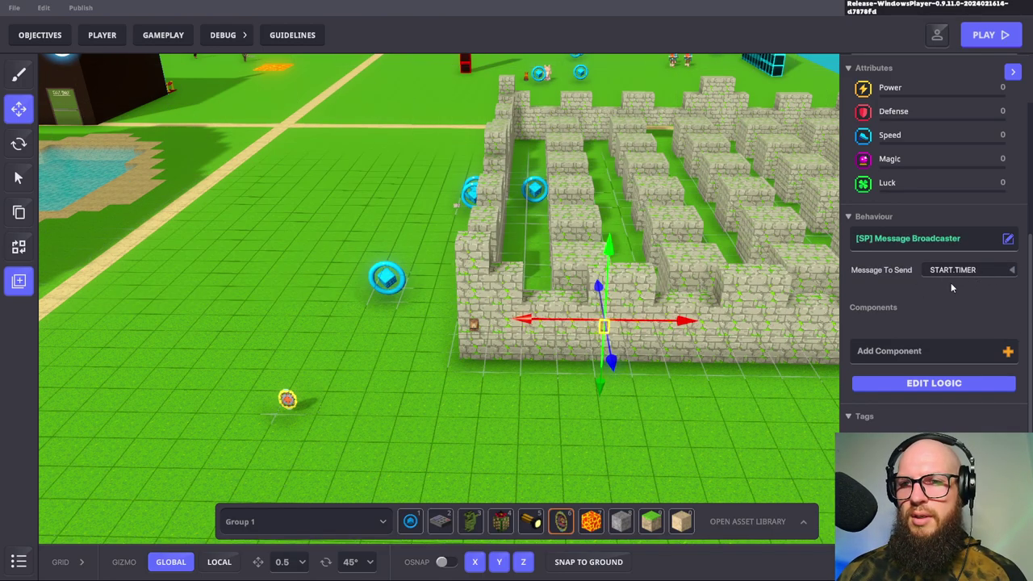
pyautogui.click(741, 417)
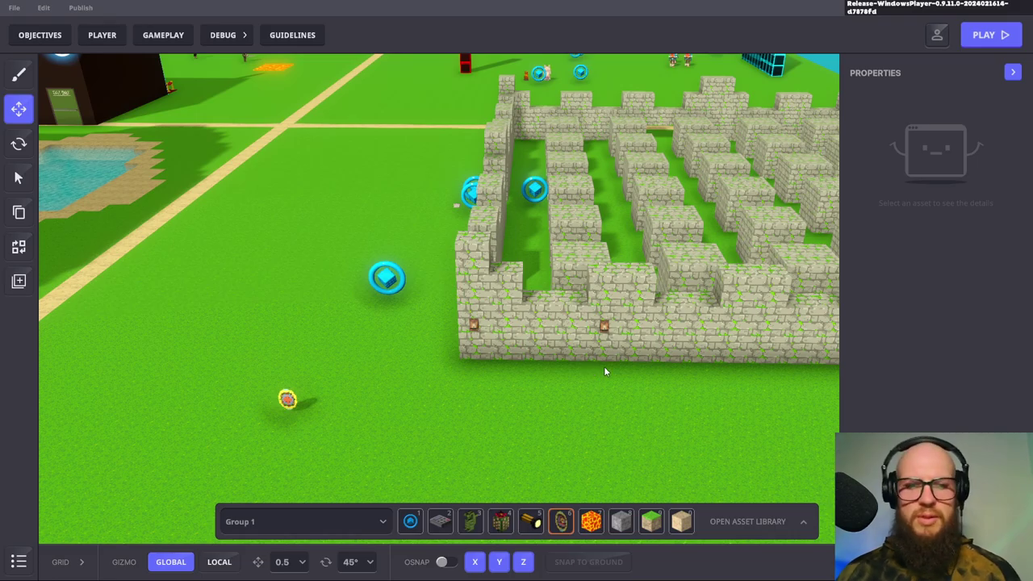
# Playtest the lever's new behaviour by running from the spawn to the maze's front wall, and return to editing
pyautogui.press('F5')
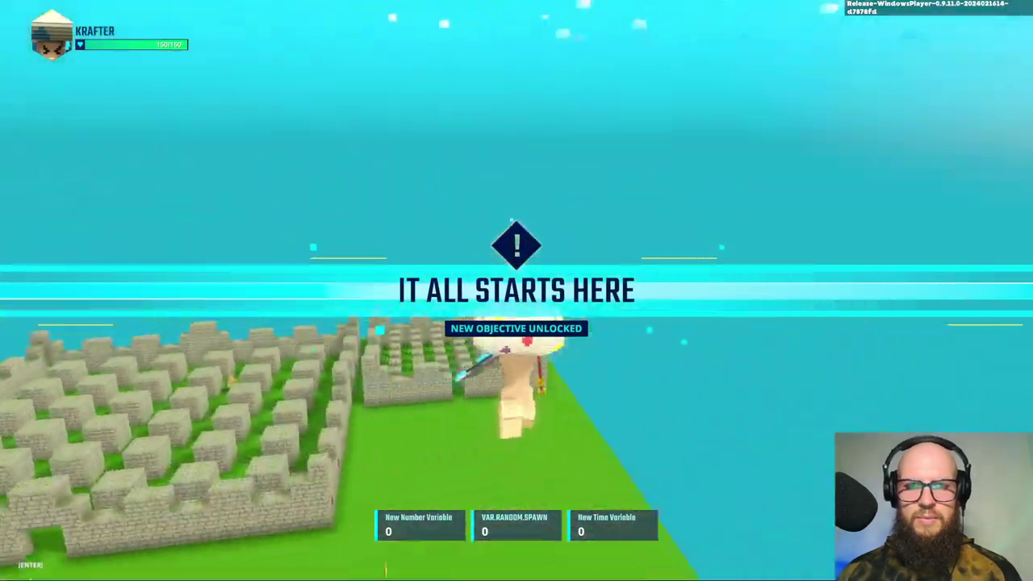
pyautogui.press('w')
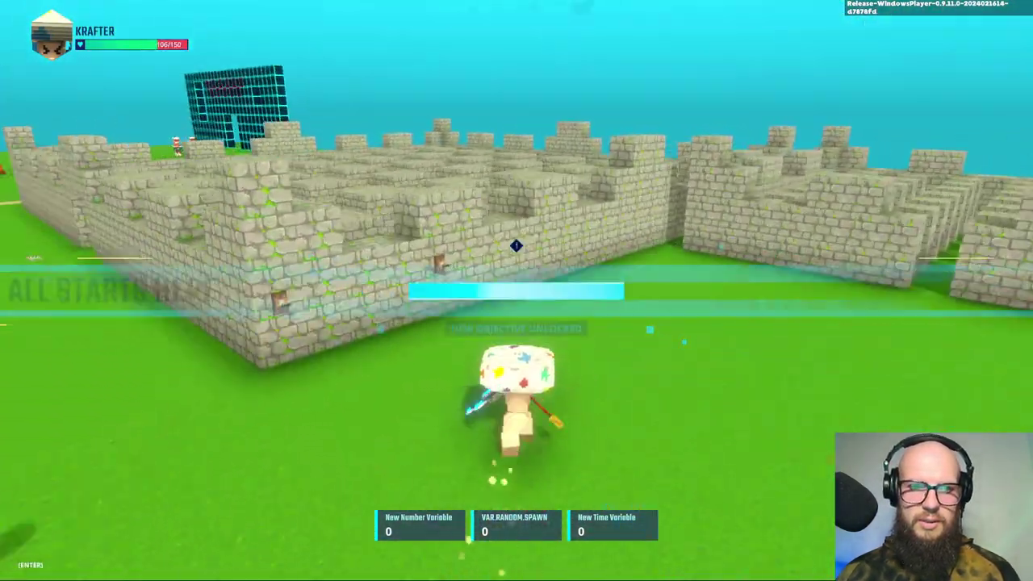
pyautogui.press('w')
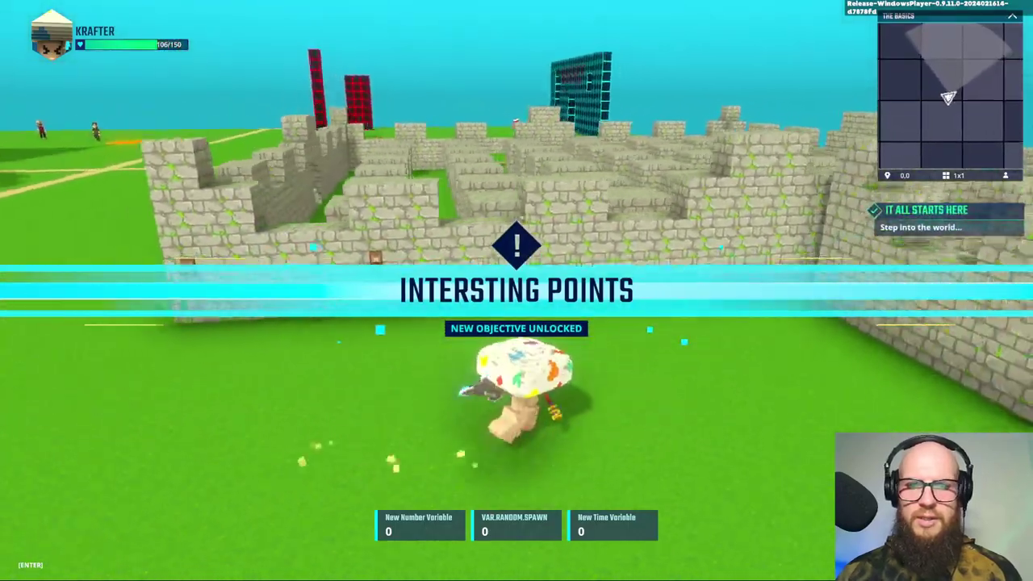
pyautogui.press('w')
pyautogui.press('w')
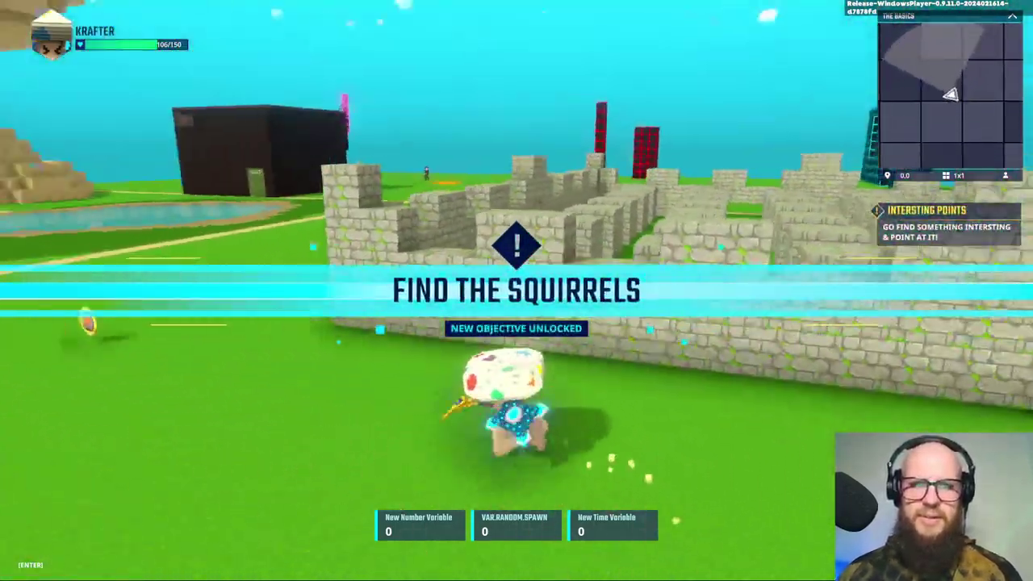
pyautogui.press('w')
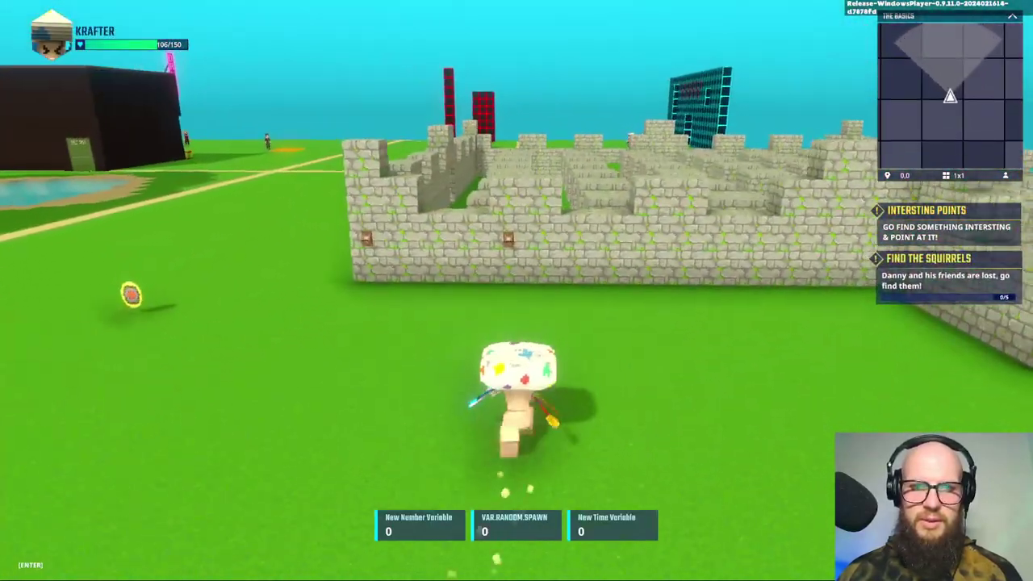
pyautogui.press('w')
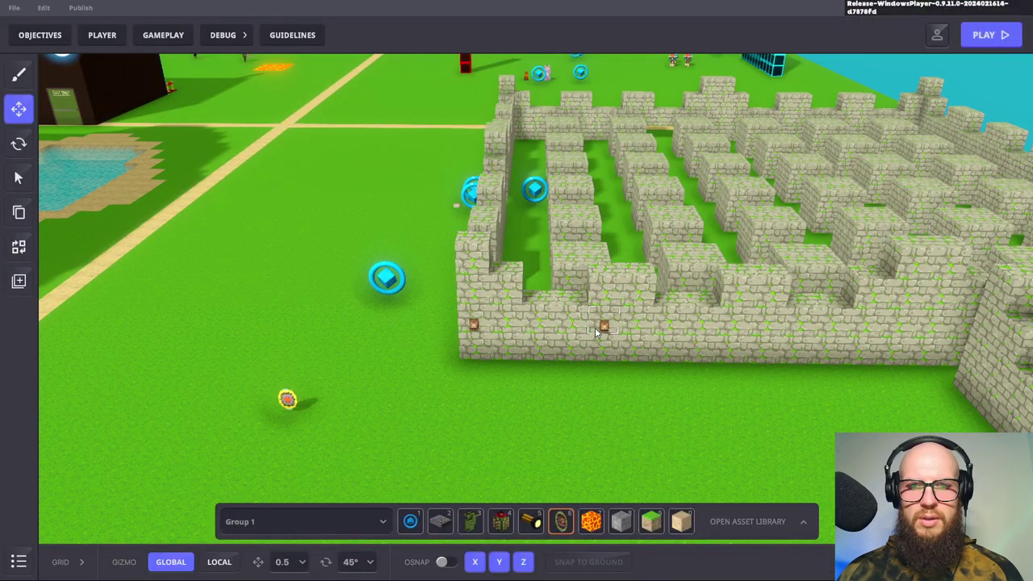
# Check the wall lever's message to send against the YUR GONNA DIE quest's launch message and other settings
pyautogui.click(597, 327)
pyautogui.scroll(-3, 959, 365)
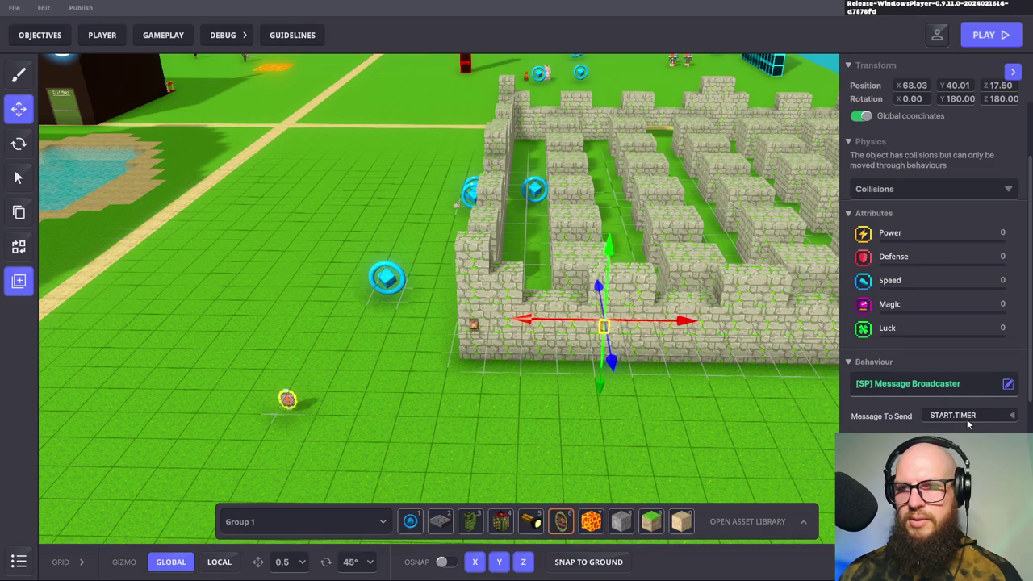
pyautogui.click(41, 35)
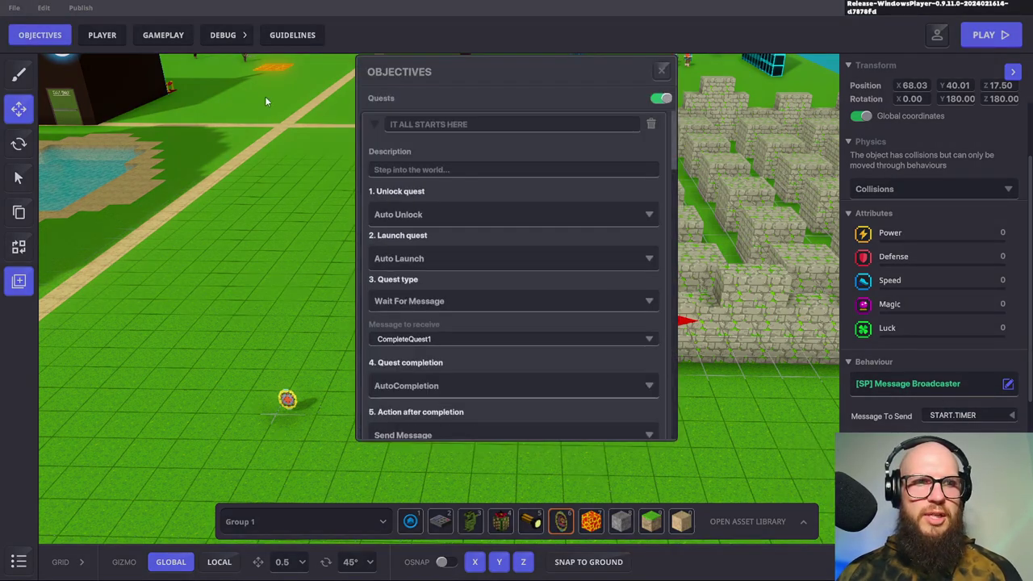
pyautogui.click(369, 124)
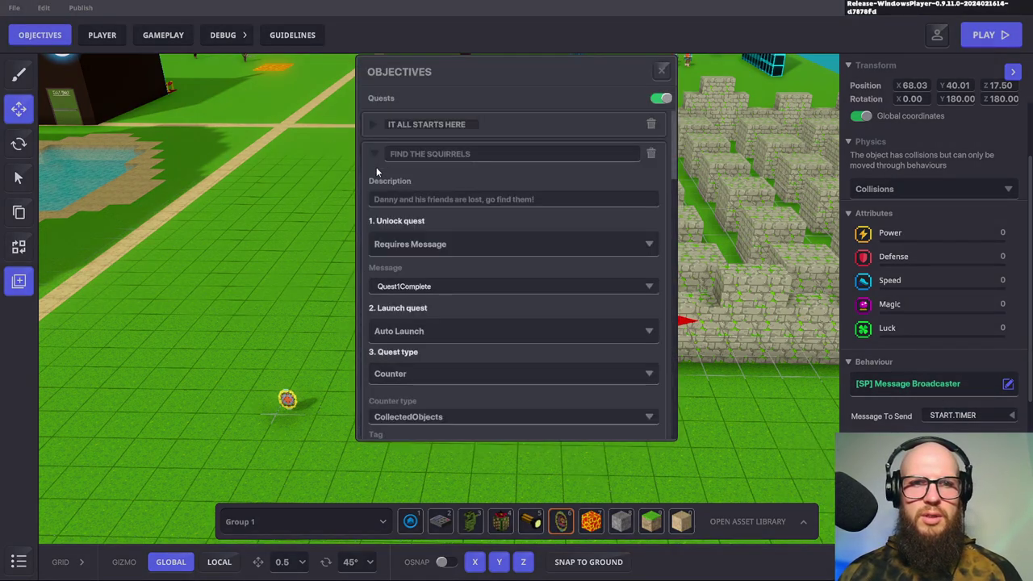
pyautogui.click(374, 153)
pyautogui.click(373, 183)
pyautogui.click(373, 213)
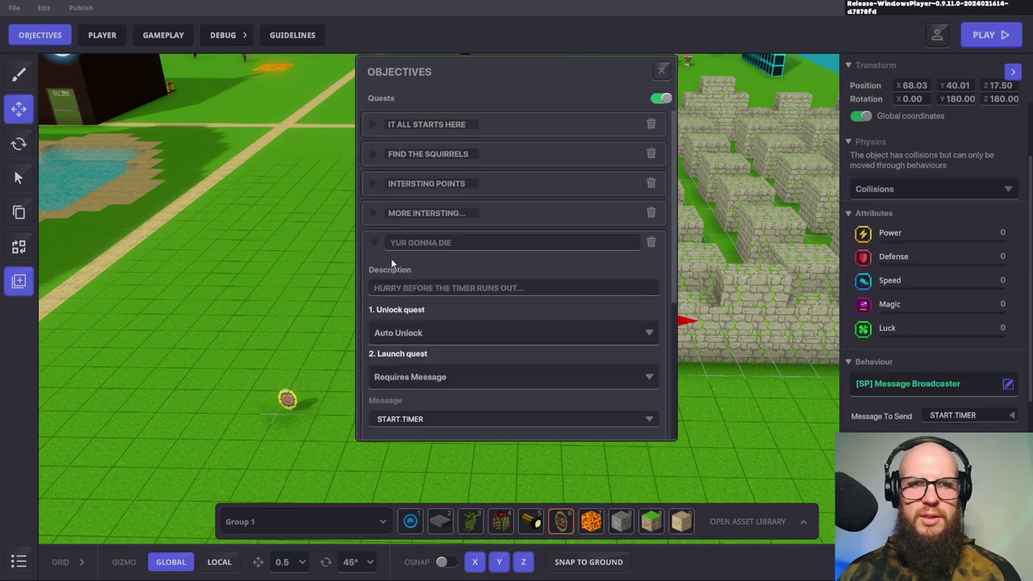
pyautogui.scroll(-1, 619, 320)
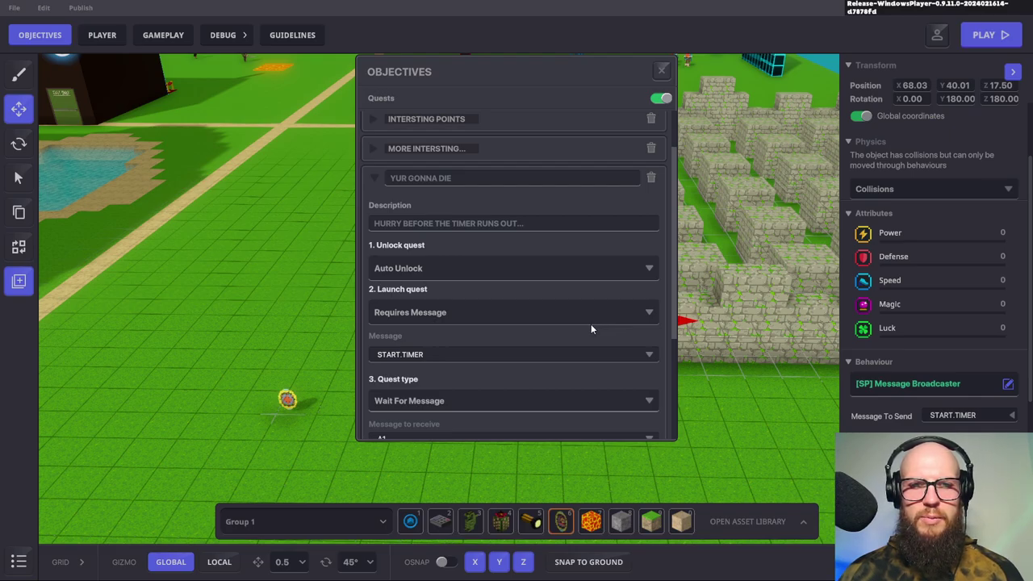
pyautogui.scroll(-1, 618, 351)
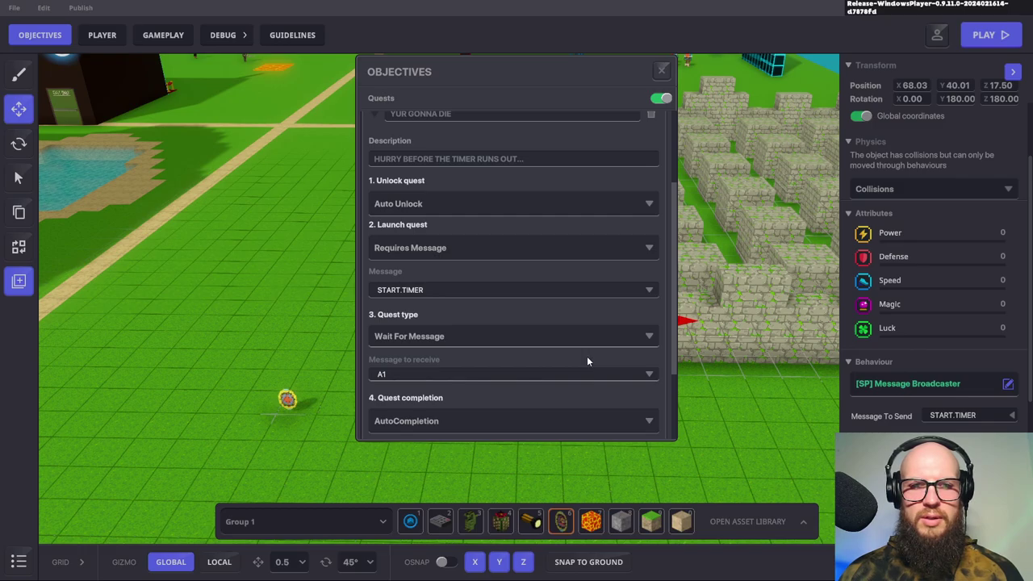
pyautogui.scroll(-2, 587, 361)
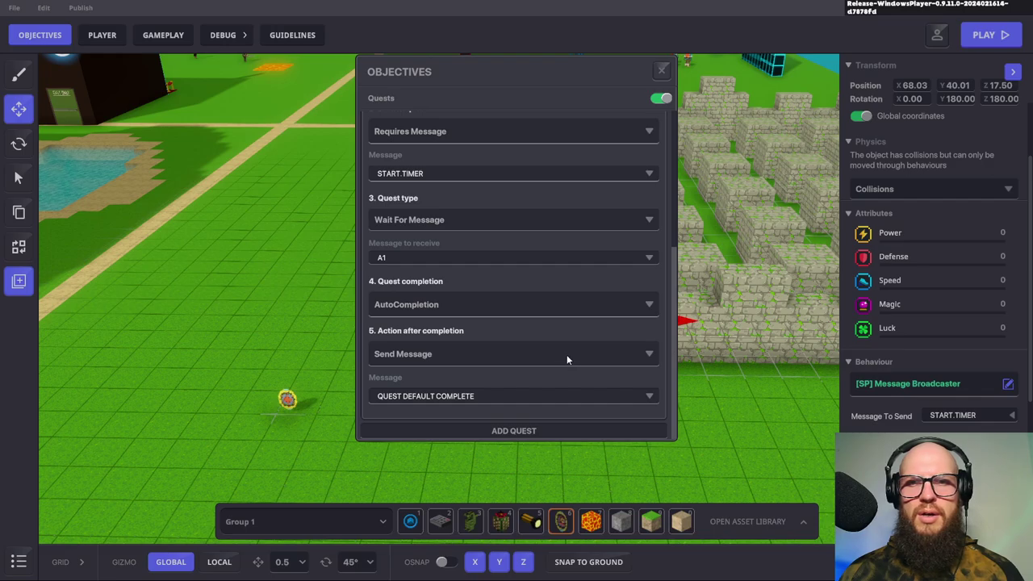
pyautogui.click(662, 71)
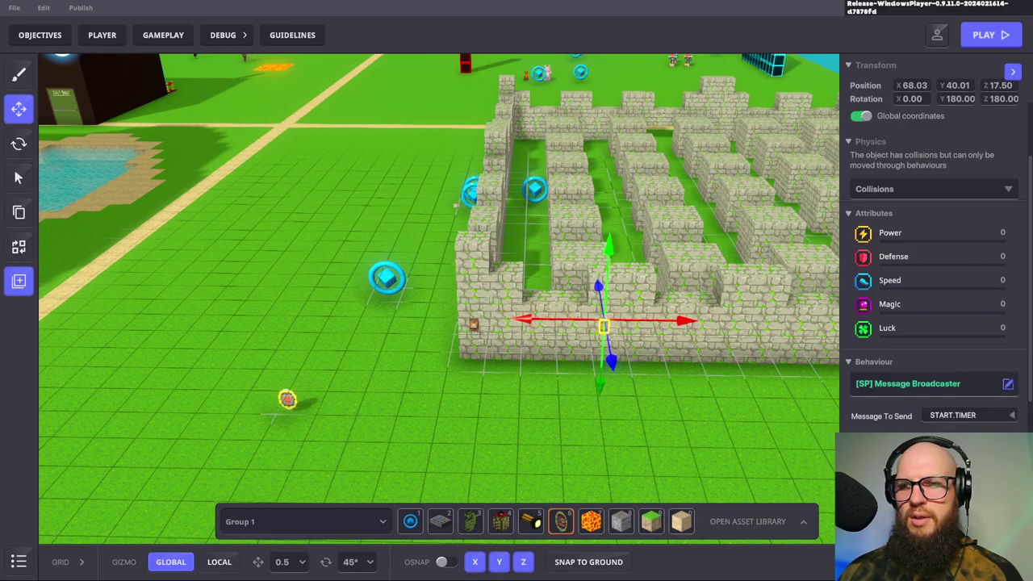
# Set the wall lever's Broadcast Type to All and deselect the lever
pyautogui.scroll(-3, 888, 411)
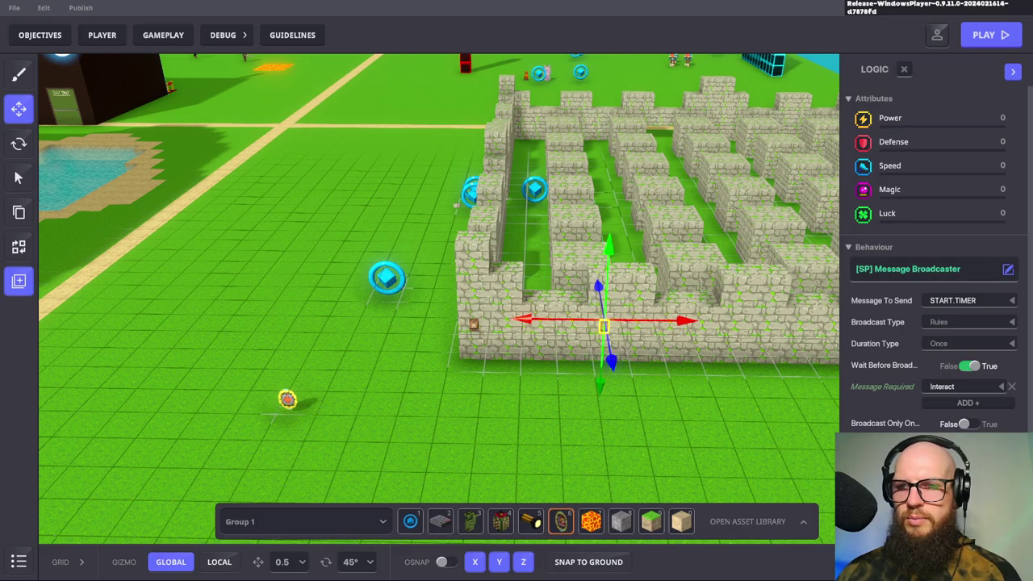
pyautogui.click(964, 322)
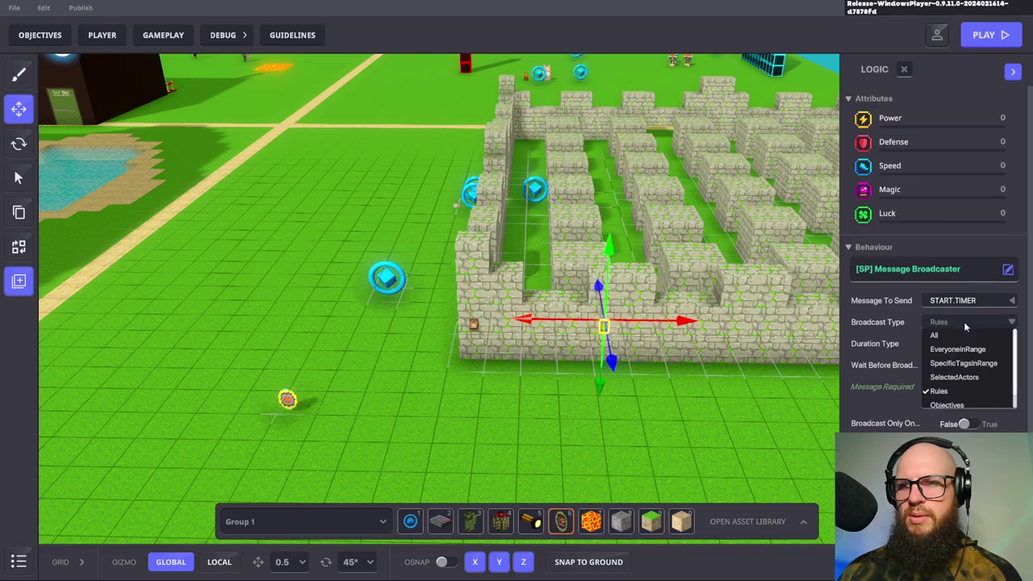
pyautogui.click(937, 336)
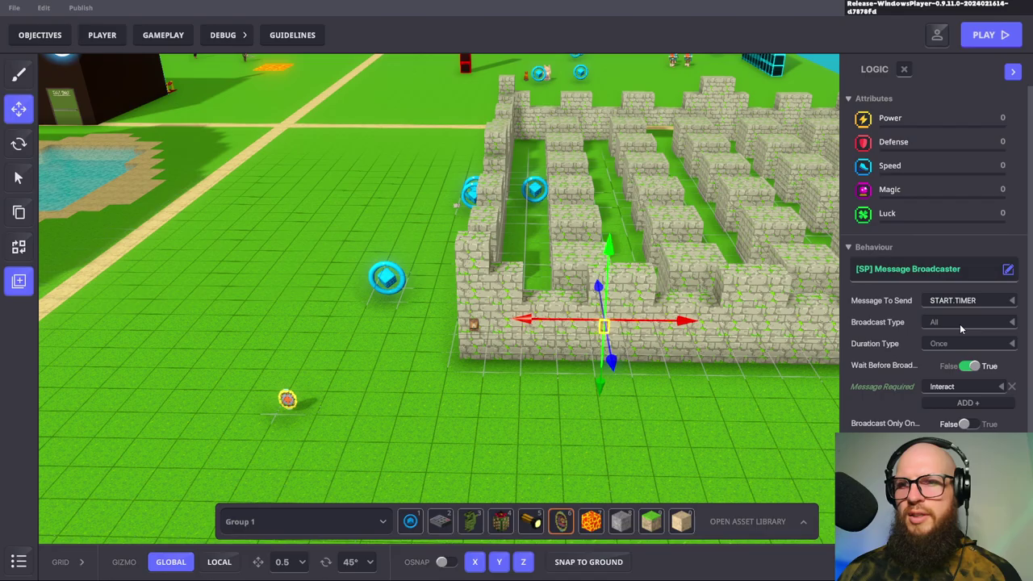
pyautogui.click(697, 419)
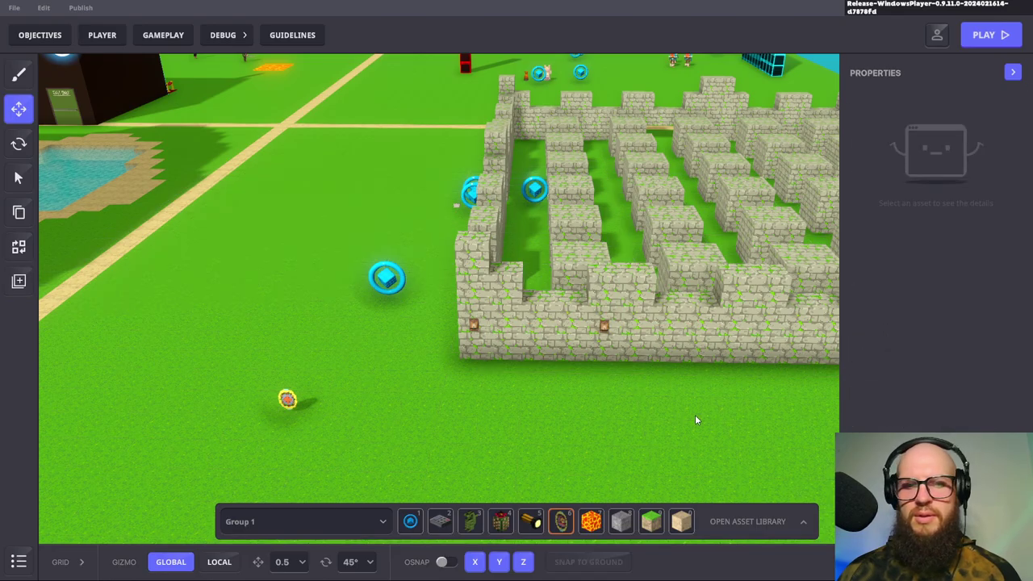
# Playtest the level by triggering the maze wall lever, collecting the nearby ring pickup and running back to the wall, and return to editing
pyautogui.hotkey('ctrl', 'p')
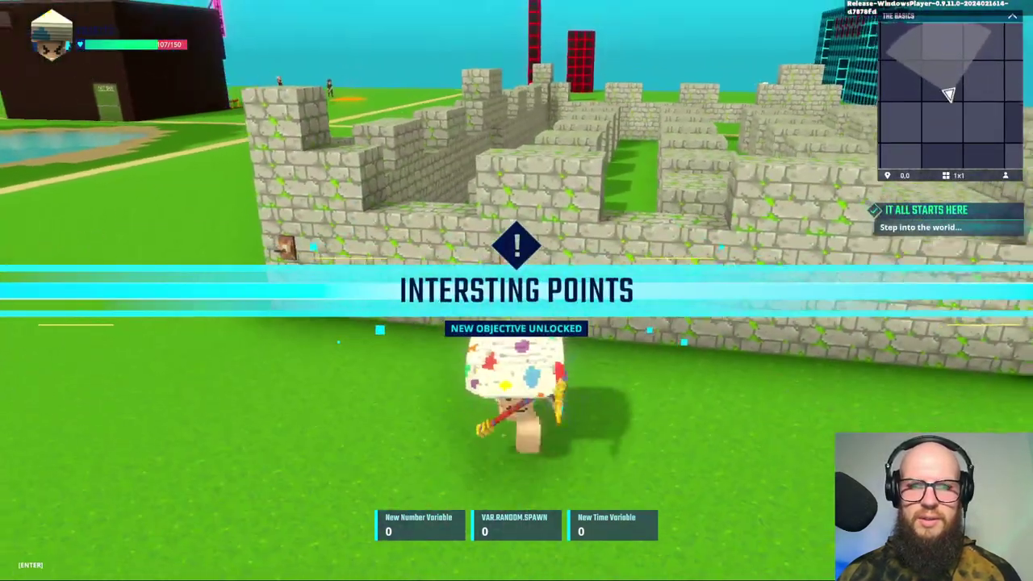
pyautogui.press('w')
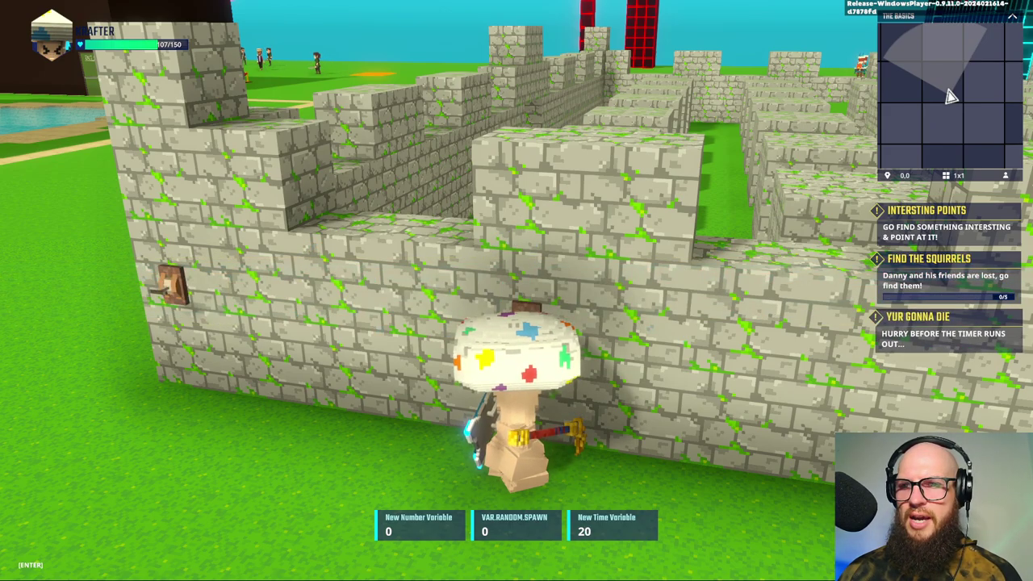
pyautogui.press('s')
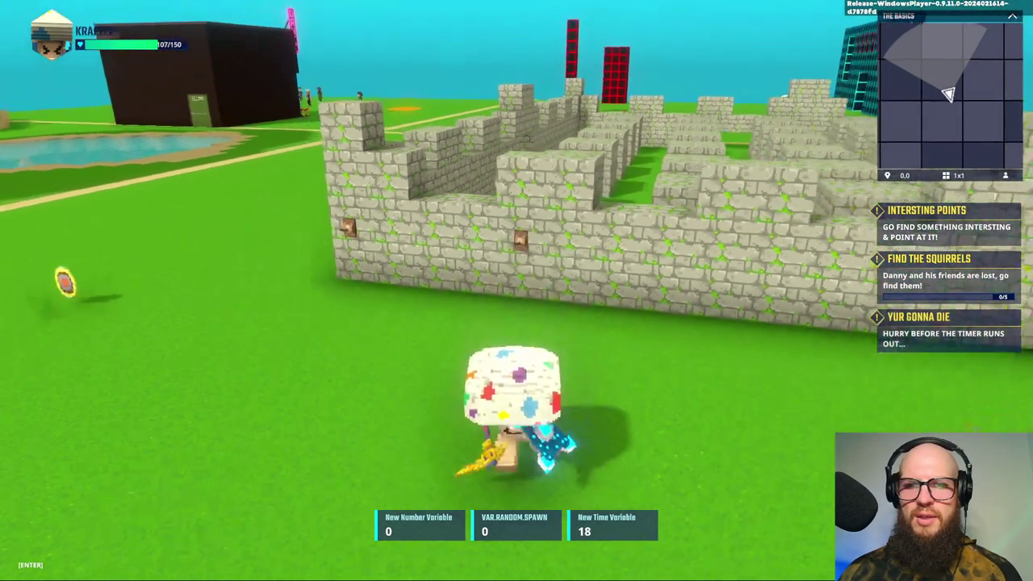
pyautogui.press('w')
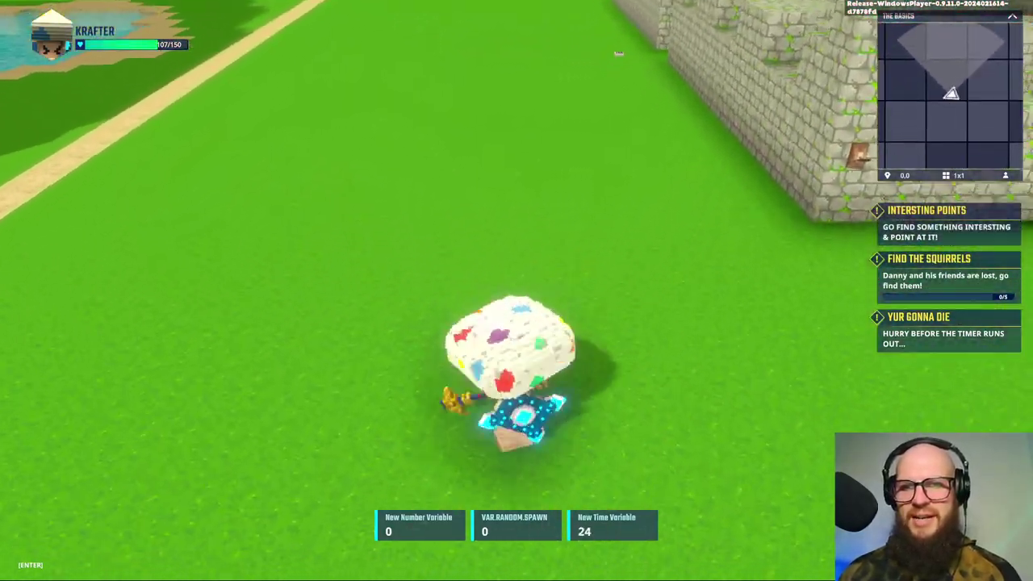
pyautogui.press('d')
pyautogui.press('w')
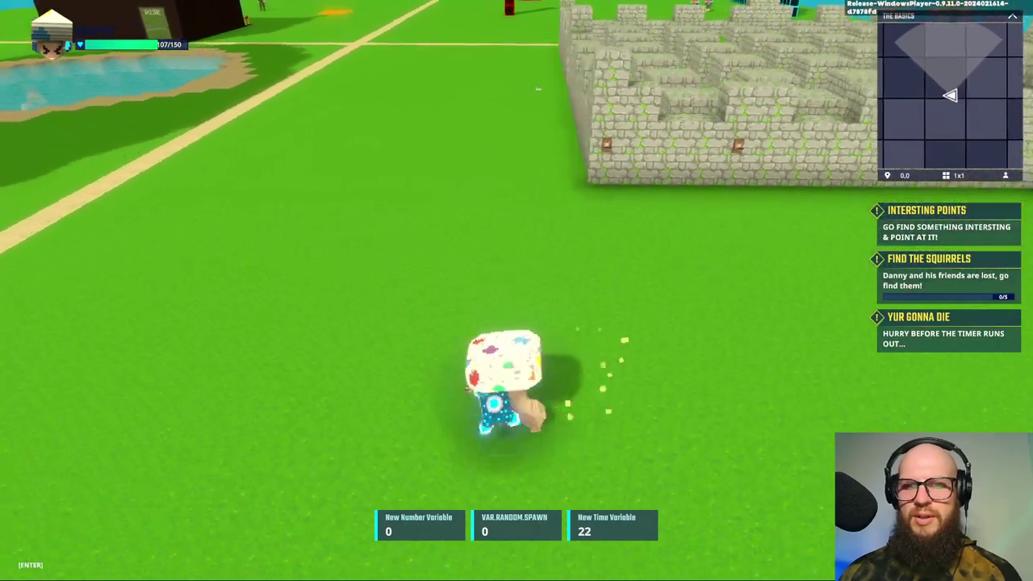
pyautogui.press('a')
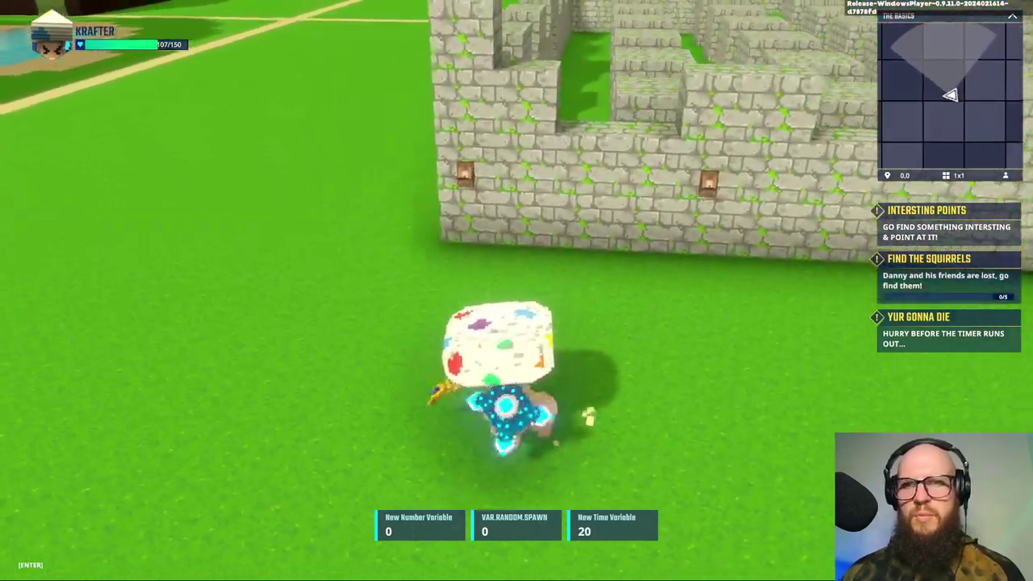
pyautogui.press('w')
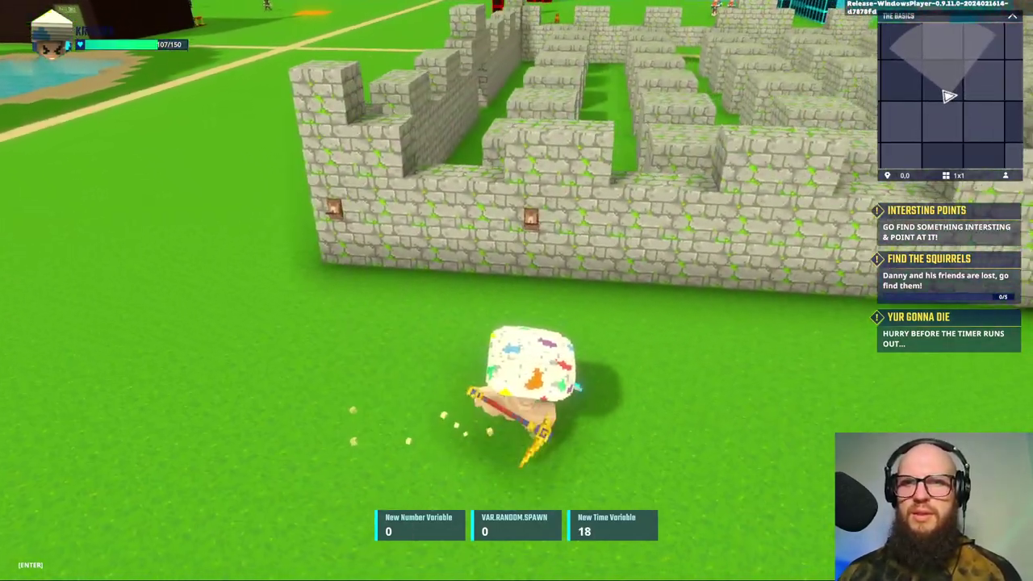
pyautogui.press('w')
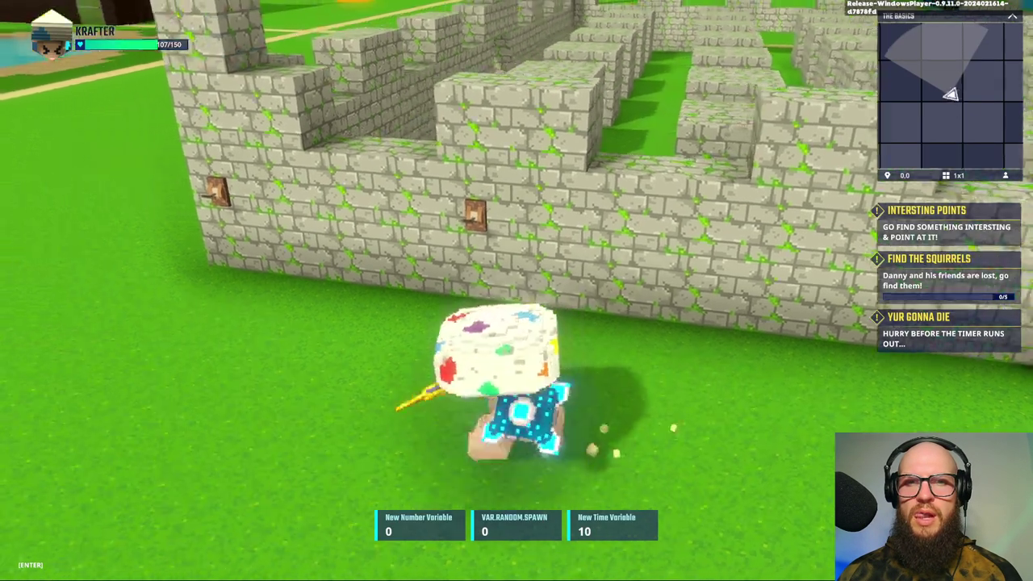
pyautogui.press('Escape')
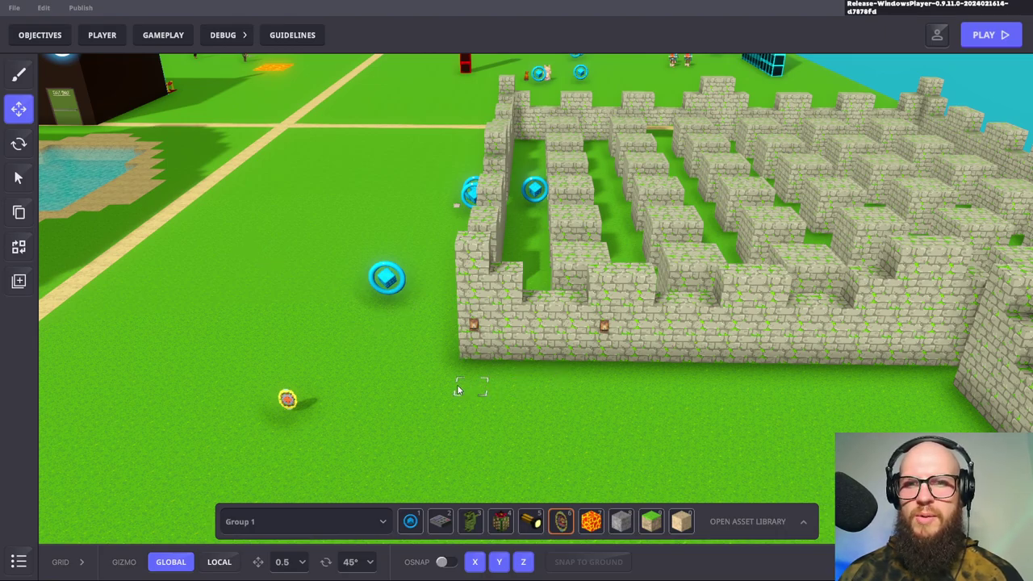
pyautogui.click(289, 401)
pyautogui.click(361, 373)
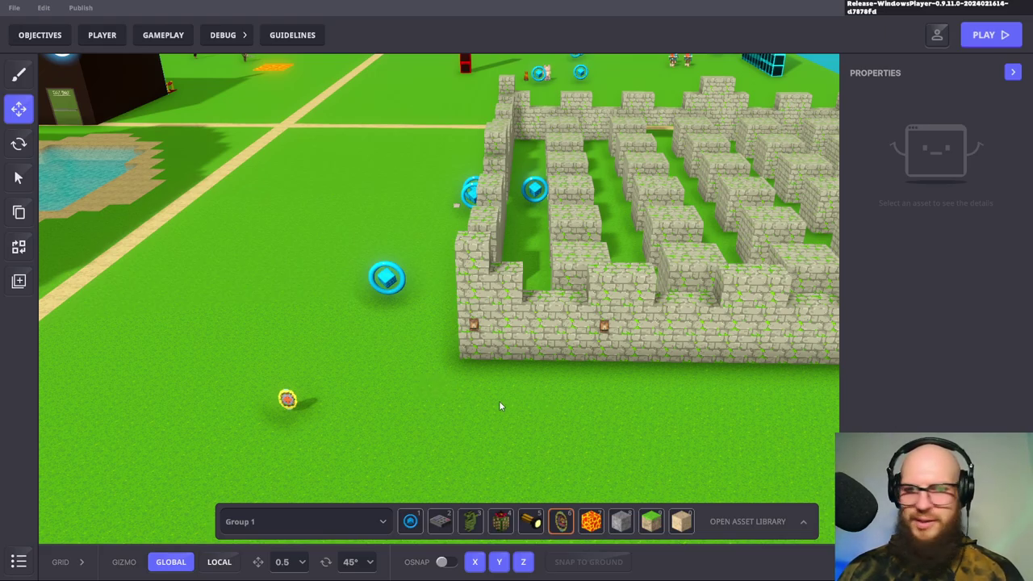
pyautogui.scroll(4, 449, 423)
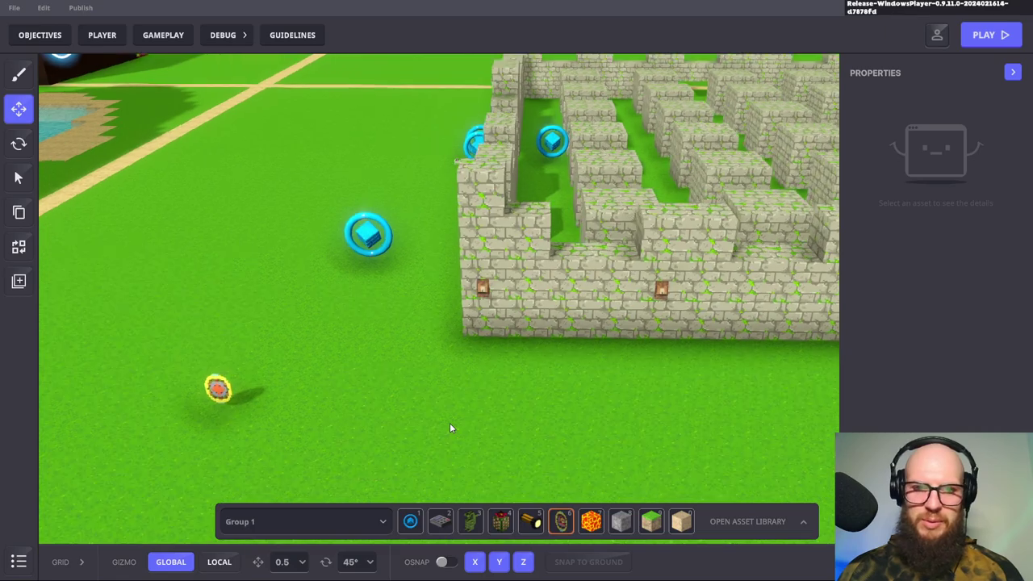
pyautogui.scroll(-4, 448, 423)
pyautogui.scroll(3, 438, 379)
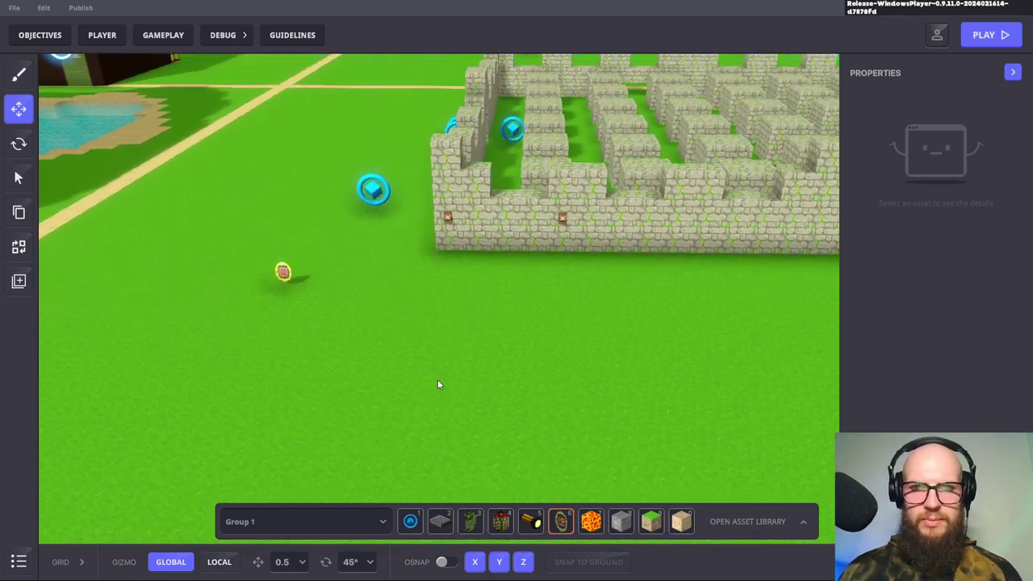
pyautogui.scroll(-3, 442, 300)
pyautogui.scroll(3, 449, 332)
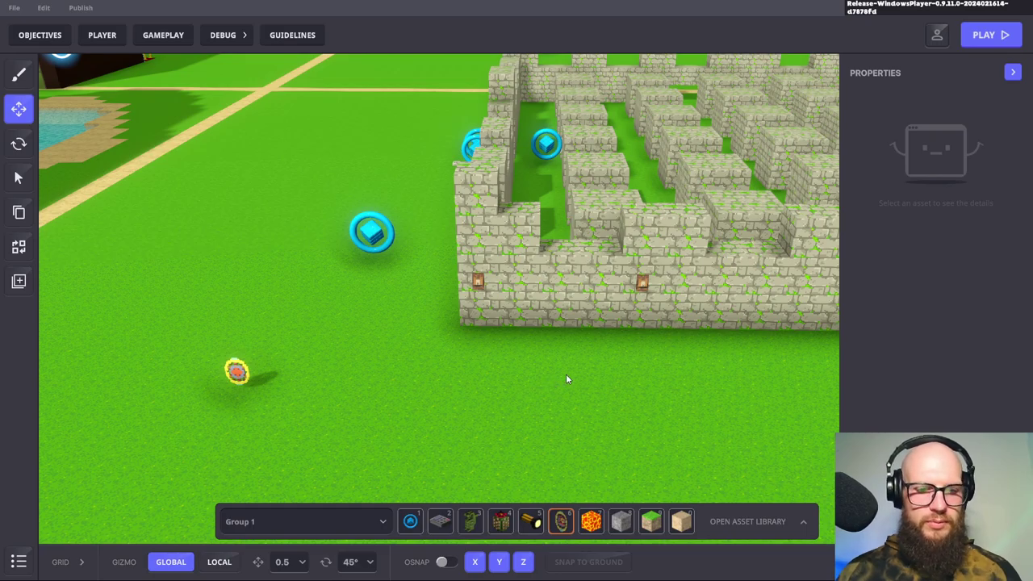
pyautogui.moveTo(567, 379); pyautogui.dragTo(521, 396, button='middle')
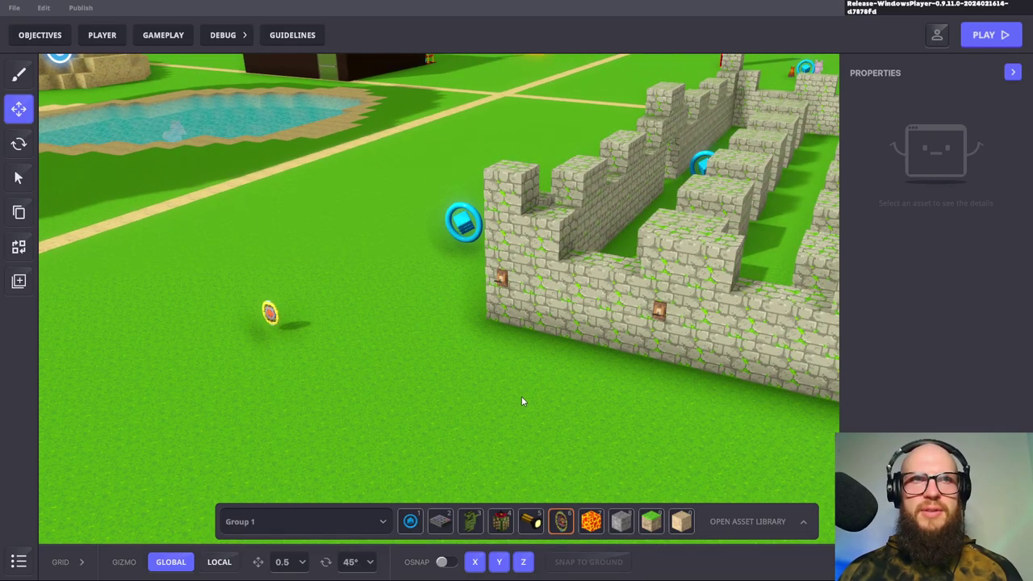
pyautogui.press('d')
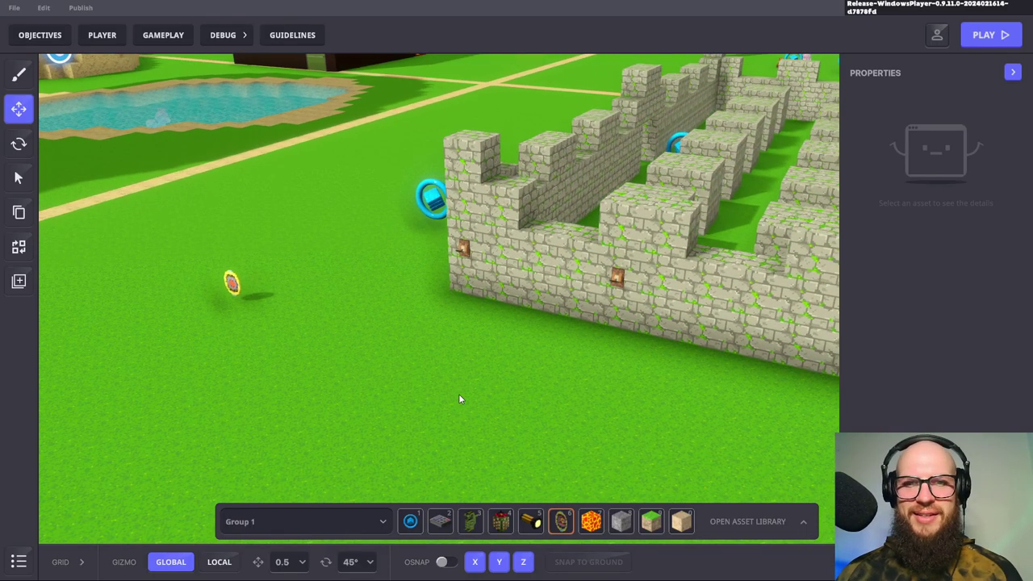
pyautogui.scroll(-2, 456, 404)
pyautogui.moveTo(460, 379); pyautogui.dragTo(466, 375, button='middle')
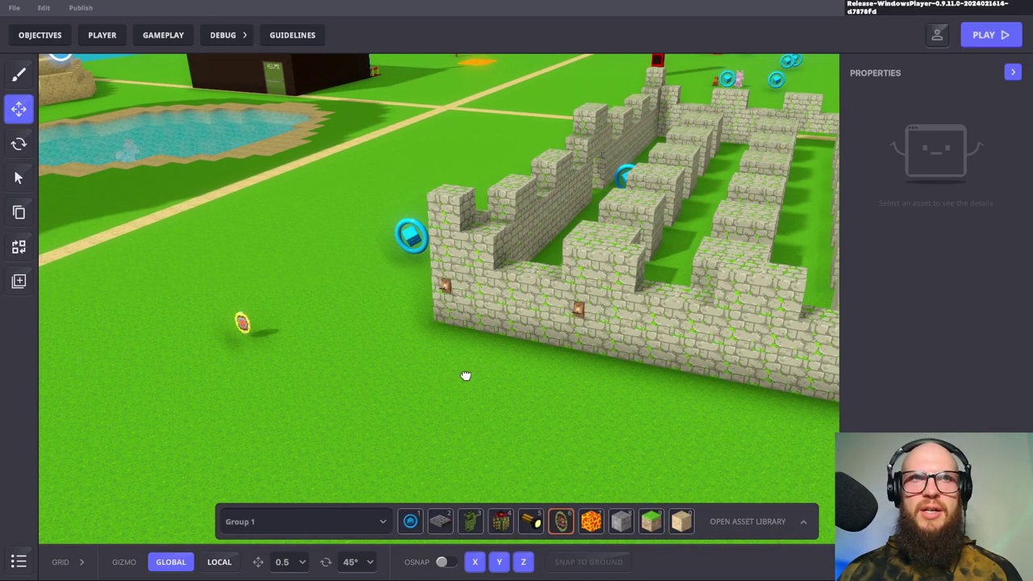
pyautogui.moveTo(466, 376)
pyautogui.mouseDown(button='middle')
pyautogui.moveTo(540, 372)
pyautogui.moveTo(456, 378)
pyautogui.moveTo(462, 392)
pyautogui.moveTo(521, 395)
pyautogui.moveTo(468, 381)
pyautogui.mouseUp(button='middle')
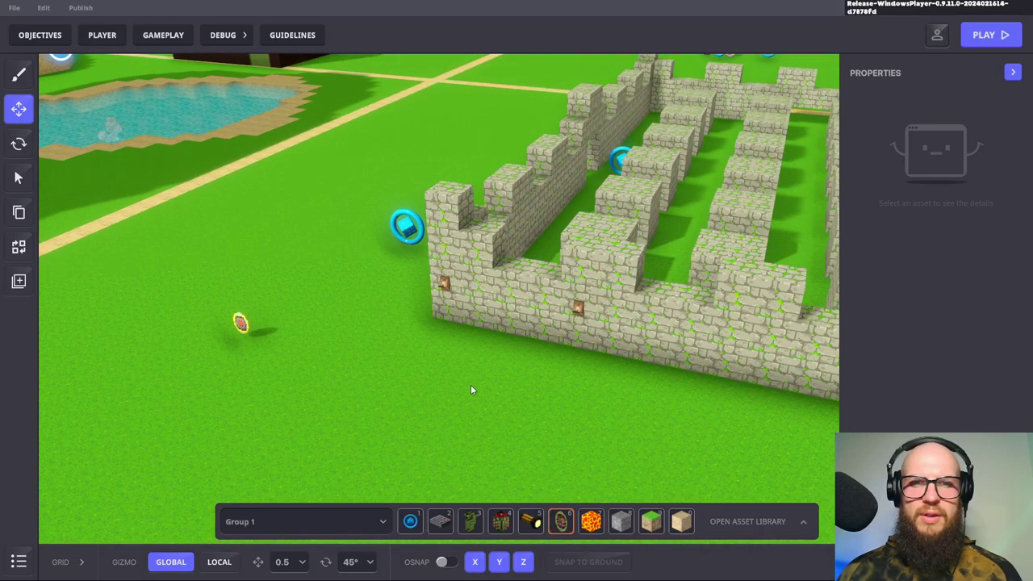
# Collapse the four quests above YUR GONNA DIE in the objectives and review its unlock, launch and completion settings
pyautogui.click(40, 34)
pyautogui.click(374, 125)
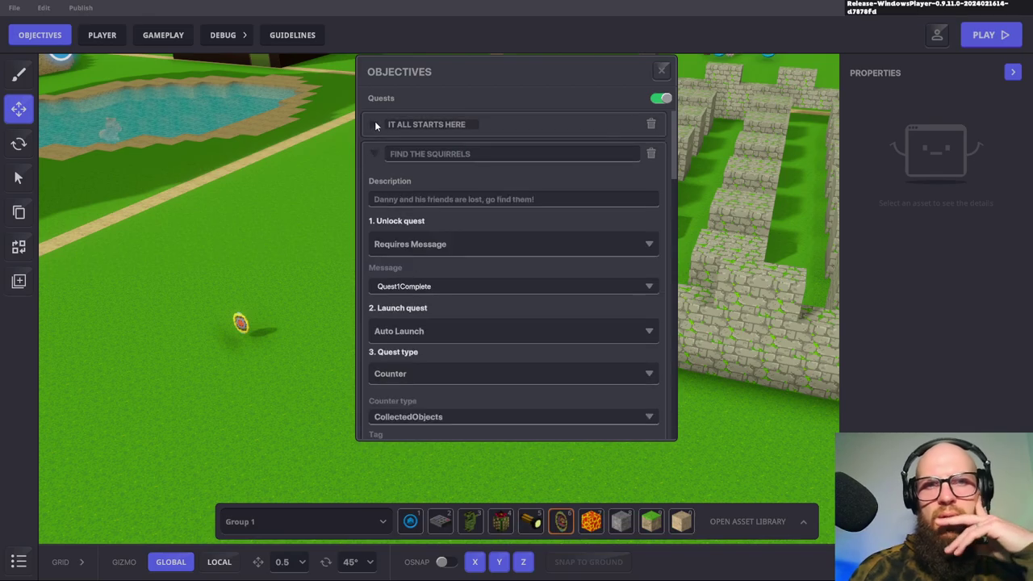
pyautogui.click(375, 154)
pyautogui.click(376, 184)
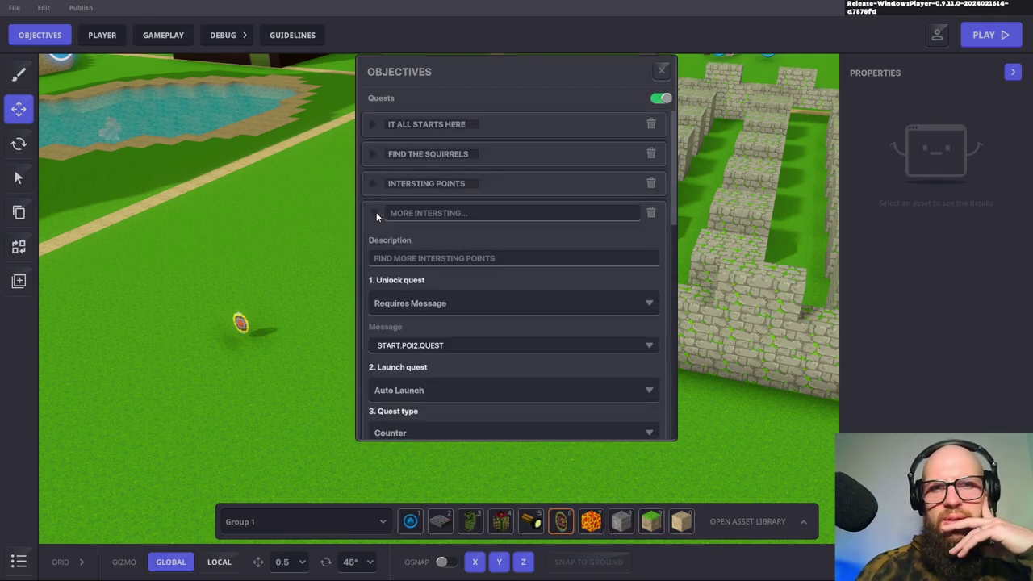
pyautogui.click(377, 213)
pyautogui.scroll(-3, 539, 242)
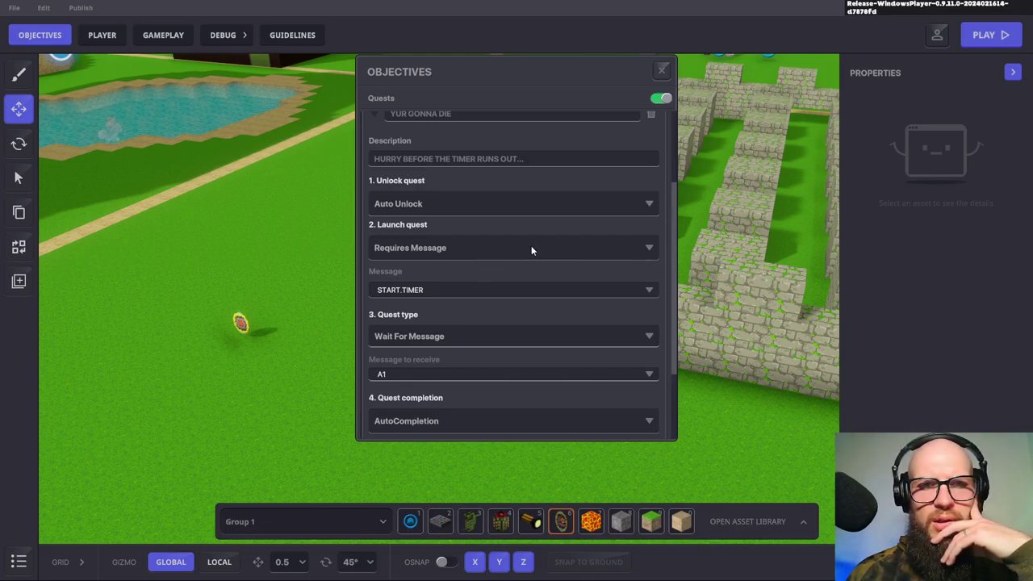
pyautogui.scroll(-2, 531, 250)
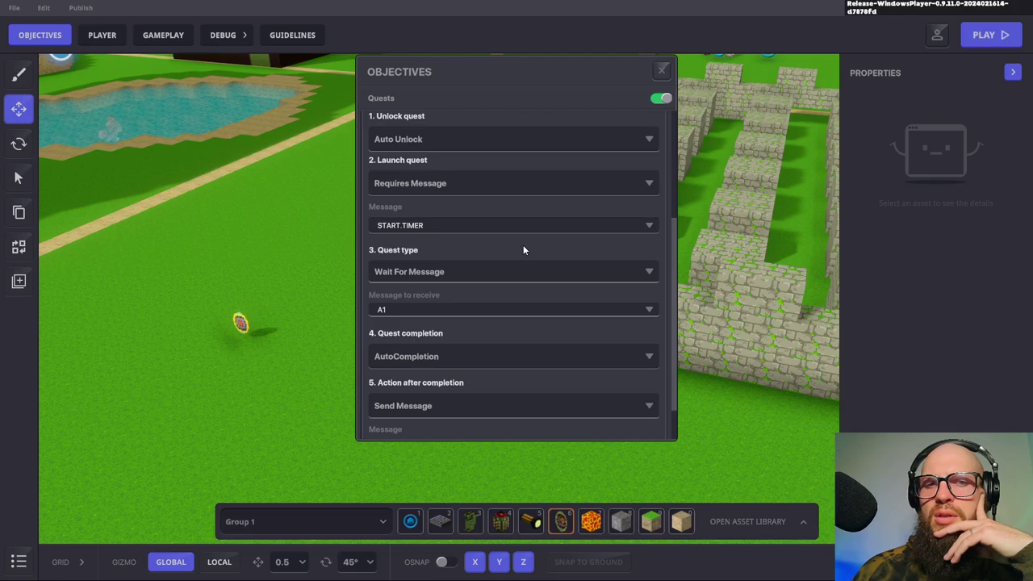
# Keep the YUR GONNA DIE quest type as Wait For Message, set its message to receive to none, and close the objectives
pyautogui.click(648, 272)
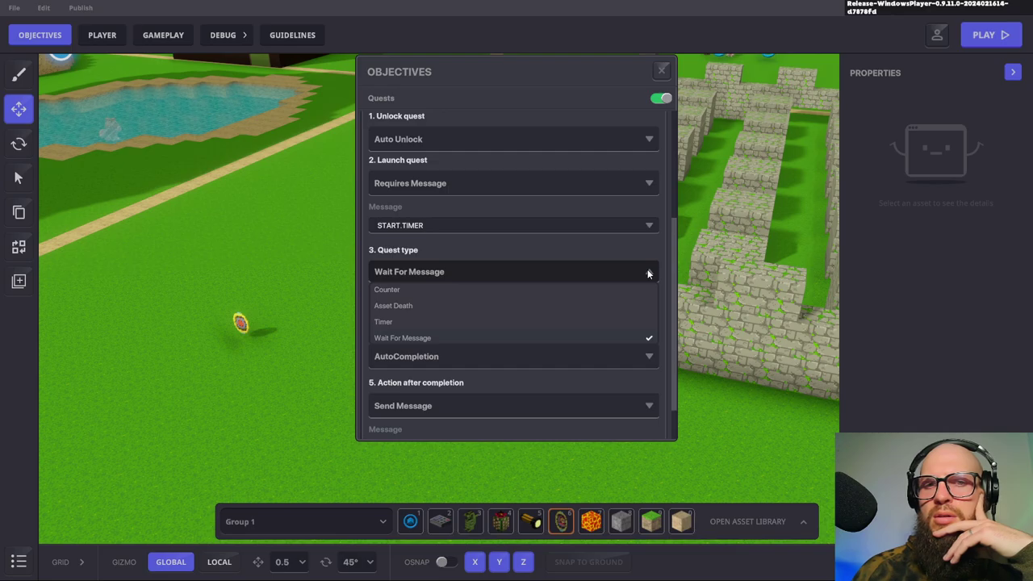
pyautogui.click(647, 272)
pyautogui.click(648, 312)
pyautogui.click(438, 337)
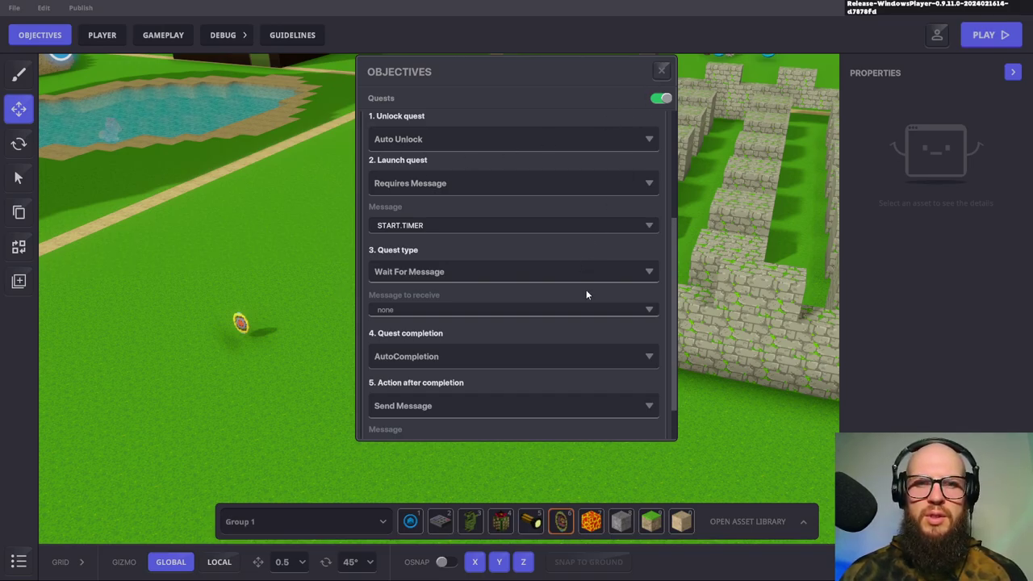
pyautogui.scroll(-1, 586, 292)
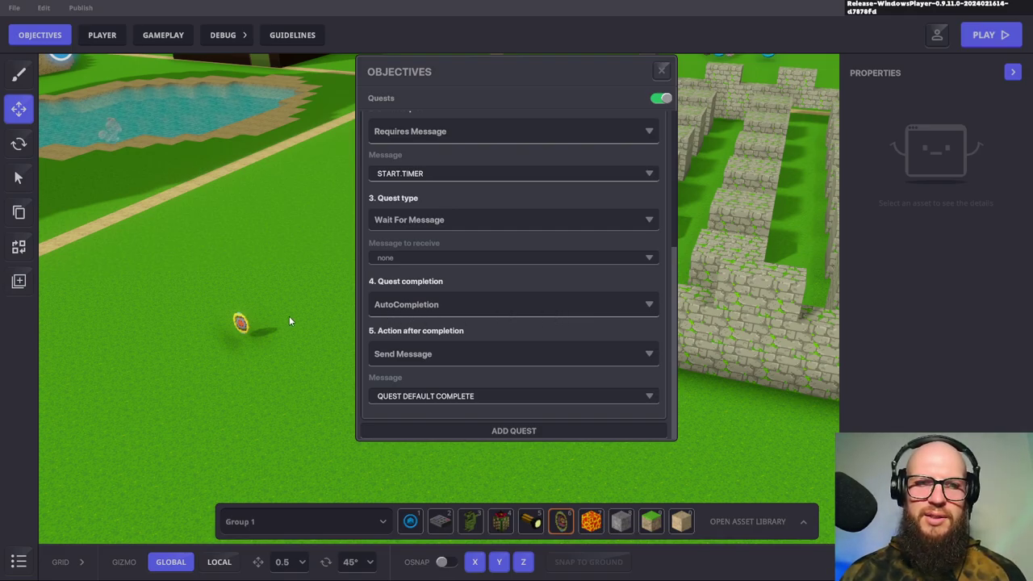
pyautogui.click(662, 71)
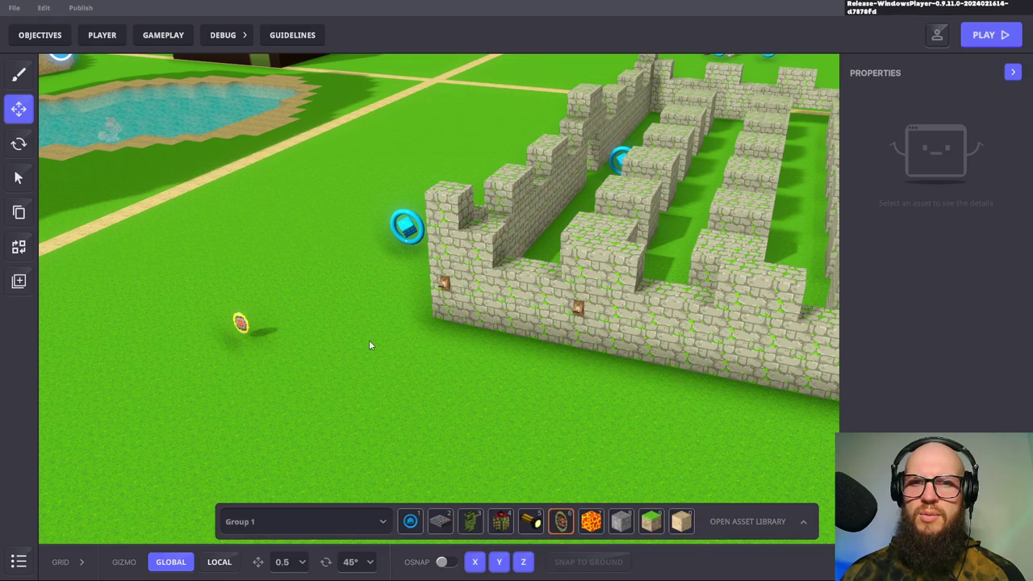
# Set the Start timer game rule's message to send to Defeat and close the gameplay settings
pyautogui.click(163, 35)
pyautogui.click(369, 70)
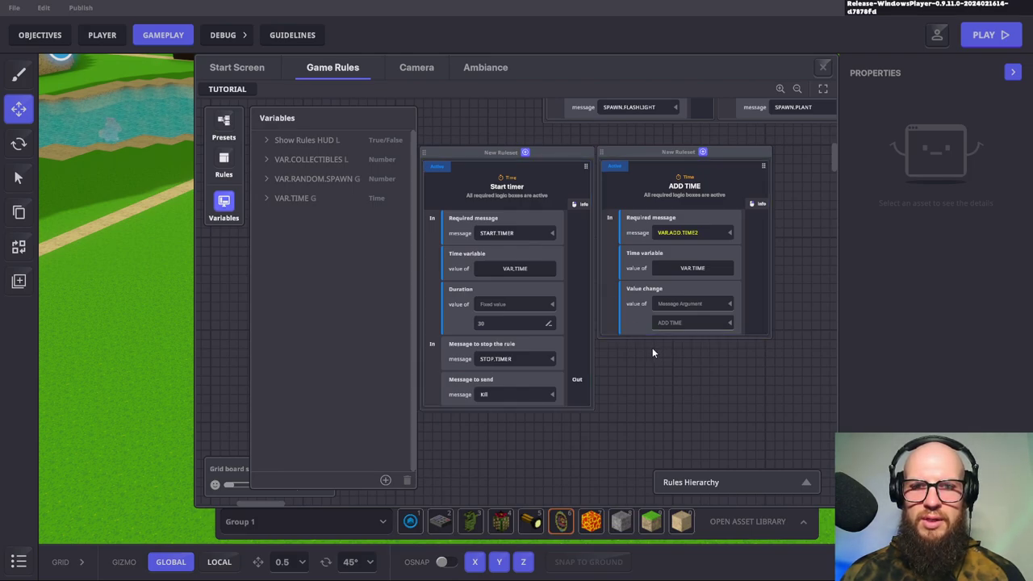
pyautogui.click(512, 392)
pyautogui.write('DEFE')
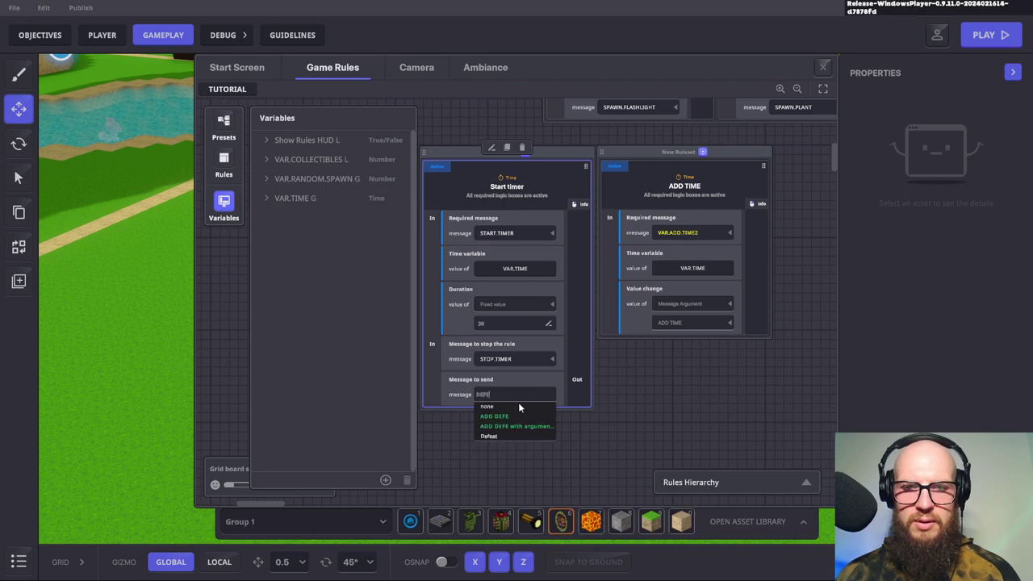
pyautogui.click(496, 435)
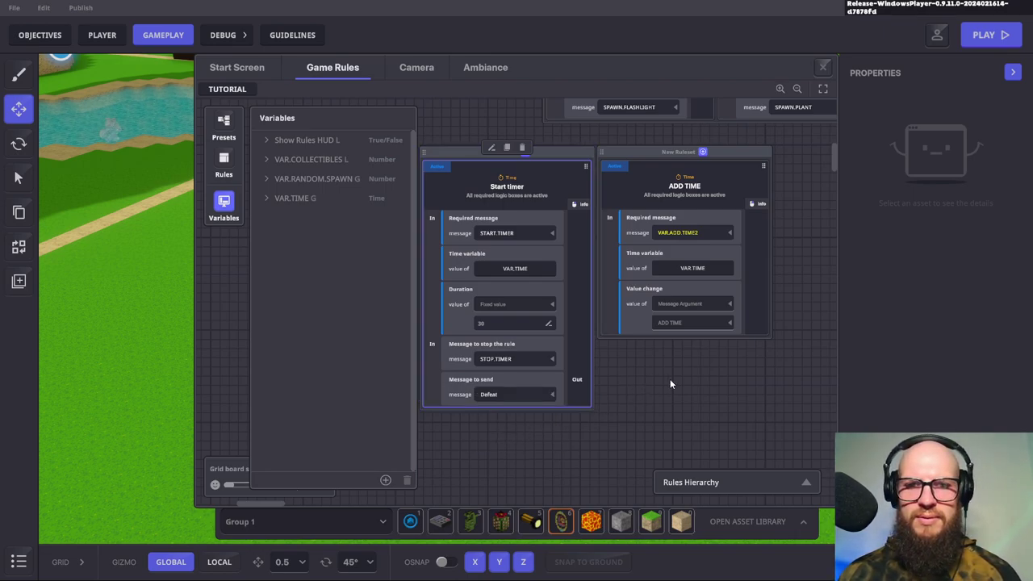
pyautogui.click(823, 67)
# Playtest the level by triggering the maze wall lever to start the YUR GONNA DIE quest and collecting the nearby ring pickup
pyautogui.press('F5')
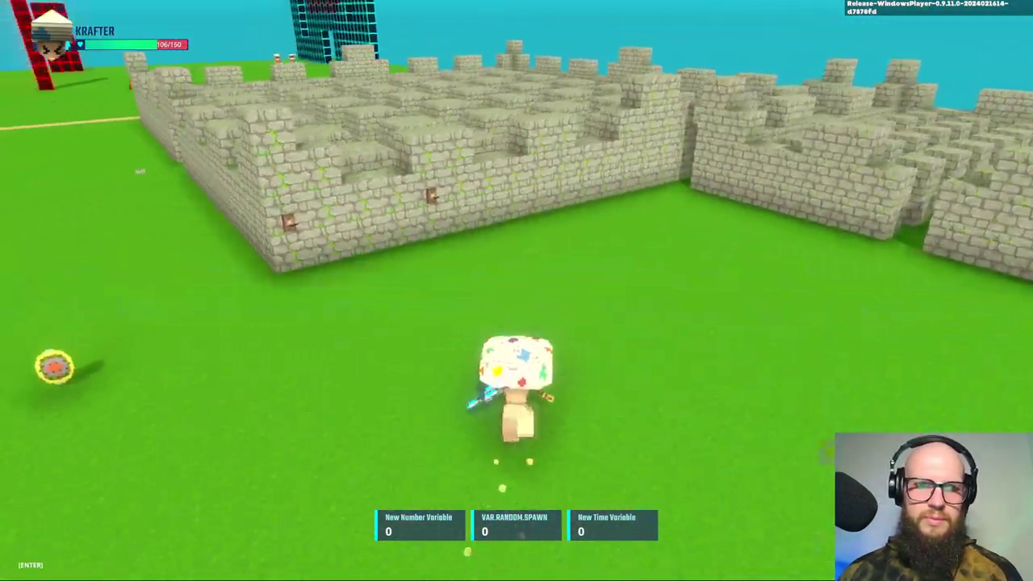
pyautogui.press('w')
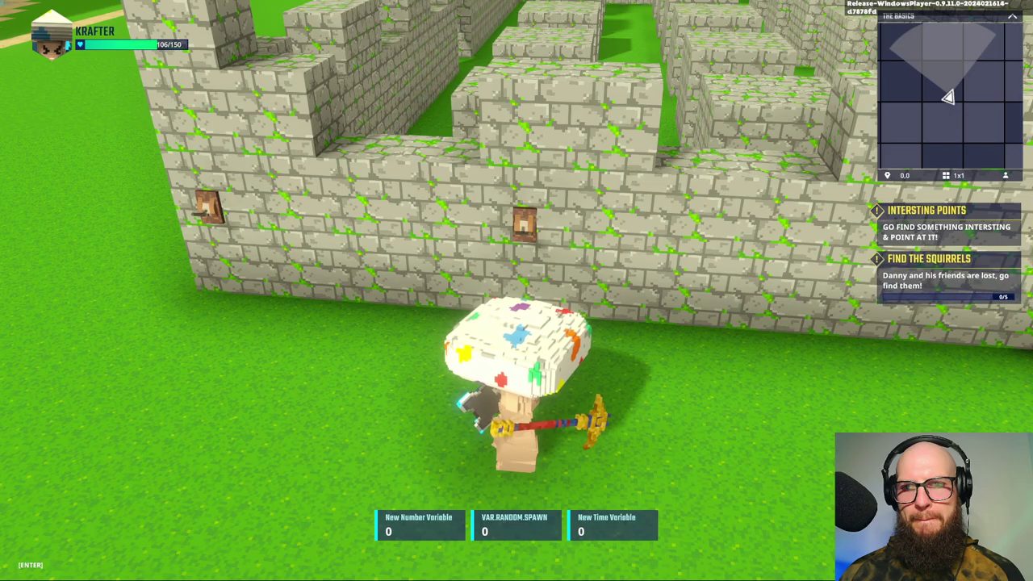
pyautogui.press('w')
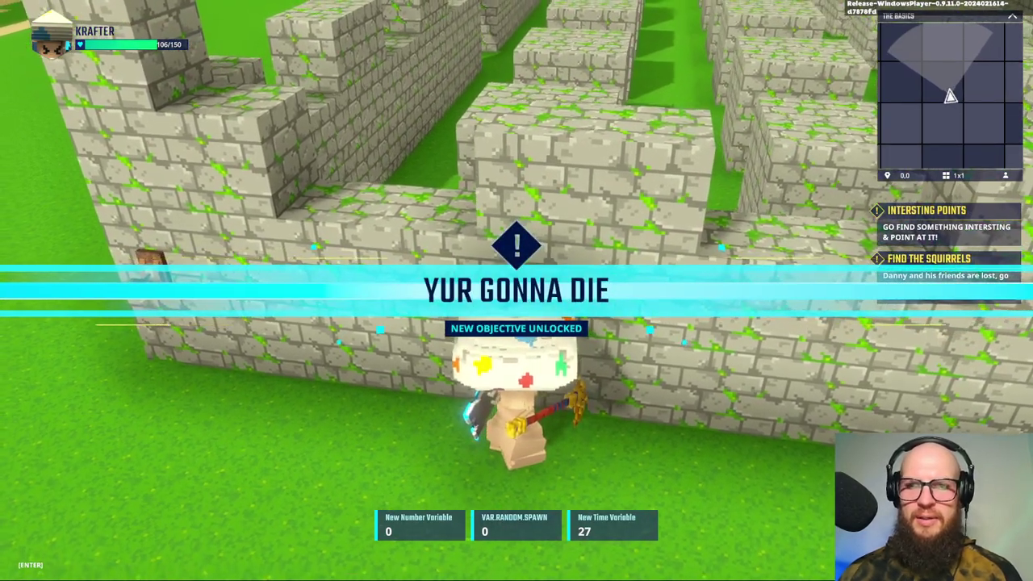
pyautogui.press('s')
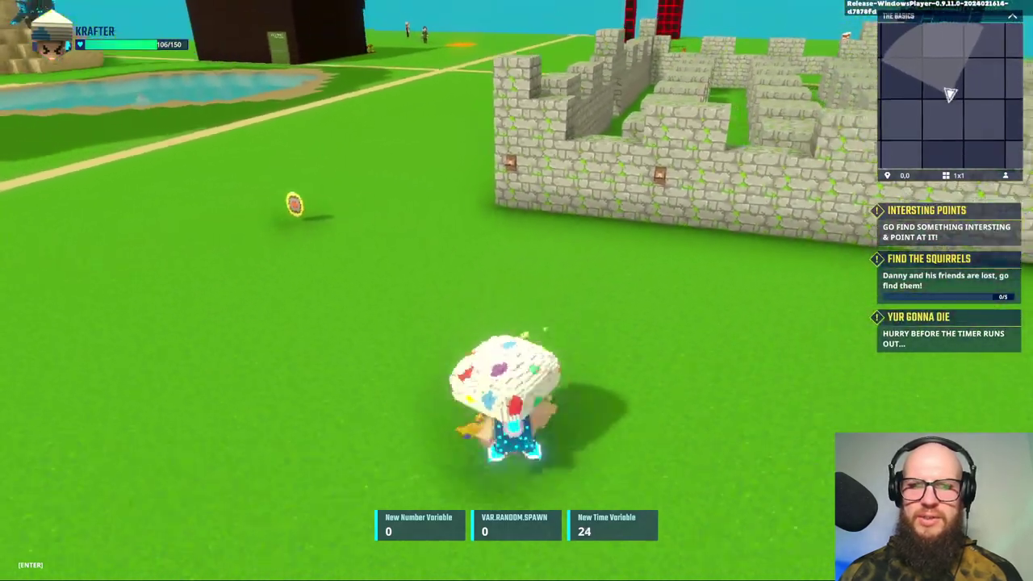
pyautogui.press('a')
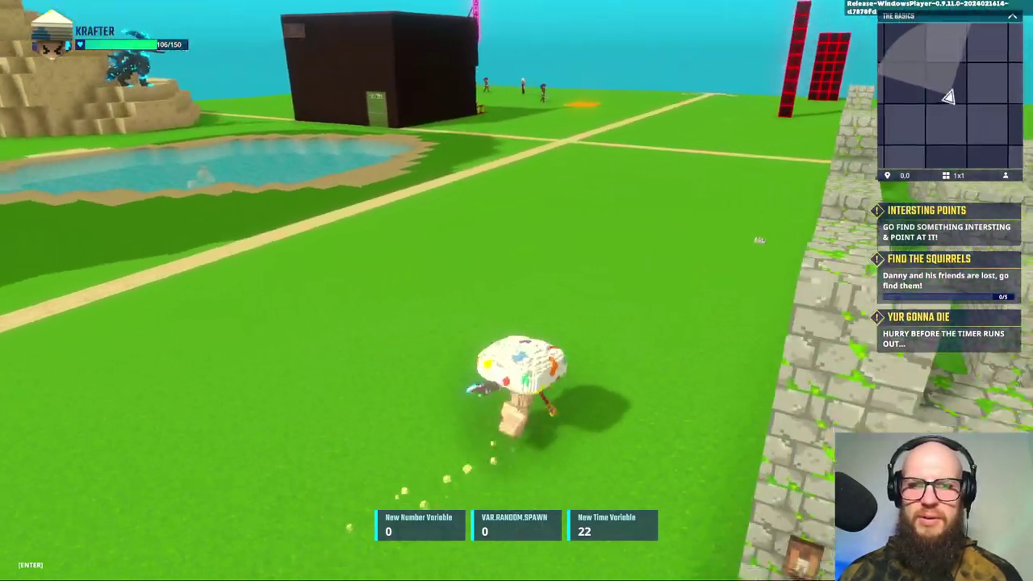
pyautogui.press('d')
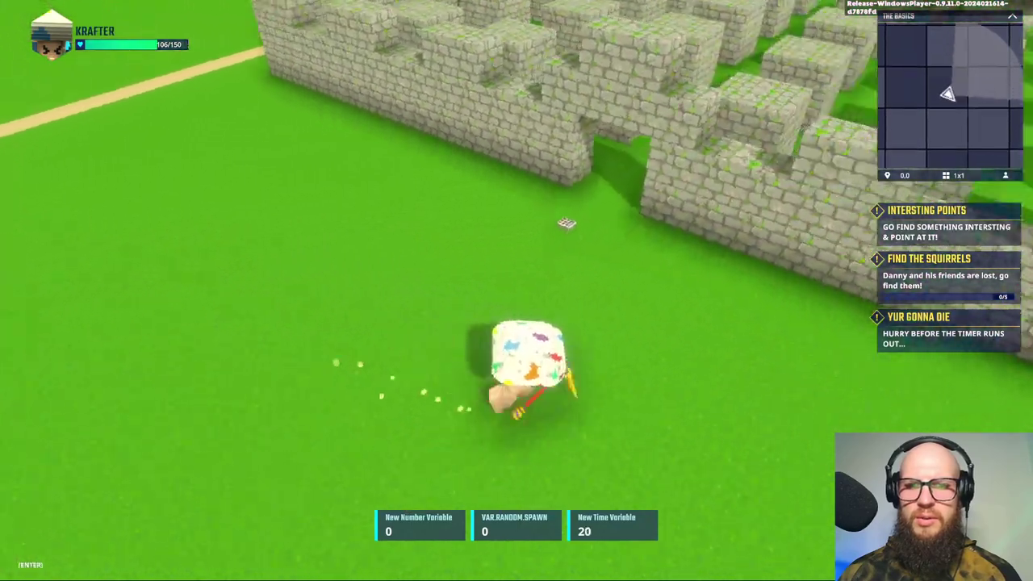
pyautogui.press('w')
pyautogui.press('d')
pyautogui.press('w')
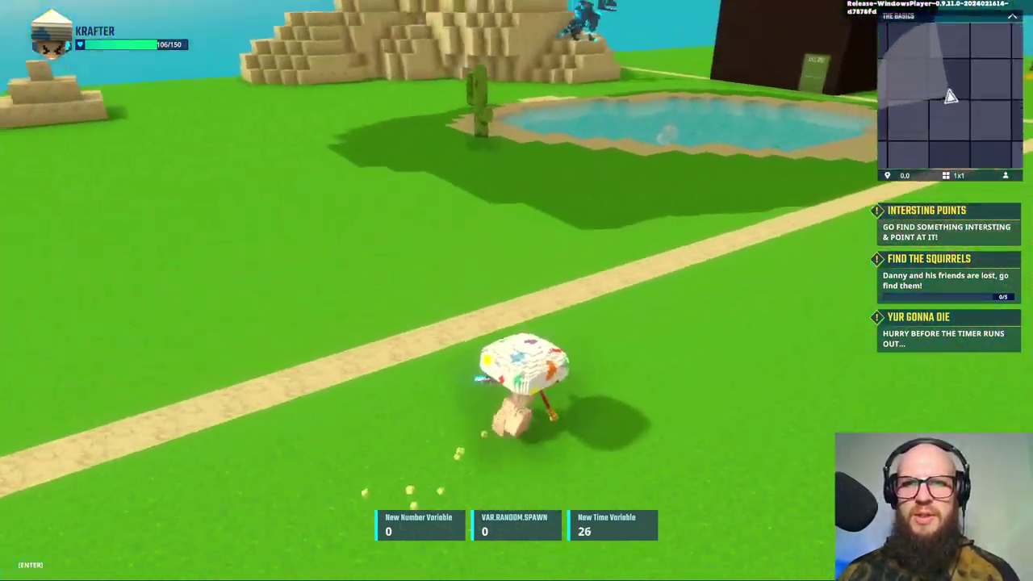
# Run around the pond, the small stepped pyramid and the maze walls until the quest timer runs out
pyautogui.press('w')
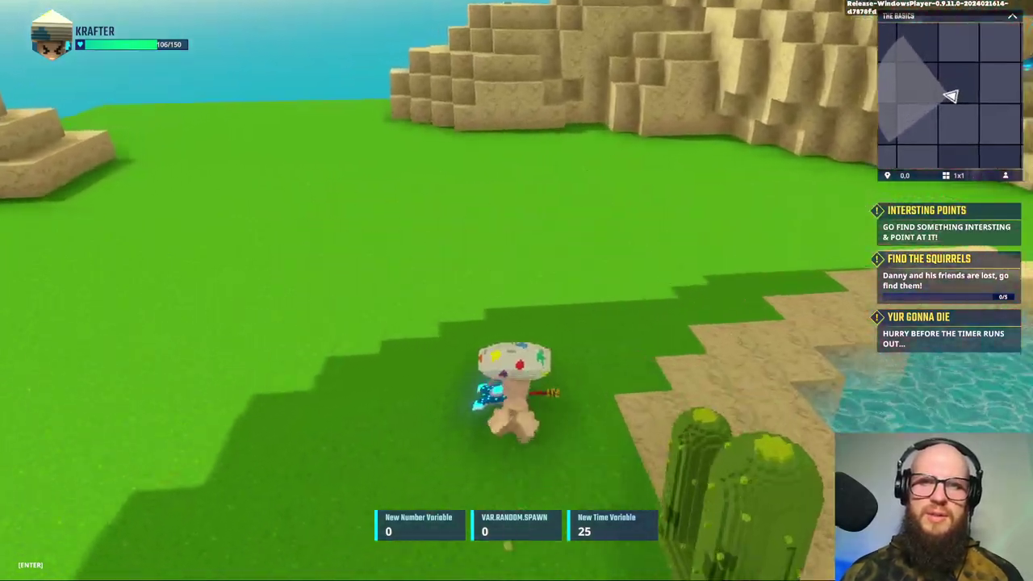
pyautogui.press('w')
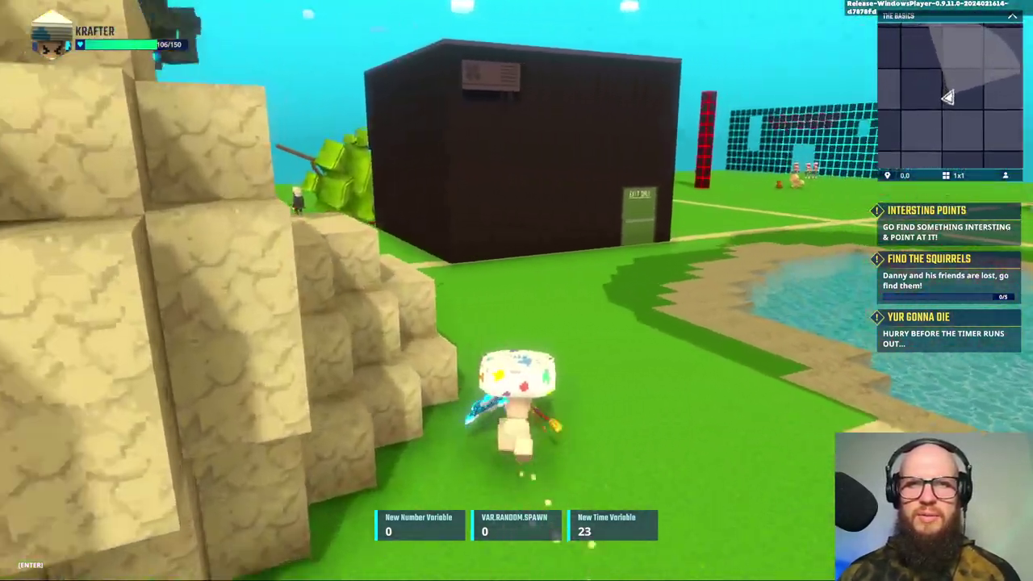
pyautogui.press('w')
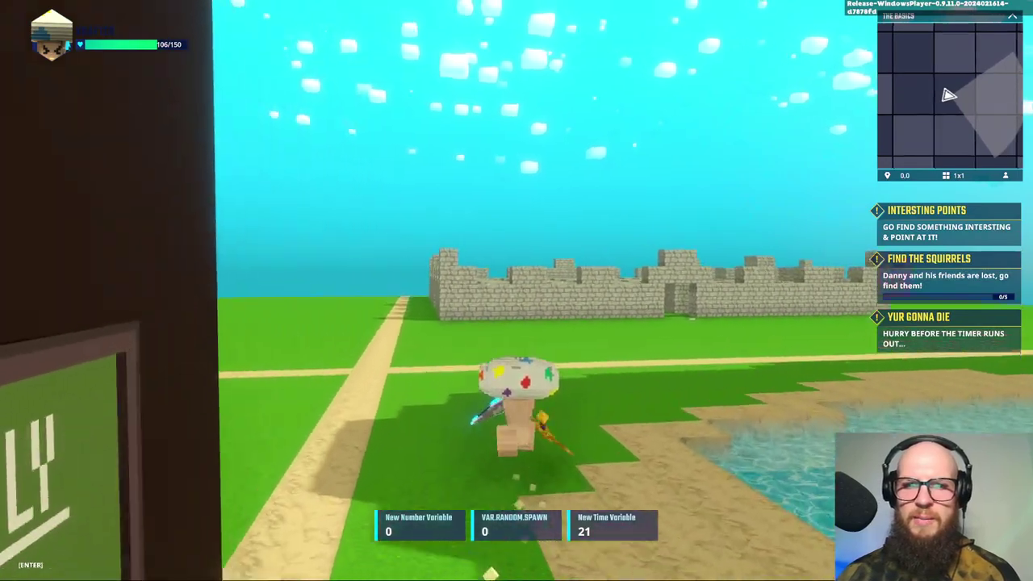
pyautogui.press('w')
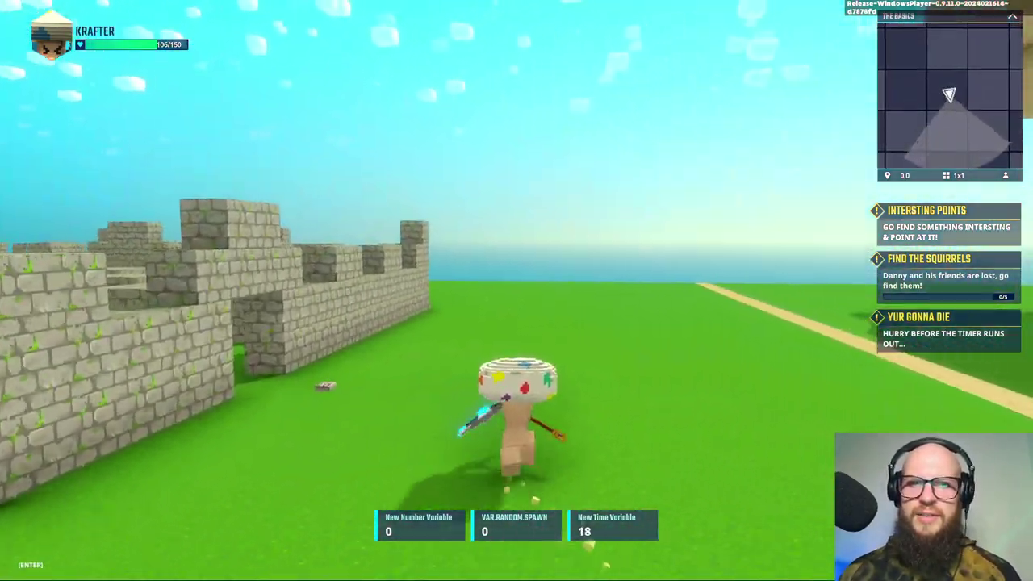
pyautogui.press('w')
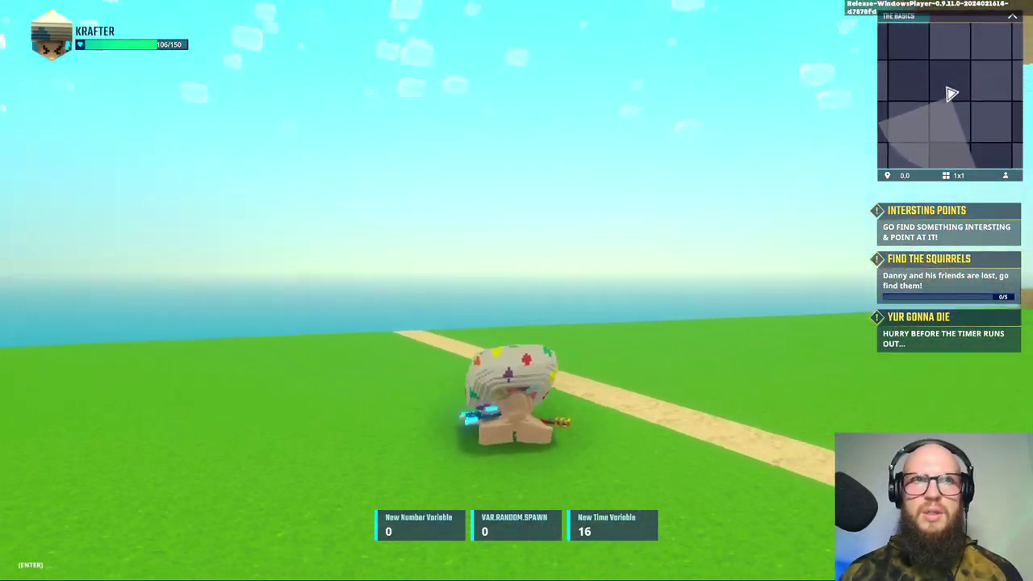
pyautogui.press('w')
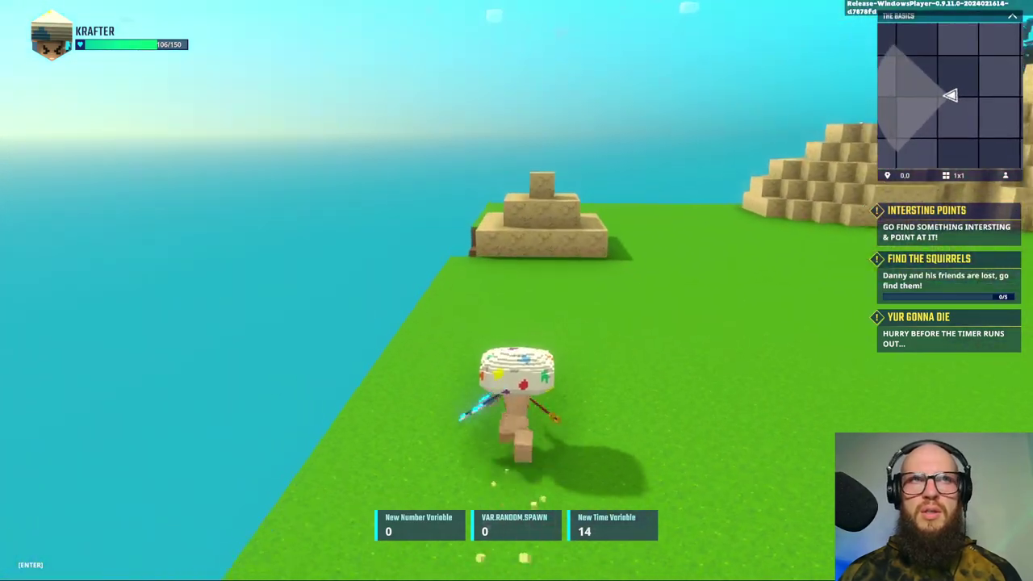
pyautogui.press('w')
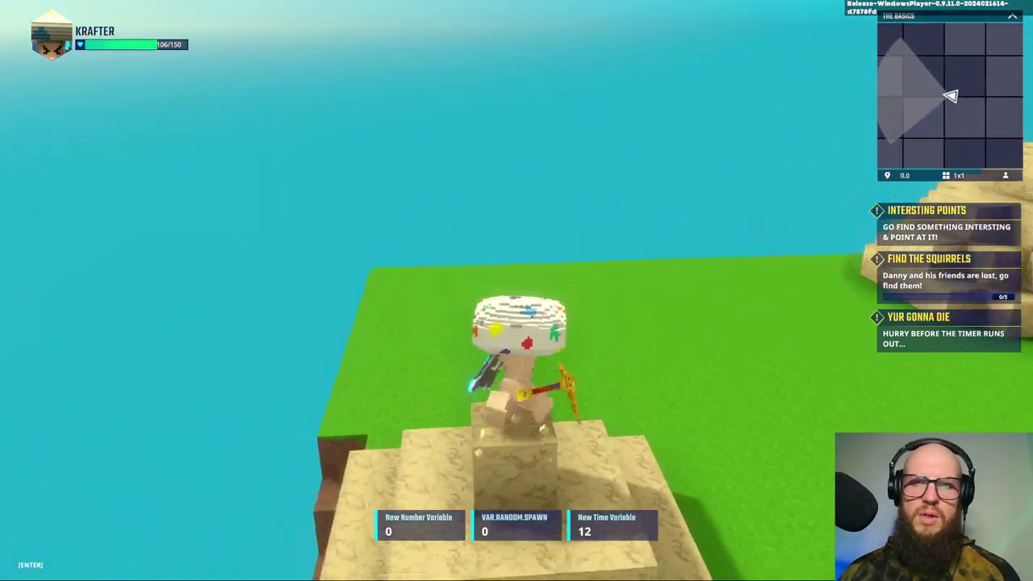
pyautogui.press('w')
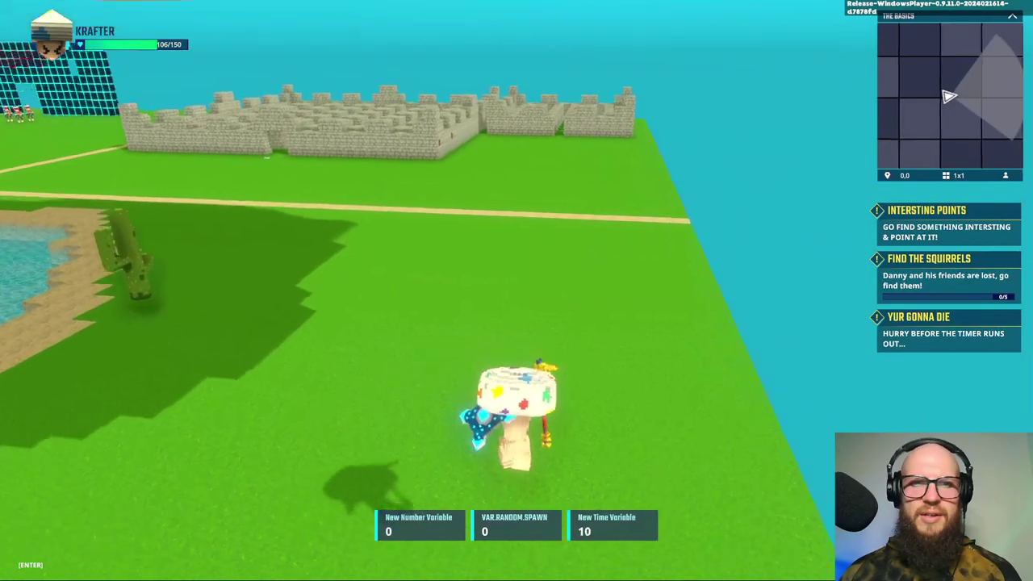
pyautogui.press('w')
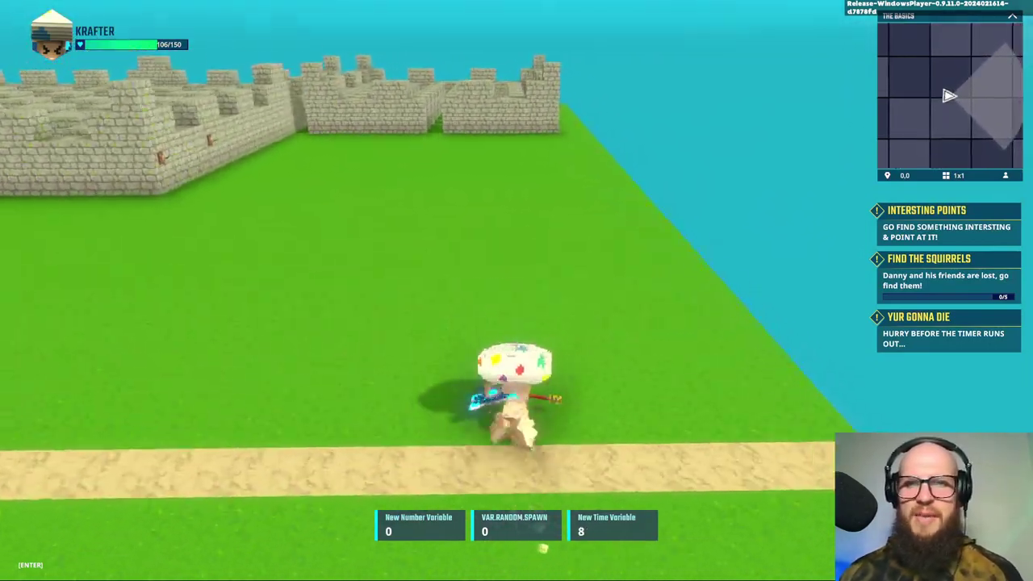
pyautogui.press('w')
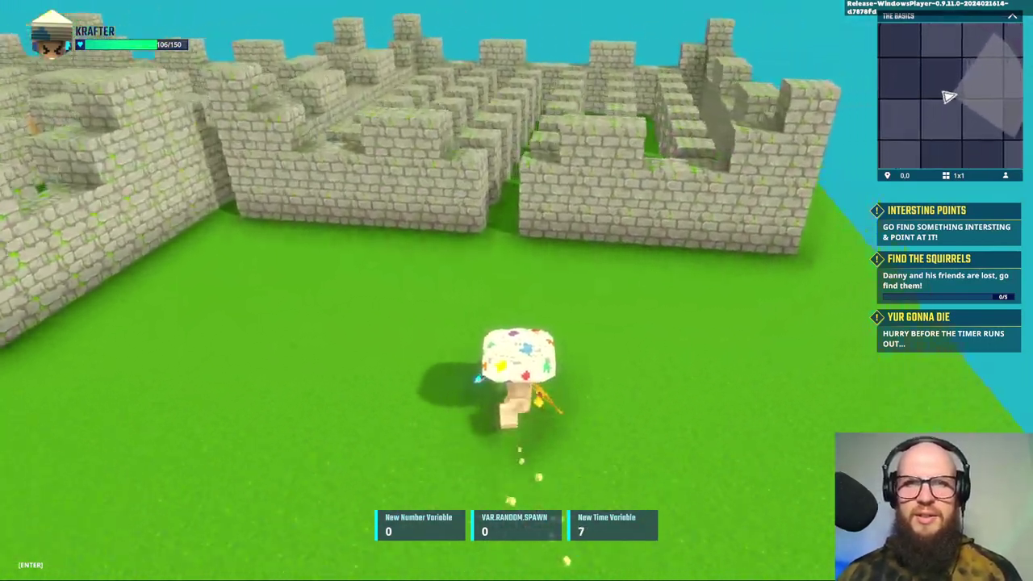
pyautogui.press('w')
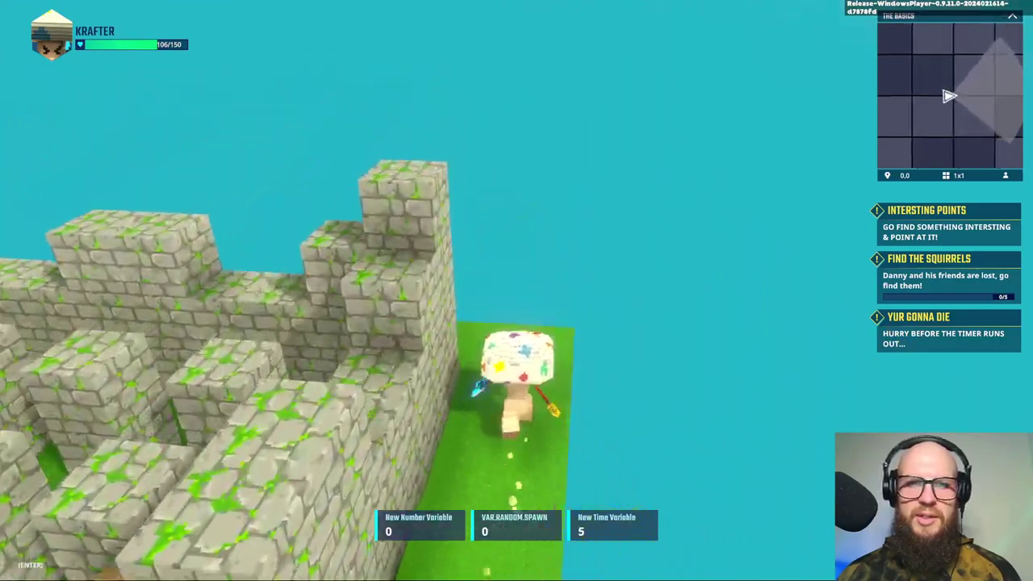
pyautogui.press('w')
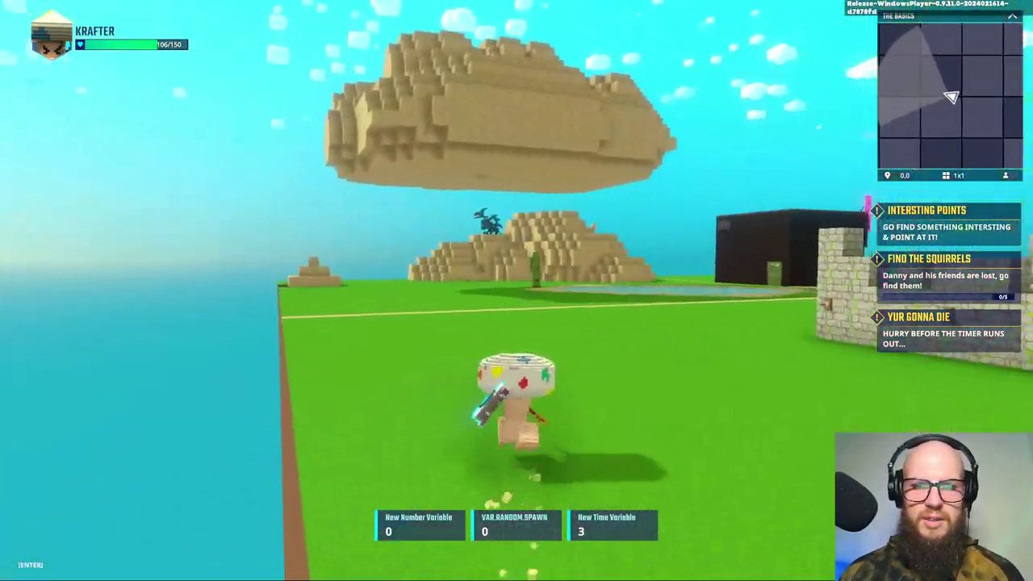
pyautogui.press('w')
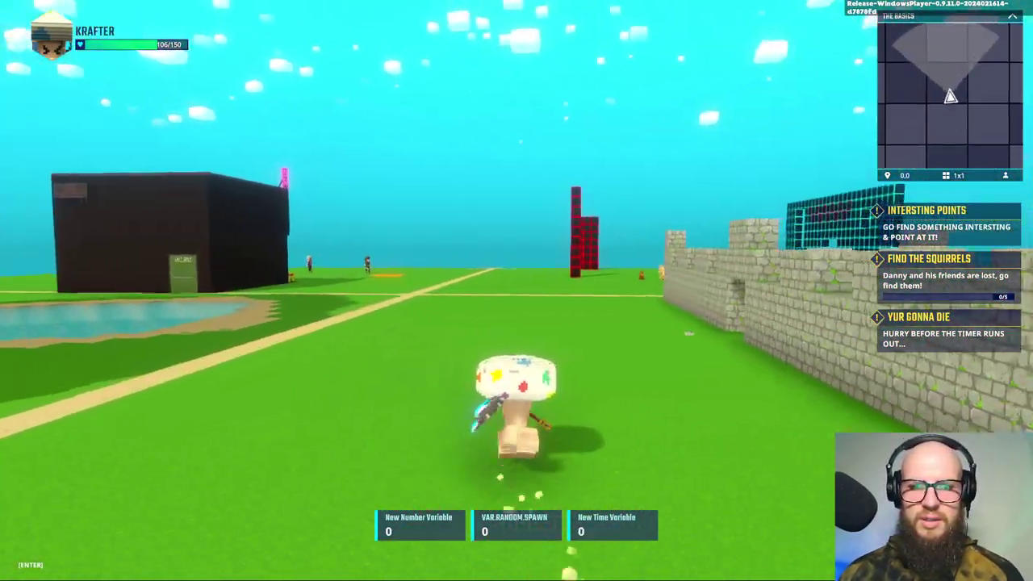
# Keep playtesting past the expired timer by running to the red towers and the cyan grid wall, and return to editing
pyautogui.press('w')
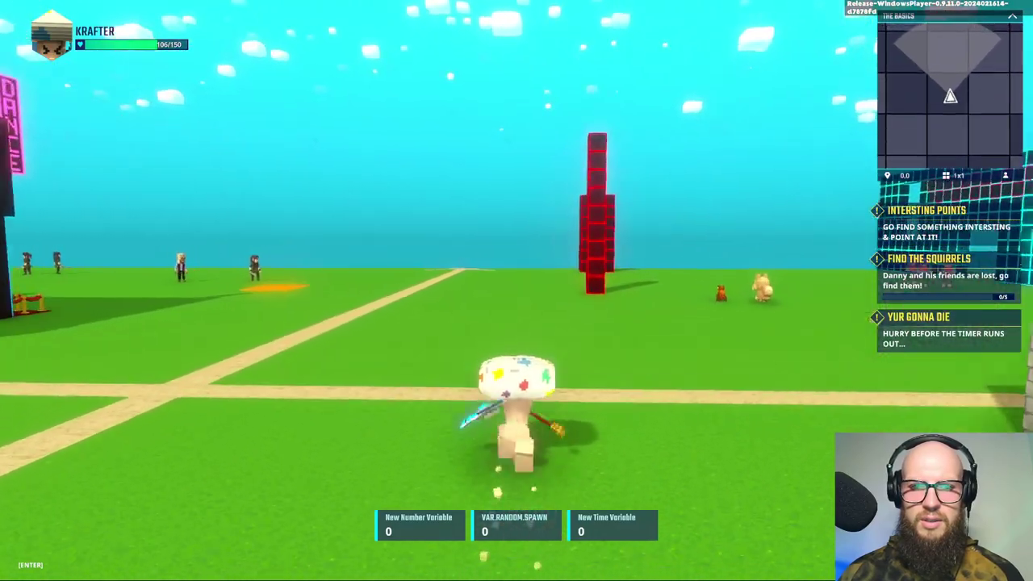
pyautogui.press('w')
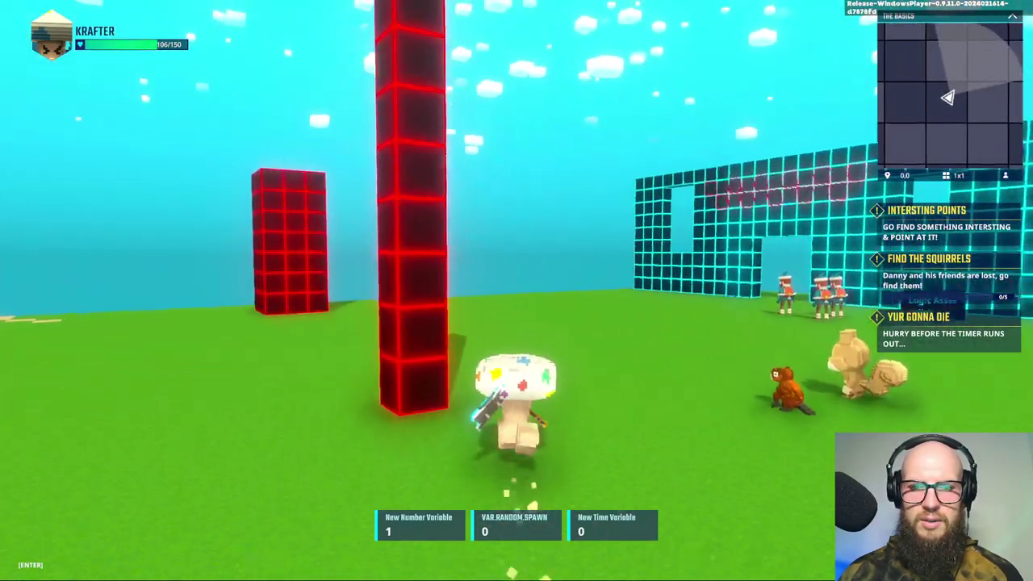
pyautogui.press('w')
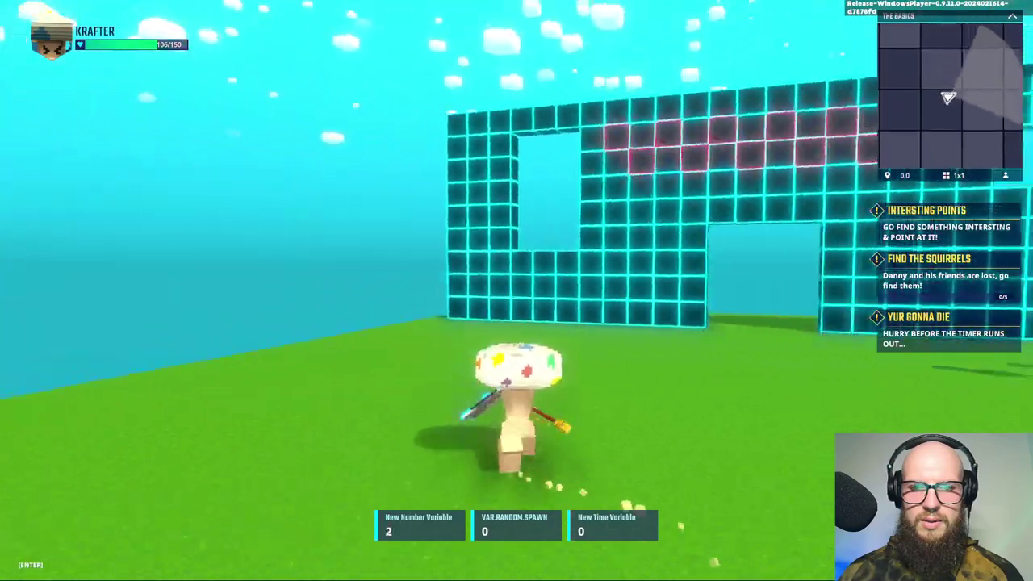
pyautogui.press('w')
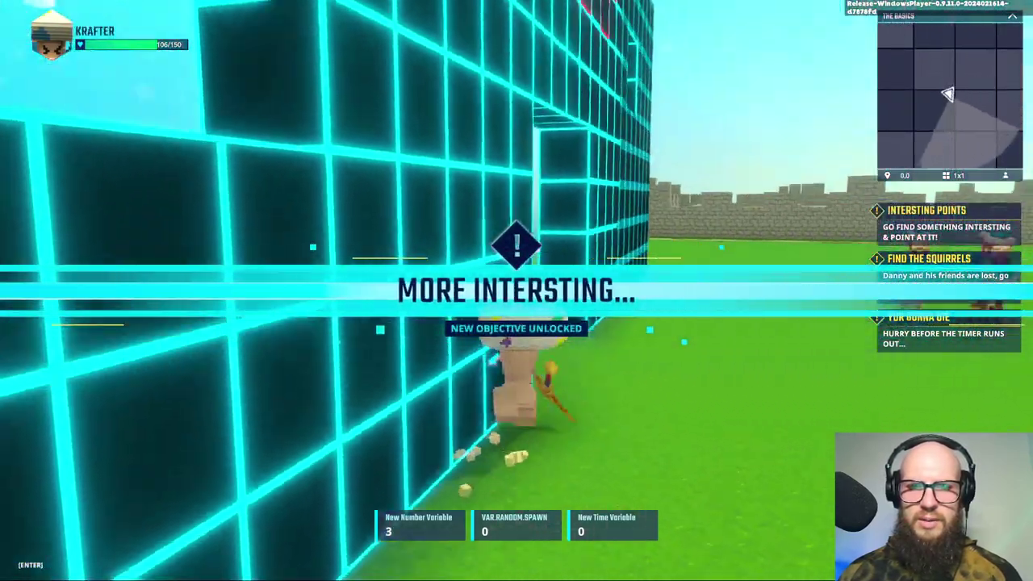
pyautogui.press('w')
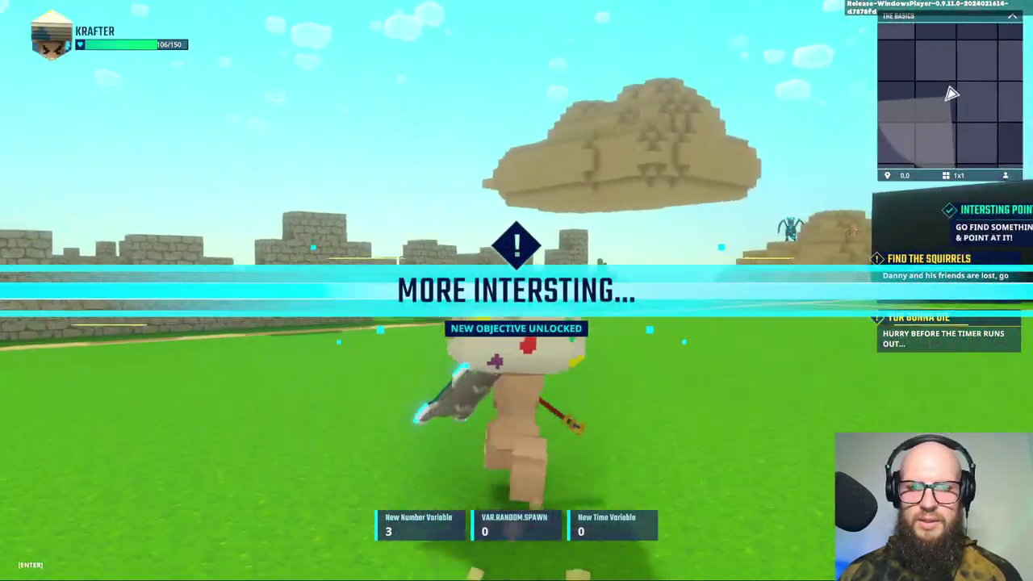
pyautogui.press('w')
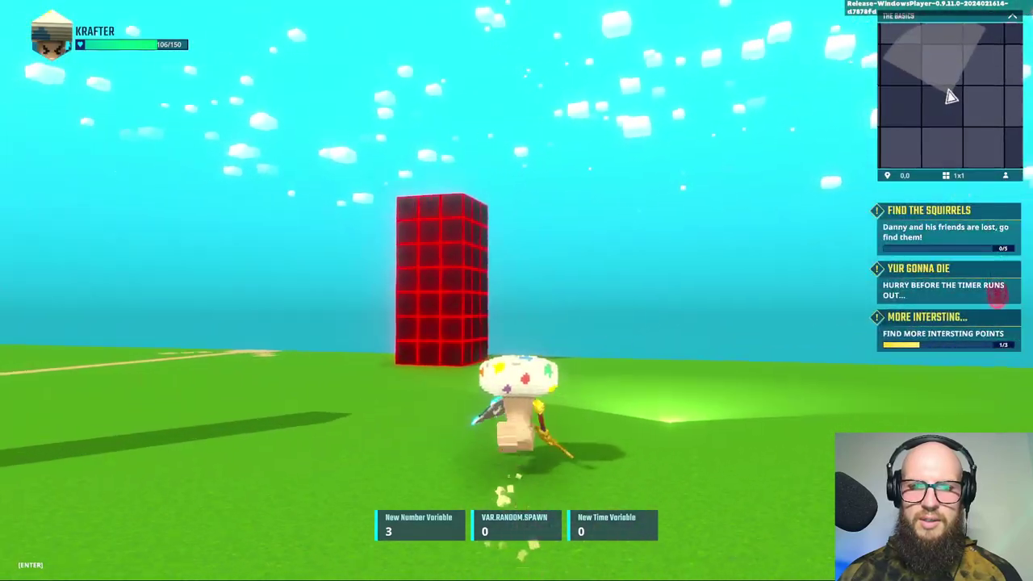
pyautogui.press('w')
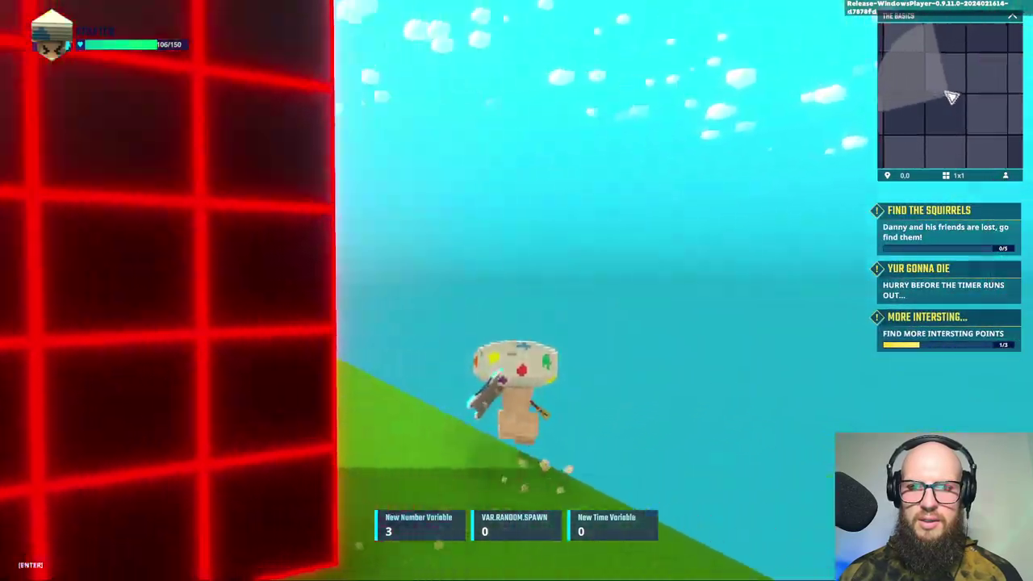
pyautogui.press('w')
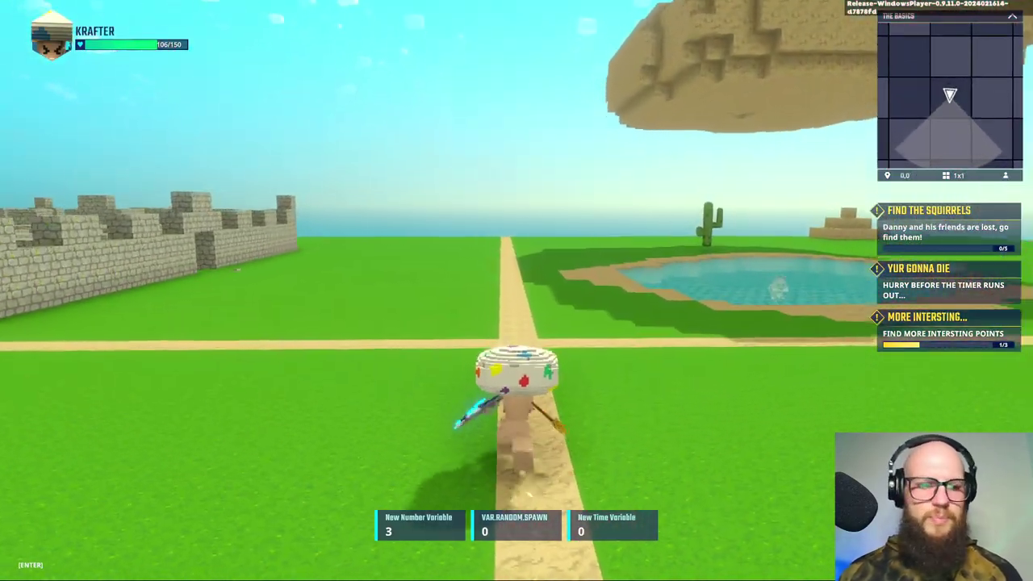
pyautogui.press('Escape')
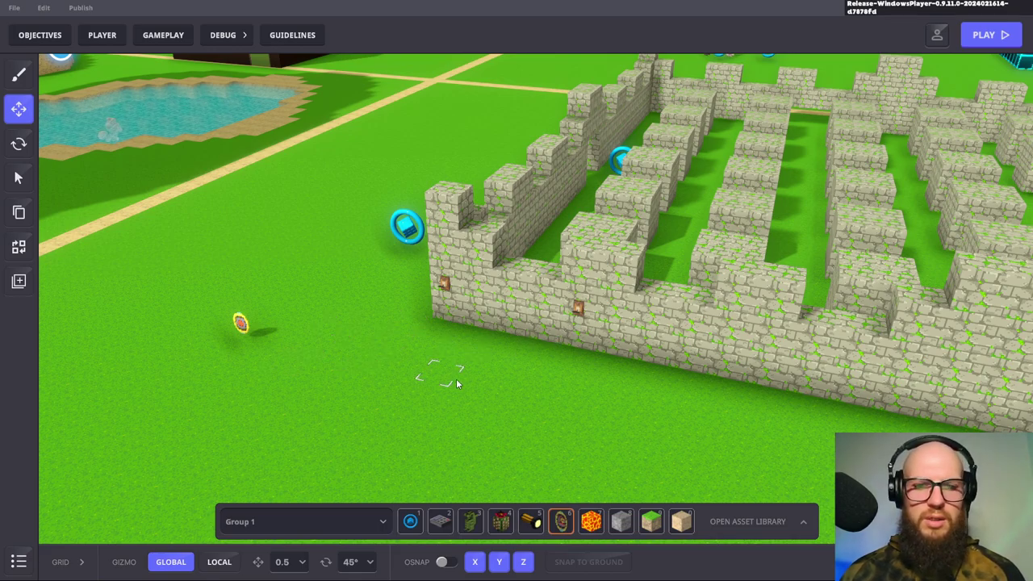
# Review the Start timer rule in the gameplay game rules and list the available Time rules
pyautogui.moveTo(420, 416); pyautogui.dragTo(374, 384, button='right')
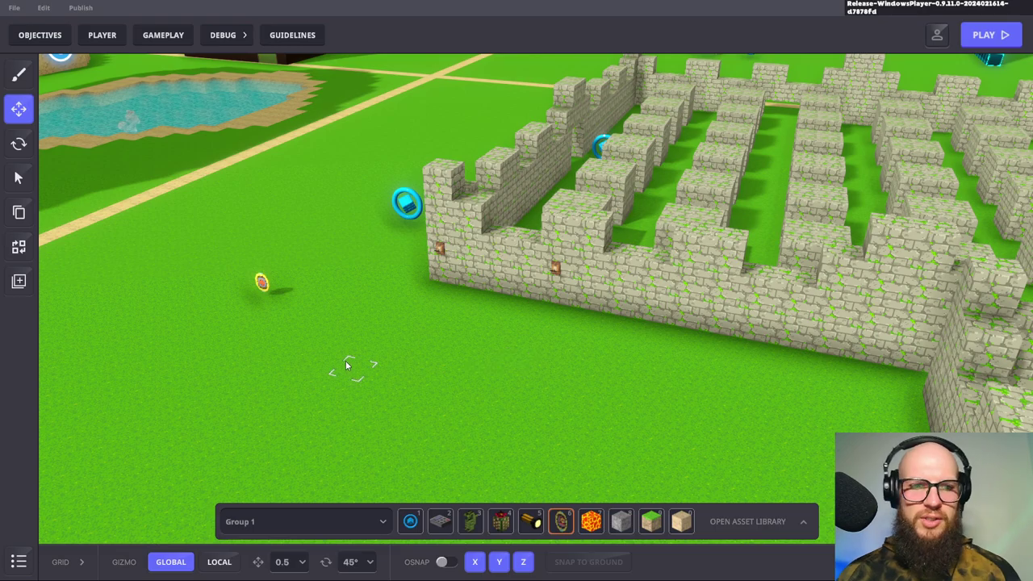
pyautogui.moveTo(380, 374)
pyautogui.mouseDown(button='right')
pyautogui.moveTo(432, 380)
pyautogui.moveTo(410, 394)
pyautogui.moveTo(379, 385)
pyautogui.moveTo(389, 390)
pyautogui.mouseUp(button='right')
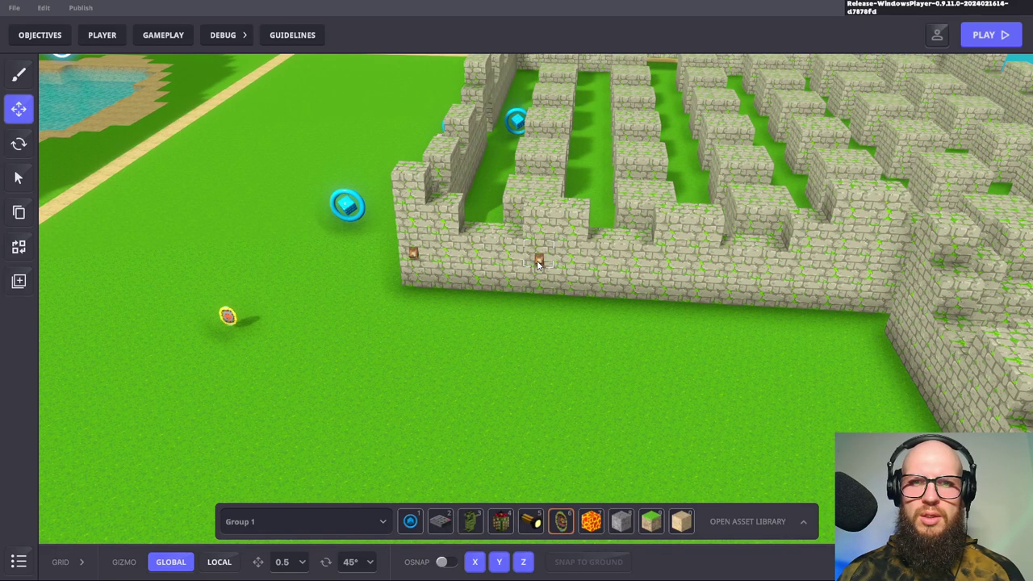
pyautogui.click(37, 36)
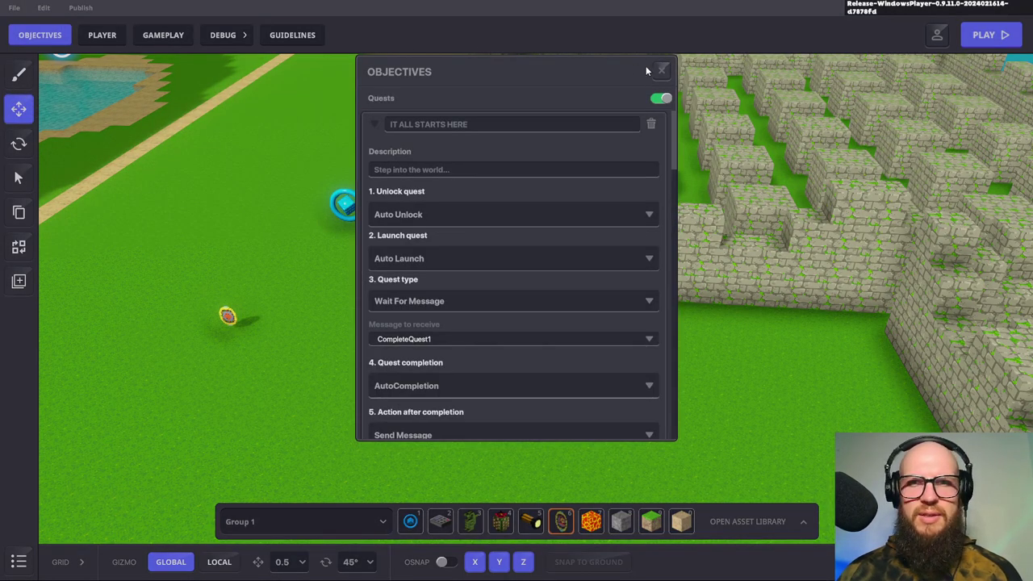
pyautogui.click(661, 69)
pyautogui.click(154, 38)
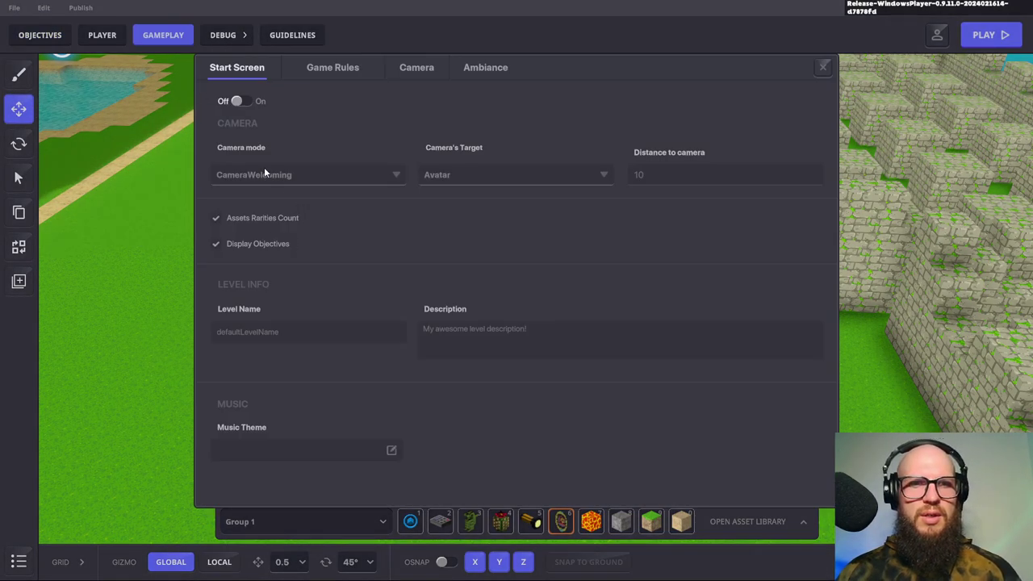
pyautogui.click(346, 70)
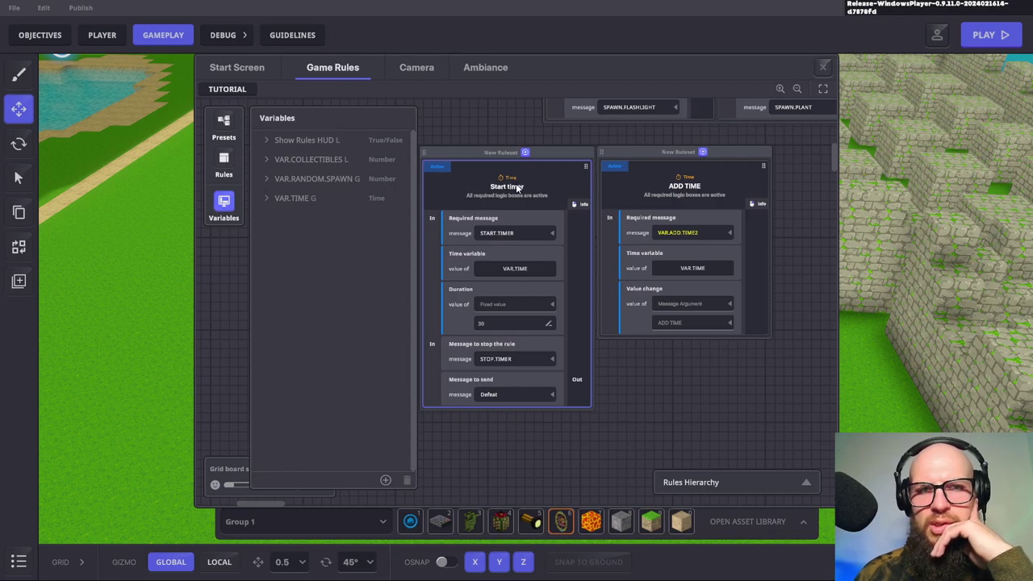
pyautogui.click(224, 166)
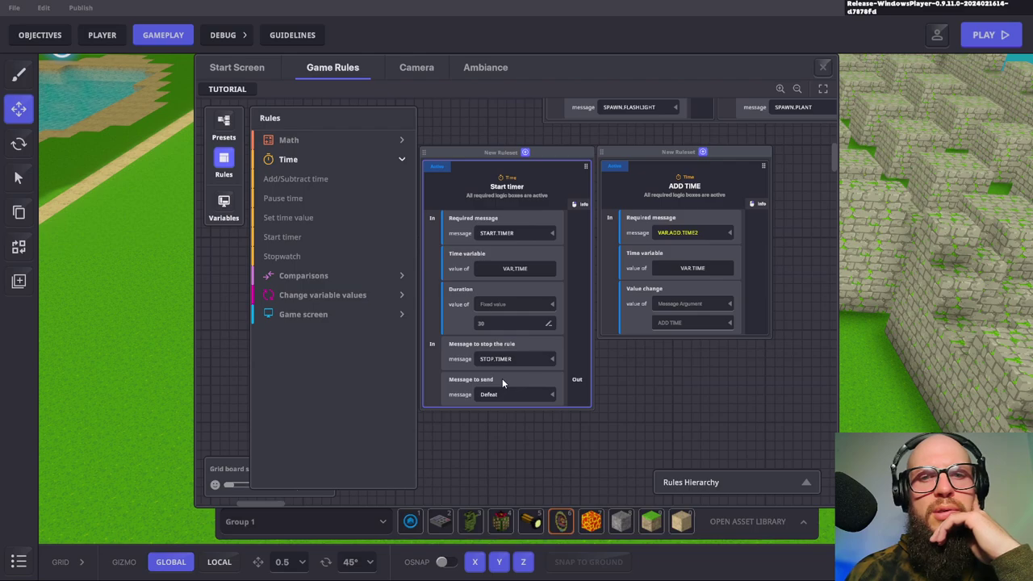
# Leave the game rules and place a Logic Asset on the grass in front of the maze wall
pyautogui.scroll(-3, 522, 323)
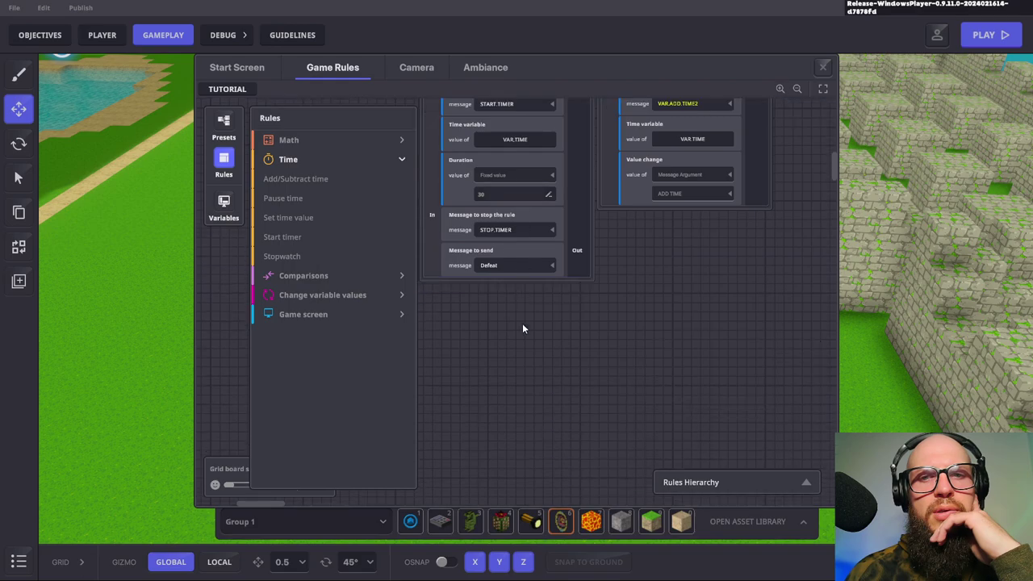
pyautogui.scroll(2, 521, 323)
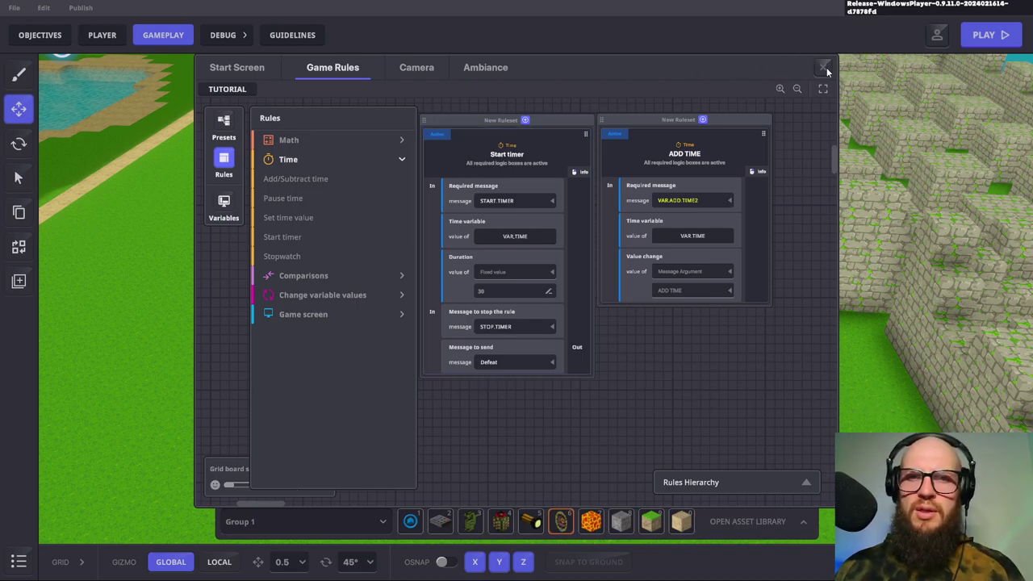
pyautogui.press('Escape')
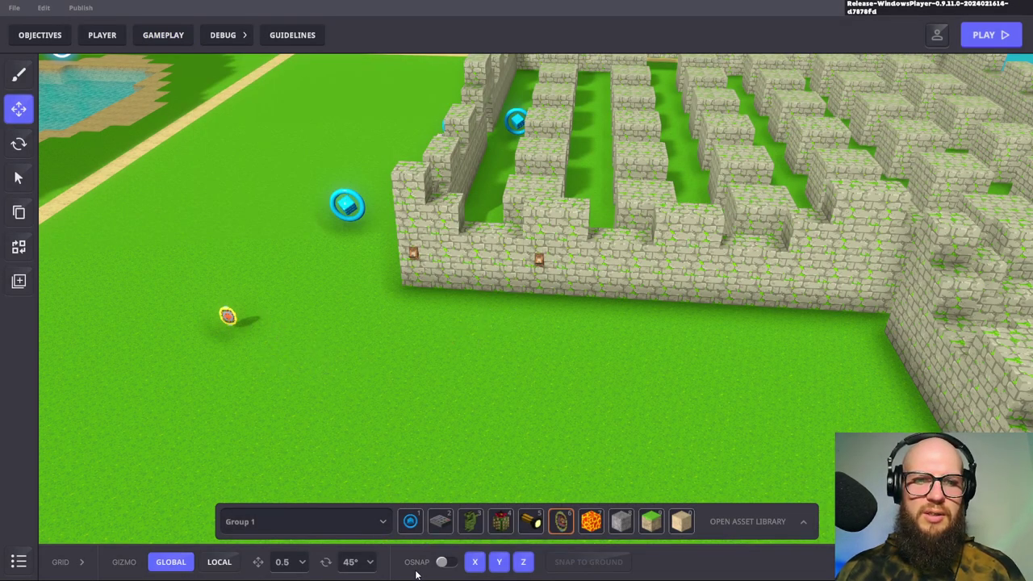
pyautogui.click(410, 521)
pyautogui.click(389, 415)
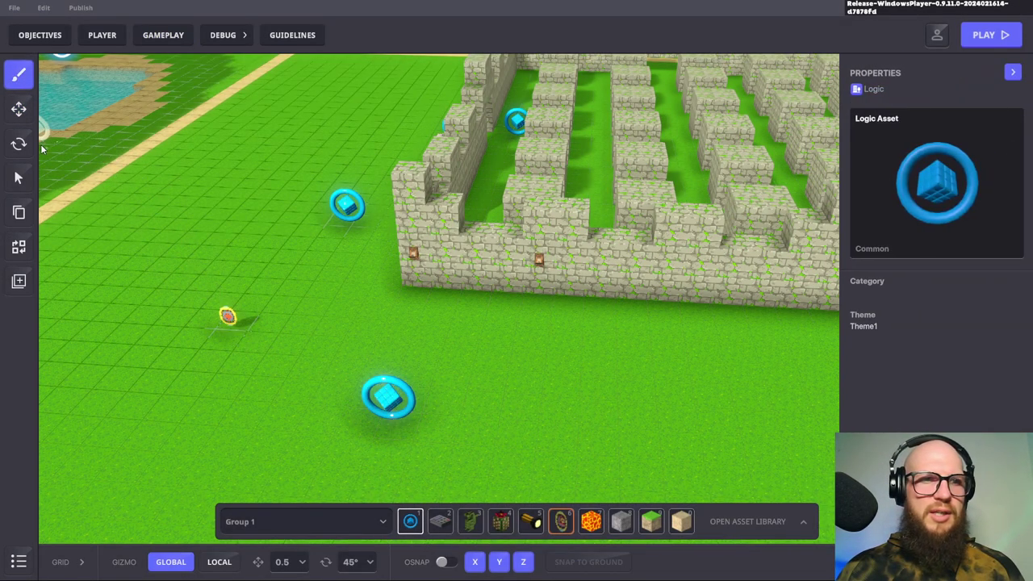
# Give the new logic asset in front of the maze wall the [SP] Message Broadcaster behaviour
pyautogui.press('w')
pyautogui.click(376, 399)
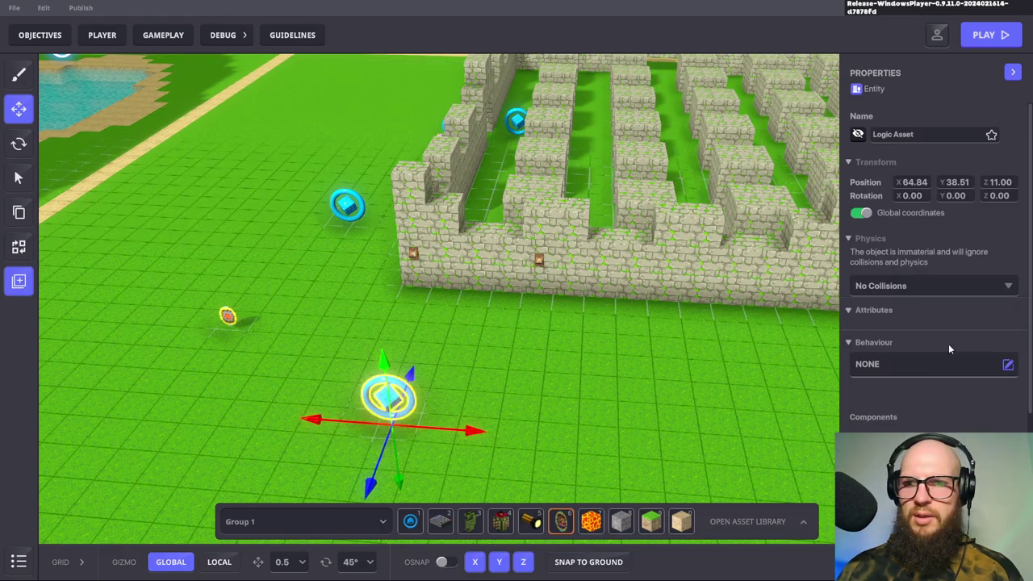
pyautogui.scroll(-2, 987, 335)
pyautogui.click(1009, 267)
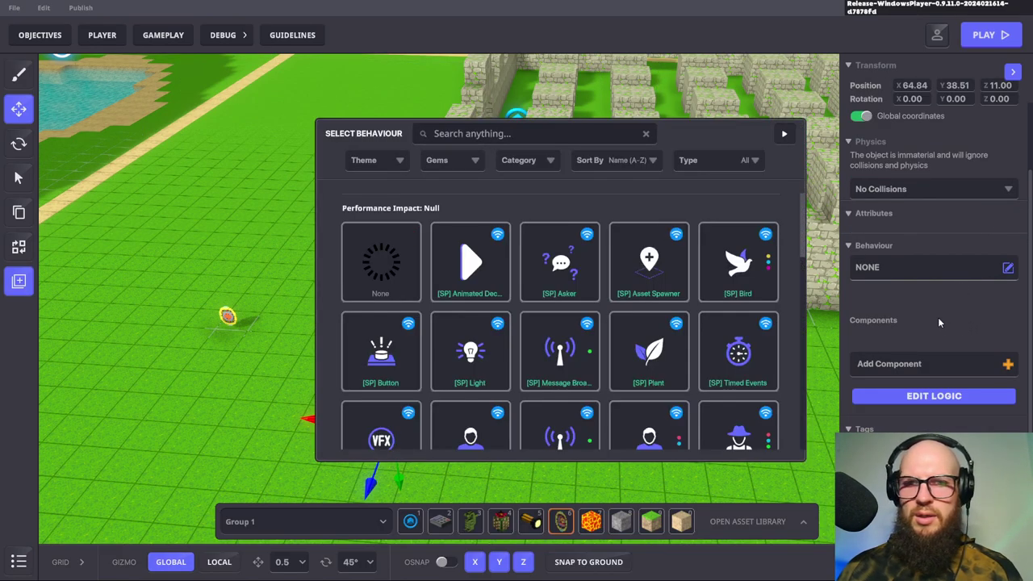
pyautogui.click(576, 347)
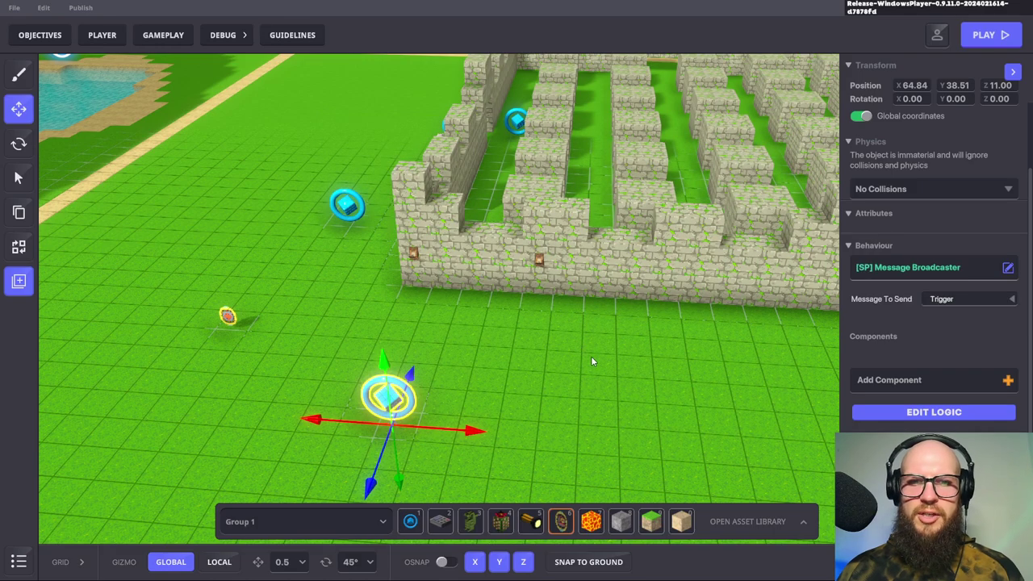
# In the broadcaster's full logic, set the message to send to Defeat and the broadcast type to All
pyautogui.scroll(-1, 955, 341)
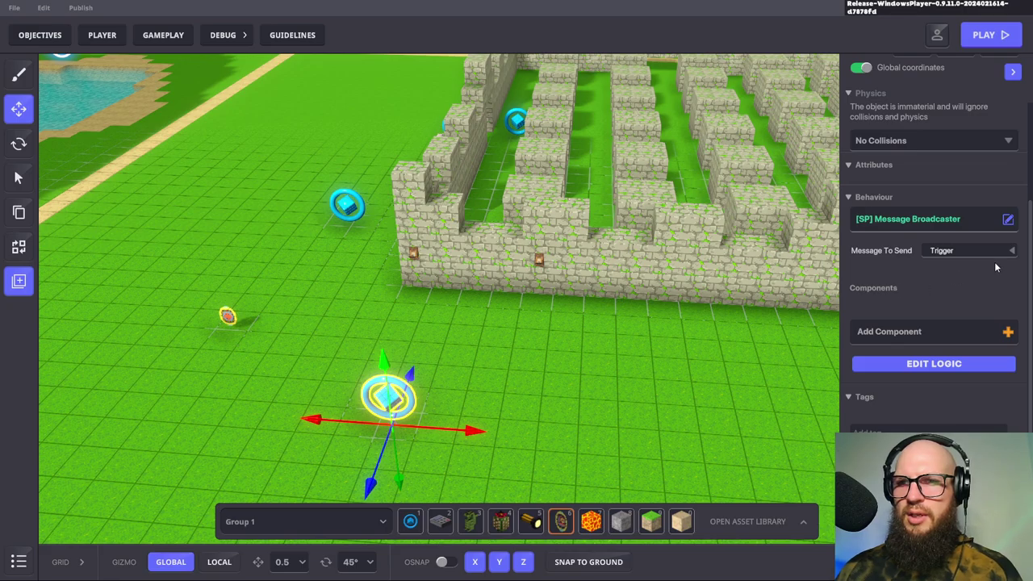
pyautogui.click(1006, 360)
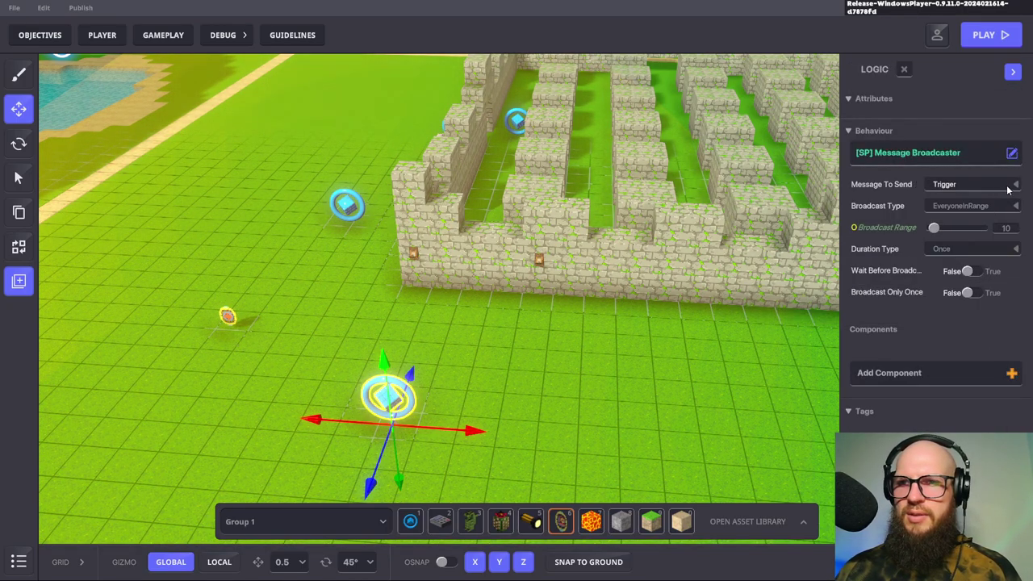
pyautogui.click(1006, 185)
pyautogui.write('DEF')
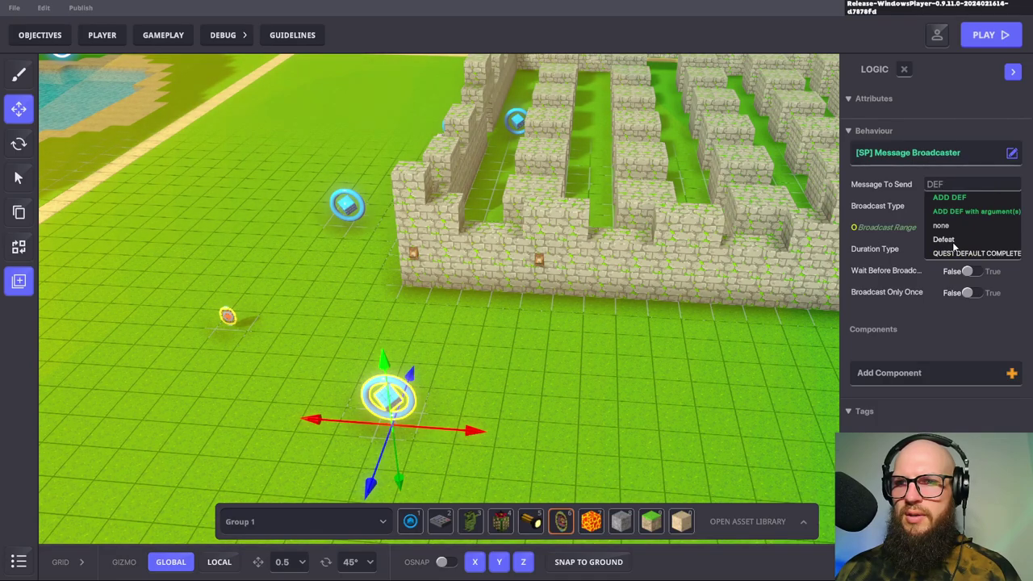
pyautogui.click(949, 240)
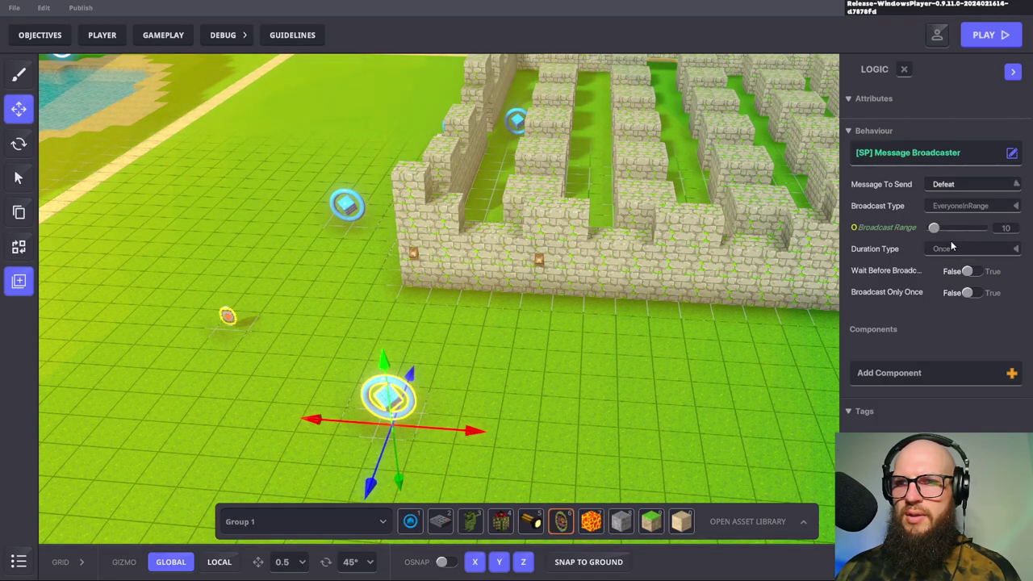
pyautogui.click(960, 206)
pyautogui.click(929, 258)
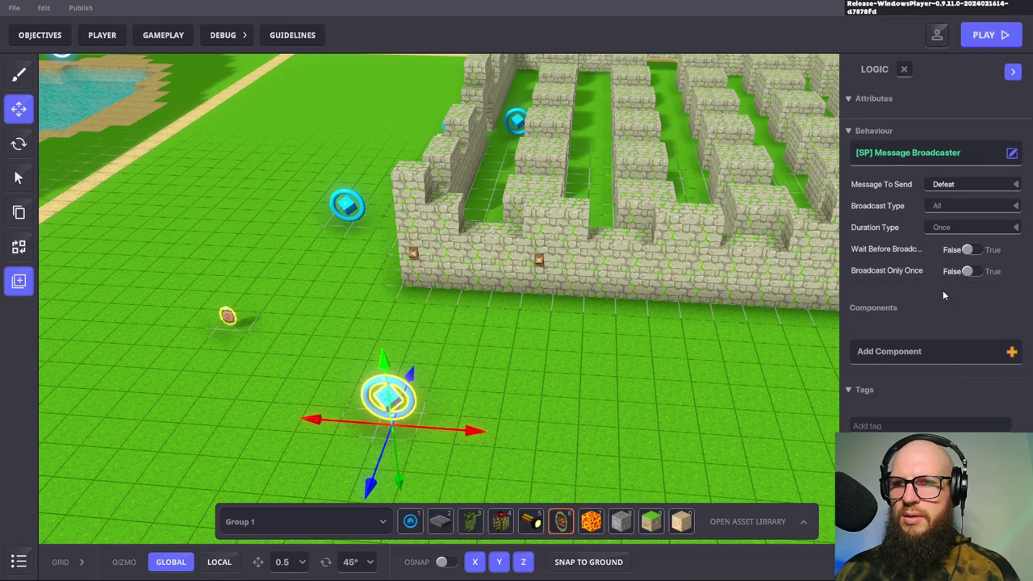
# Make the broadcaster wait before broadcasting, with Defeat as its required message, and deselect the asset
pyautogui.click(968, 249)
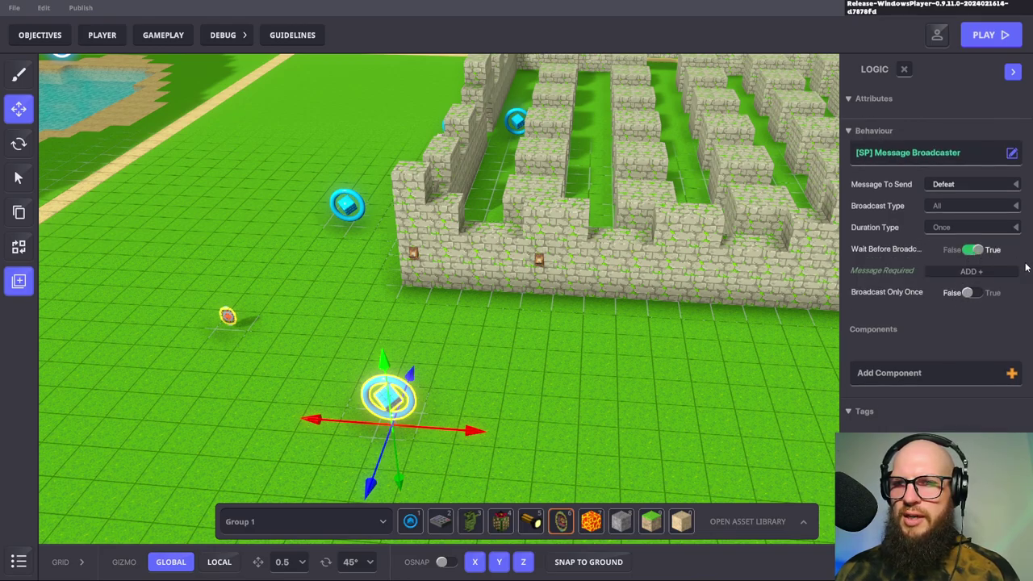
pyautogui.click(963, 272)
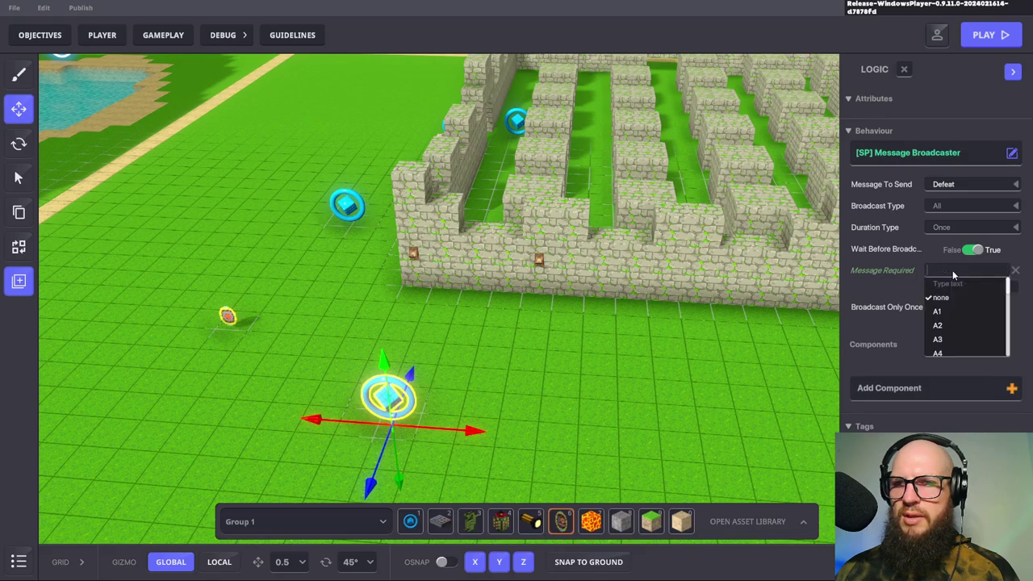
pyautogui.click(950, 326)
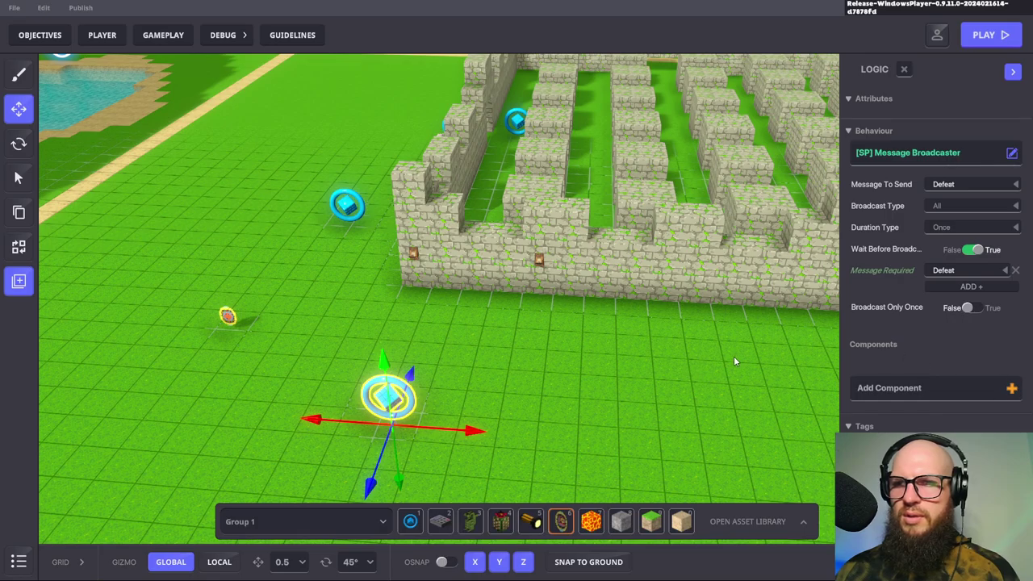
pyautogui.click(707, 361)
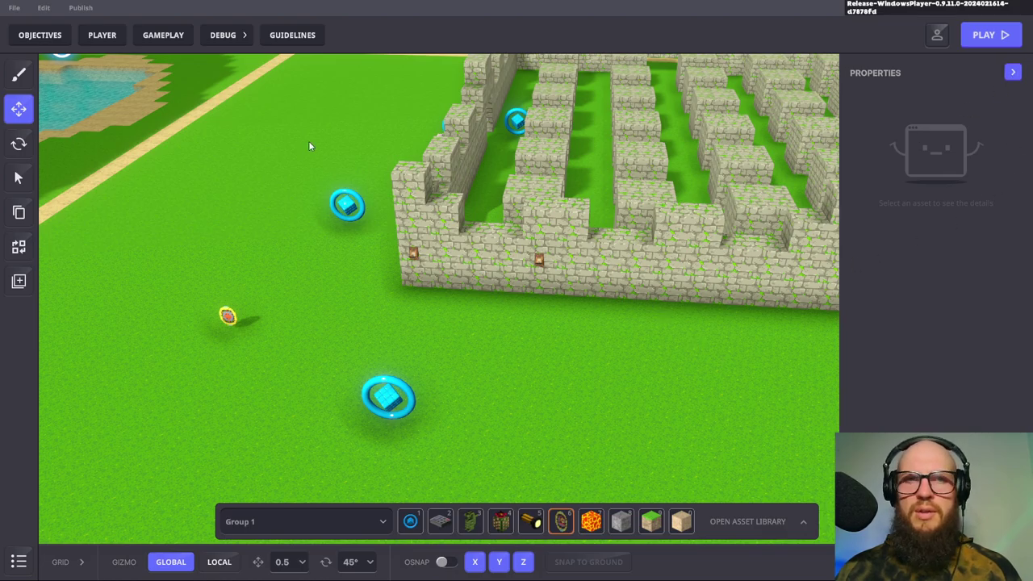
# Make the Start timer game rule send a new message, MSG.DEFEAT, and close the gameplay settings
pyautogui.click(164, 35)
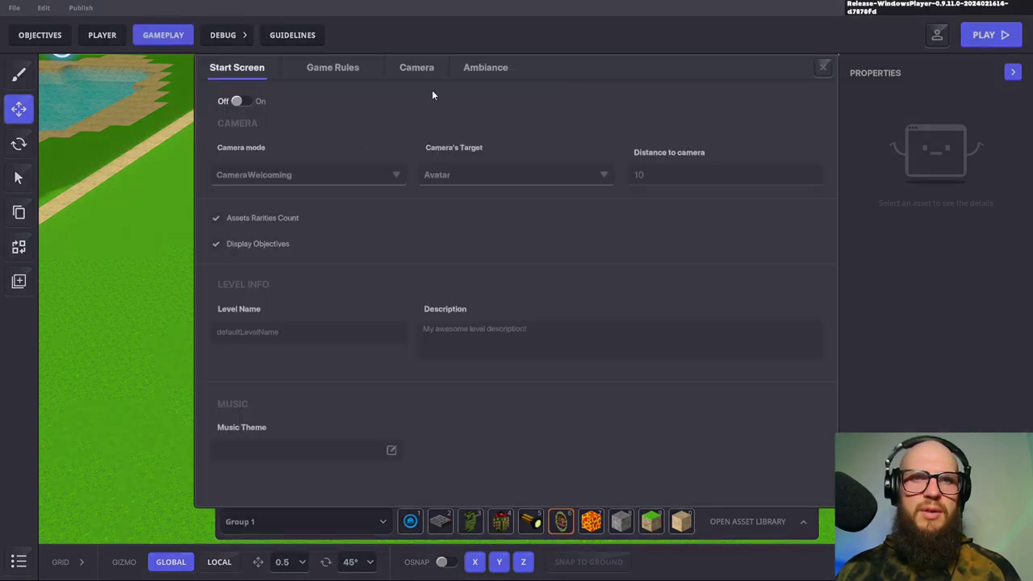
pyautogui.click(336, 67)
pyautogui.click(519, 361)
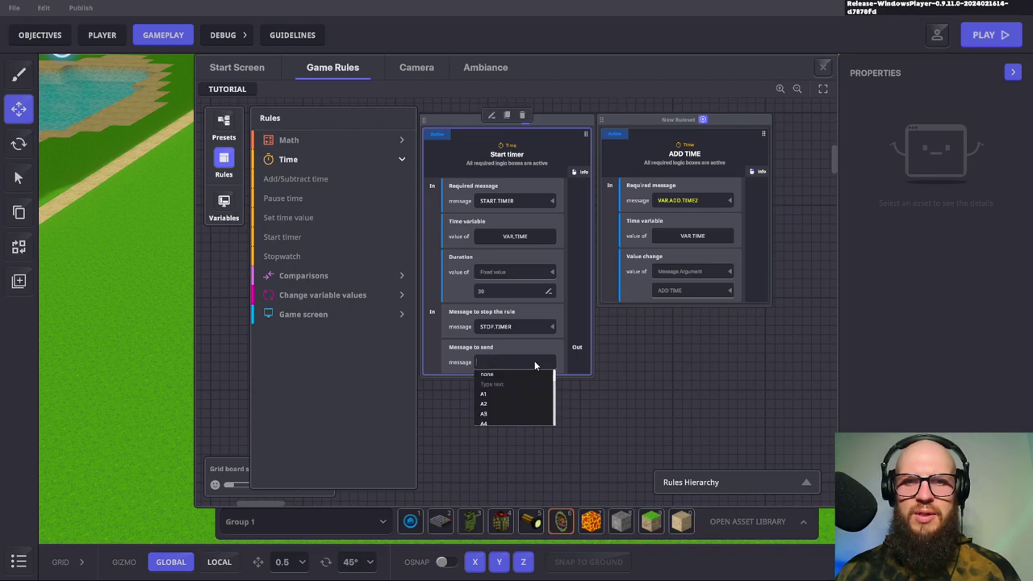
pyautogui.write('MSG.')
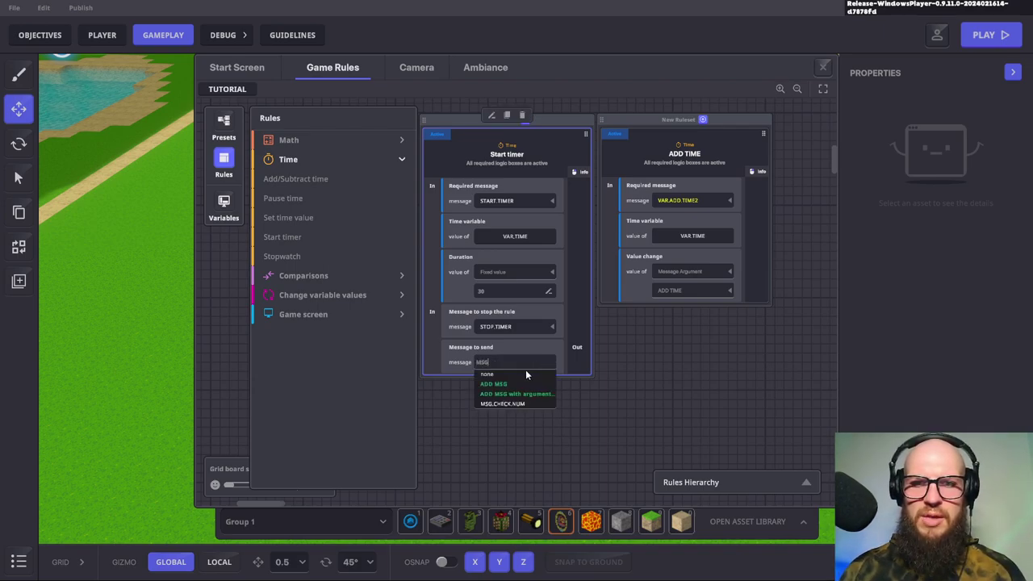
pyautogui.write('DEFEAT')
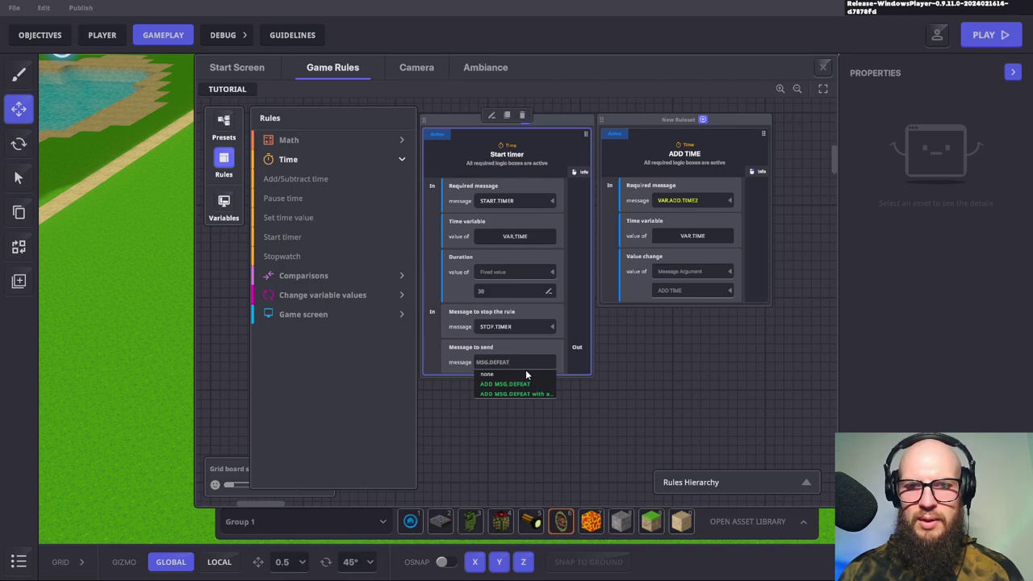
pyautogui.click(521, 383)
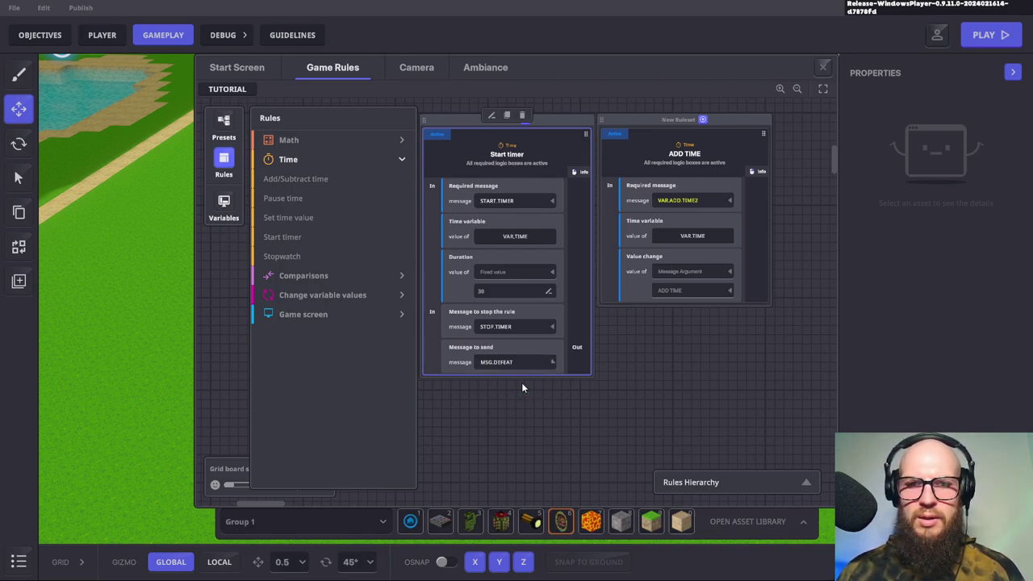
pyautogui.click(823, 66)
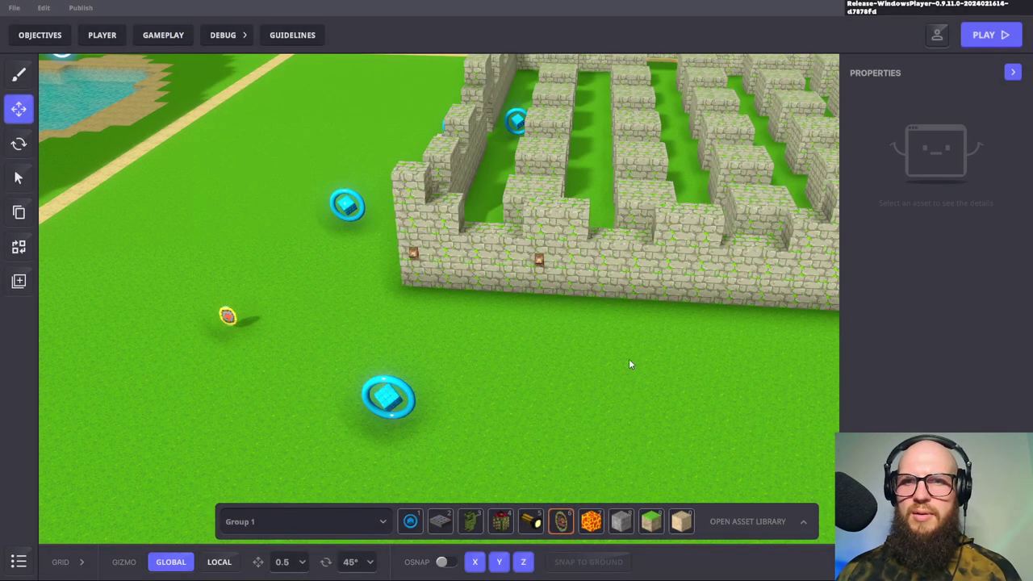
# Change the required message of the logic asset's Message Broadcaster to MSG.DEFEAT and deselect the asset
pyautogui.click(379, 410)
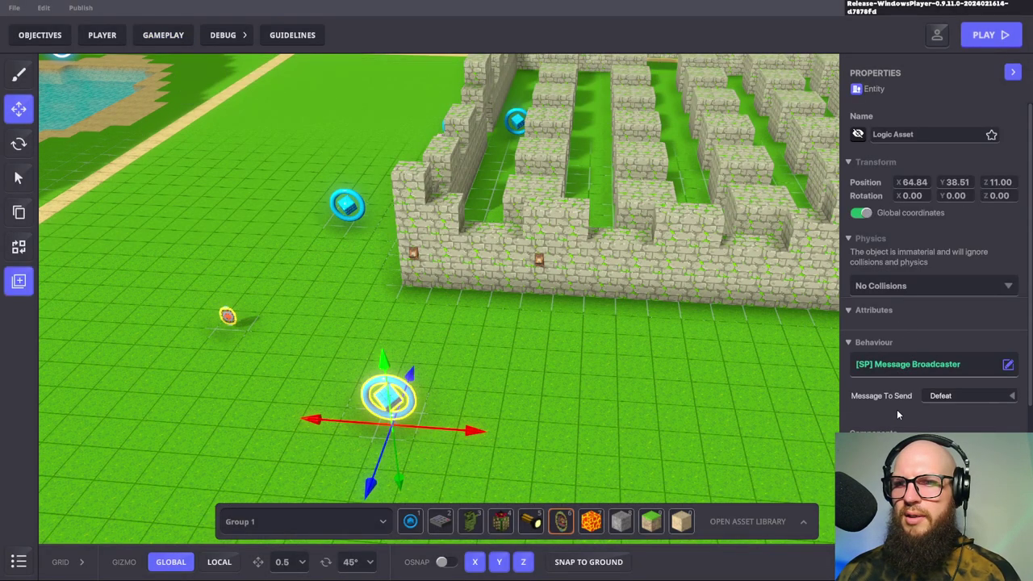
pyautogui.scroll(-2, 920, 339)
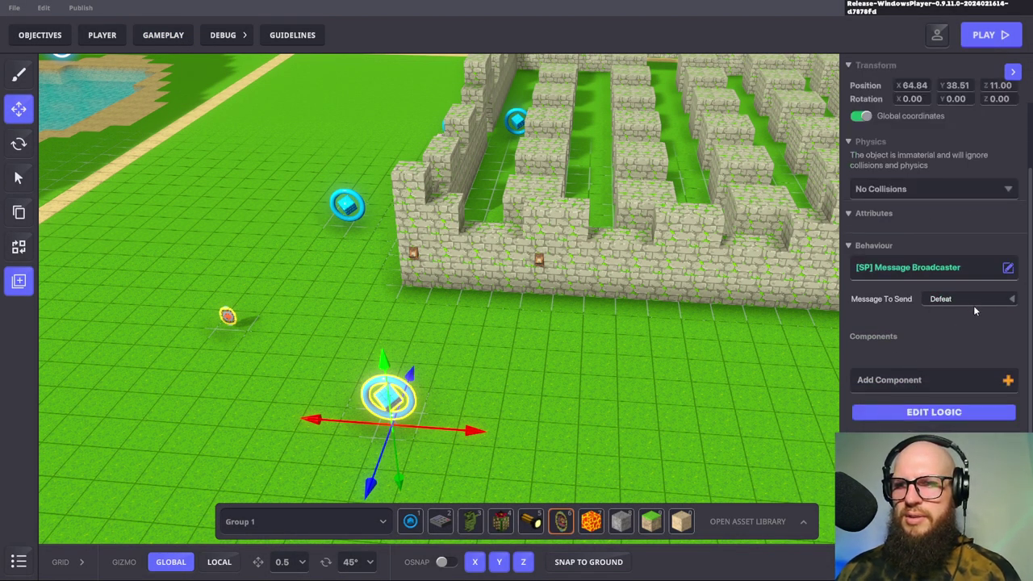
pyautogui.click(930, 416)
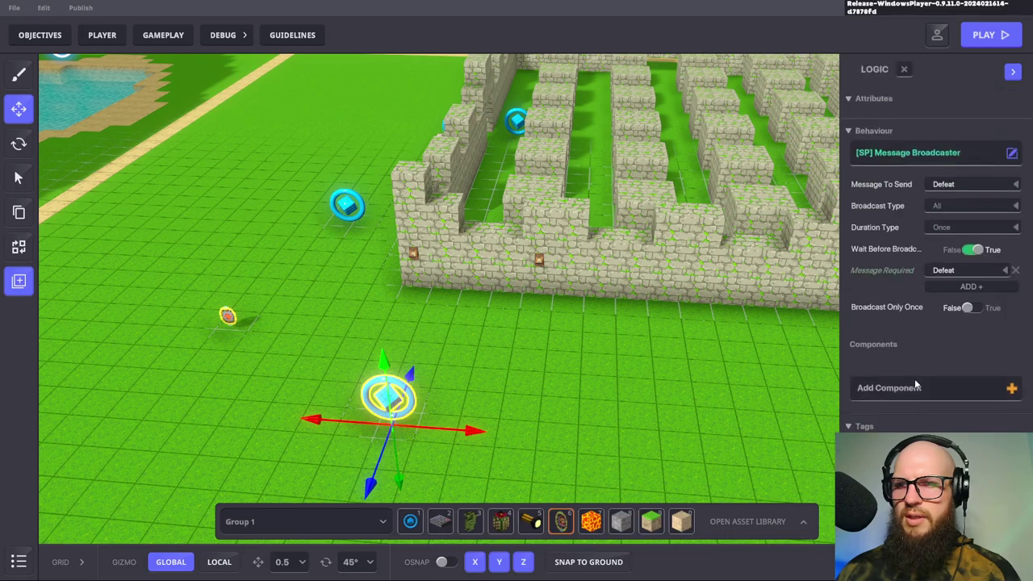
pyautogui.click(961, 273)
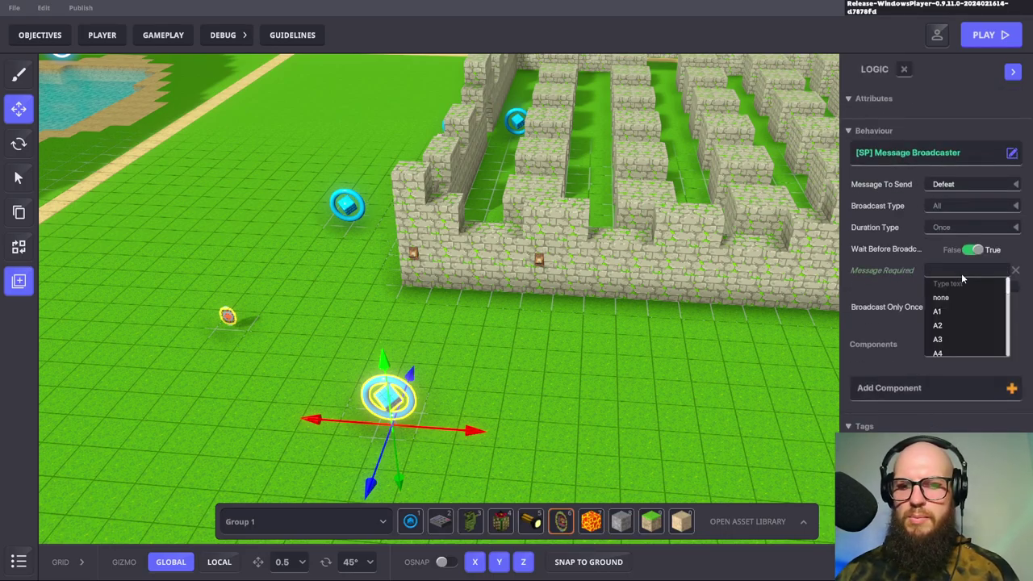
pyautogui.write('MSG')
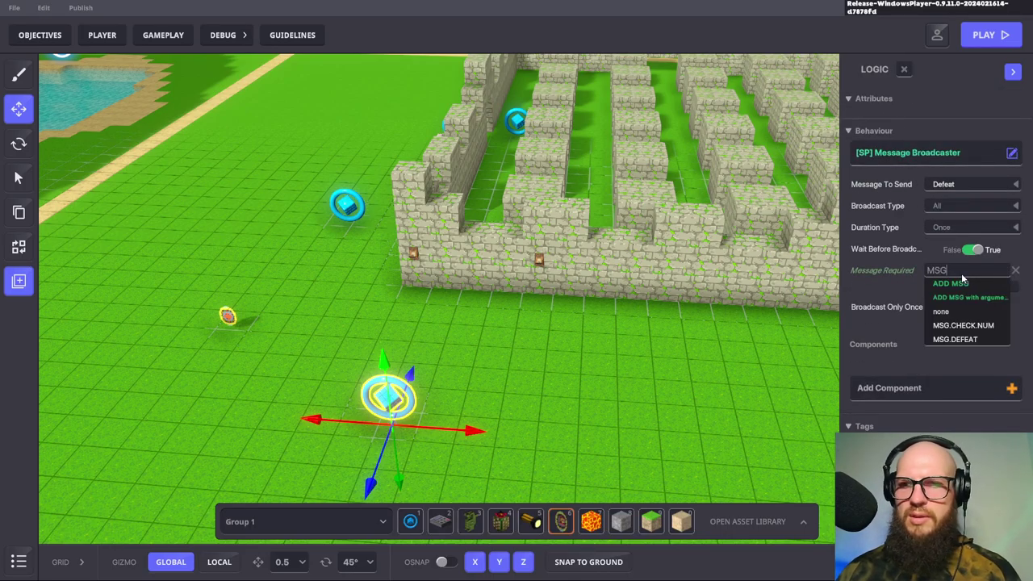
pyautogui.click(969, 339)
pyautogui.click(763, 379)
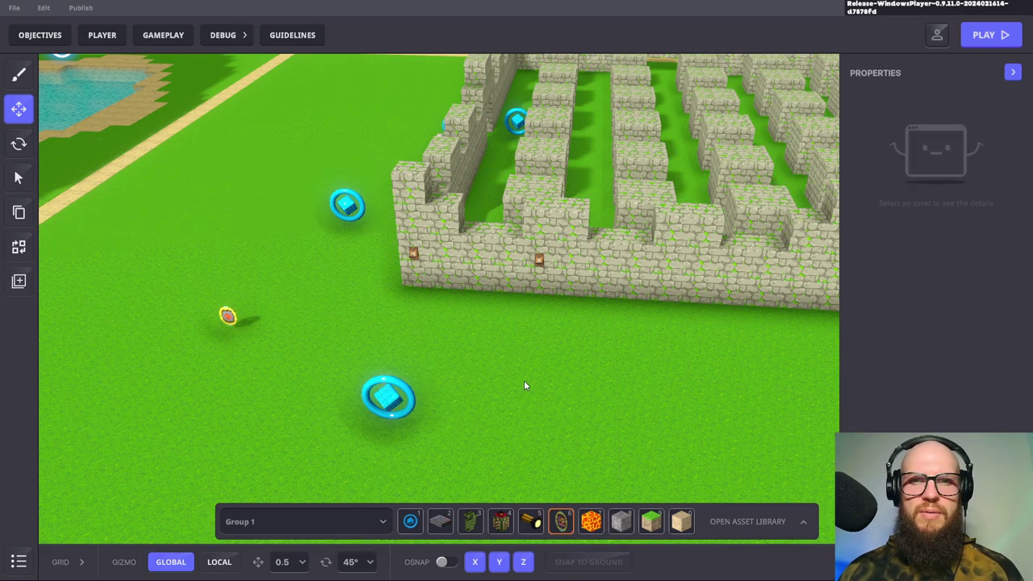
# Playtest the level and start the YUR GONNA DIE quest from the maze wall lever, backing away from the wall
pyautogui.press('F5')
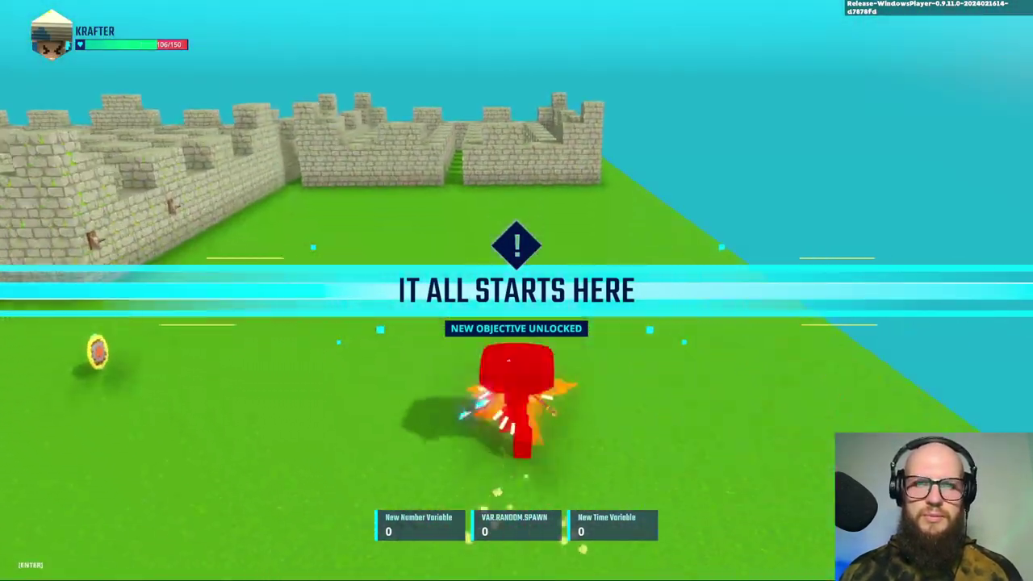
pyautogui.press('w')
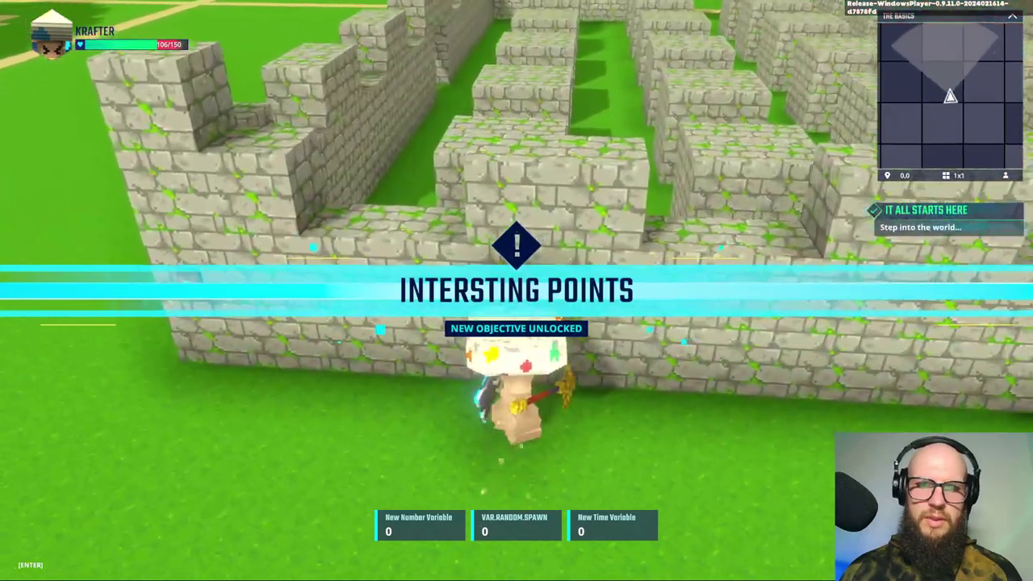
pyautogui.press('s')
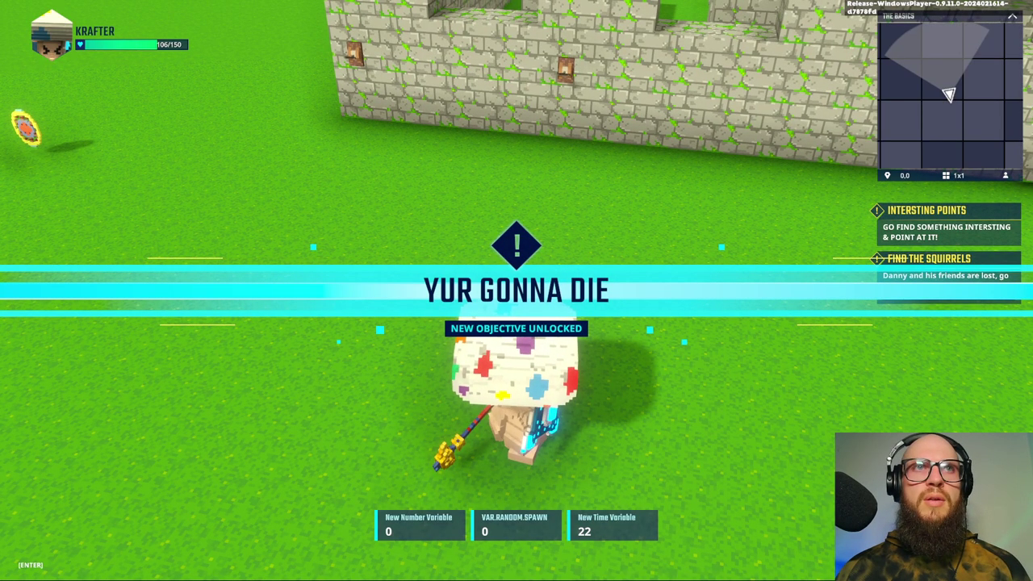
pyautogui.press('s')
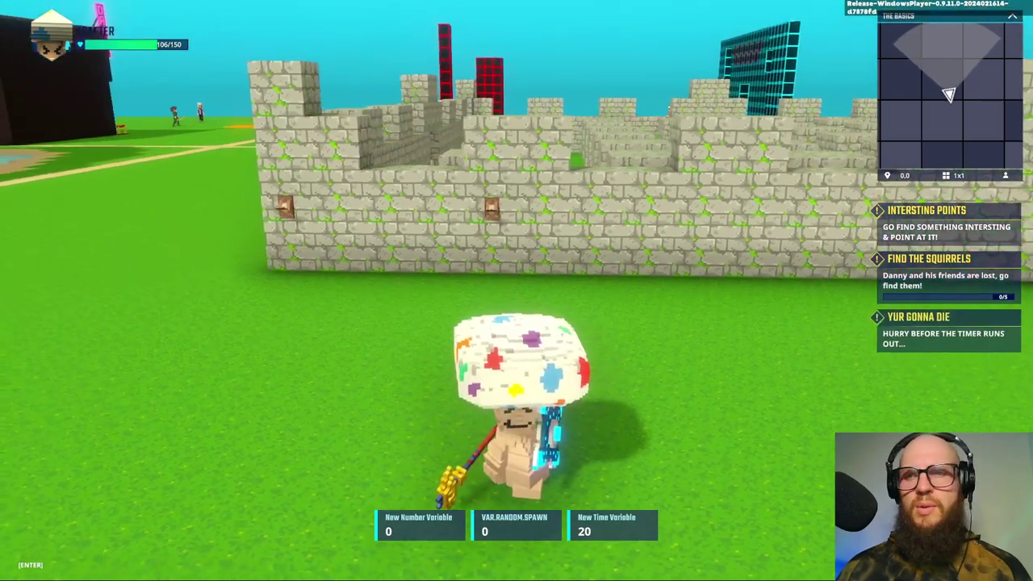
# Run the avatar over the maze wall and through the maze corridor while the quest timer counts down
pyautogui.press('w')
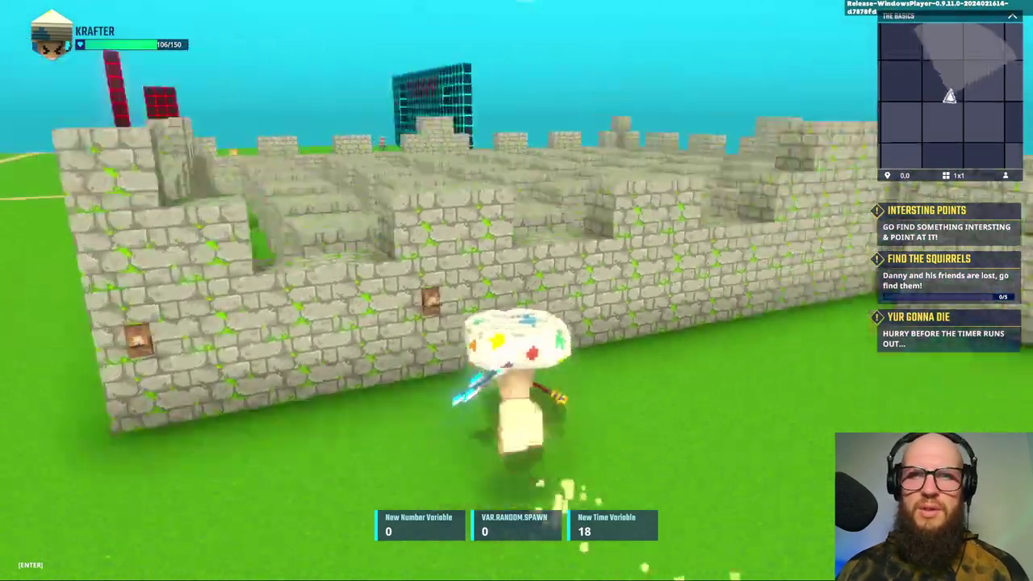
pyautogui.press('space')
pyautogui.press('w')
pyautogui.press('space')
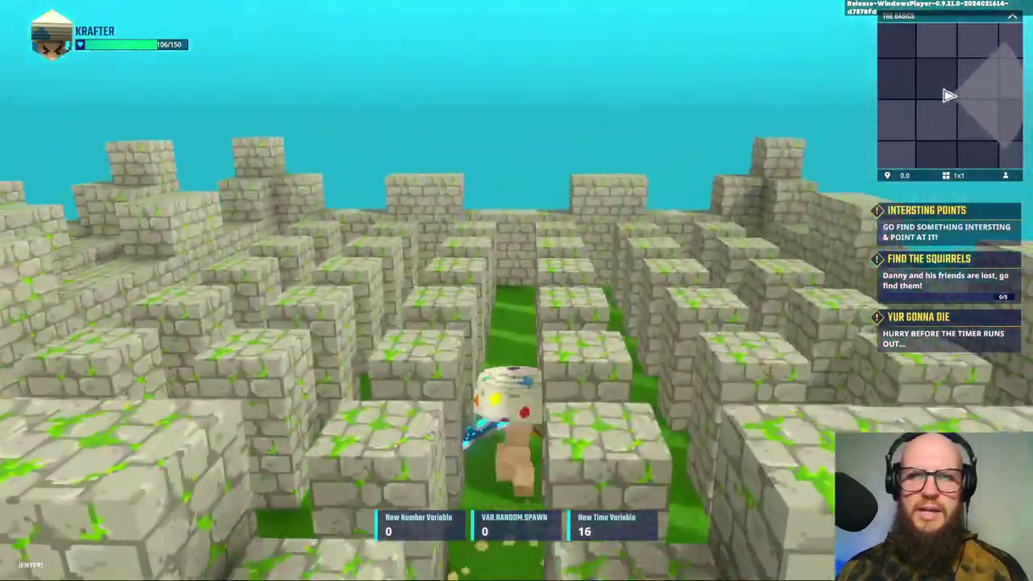
pyautogui.press('w')
pyautogui.scroll(5, 516, 290)
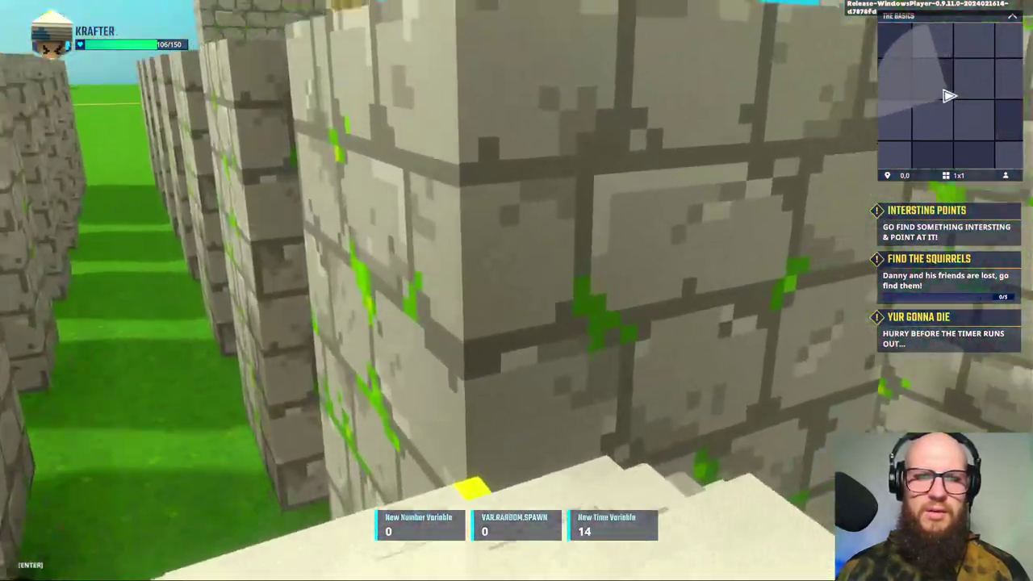
pyautogui.press('w')
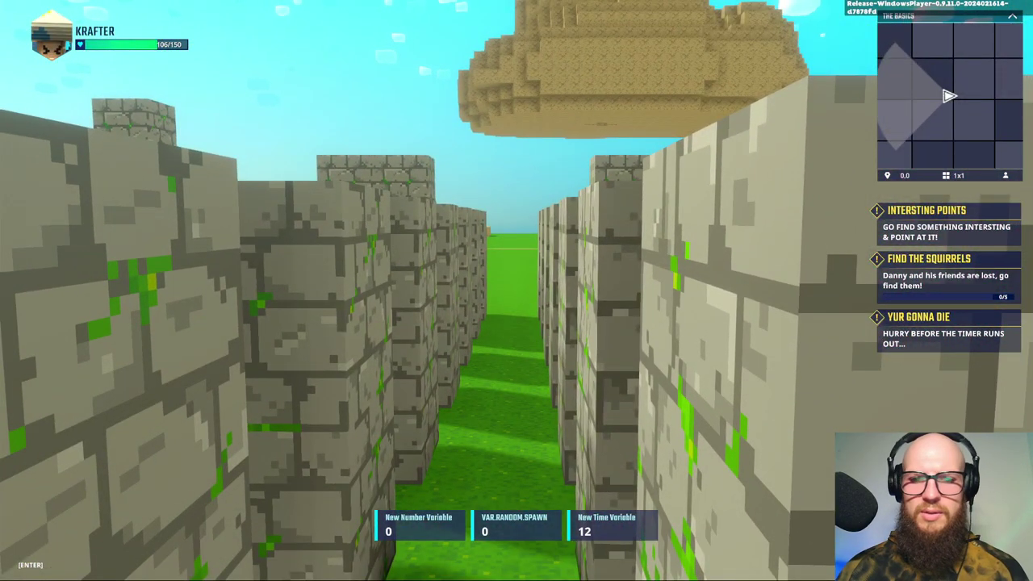
pyautogui.scroll(-5, 517, 290)
pyautogui.press('w')
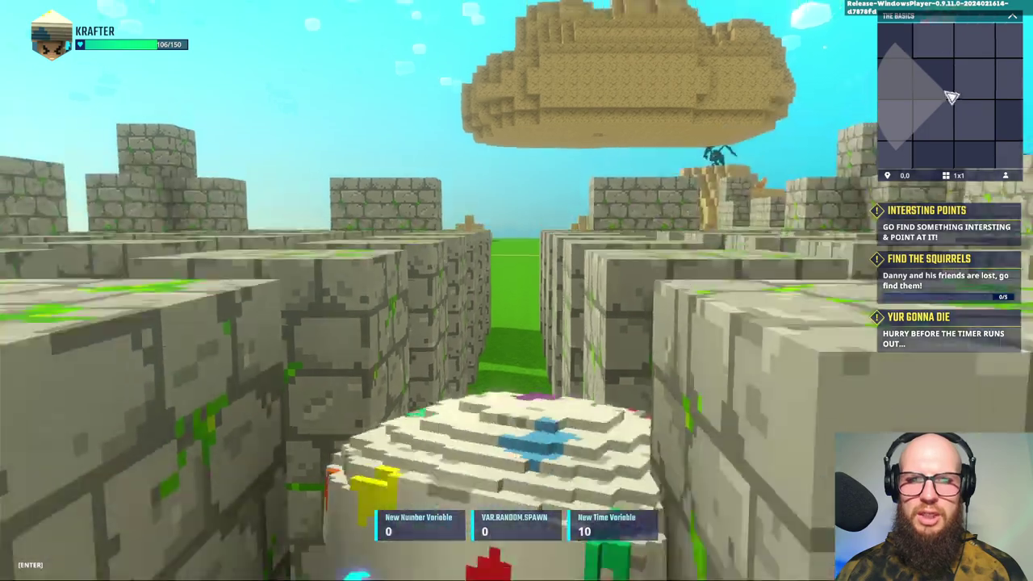
pyautogui.press('w')
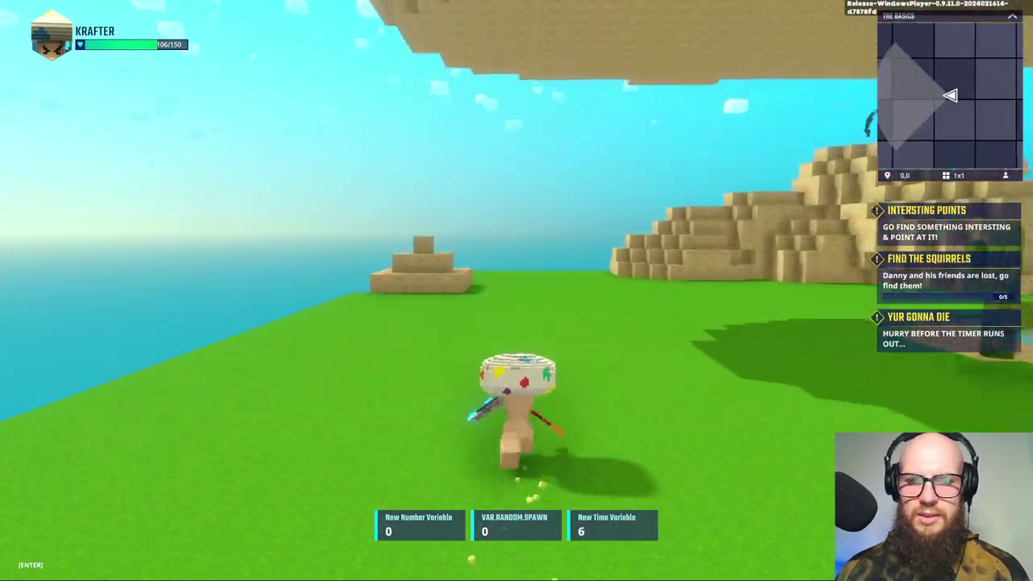
# Keep playing in the open field until the timer runs out, check for the defeat, and exit the playtest
pyautogui.press('w')
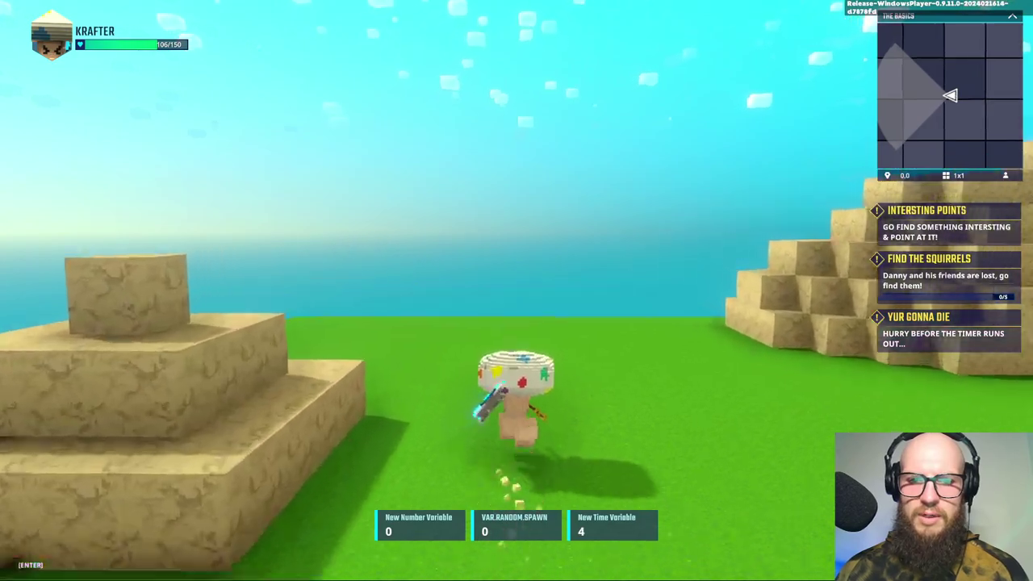
pyautogui.press('s')
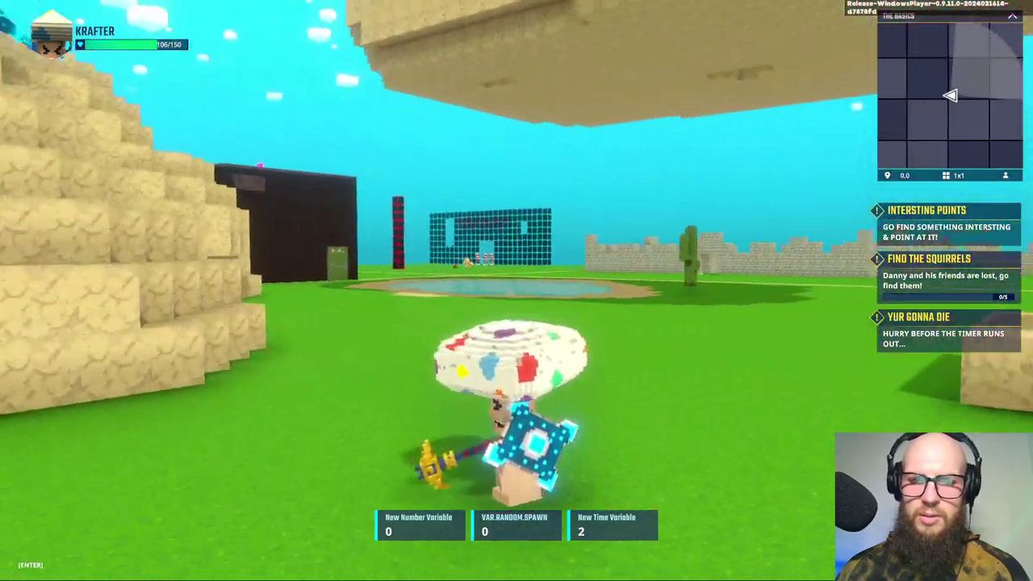
pyautogui.press('s')
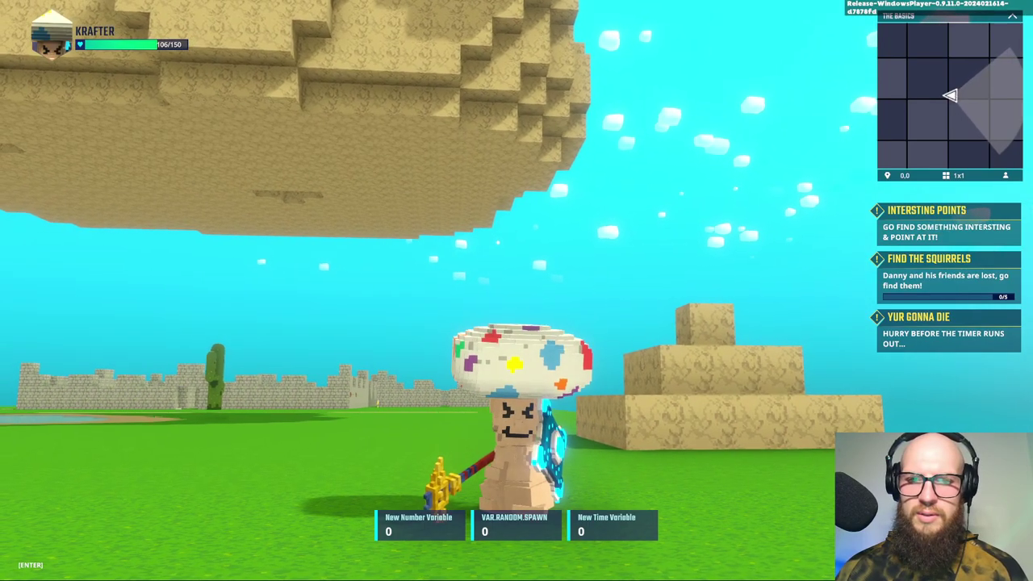
pyautogui.press('w')
pyautogui.press('space')
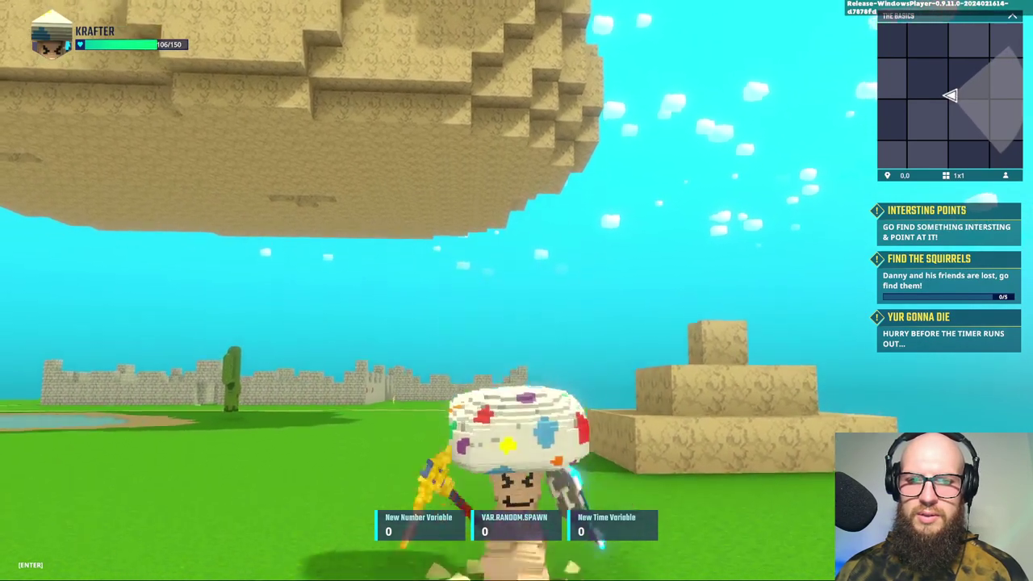
pyautogui.press('s')
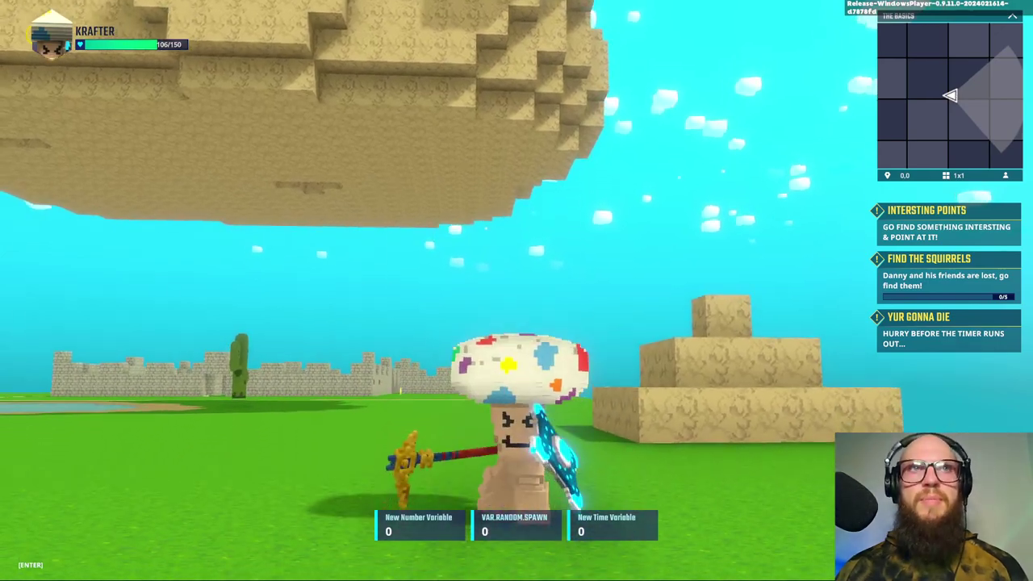
pyautogui.press('s')
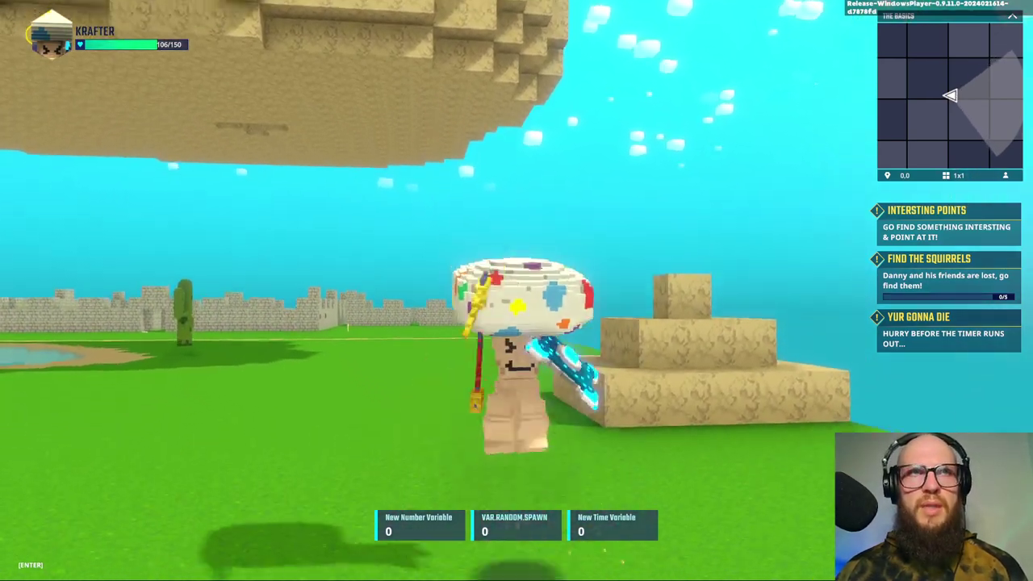
pyautogui.press('a')
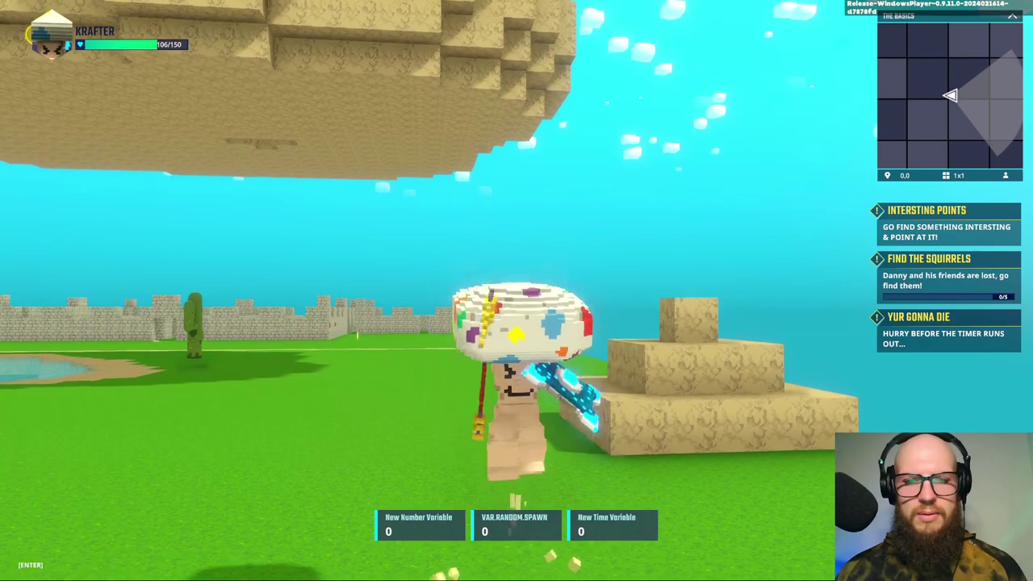
pyautogui.press('Escape')
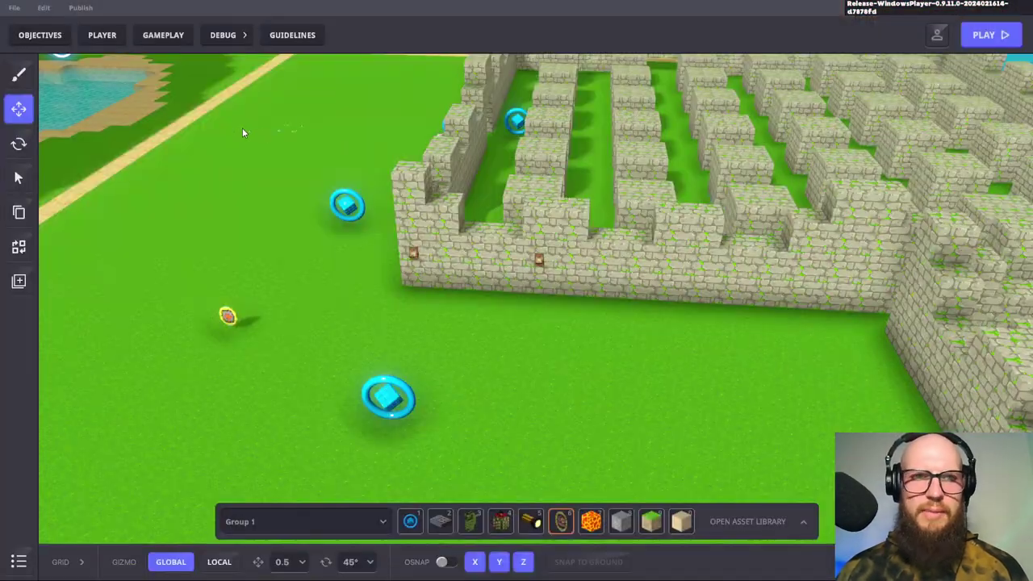
# Review the YUR GONNA DIE quest's launch, type and completion settings, and close the objectives
pyautogui.click(50, 37)
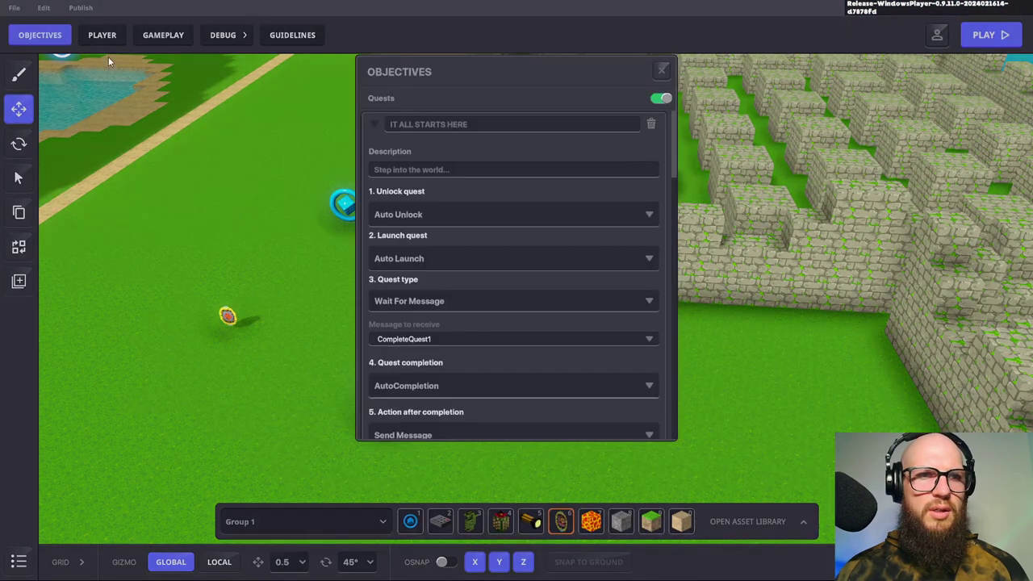
pyautogui.click(374, 124)
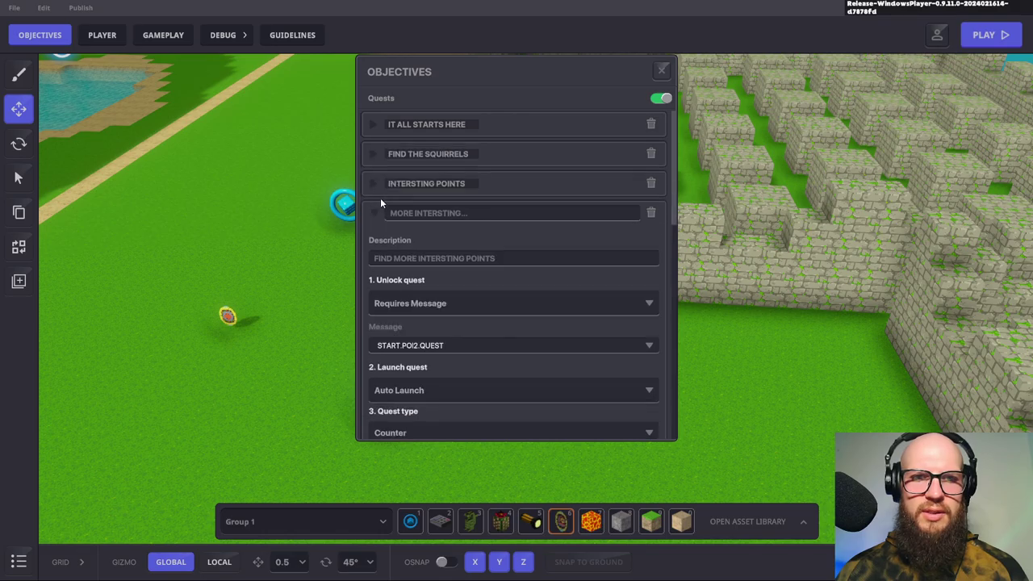
pyautogui.click(375, 241)
pyautogui.scroll(-2, 431, 237)
pyautogui.scroll(-1, 432, 242)
pyautogui.scroll(-2, 440, 263)
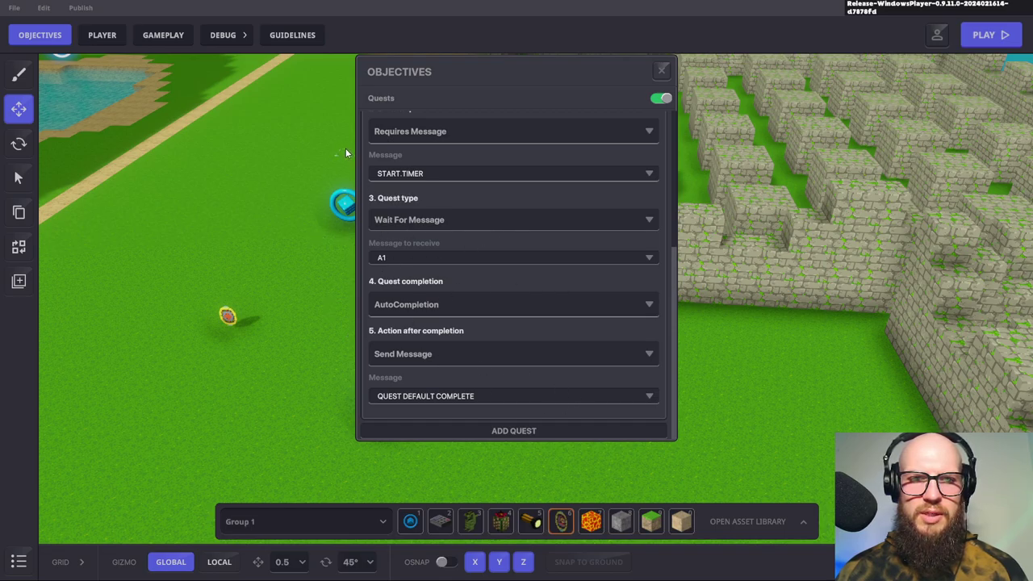
pyautogui.scroll(3, 464, 343)
pyautogui.scroll(-3, 493, 318)
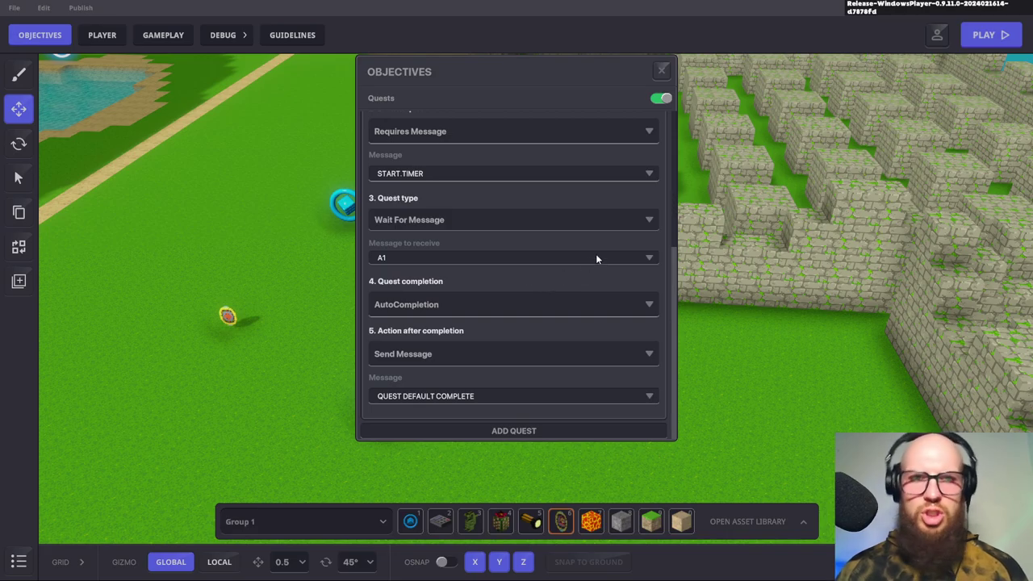
pyautogui.click(662, 71)
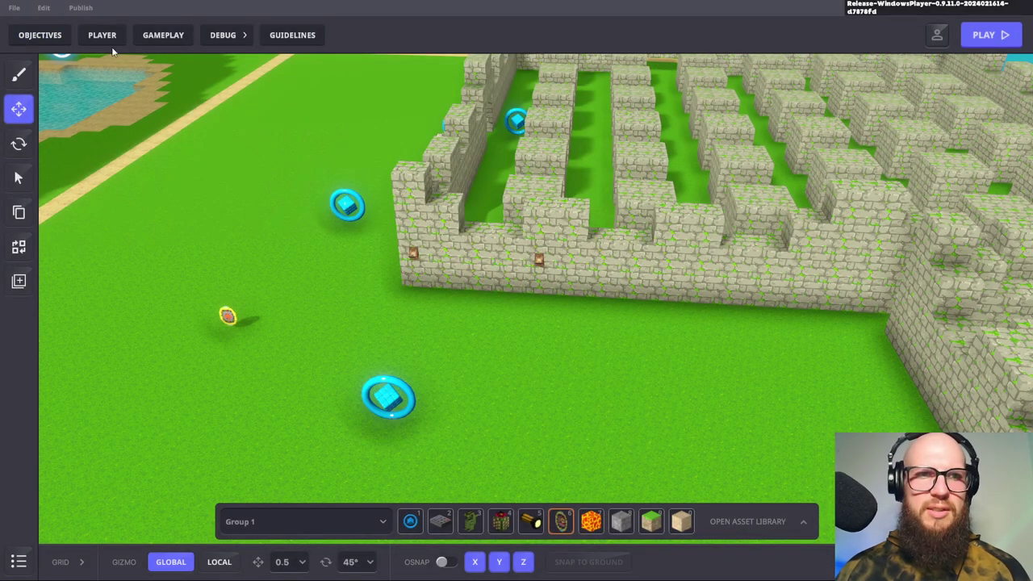
# Add a Compare time rule to the game rules and place it beside the ADD TIME ruleset
pyautogui.click(163, 35)
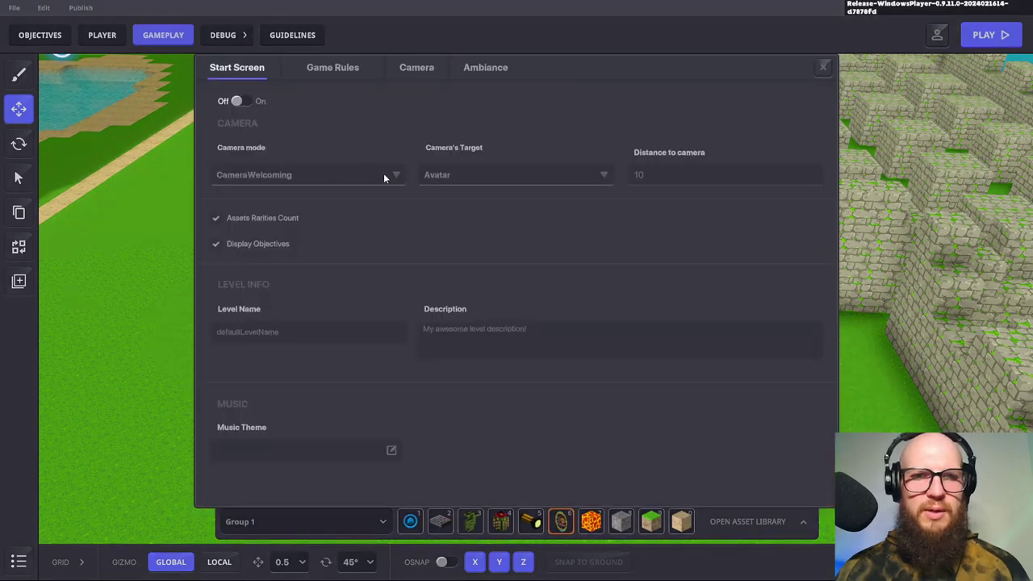
pyautogui.click(340, 71)
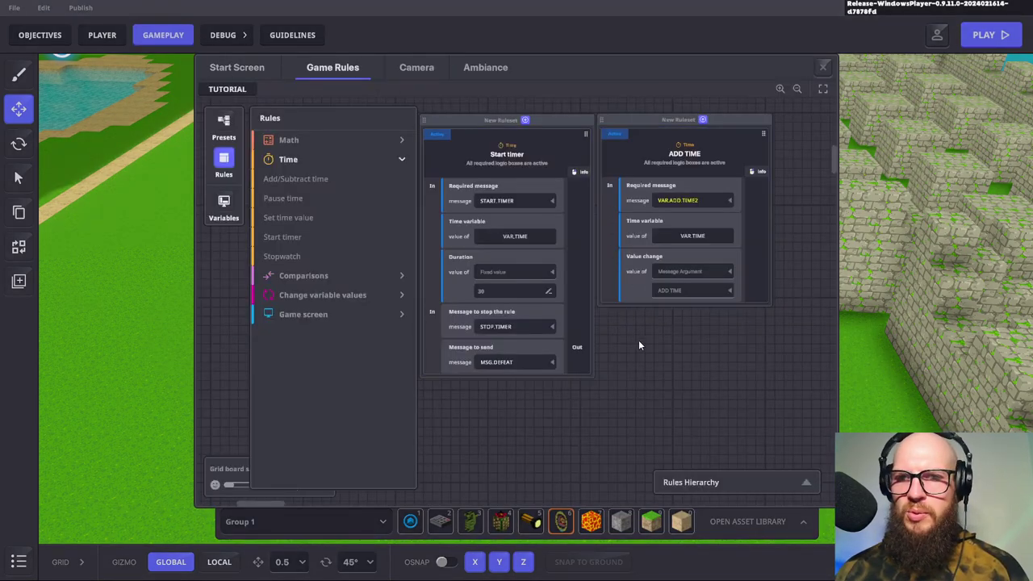
pyautogui.moveTo(648, 341); pyautogui.dragTo(658, 335)
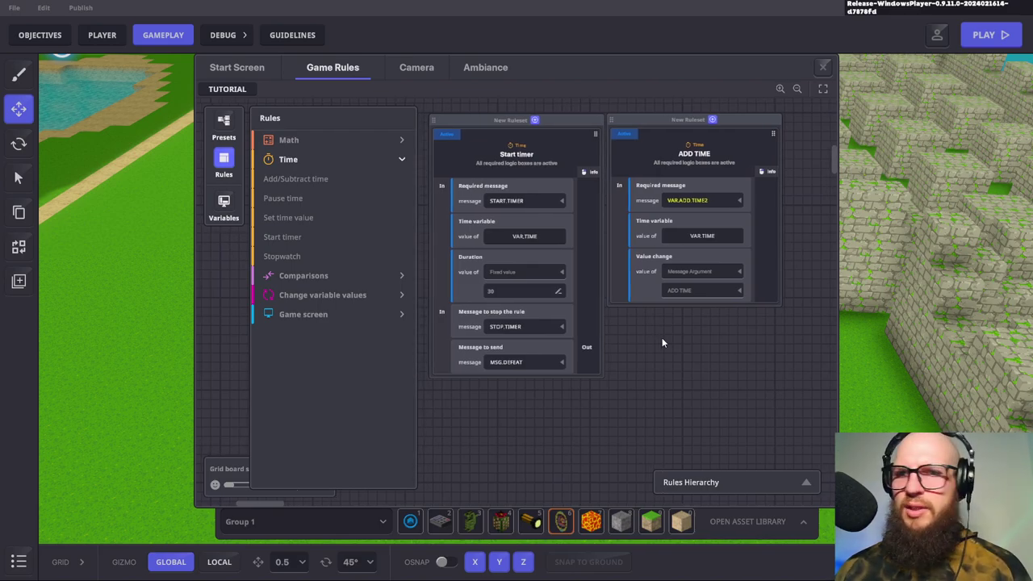
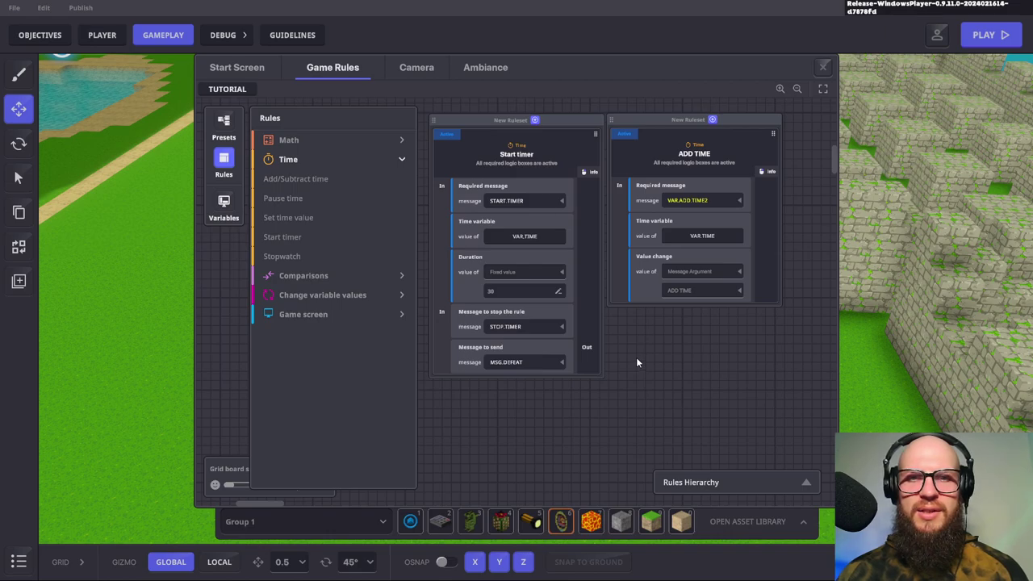
pyautogui.click(334, 296)
pyautogui.click(341, 275)
pyautogui.click(320, 353)
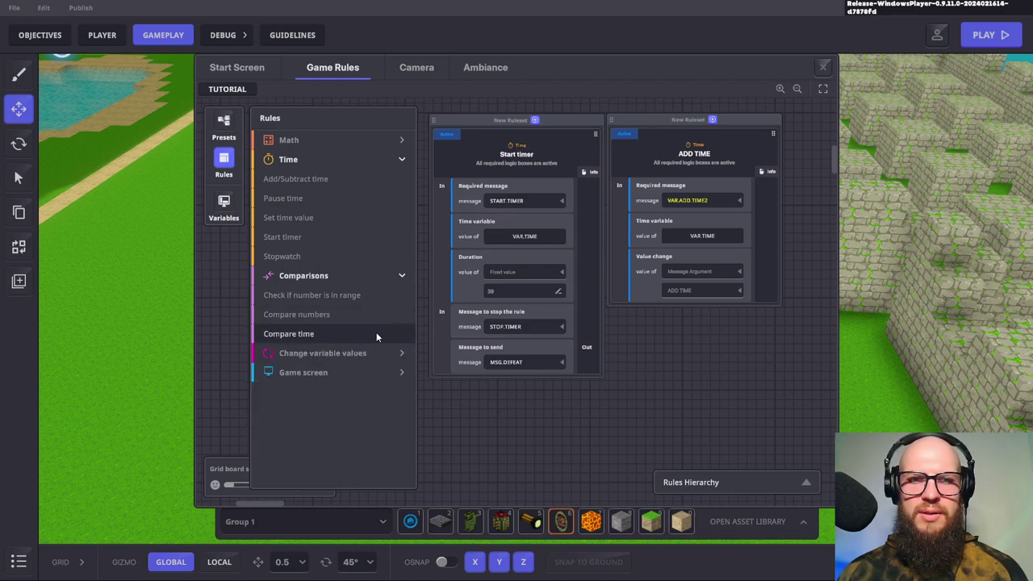
pyautogui.click(315, 334)
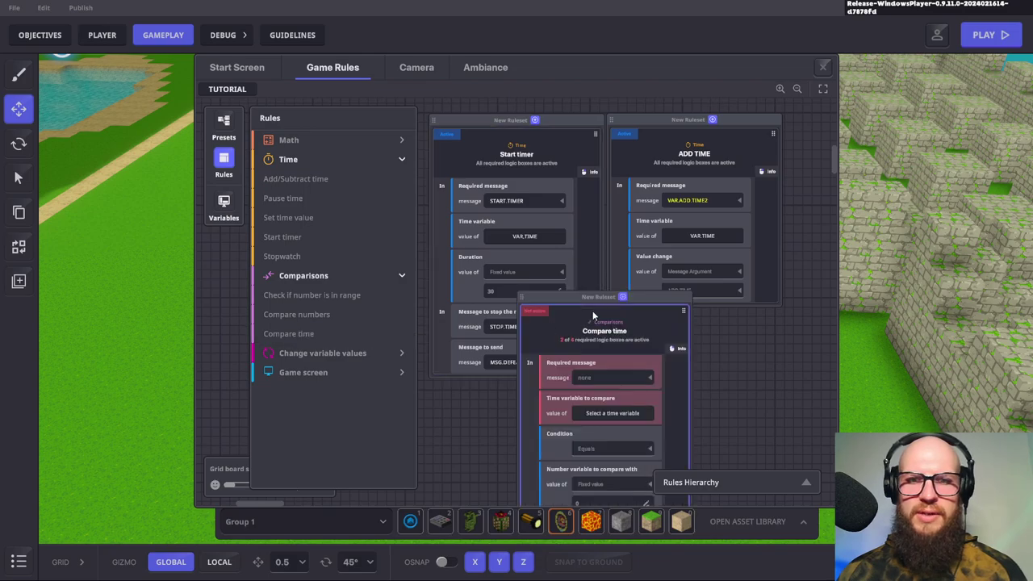
pyautogui.scroll(-1, 744, 323)
pyautogui.moveTo(623, 227); pyautogui.dragTo(496, 277)
pyautogui.click(288, 333)
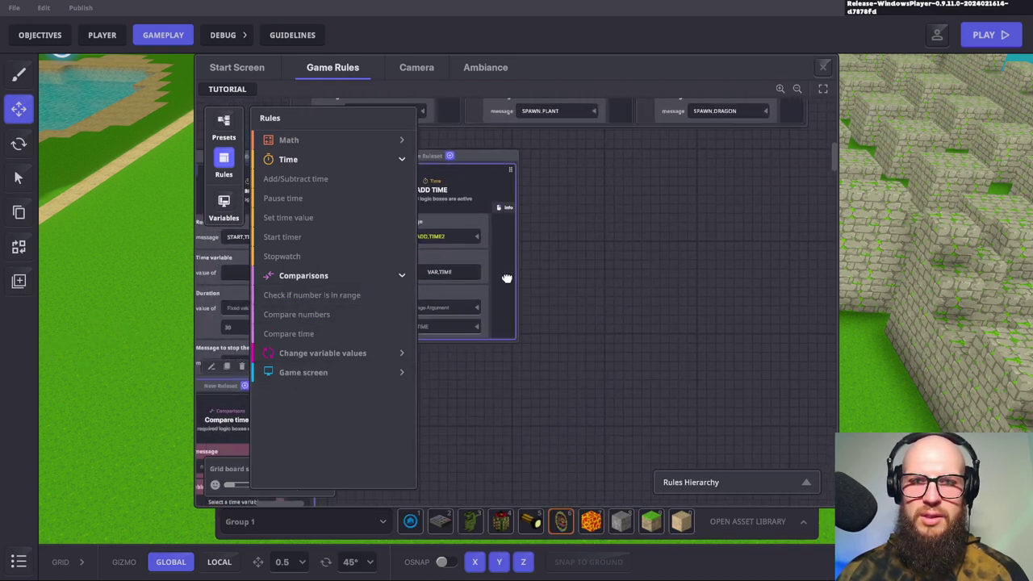
pyautogui.moveTo(470, 272); pyautogui.dragTo(648, 150)
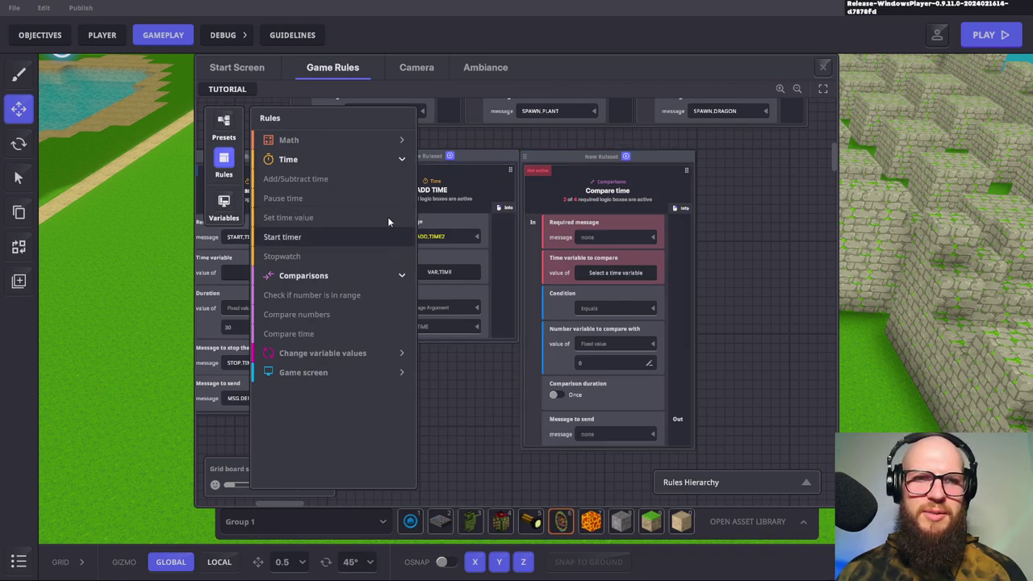
# Examine the Start timer rule's message to send and the logic asset's Message Broadcaster settings
pyautogui.hscroll(-6, 476, 358)
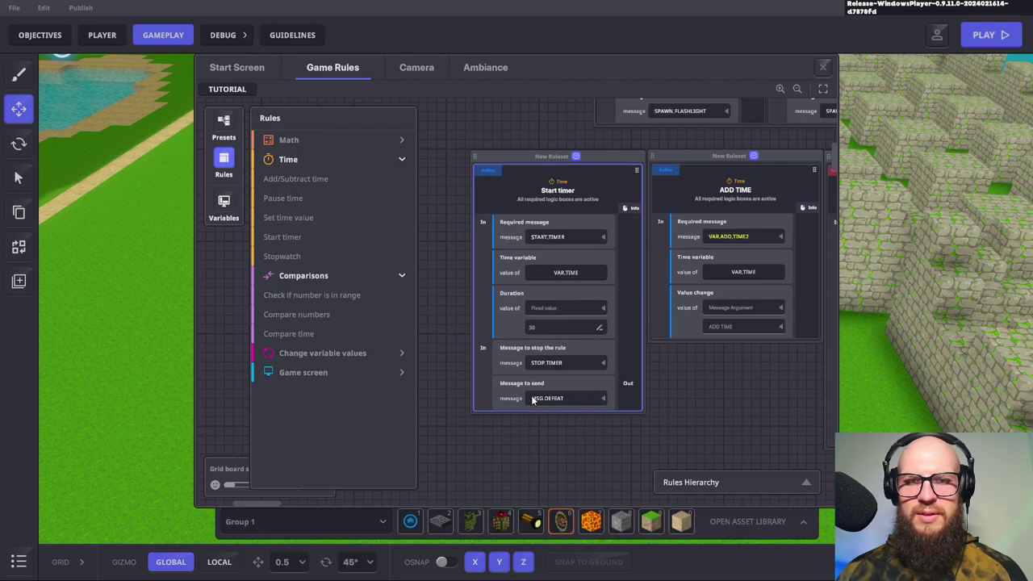
pyautogui.hscroll(1, 535, 399)
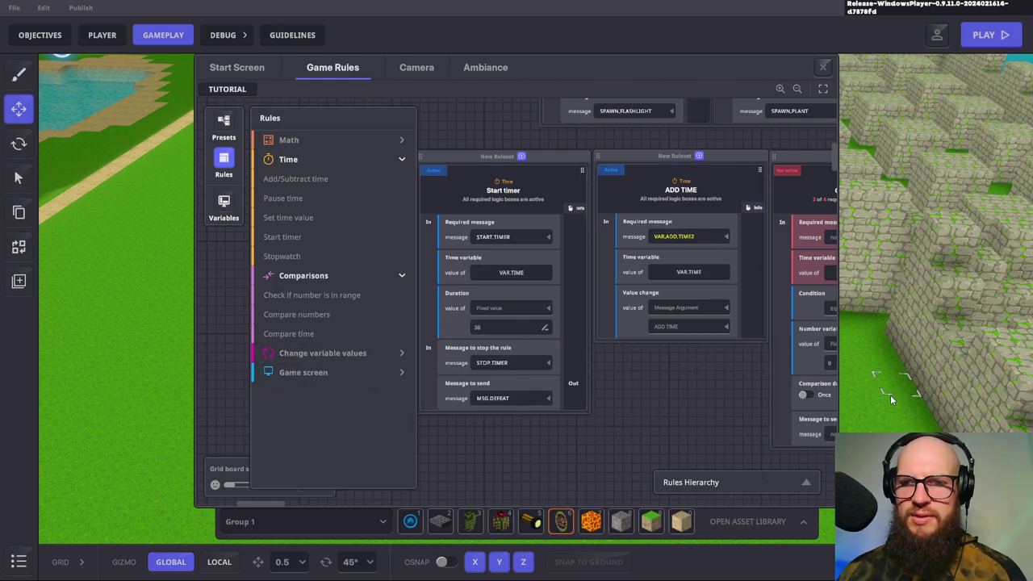
pyautogui.click(823, 67)
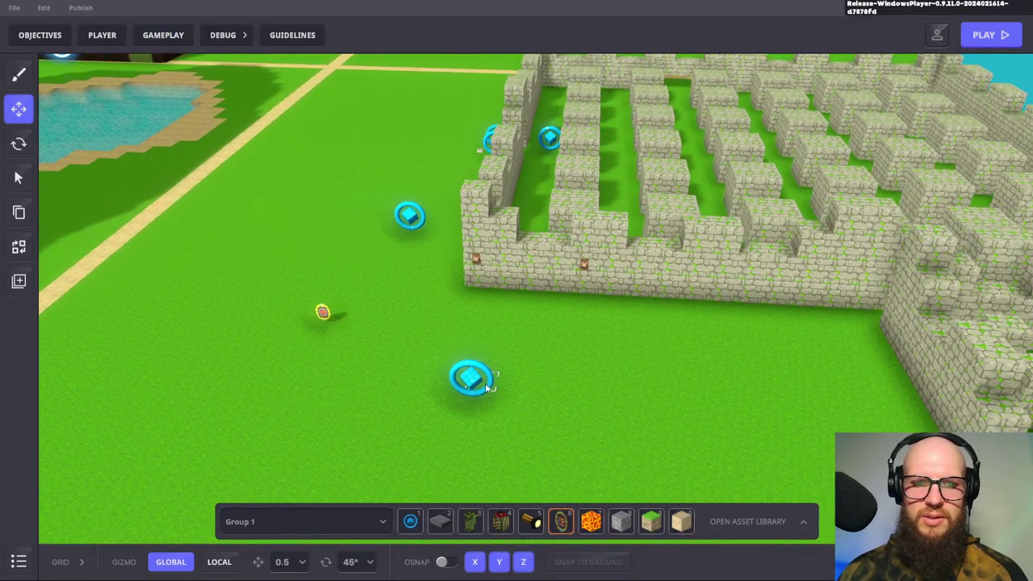
pyautogui.click(471, 381)
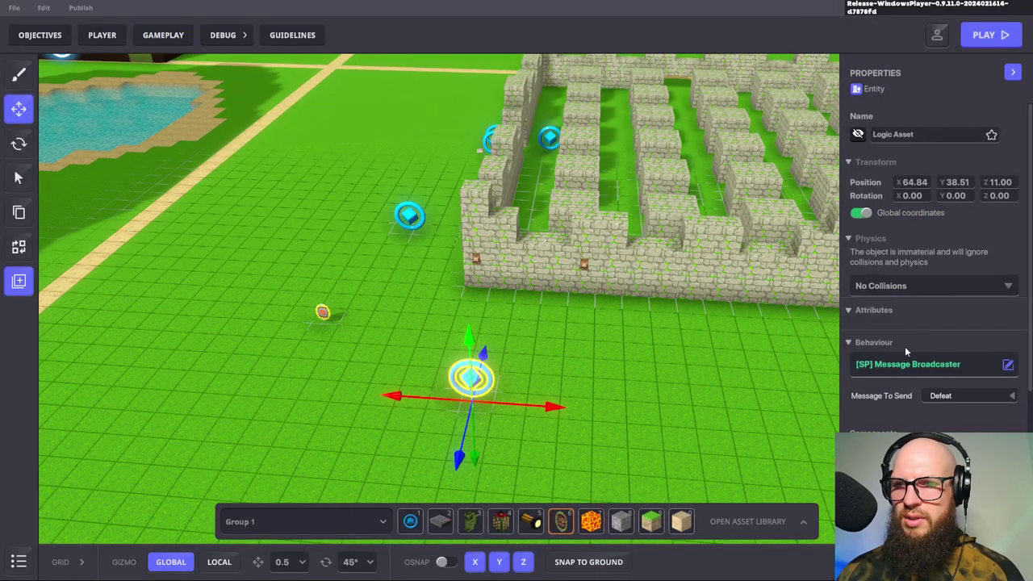
pyautogui.scroll(-3, 919, 379)
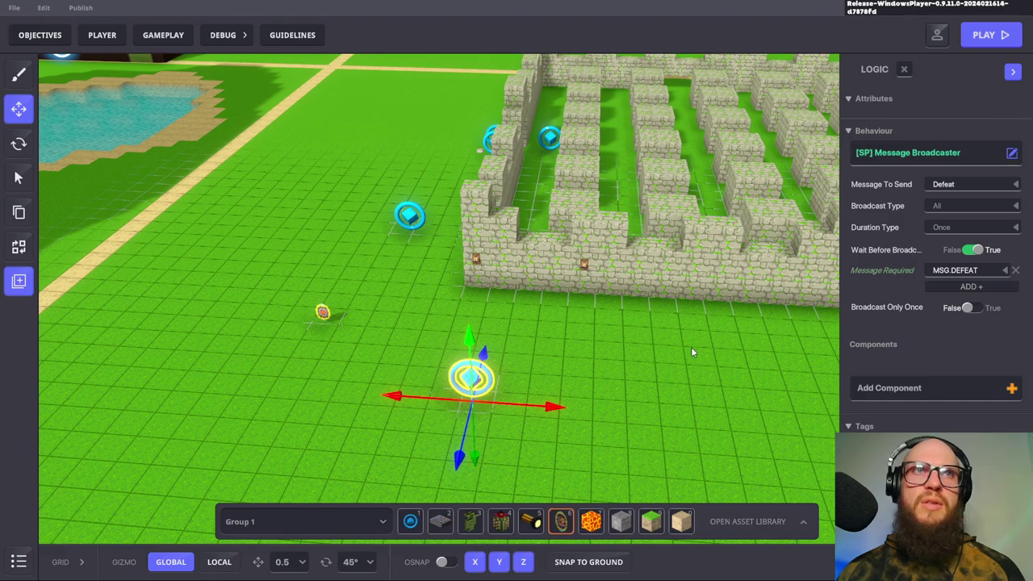
# Reopen the game rules with the logic asset selected and compare the Start timer rule's messages with the broadcaster's required message
pyautogui.click(166, 37)
pyautogui.click(358, 68)
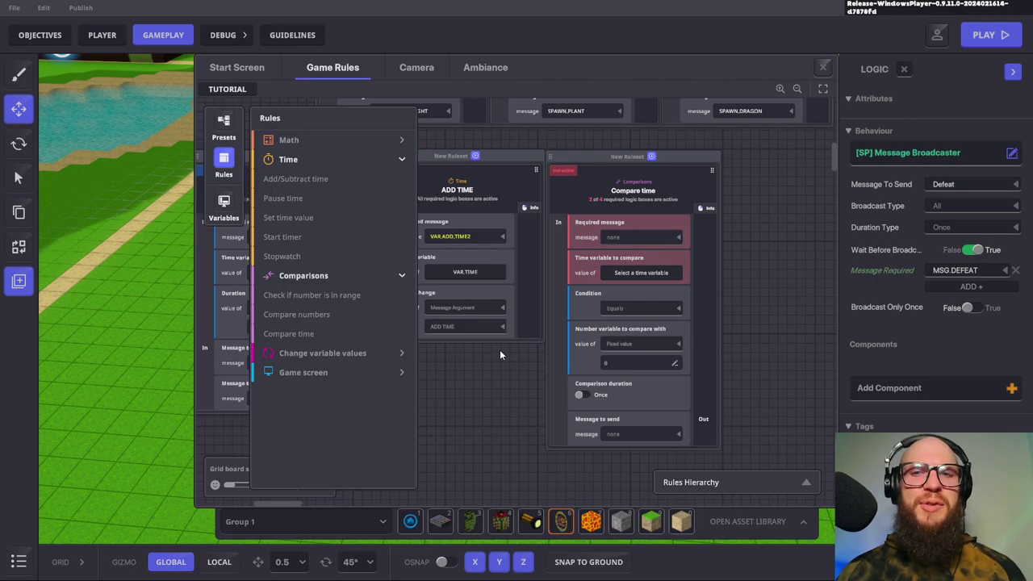
pyautogui.hscroll(-5, 499, 354)
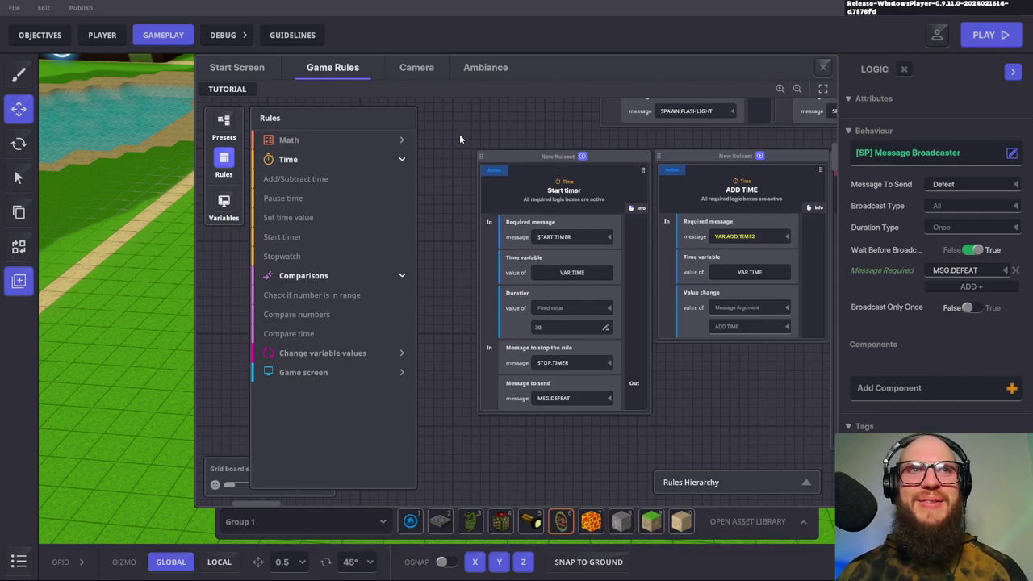
pyautogui.hscroll(1, 458, 188)
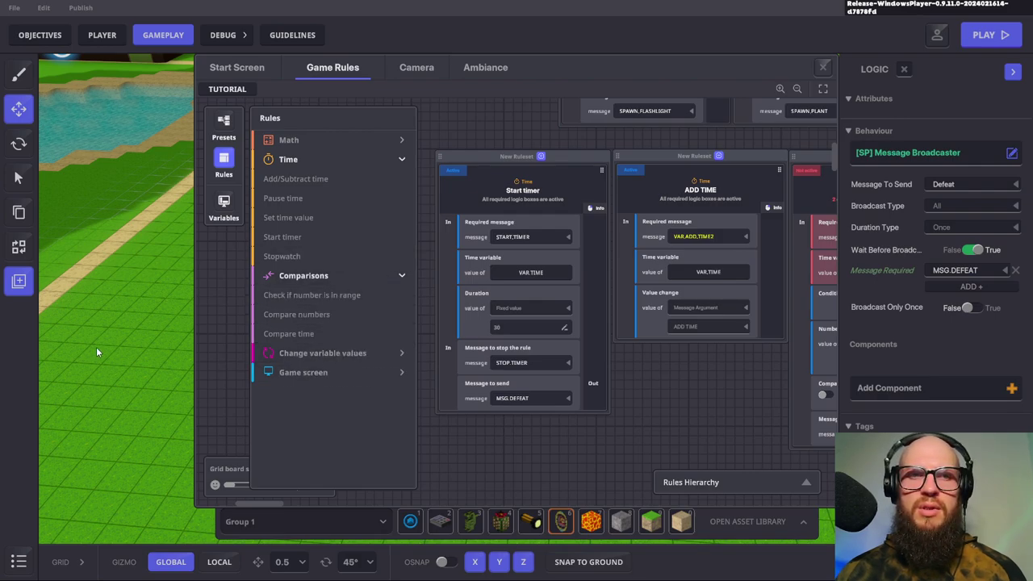
# Close the game rules and look over the ground around the selected logic asset in front of the maze
pyautogui.click(825, 66)
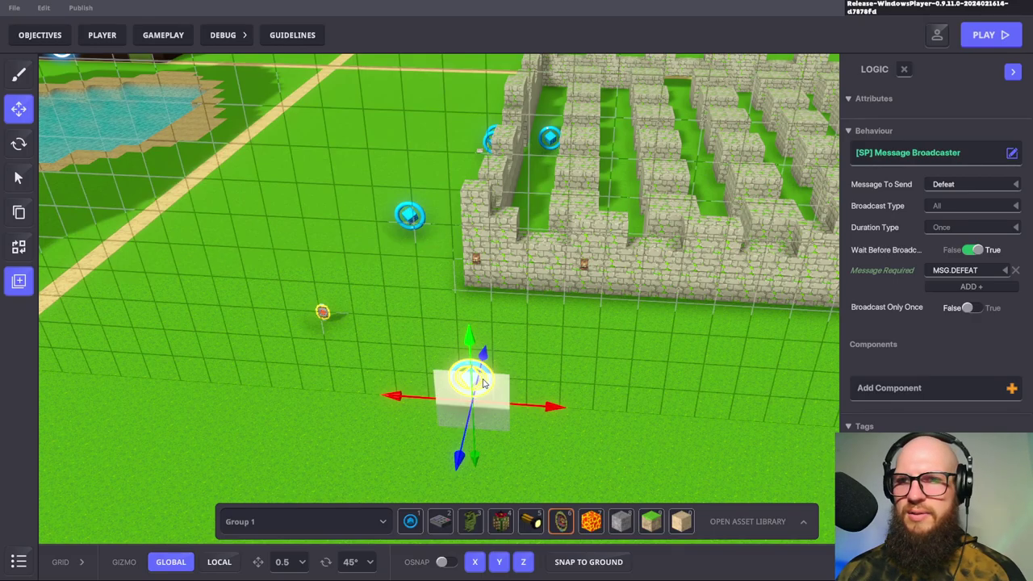
pyautogui.press('d')
pyautogui.press('s')
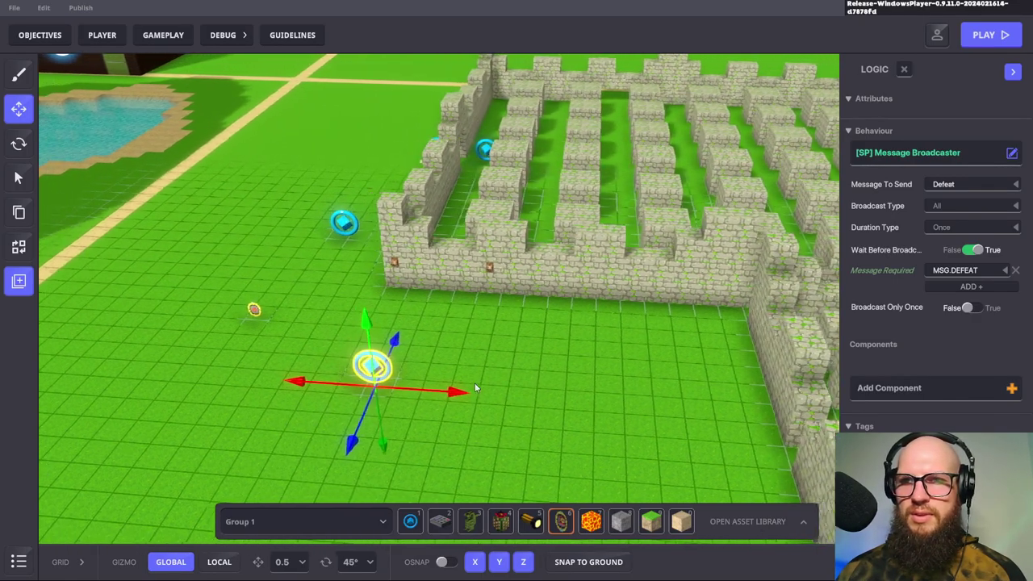
pyautogui.press('w')
pyautogui.press('s')
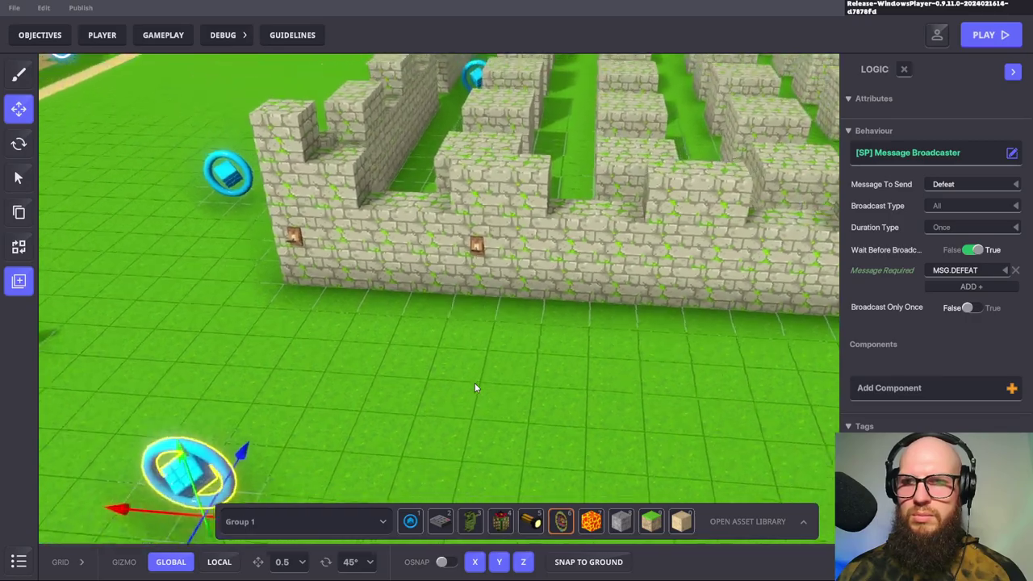
pyautogui.press('a')
pyautogui.press('w')
pyautogui.press('s')
pyautogui.press('w')
pyautogui.press('s')
pyautogui.press('w')
pyautogui.press('w')
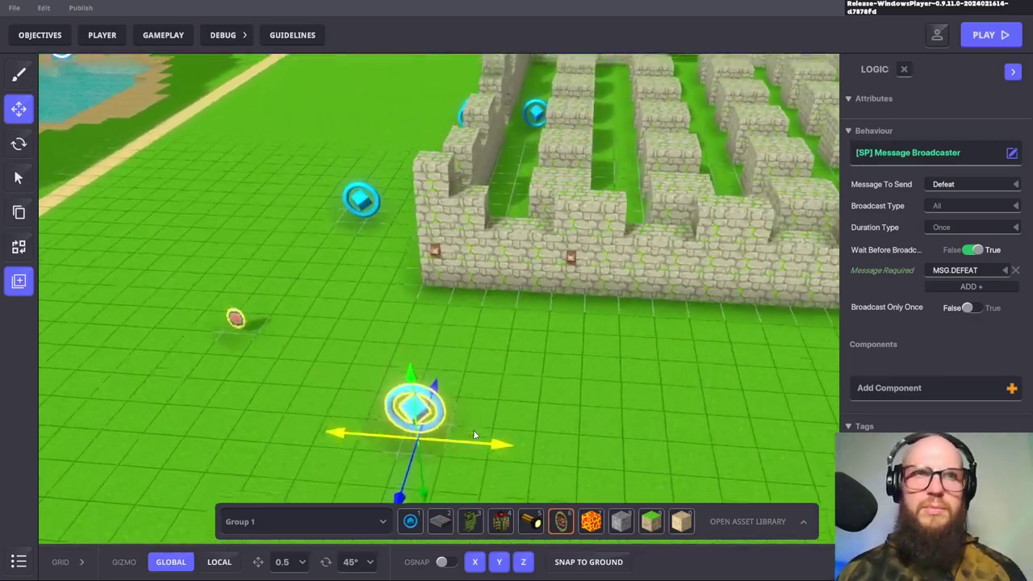
pyautogui.press('s')
pyautogui.press('w')
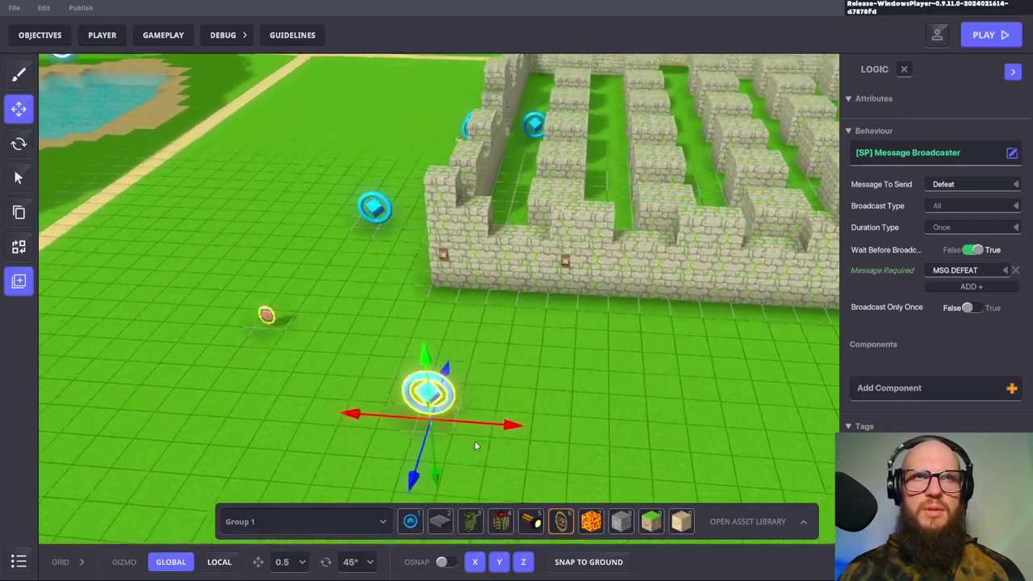
# Place a second logic asset on the grass beside the Message Broadcaster one and select it for editing
pyautogui.press('s')
pyautogui.press('w')
pyautogui.press('s')
pyautogui.click(410, 521)
pyautogui.click(511, 297)
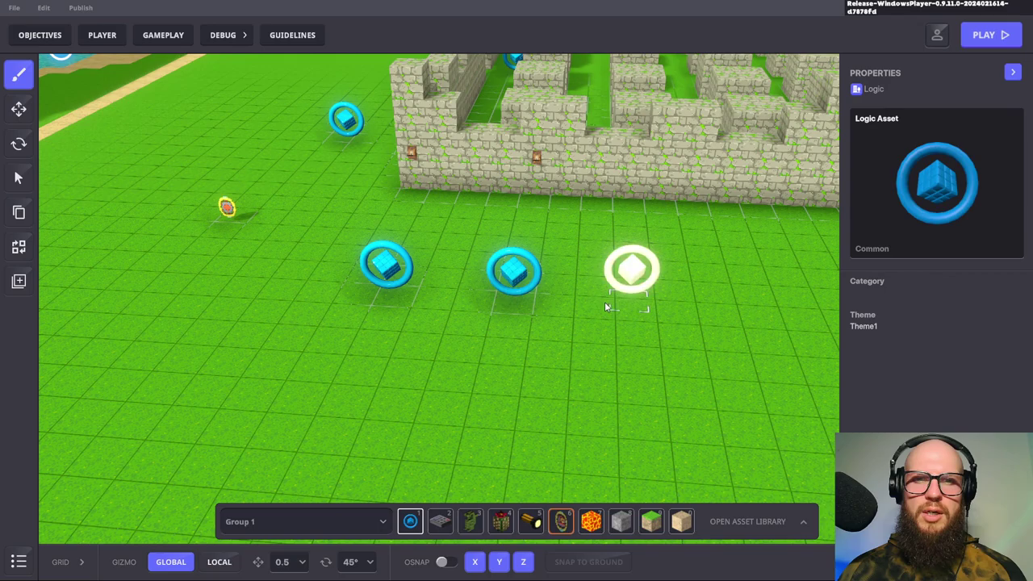
pyautogui.click(19, 108)
pyautogui.click(523, 276)
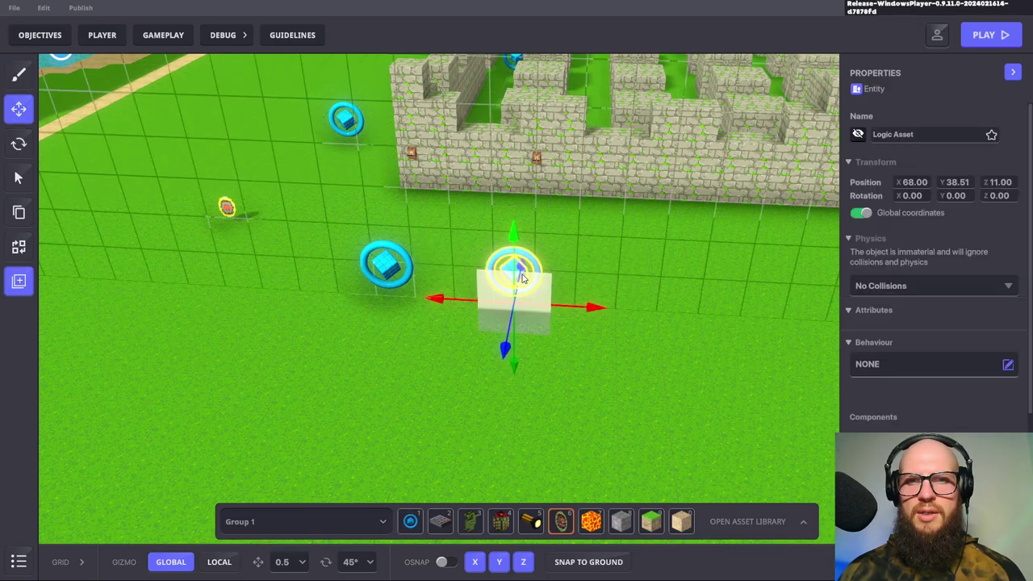
# Search the new logic asset's available behaviours for SW and DE and look through the matches
pyautogui.click(917, 368)
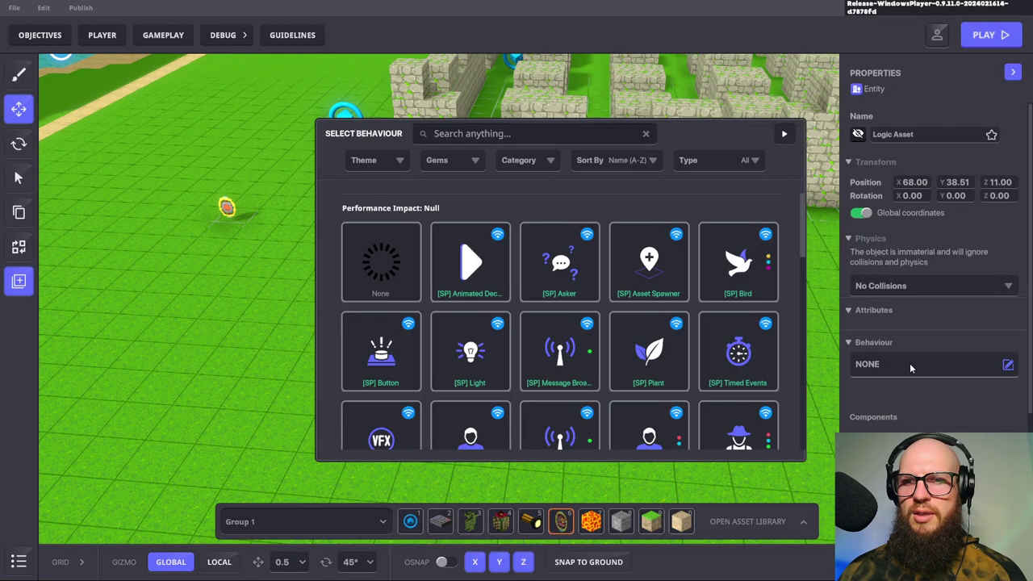
pyautogui.click(498, 134)
pyautogui.write('SW')
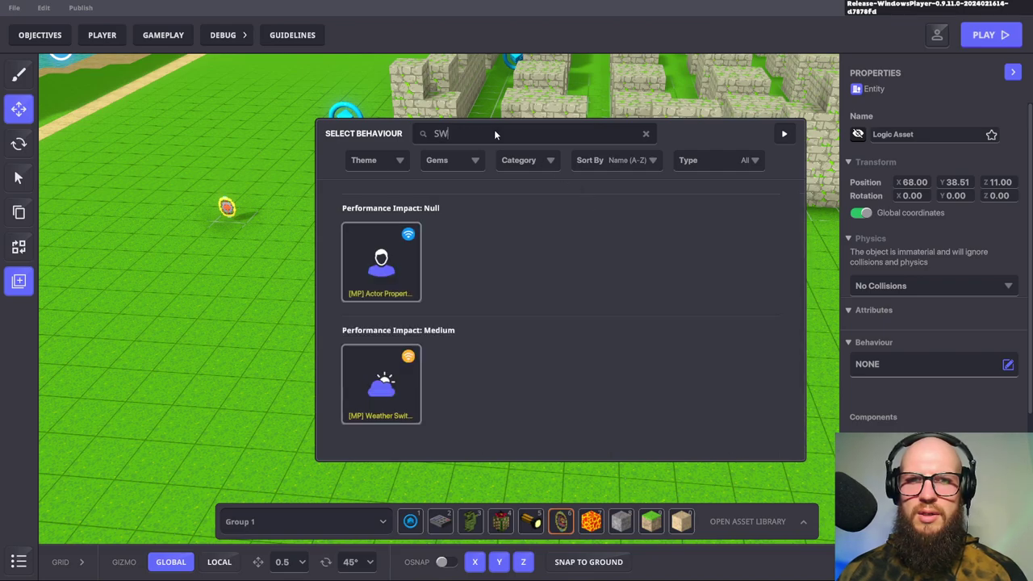
pyautogui.press('BackSpace')
pyautogui.press('BackSpace')
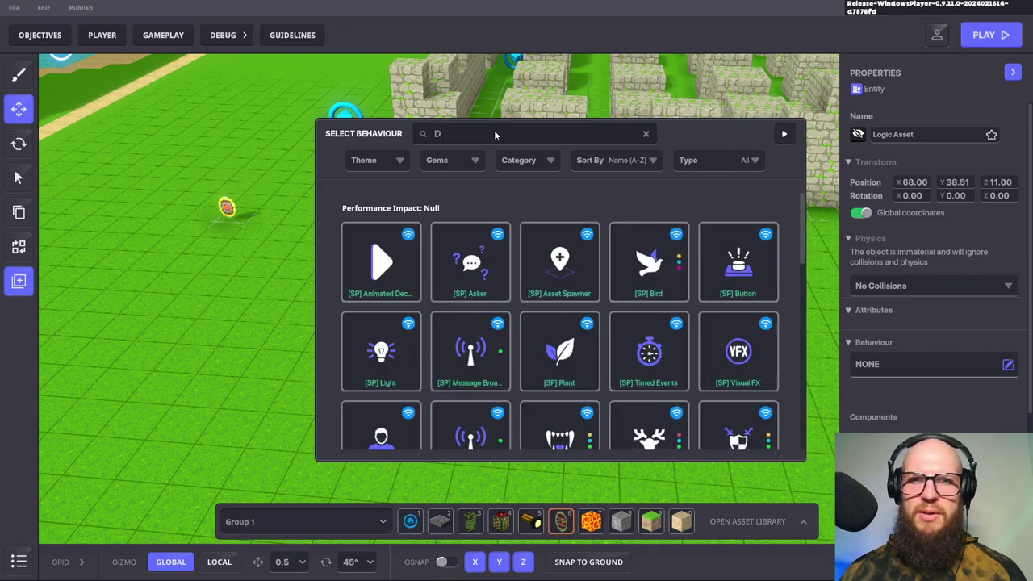
pyautogui.write('DEF')
pyautogui.press('BackSpace')
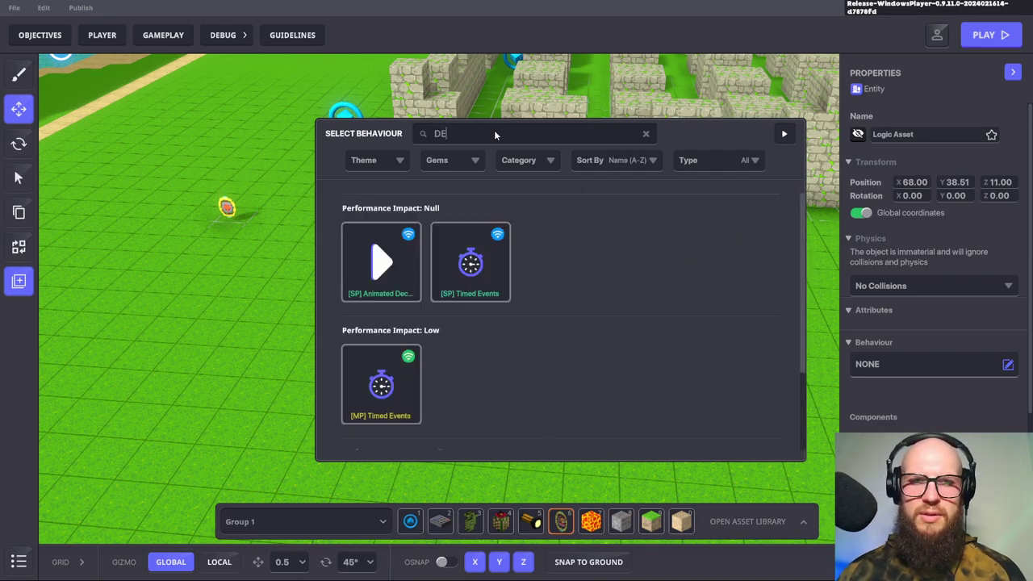
pyautogui.scroll(-2, 694, 304)
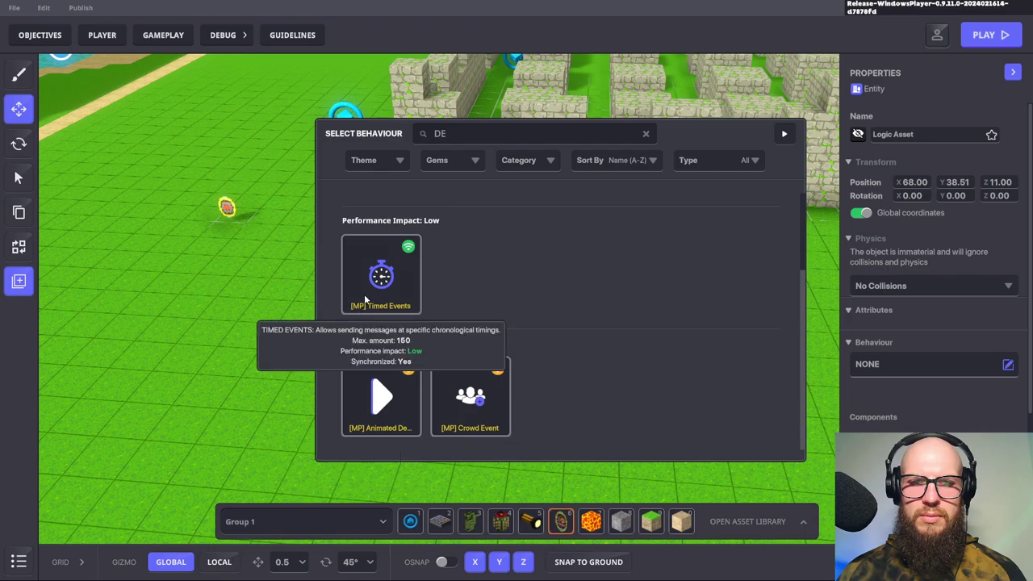
pyautogui.scroll(2, 610, 323)
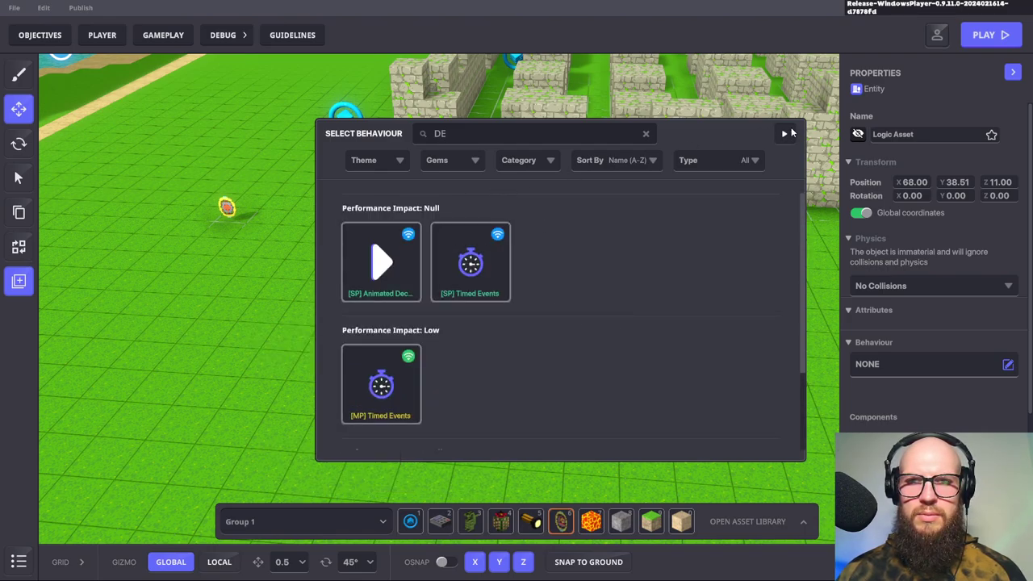
# Clear the behaviour search, browse the full list through the high performance impact group, and close it without choosing one
pyautogui.click(646, 134)
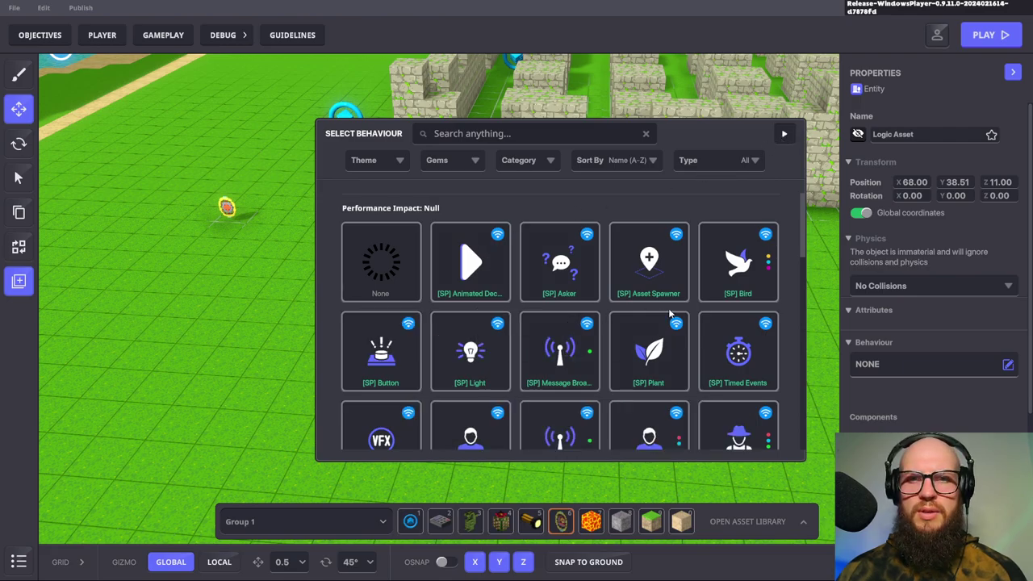
pyautogui.scroll(-3, 669, 313)
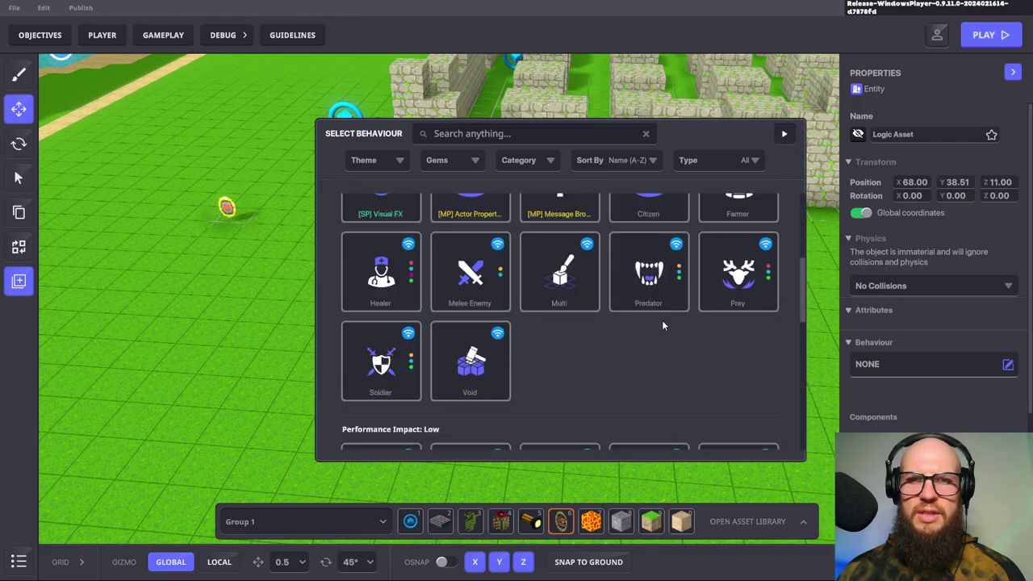
pyautogui.scroll(-3, 663, 323)
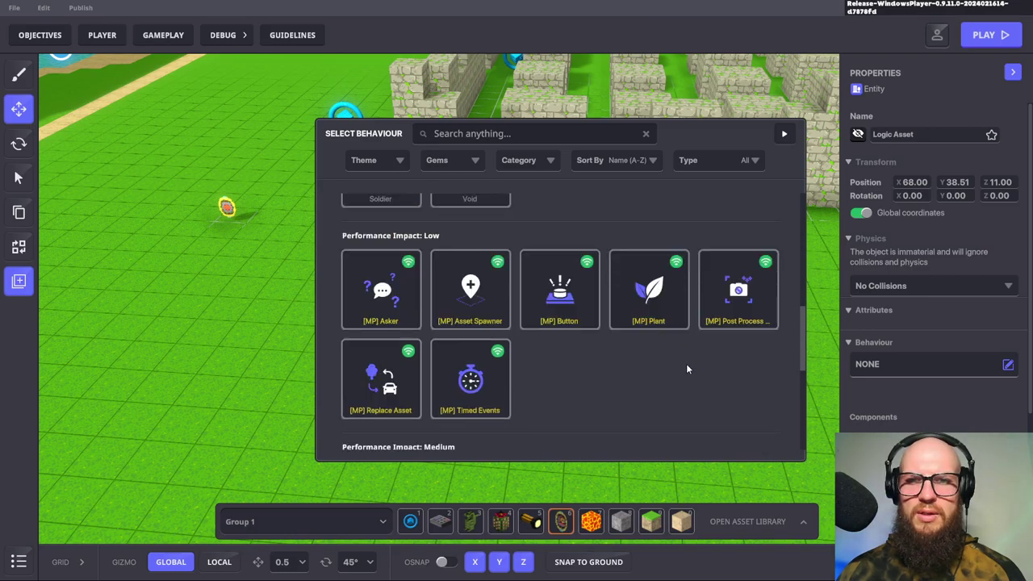
pyautogui.scroll(-5, 686, 368)
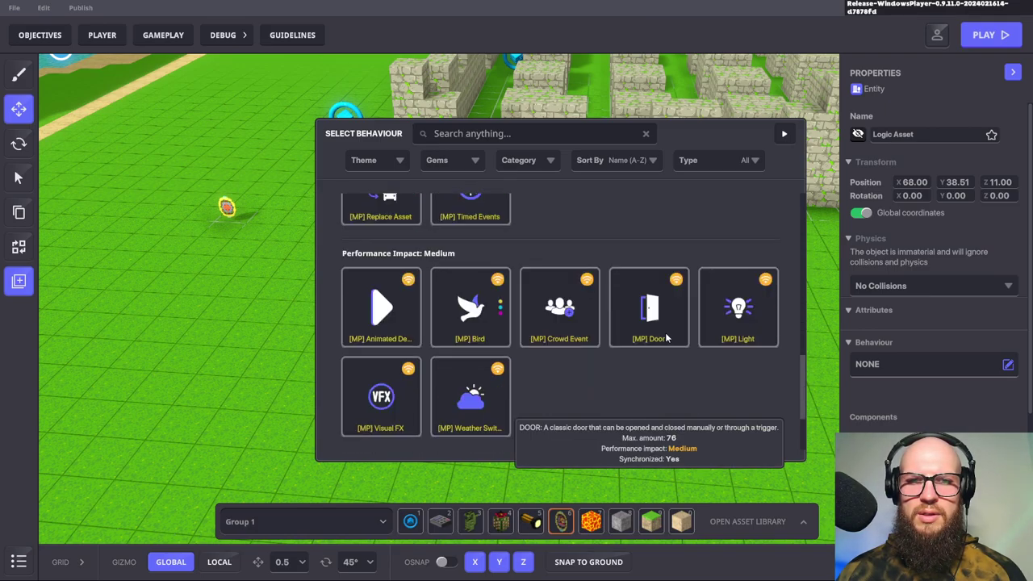
pyautogui.scroll(1, 666, 337)
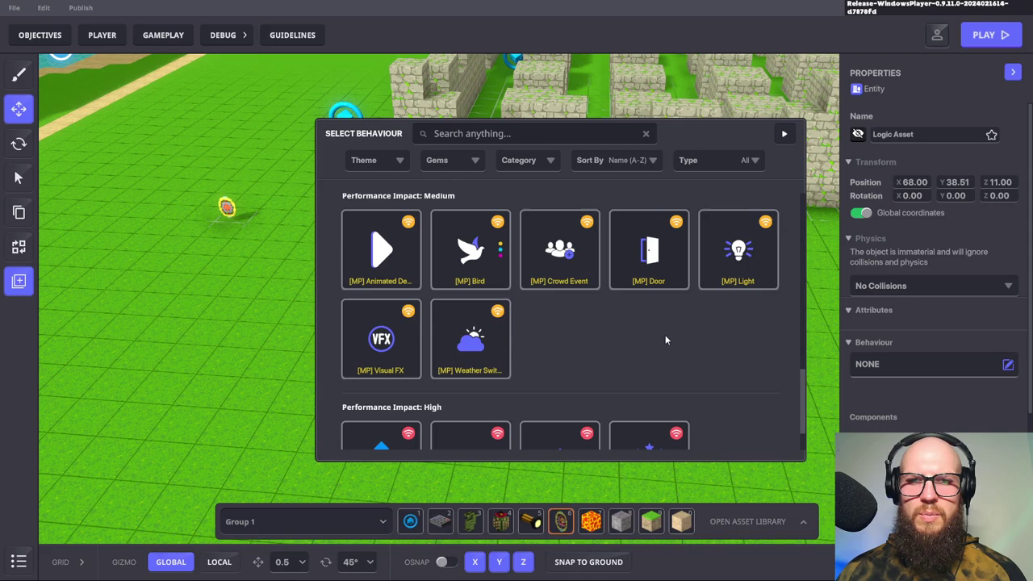
pyautogui.scroll(-1, 665, 340)
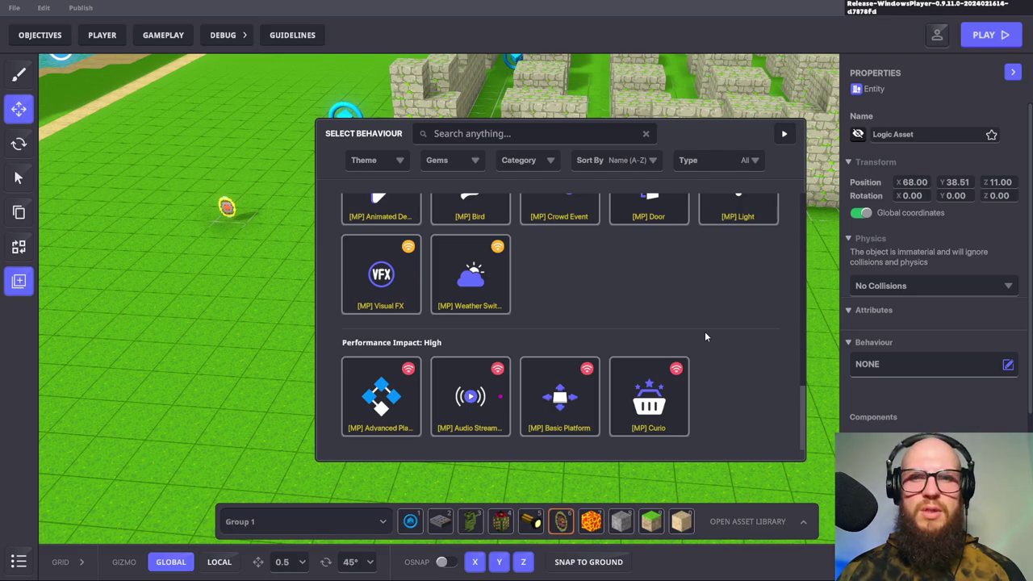
pyautogui.click(785, 136)
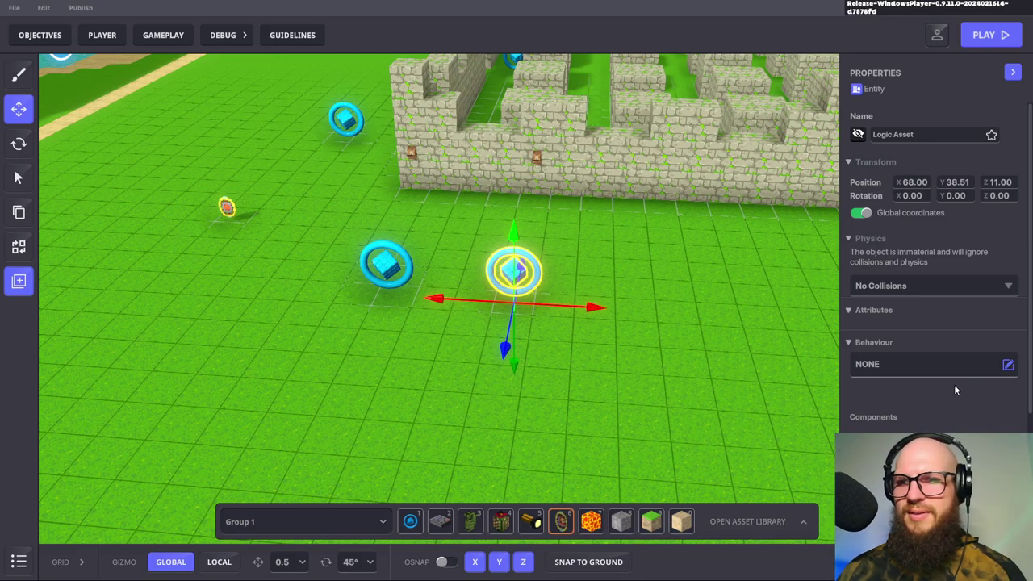
# Add the [MP] Defeat component to the new logic asset, review its condition and message settings, and deselect the asset
pyautogui.scroll(-2, 940, 375)
pyautogui.click(931, 367)
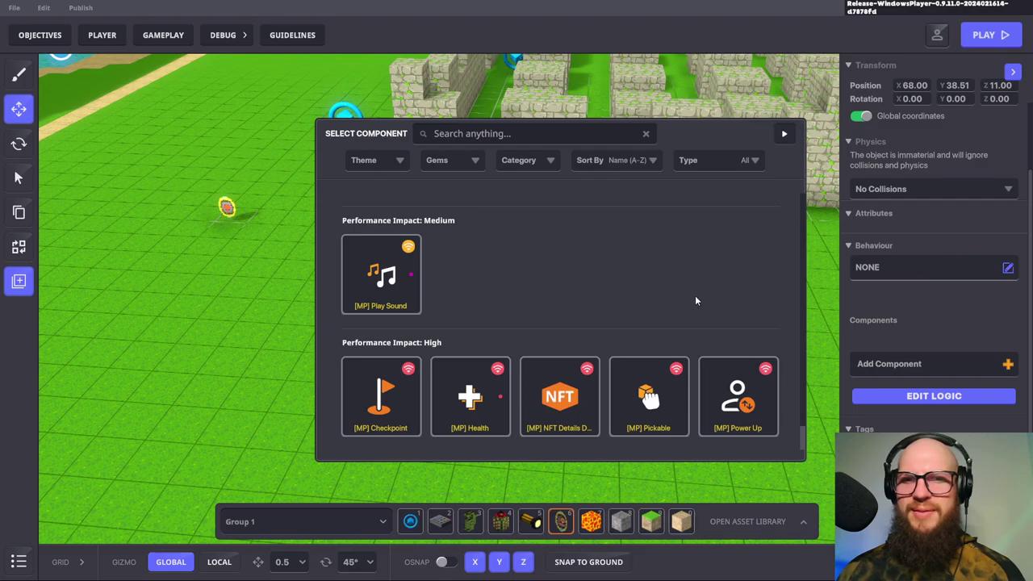
pyautogui.click(489, 136)
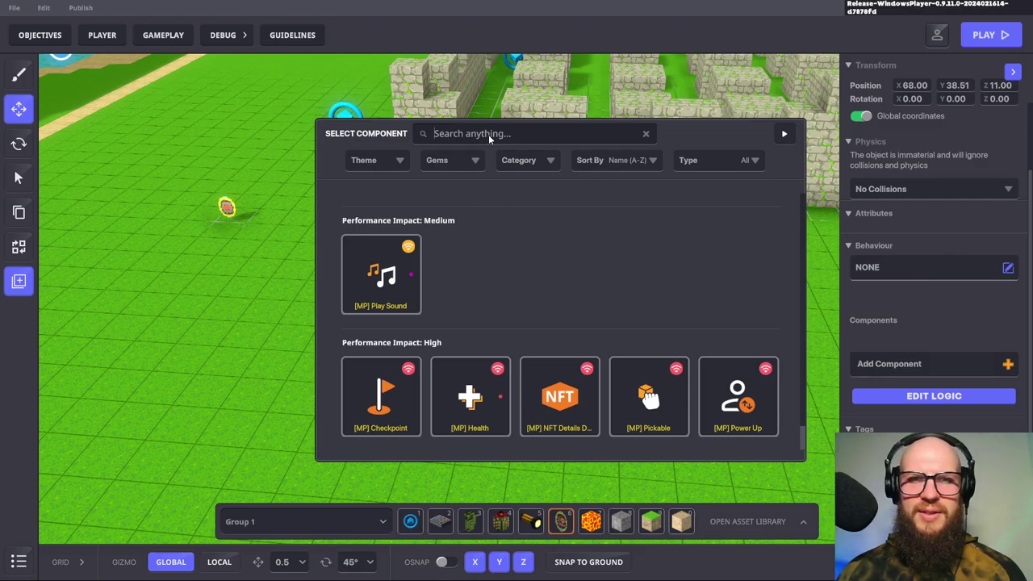
pyautogui.write('SW')
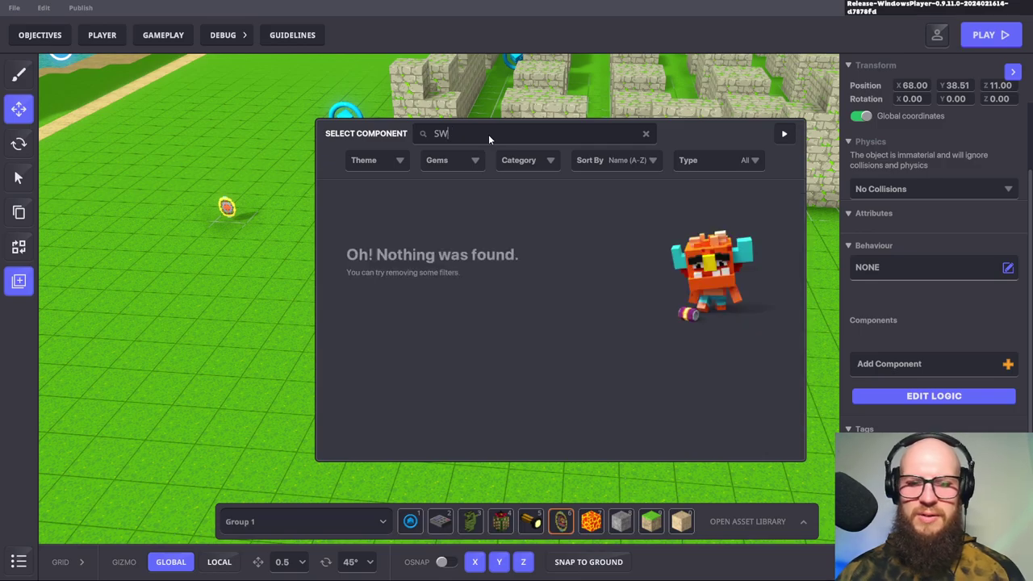
pyautogui.press('BackSpace')
pyautogui.press('BackSpace')
pyautogui.write('DEA')
pyautogui.press('BackSpace')
pyautogui.write('F')
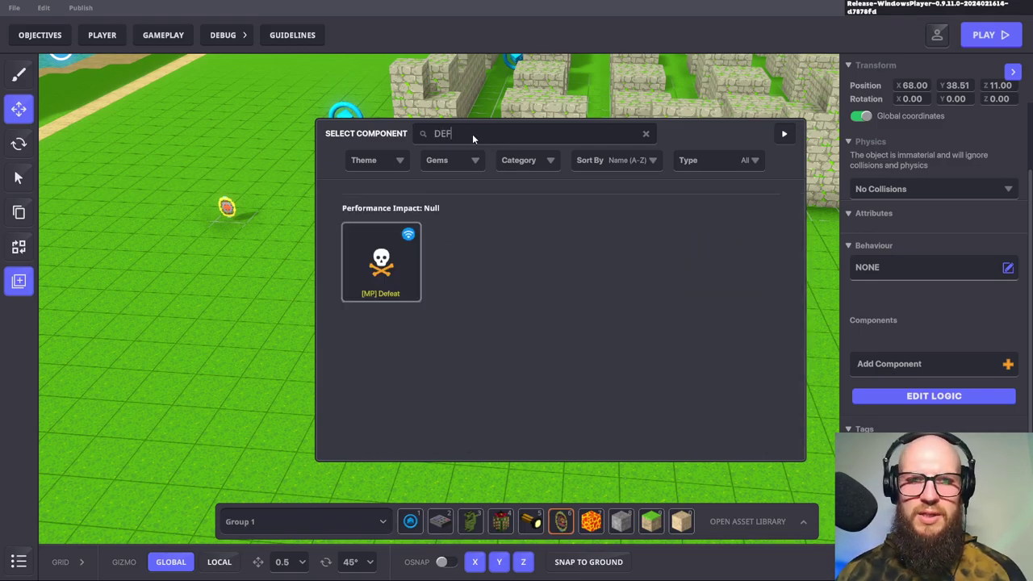
pyautogui.click(387, 259)
pyautogui.scroll(-1, 918, 314)
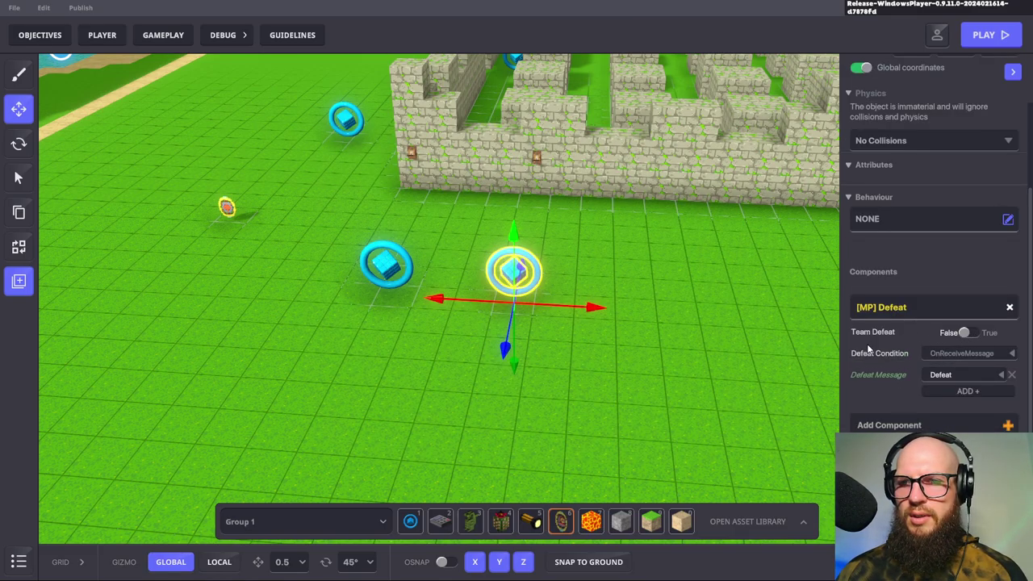
pyautogui.scroll(-1, 903, 385)
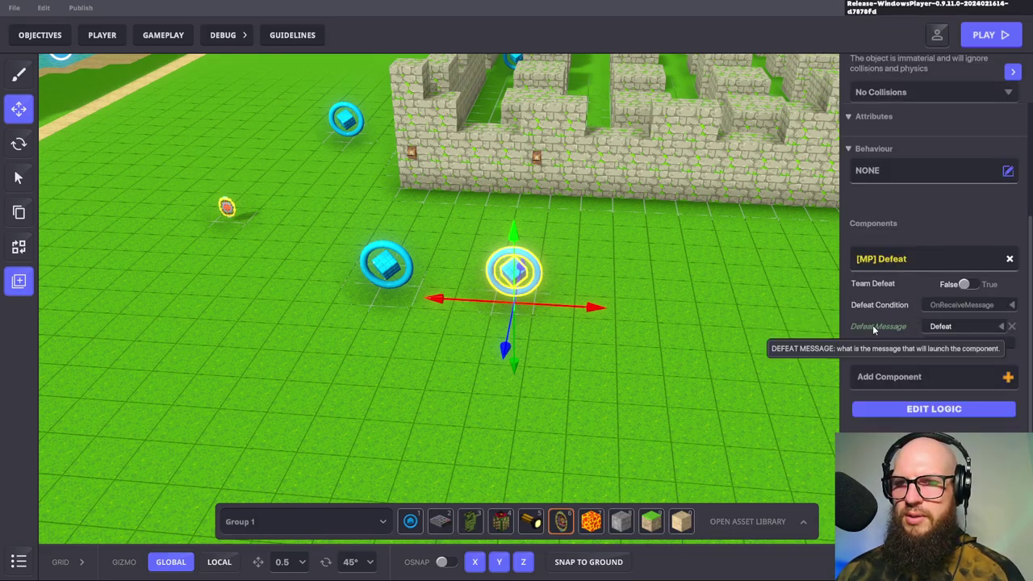
pyautogui.click(722, 367)
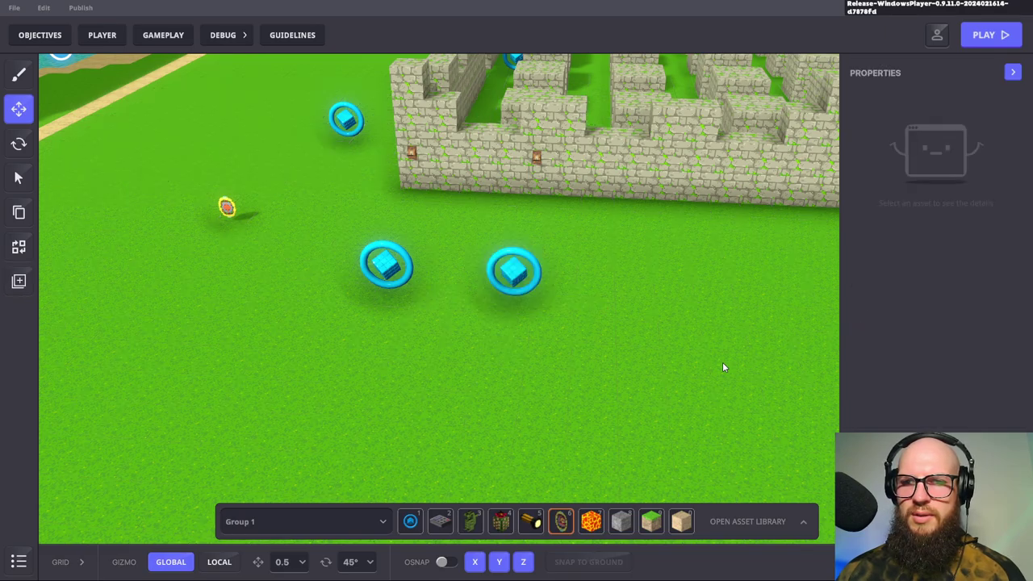
# Place the two logic assets side by side, with the Message Broadcaster at X 66.84 and the Defeat asset at X 68.50
pyautogui.click(373, 264)
pyautogui.moveTo(472, 307); pyautogui.dragTo(536, 314)
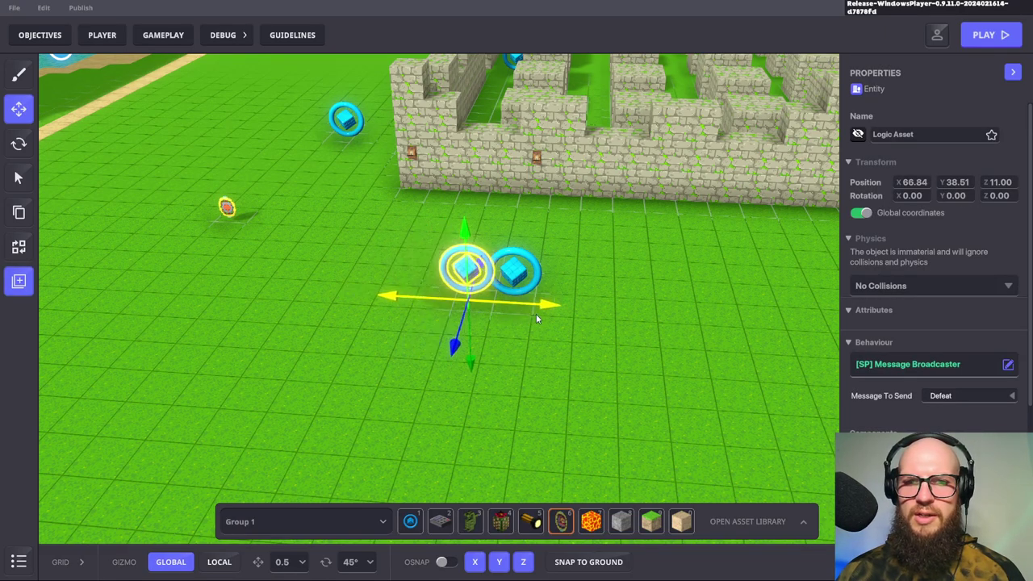
pyautogui.click(514, 272)
pyautogui.moveTo(611, 316); pyautogui.dragTo(619, 306)
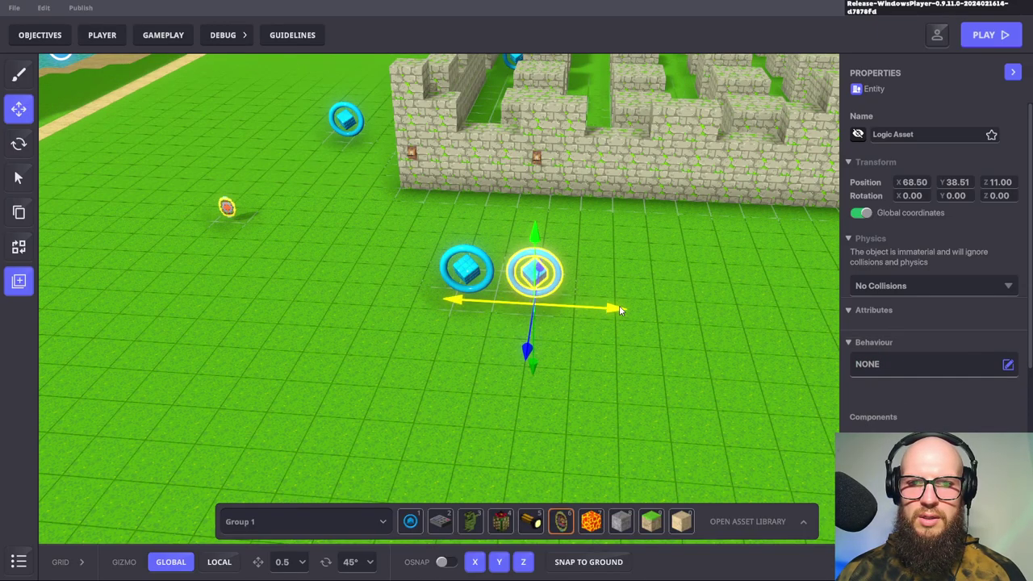
pyautogui.click(600, 384)
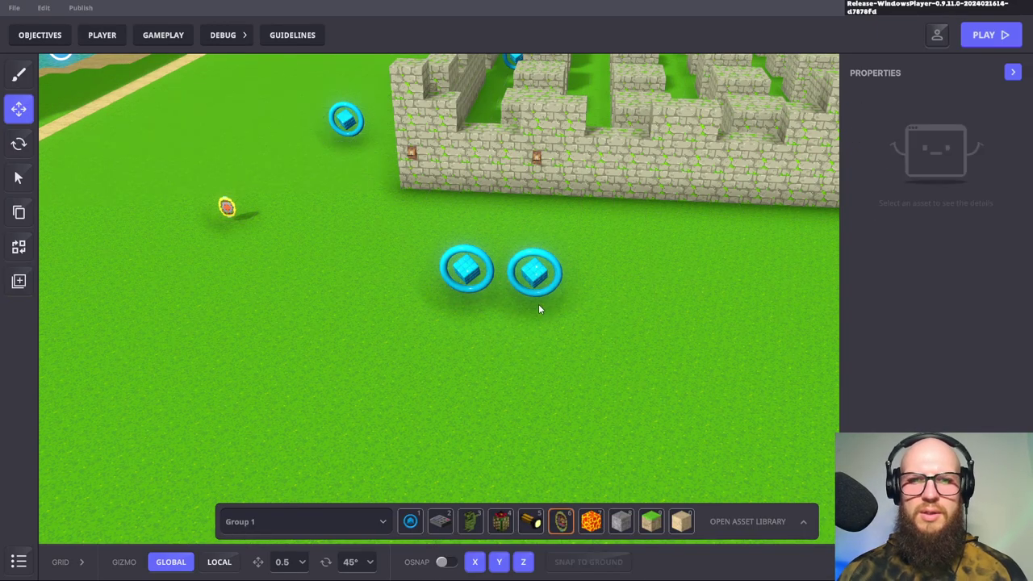
# Compare the broadcaster's message to send with the Defeat component's defeat message on the neighbouring logic asset
pyautogui.click(476, 275)
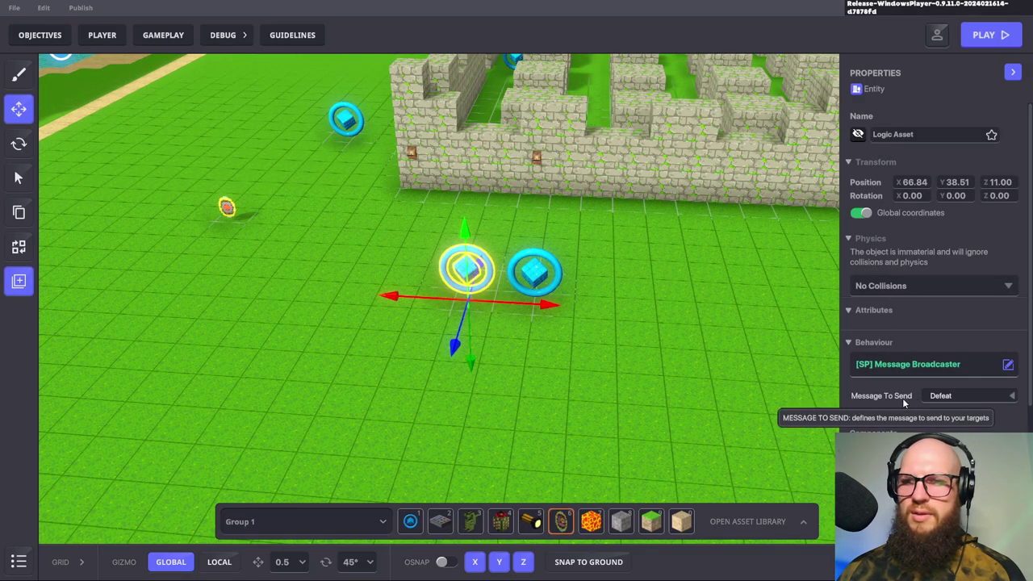
pyautogui.click(607, 307)
pyautogui.click(536, 274)
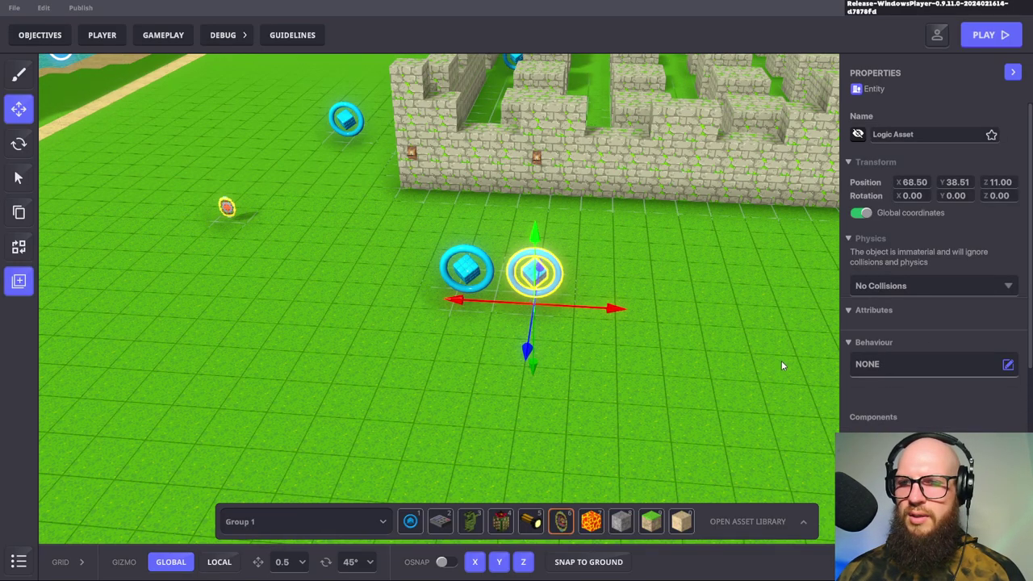
pyautogui.scroll(-2, 880, 375)
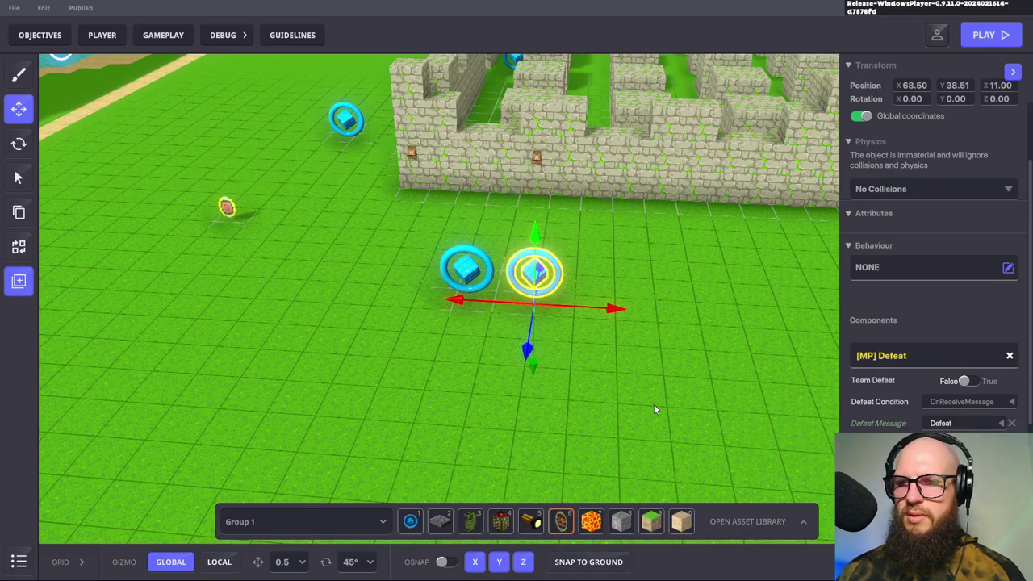
pyautogui.click(666, 338)
# Start a playtest and run down from the sandy hill onto the grass to trigger the YUR GONNA DIE quest
pyautogui.press('F5')
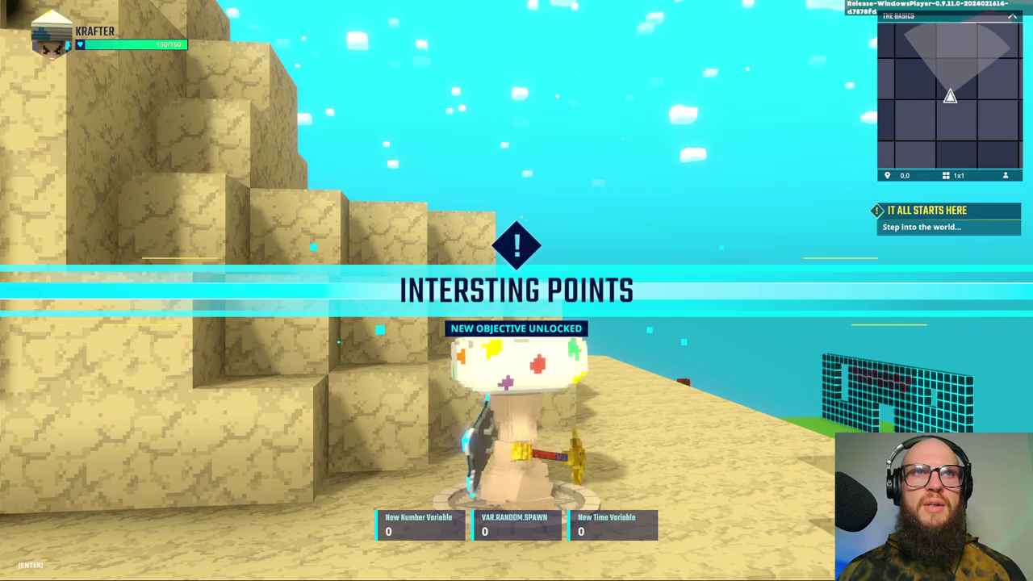
pyautogui.press('w')
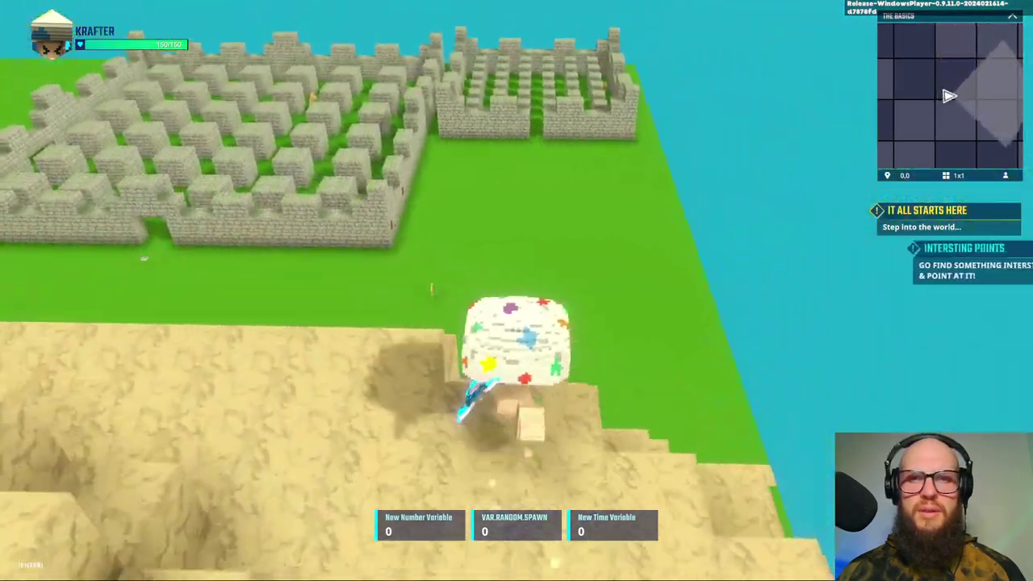
pyautogui.press('w')
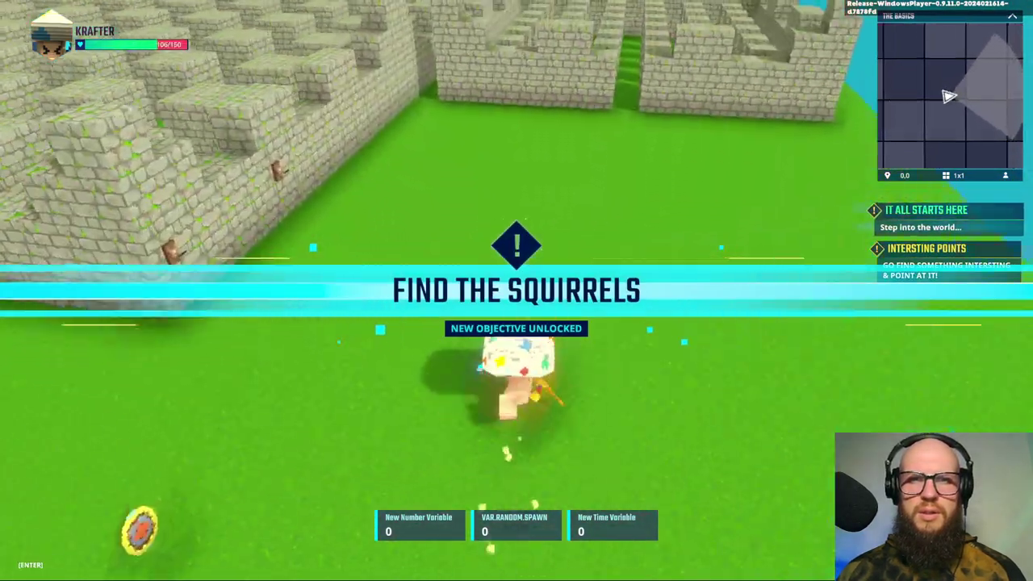
pyautogui.press('w')
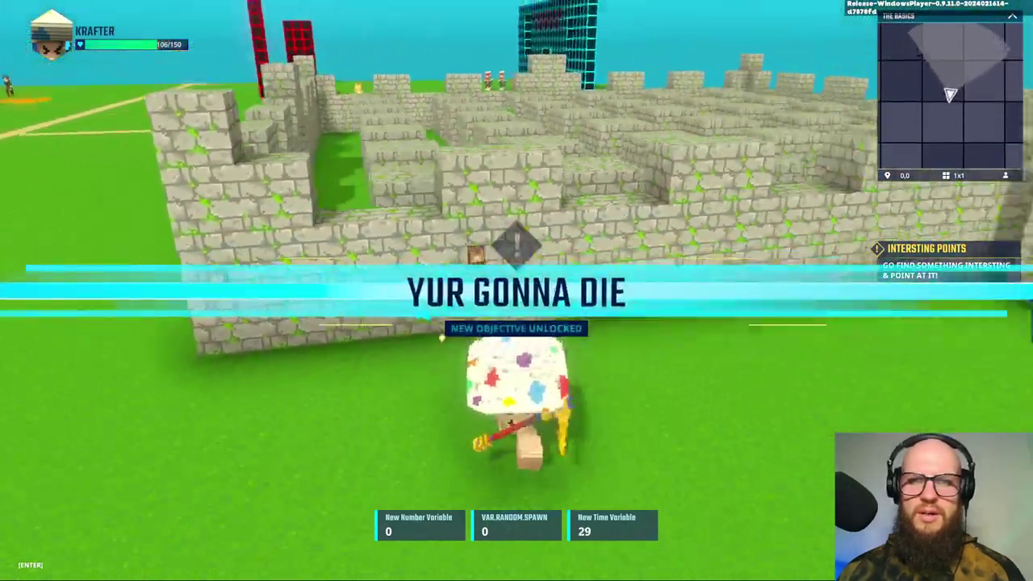
# Keep running around the grass near the small pyramid and the maze until the countdown expires, then return to the editor
pyautogui.press('w')
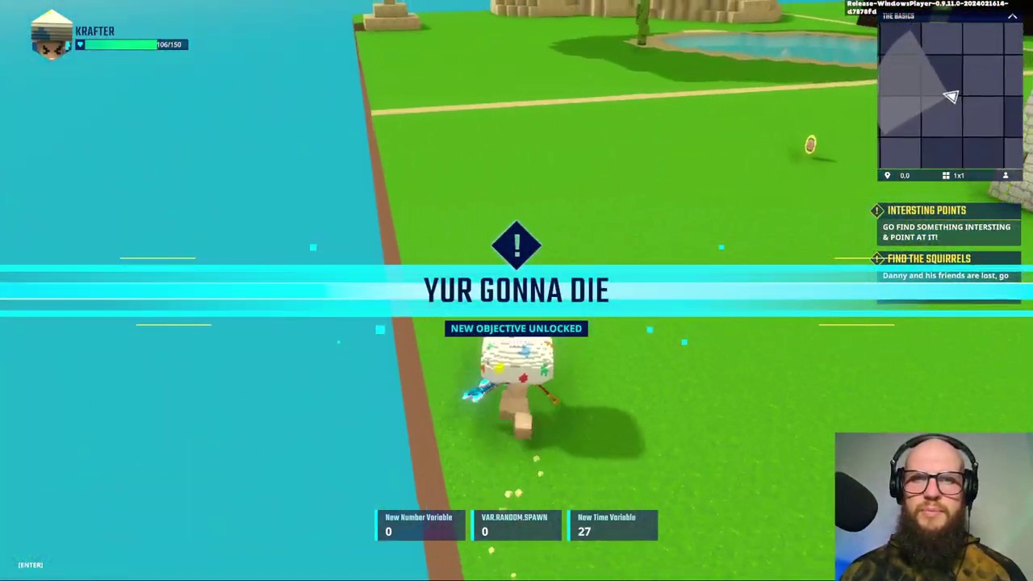
pyautogui.press('w')
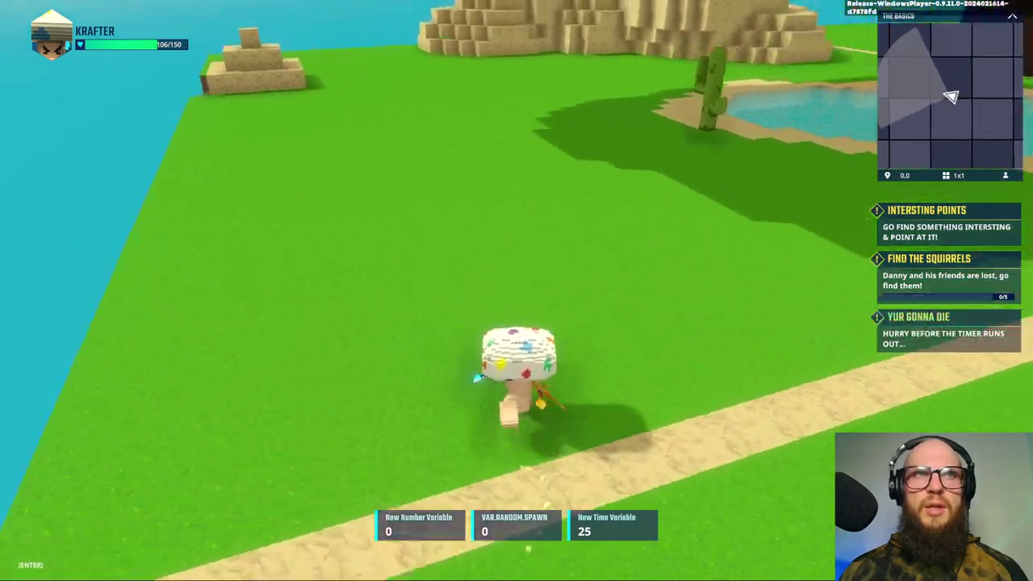
pyautogui.press('w')
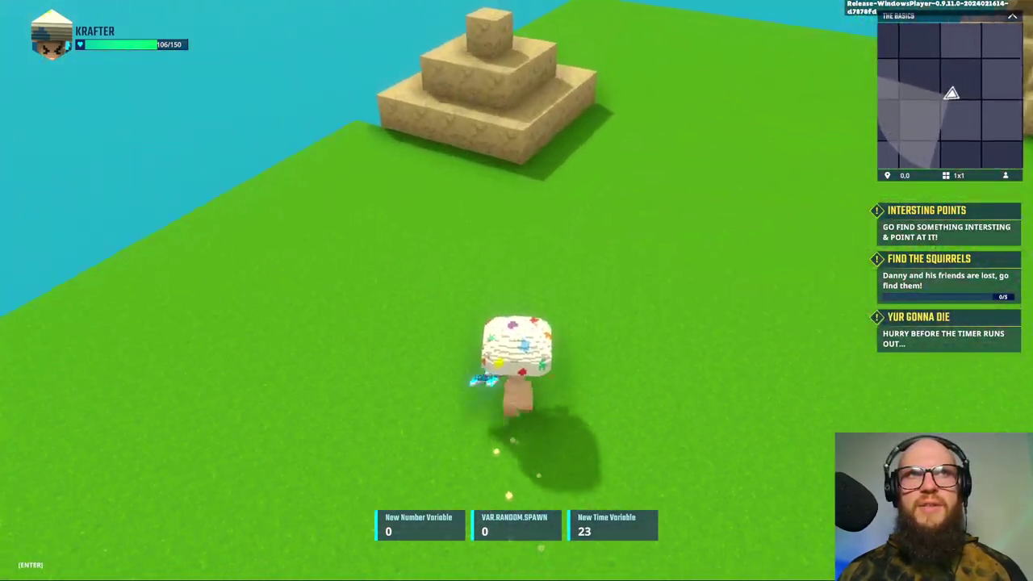
pyautogui.press('w')
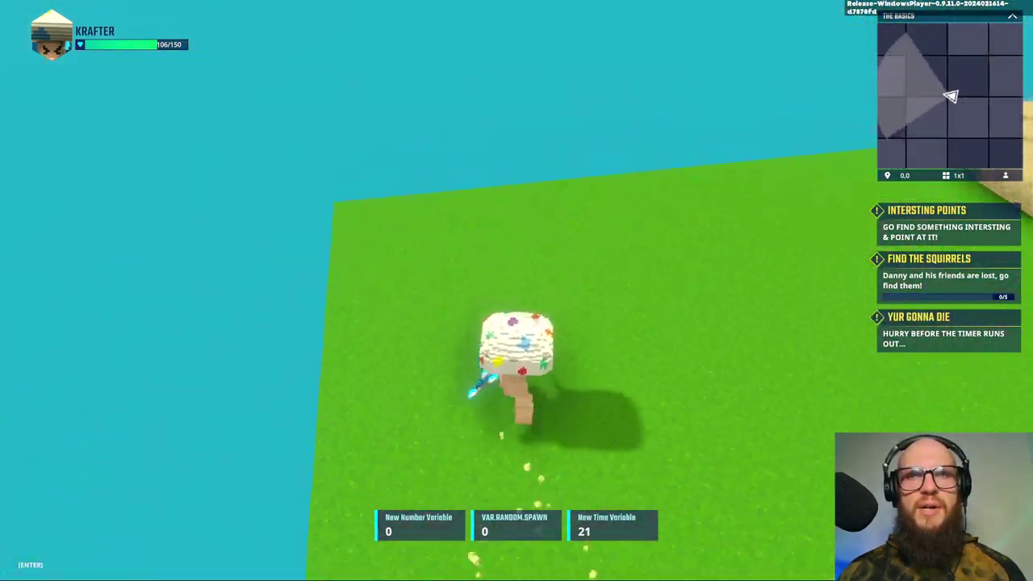
pyautogui.press('w')
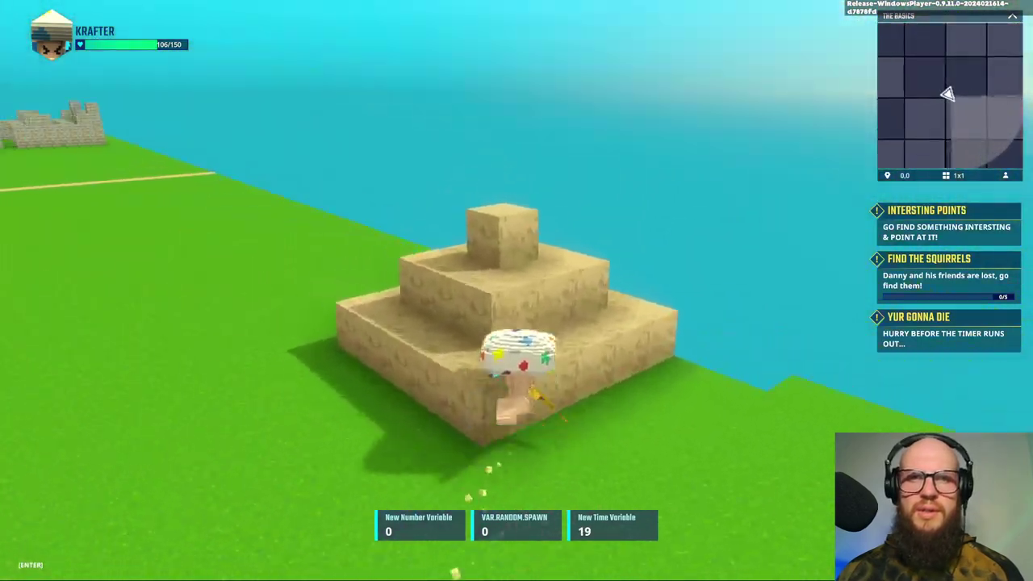
pyautogui.press('w')
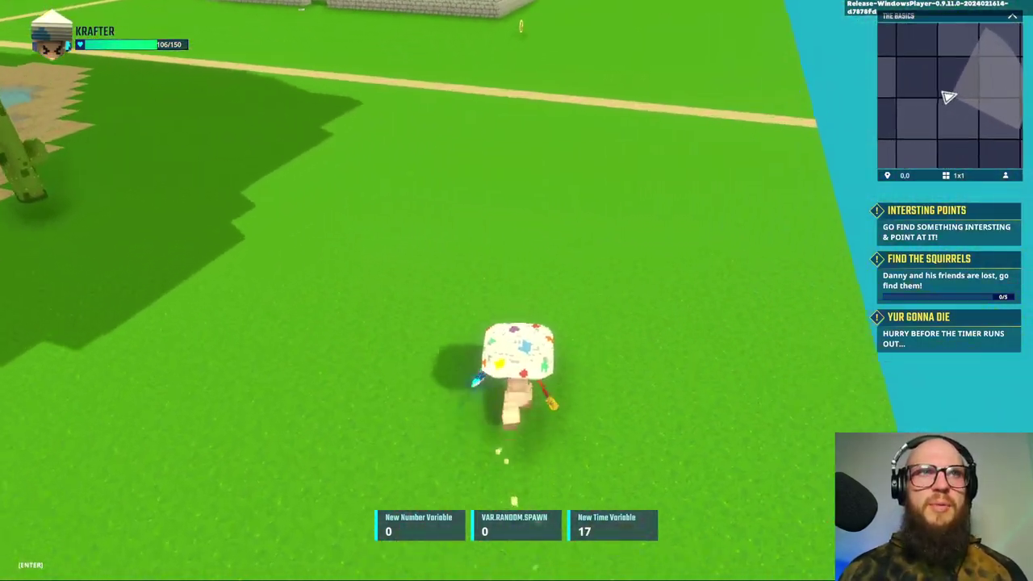
pyautogui.press('w')
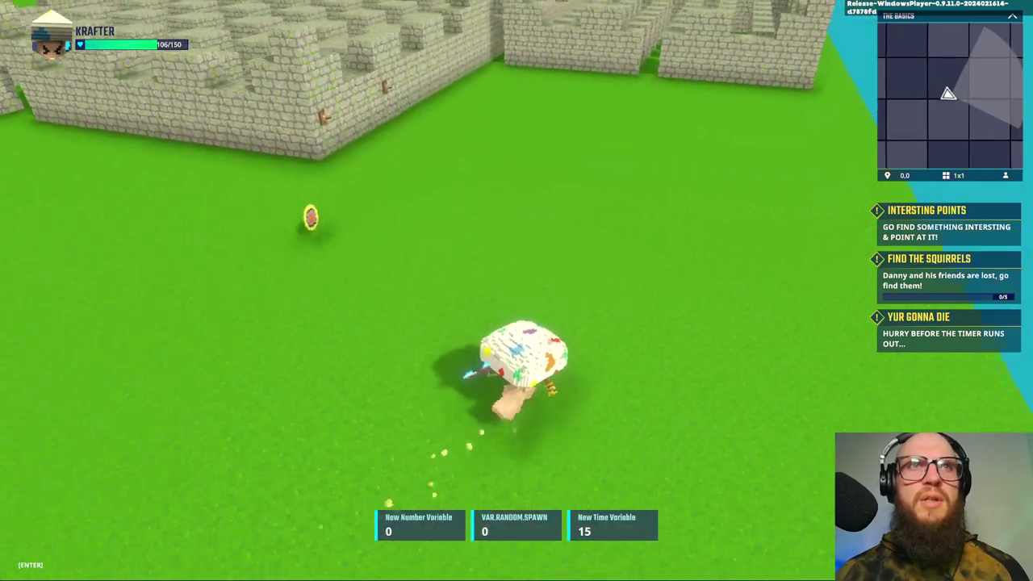
pyautogui.press('w')
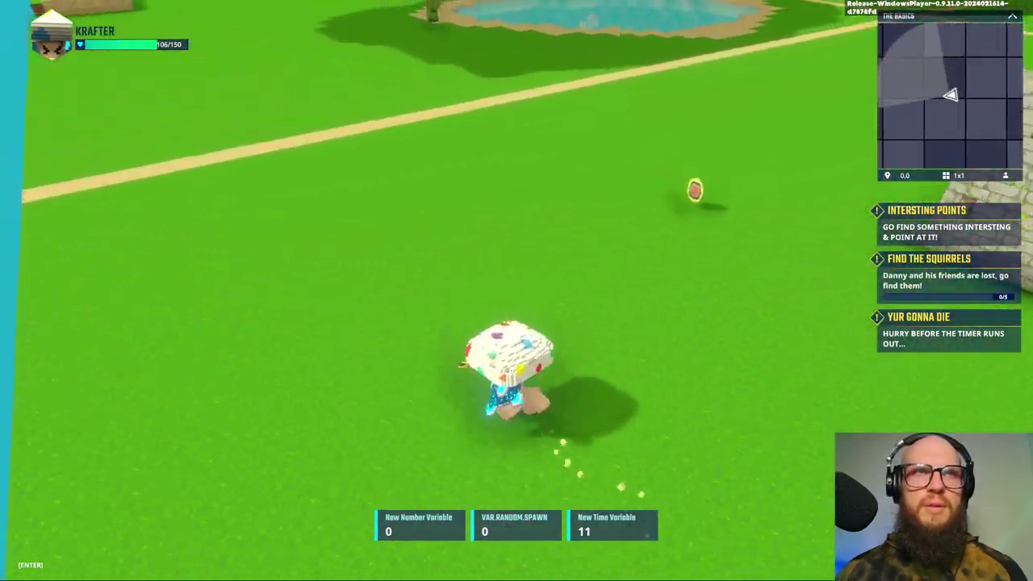
pyautogui.press('w')
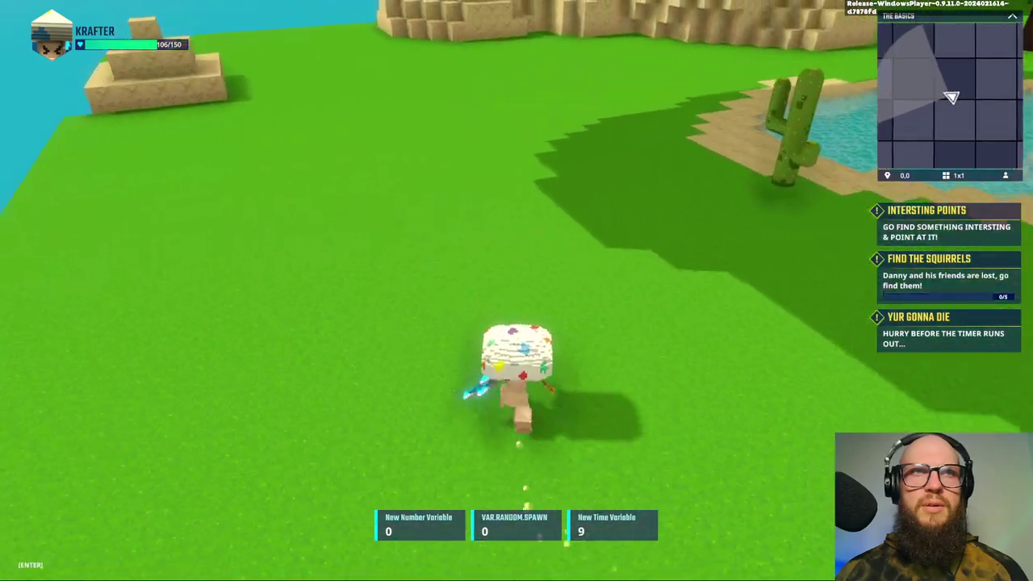
pyautogui.press('w')
pyautogui.press('w')
pyautogui.press('w')
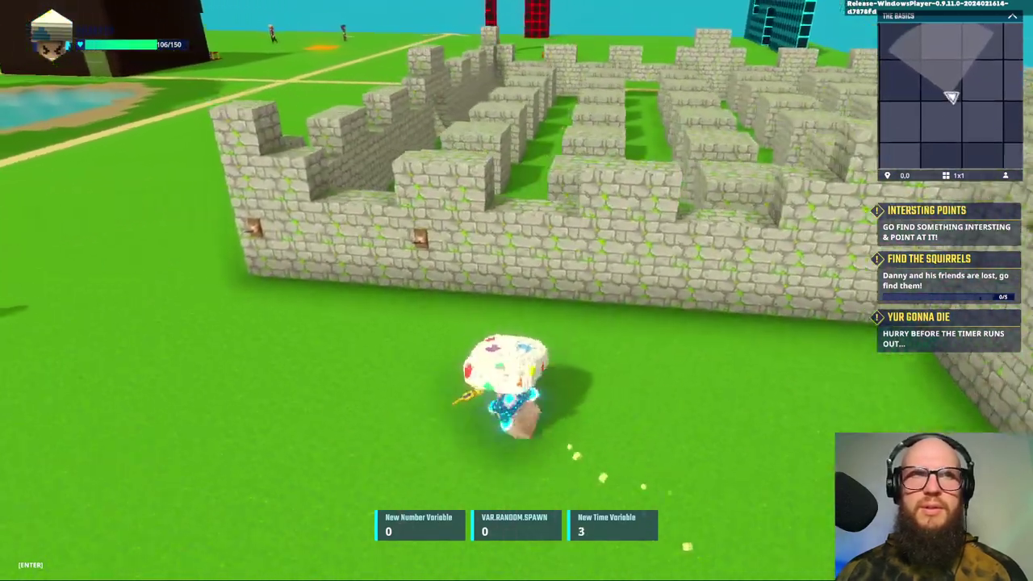
pyautogui.press('w')
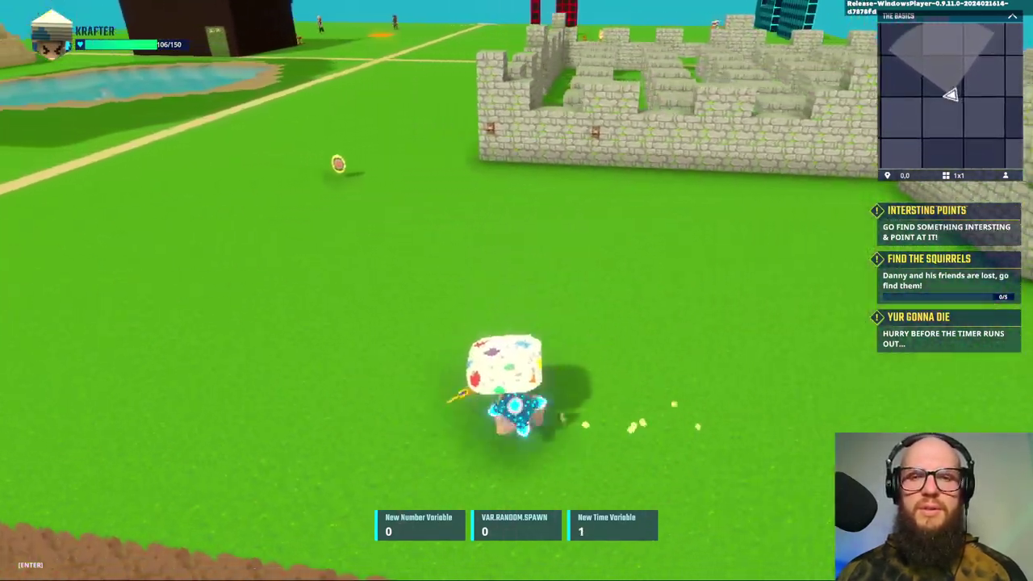
pyautogui.press('w')
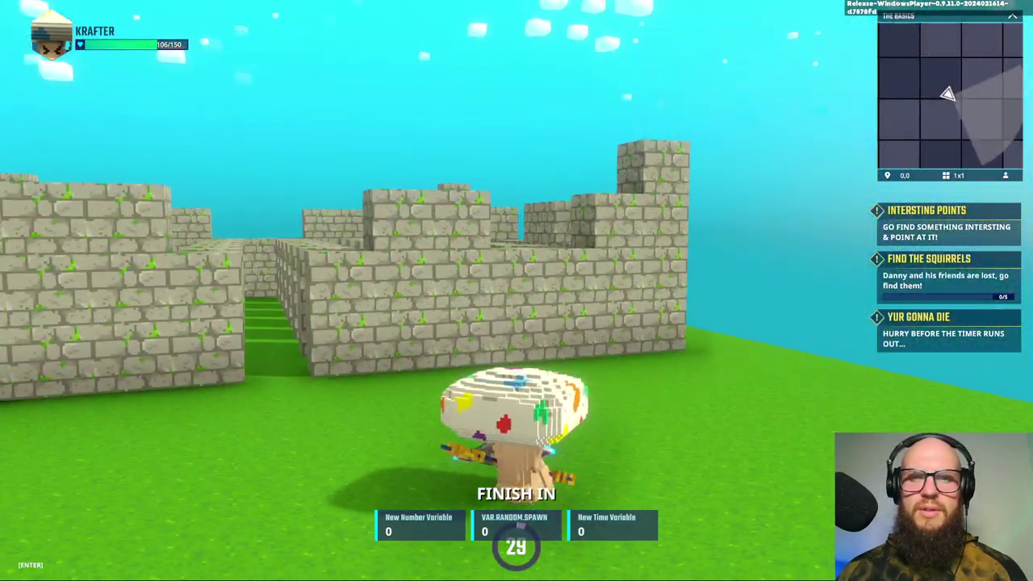
pyautogui.press('w')
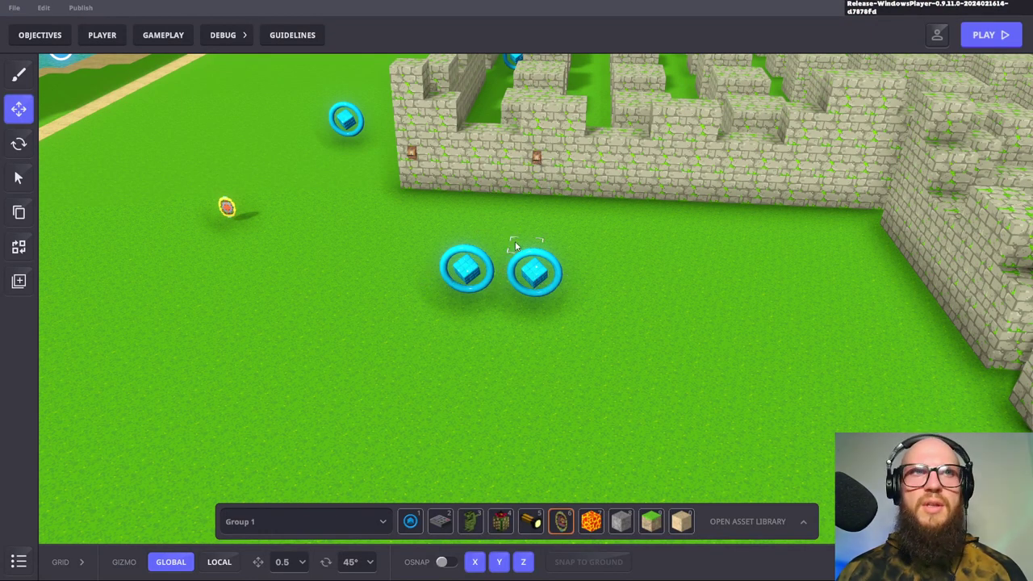
# Recheck the properties of the Message Broadcaster and the Defeat logic asset, alternating between the two
pyautogui.click(452, 284)
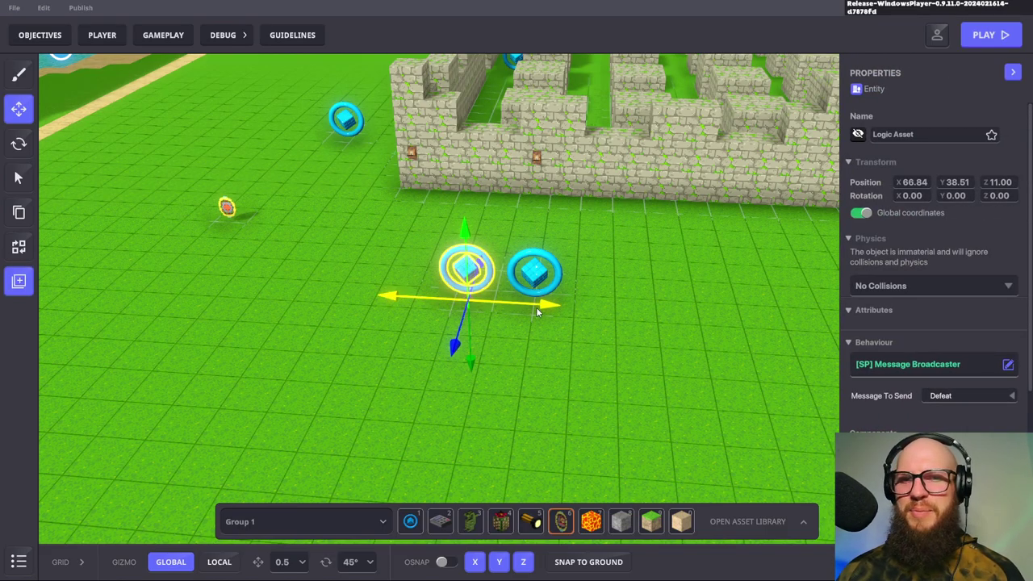
pyautogui.click(535, 276)
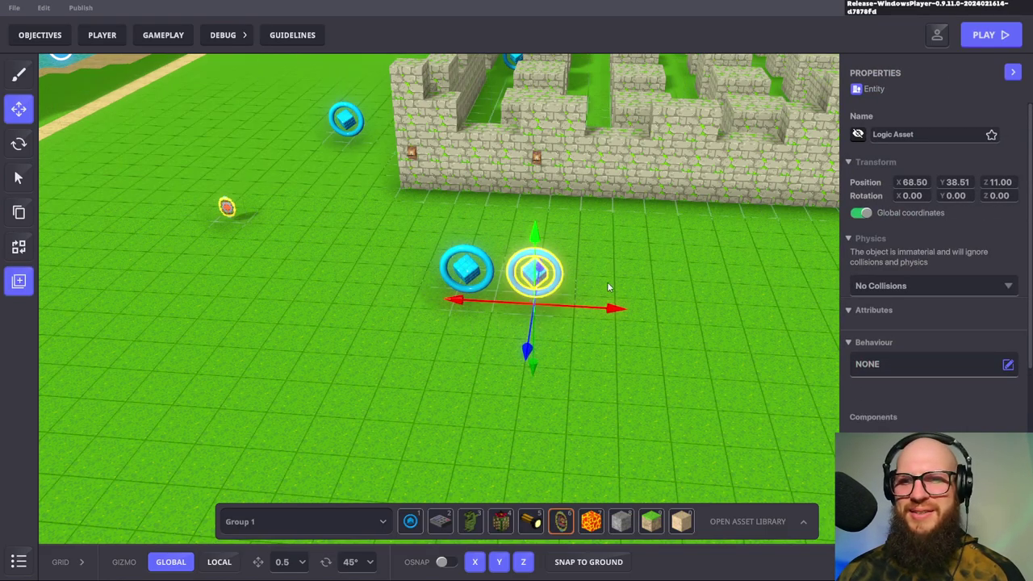
pyautogui.click(466, 260)
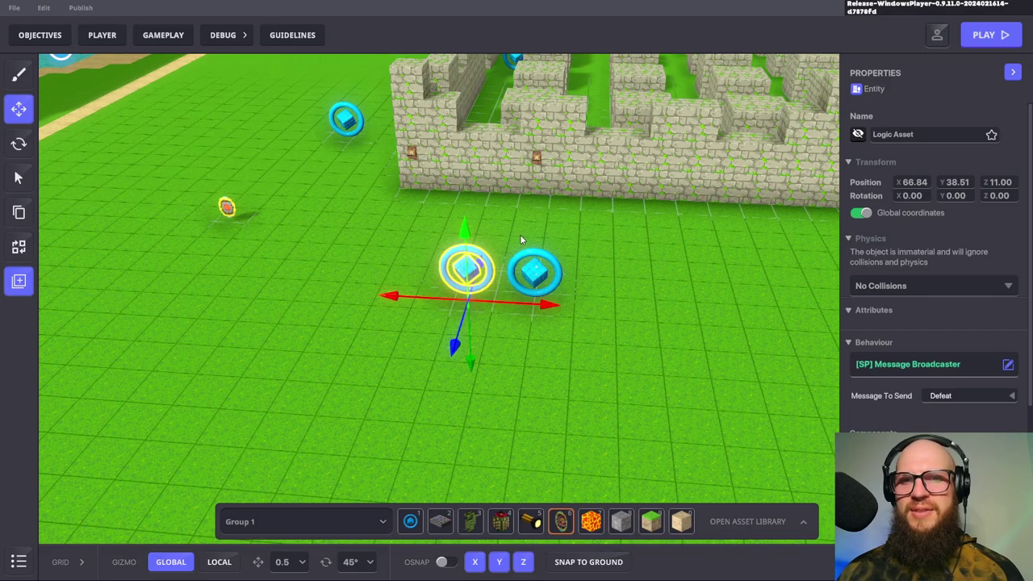
pyautogui.click(537, 276)
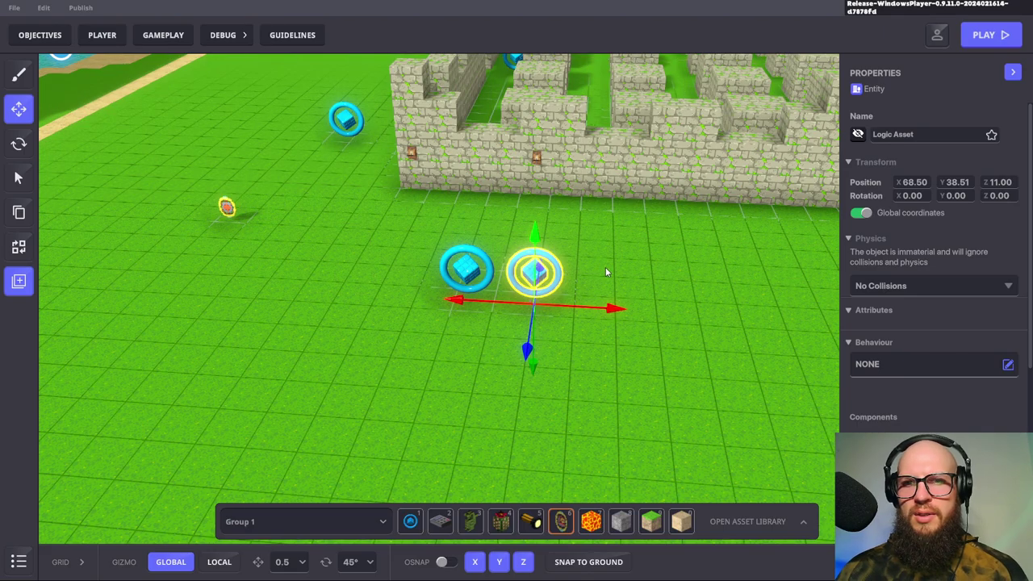
# Delete the logic asset that holds the [SP] Message Broadcaster, keeping the one with the Defeat component
pyautogui.click(713, 303)
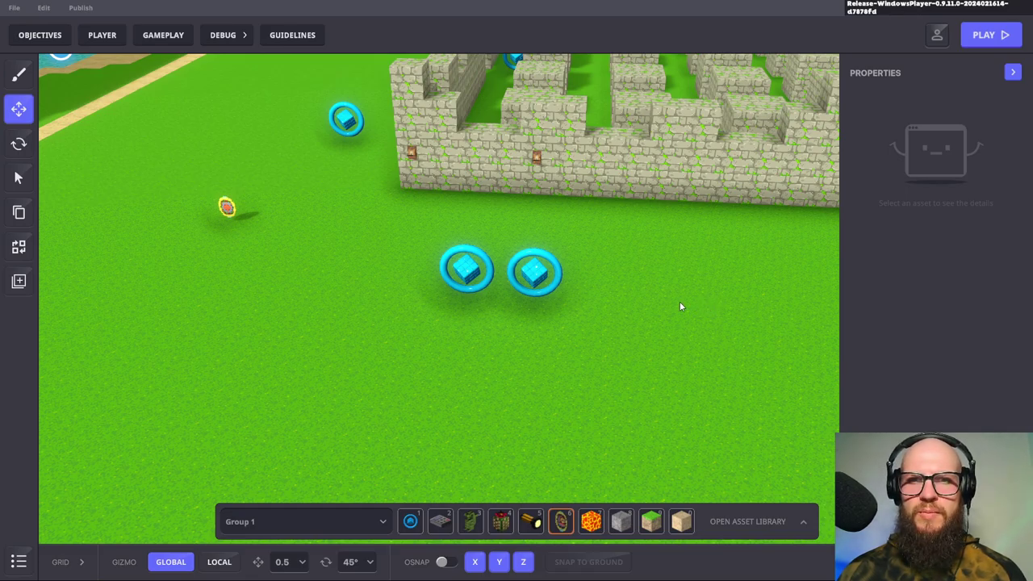
pyautogui.click(473, 272)
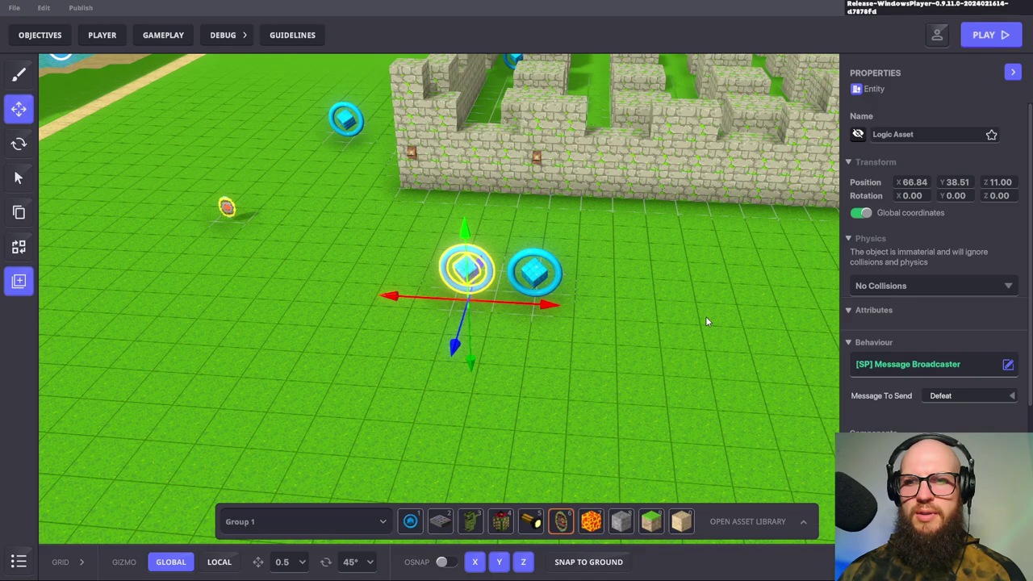
pyautogui.press('Delete')
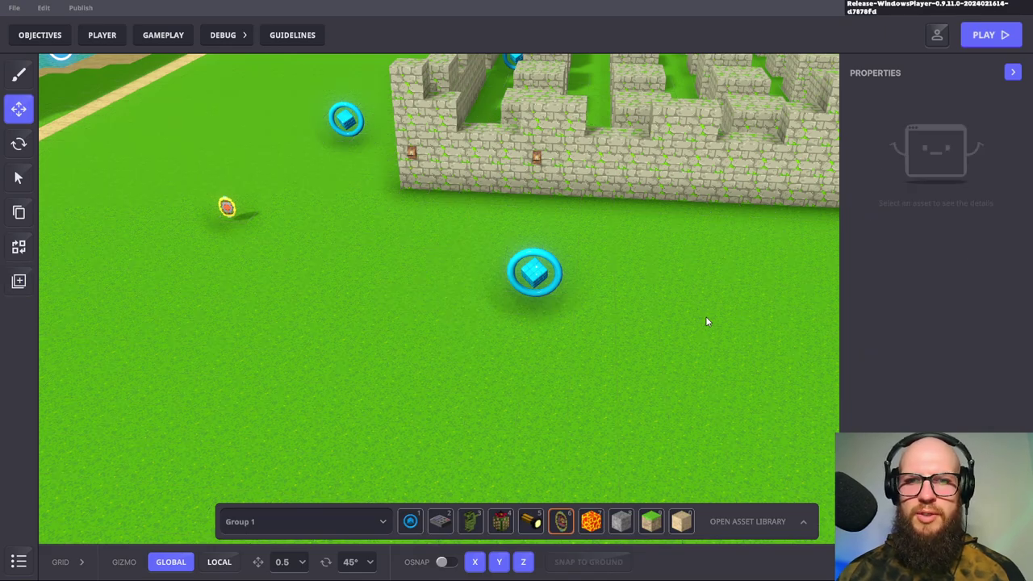
# Playtest without the broadcaster, running down to the grass to start the timer and through the round pickup near the maze
pyautogui.press('F5')
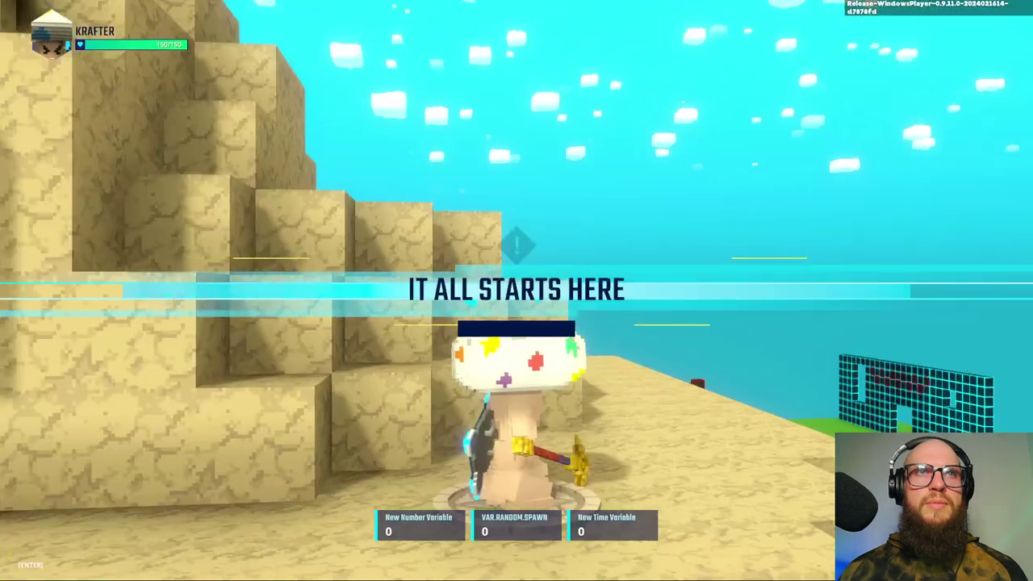
pyautogui.press('w')
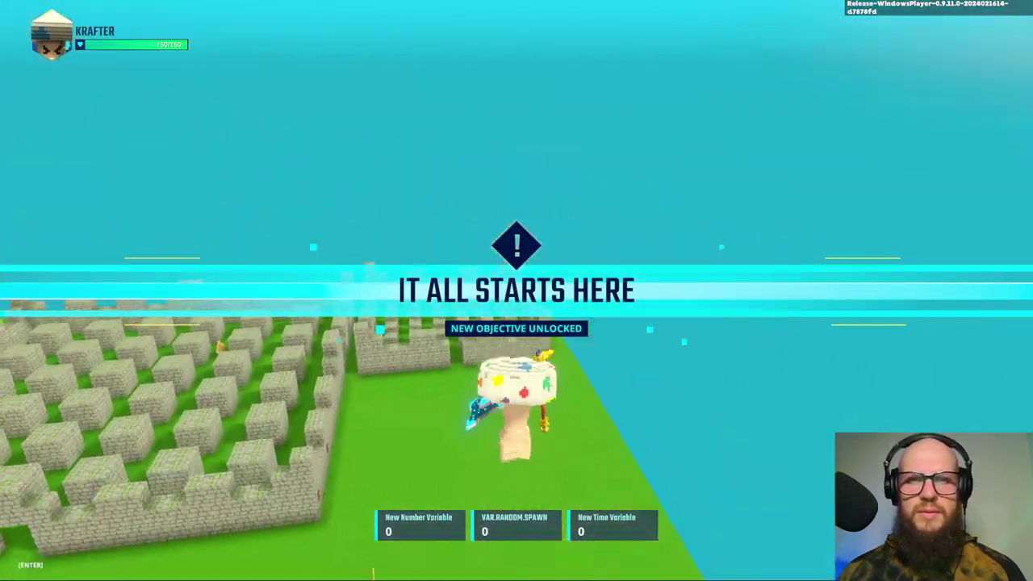
pyautogui.press('w')
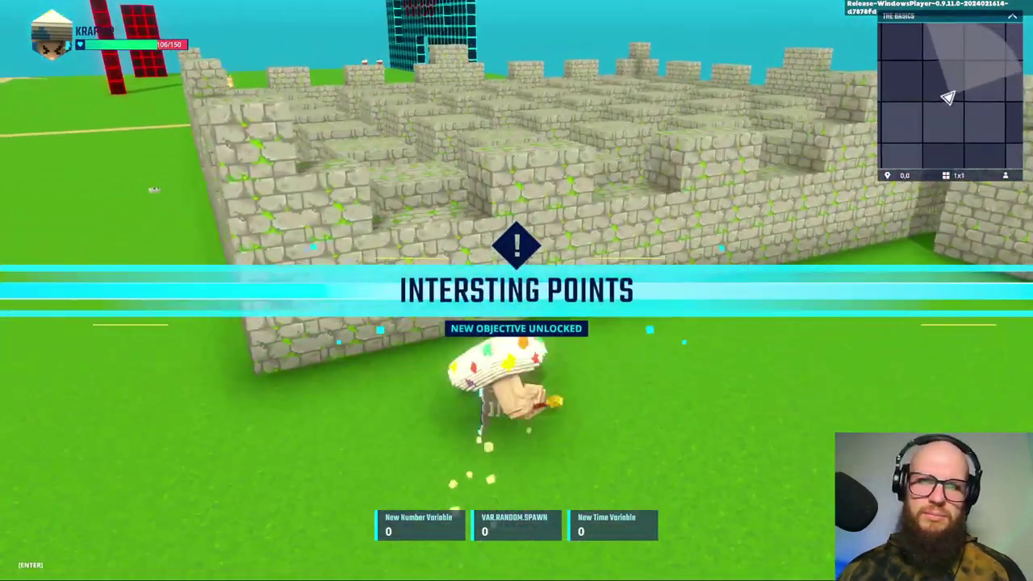
pyautogui.press('w')
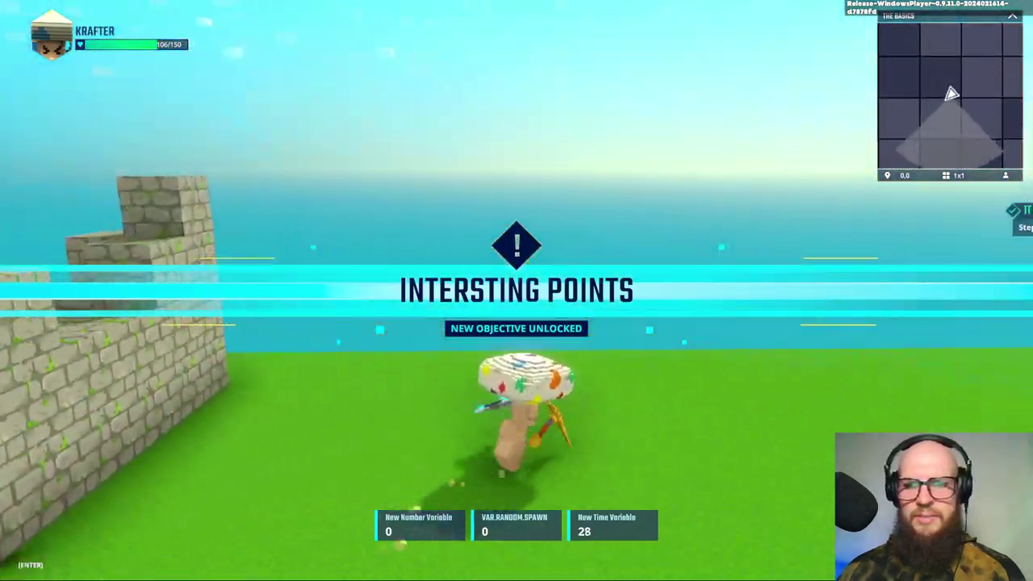
pyautogui.press('w')
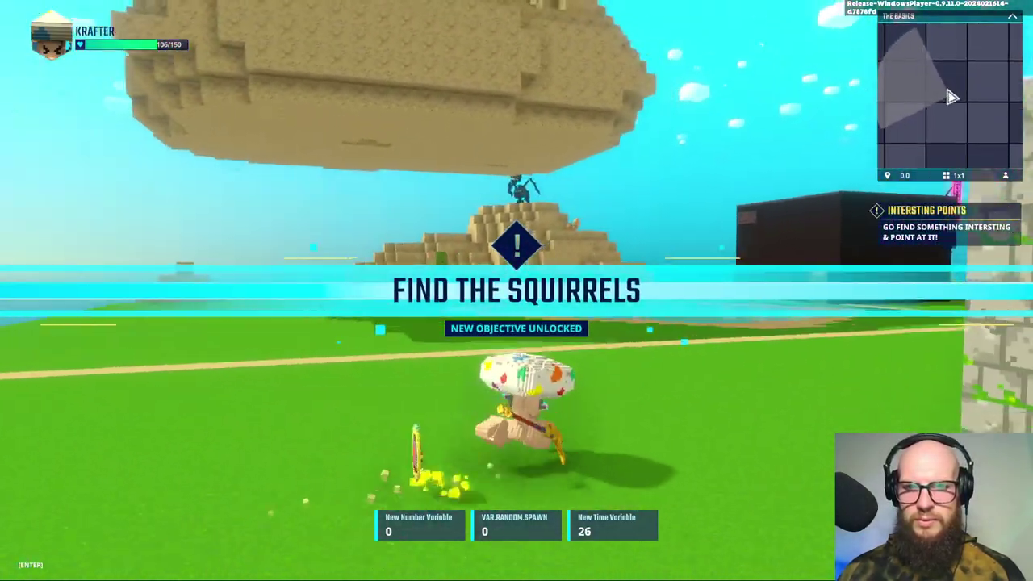
pyautogui.press('w')
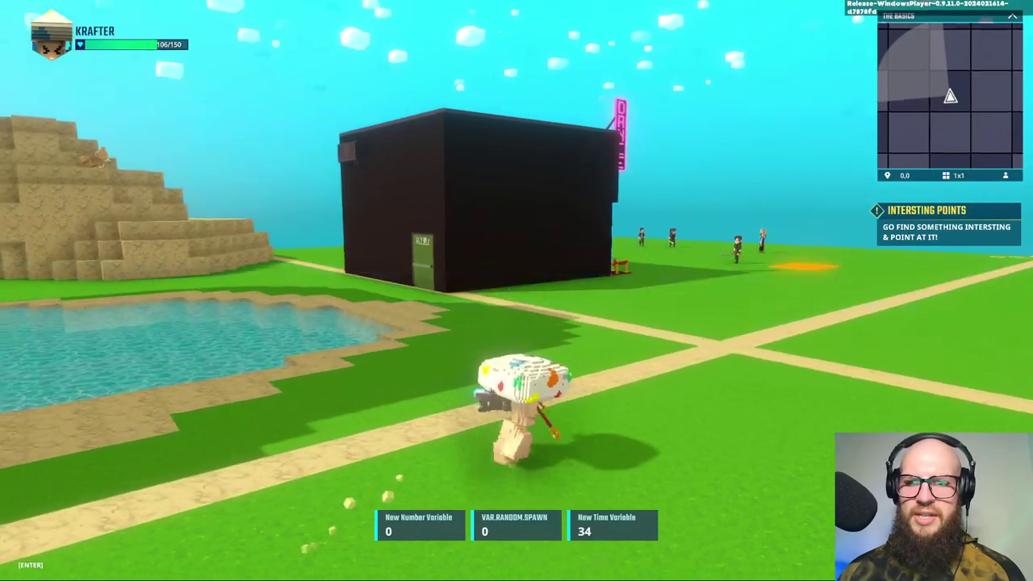
# Continue the playtest by running around the maze walls while the YUR GONNA DIE timer counts down
pyautogui.press('w')
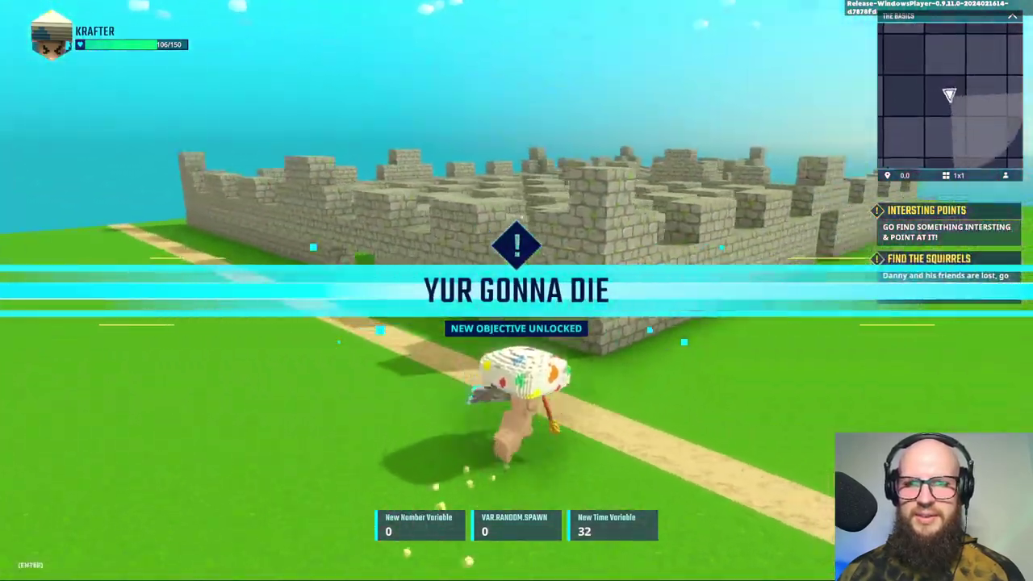
pyautogui.press('w')
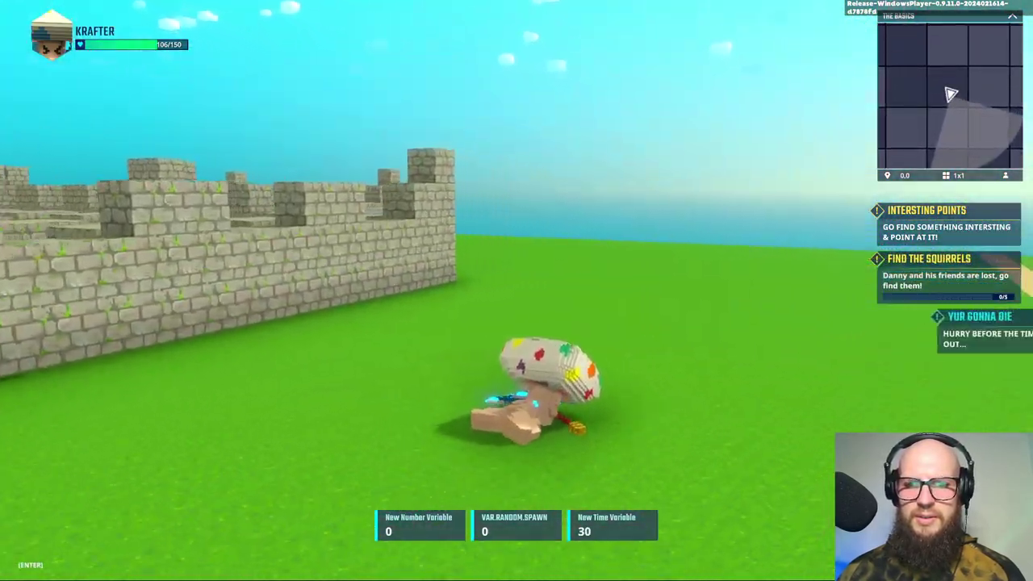
pyautogui.press('w')
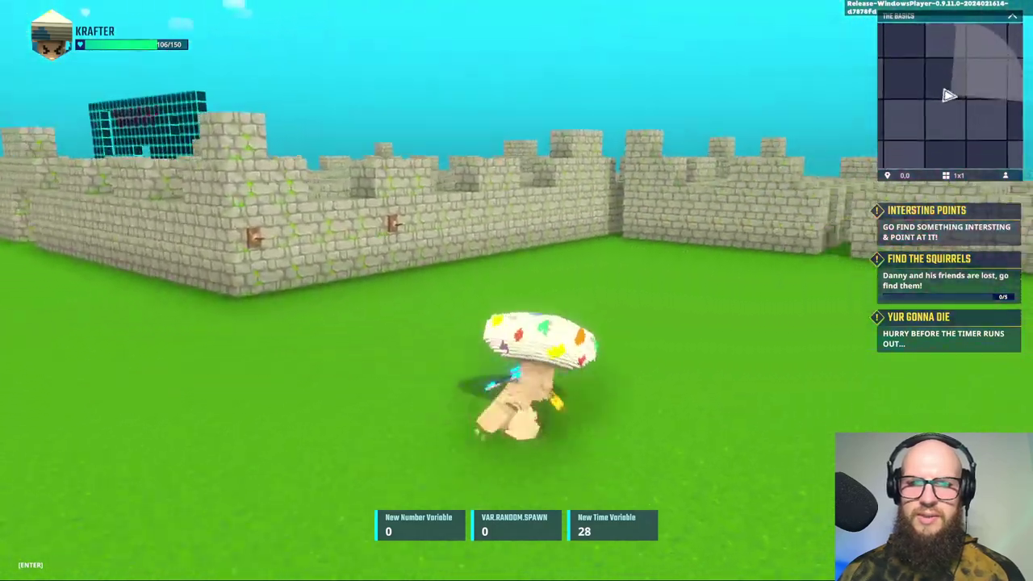
pyautogui.press('w')
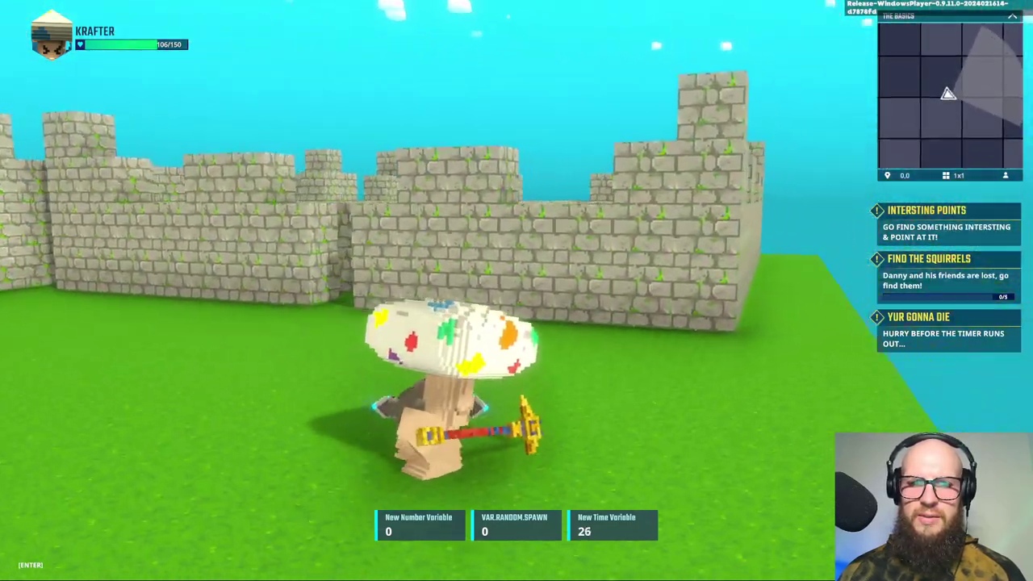
pyautogui.press('w')
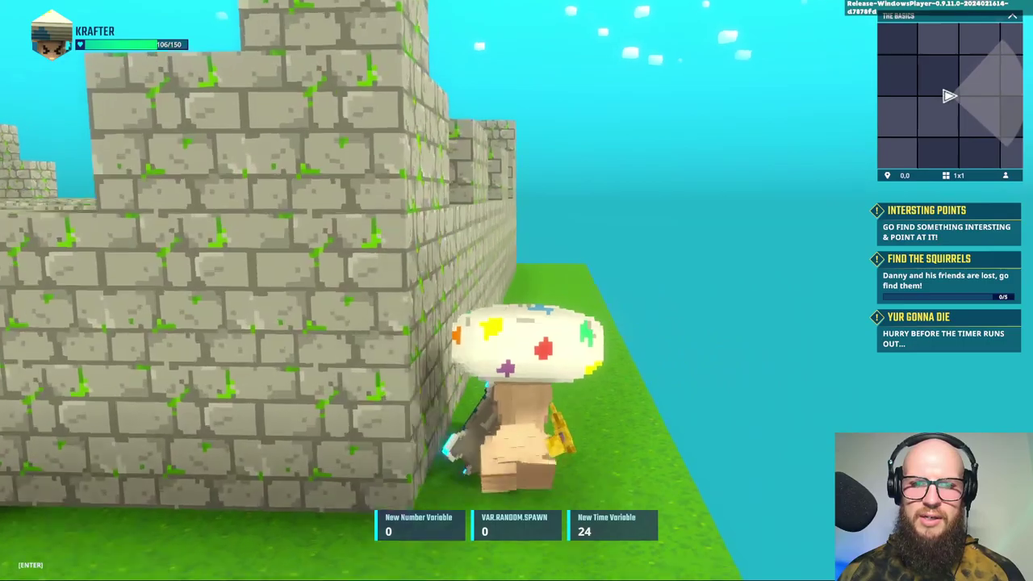
pyautogui.press('w')
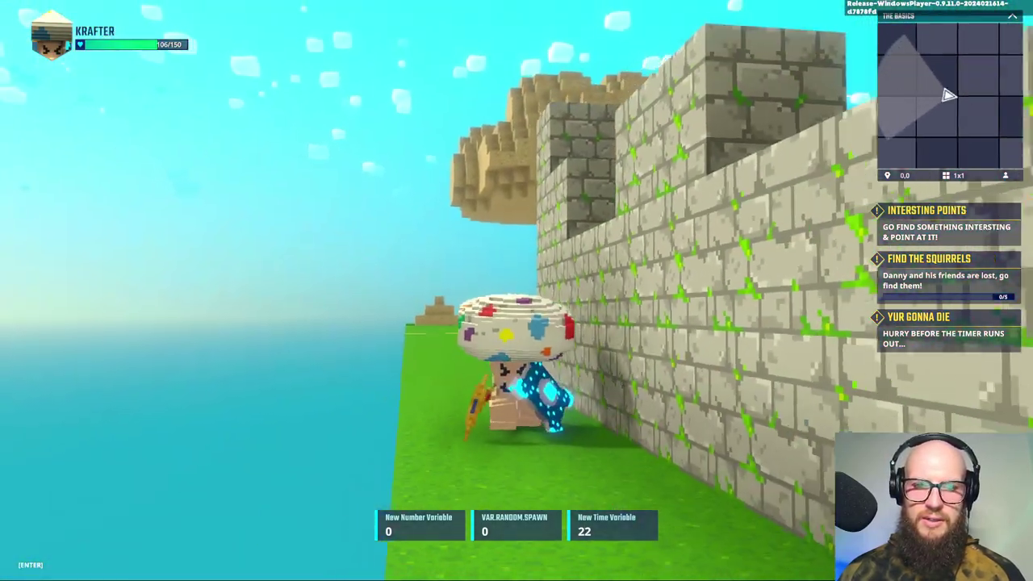
# Run from the maze to the small pyramid and back to check for the defeat, then return to the editor
pyautogui.press('w')
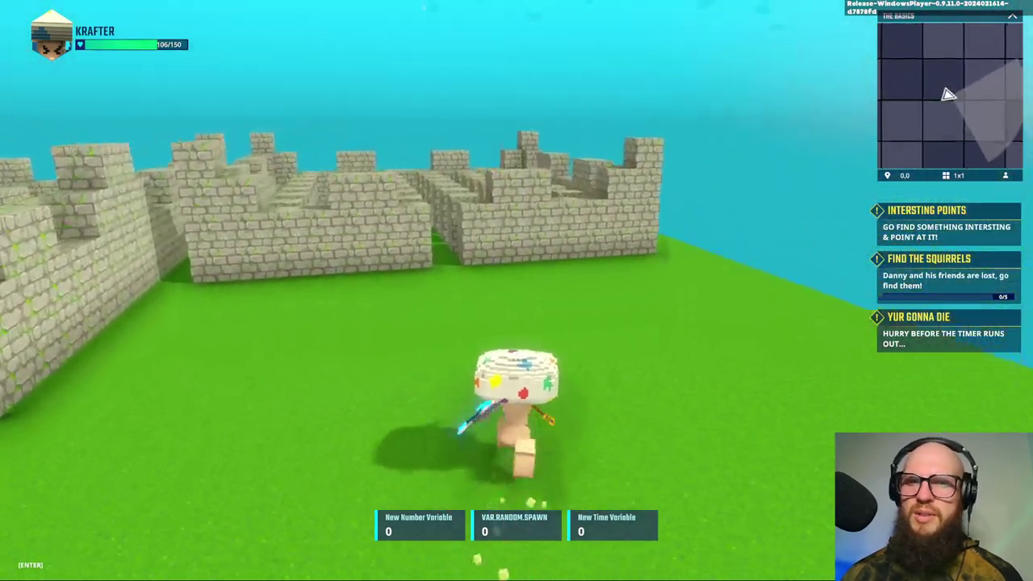
pyautogui.press('w')
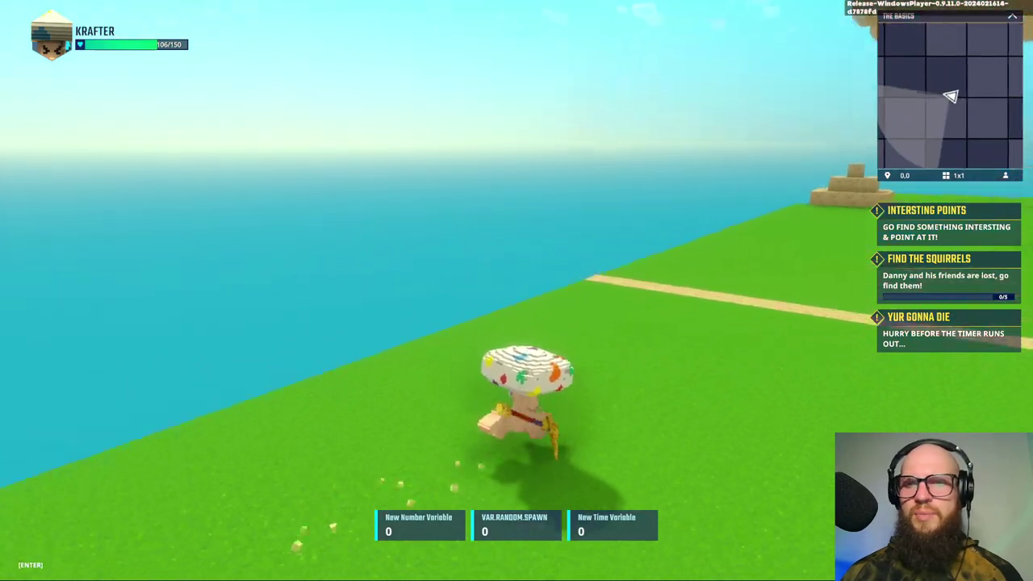
pyautogui.press('w')
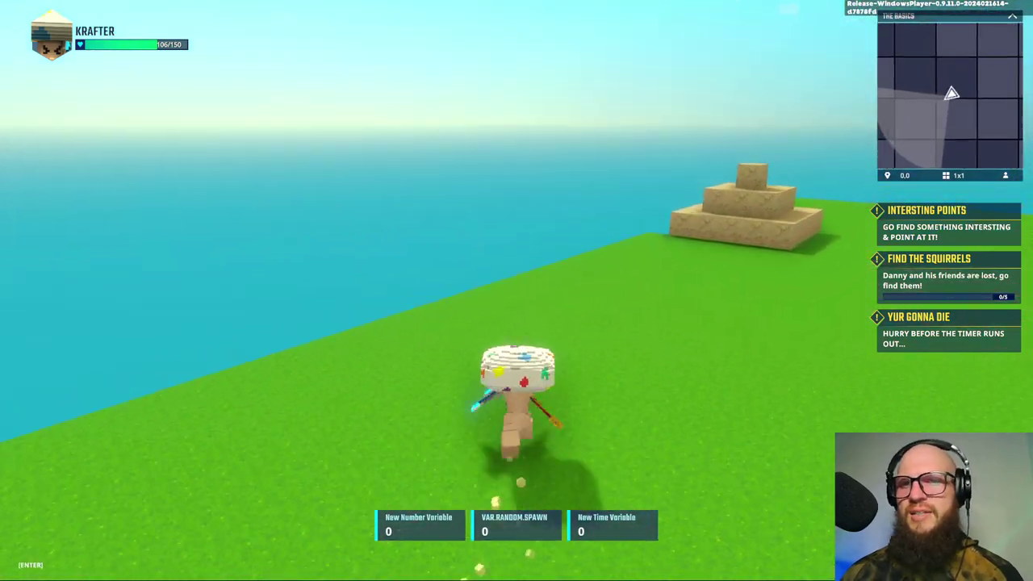
pyautogui.press('w')
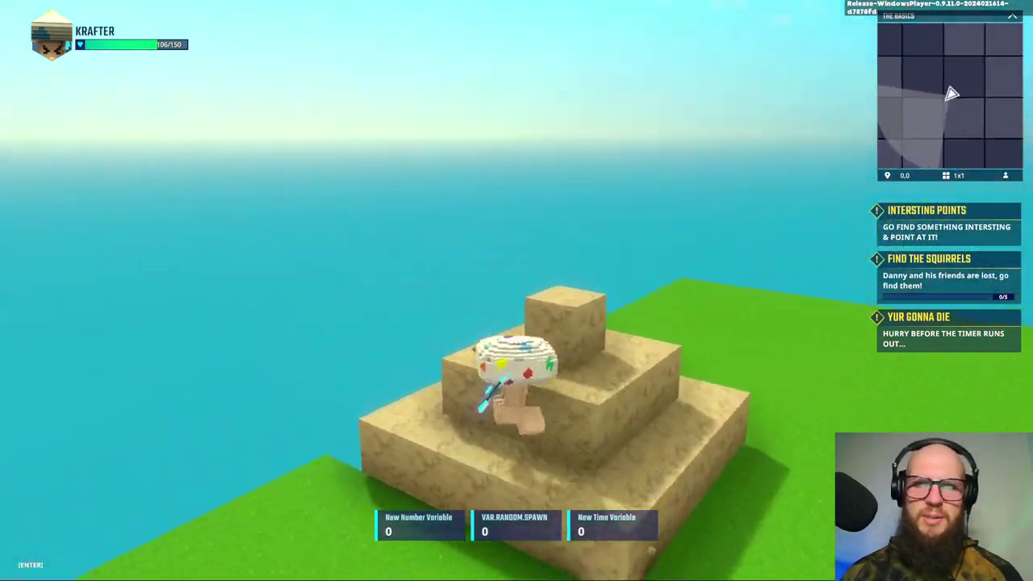
pyautogui.press('w')
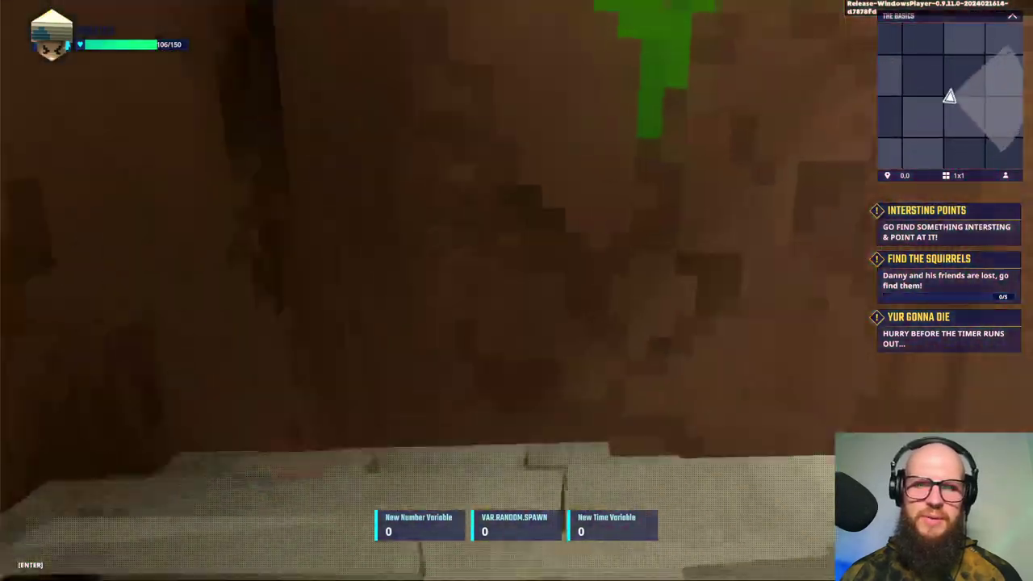
pyautogui.press('w')
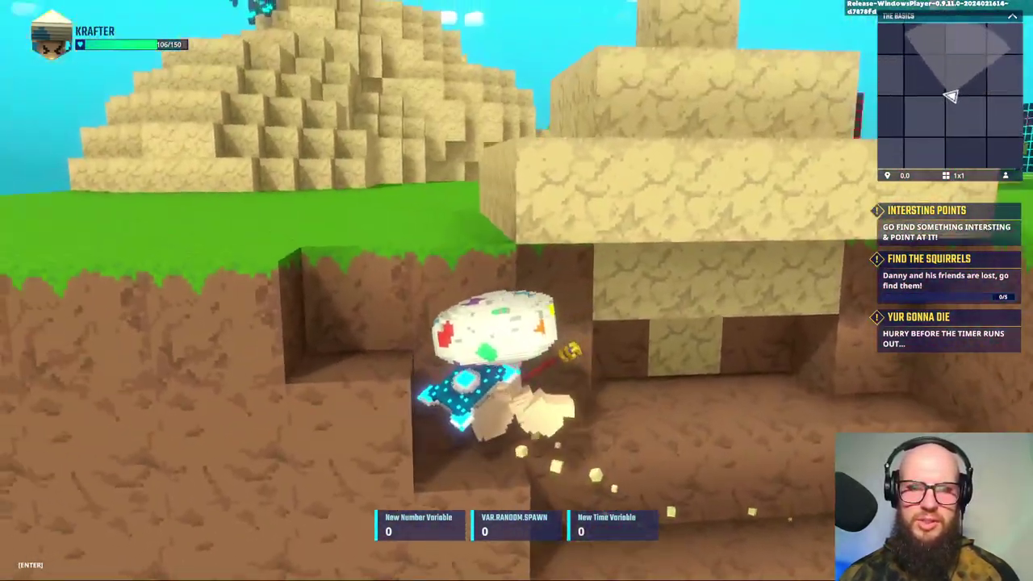
pyautogui.press('w')
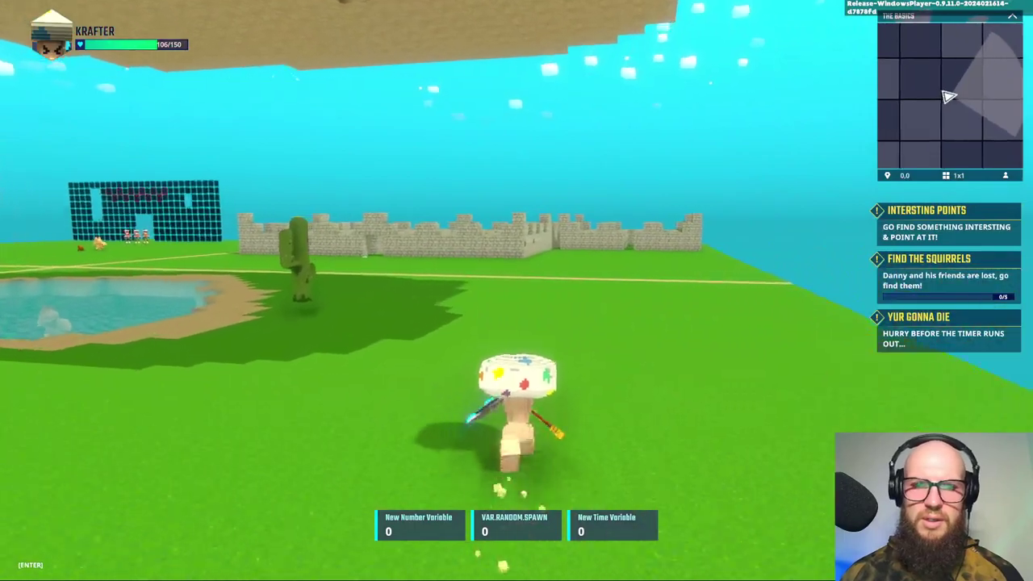
pyautogui.press('w')
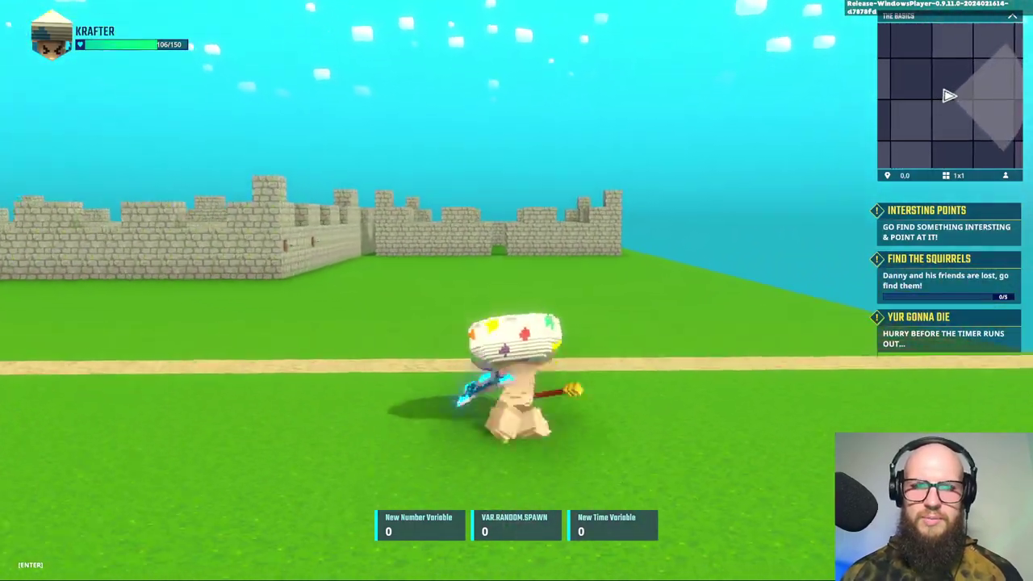
pyautogui.press('w')
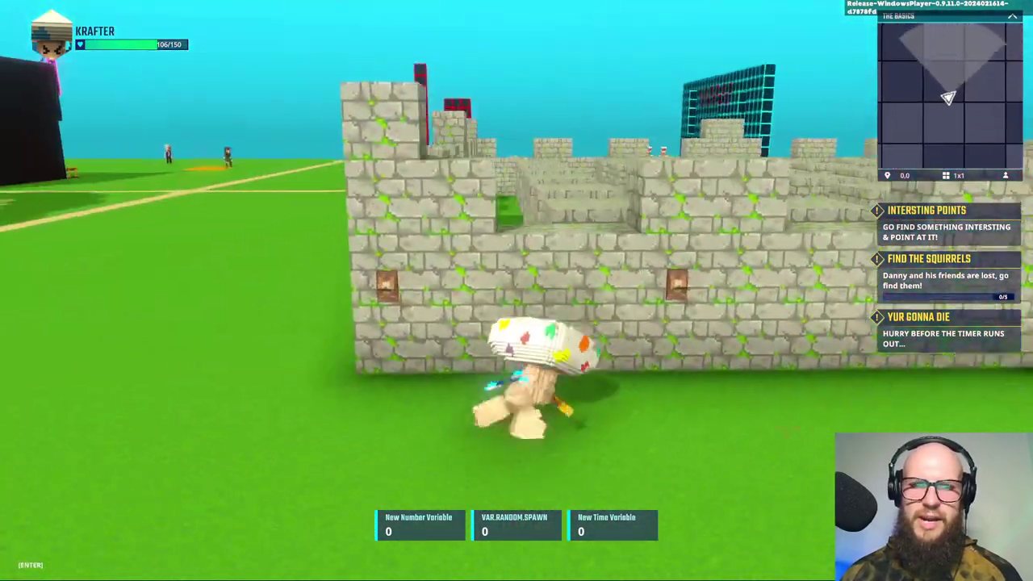
pyautogui.press('s')
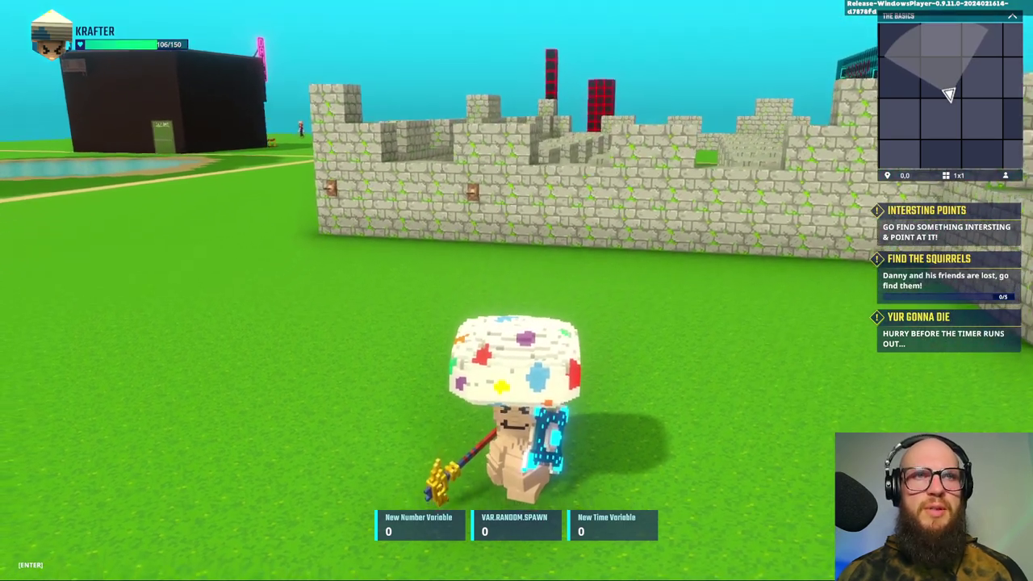
pyautogui.press('Escape')
pyautogui.click(176, 474)
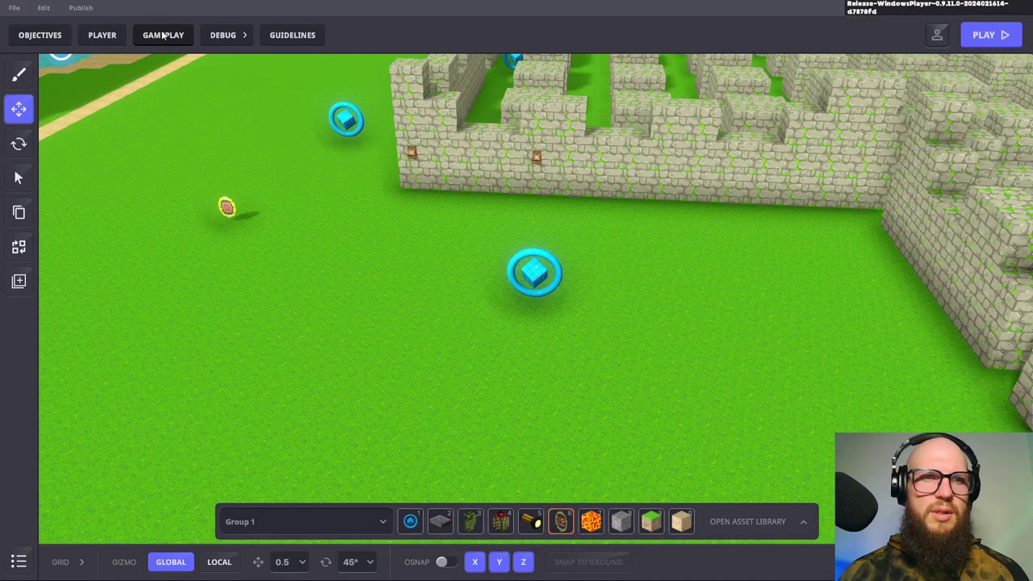
# In the game rules, set the Start timer rule's message to send to Defeat
pyautogui.click(164, 35)
pyautogui.click(317, 67)
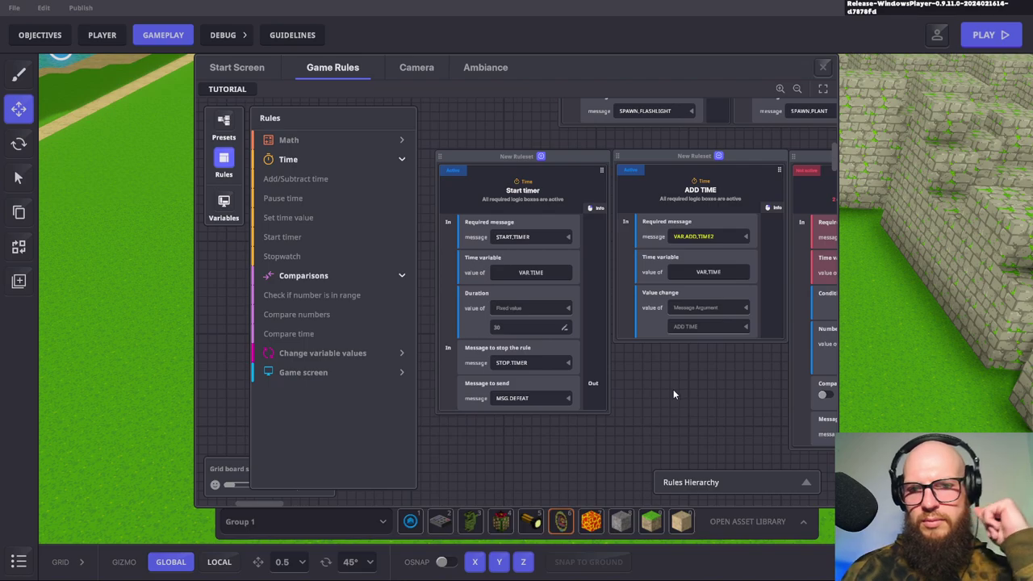
pyautogui.click(566, 399)
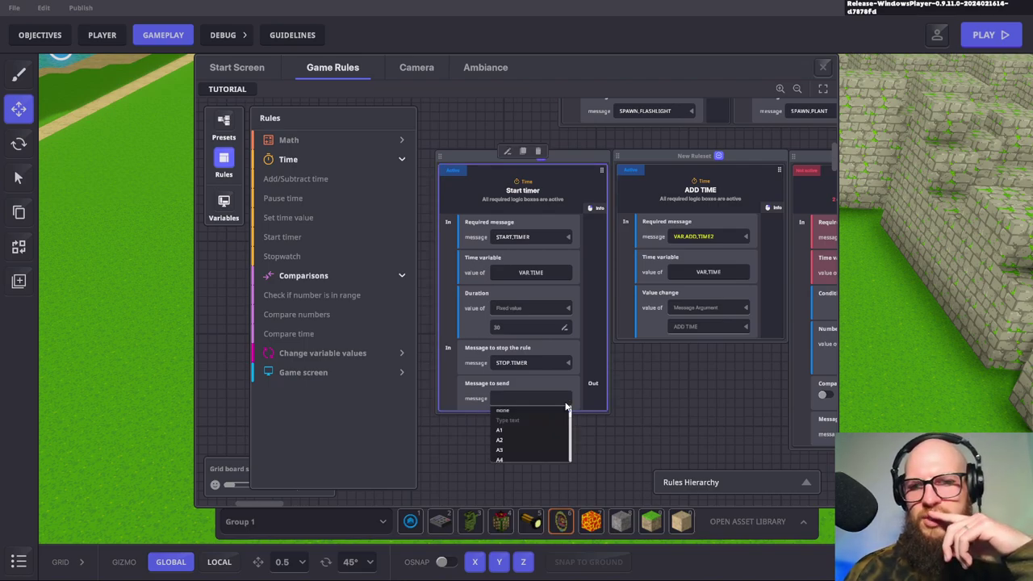
pyautogui.write('DEF')
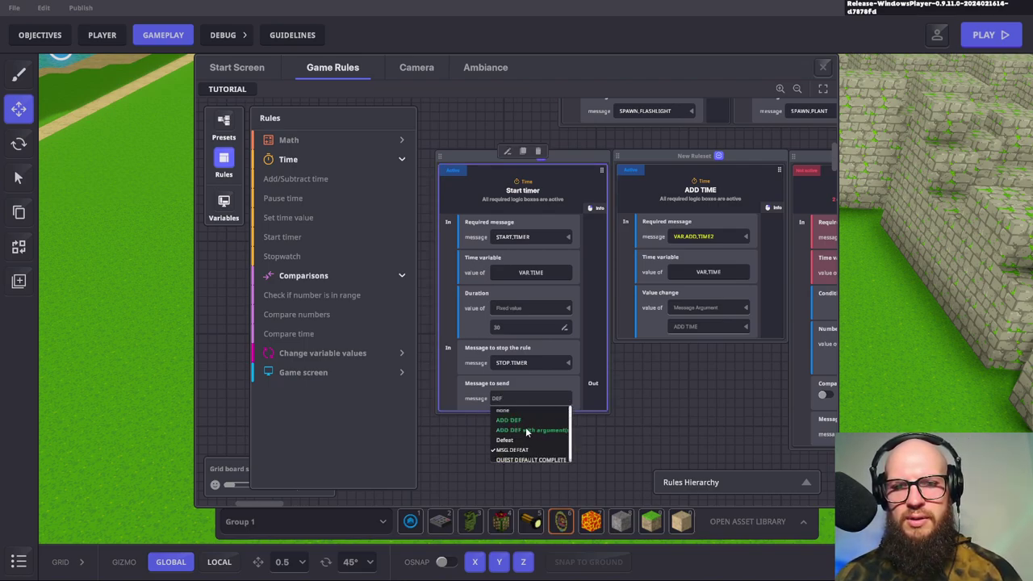
pyautogui.click(506, 441)
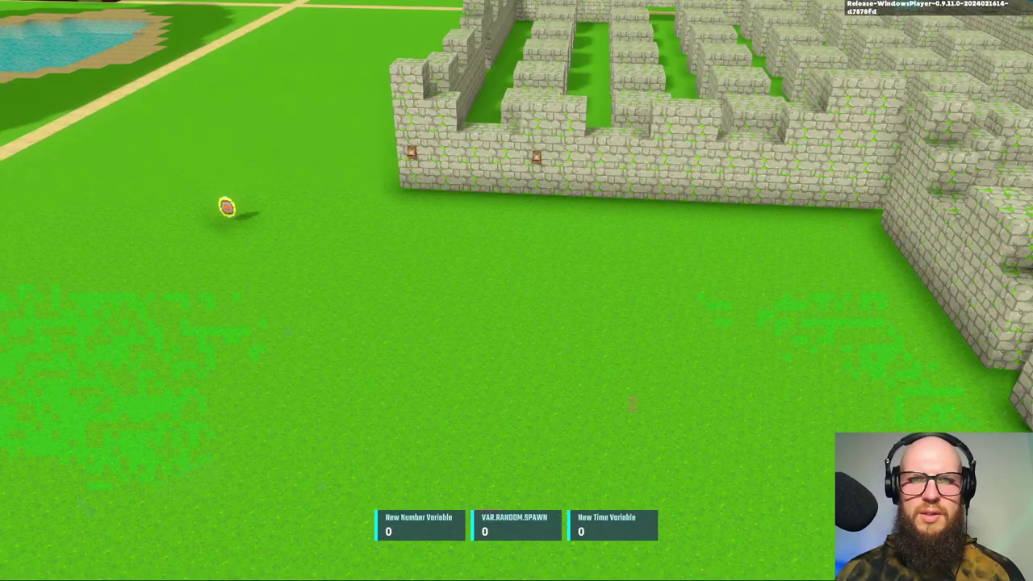
# Playtest the Defeat message, running across the grass to start the timer and up to the maze entrance
pyautogui.press('s')
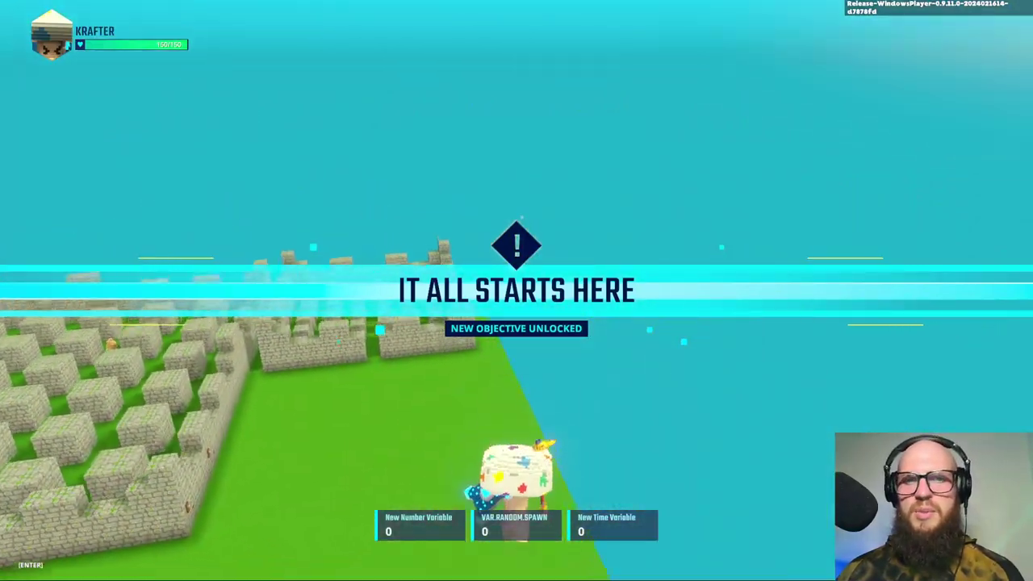
pyautogui.press('w')
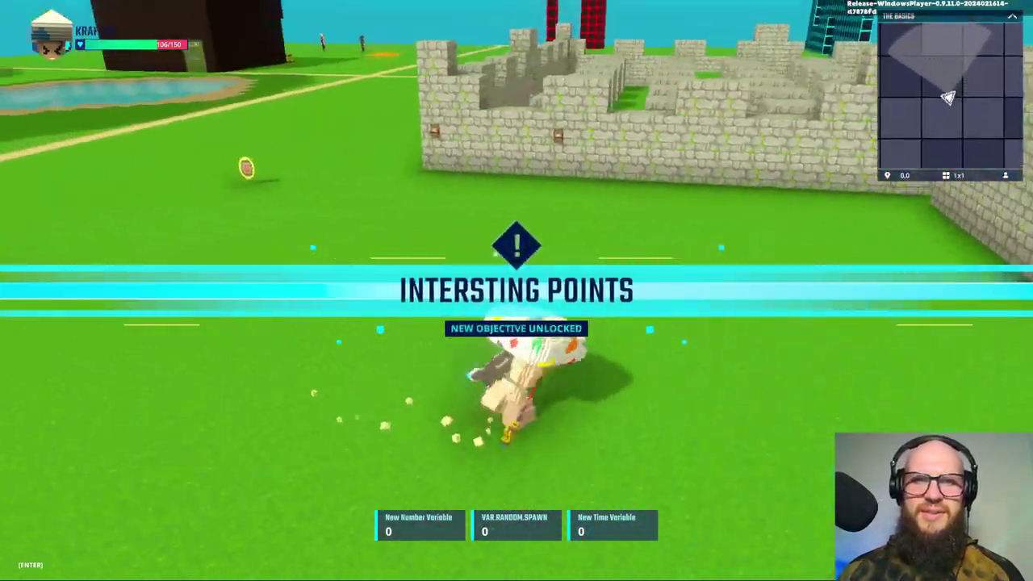
pyautogui.press('w')
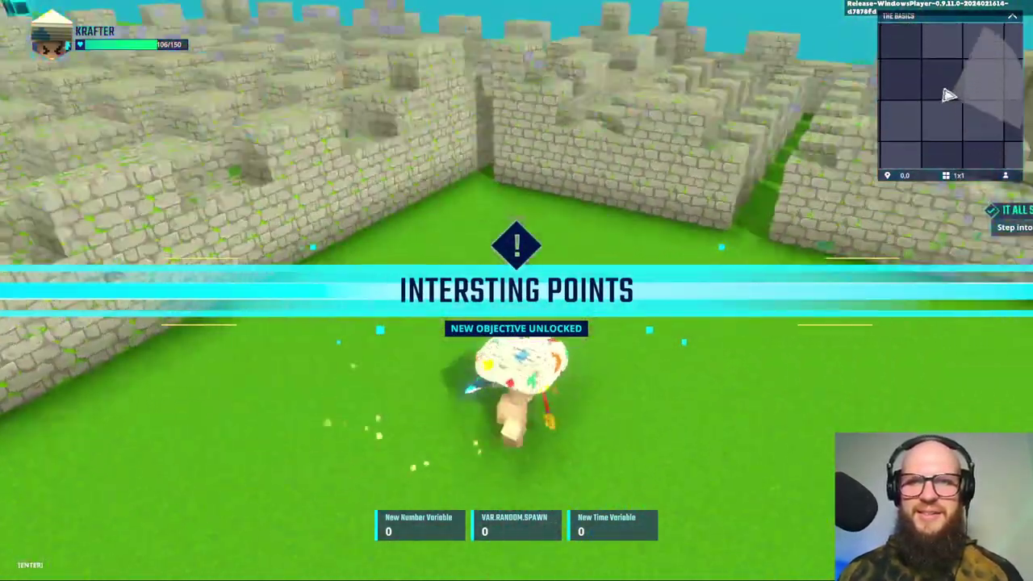
pyautogui.press('w')
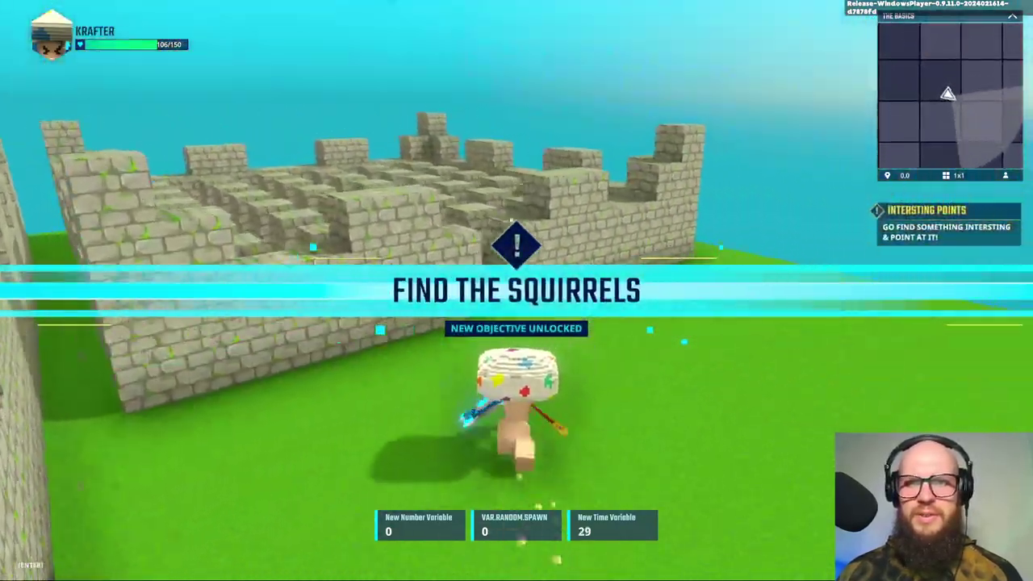
pyautogui.press('w')
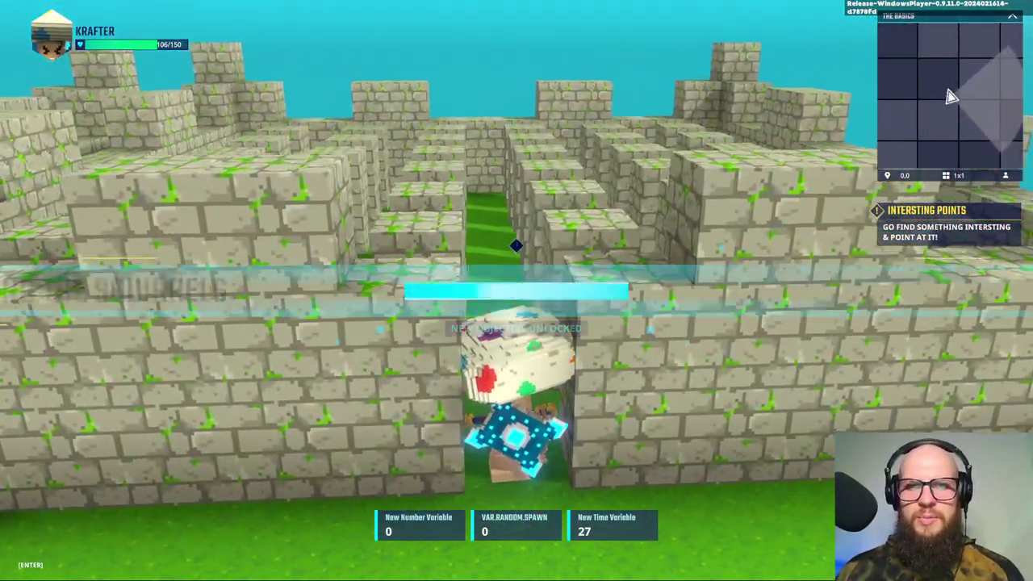
# Move around the maze until the countdown expires, then exit the defeated experience and restart the game
pyautogui.press('w')
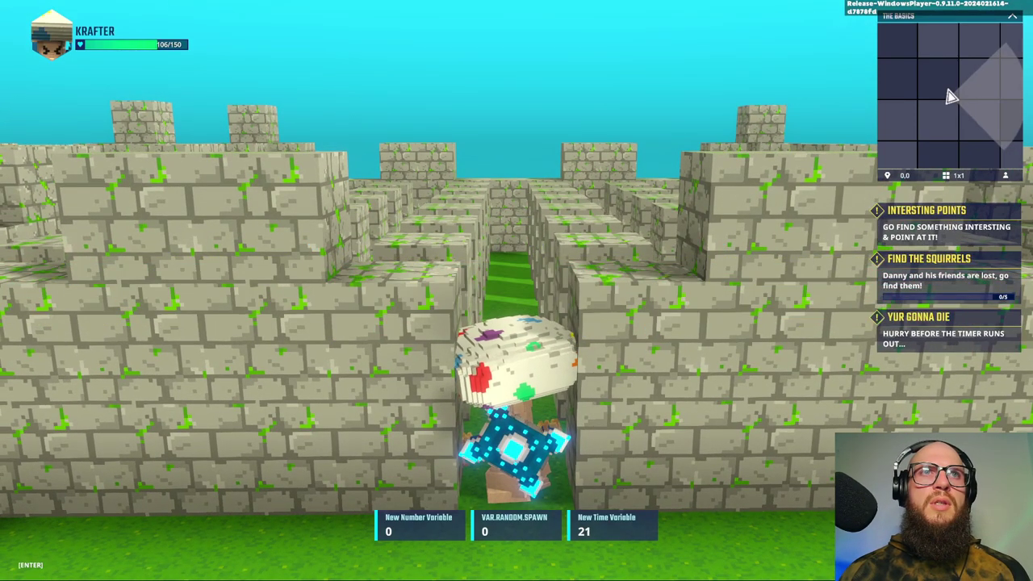
pyautogui.press('w')
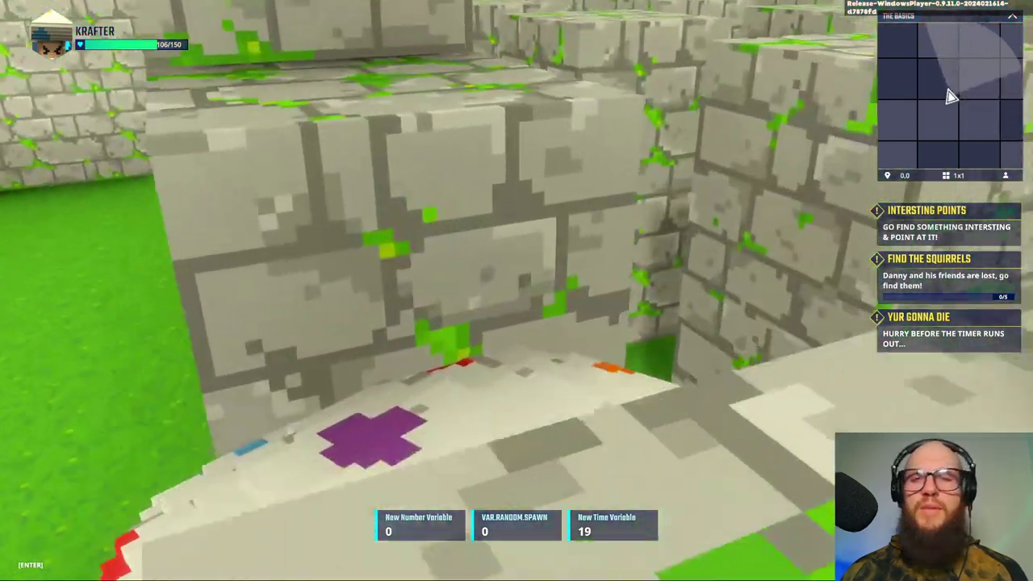
pyautogui.press('w')
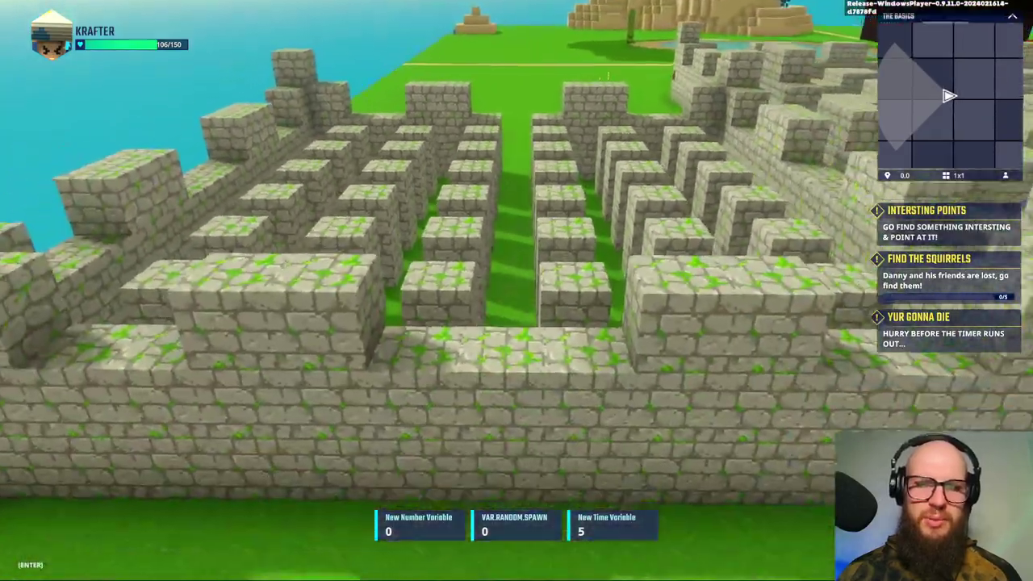
pyautogui.press('w')
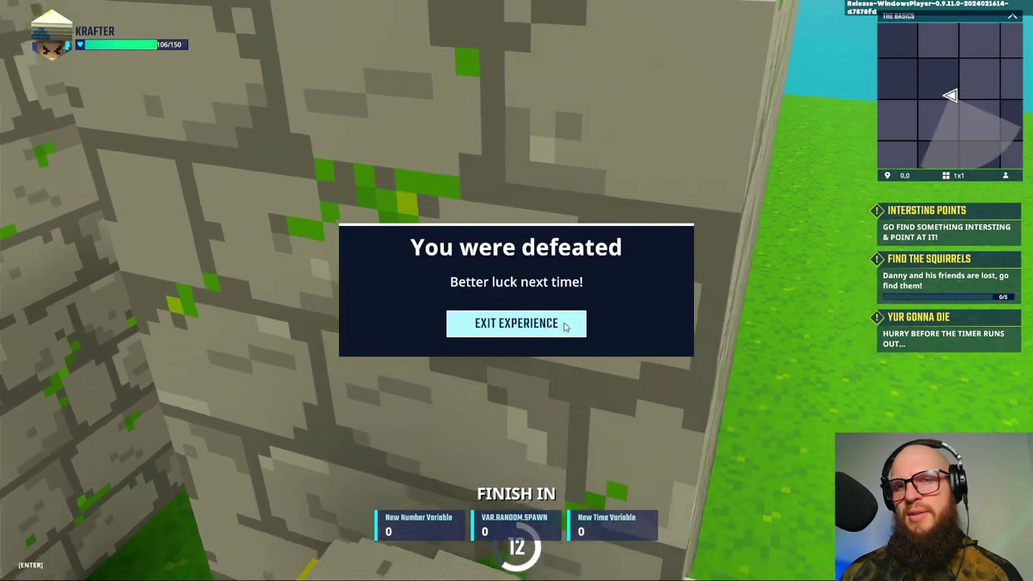
pyautogui.click(565, 326)
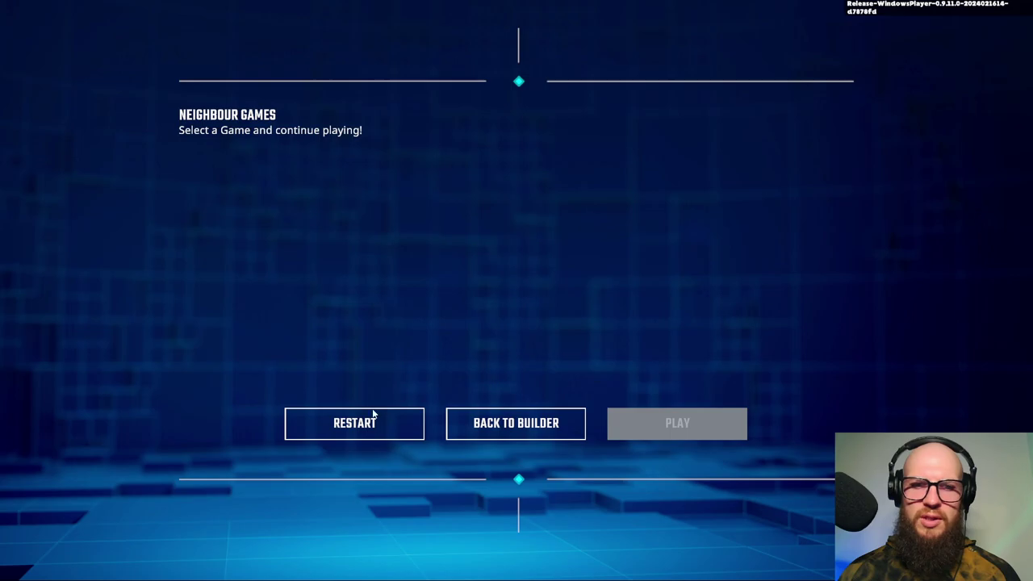
pyautogui.click(355, 424)
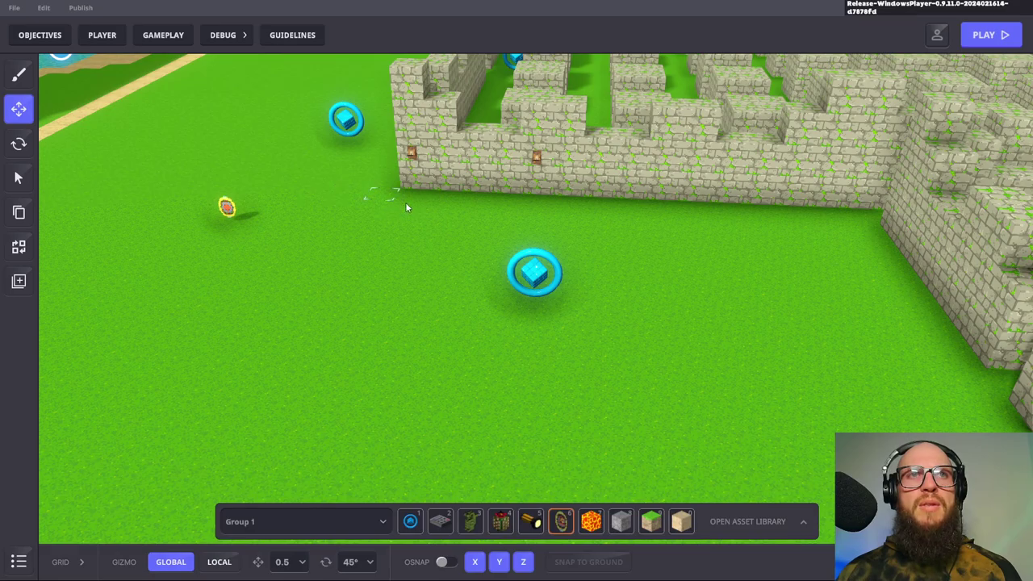
pyautogui.moveTo(400, 264); pyautogui.dragTo(622, 270, button='right')
pyautogui.scroll(-2, 622, 270)
pyautogui.scroll(5, 559, 281)
pyautogui.scroll(4, 557, 281)
pyautogui.scroll(-4, 556, 281)
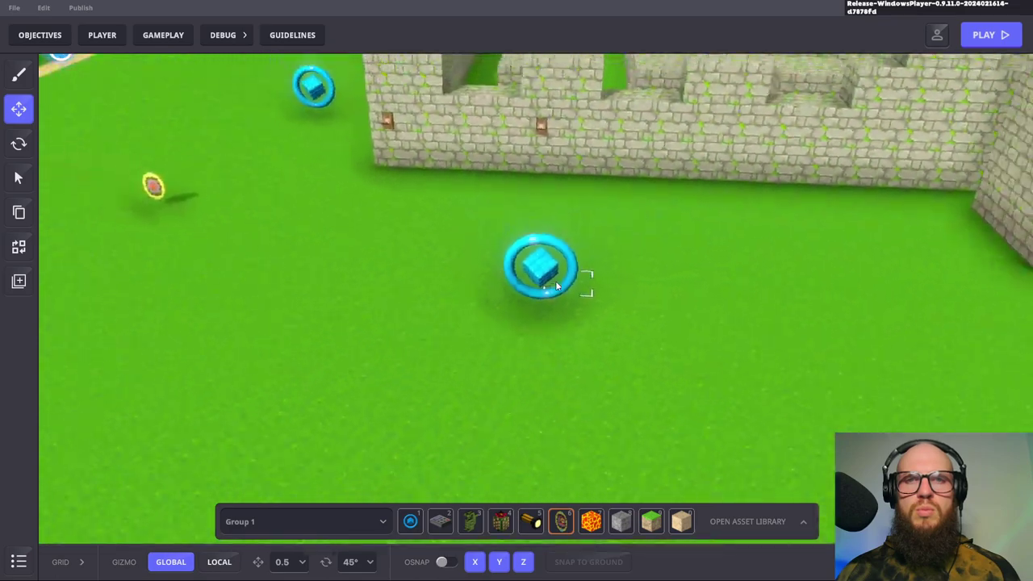
pyautogui.moveTo(494, 269)
pyautogui.mouseDown(button='right')
pyautogui.moveTo(498, 300)
pyautogui.moveTo(487, 282)
pyautogui.mouseUp(button='right')
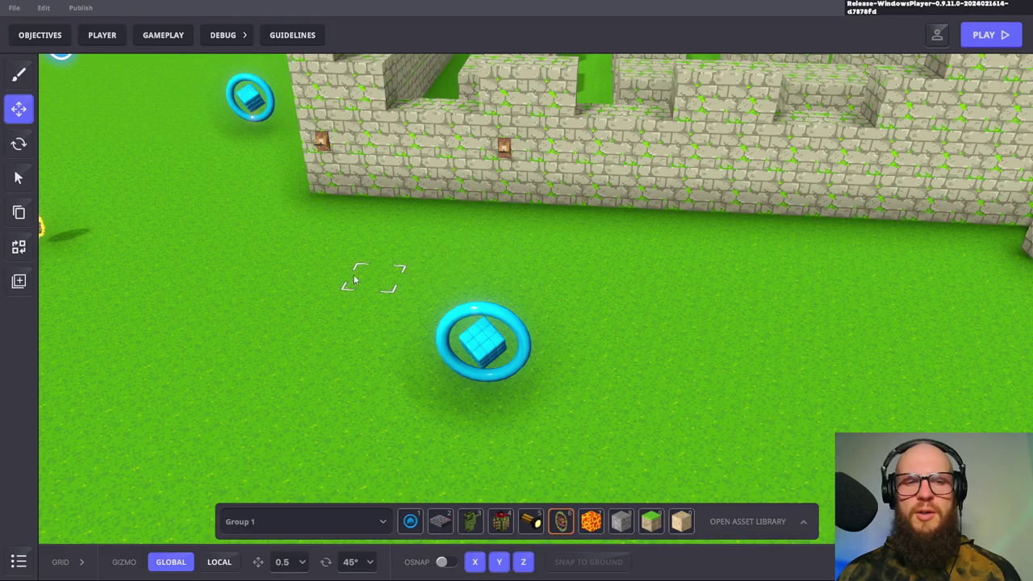
pyautogui.press('w')
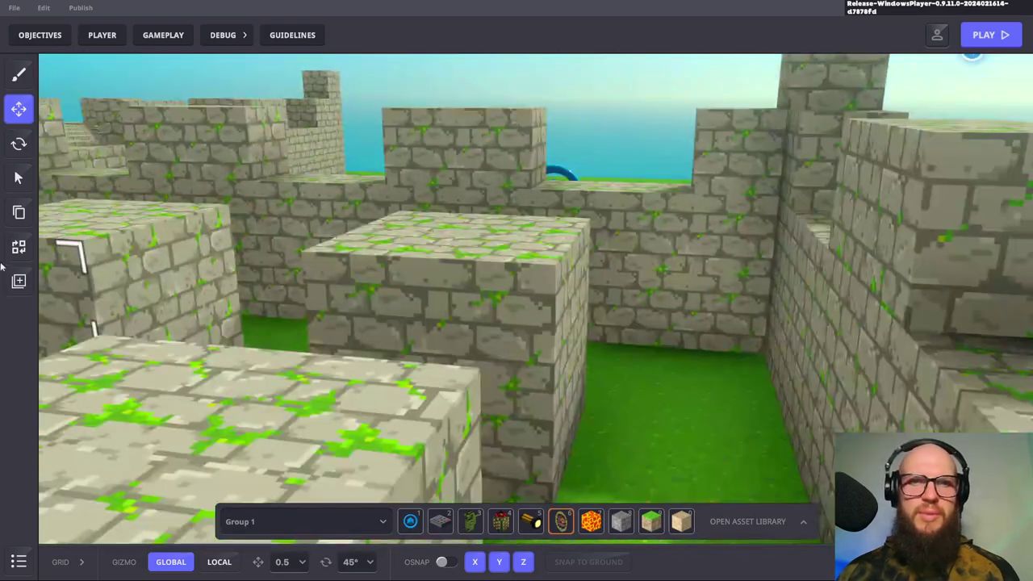
# Examine the Aztec Medallion and the blue cube markers on the grass beside the maze wall
pyautogui.moveTo(8, 278); pyautogui.dragTo(490, 259, button='right')
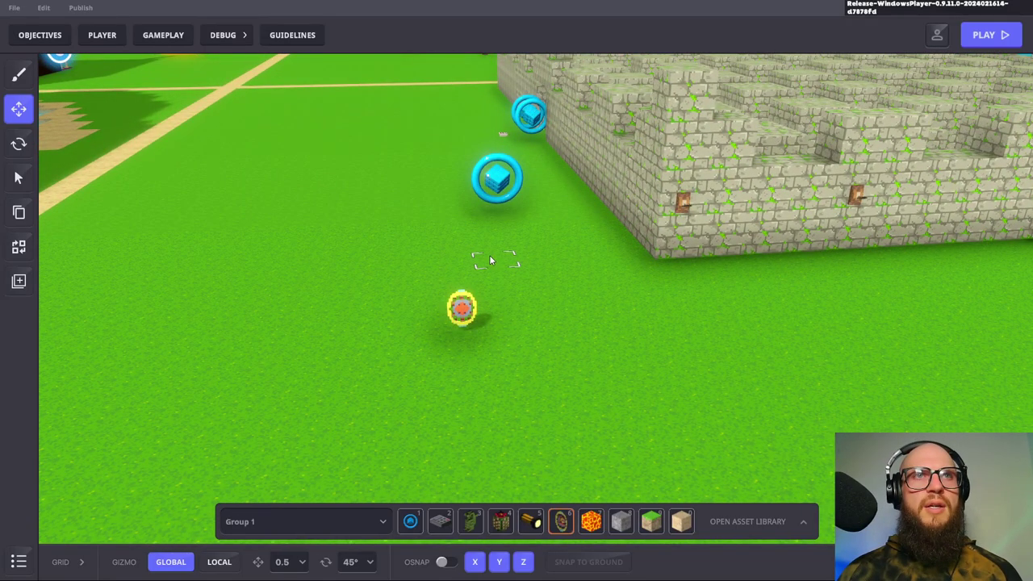
pyautogui.moveTo(490, 260); pyautogui.dragTo(647, 248, button='right')
pyautogui.moveTo(491, 254); pyautogui.dragTo(452, 258, button='right')
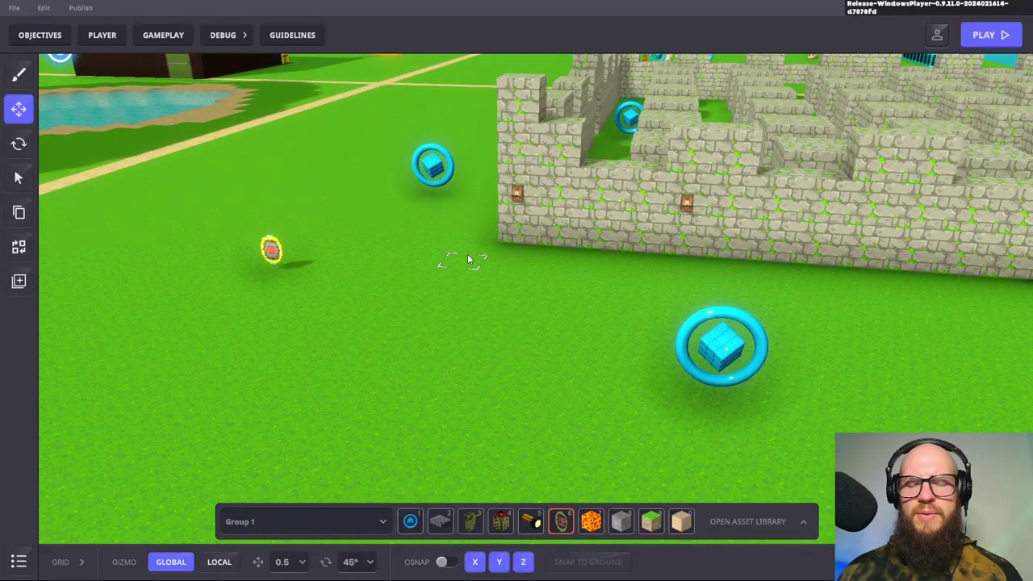
pyautogui.scroll(-2, 557, 267)
pyautogui.scroll(2, 580, 278)
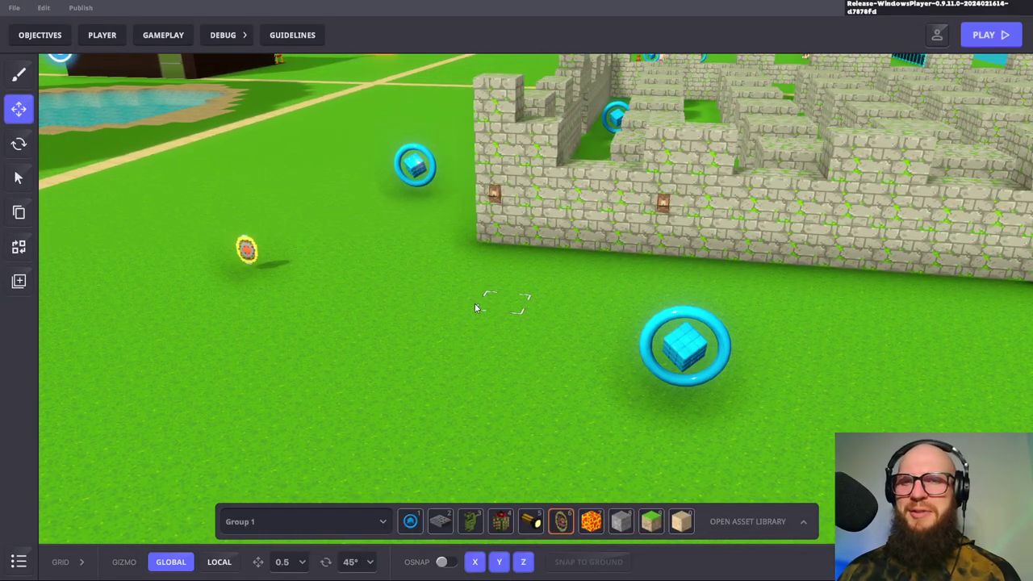
pyautogui.scroll(-1, 538, 279)
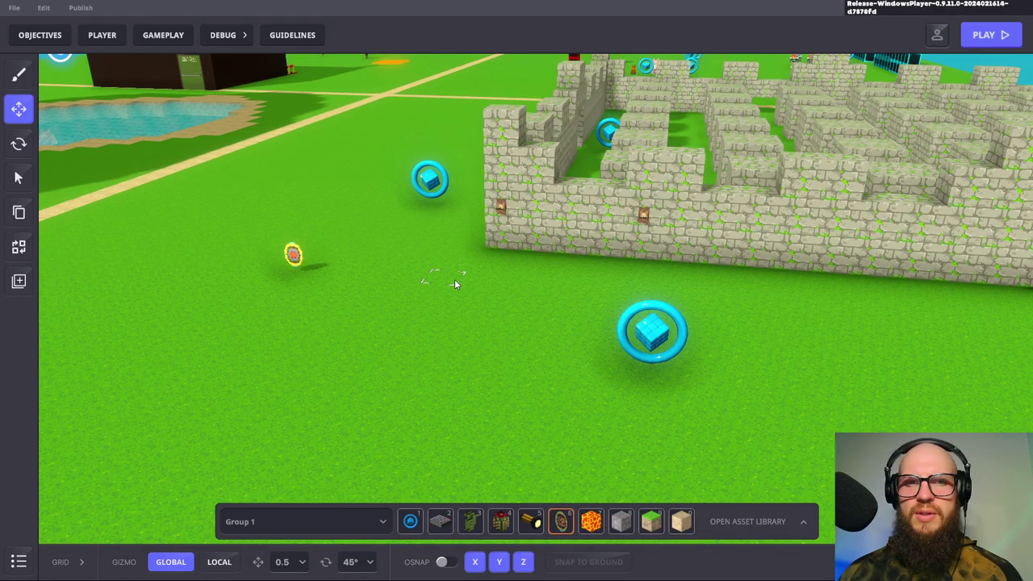
pyautogui.scroll(-1, 448, 282)
pyautogui.scroll(1, 445, 289)
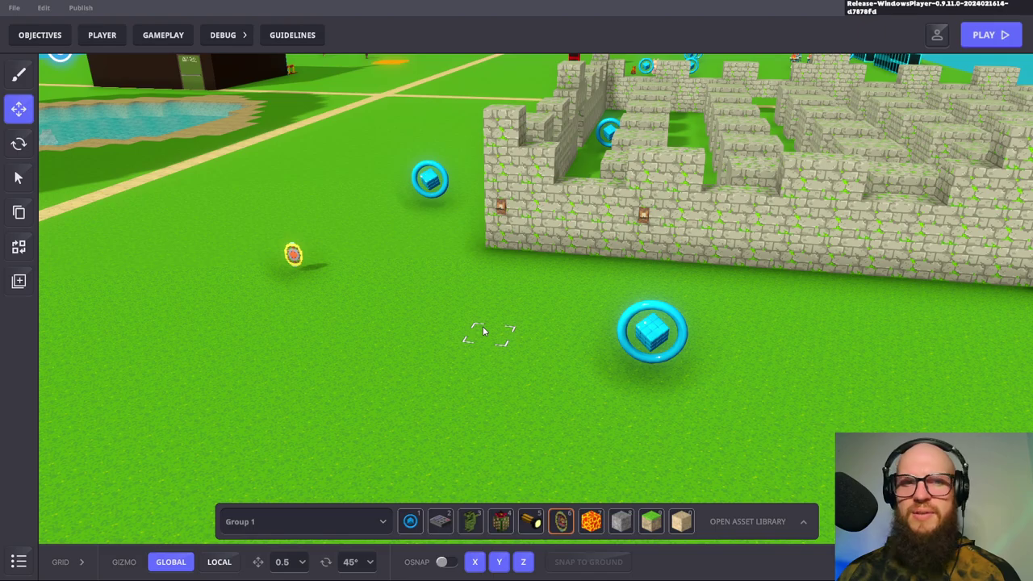
pyautogui.click(293, 255)
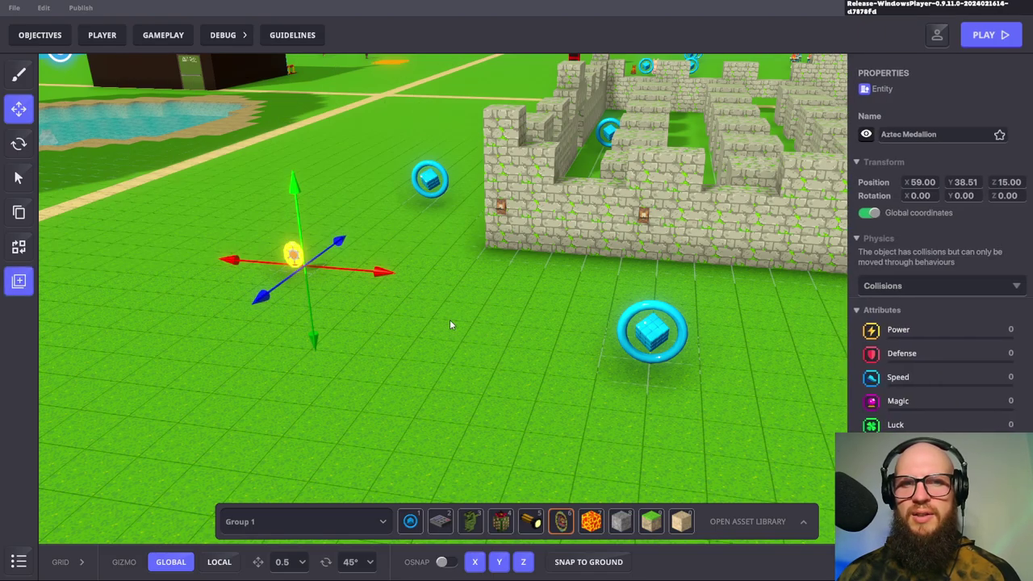
pyautogui.click(480, 333)
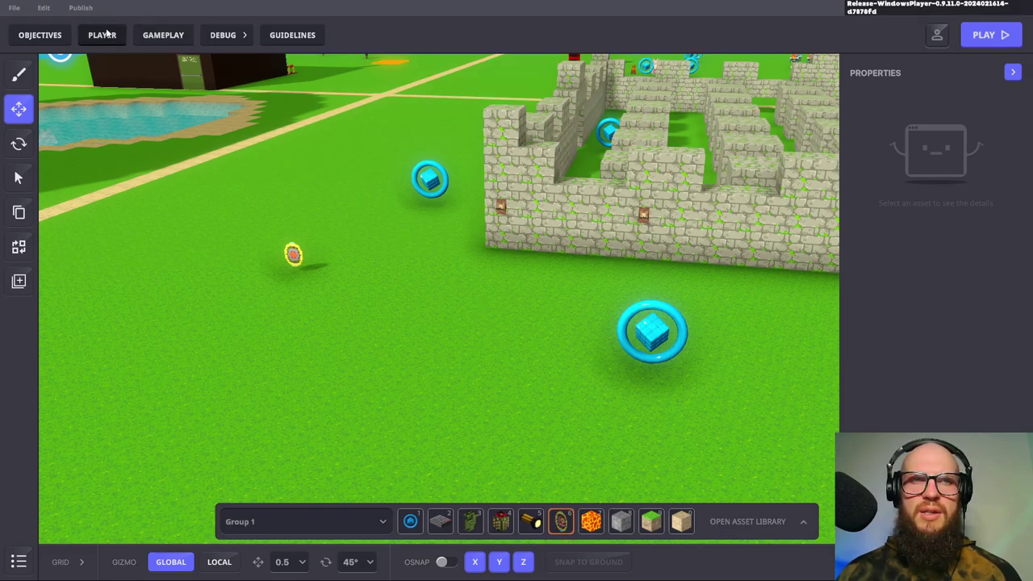
# In the game rules, check the Start timer rule's time variable and set the rule's fixed duration to 10
pyautogui.click(174, 39)
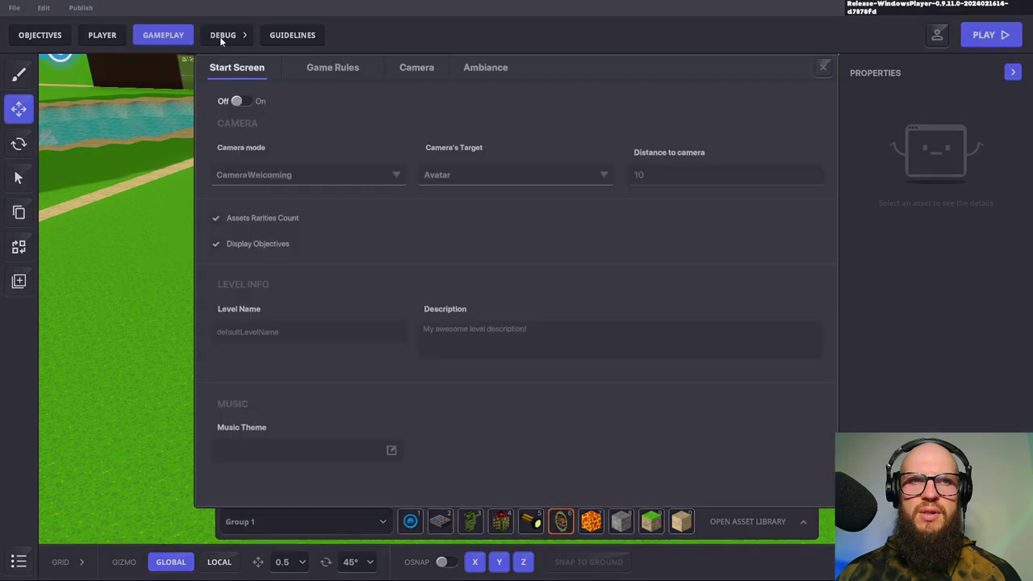
pyautogui.click(345, 70)
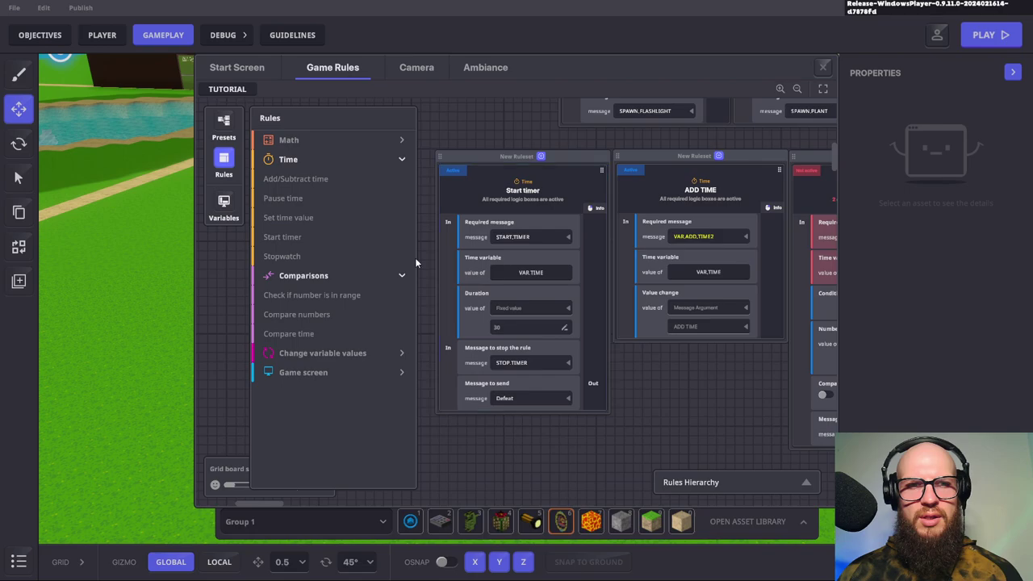
pyautogui.click(224, 204)
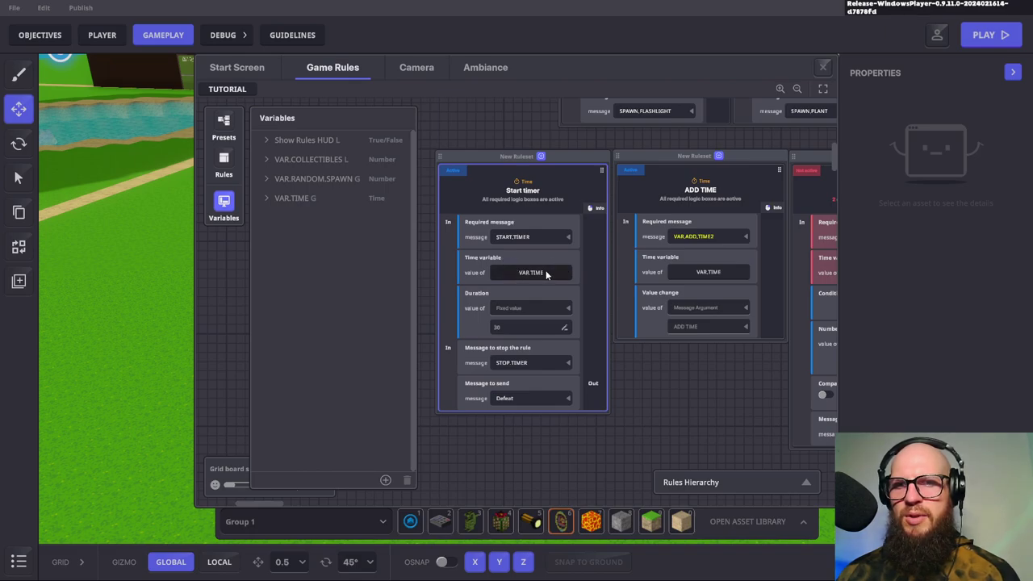
pyautogui.click(537, 273)
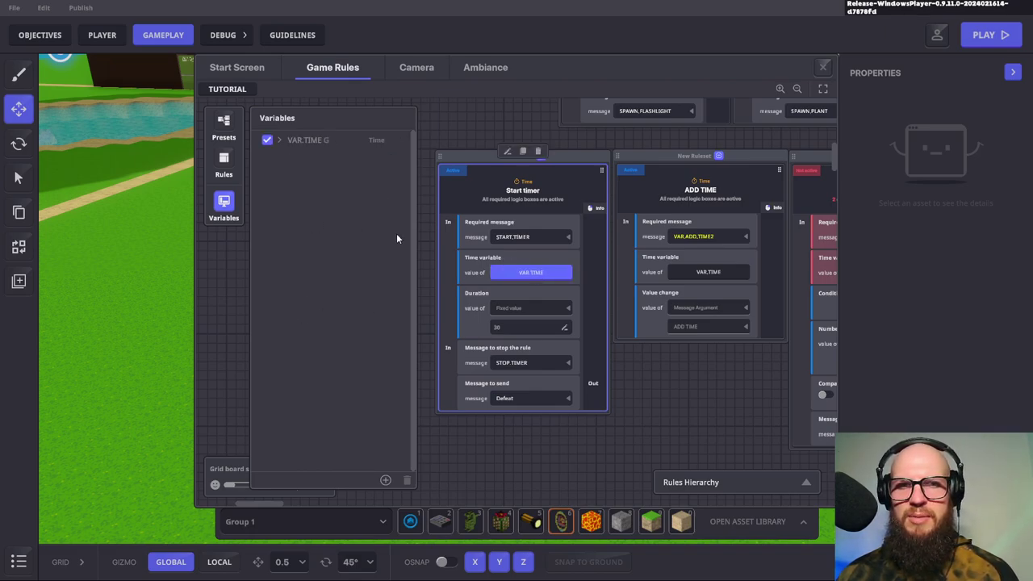
pyautogui.click(593, 293)
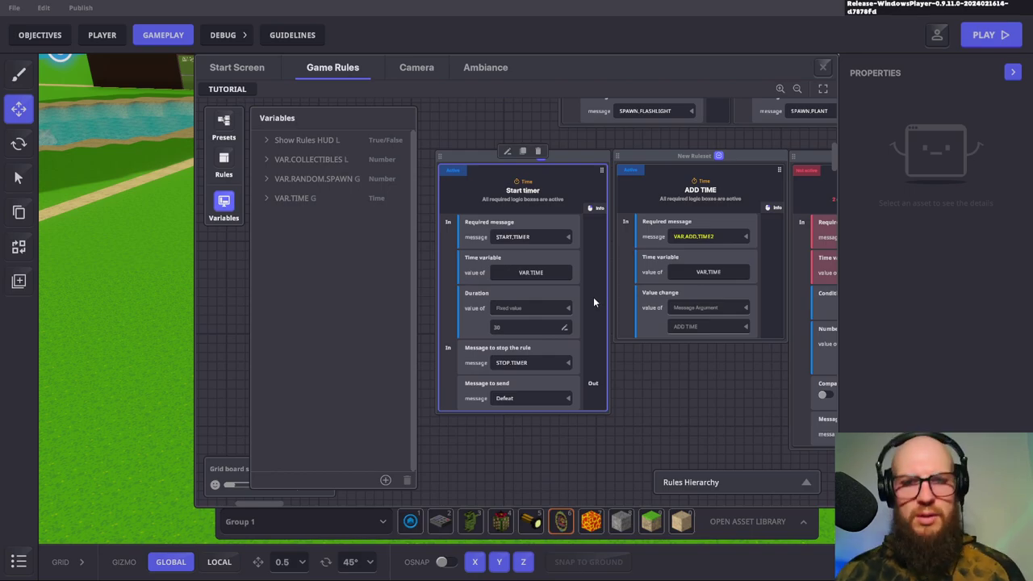
pyautogui.click(506, 328)
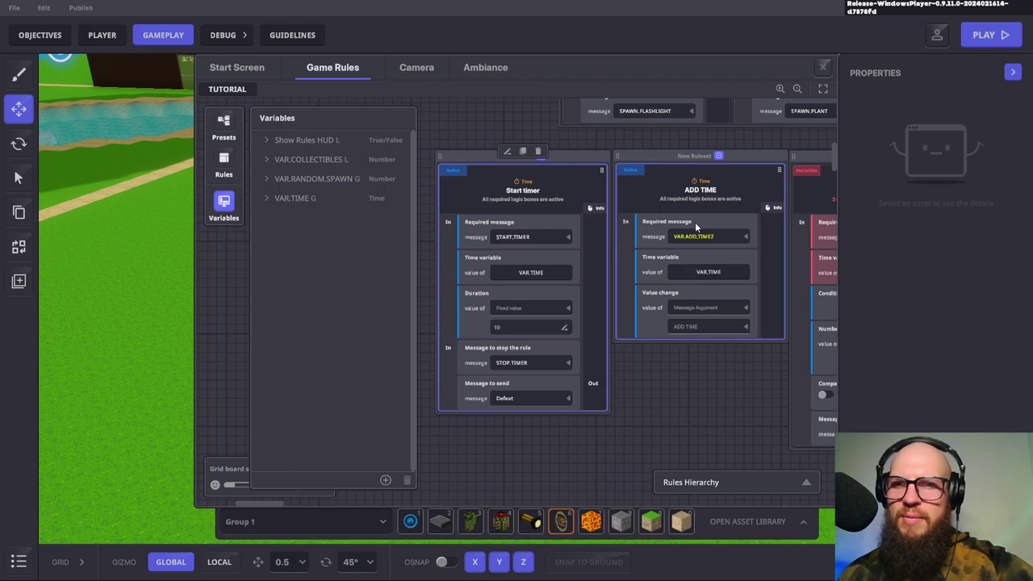
# Delete the inactive Compare time rule beside the ADD TIME rule
pyautogui.click(807, 169)
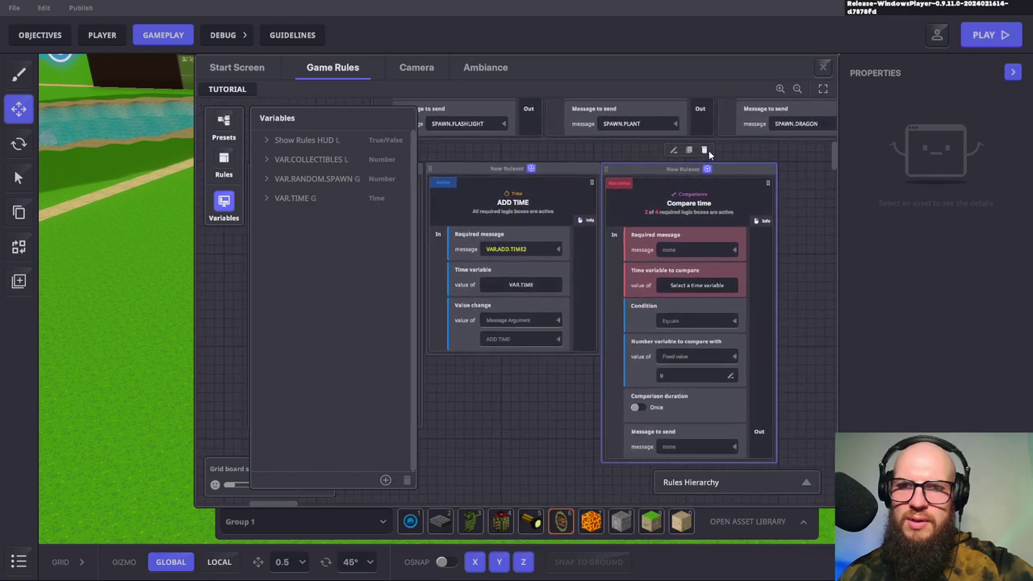
pyautogui.click(706, 150)
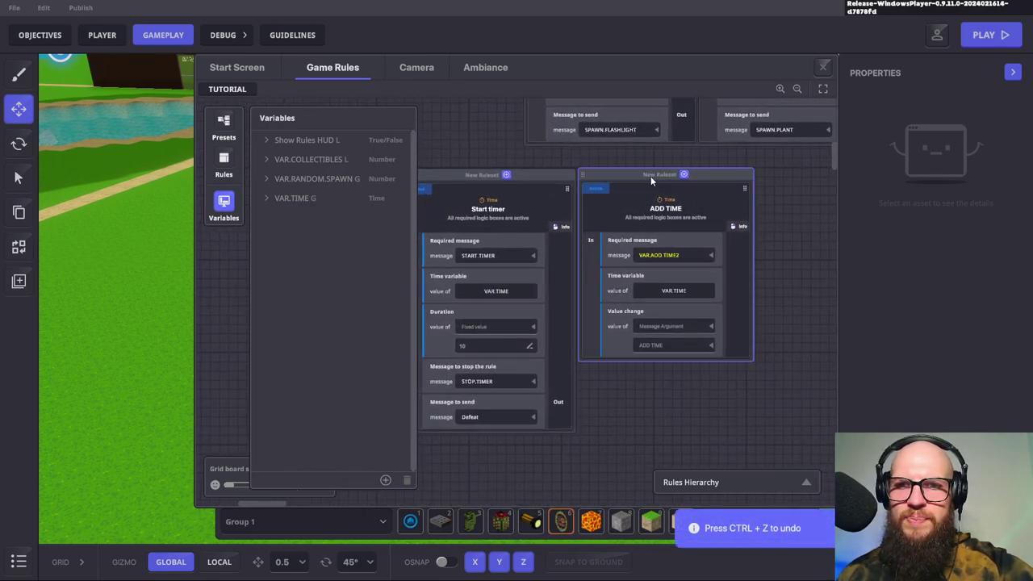
pyautogui.click(686, 216)
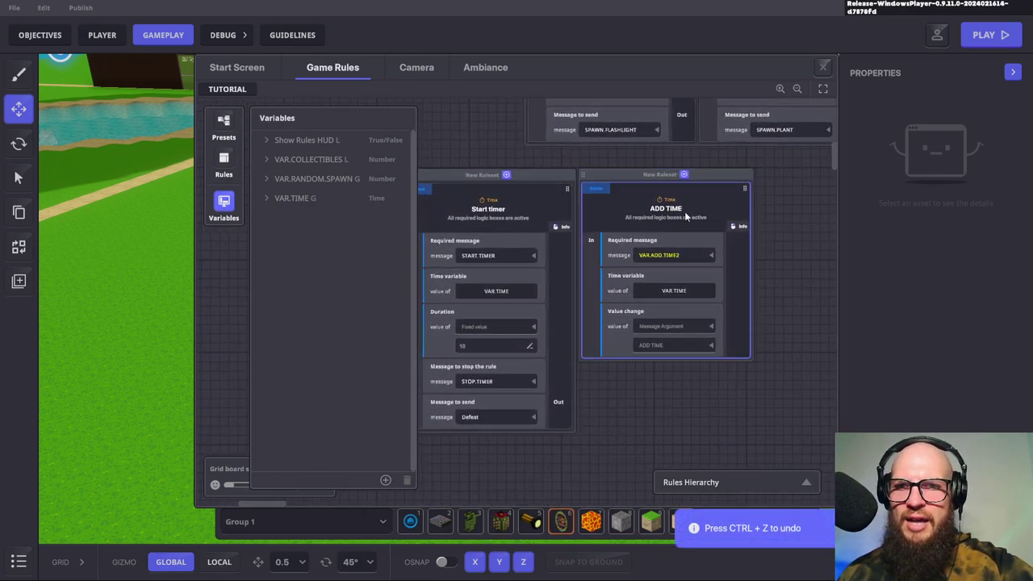
pyautogui.click(223, 162)
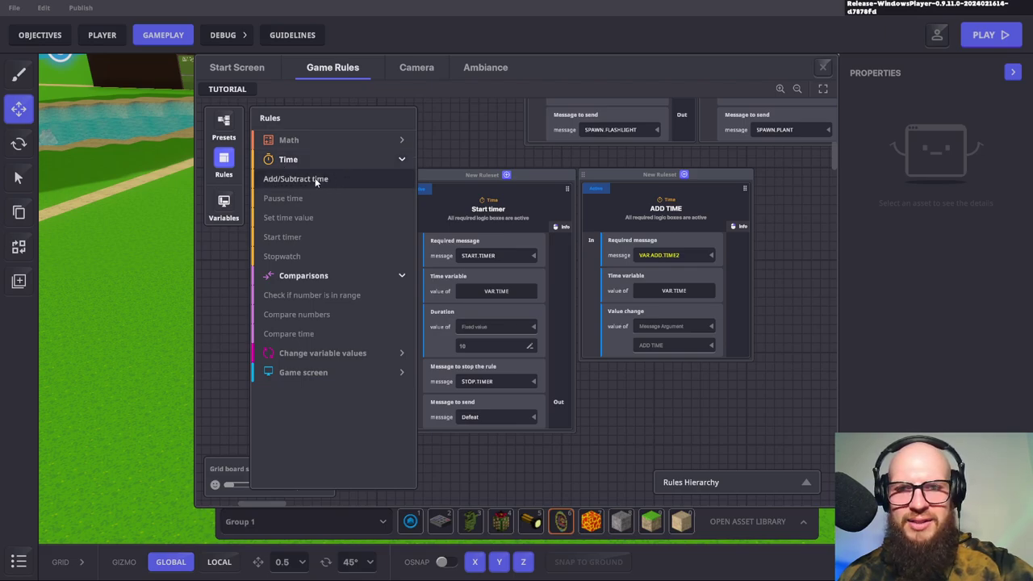
pyautogui.click(710, 256)
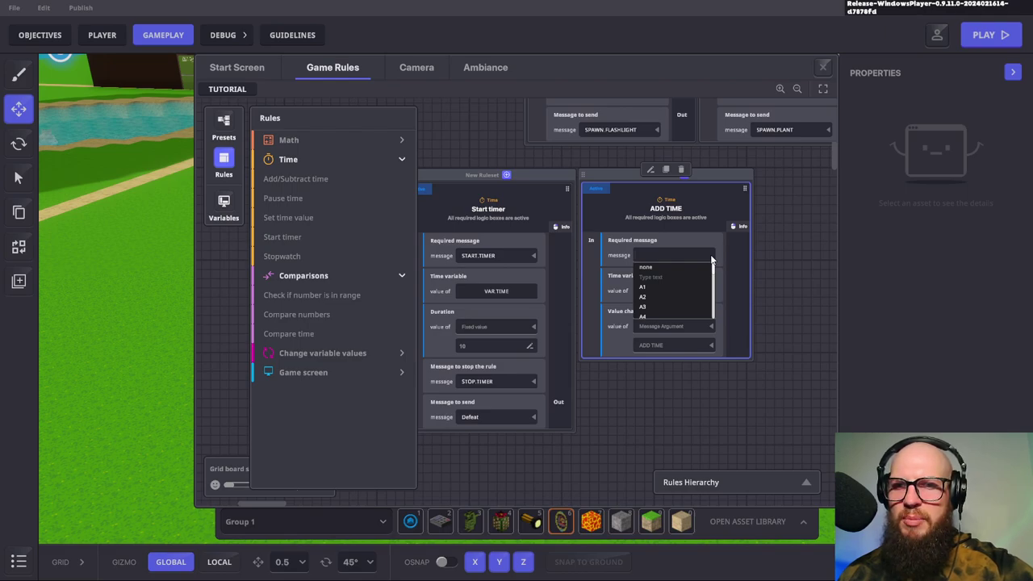
pyautogui.write('DSGADFGAD')
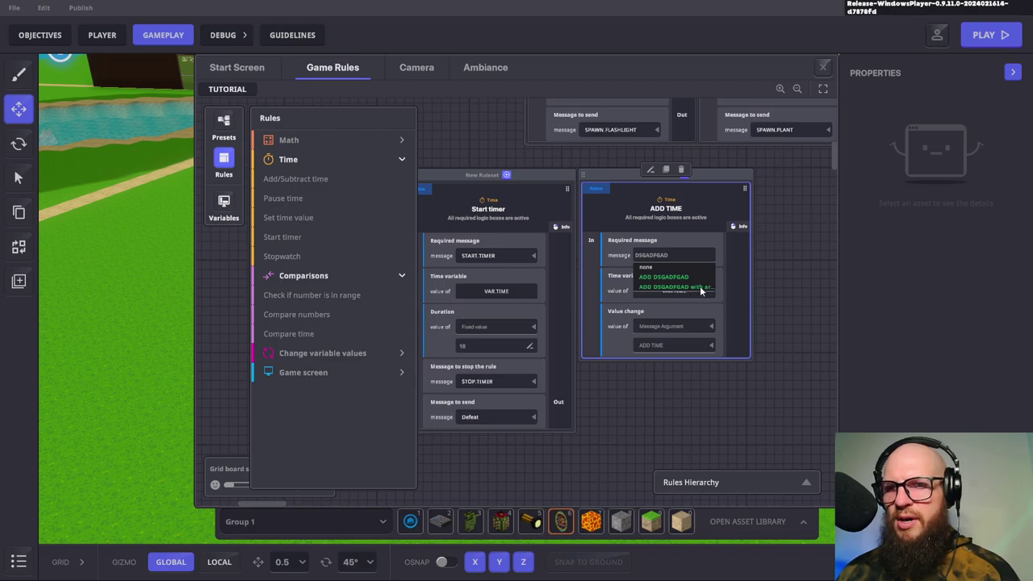
pyautogui.click(707, 287)
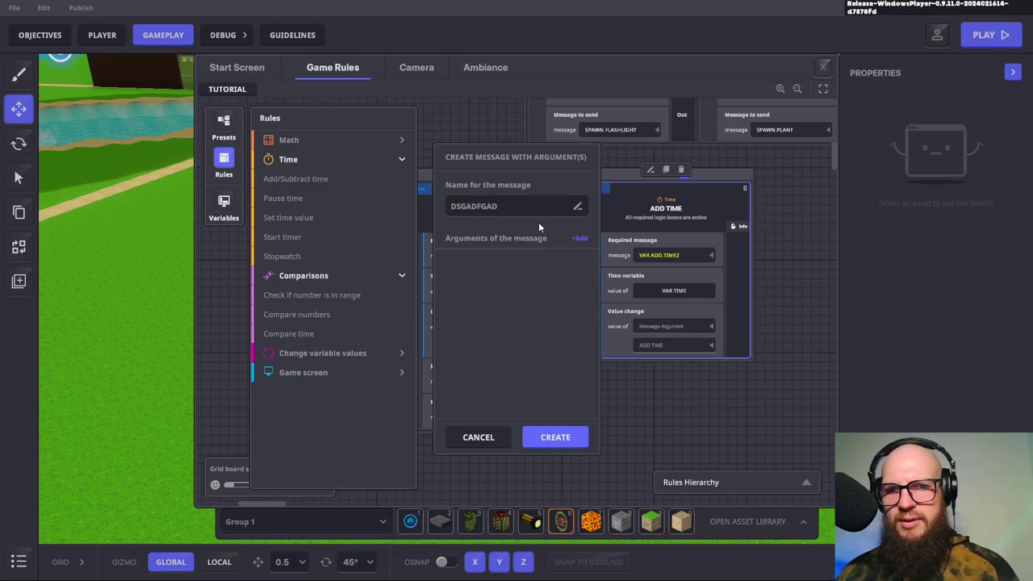
pyautogui.click(580, 239)
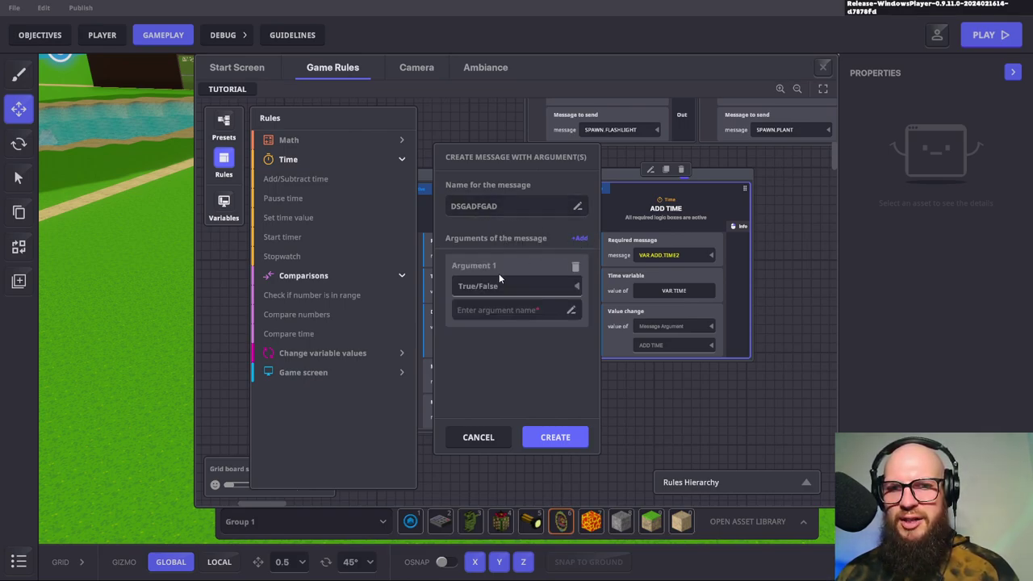
pyautogui.click(575, 288)
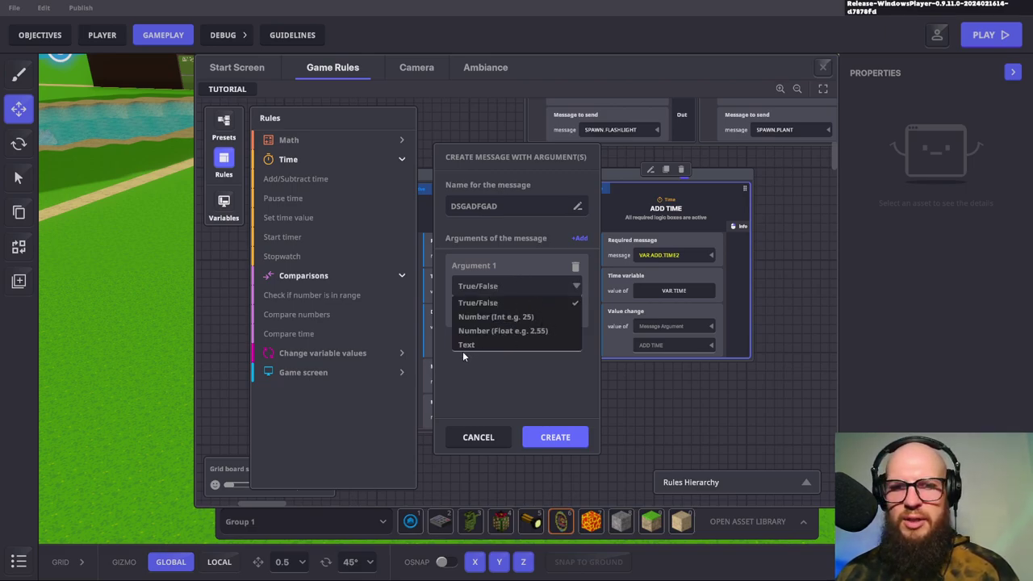
pyautogui.click(513, 303)
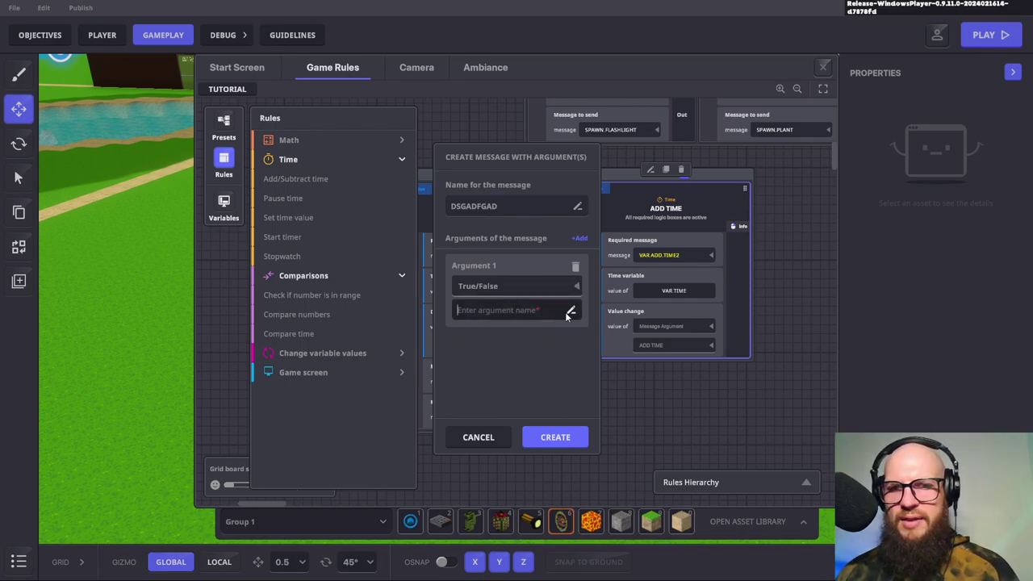
pyautogui.click(476, 438)
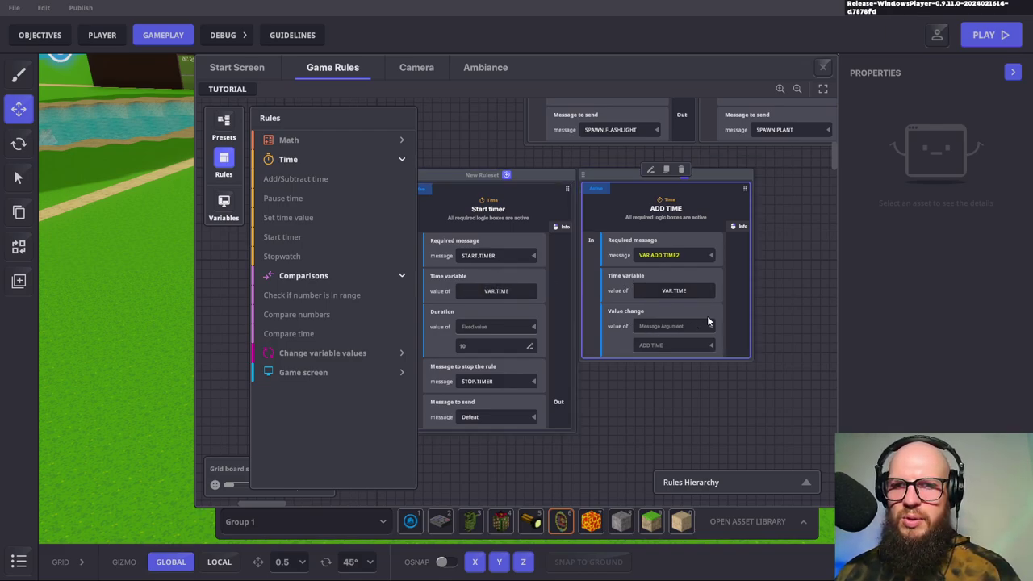
# Close the game rules and open the Aztec Medallion's logic to examine its Collectable component's collect message and ADD TIME argument
pyautogui.scroll(-1, 723, 304)
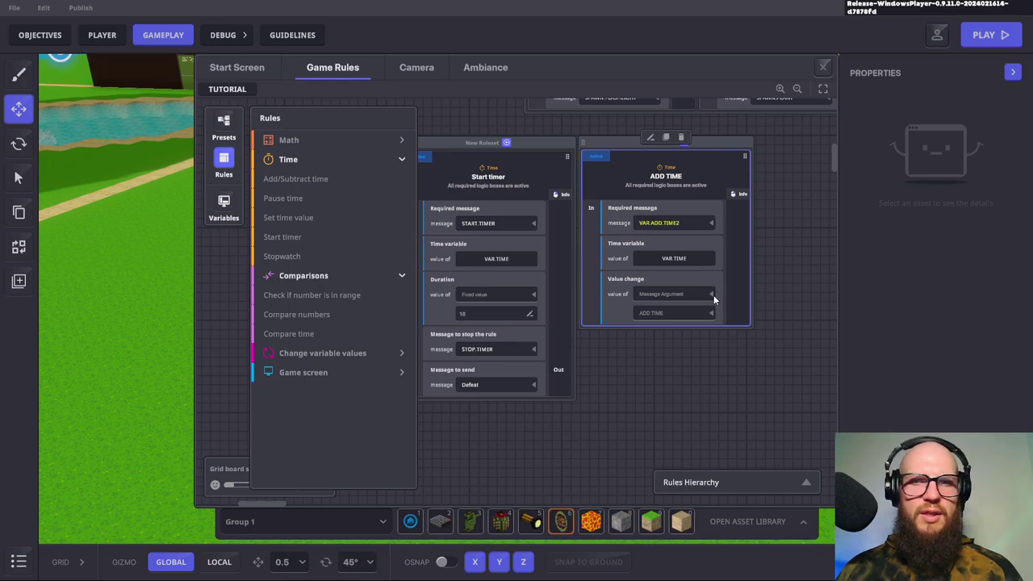
pyautogui.click(825, 67)
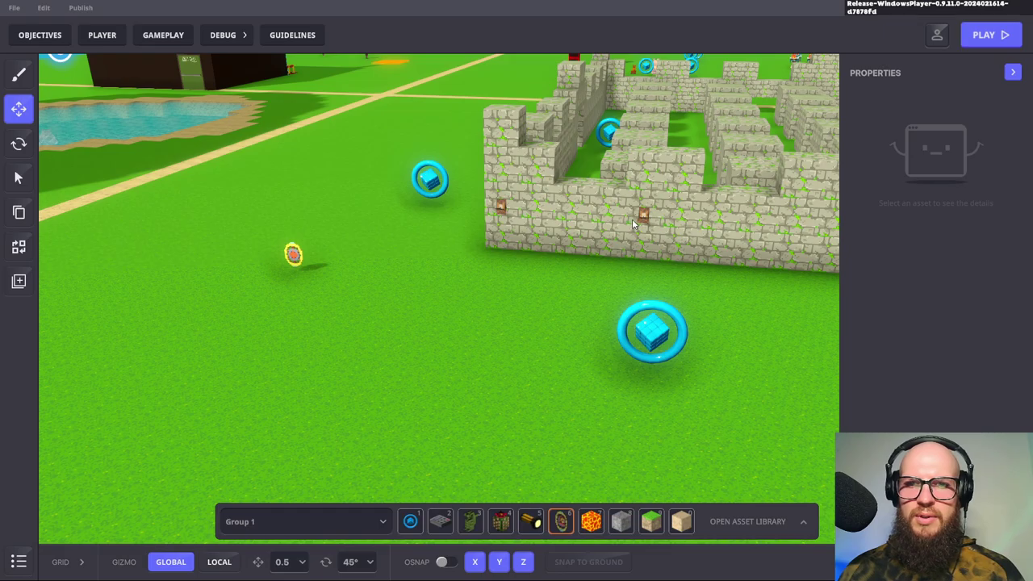
pyautogui.click(294, 255)
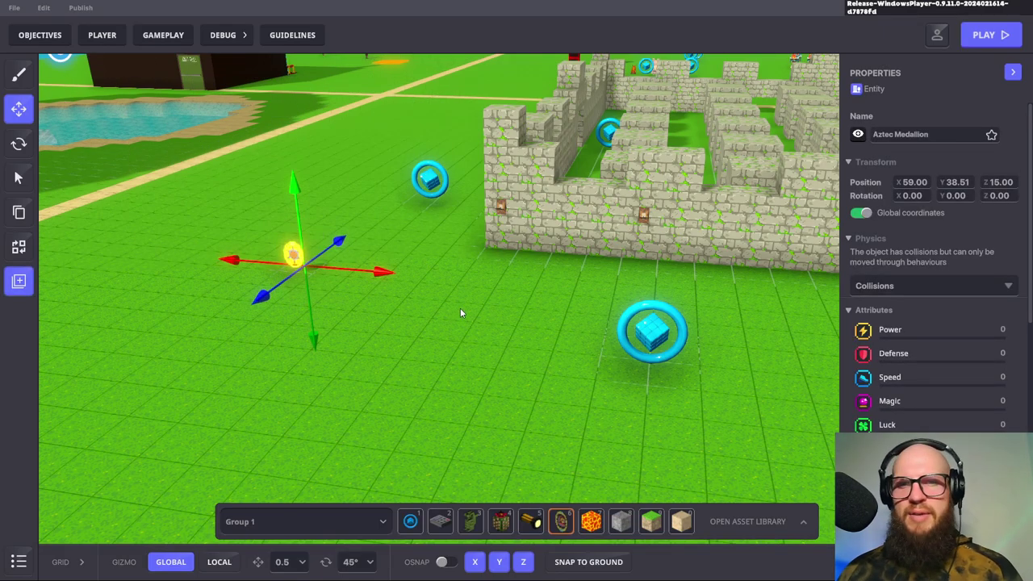
pyautogui.scroll(-3, 909, 323)
pyautogui.scroll(-3, 909, 317)
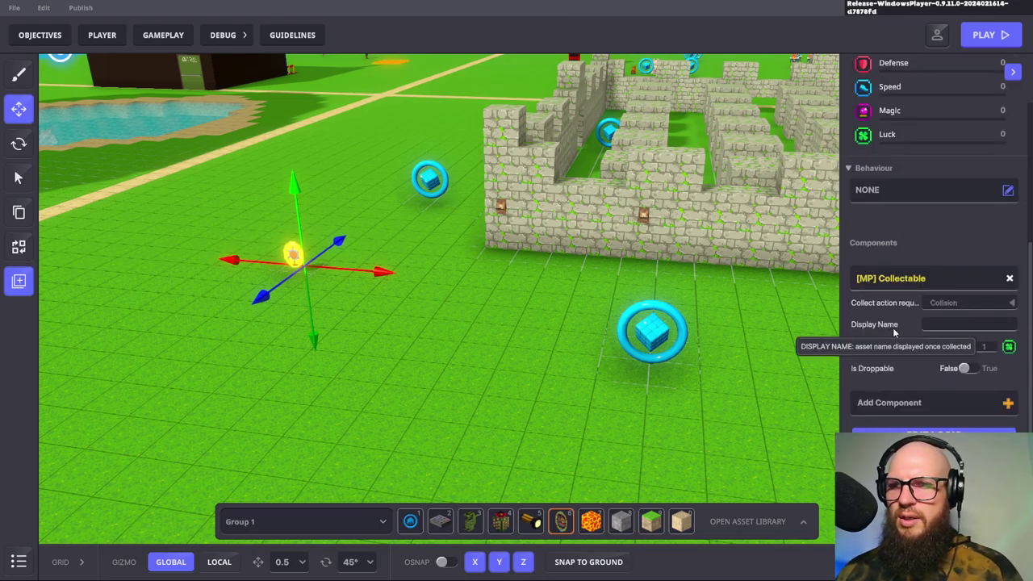
pyautogui.scroll(-1, 894, 332)
pyautogui.click(937, 387)
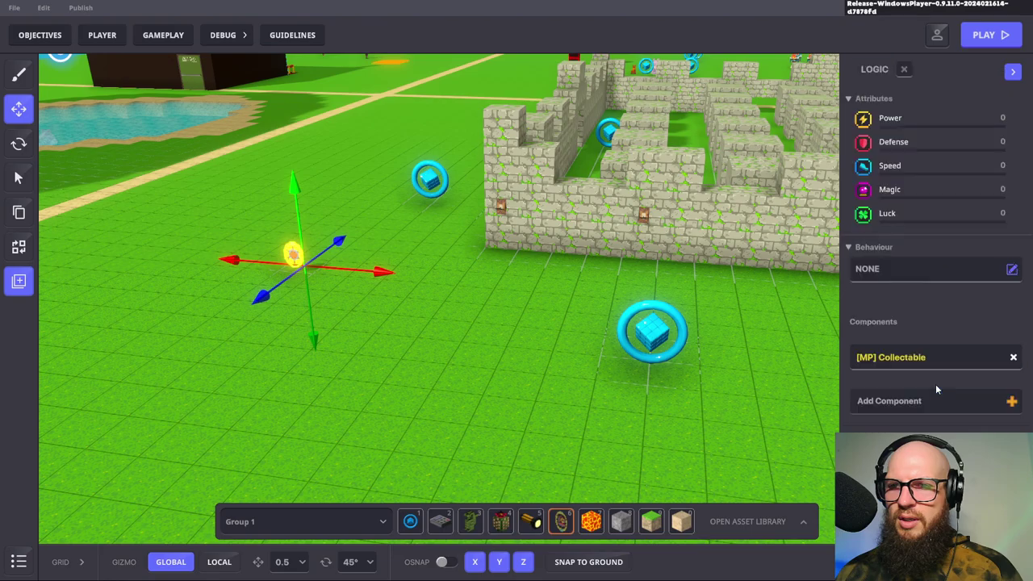
pyautogui.scroll(-2, 931, 284)
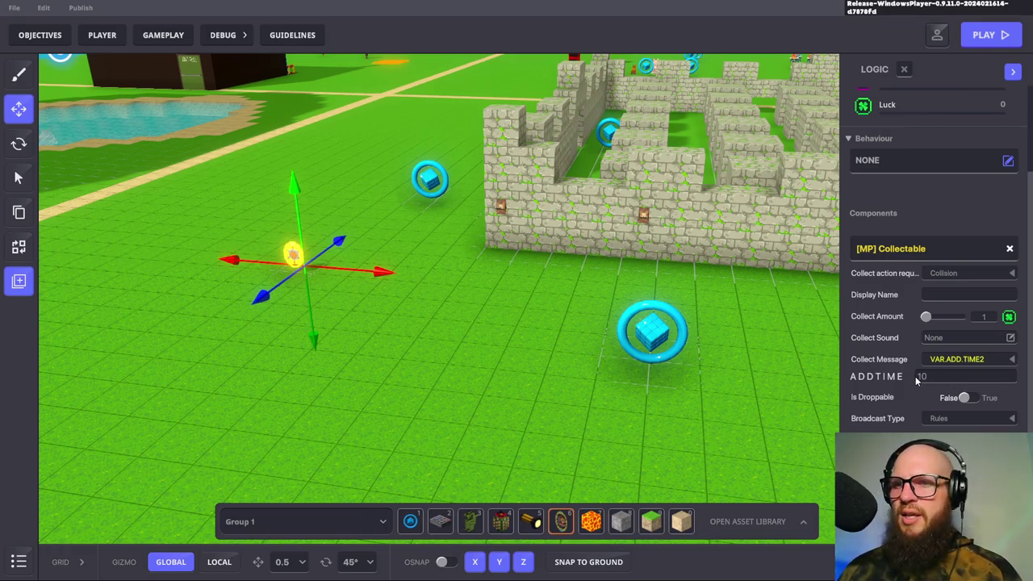
# Set the ADDTIME value of the coin's Collectable component to -5
pyautogui.click(923, 379)
pyautogui.write('1')
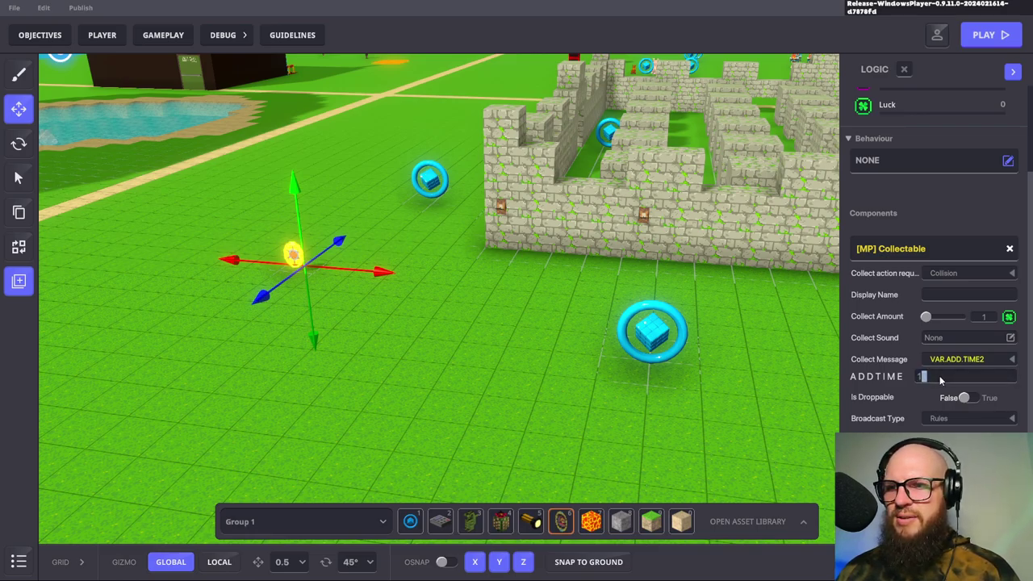
pyautogui.press('BackSpace')
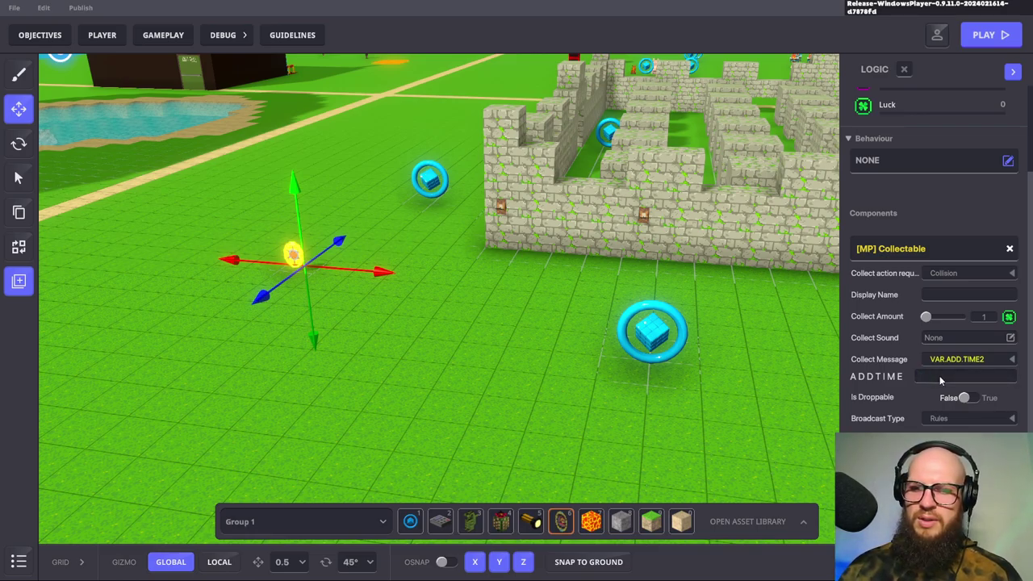
pyautogui.write('-5')
pyautogui.press('Return')
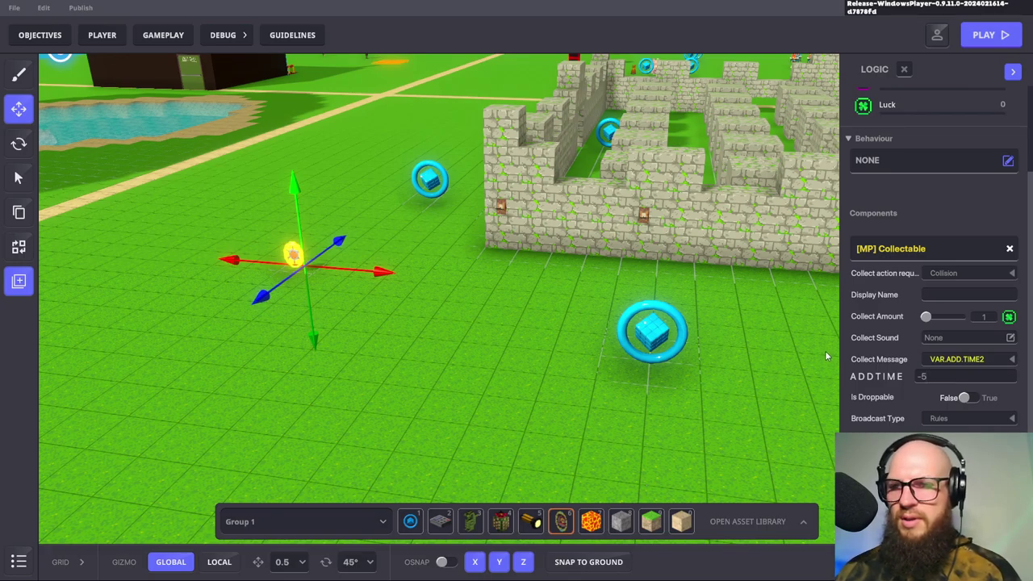
# Set the coin's ADDTIME value to 10 and deselect the coin
pyautogui.click(952, 378)
pyautogui.press('BackSpace')
pyautogui.press('BackSpace')
pyautogui.write('1')
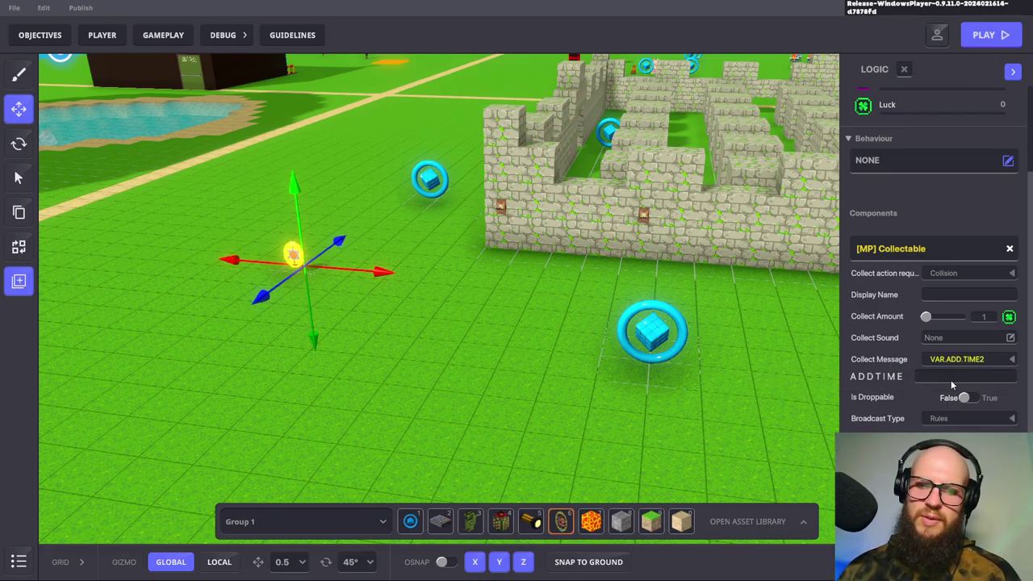
pyautogui.write('0')
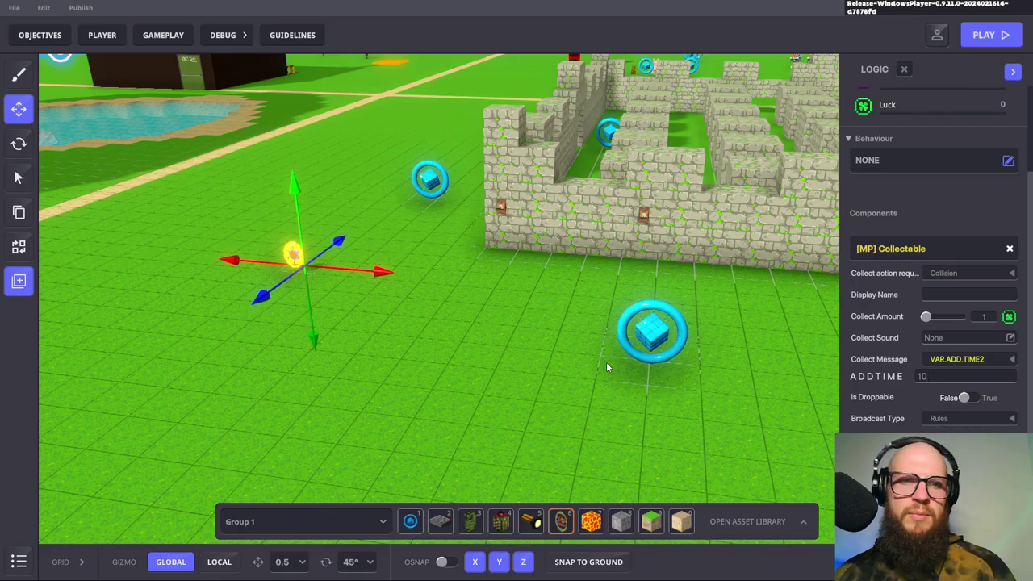
pyautogui.click(748, 384)
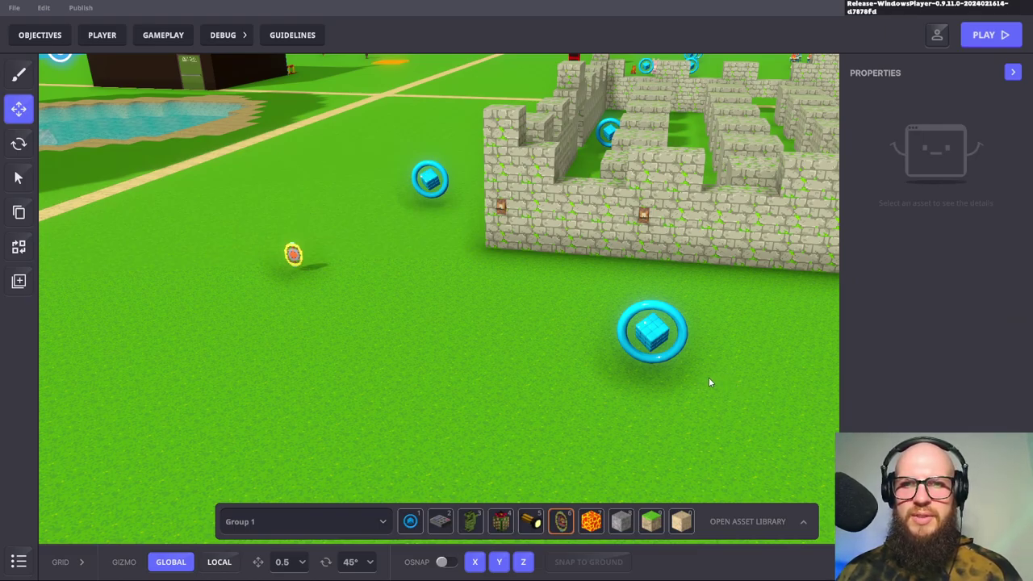
# Inspect the Defeat component settings of the logic asset on the grass in front of the stone maze
pyautogui.click(36, 36)
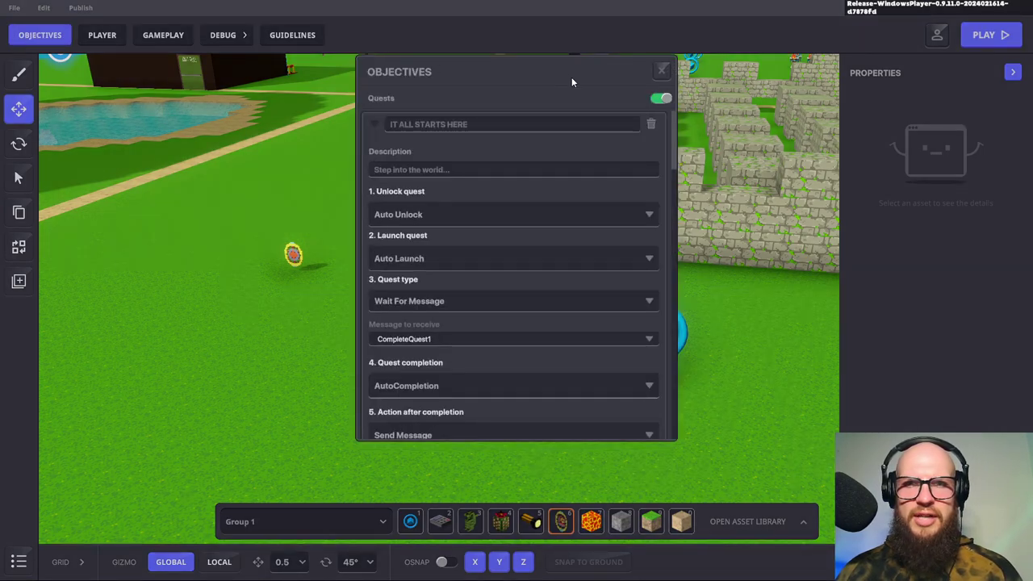
pyautogui.click(662, 70)
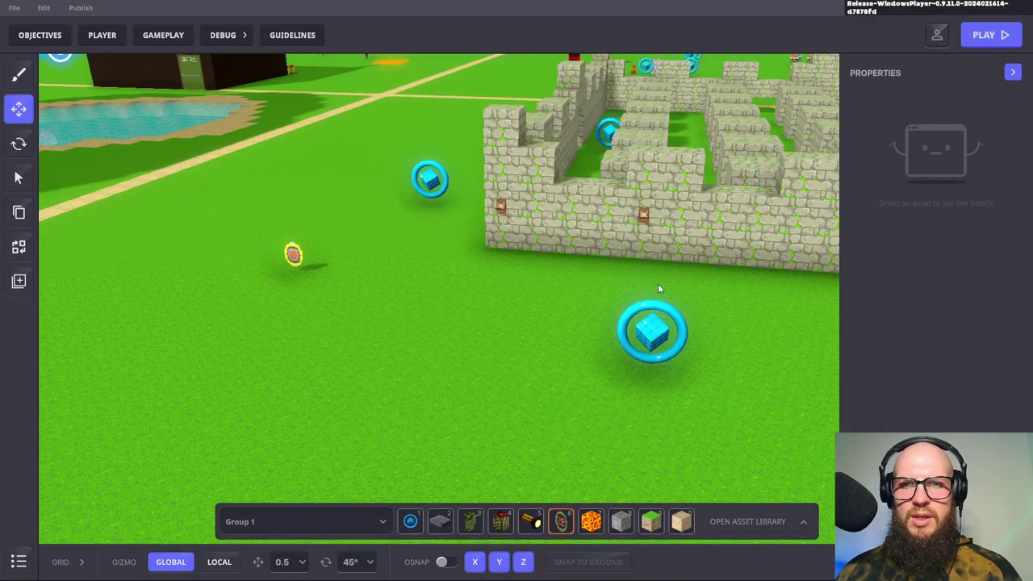
pyautogui.click(656, 335)
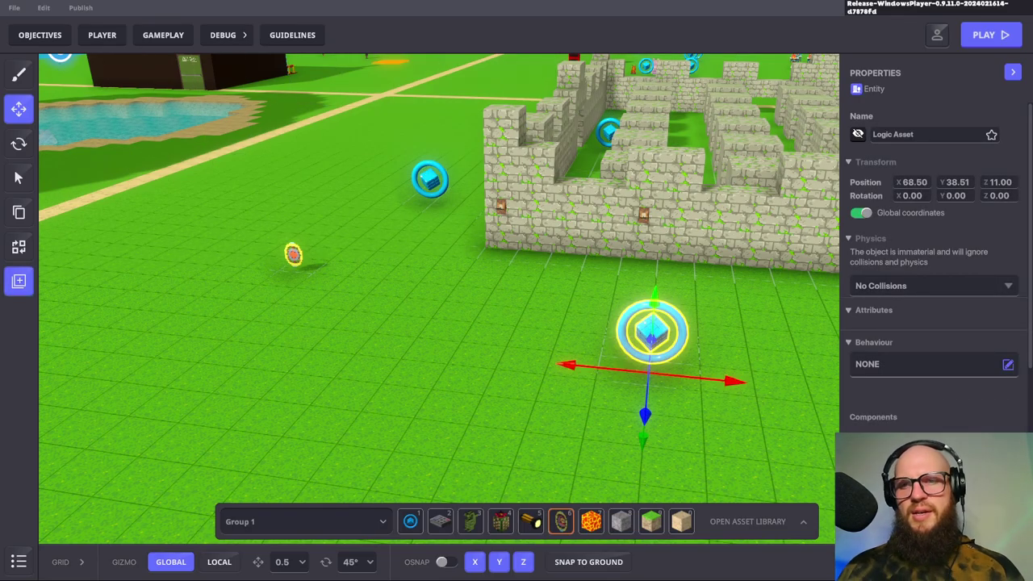
pyautogui.scroll(-1, 920, 412)
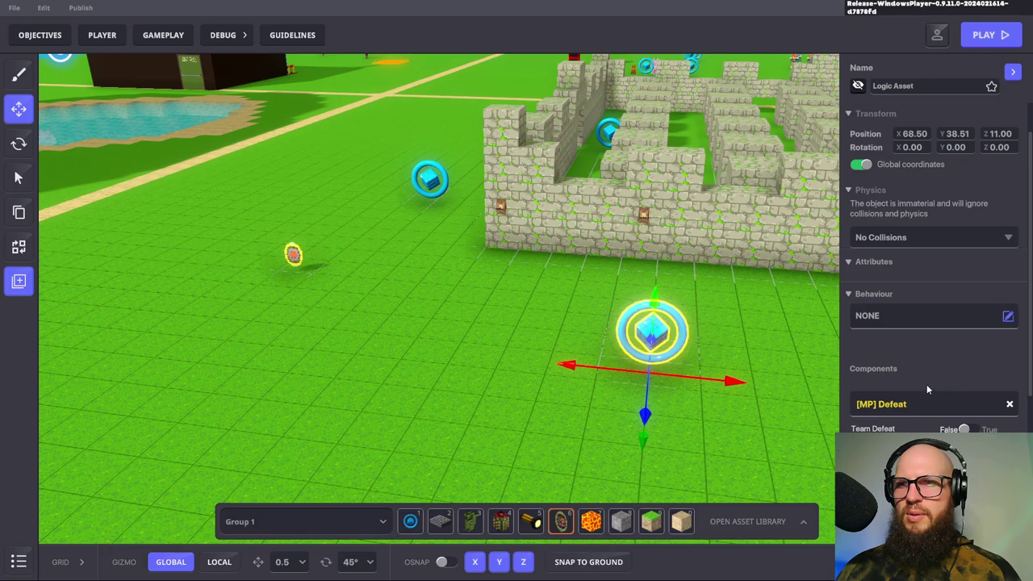
pyautogui.scroll(-3, 951, 365)
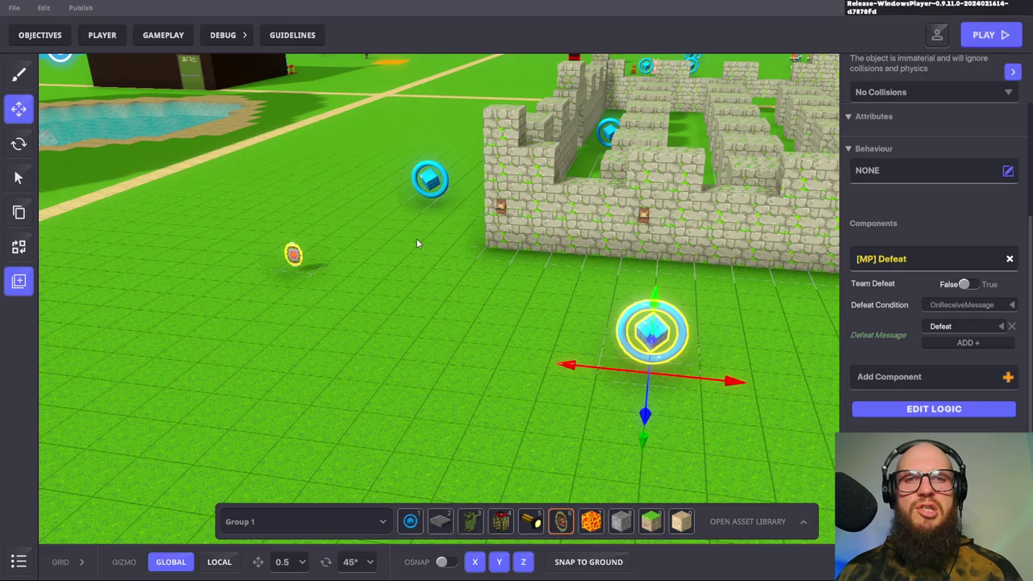
# Open the quest objectives and collapse the four quests that precede YUR GONNA DIE
pyautogui.click(39, 35)
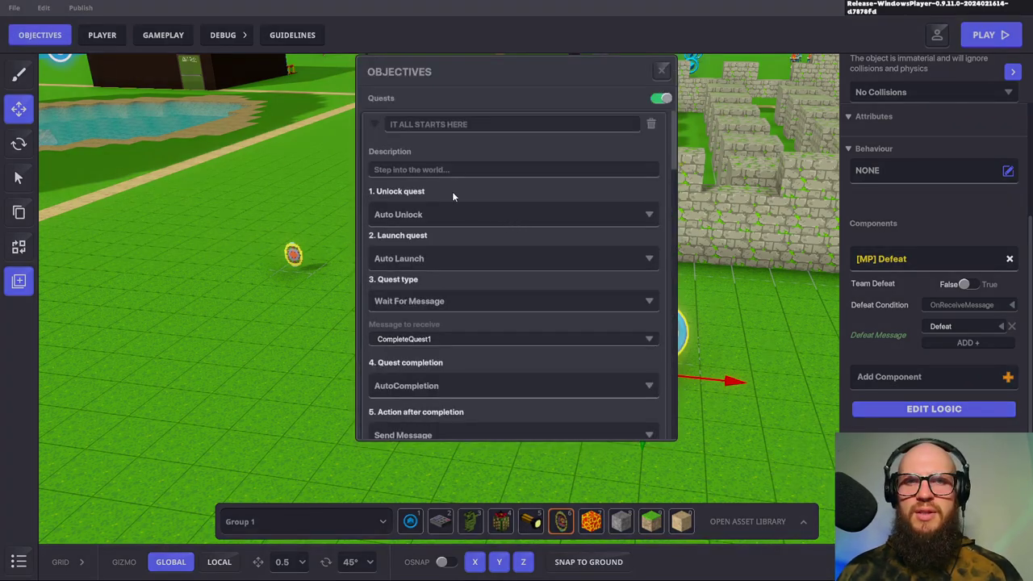
pyautogui.click(373, 125)
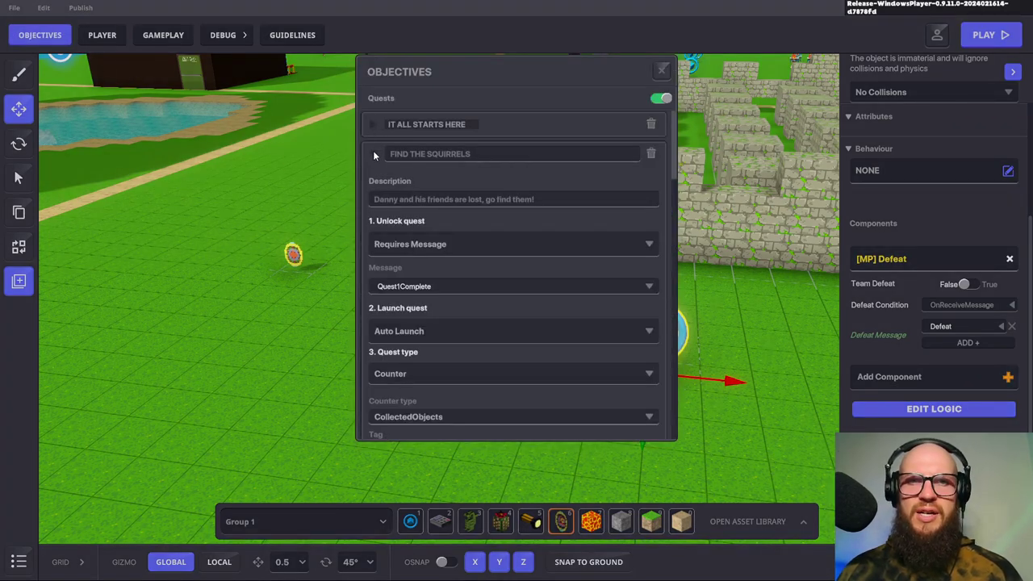
pyautogui.click(373, 154)
pyautogui.click(374, 183)
pyautogui.click(373, 213)
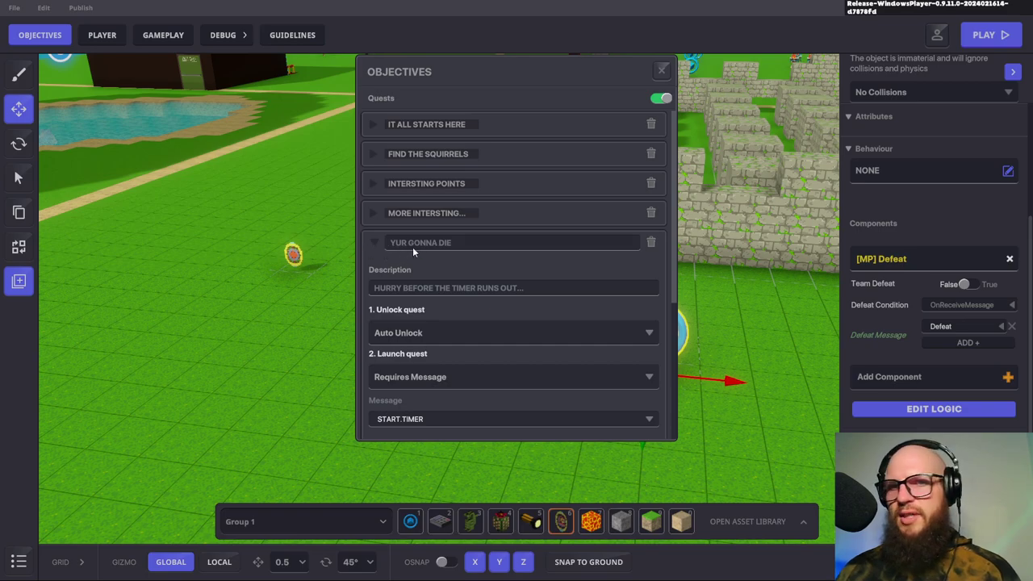
pyautogui.scroll(-3, 622, 250)
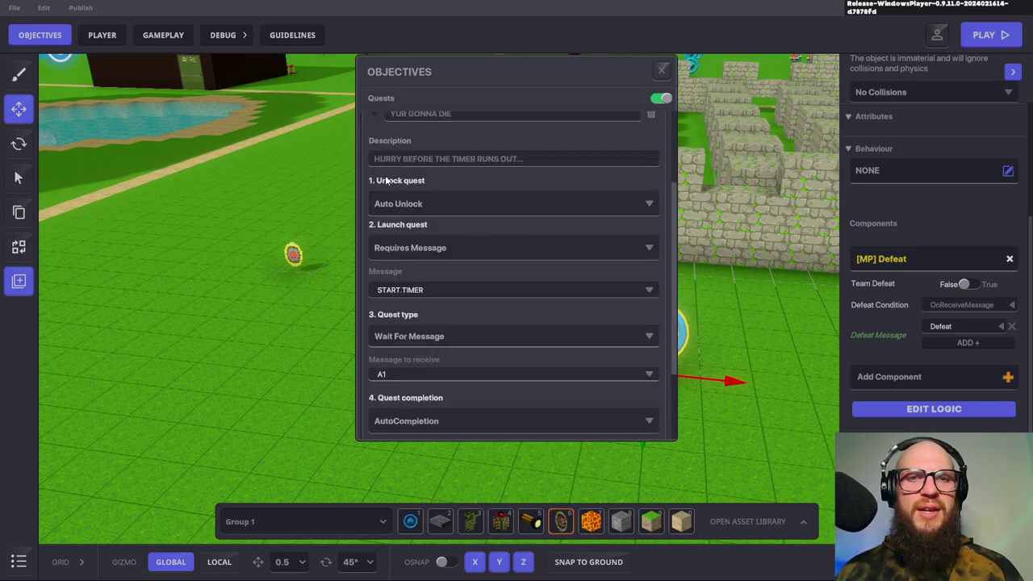
# Replace the YUR GONNA DIE quest's description with "LAST AS LONG AS YOU CAN..."
pyautogui.tripleClick(523, 156)
pyautogui.click(449, 155)
pyautogui.doubleClick(508, 155)
pyautogui.click(550, 155)
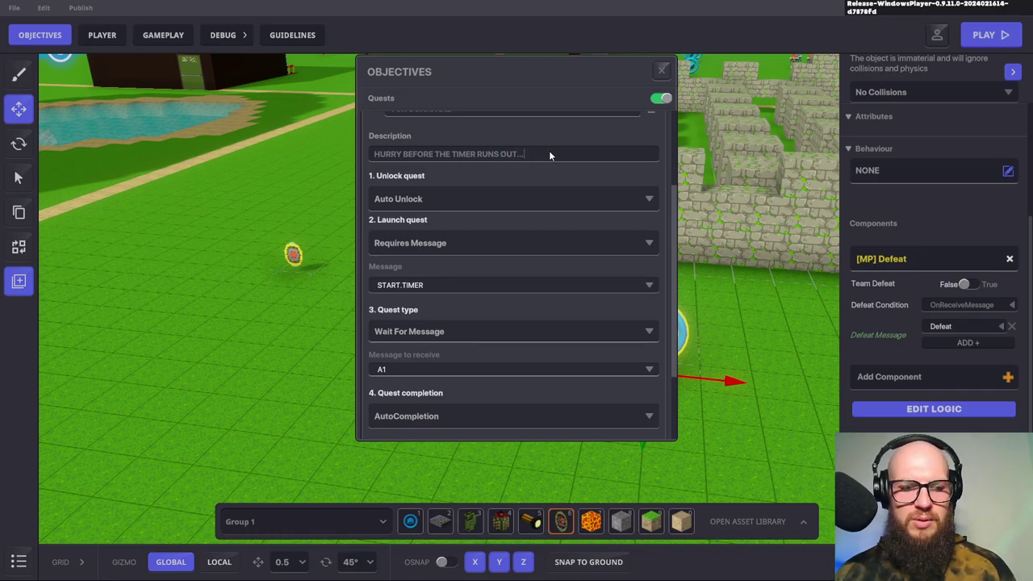
pyautogui.tripleClick(549, 153)
pyautogui.write('L')
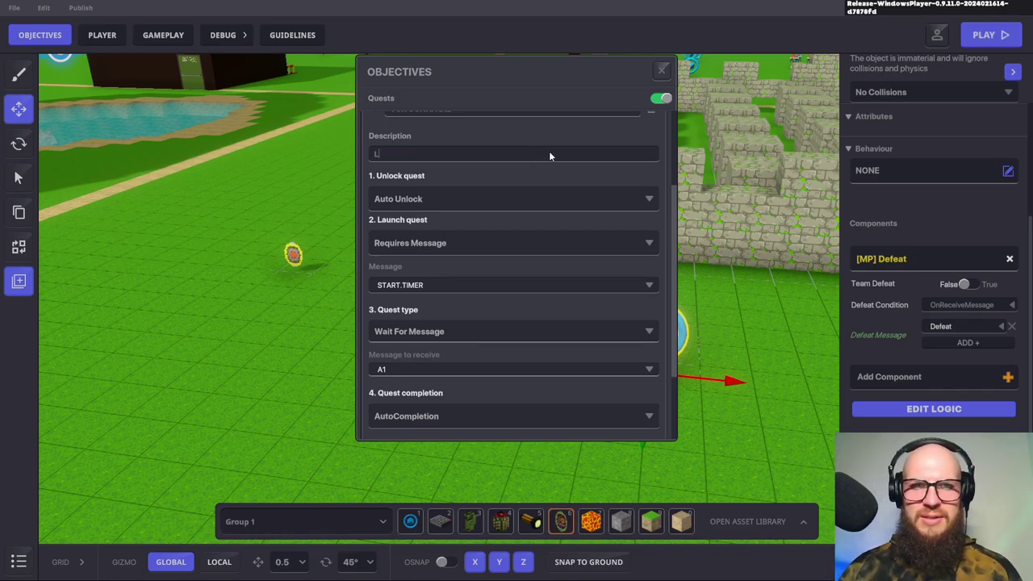
pyautogui.write('AST AS LONG')
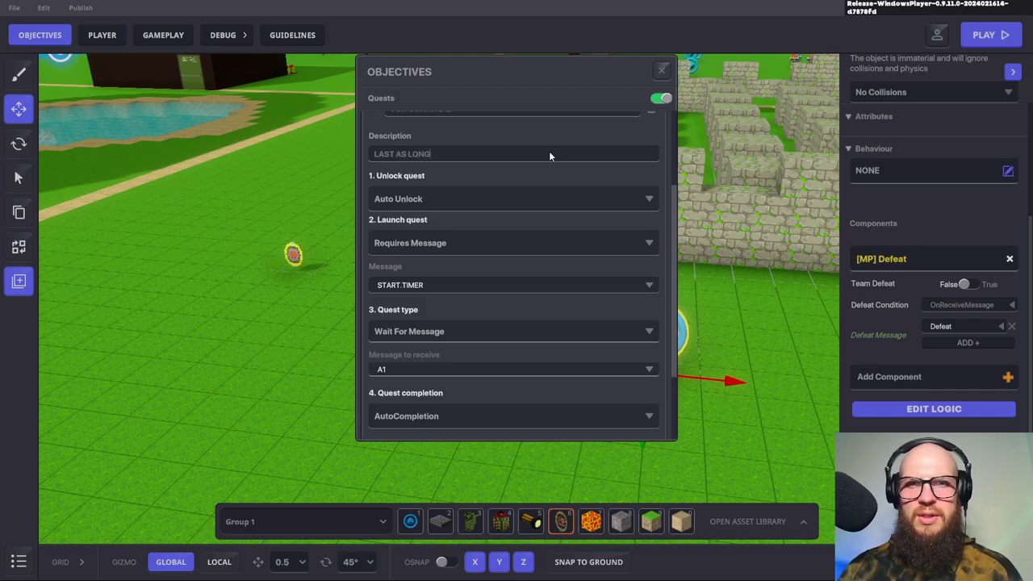
pyautogui.write(' AS YOU CAN...')
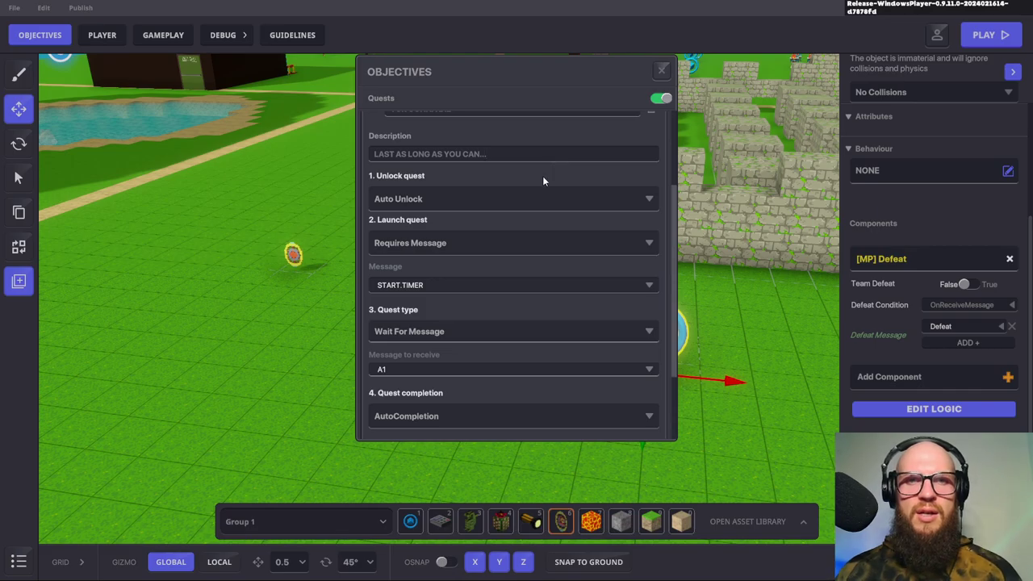
# Review the YUR GONNA DIE quest's unlock, launch and completion settings and its available quest types, then close the objectives
pyautogui.scroll(-1, 592, 216)
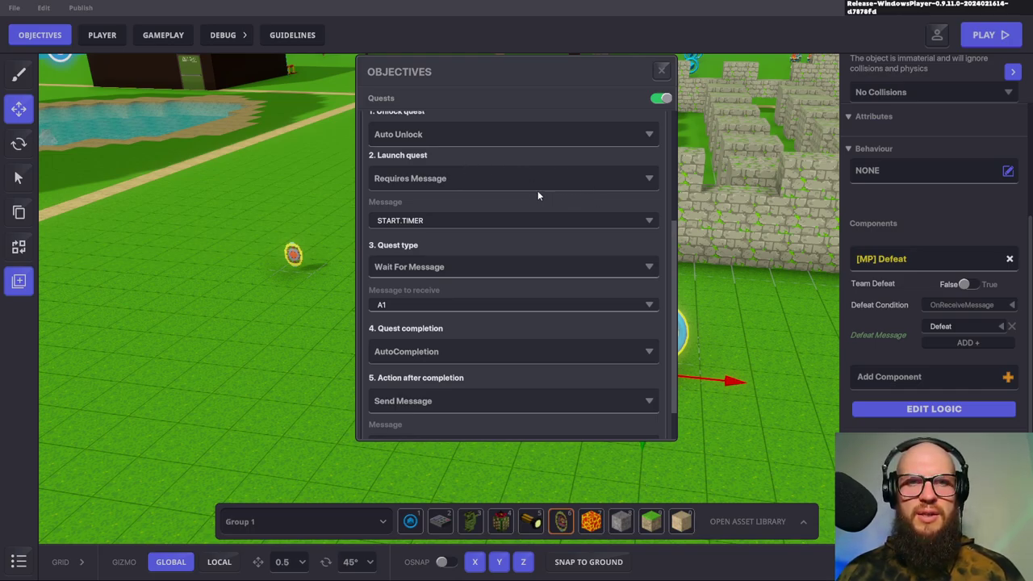
pyautogui.scroll(1, 484, 194)
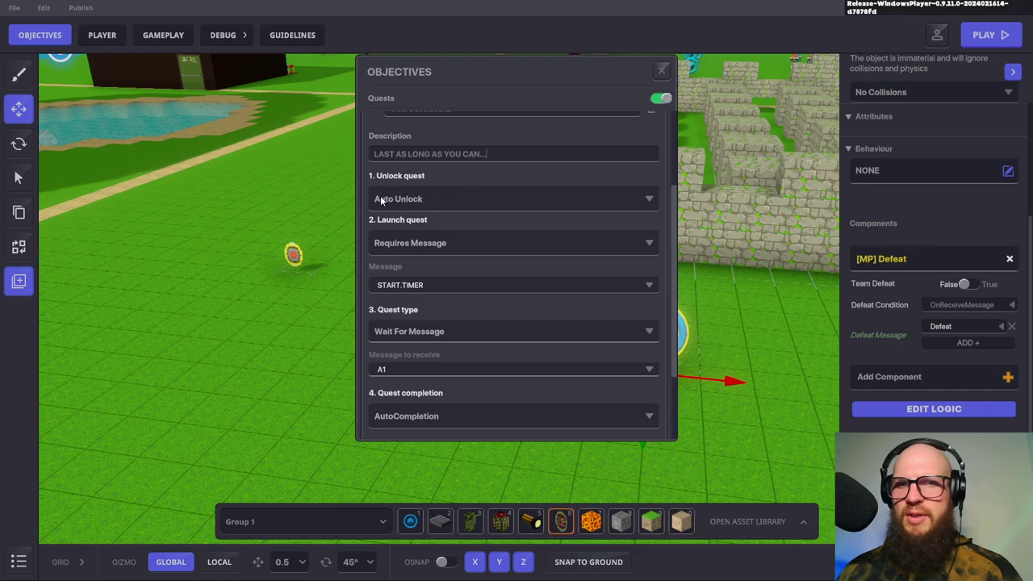
pyautogui.scroll(-1, 441, 214)
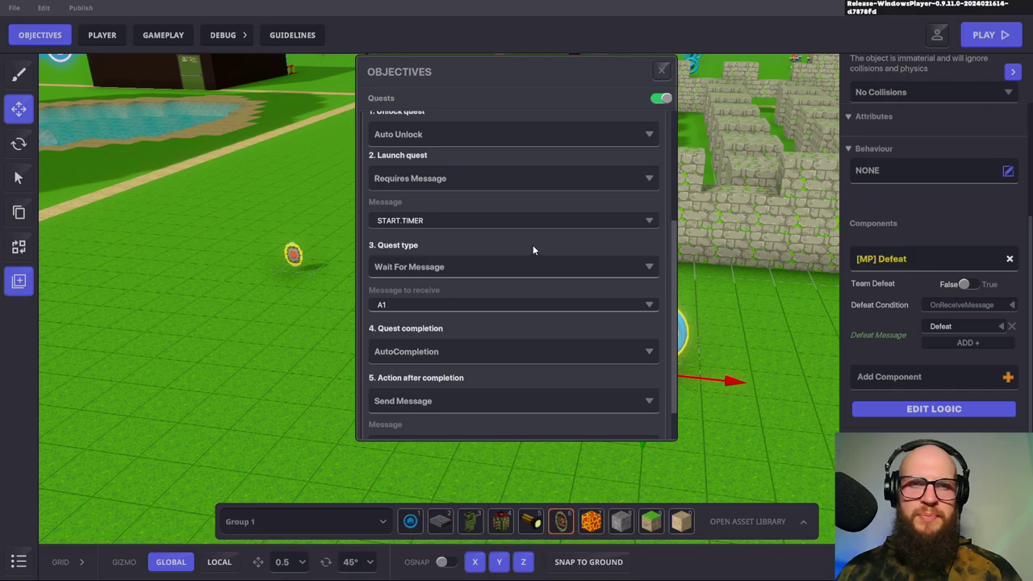
pyautogui.scroll(-1, 497, 253)
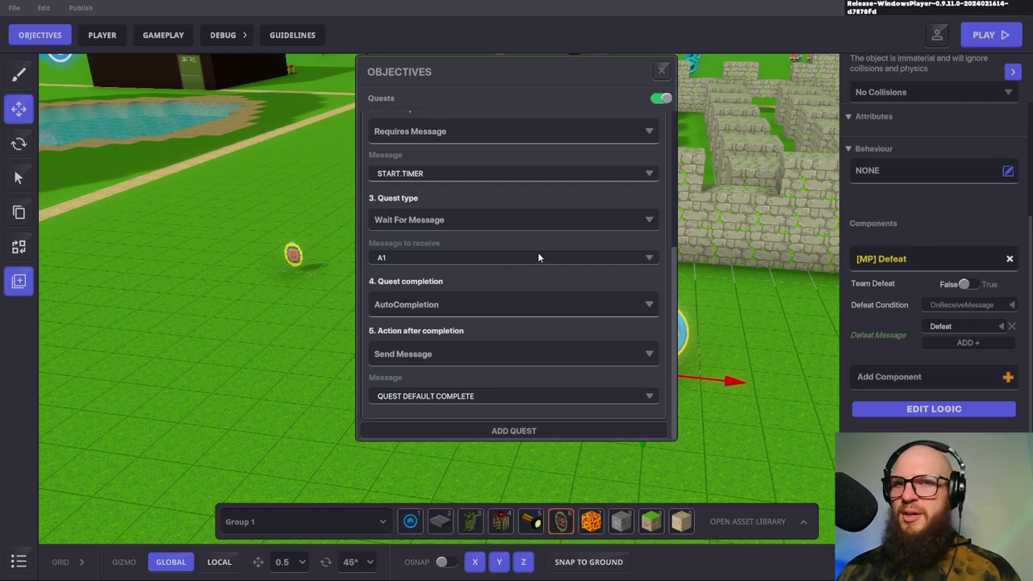
pyautogui.click(651, 219)
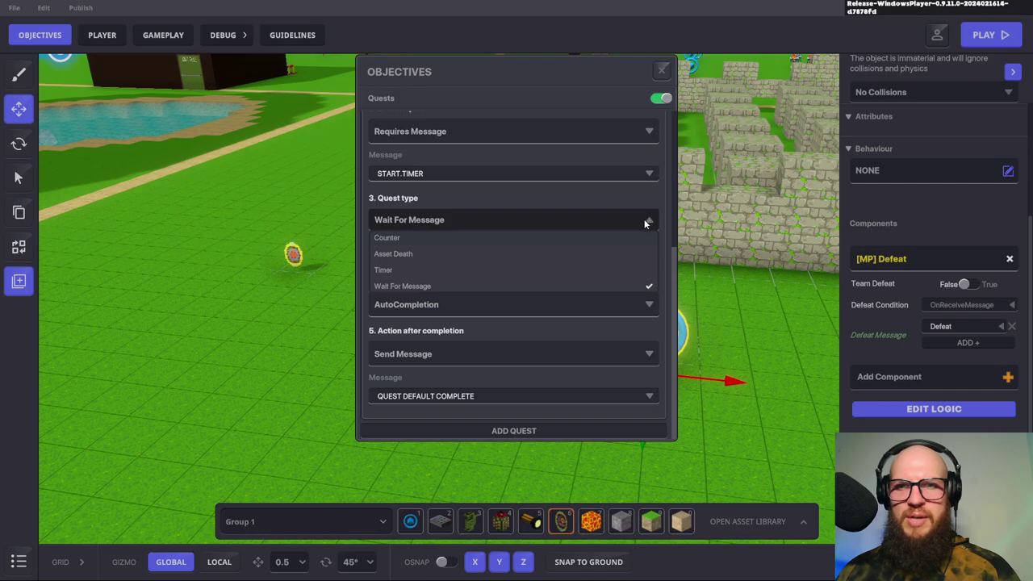
pyautogui.click(645, 221)
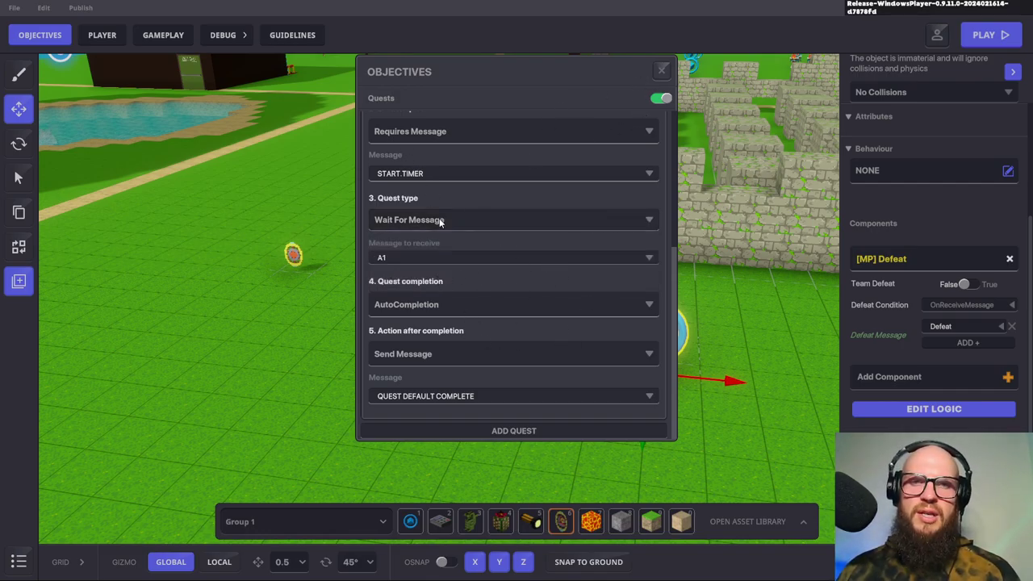
pyautogui.click(662, 72)
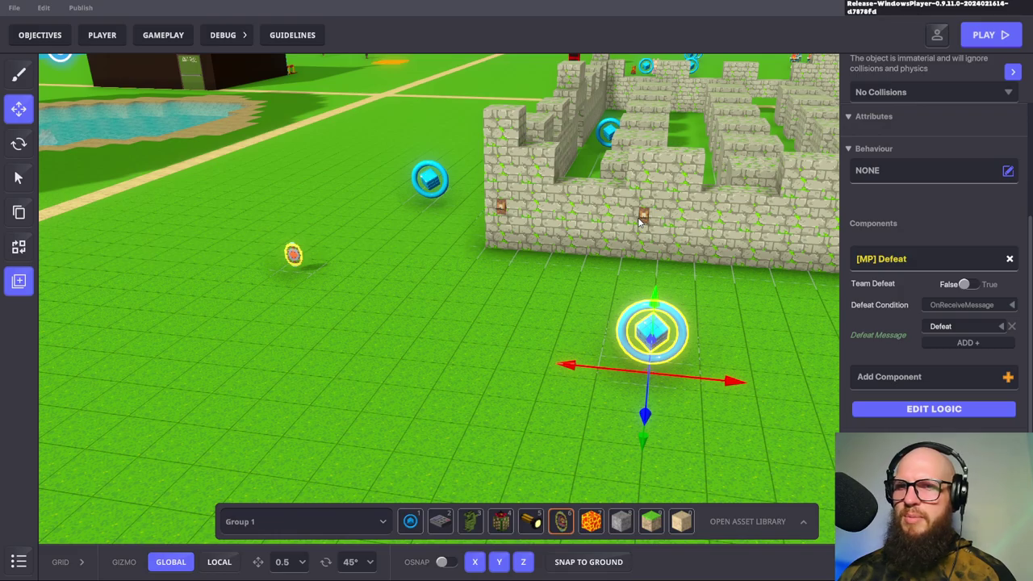
# Reopen the objectives, collapse the earlier quests, and check which message launches the YUR GONNA DIE quest
pyautogui.click(45, 35)
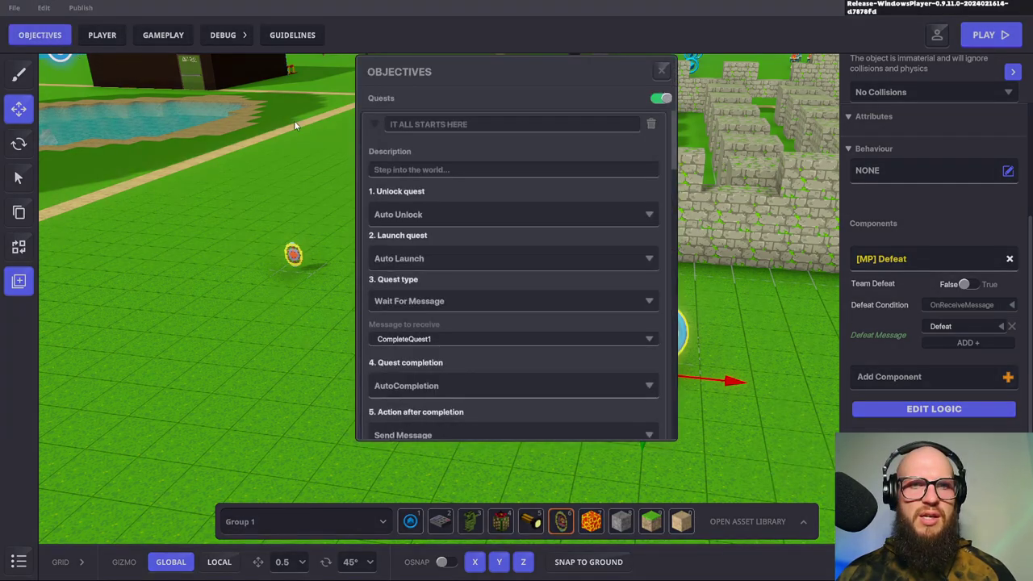
pyautogui.click(373, 128)
pyautogui.click(373, 153)
pyautogui.click(376, 184)
pyautogui.click(377, 211)
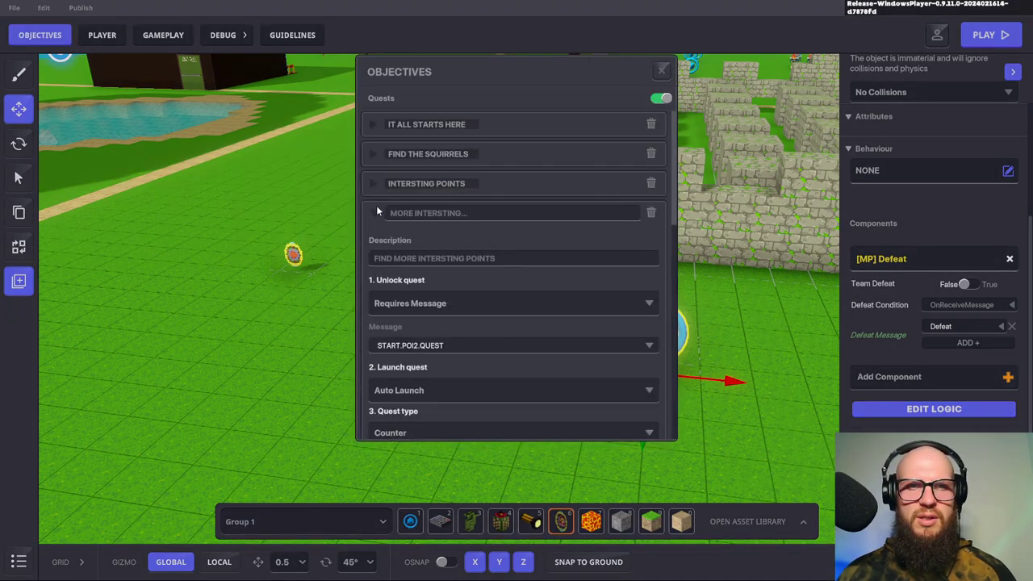
pyautogui.click(377, 211)
pyautogui.click(373, 240)
pyautogui.scroll(-3, 484, 289)
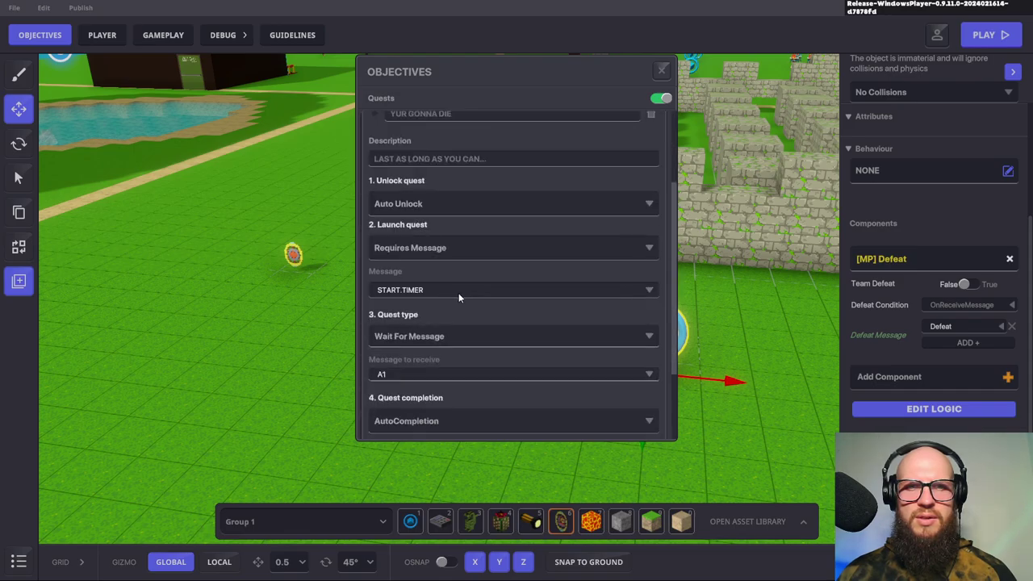
pyautogui.scroll(-2, 459, 298)
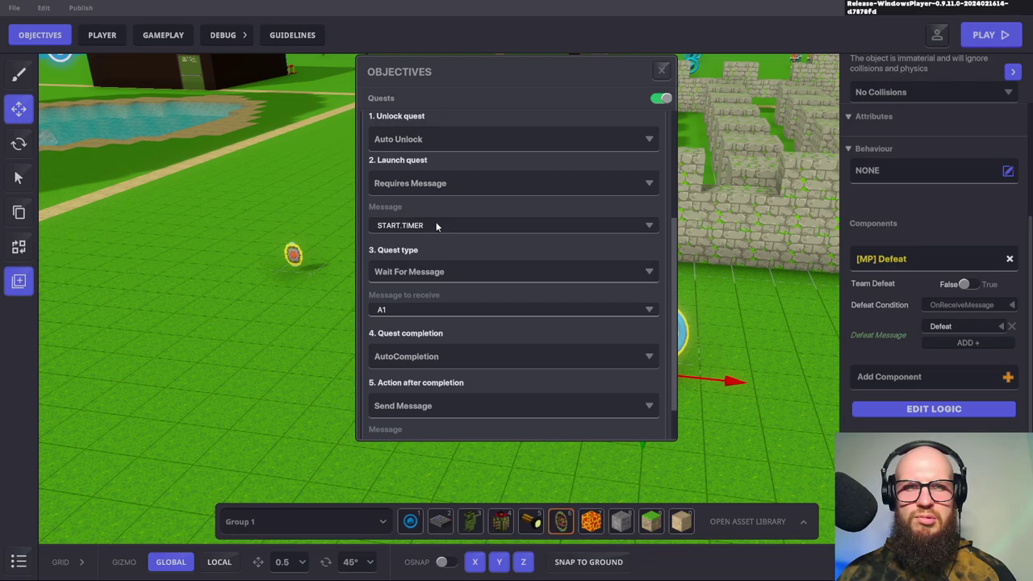
pyautogui.click(662, 70)
# Inspect the Message Broadcaster logic and broadcast type options of the button on the maze's front wall, then deselect it
pyautogui.click(643, 214)
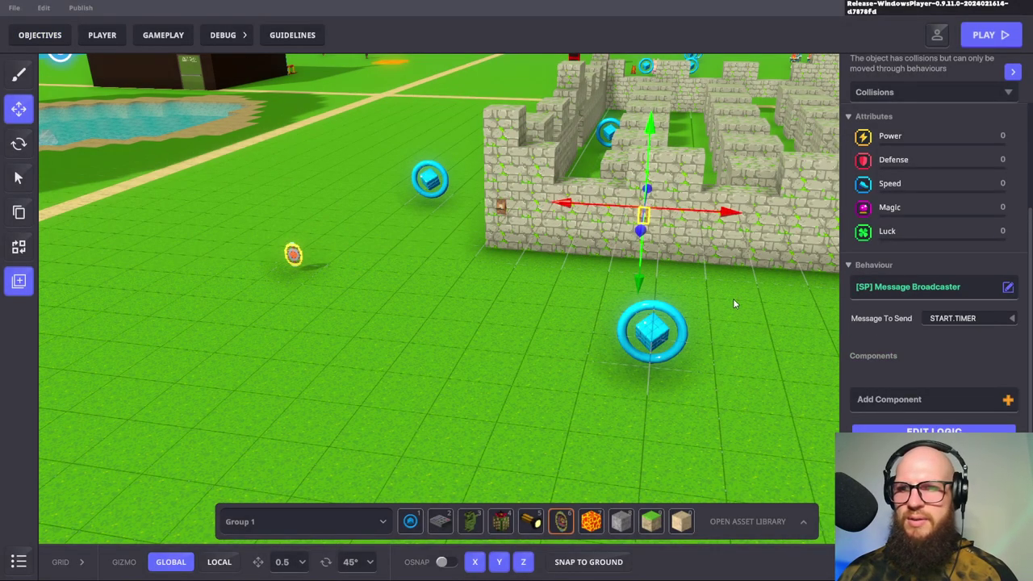
pyautogui.click(946, 430)
pyautogui.scroll(-1, 879, 272)
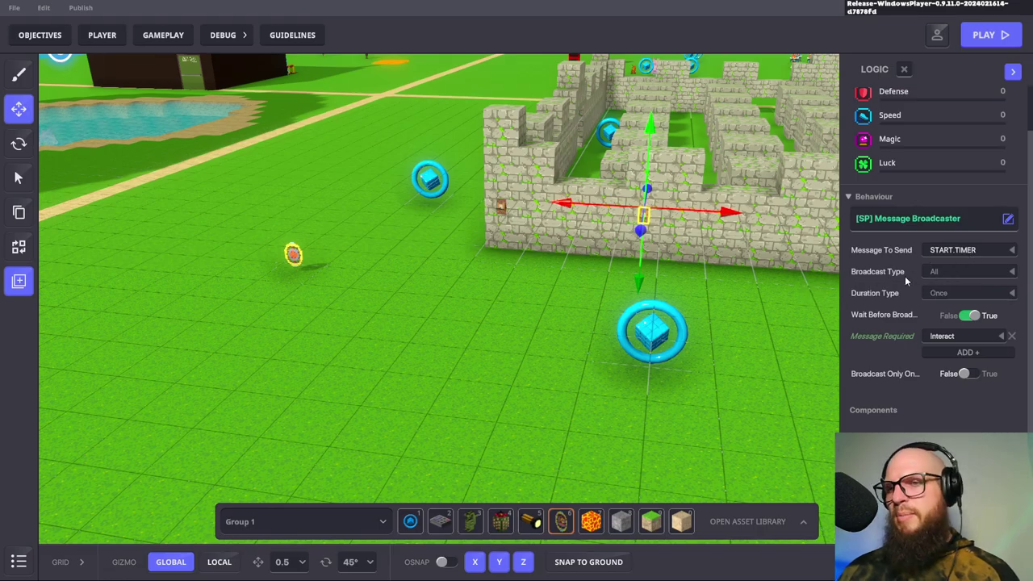
pyautogui.click(1009, 272)
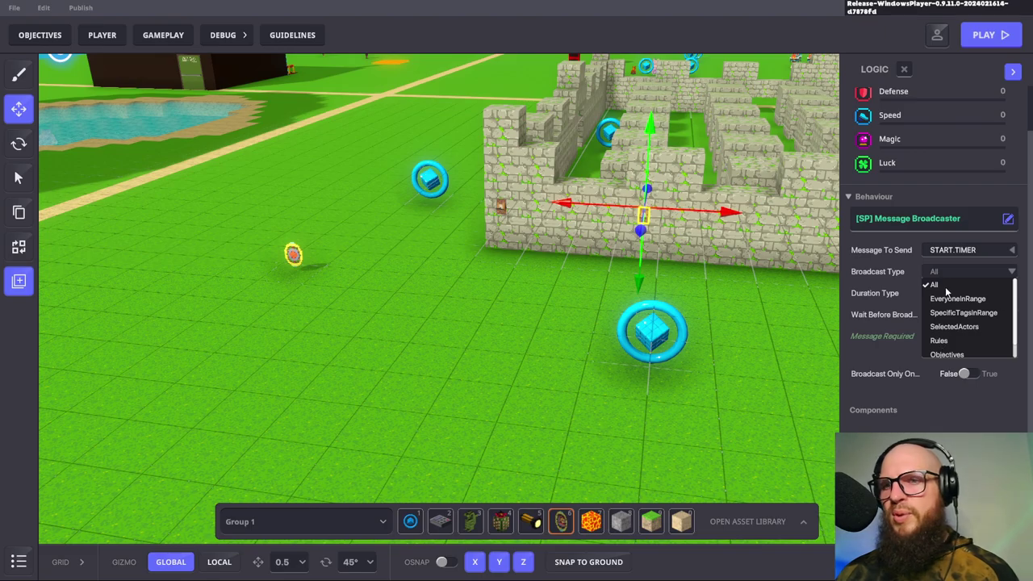
pyautogui.click(1013, 275)
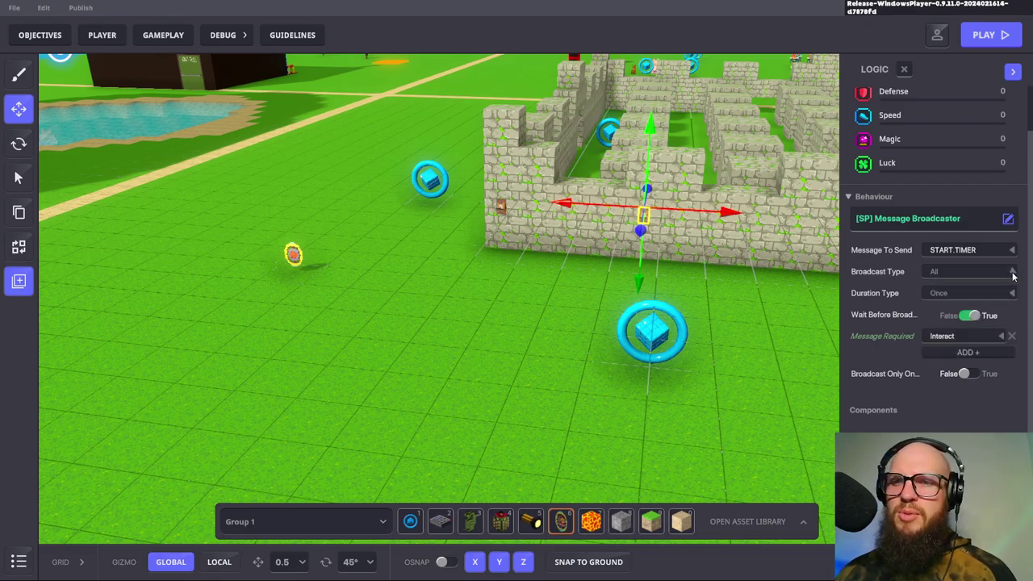
pyautogui.click(440, 312)
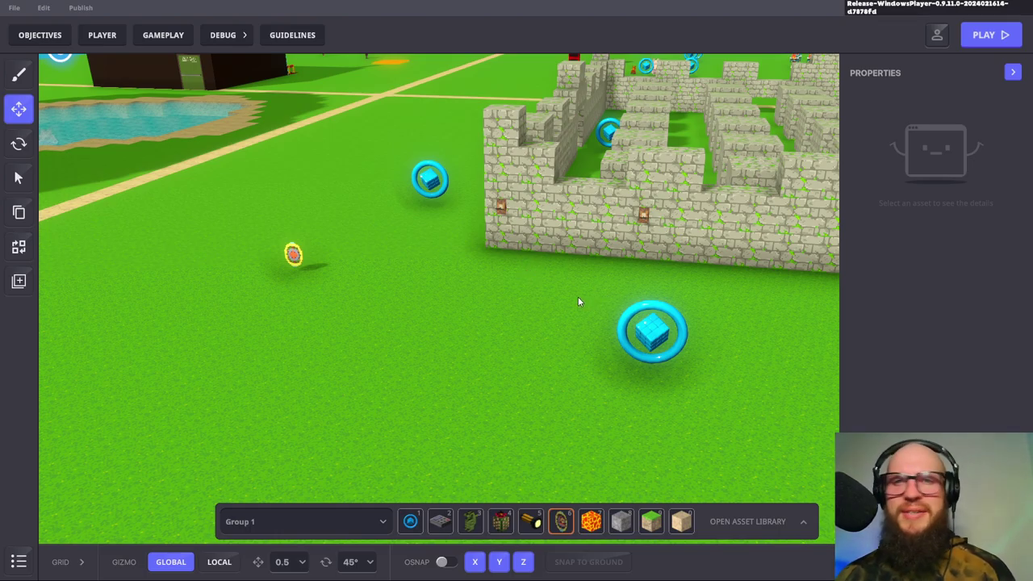
pyautogui.press('d')
pyautogui.press('a')
pyautogui.press('d')
pyautogui.press('d')
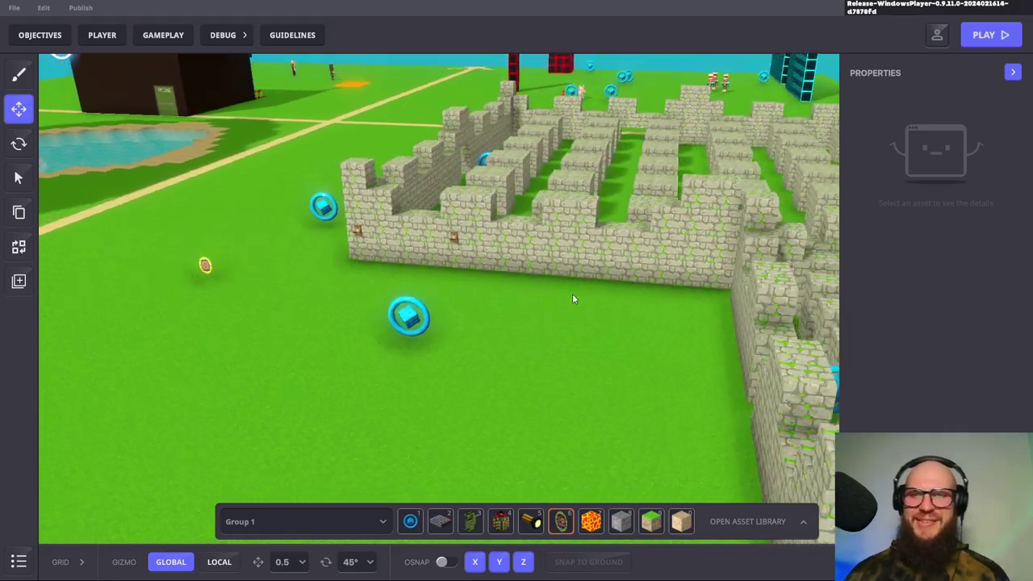
pyautogui.press('a')
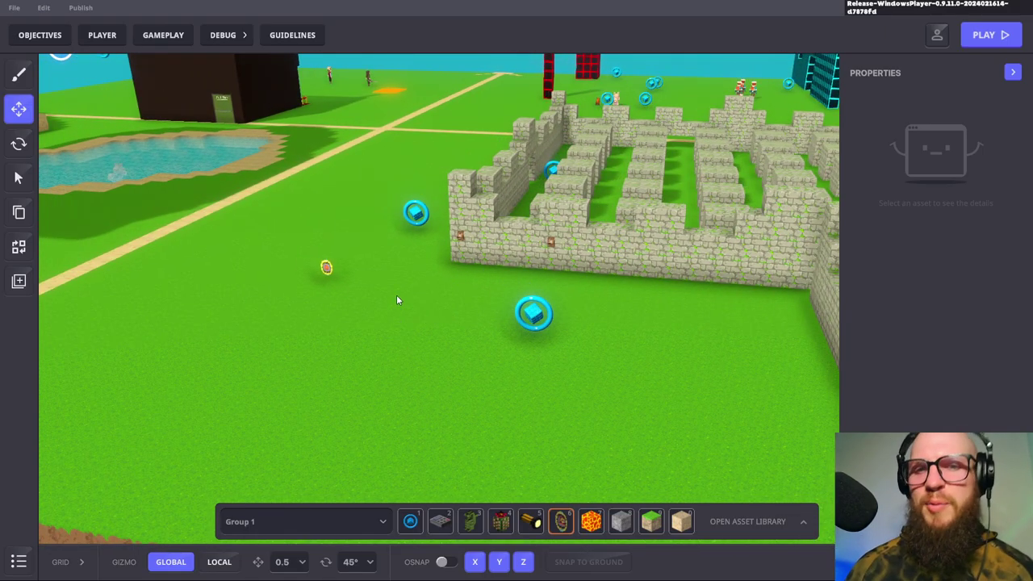
# Select the Aztec Medallion on the grass outside the maze to view its properties, then deselect it
pyautogui.moveTo(392, 302)
pyautogui.mouseDown(button='right')
pyautogui.moveTo(335, 330)
pyautogui.moveTo(401, 333)
pyautogui.moveTo(311, 341)
pyautogui.moveTo(427, 396)
pyautogui.moveTo(473, 348)
pyautogui.moveTo(429, 362)
pyautogui.moveTo(423, 379)
pyautogui.moveTo(455, 411)
pyautogui.moveTo(411, 411)
pyautogui.moveTo(399, 390)
pyautogui.mouseUp(button='right')
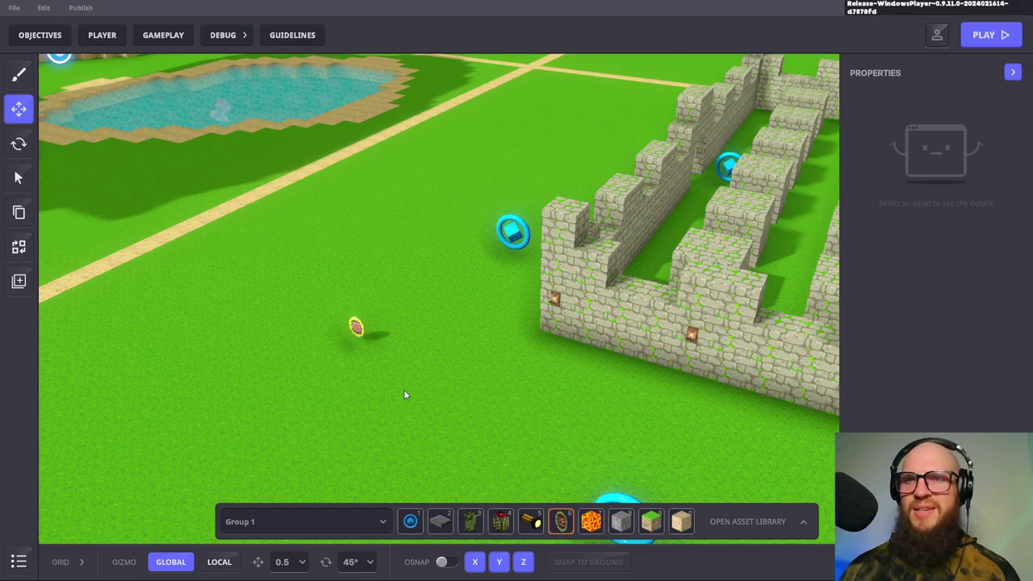
pyautogui.moveTo(404, 394); pyautogui.dragTo(429, 380, button='right')
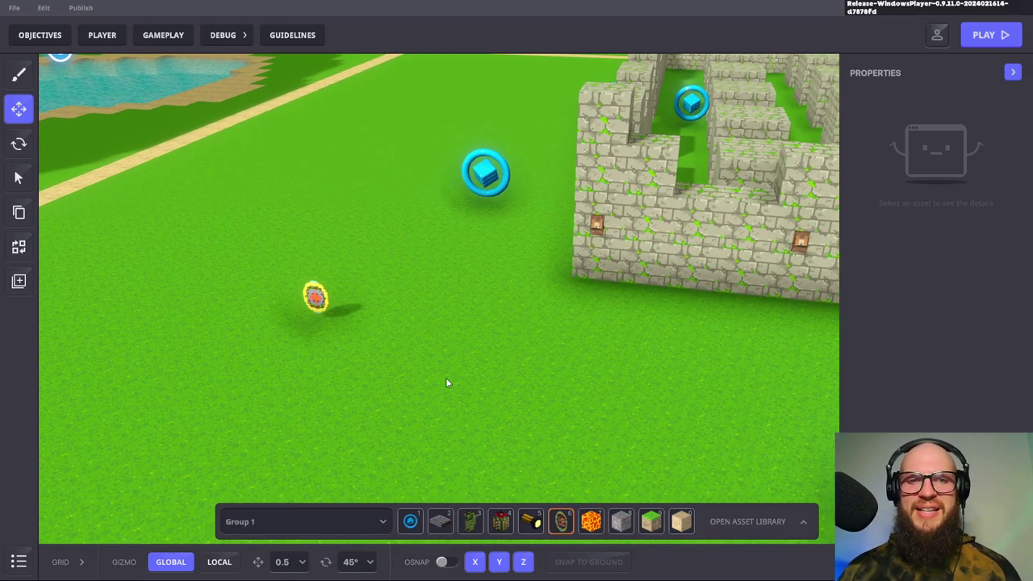
pyautogui.click(316, 299)
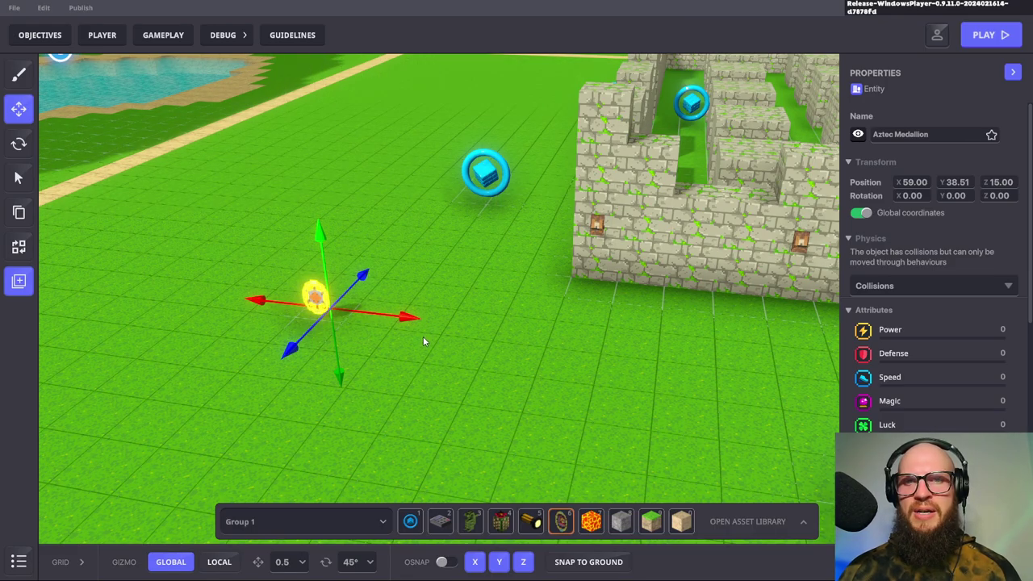
pyautogui.moveTo(486, 305)
pyautogui.mouseDown(button='right')
pyautogui.moveTo(466, 311)
pyautogui.moveTo(482, 321)
pyautogui.mouseUp(button='right')
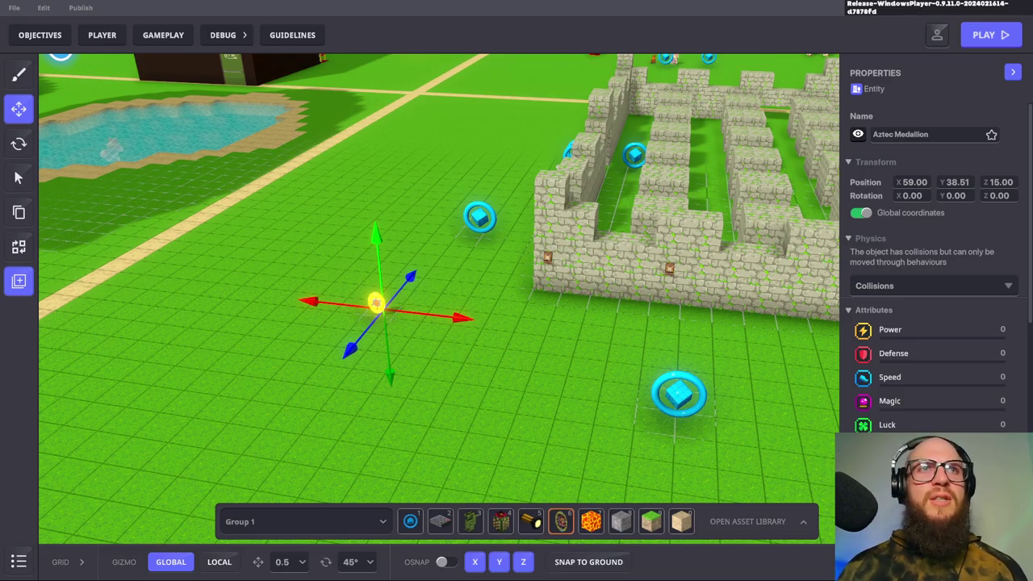
pyautogui.click(498, 360)
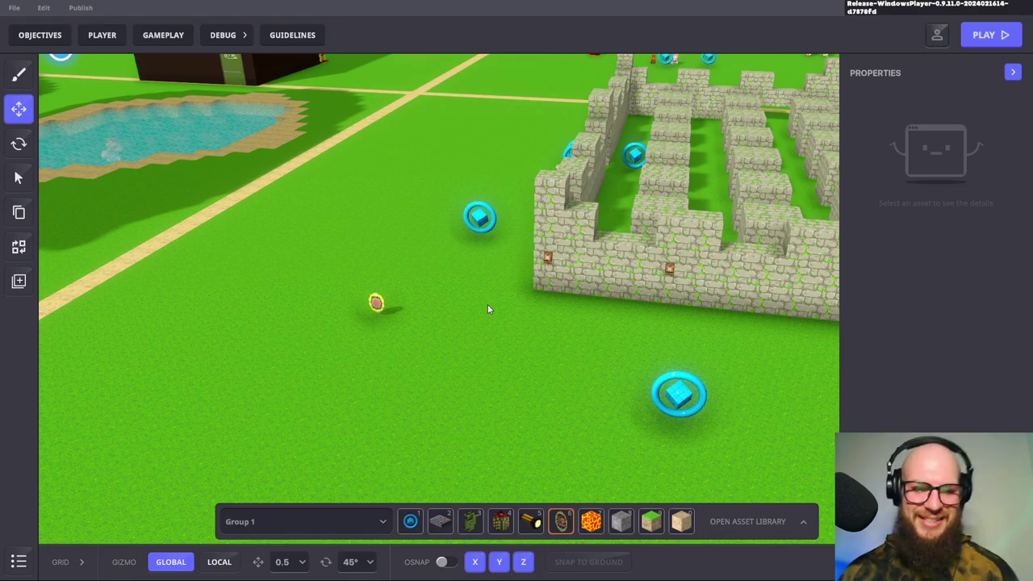
pyautogui.moveTo(511, 355); pyautogui.dragTo(538, 341, button='middle')
pyautogui.moveTo(502, 383)
pyautogui.mouseDown(button='right')
pyautogui.moveTo(464, 385)
pyautogui.moveTo(549, 380)
pyautogui.moveTo(494, 398)
pyautogui.mouseUp(button='right')
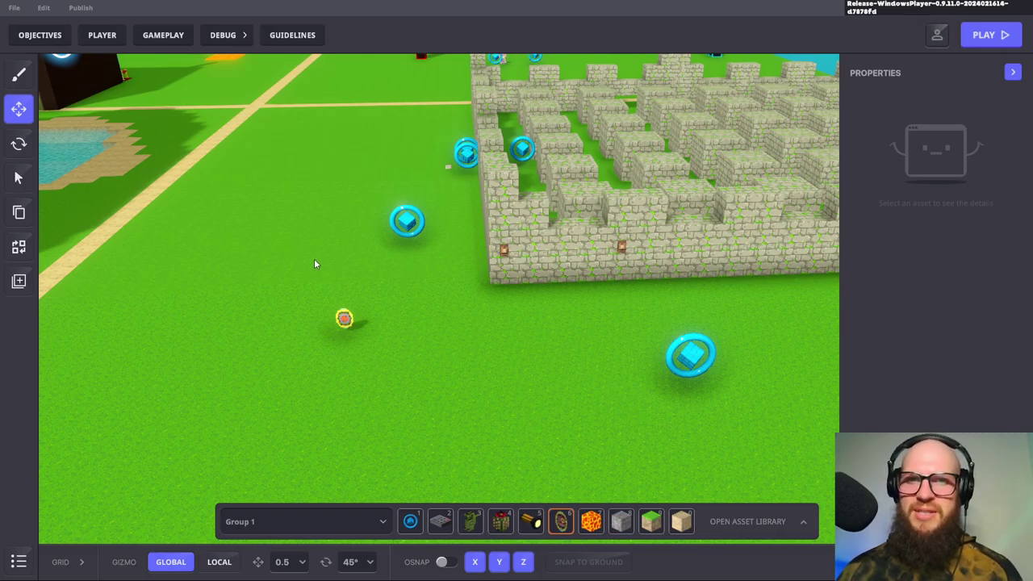
pyautogui.press('a')
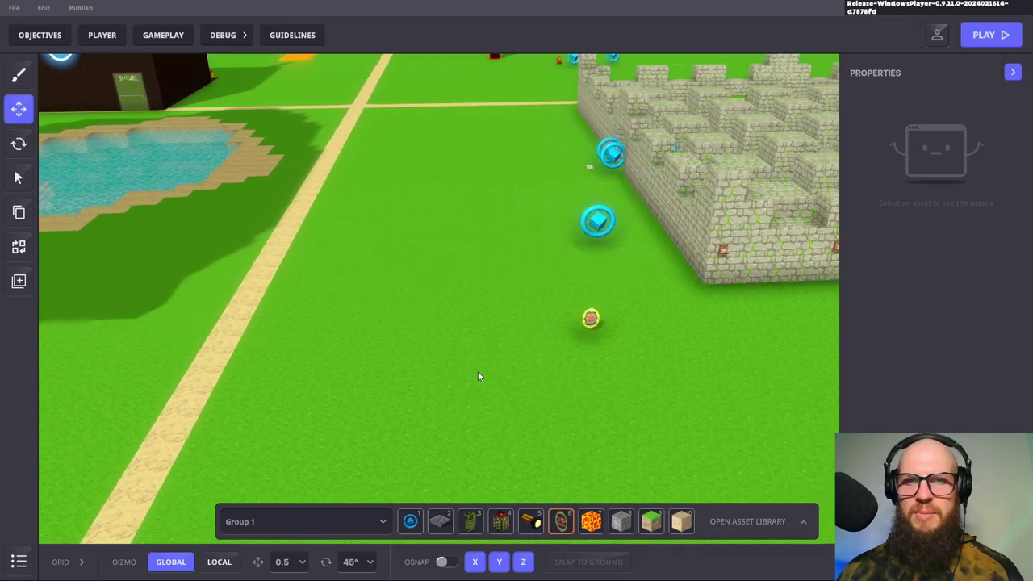
pyautogui.press('d')
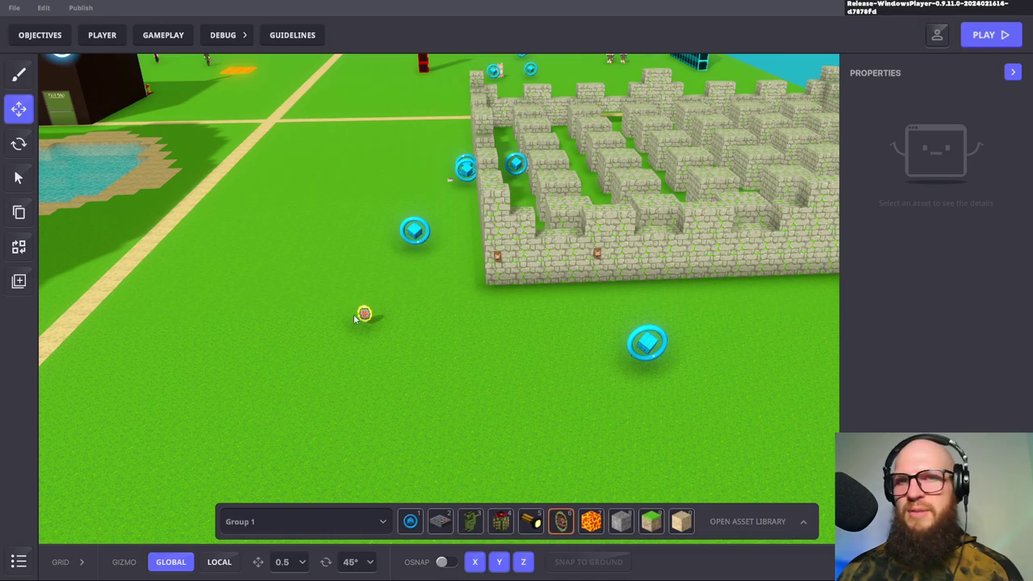
pyautogui.moveTo(441, 340); pyautogui.dragTo(407, 356, button='right')
pyautogui.scroll(-4, 492, 343)
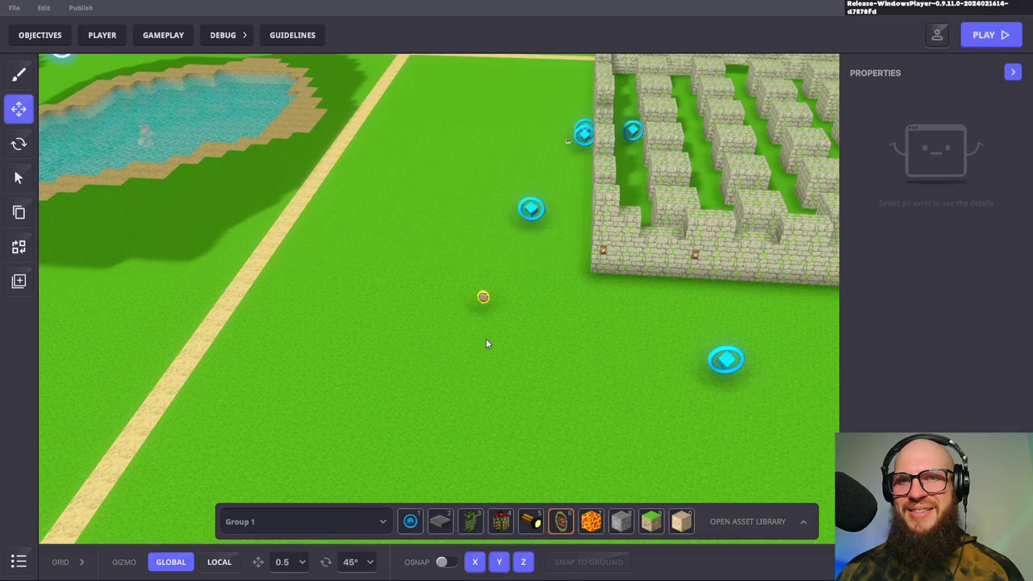
pyautogui.moveTo(428, 339); pyautogui.dragTo(468, 323, button='right')
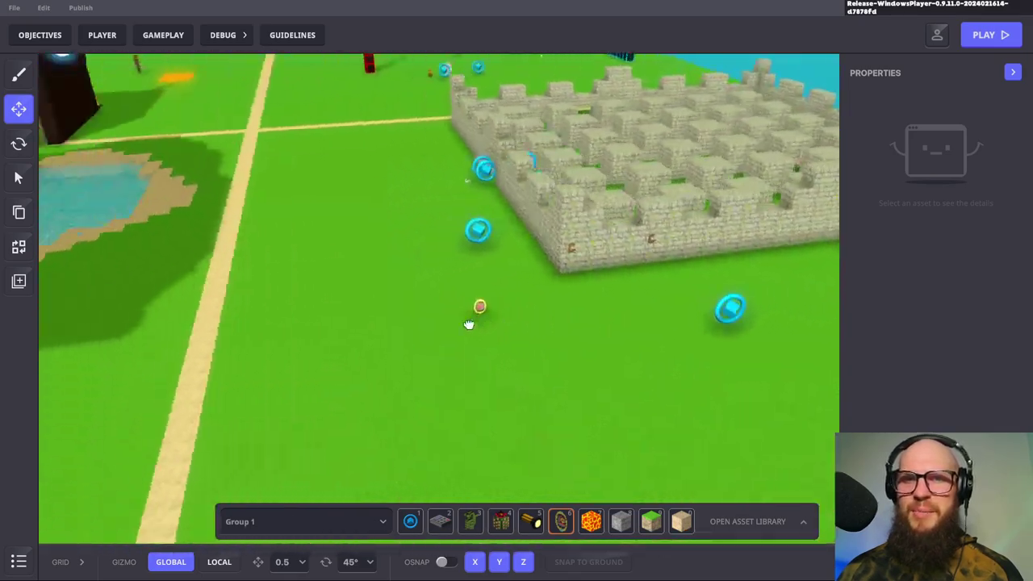
pyautogui.scroll(4, 468, 329)
pyautogui.scroll(-3, 494, 337)
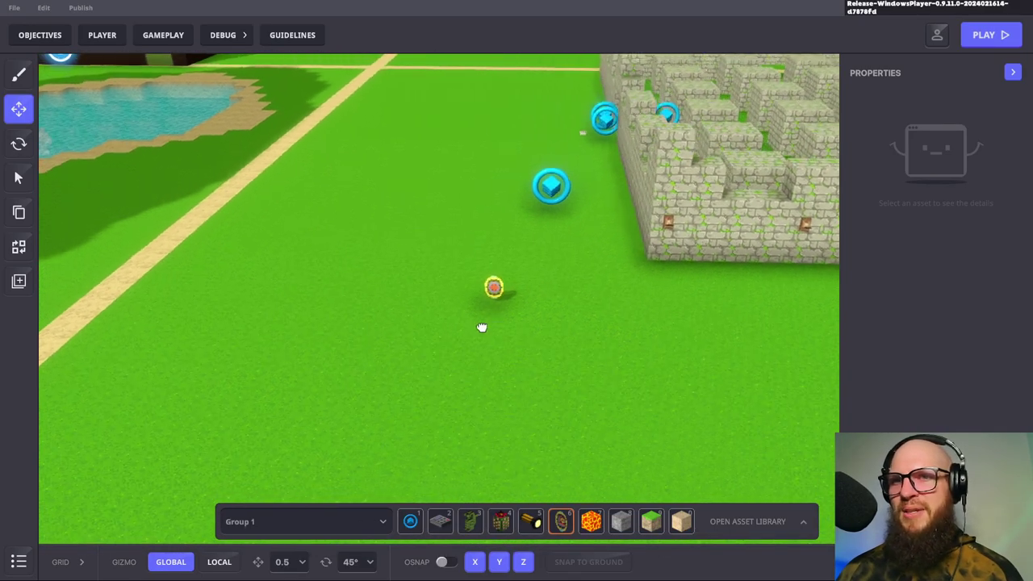
pyautogui.moveTo(515, 322); pyautogui.dragTo(564, 313, button='right')
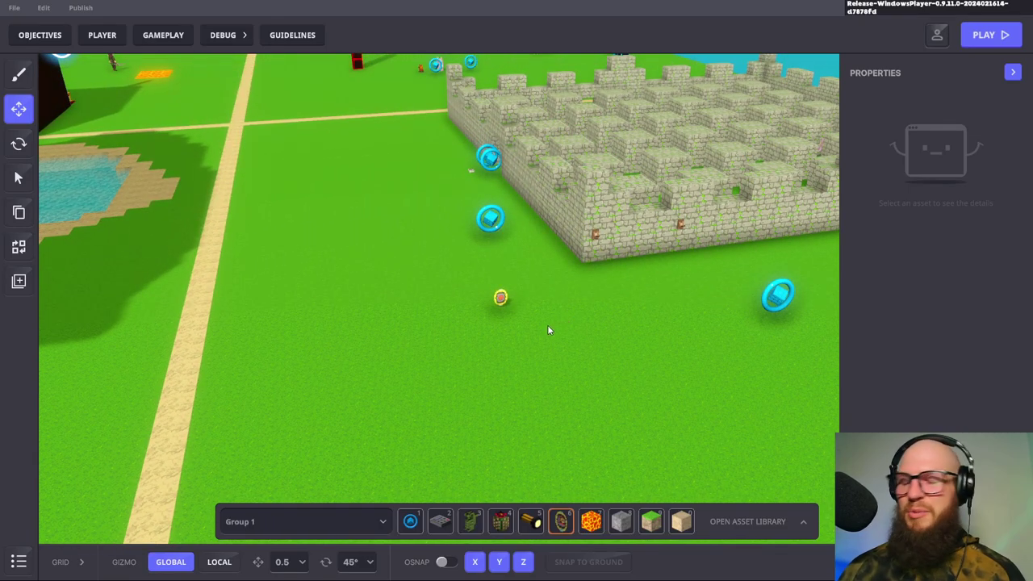
pyautogui.moveTo(547, 331); pyautogui.dragTo(461, 342, button='right')
pyautogui.press('a')
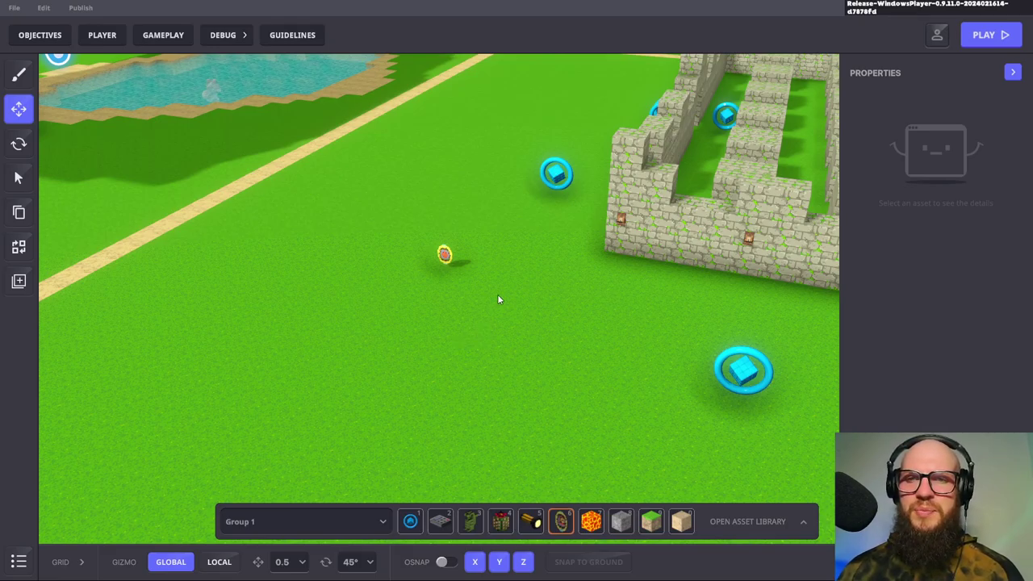
pyautogui.press('s')
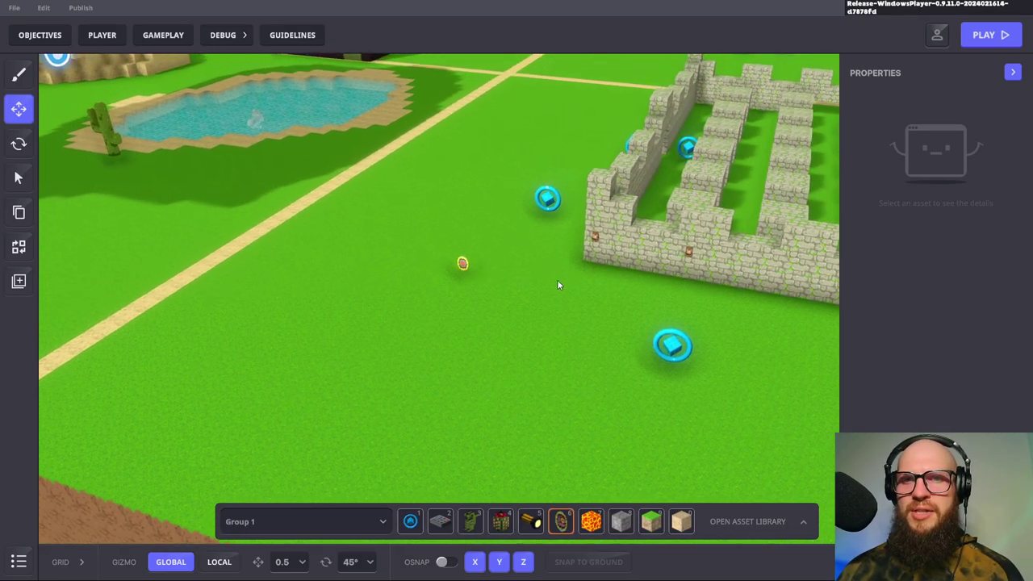
pyautogui.press('w')
pyautogui.press('s')
pyautogui.moveTo(461, 334); pyautogui.dragTo(577, 388, button='right')
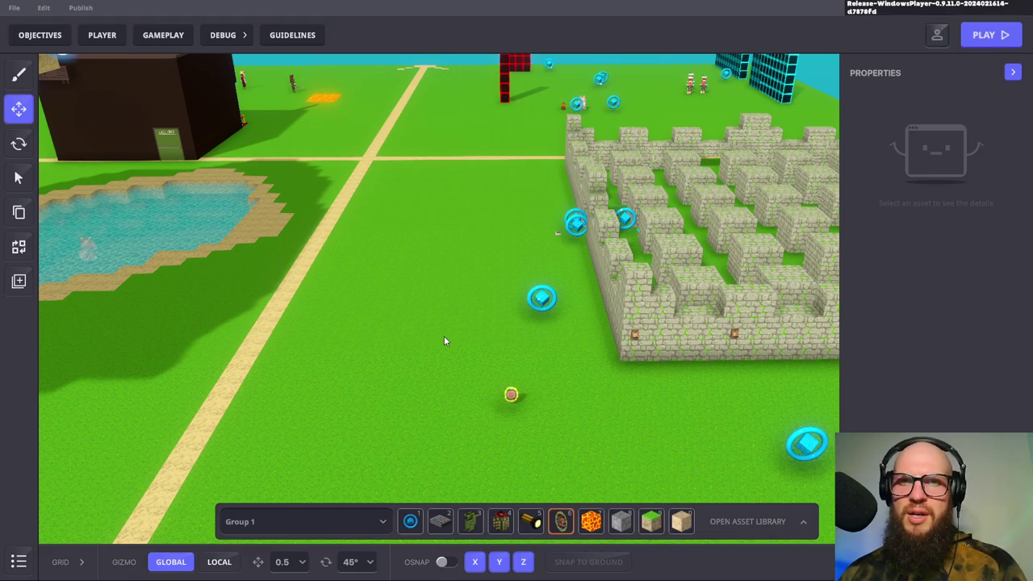
pyautogui.press('d')
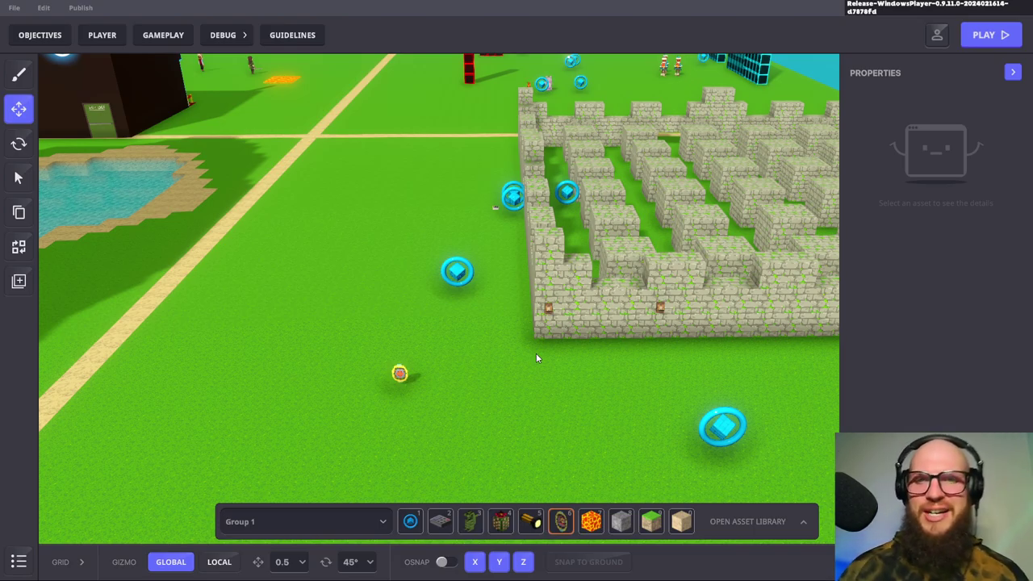
pyautogui.moveTo(494, 314); pyautogui.dragTo(470, 320)
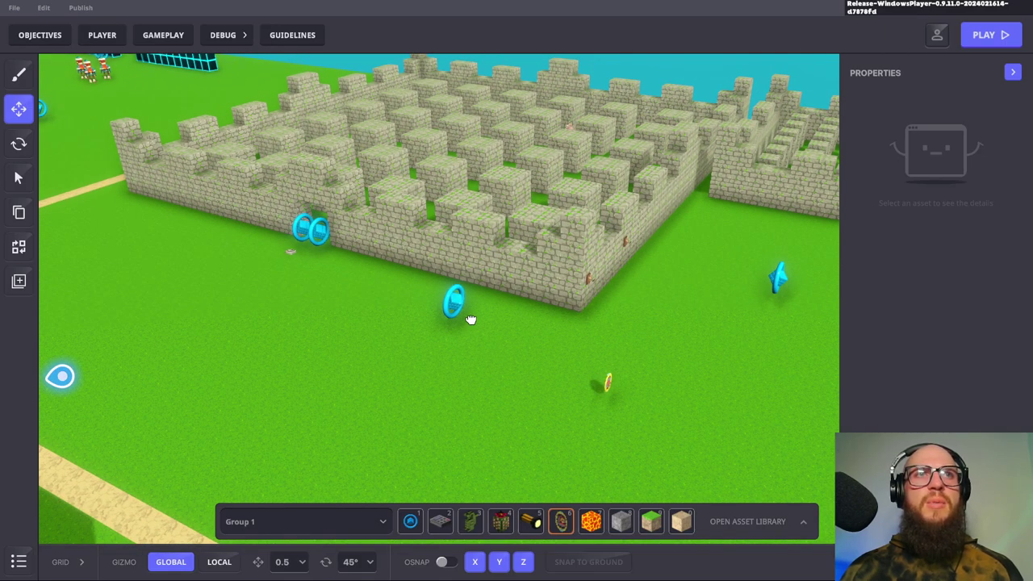
pyautogui.moveTo(471, 320); pyautogui.dragTo(472, 322)
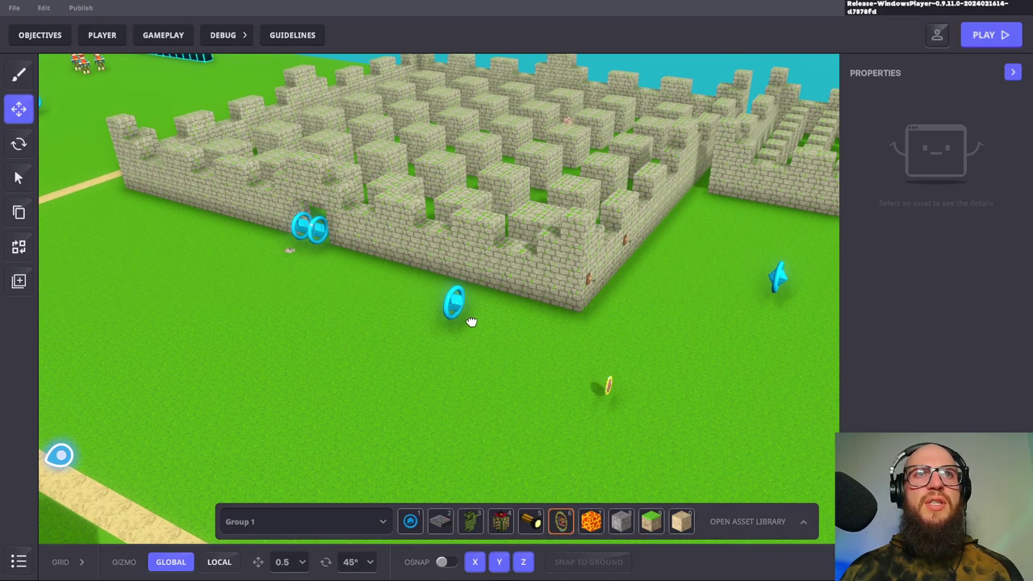
pyautogui.moveTo(472, 322); pyautogui.dragTo(486, 326)
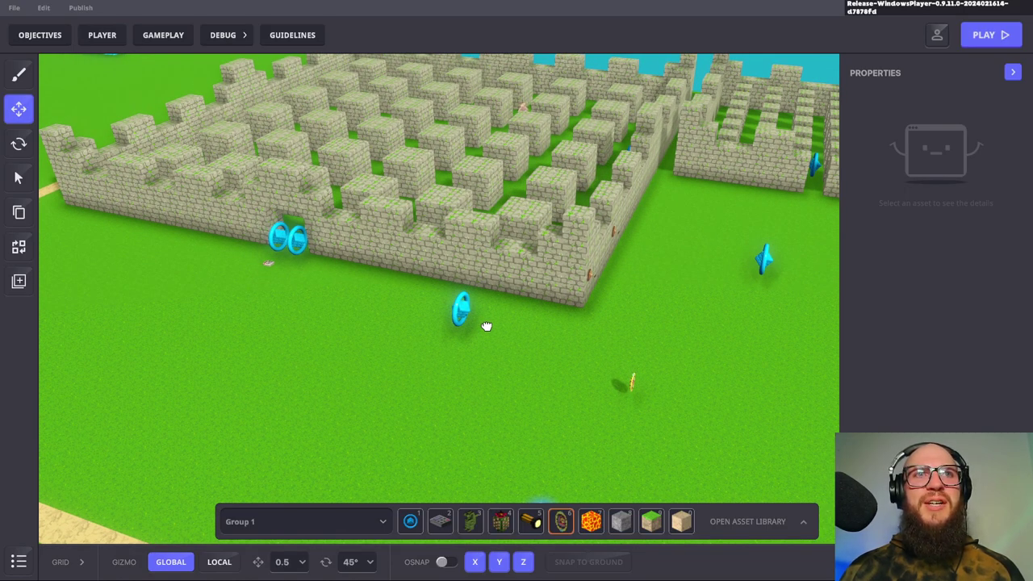
pyautogui.moveTo(486, 327); pyautogui.dragTo(569, 327)
pyautogui.moveTo(667, 334); pyautogui.dragTo(432, 248)
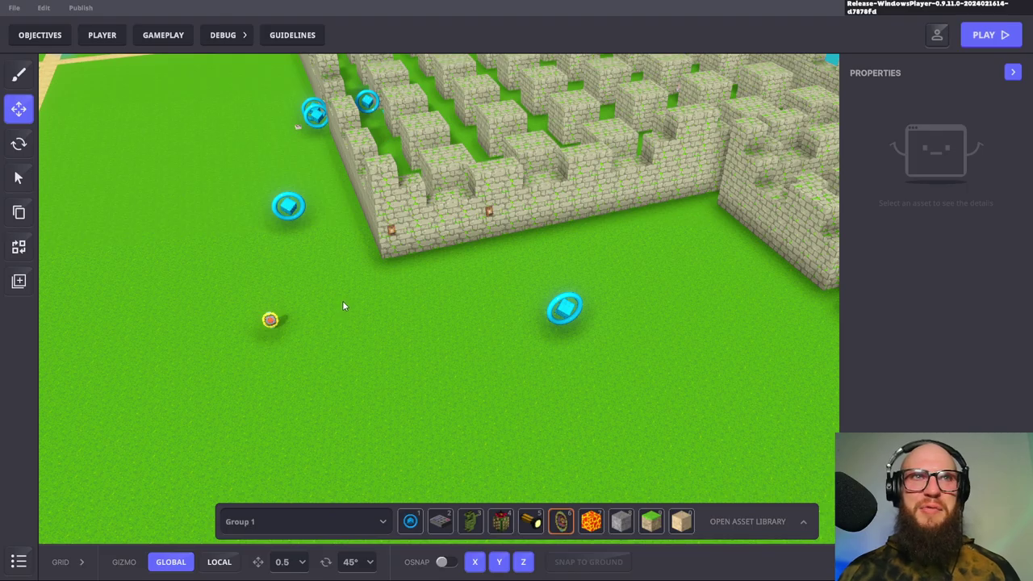
pyautogui.moveTo(342, 304); pyautogui.dragTo(419, 291)
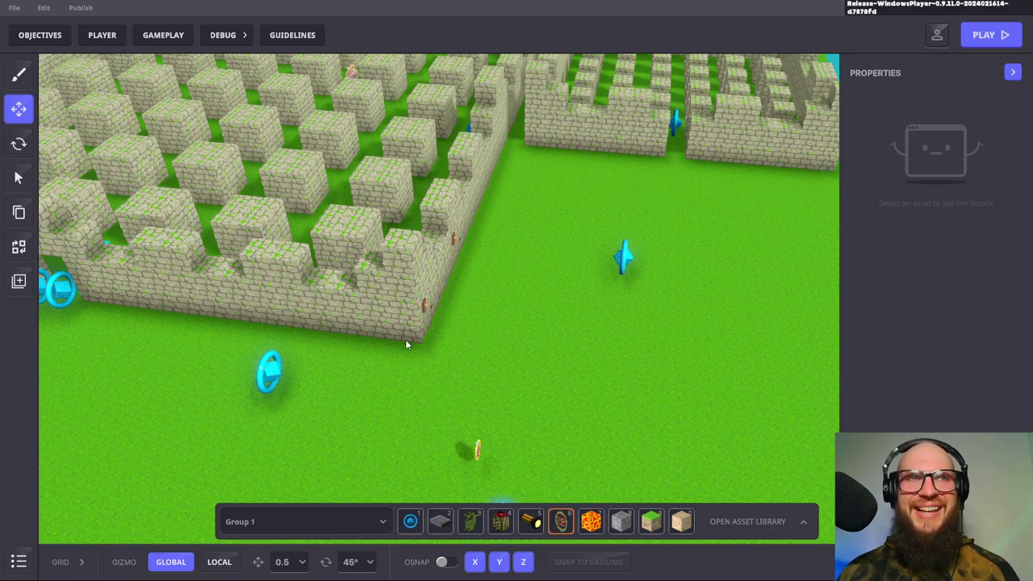
pyautogui.moveTo(424, 368); pyautogui.dragTo(277, 358, button='middle')
pyautogui.moveTo(395, 327)
pyautogui.mouseDown(button='middle')
pyautogui.moveTo(514, 342)
pyautogui.moveTo(415, 356)
pyautogui.moveTo(389, 346)
pyautogui.moveTo(445, 330)
pyautogui.moveTo(400, 311)
pyautogui.mouseUp(button='middle')
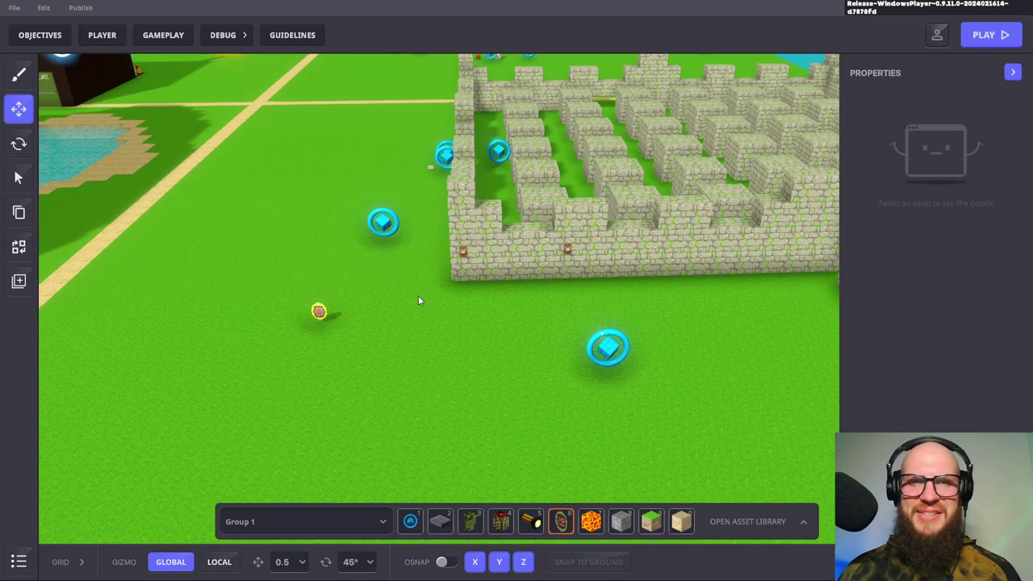
pyautogui.scroll(4, 451, 286)
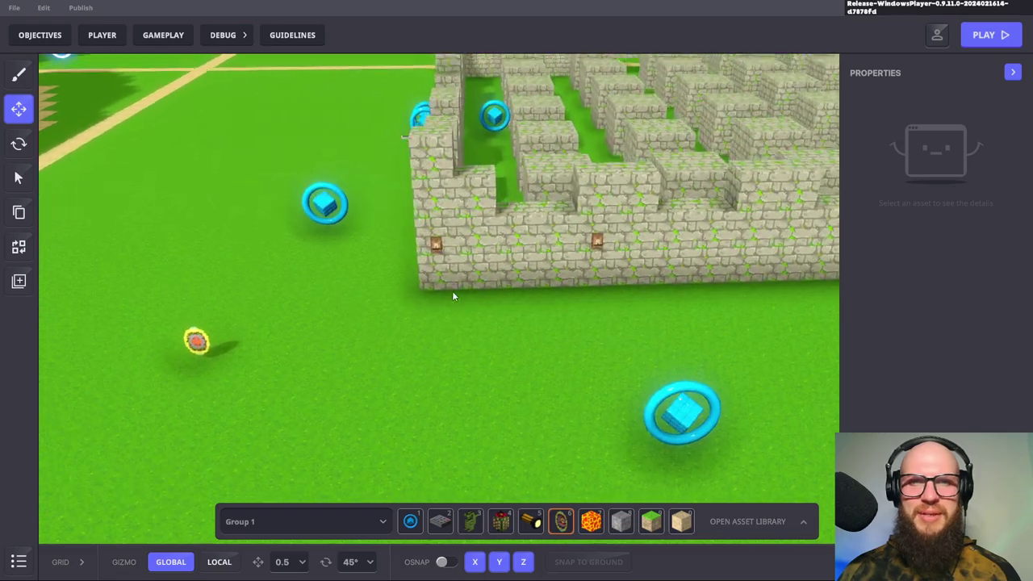
pyautogui.moveTo(466, 345)
pyautogui.mouseDown(button='middle')
pyautogui.moveTo(463, 334)
pyautogui.moveTo(380, 362)
pyautogui.moveTo(300, 371)
pyautogui.moveTo(630, 356)
pyautogui.moveTo(616, 385)
pyautogui.moveTo(484, 396)
pyautogui.moveTo(313, 330)
pyautogui.moveTo(226, 318)
pyautogui.moveTo(485, 319)
pyautogui.moveTo(459, 330)
pyautogui.moveTo(452, 360)
pyautogui.moveTo(462, 354)
pyautogui.mouseUp(button='middle')
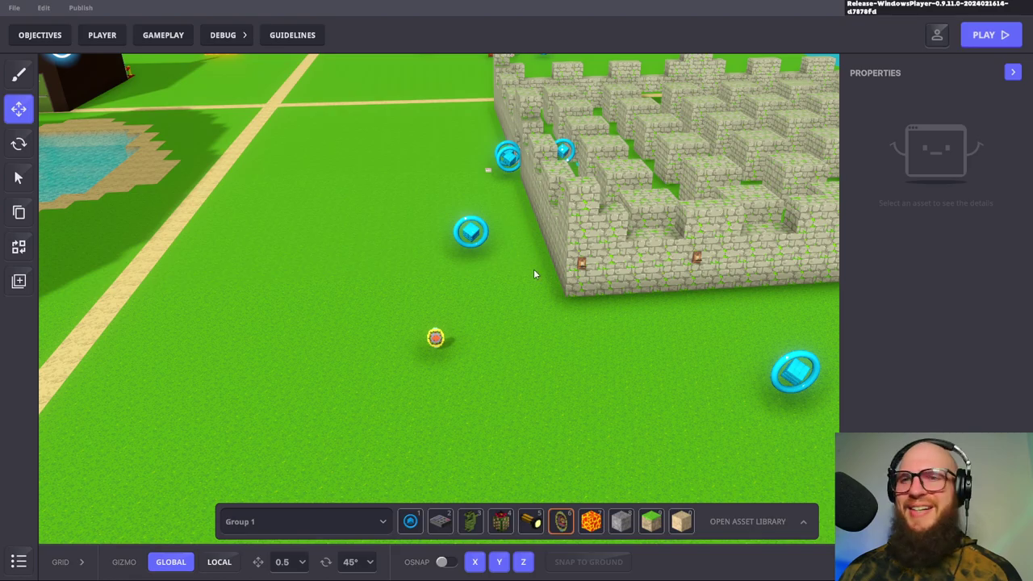
pyautogui.moveTo(521, 262); pyautogui.dragTo(478, 288, button='right')
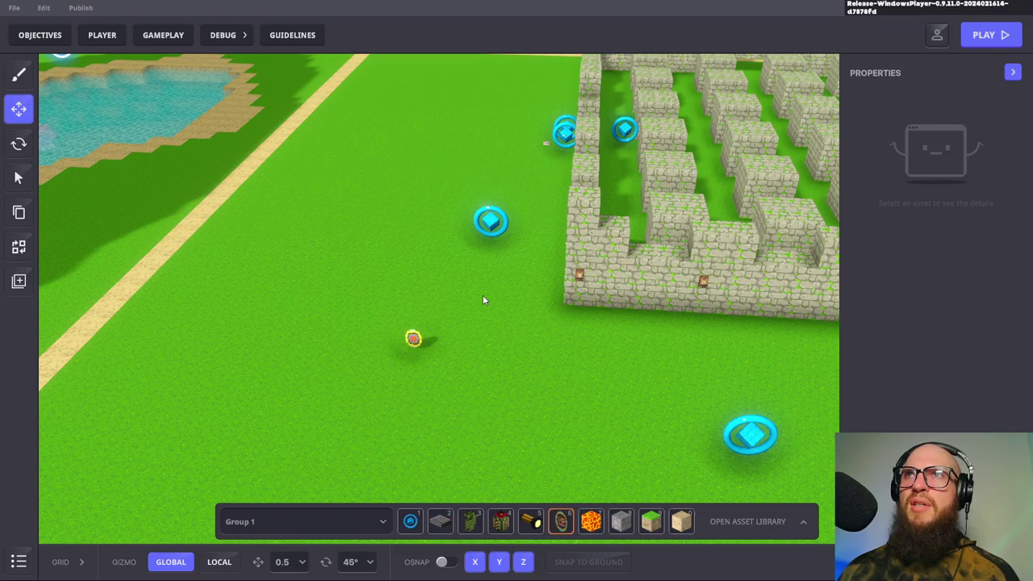
pyautogui.press('s')
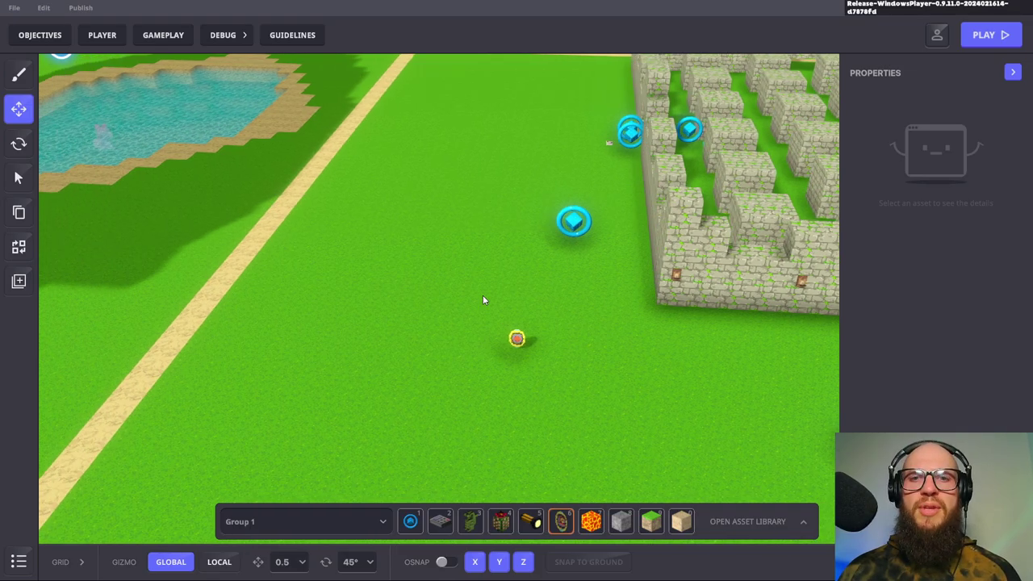
pyautogui.press('w')
pyautogui.moveTo(418, 353); pyautogui.dragTo(490, 354, button='right')
pyautogui.press('w')
pyautogui.press('a')
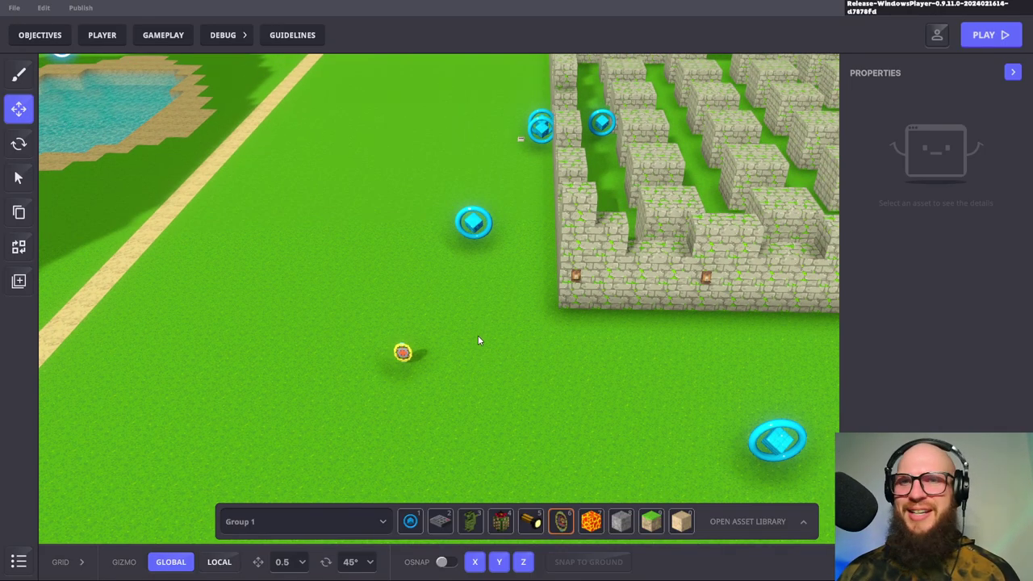
pyautogui.moveTo(477, 339); pyautogui.dragTo(536, 350, button='right')
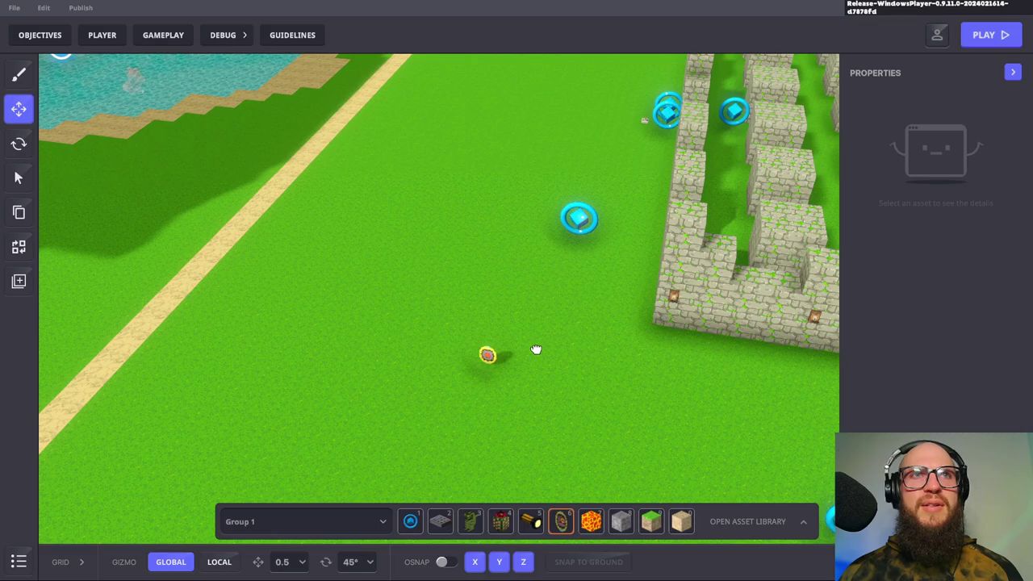
pyautogui.moveTo(536, 349); pyautogui.dragTo(566, 340, button='right')
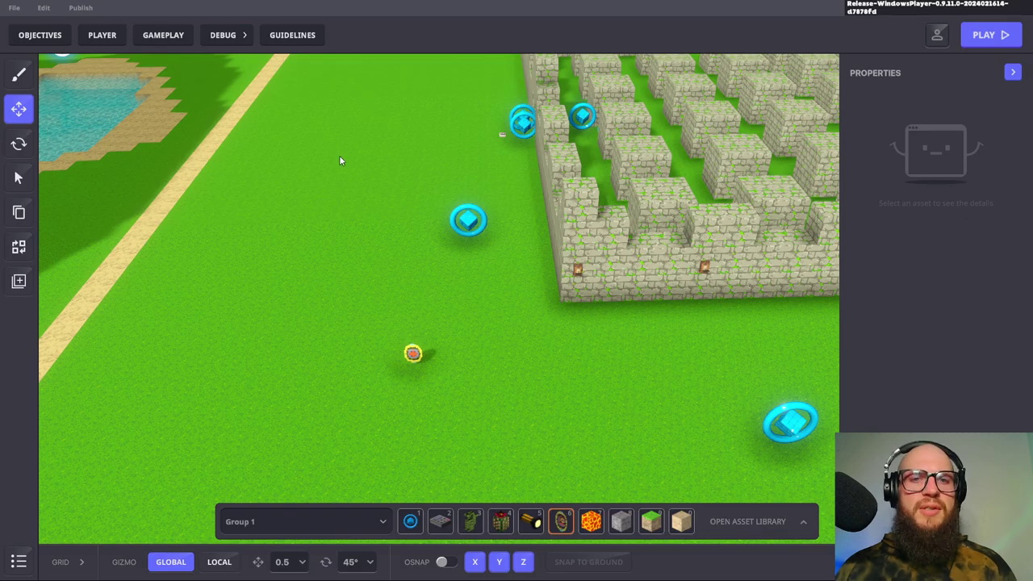
# Find the Aztec Medallion in the hierarchy and start saving it as a new preset
pyautogui.click(418, 357)
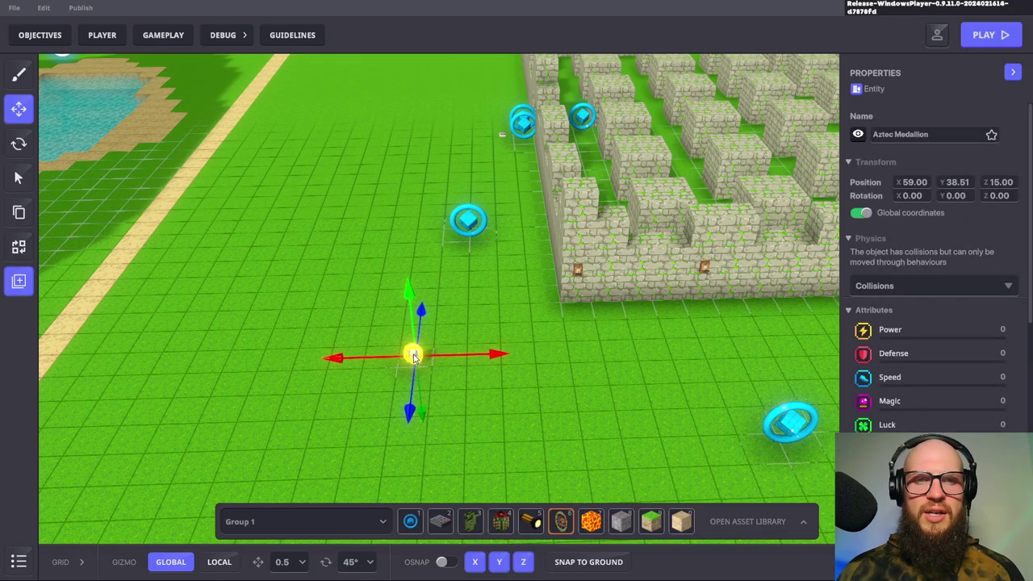
pyautogui.scroll(-5, 912, 400)
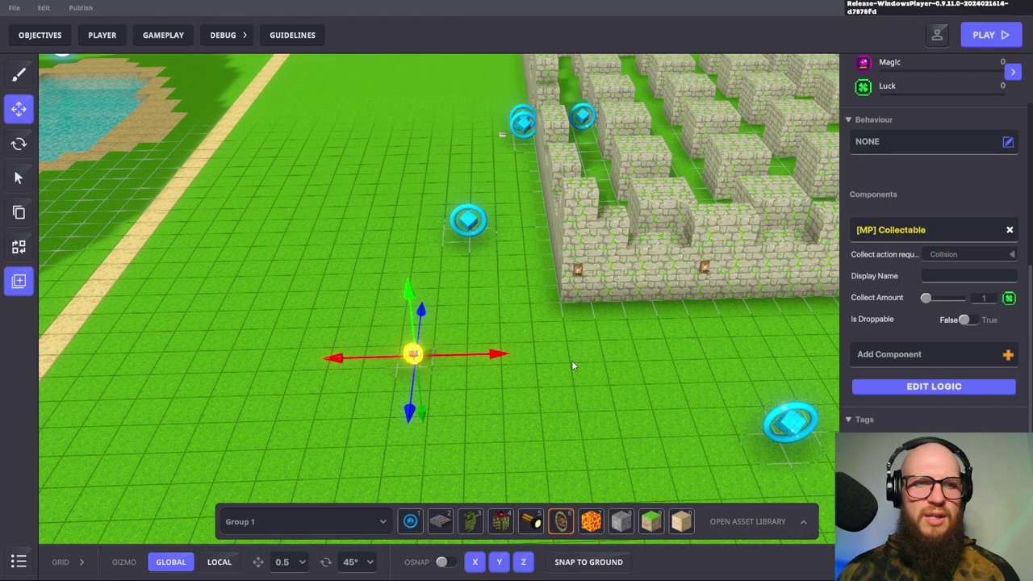
pyautogui.click(19, 561)
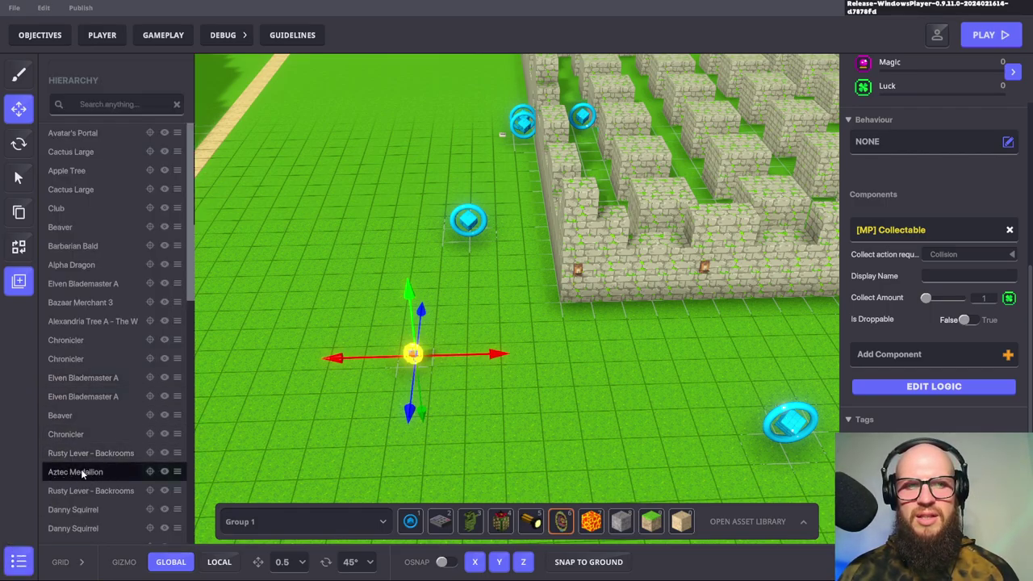
pyautogui.scroll(-5, 112, 322)
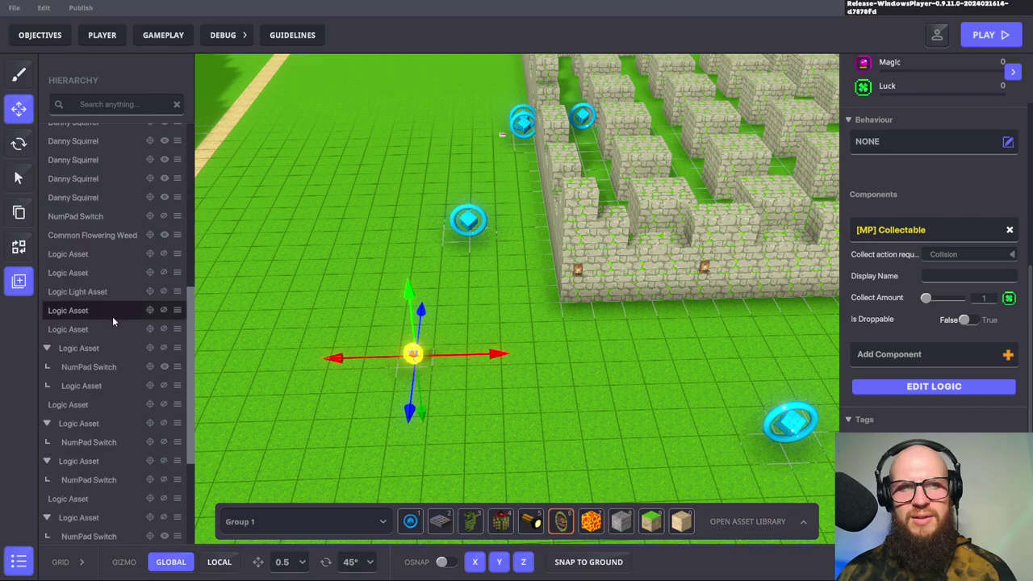
pyautogui.scroll(5, 110, 339)
pyautogui.scroll(2, 118, 385)
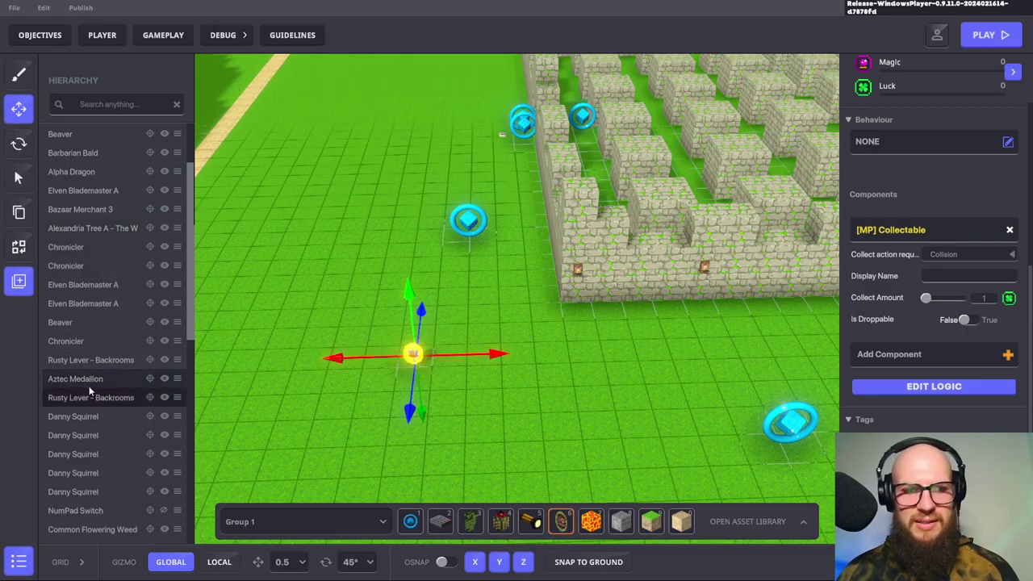
pyautogui.scroll(2, 135, 247)
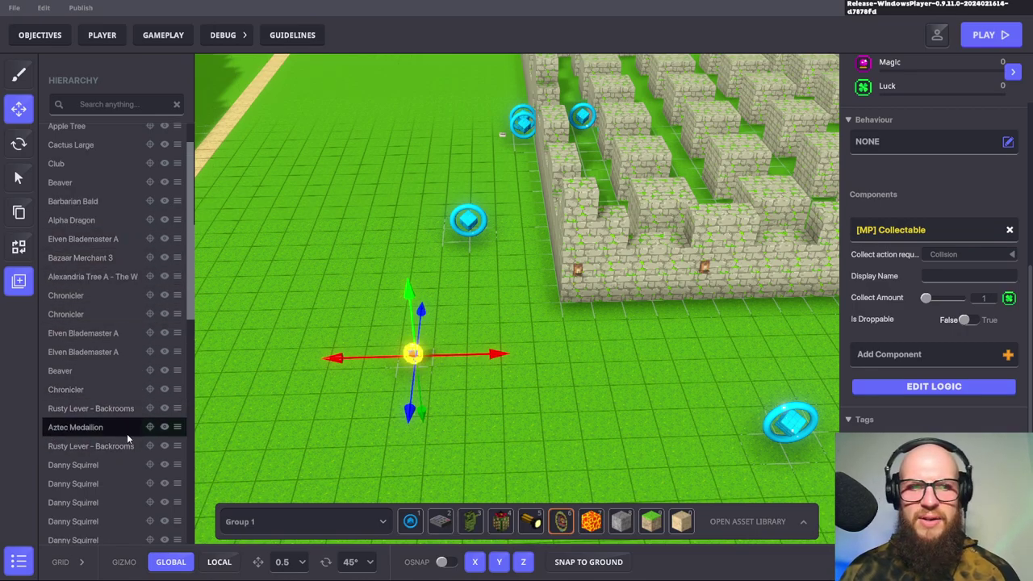
pyautogui.click(179, 429)
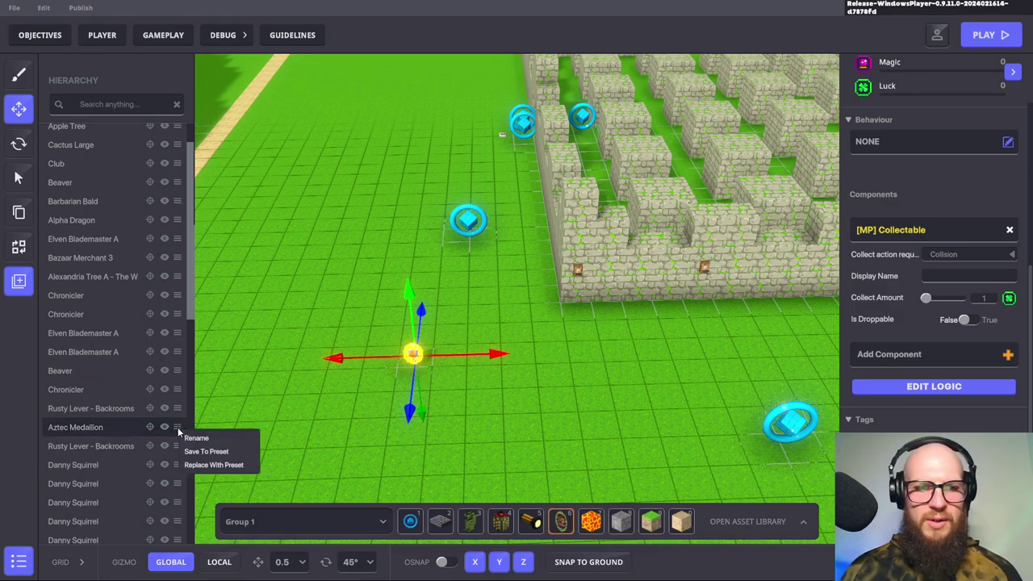
pyautogui.click(224, 453)
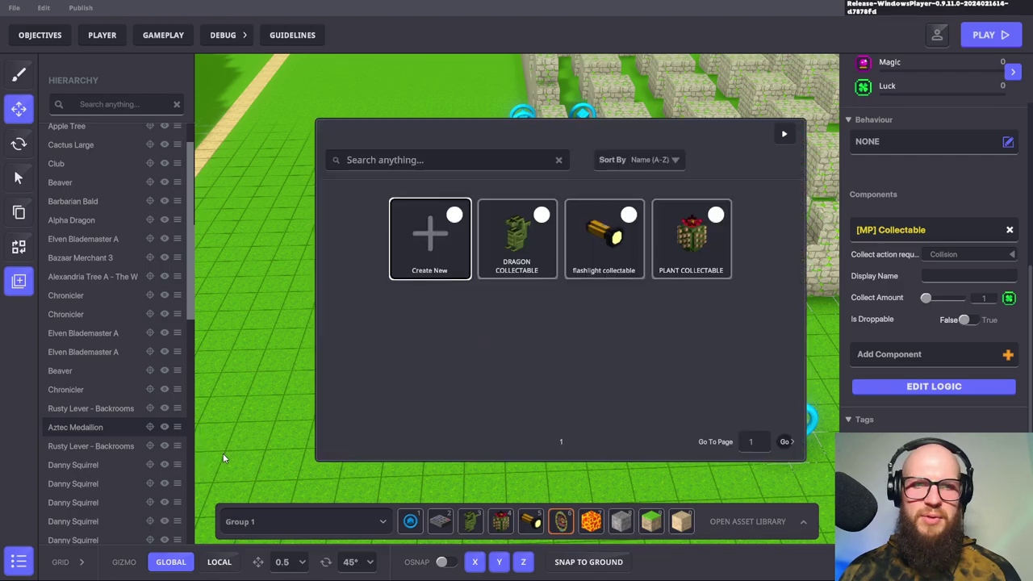
pyautogui.click(430, 236)
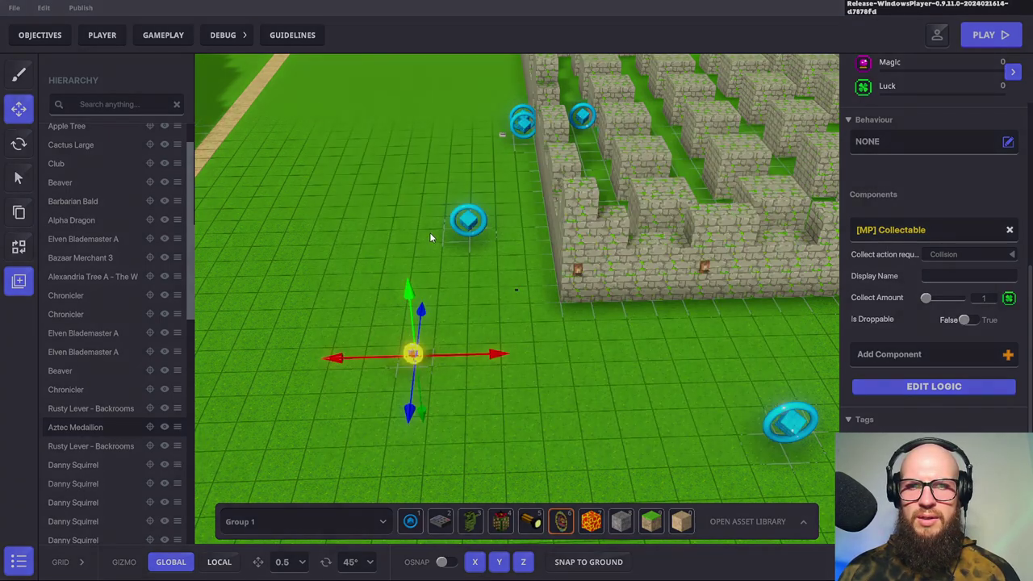
# Name the new preset AZTEC COLLECTABLE and save it
pyautogui.click(464, 292)
pyautogui.write('AZTEC COLL')
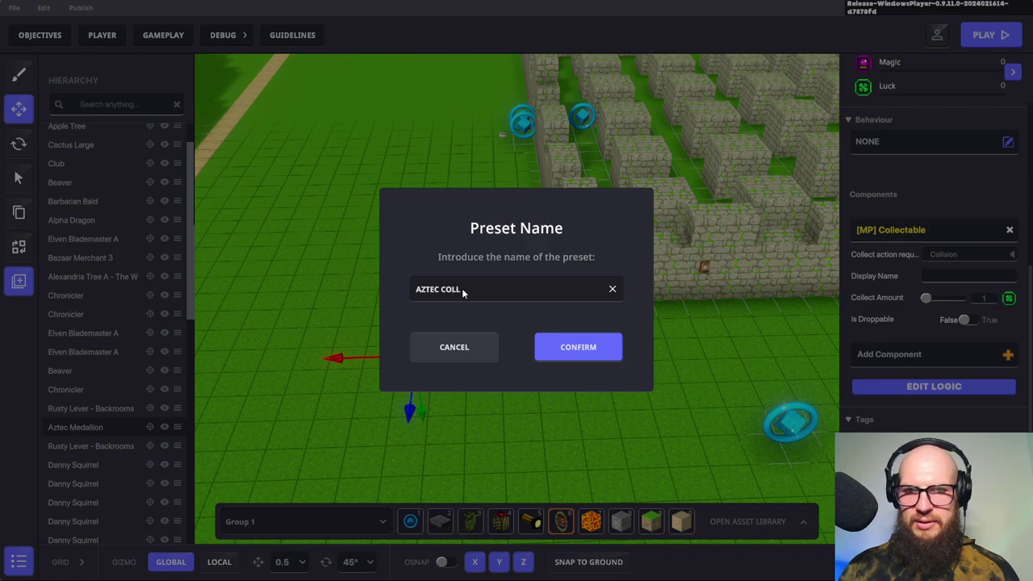
pyautogui.write('CTIBLE')
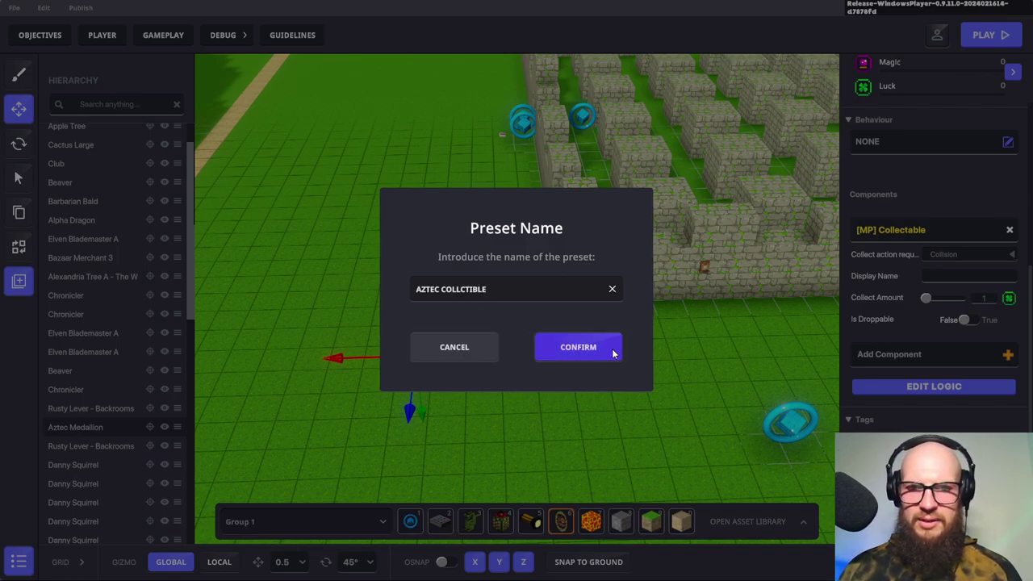
pyautogui.tripleClick(458, 292)
pyautogui.write('E')
pyautogui.press('BackSpace')
pyautogui.write('AZTE')
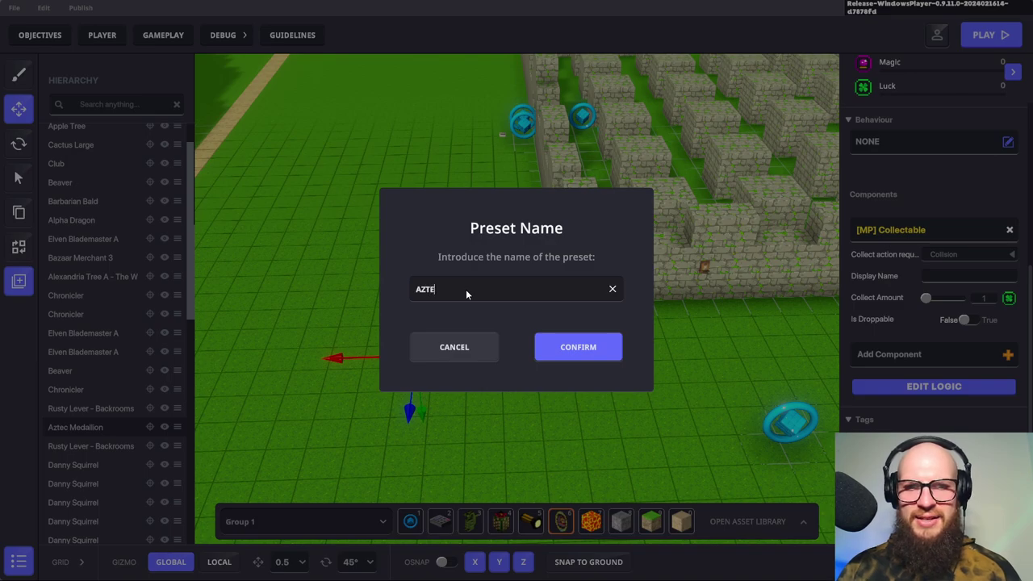
pyautogui.write('C COLLECTABLE')
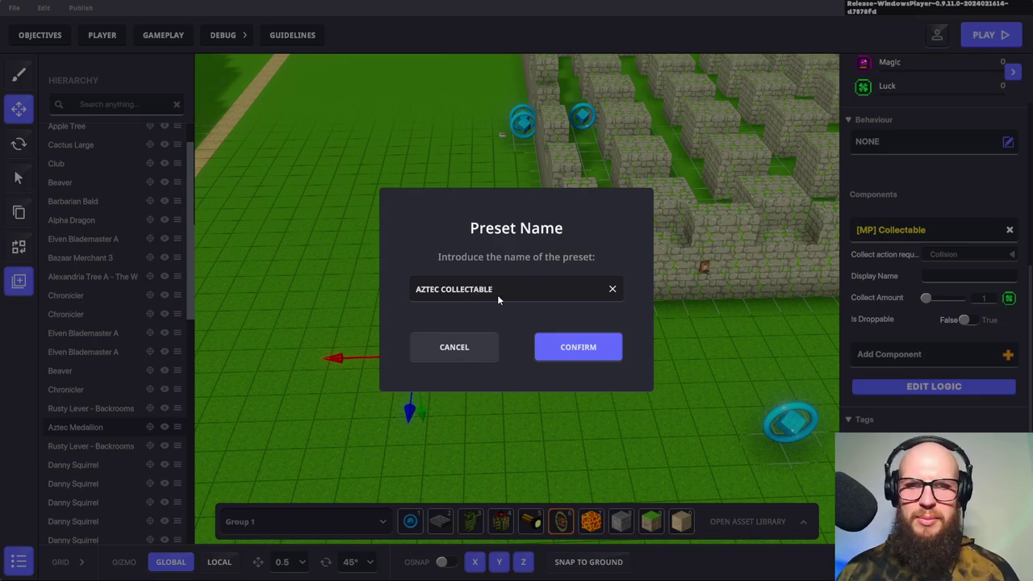
pyautogui.click(580, 347)
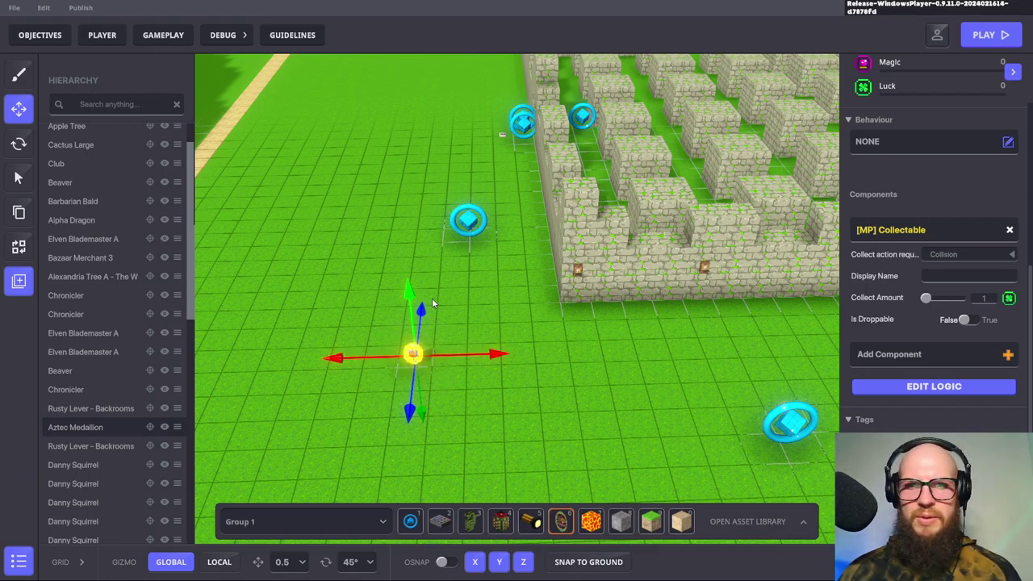
# Place a Logic Asset on the grass directly behind the Aztec Medallion and close the hierarchy
pyautogui.click(409, 521)
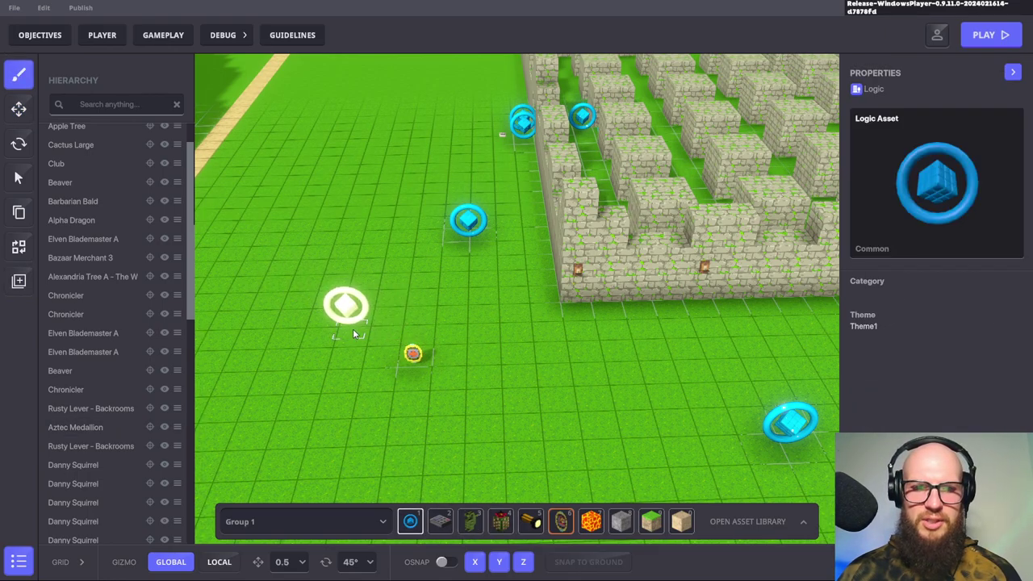
pyautogui.click(418, 329)
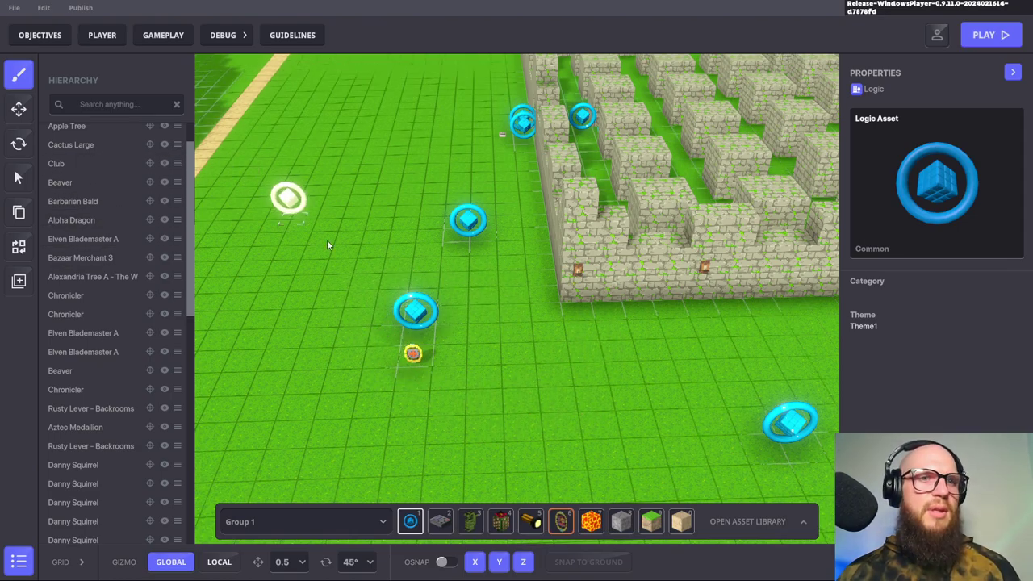
pyautogui.click(18, 110)
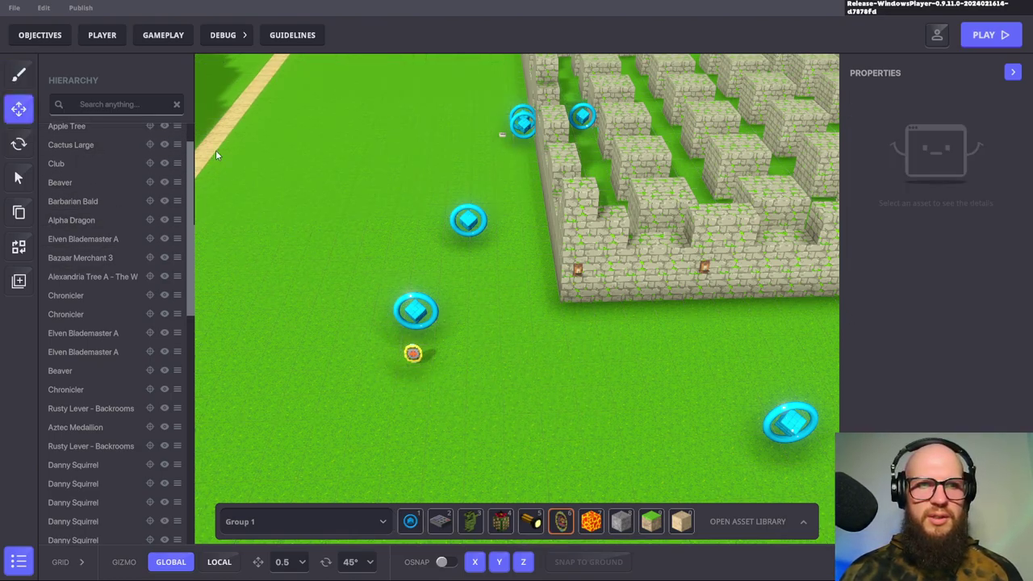
pyautogui.click(19, 562)
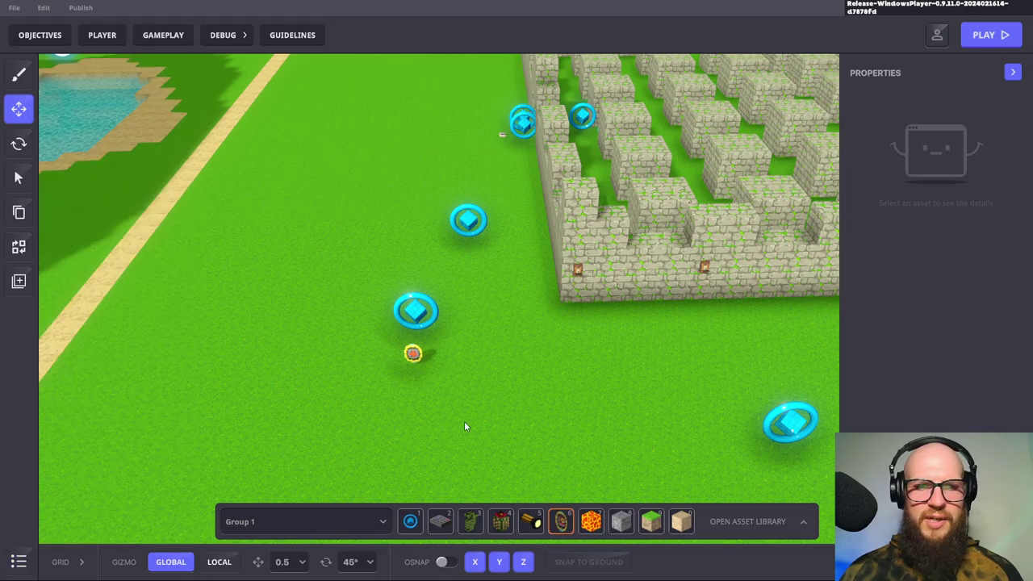
# Assign the [MP] Asset Spawner behaviour to the logic asset placed behind the Aztec Medallion
pyautogui.click(416, 308)
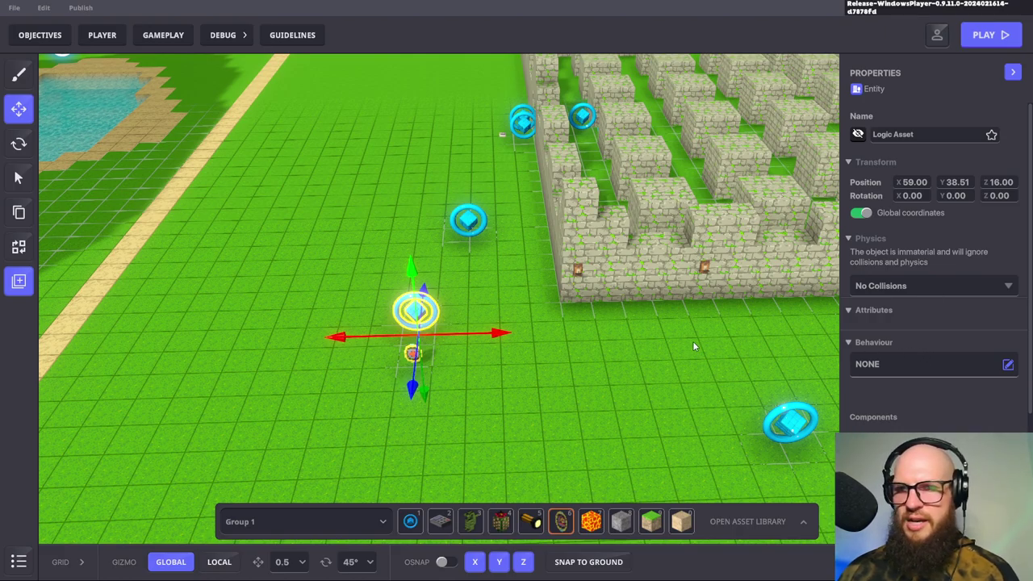
pyautogui.scroll(-2, 932, 363)
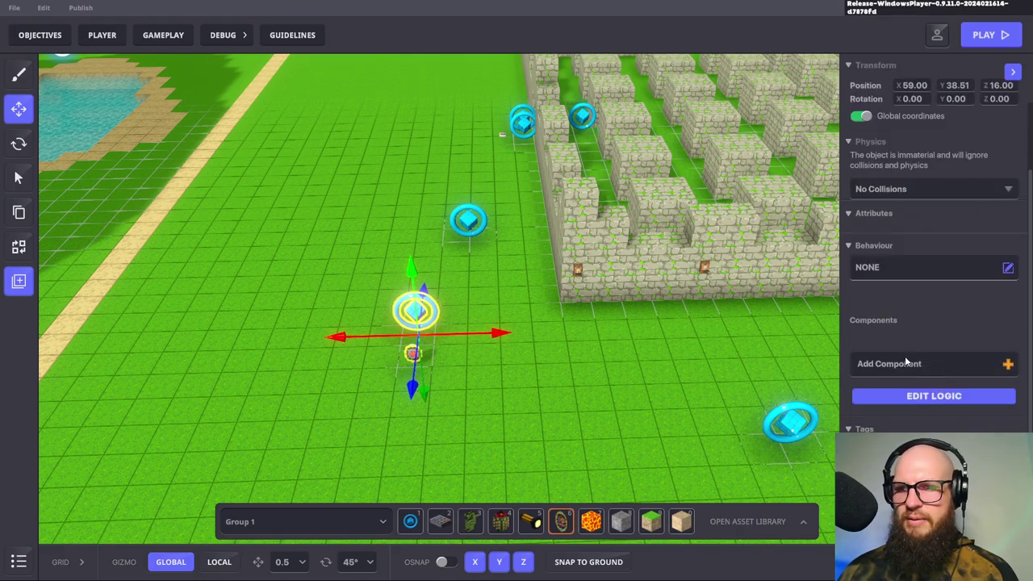
pyautogui.click(955, 365)
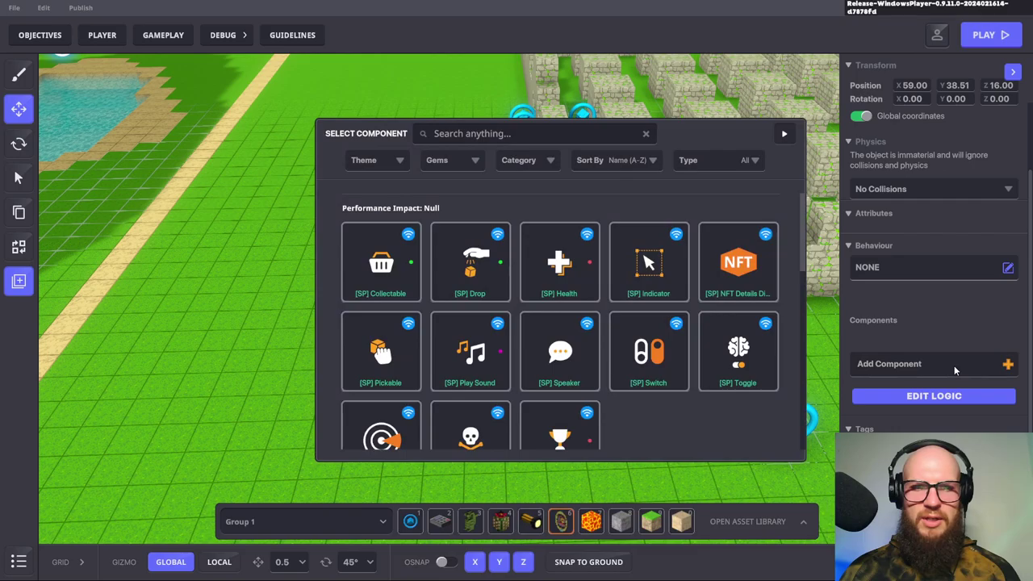
pyautogui.click(786, 135)
pyautogui.click(942, 267)
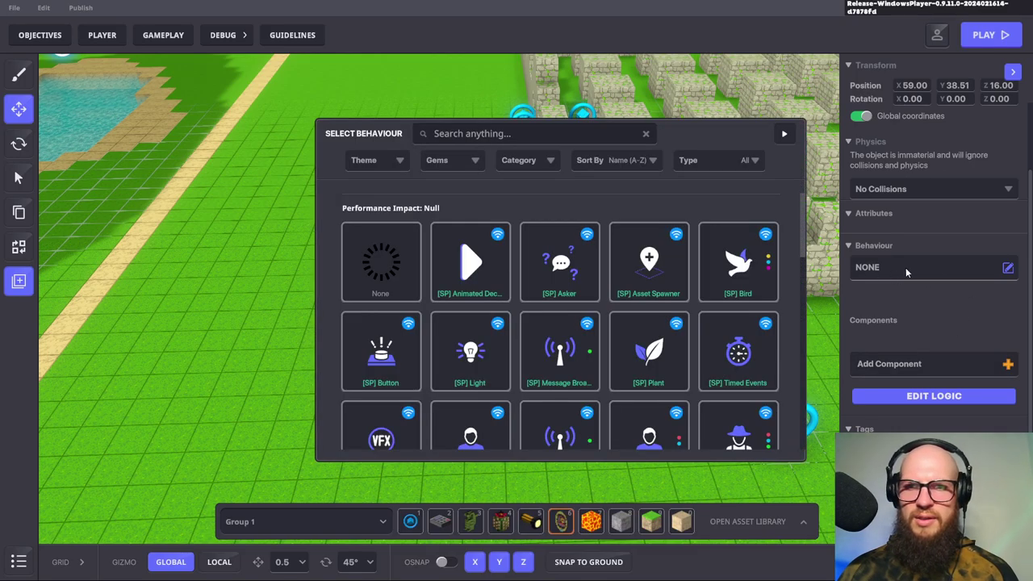
pyautogui.scroll(-4, 707, 304)
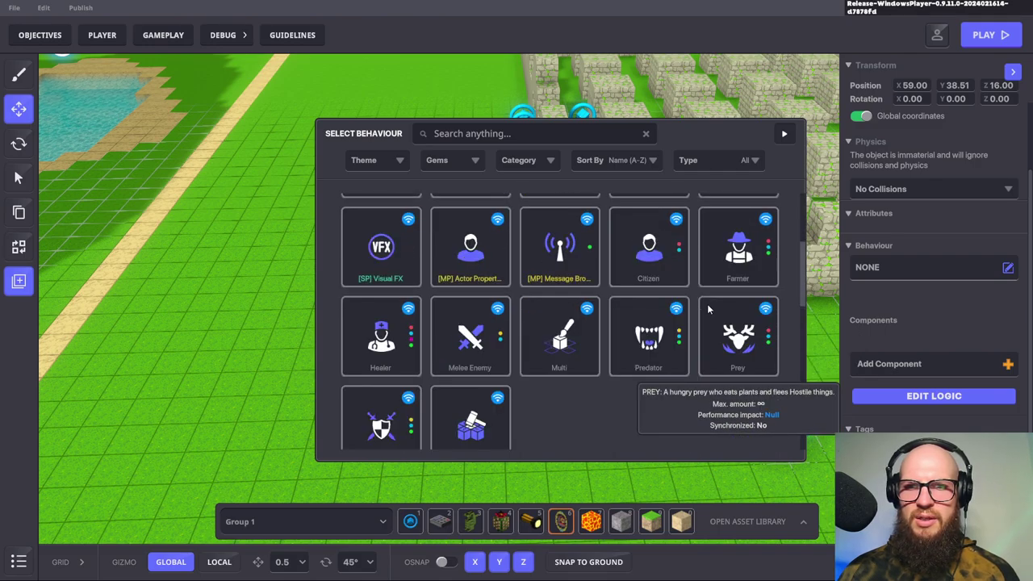
pyautogui.scroll(-6, 708, 308)
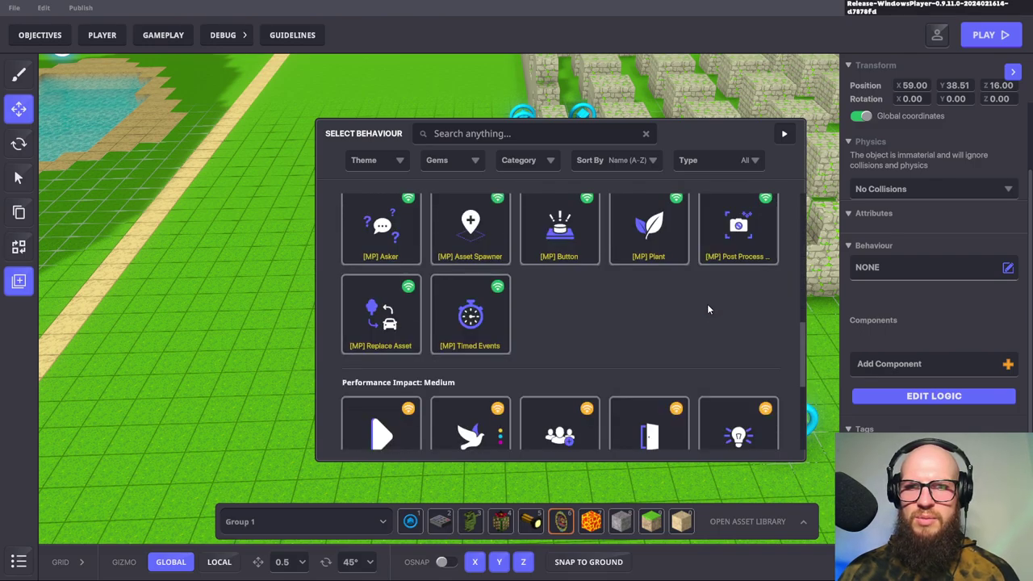
pyautogui.scroll(2, 707, 305)
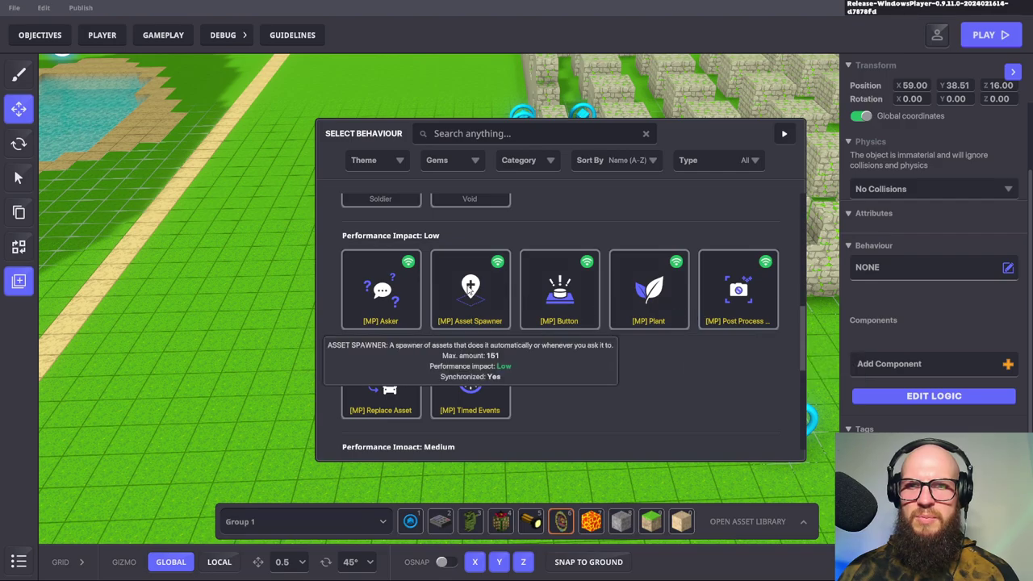
pyautogui.click(469, 289)
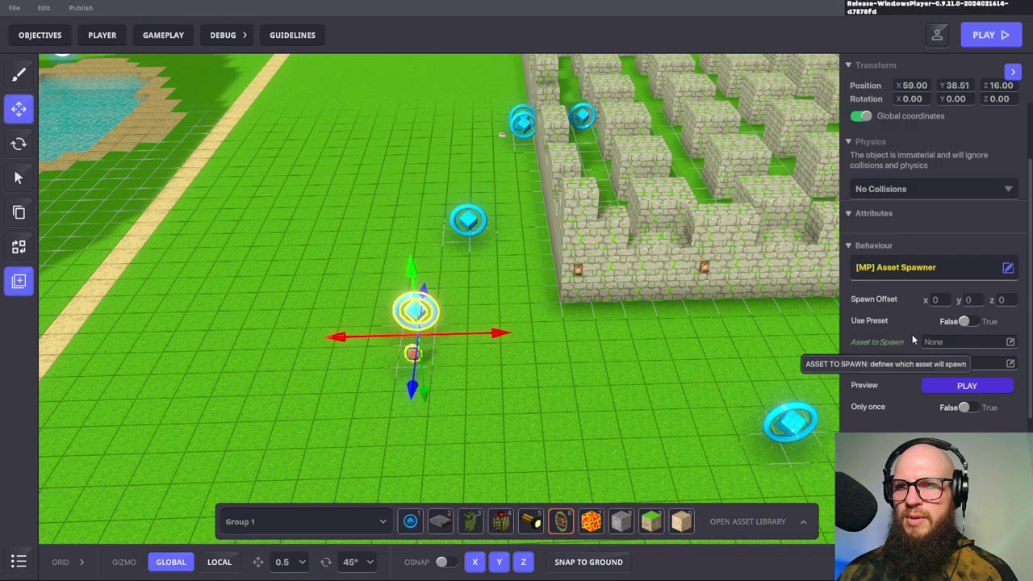
pyautogui.moveTo(914, 323)
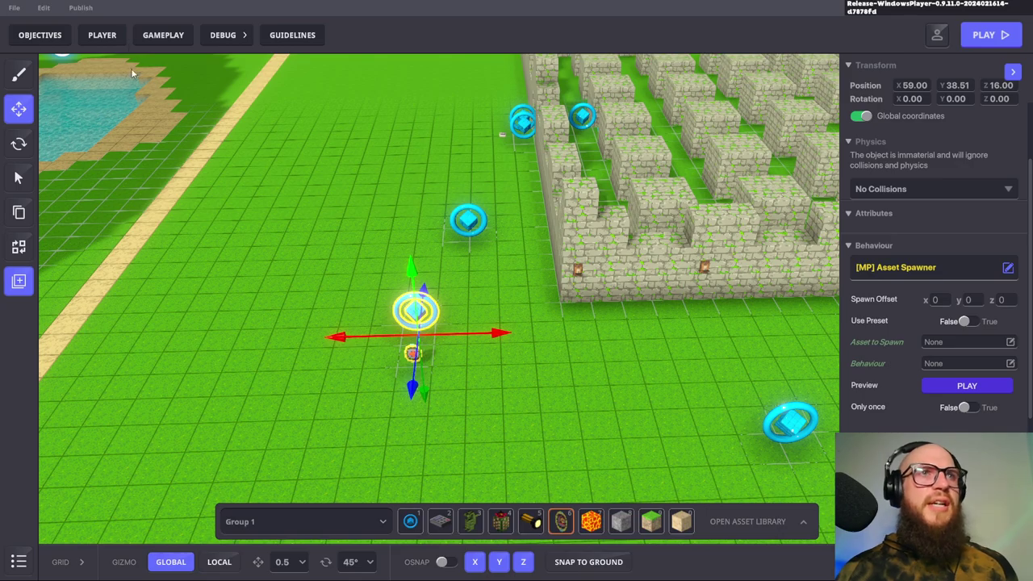
pyautogui.press('super+Tab')
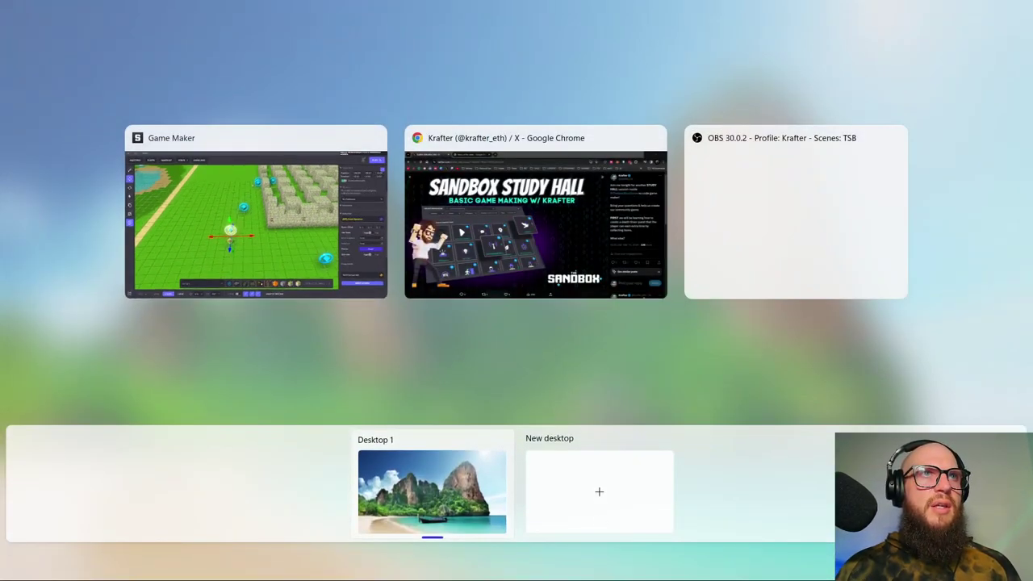
pyautogui.press('Escape')
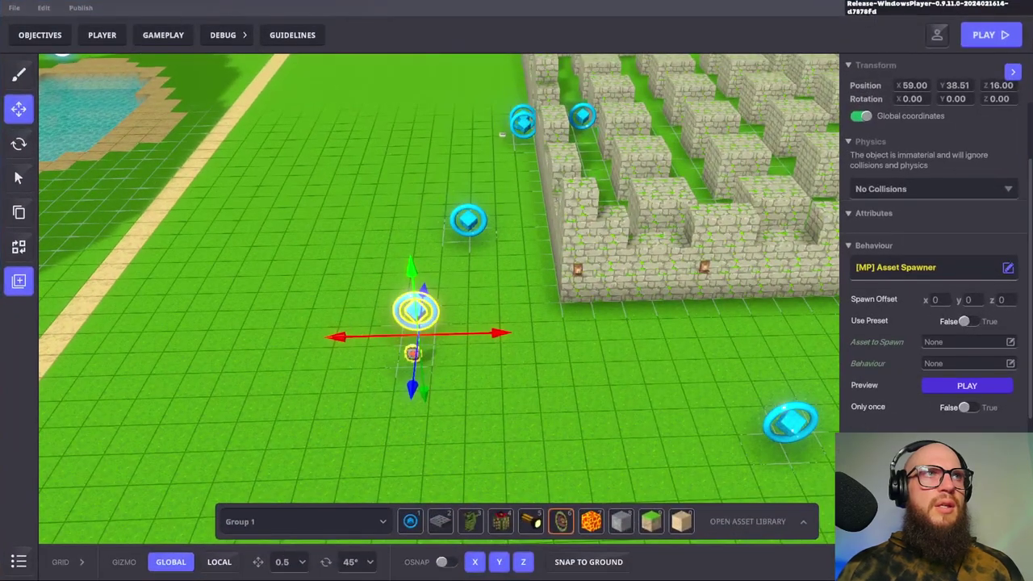
pyautogui.press('super+Tab')
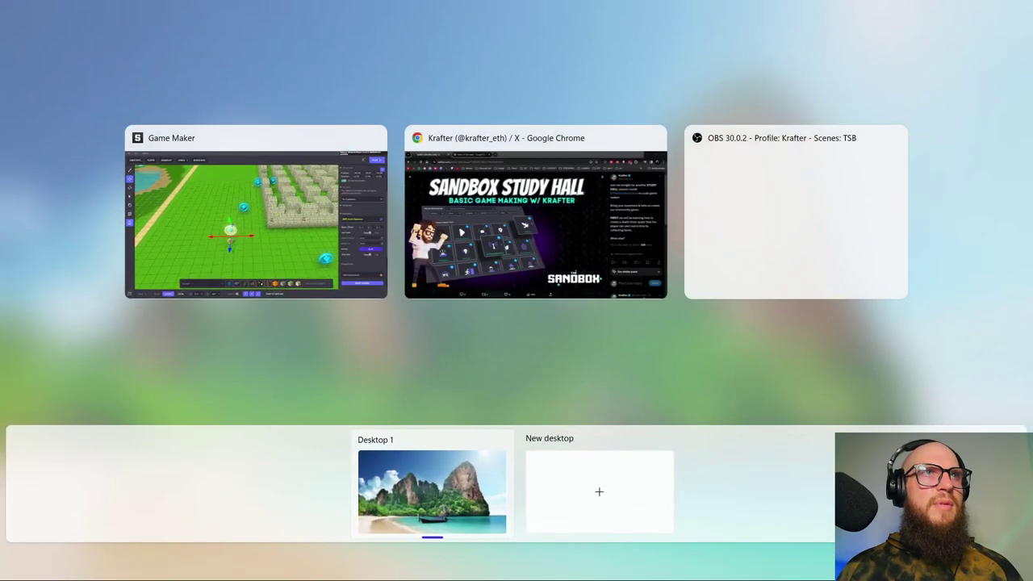
pyautogui.press('Escape')
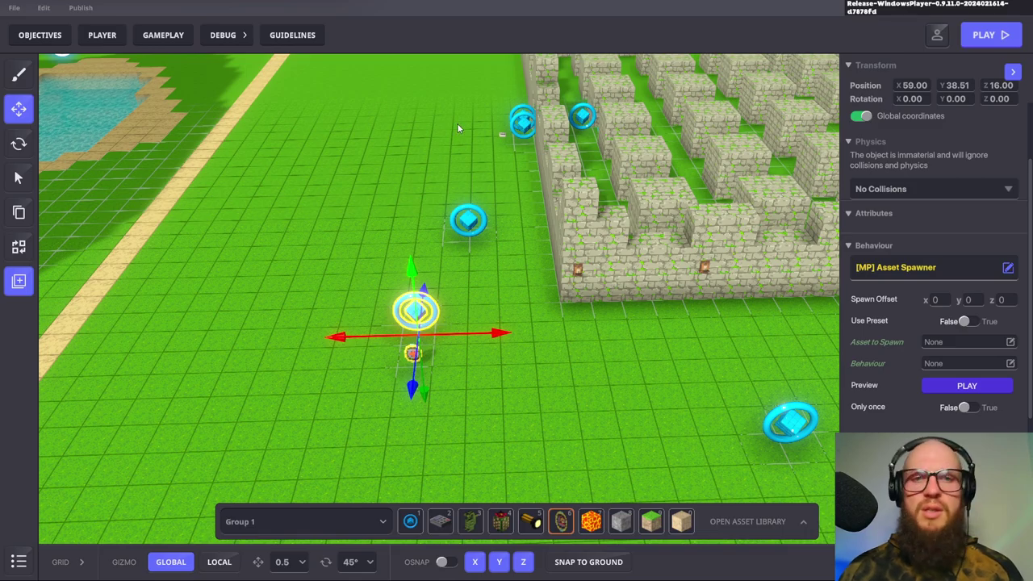
pyautogui.click(565, 358)
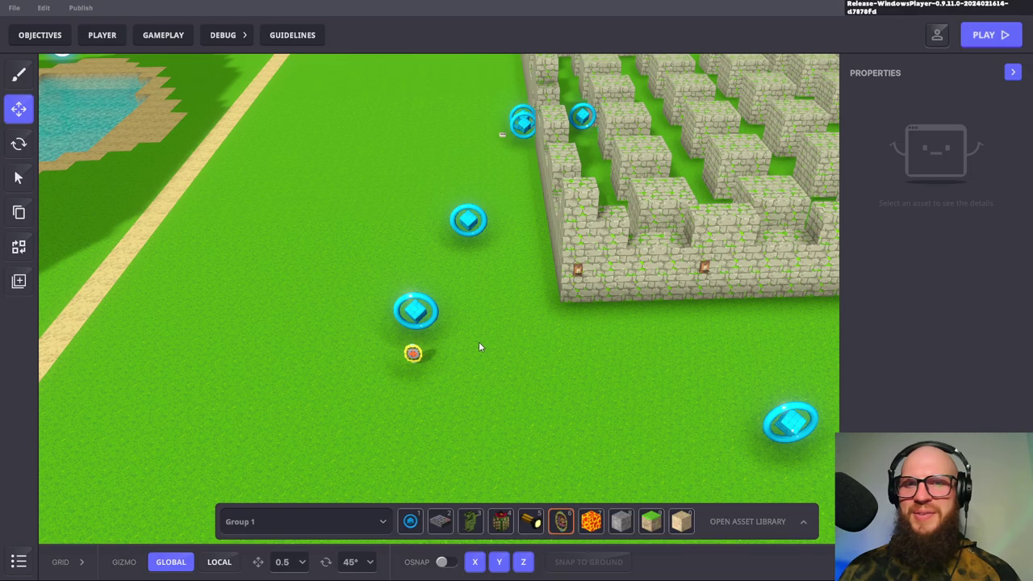
pyautogui.moveTo(299, 303); pyautogui.dragTo(537, 396)
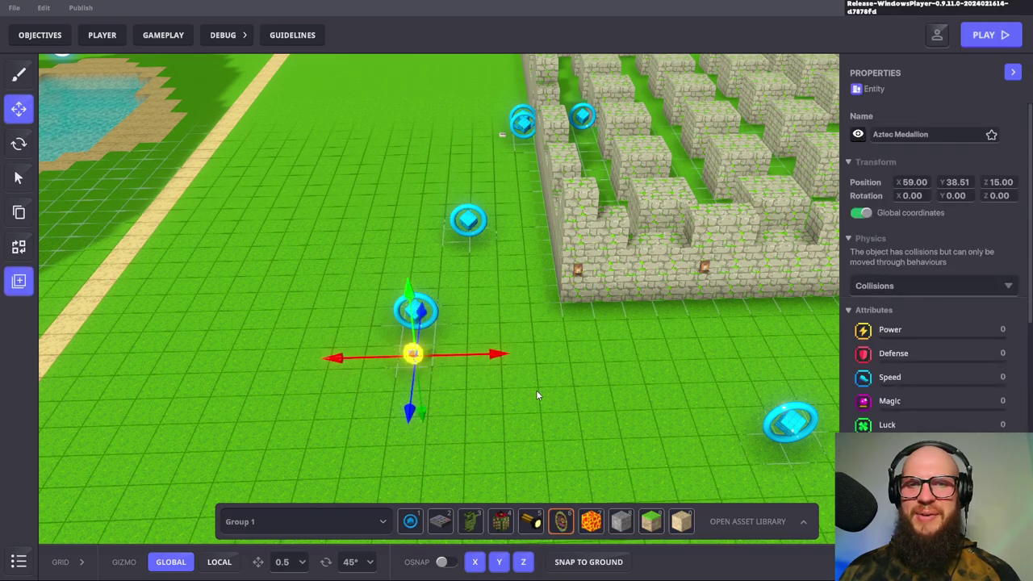
pyautogui.click(584, 366)
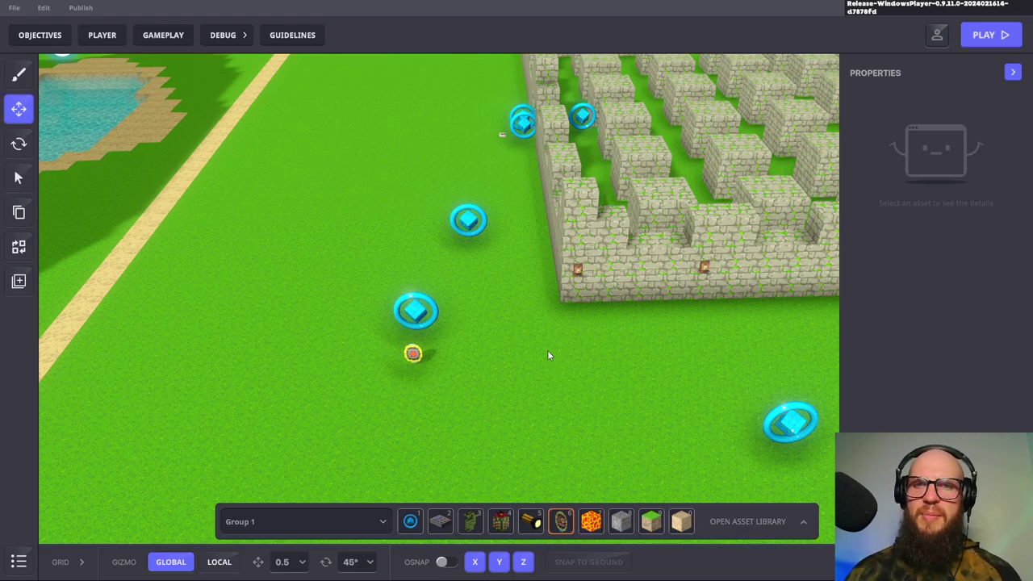
pyautogui.scroll(-3, 547, 352)
pyautogui.moveTo(519, 346); pyautogui.dragTo(510, 353, button='right')
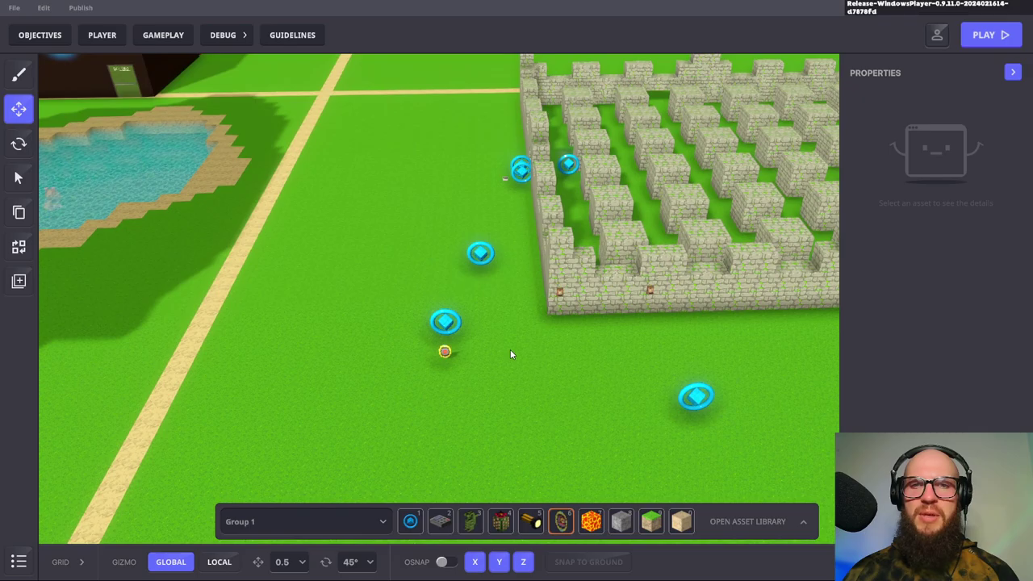
pyautogui.scroll(-5, 510, 354)
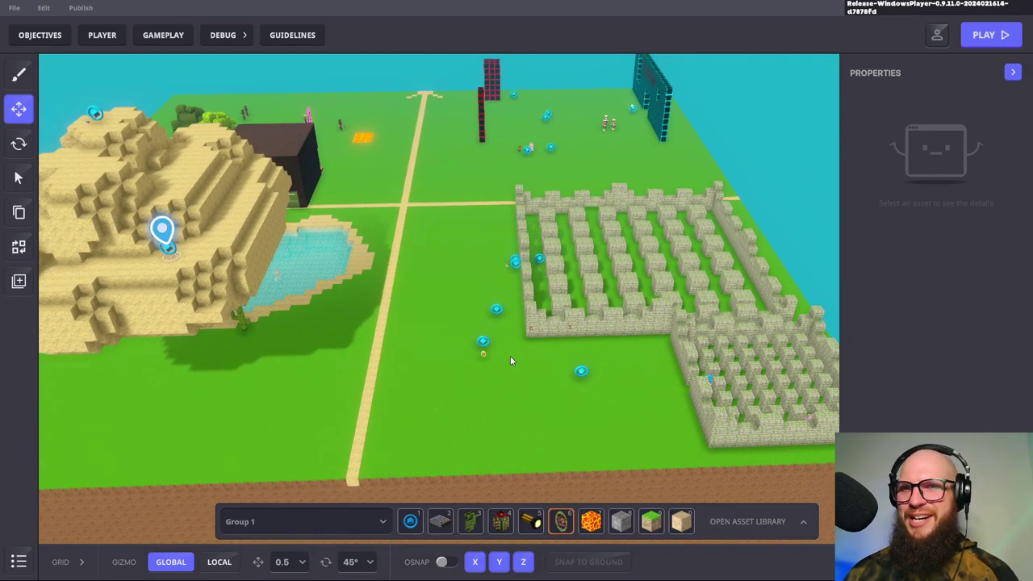
pyautogui.scroll(5, 510, 360)
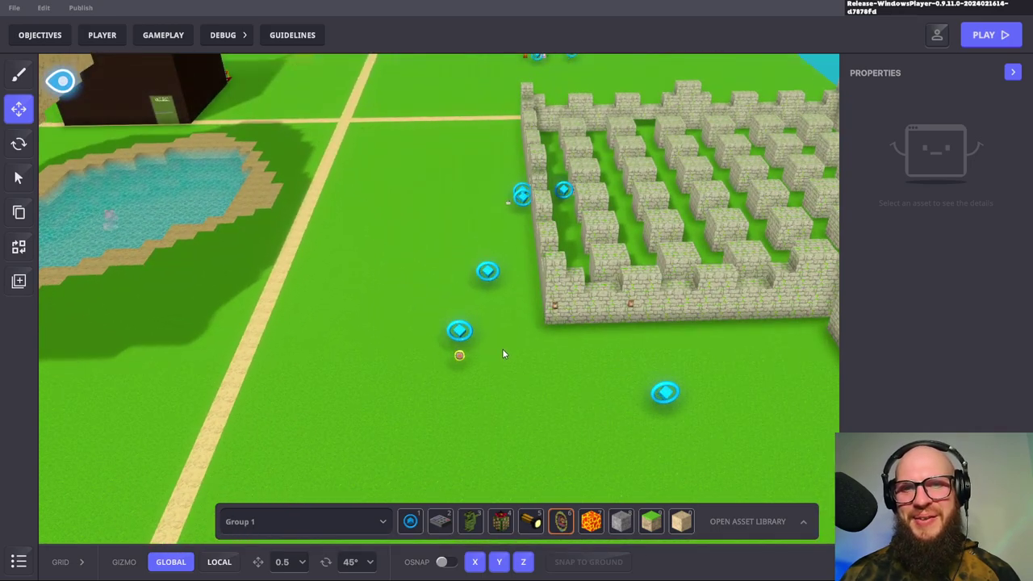
pyautogui.scroll(2, 501, 354)
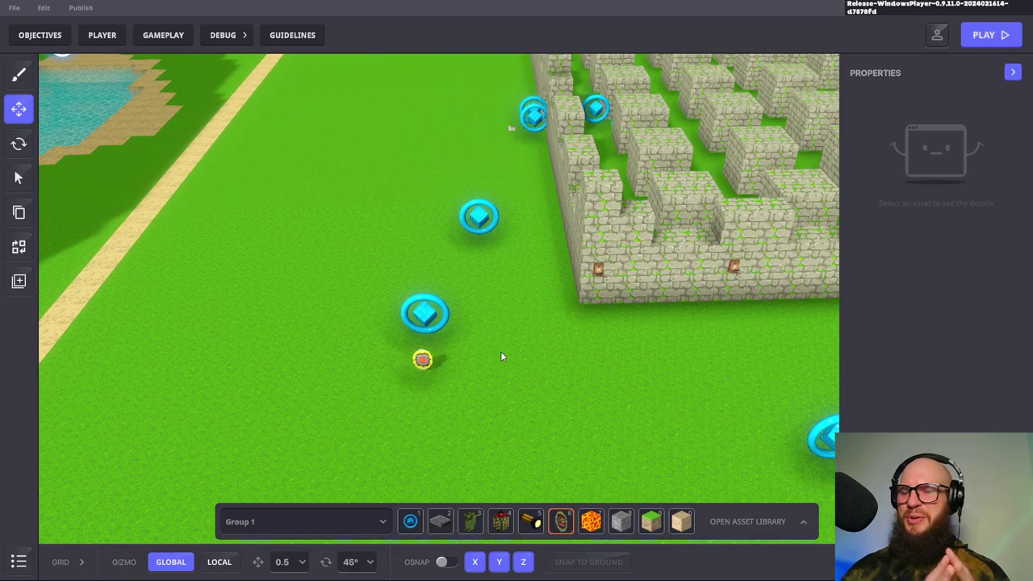
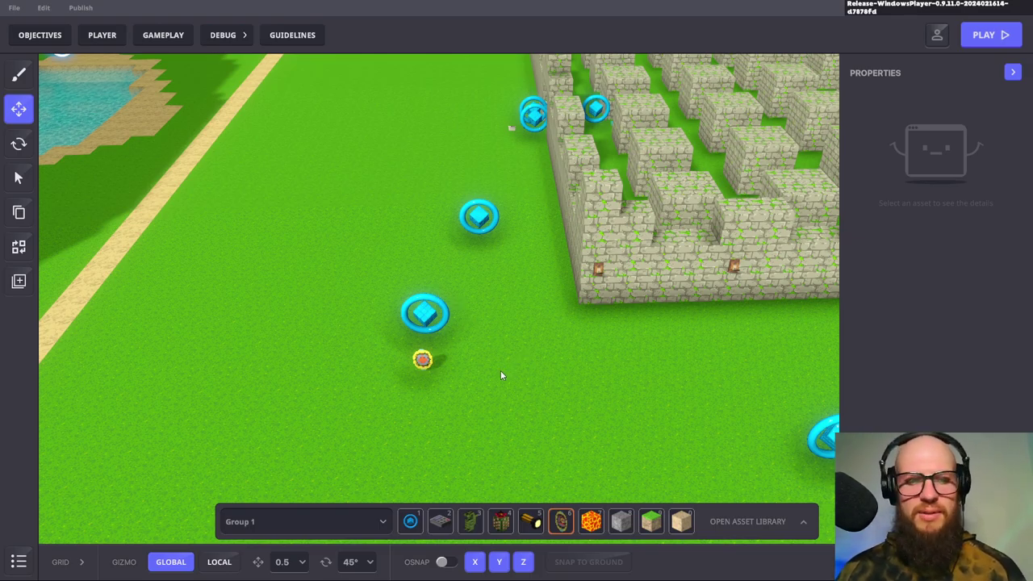
# Make the asset spawner behind the Aztec Medallion use a preset and assign AZTEC COLLECTABLE to it
pyautogui.moveTo(355, 294); pyautogui.dragTo(524, 379)
pyautogui.click(511, 306)
pyautogui.click(427, 317)
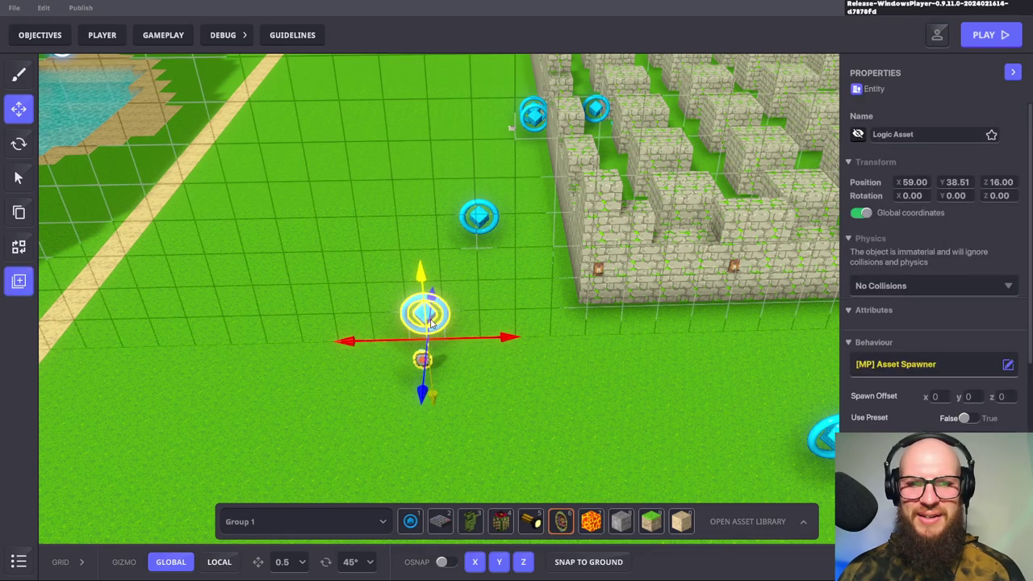
pyautogui.scroll(-3, 911, 379)
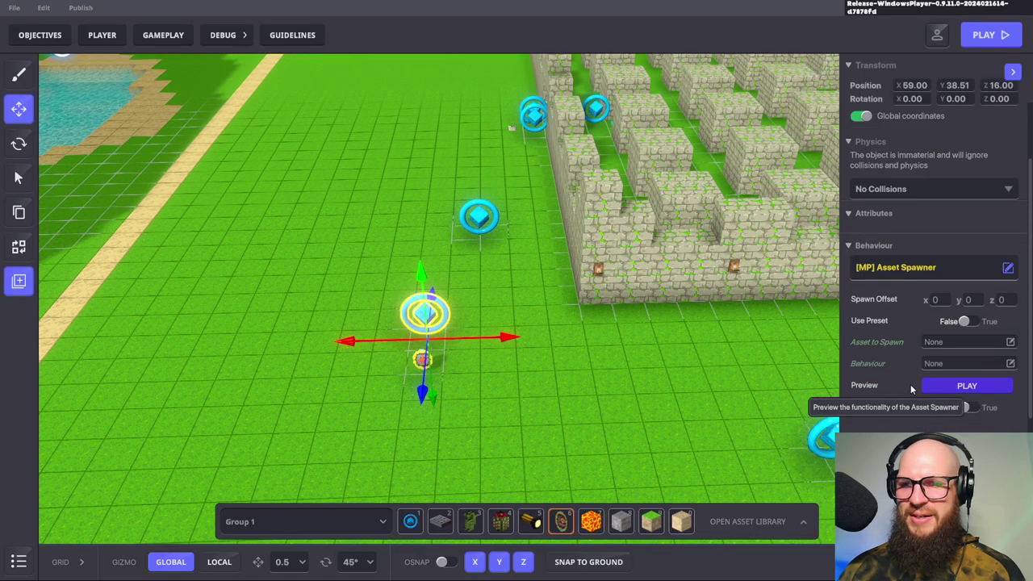
pyautogui.click(967, 283)
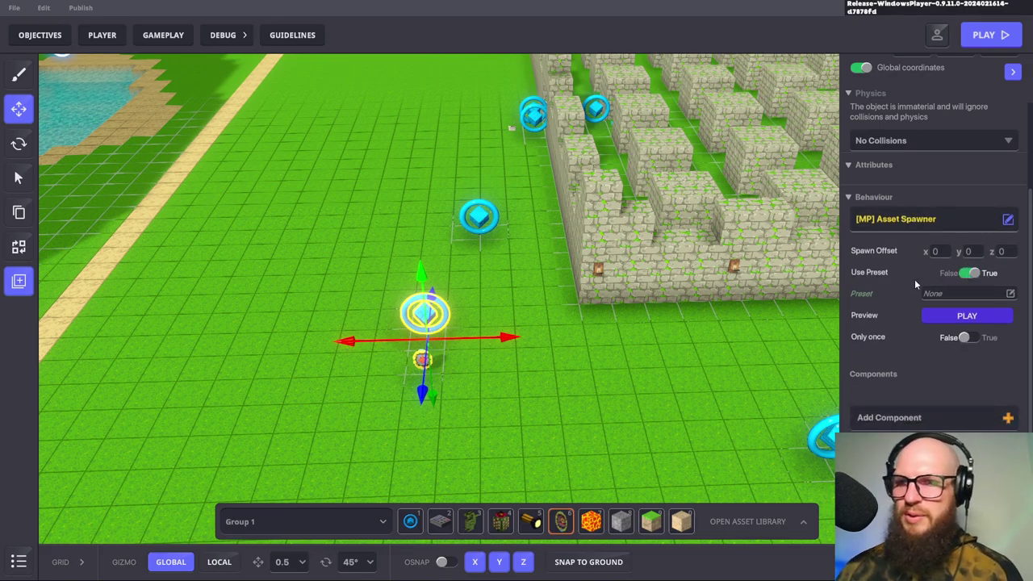
pyautogui.click(1011, 294)
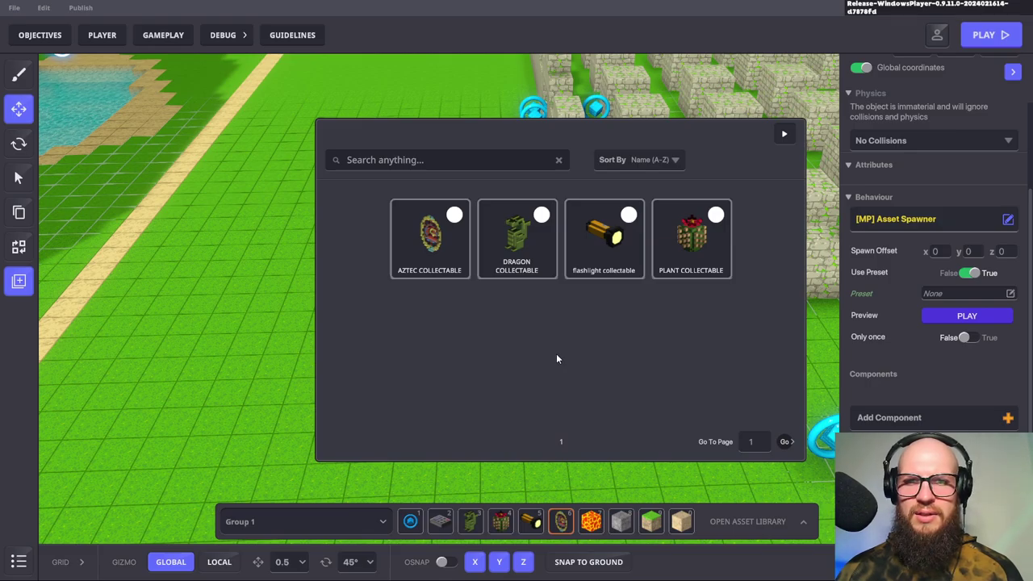
pyautogui.click(448, 226)
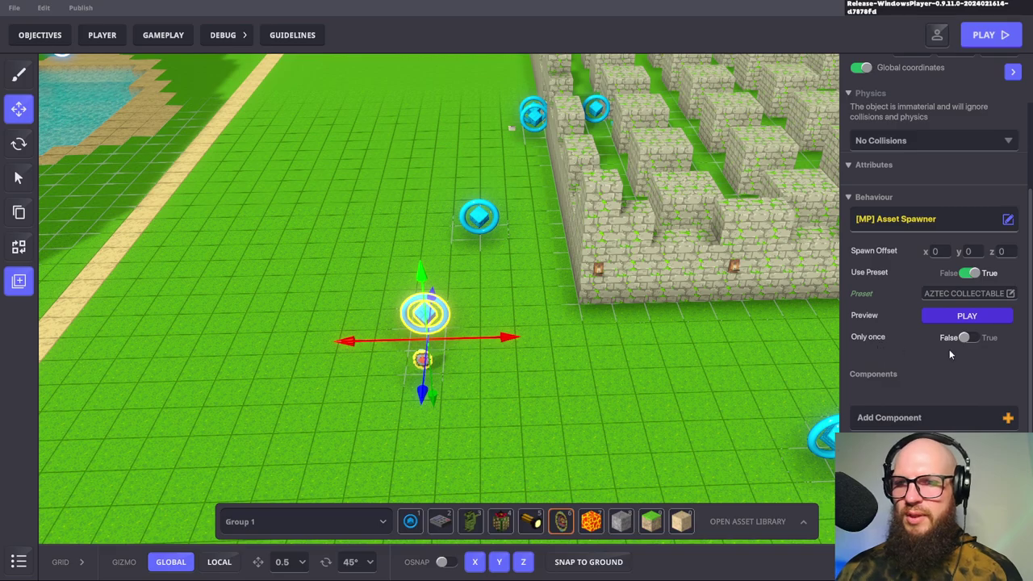
# Preview what the asset spawner spawns and stop the preview
pyautogui.click(952, 318)
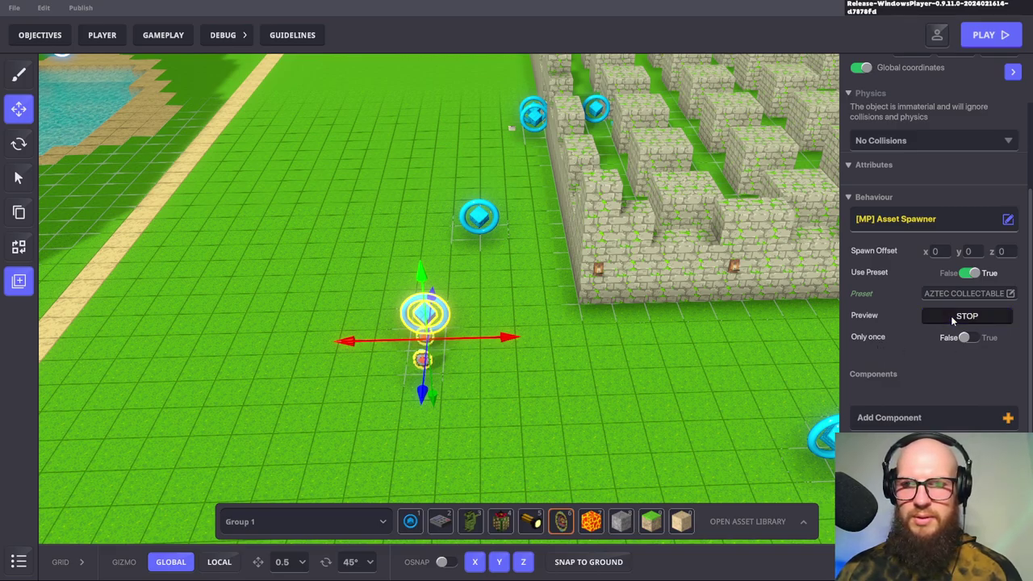
pyautogui.click(952, 318)
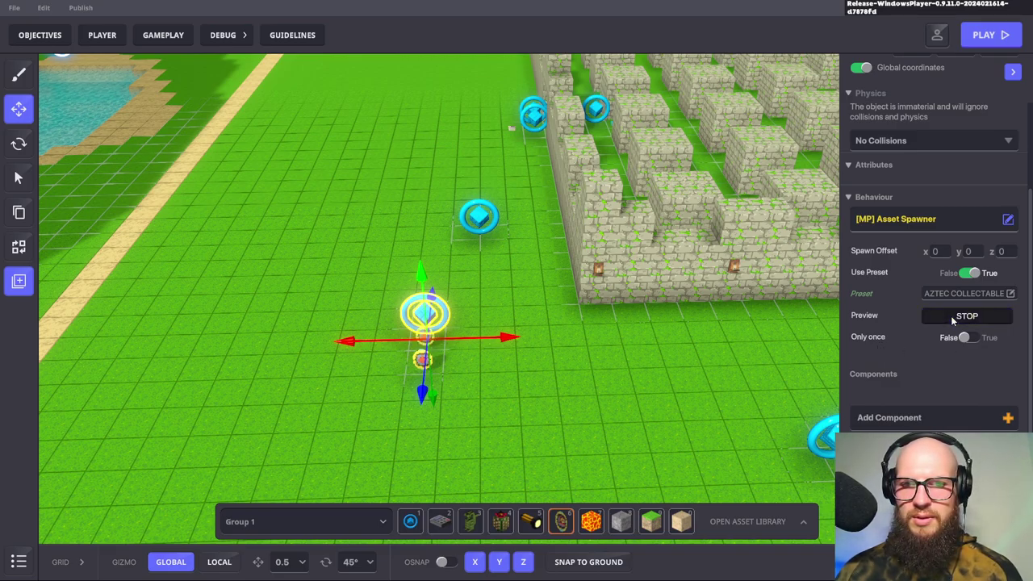
pyautogui.click(975, 317)
pyautogui.click(979, 316)
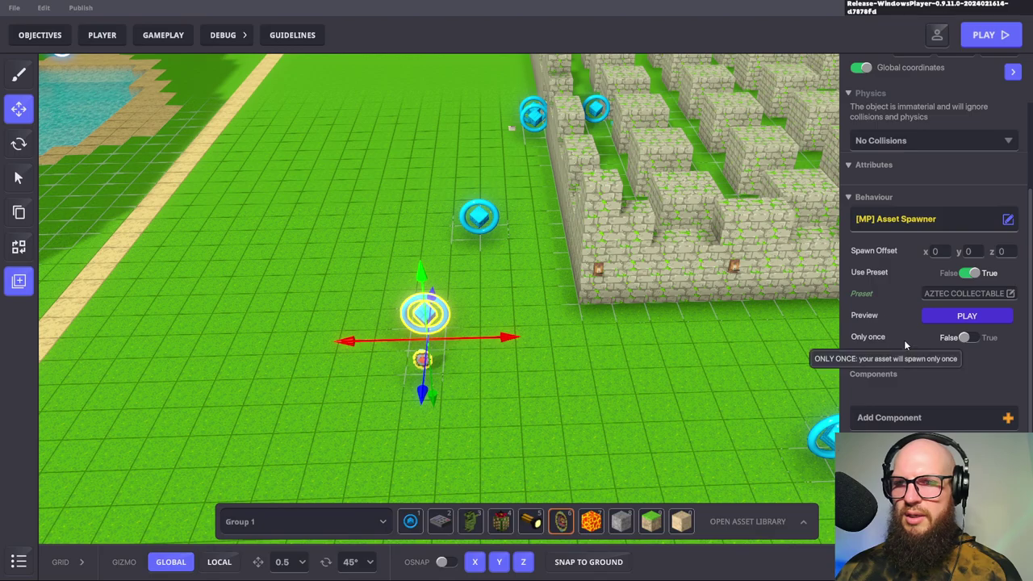
# Switch the asset spawner's Only once option on and back off, review its logic settings and deselect it
pyautogui.click(966, 337)
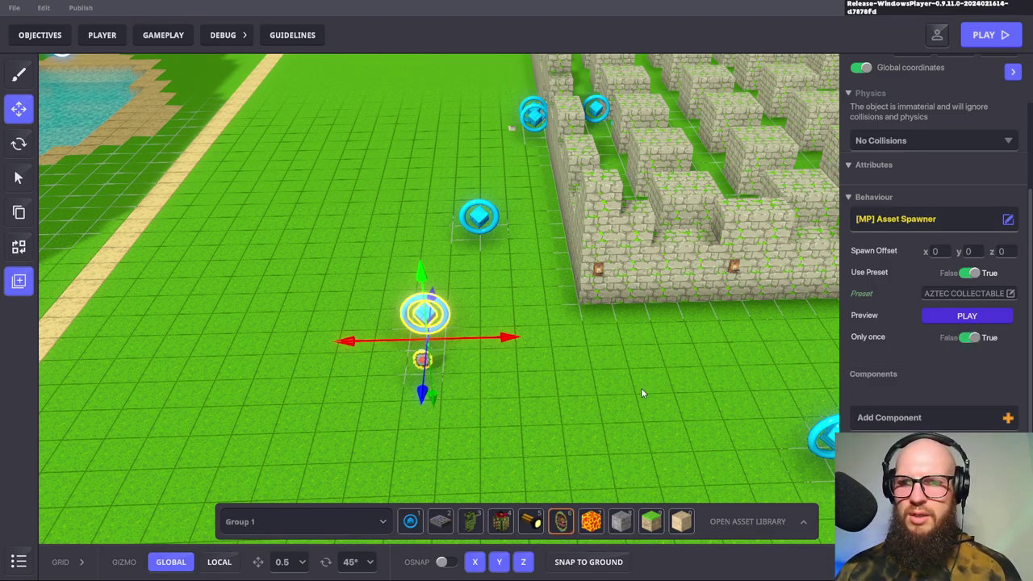
pyautogui.click(966, 337)
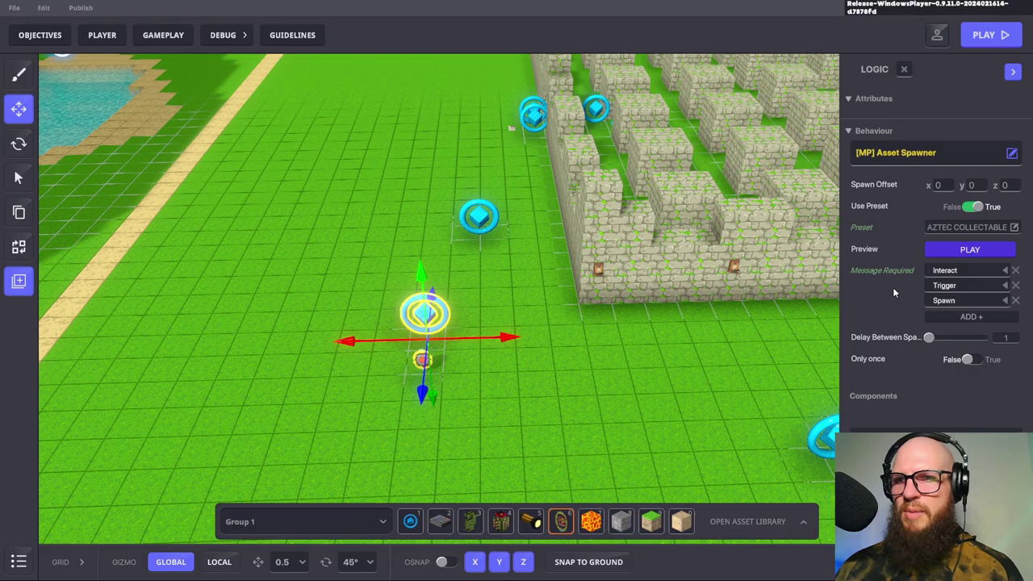
pyautogui.click(517, 385)
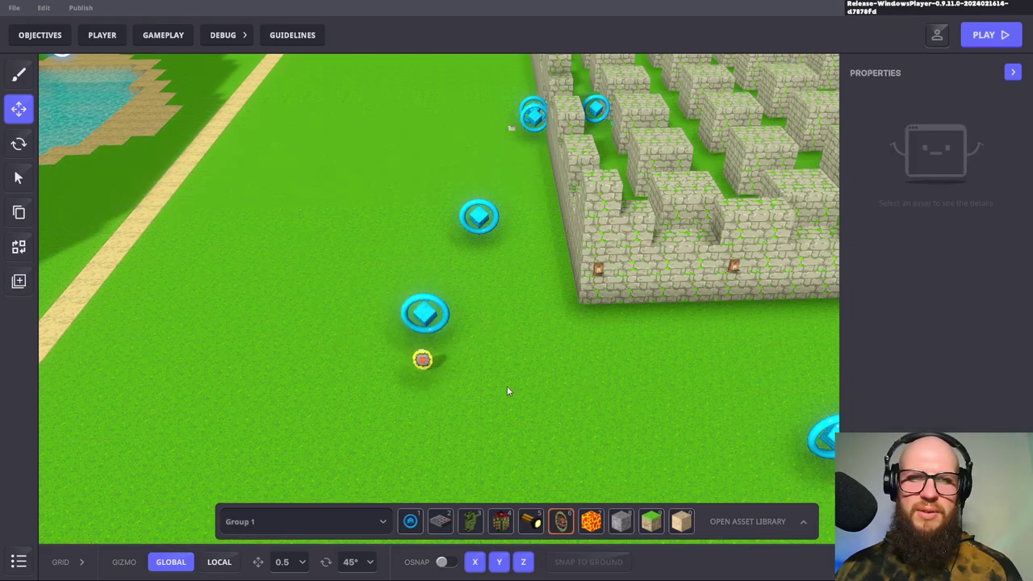
# Delete the Aztec Medallion standing in front of the asset spawner
pyautogui.click(422, 359)
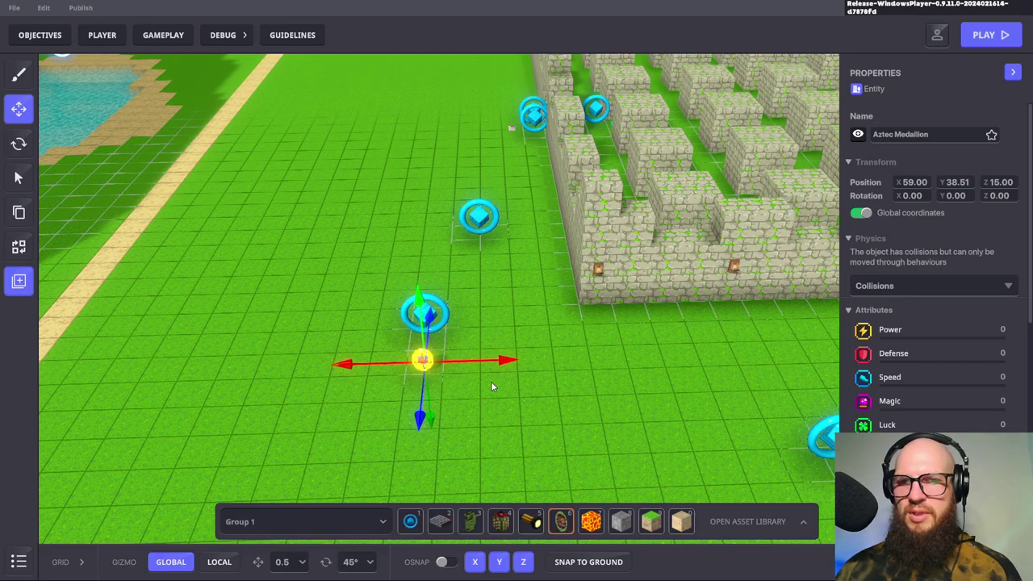
pyautogui.press('Escape')
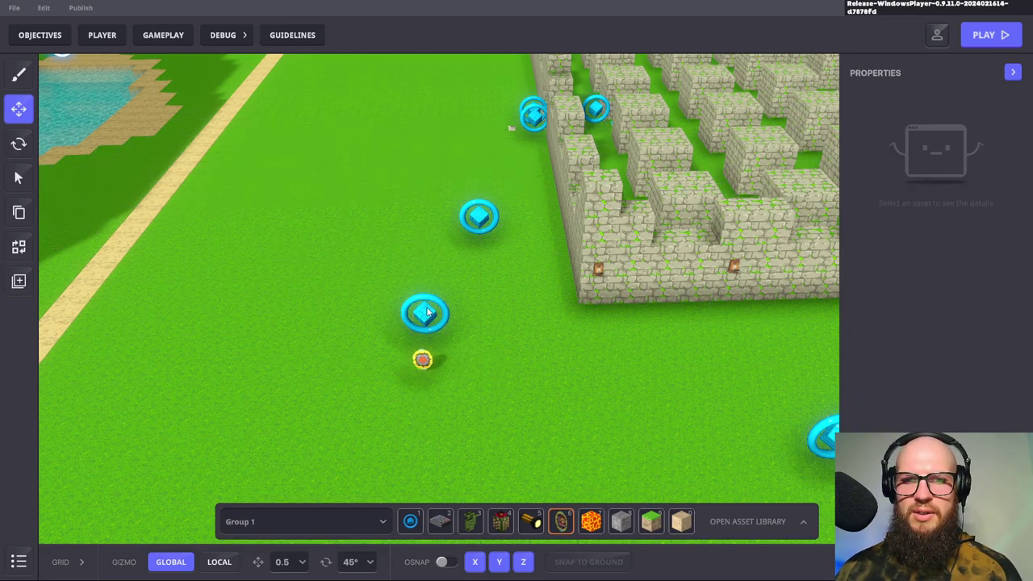
pyautogui.click(424, 364)
pyautogui.press('Escape')
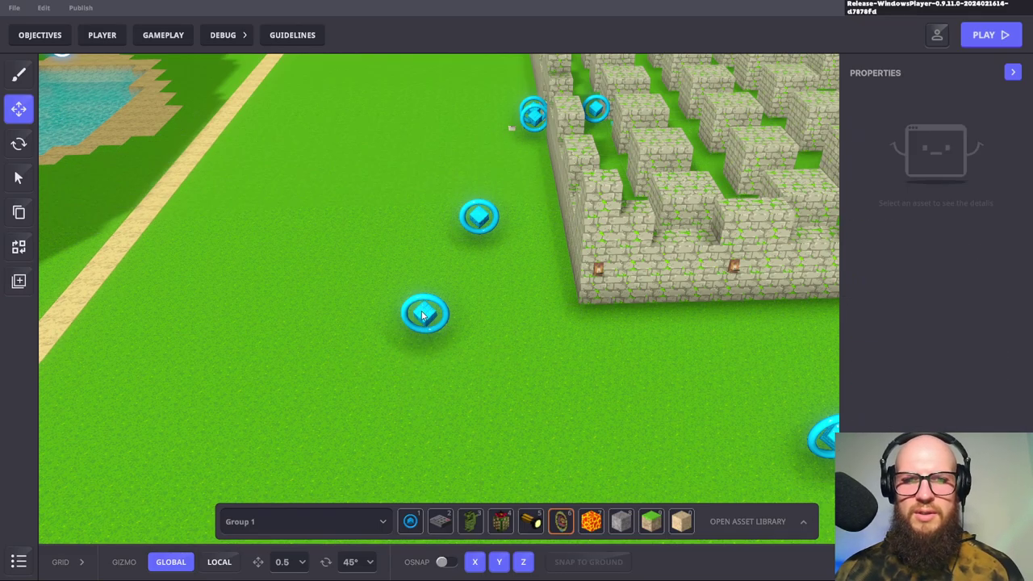
# Duplicate the asset spawner twice and line the copies up in a row beside it at about X 53.9 and X 56.5
pyautogui.click(426, 348)
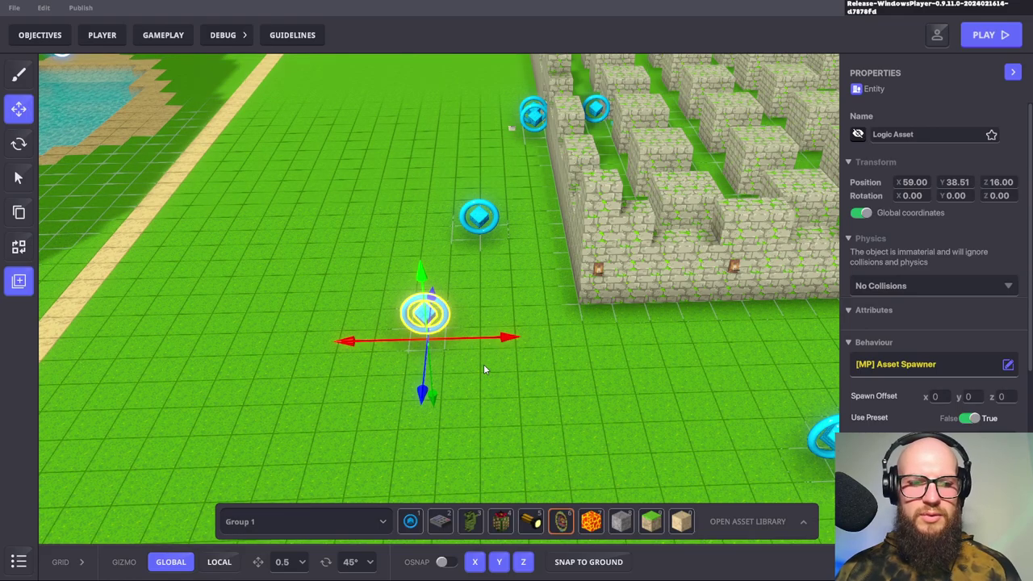
pyautogui.press('Down')
pyautogui.press('Down')
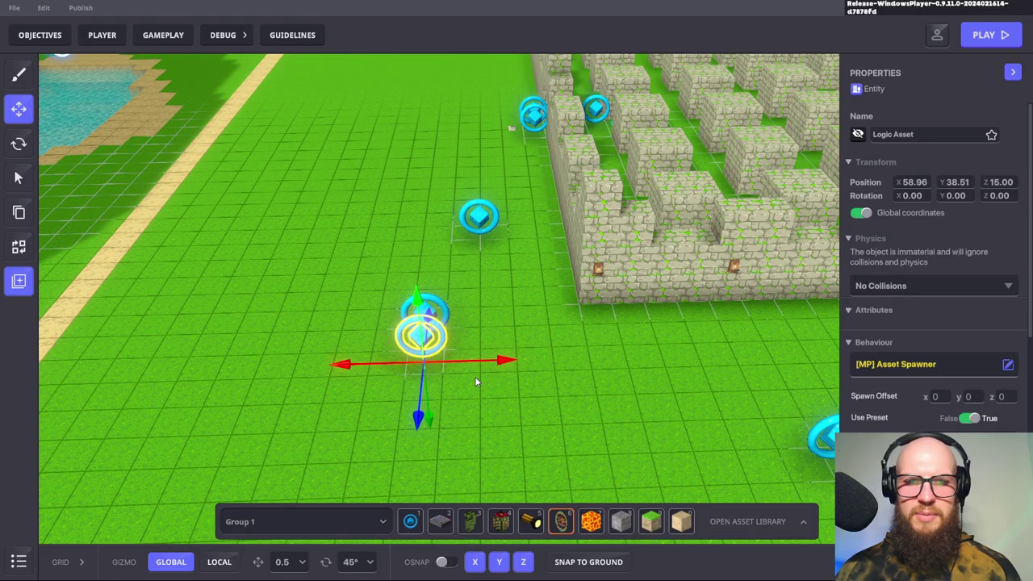
pyautogui.moveTo(445, 381); pyautogui.dragTo(251, 345)
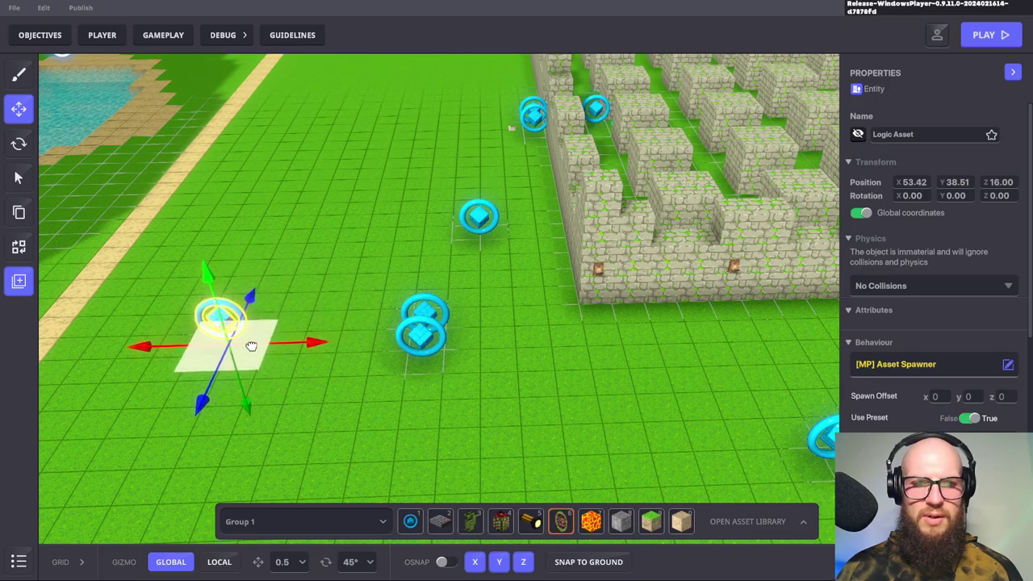
pyautogui.click(436, 368)
pyautogui.moveTo(438, 370); pyautogui.dragTo(350, 349)
pyautogui.click(519, 460)
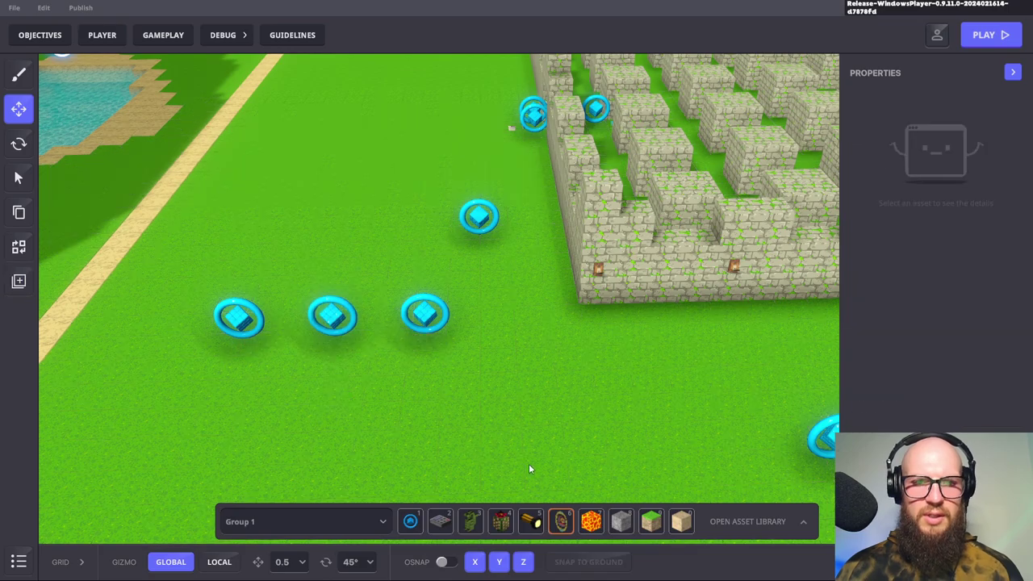
# Remove the Interact and Trigger messages from the required messages of the leftmost asset spawner in the row
pyautogui.click(423, 314)
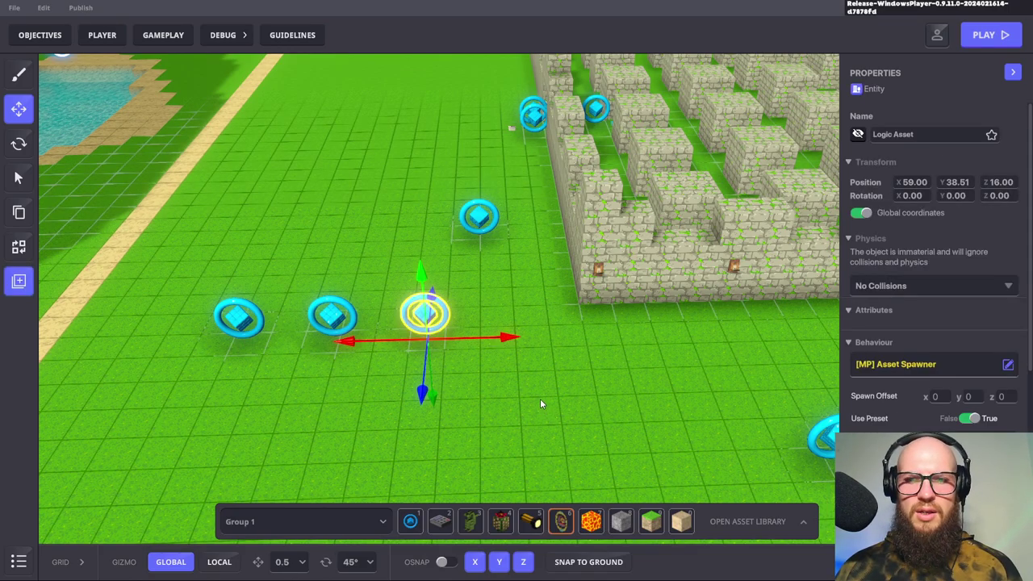
pyautogui.click(238, 317)
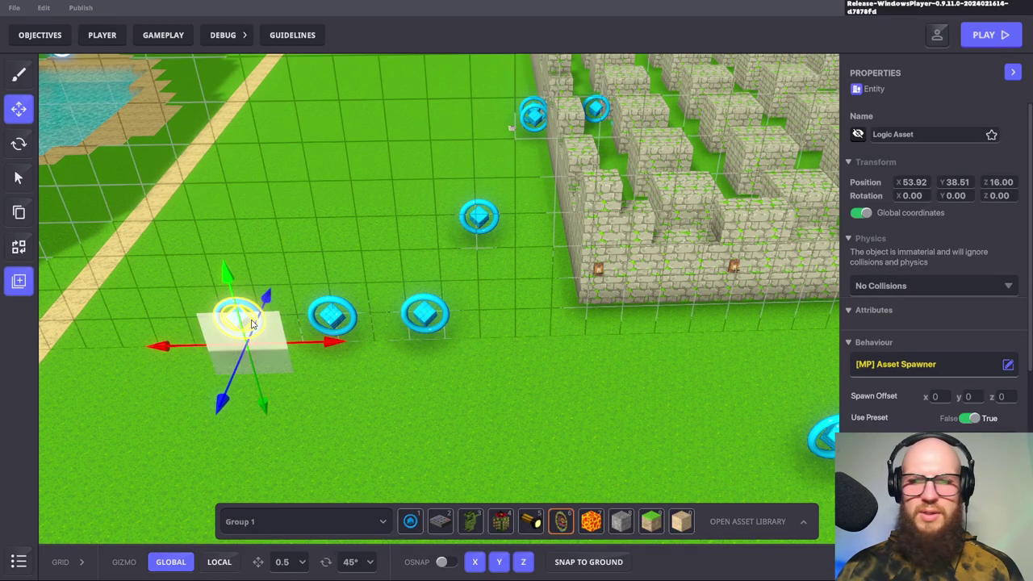
pyautogui.scroll(-3, 880, 421)
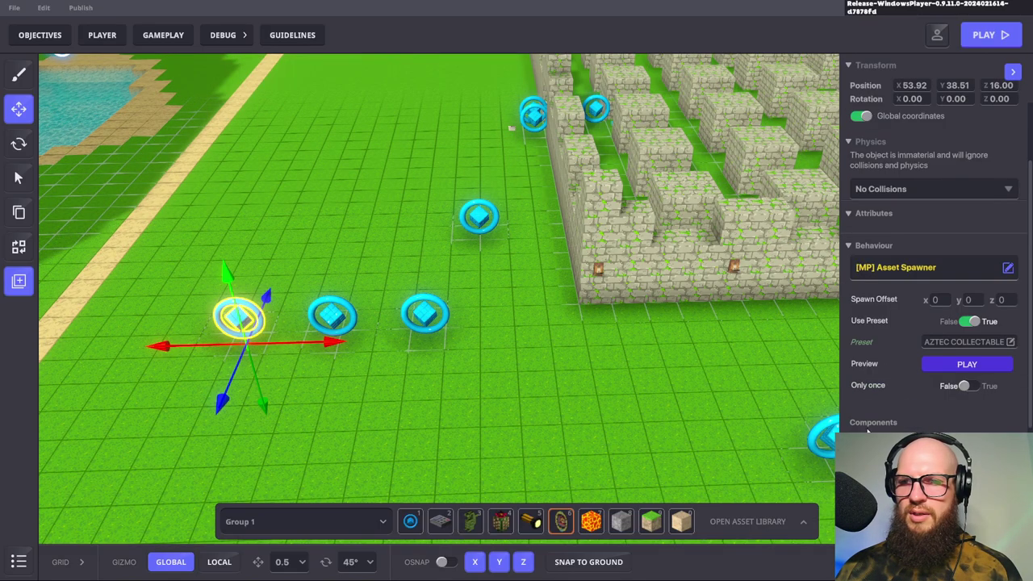
pyautogui.scroll(-1, 895, 257)
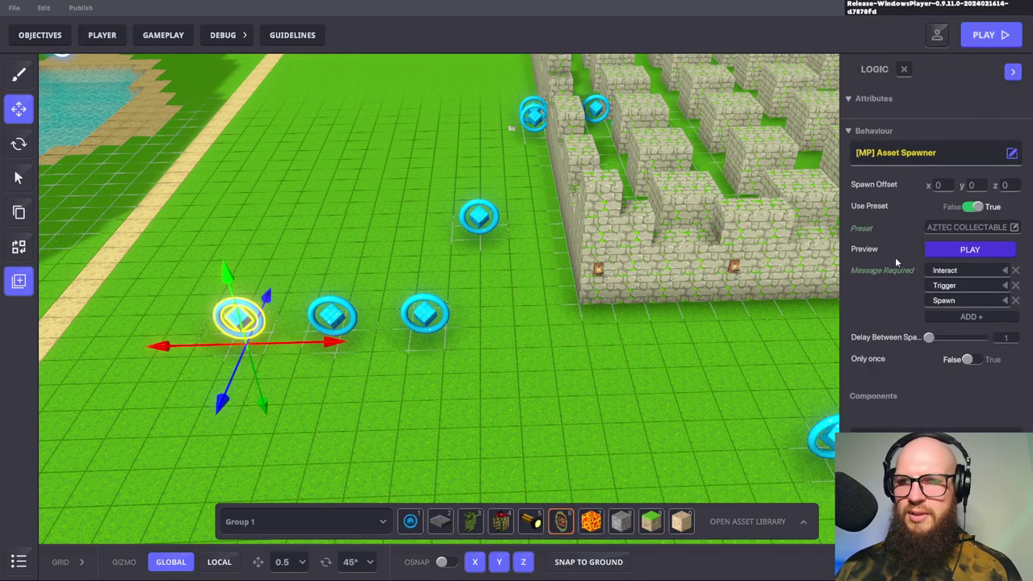
pyautogui.click(1015, 270)
pyautogui.click(1016, 273)
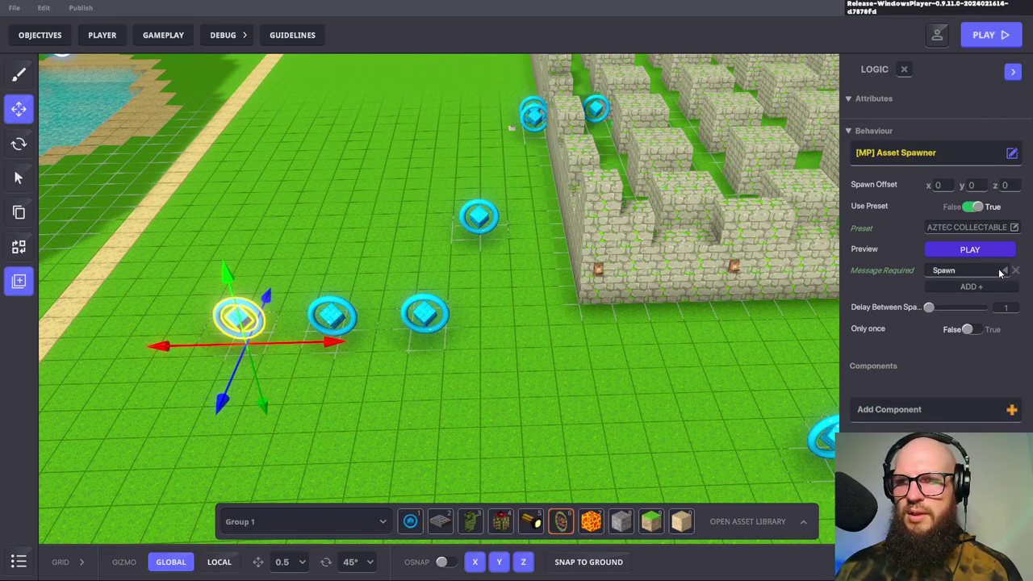
# Replace the leftmost asset spawner's remaining Spawn message with a new message named SPAWN.AZTEC.1
pyautogui.click(954, 271)
pyautogui.write('SPW')
pyautogui.press('BackSpace')
pyautogui.write('A')
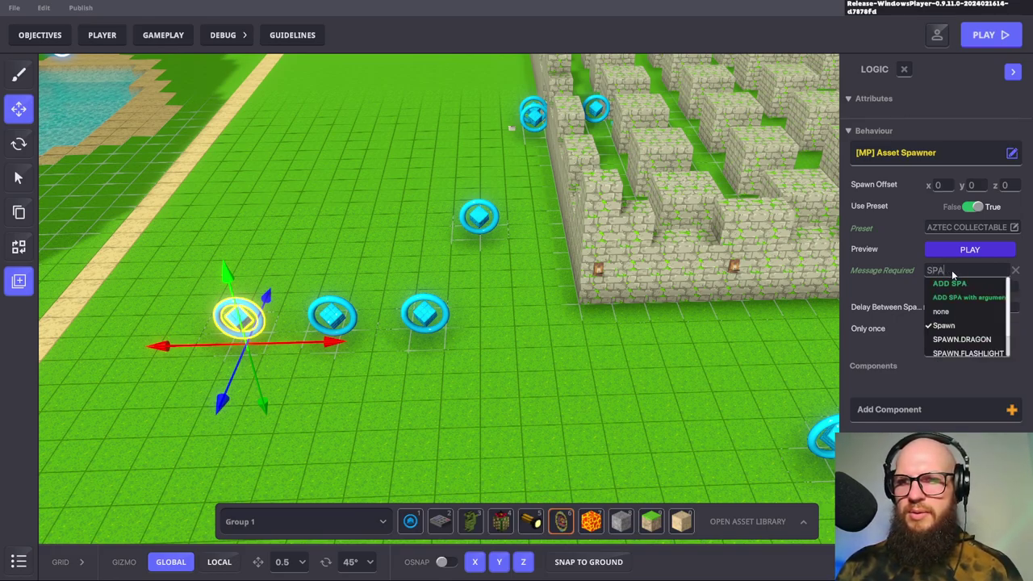
pyautogui.write('WN.')
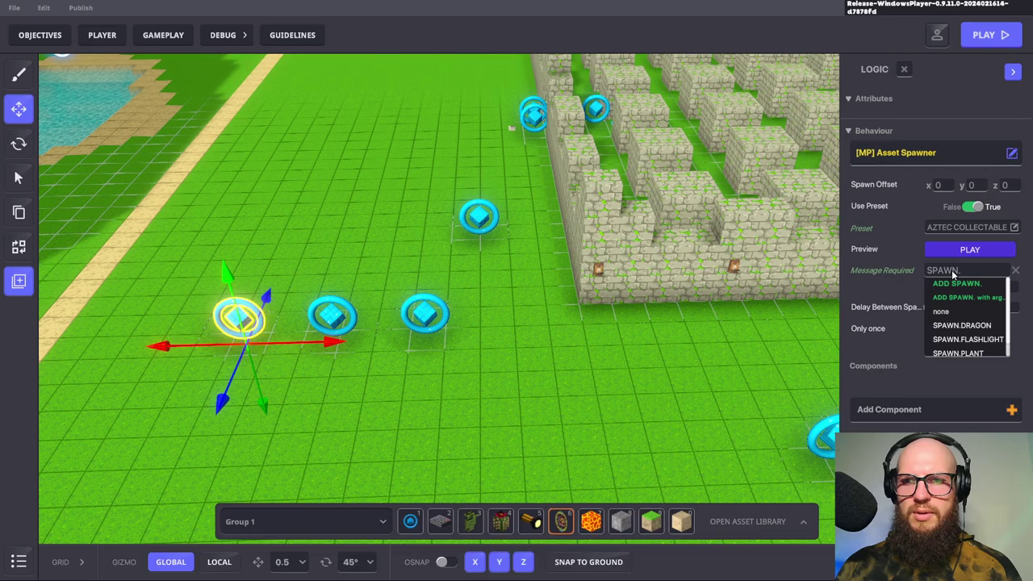
pyautogui.write('AZTE')
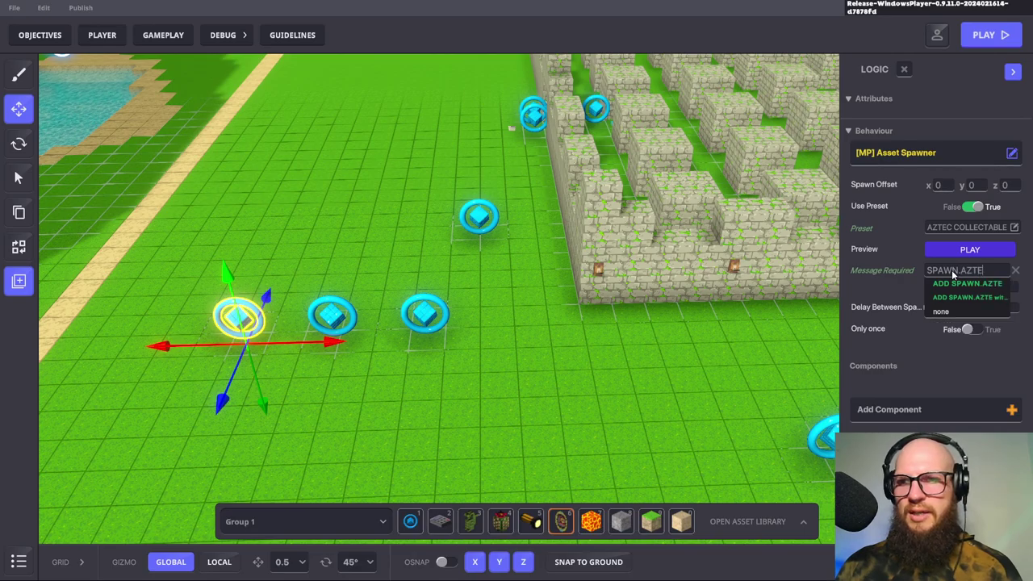
pyautogui.write('C.1')
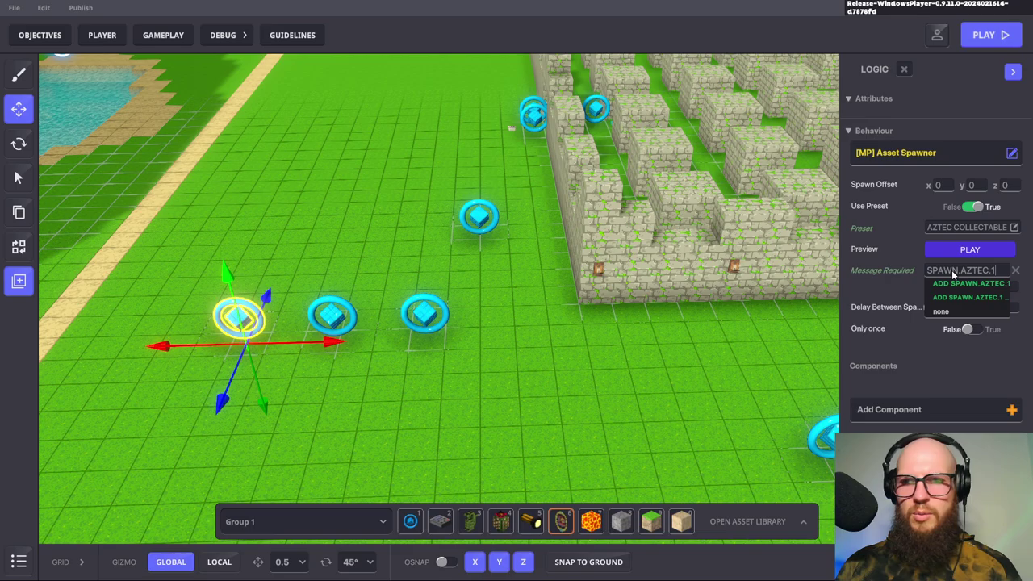
pyautogui.press('BackSpace')
pyautogui.press('BackSpace')
pyautogui.write('1')
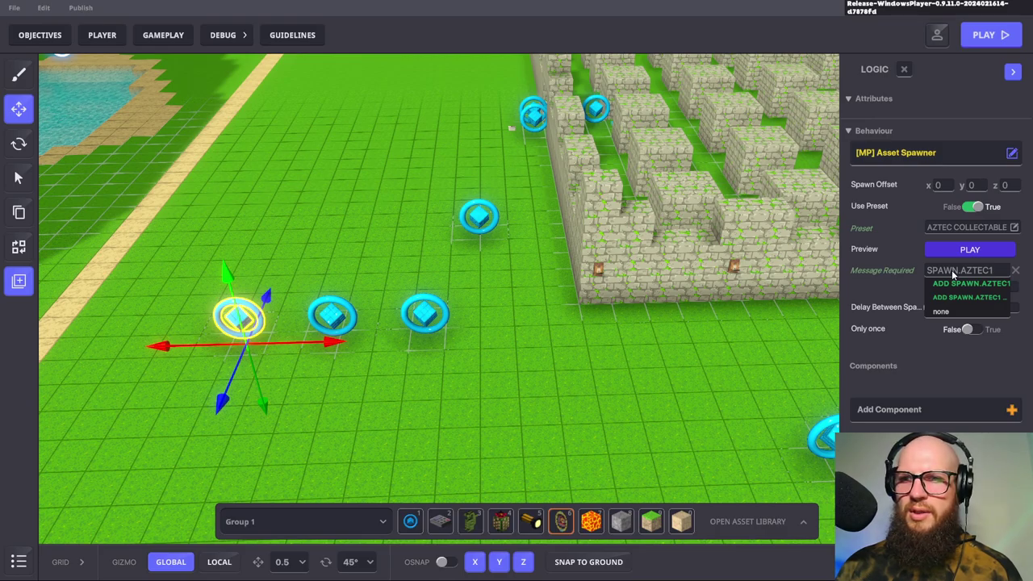
pyautogui.press('BackSpace')
pyautogui.write('.1')
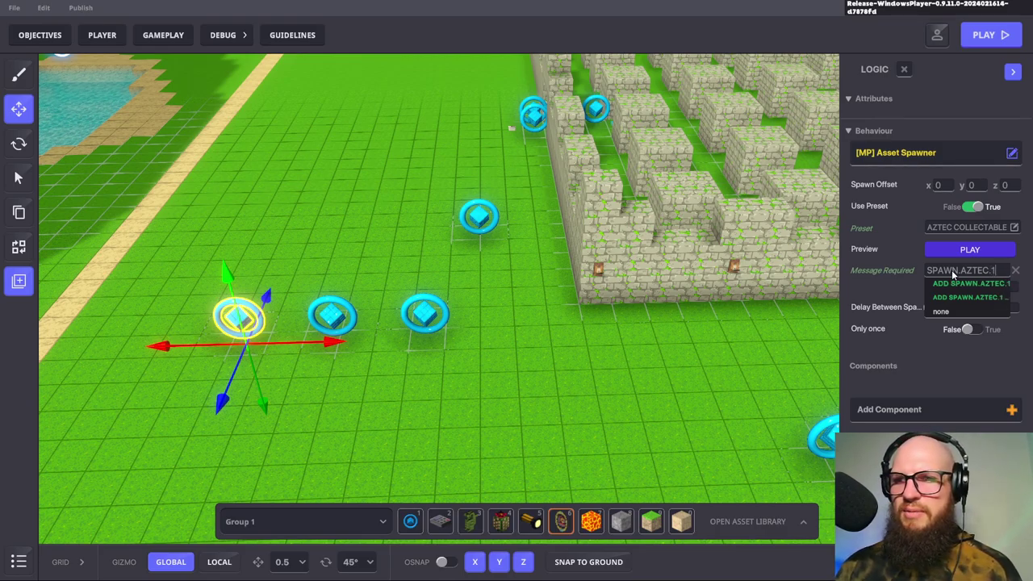
pyautogui.press('Return')
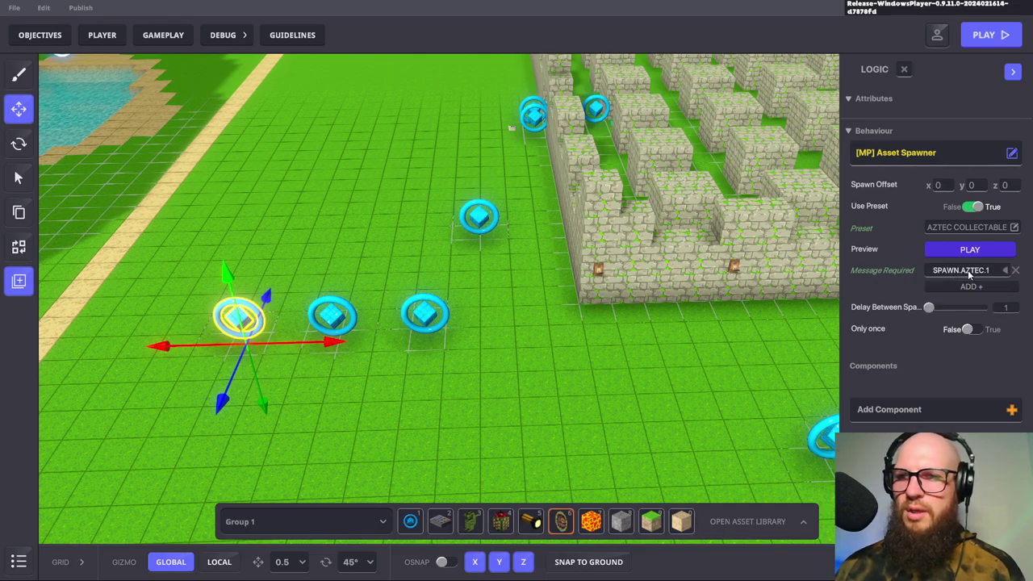
# Remove the Interact and Trigger messages from the required messages of the middle asset spawner in the row
pyautogui.click(333, 317)
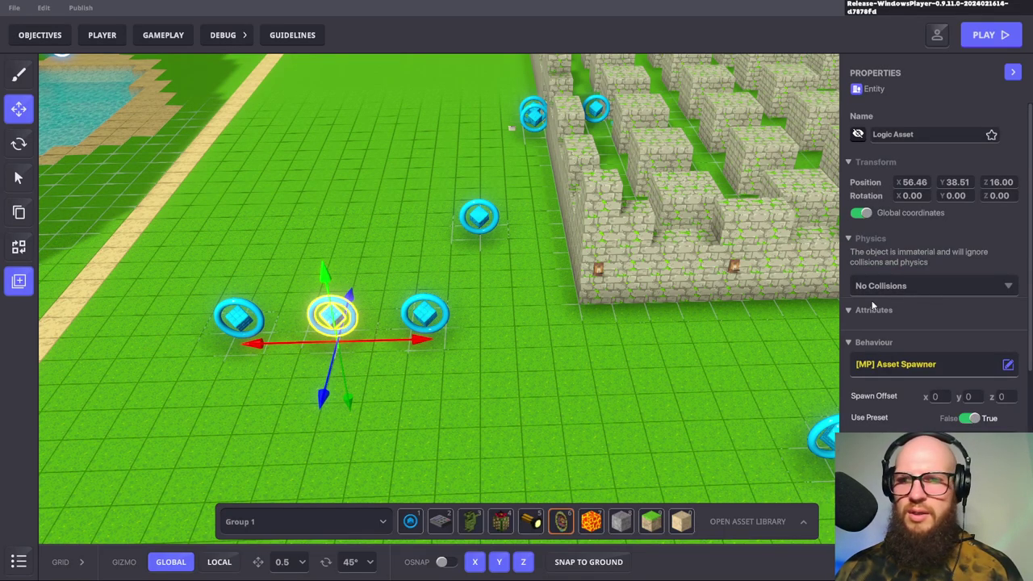
pyautogui.scroll(-3, 999, 417)
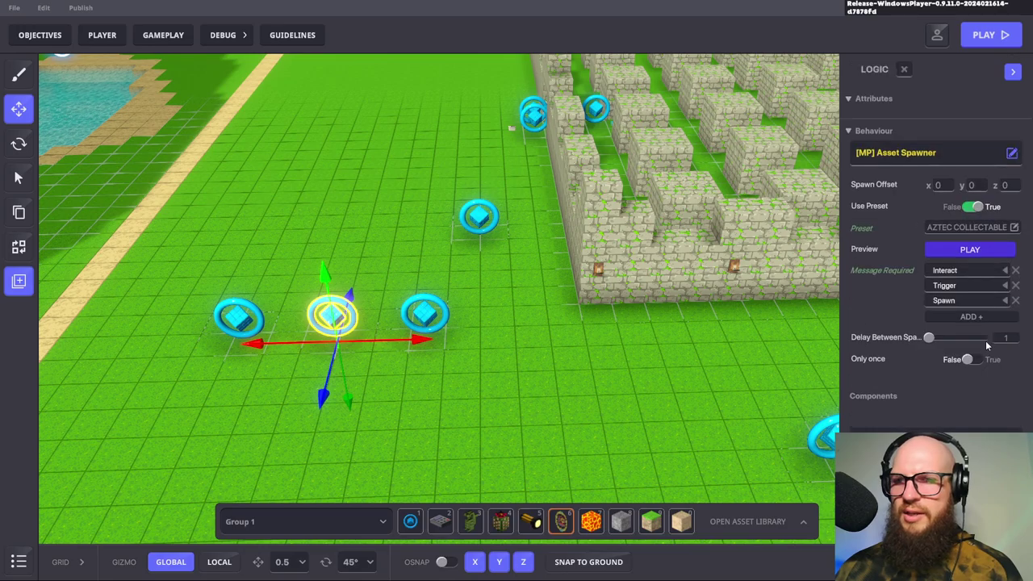
pyautogui.click(1003, 276)
pyautogui.click(1003, 276)
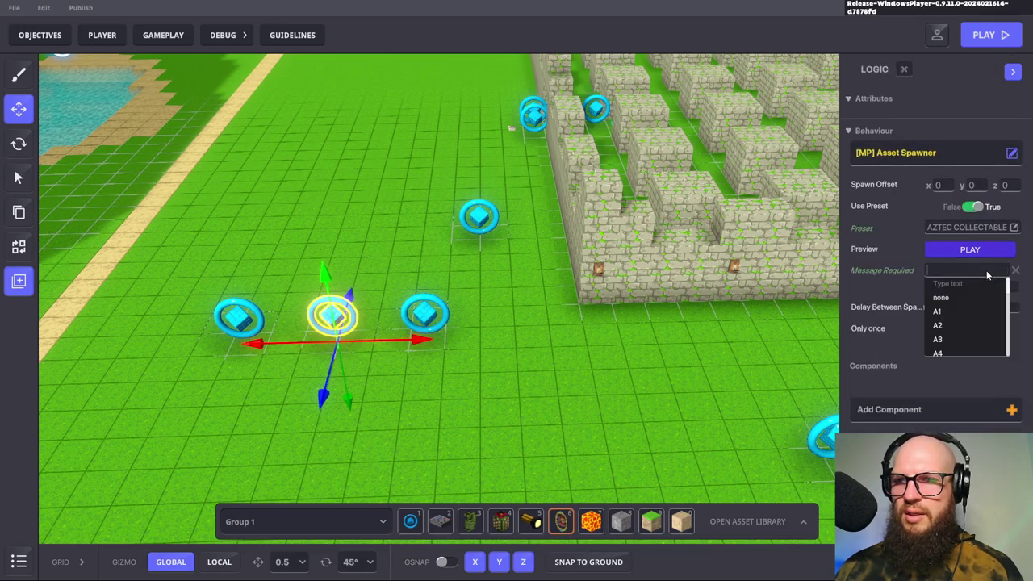
# Replace the middle asset spawner's remaining Spawn message with a new message named SPAWN.AZTEC.2
pyautogui.write('SOA')
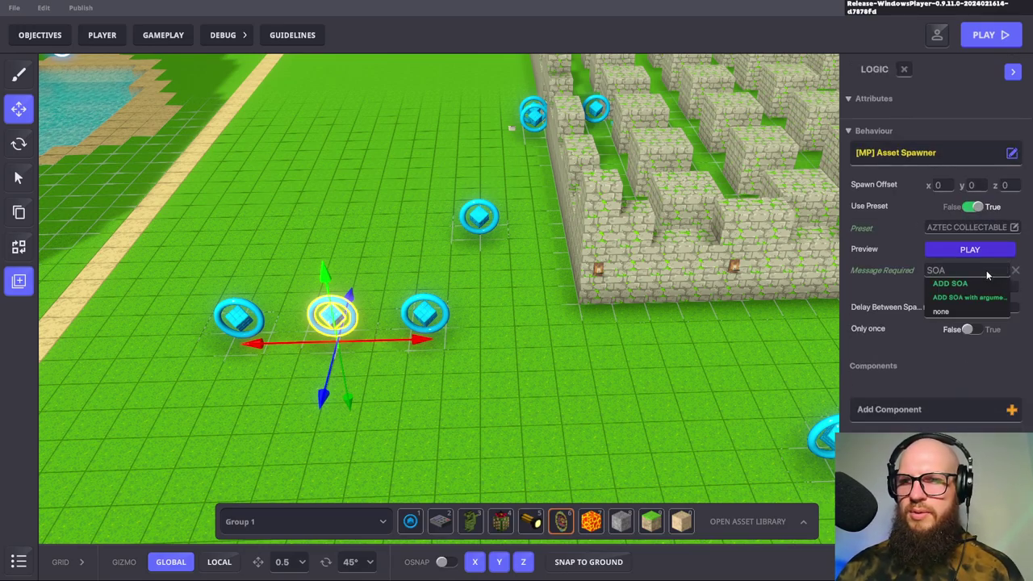
pyautogui.press('BackSpace')
pyautogui.press('BackSpace')
pyautogui.write('PAWN.')
pyautogui.write('AZ')
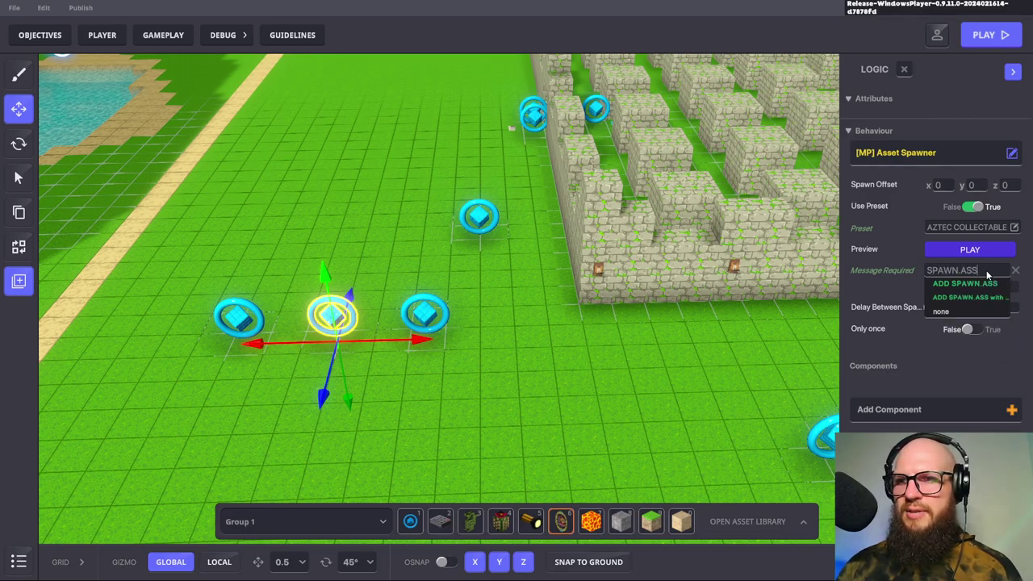
pyautogui.write('T')
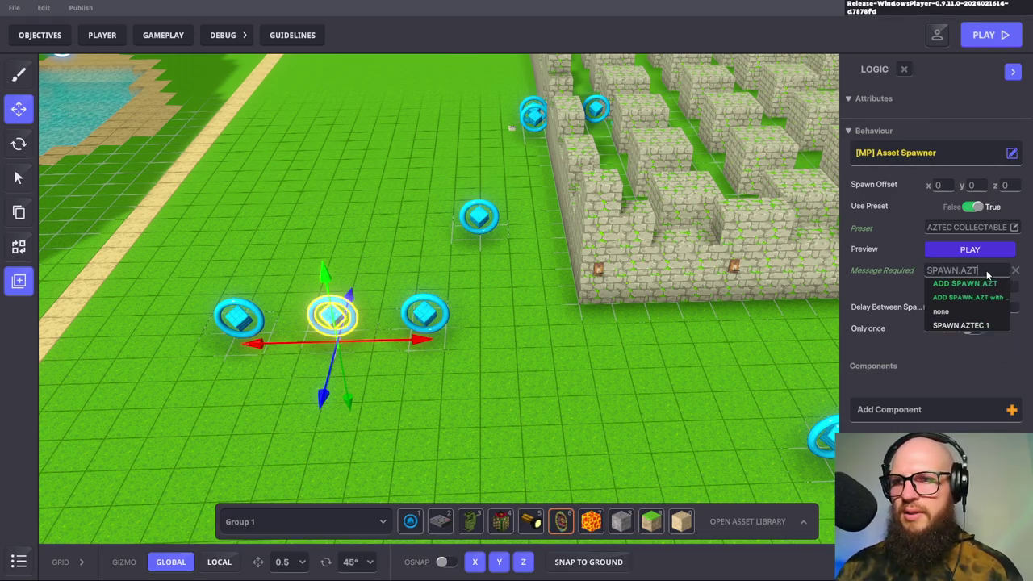
pyautogui.write('EC.2')
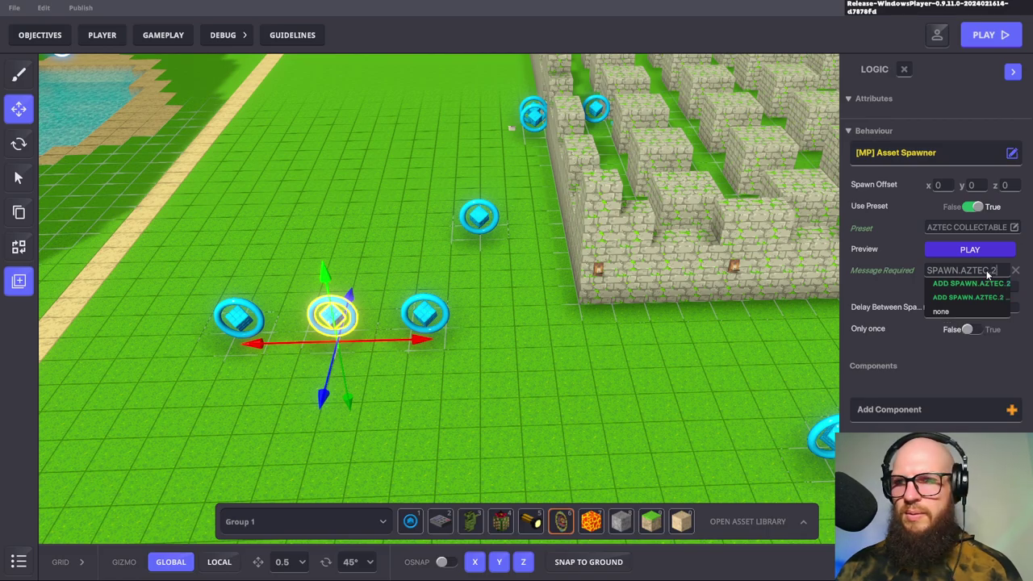
pyautogui.press('Return')
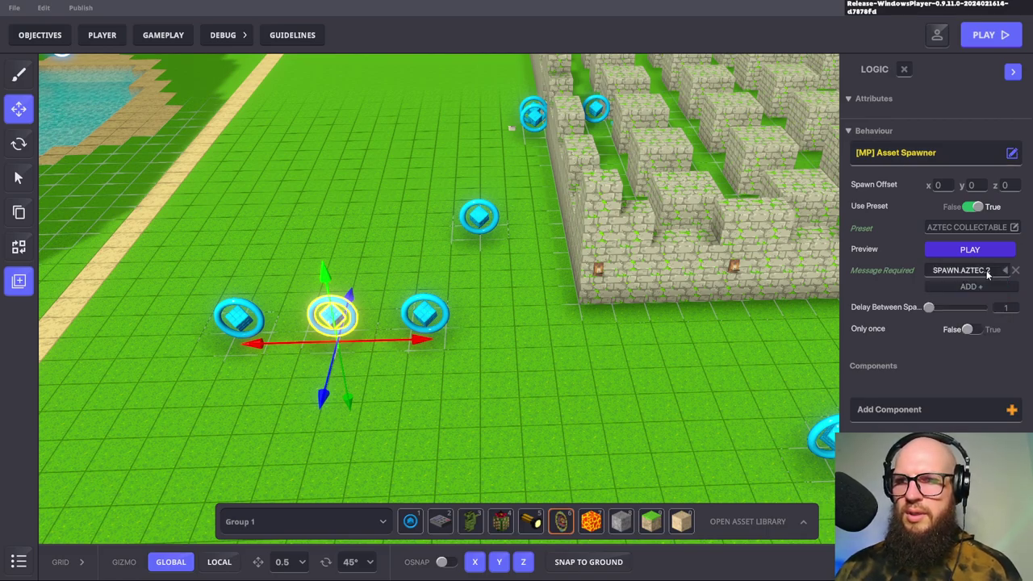
# Remove the Interact and Trigger messages from the required messages of the rightmost asset spawner in the row
pyautogui.click(428, 319)
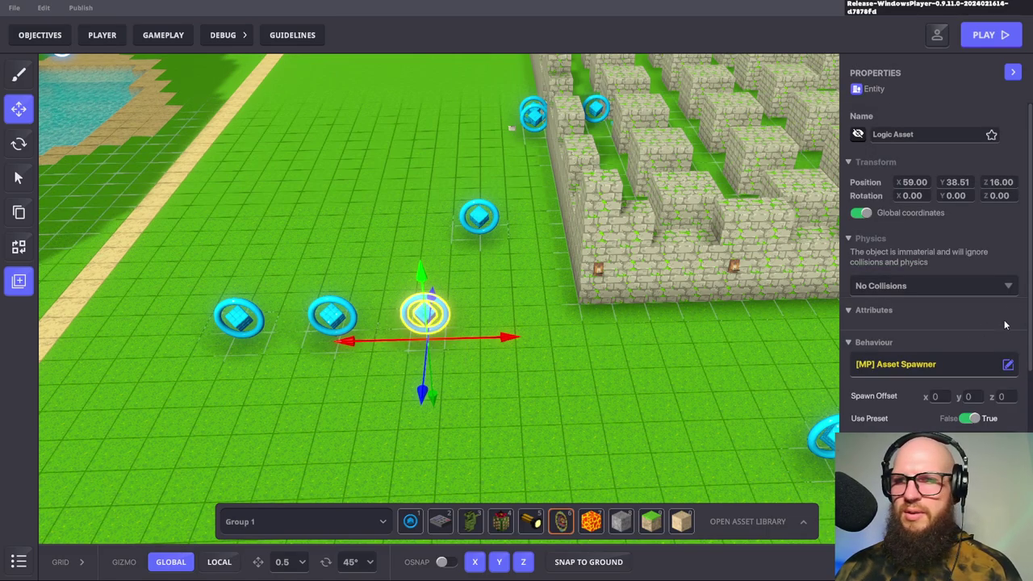
pyautogui.scroll(-5, 948, 395)
pyautogui.click(949, 400)
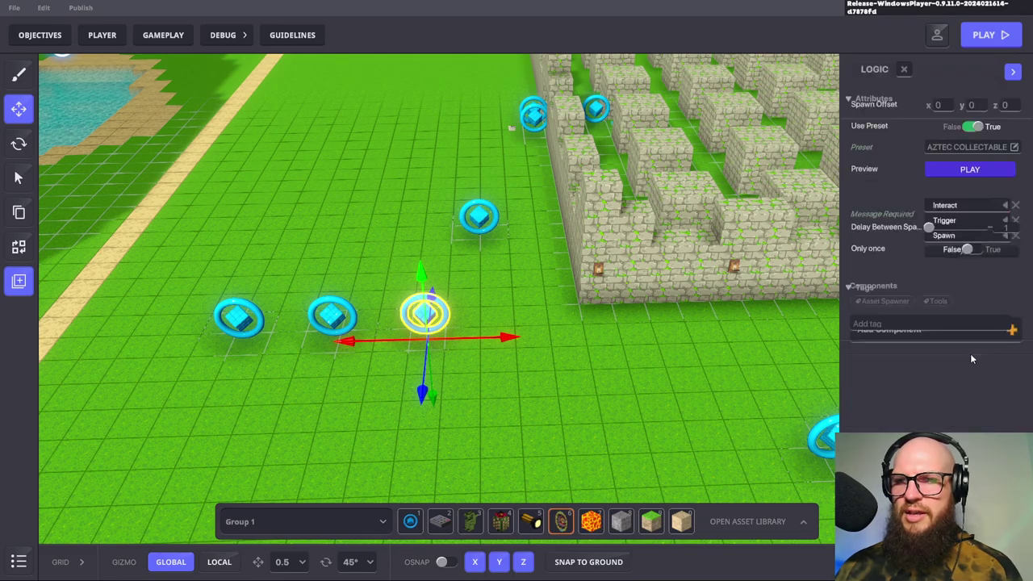
pyautogui.click(1016, 270)
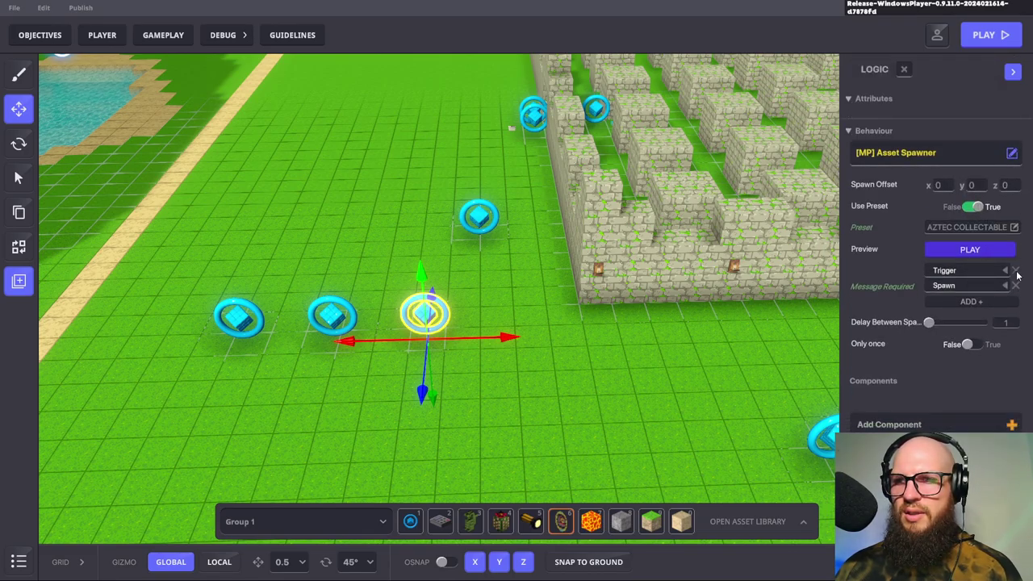
pyautogui.click(1016, 270)
pyautogui.click(1016, 271)
# Replace the rightmost asset spawner's remaining Spawn message with a new message named SPAWN.AZTEC.3
pyautogui.click(959, 275)
pyautogui.write('SP')
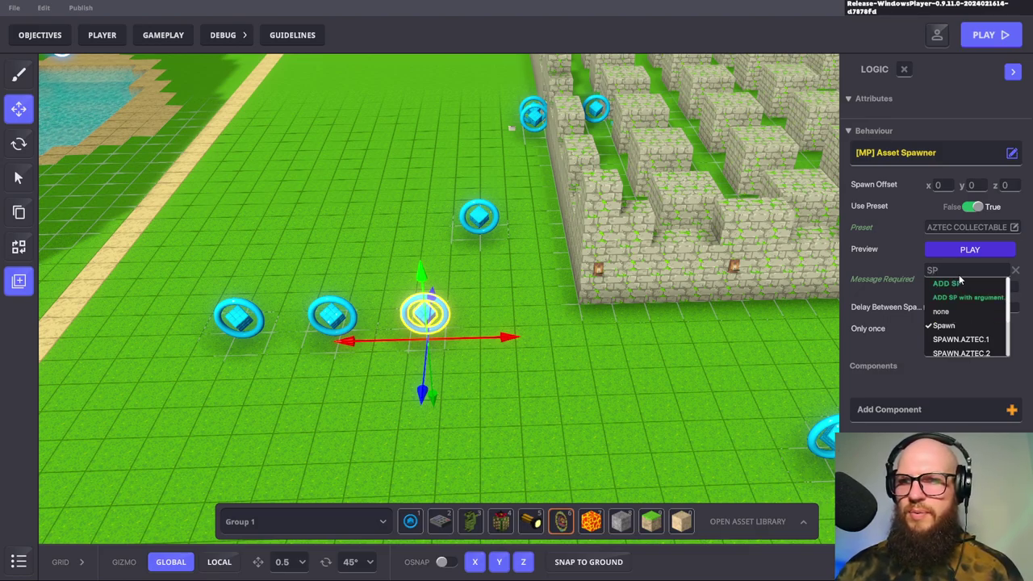
pyautogui.write('AWN')
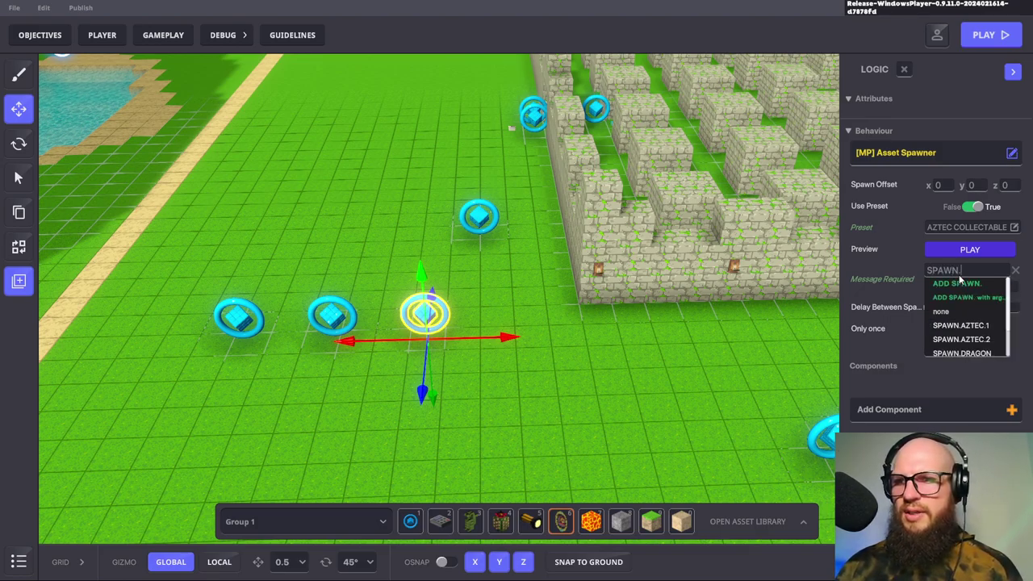
pyautogui.write('.AZTE')
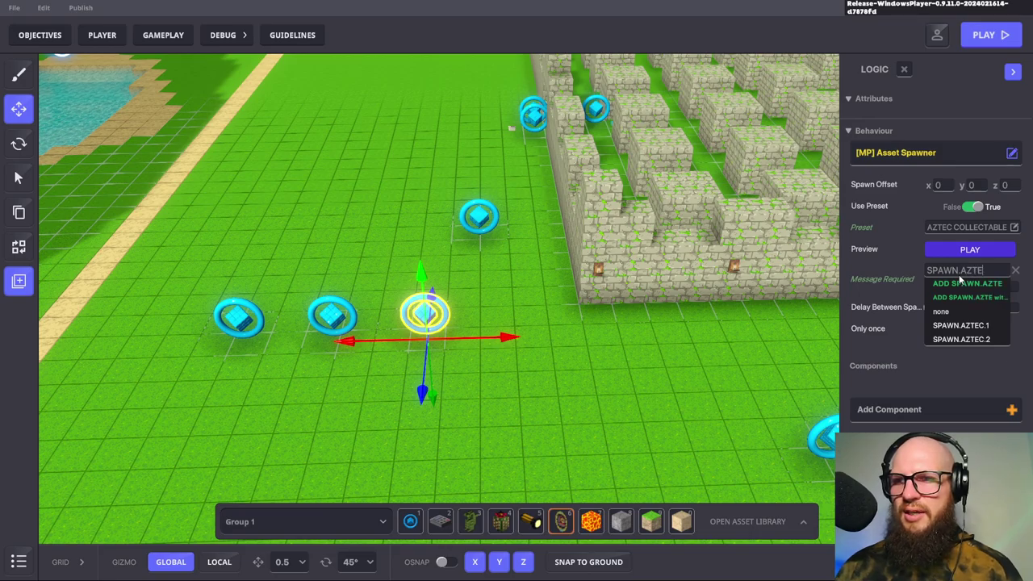
pyautogui.write('C.3')
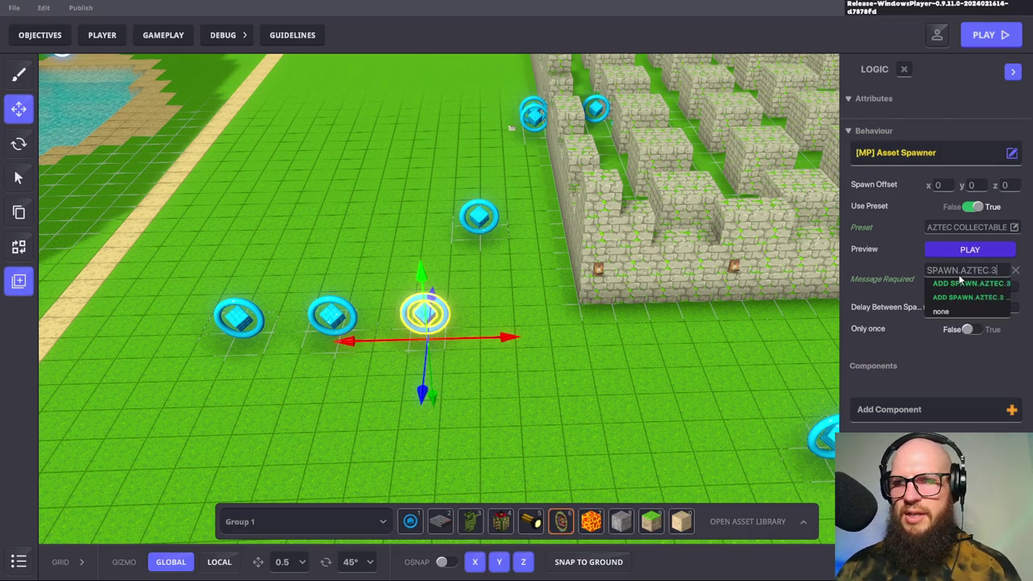
pyautogui.press('Return')
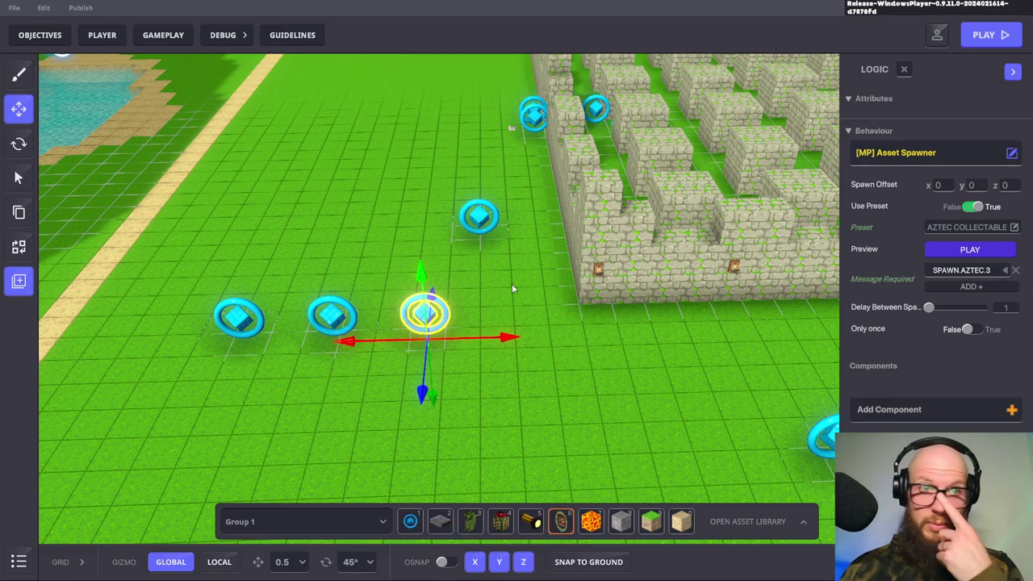
# Add a Roll a random number rule to the game rules and place it below the Start timer rule
pyautogui.click(165, 36)
pyautogui.click(326, 67)
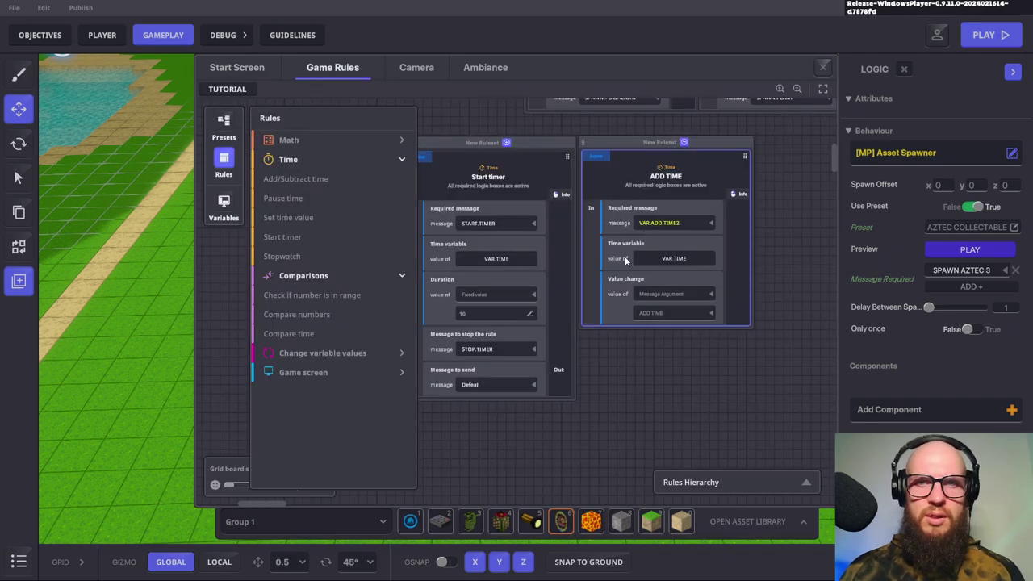
pyautogui.scroll(-2, 625, 256)
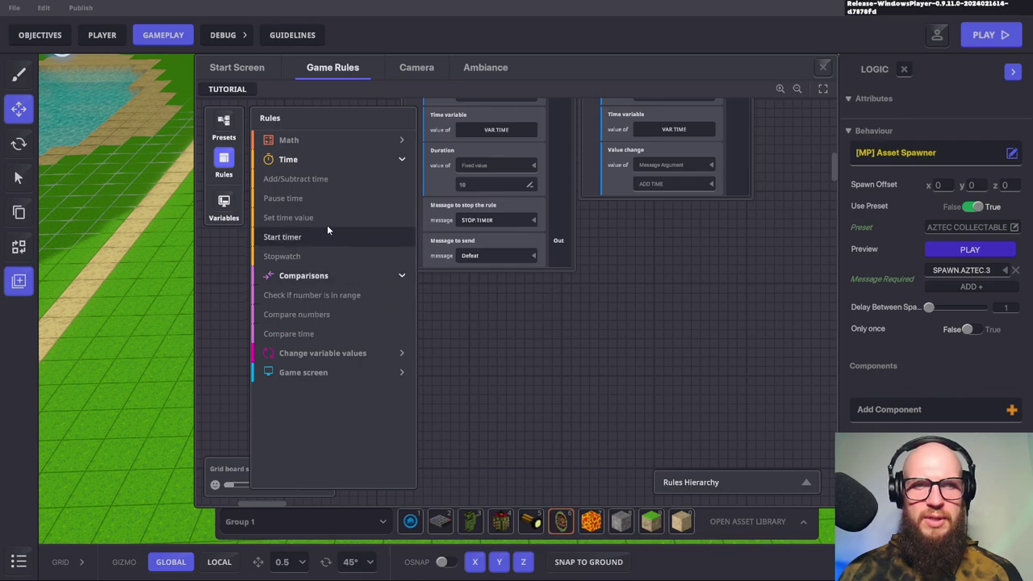
pyautogui.click(318, 140)
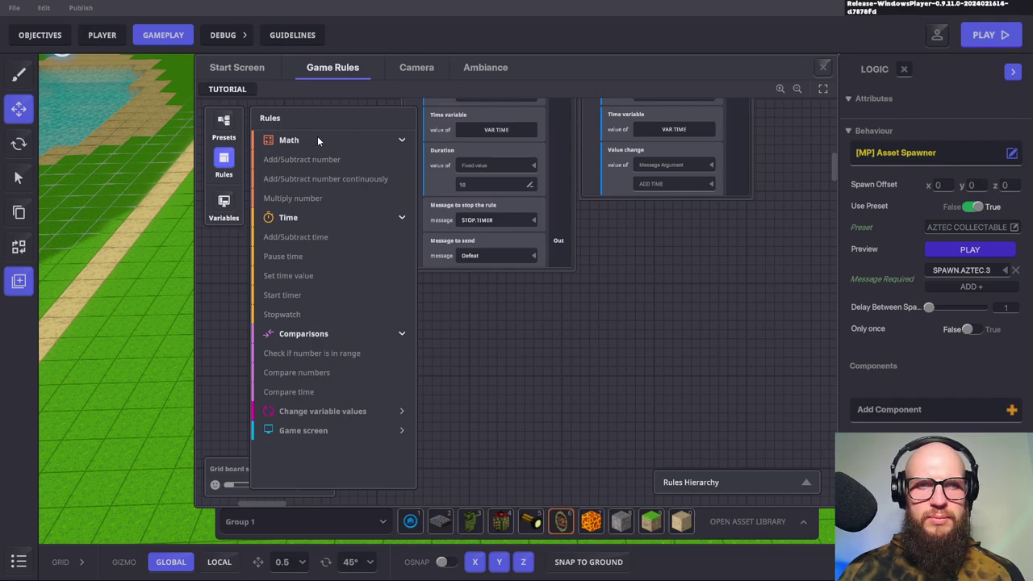
pyautogui.click(317, 140)
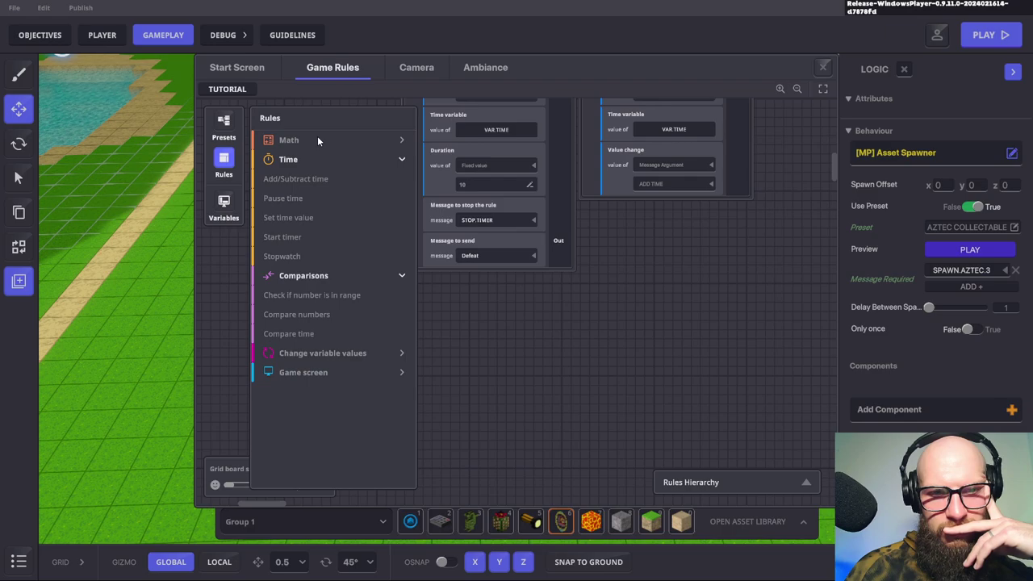
pyautogui.click(358, 352)
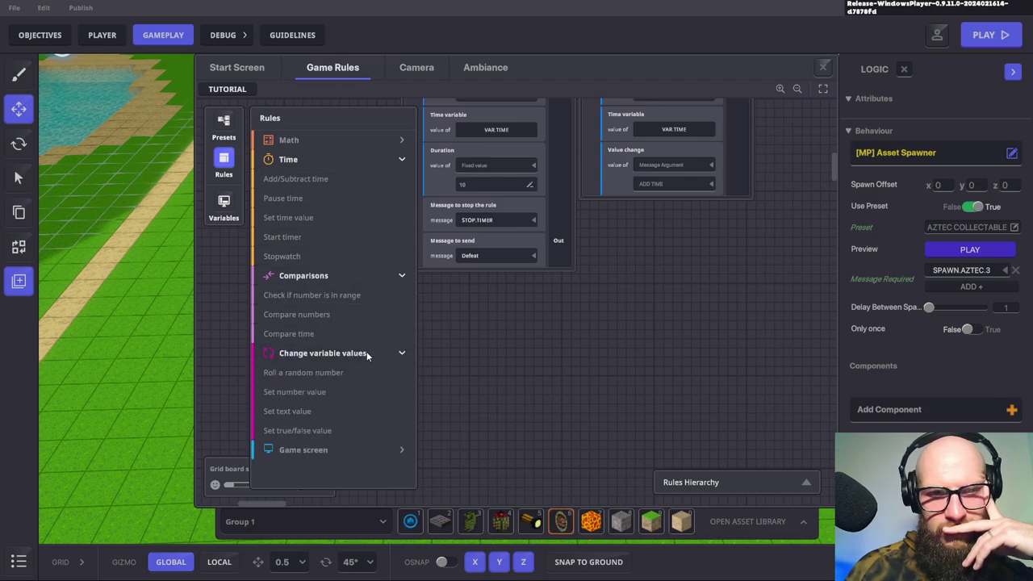
pyautogui.click(309, 372)
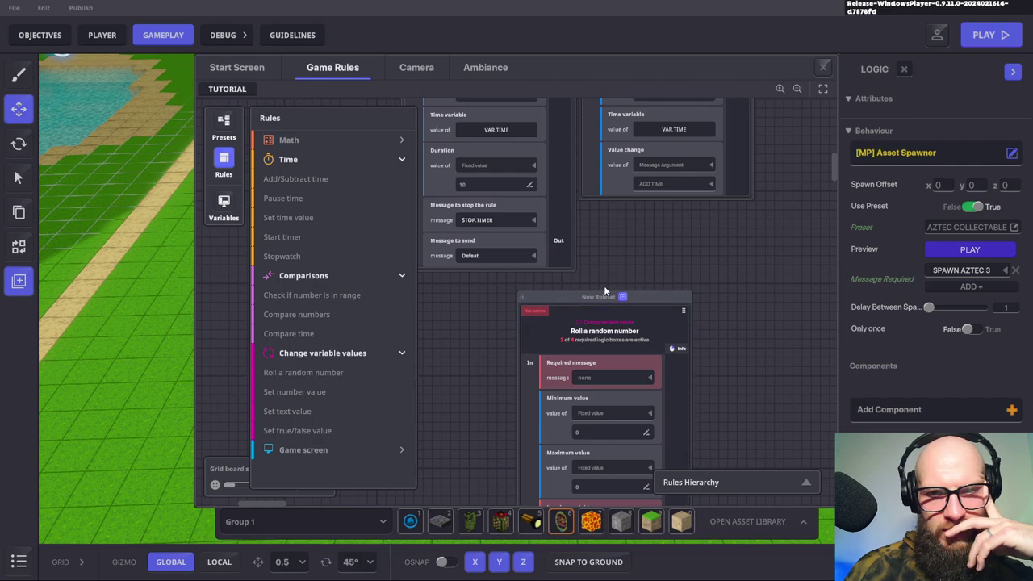
pyautogui.moveTo(608, 300); pyautogui.dragTo(497, 305)
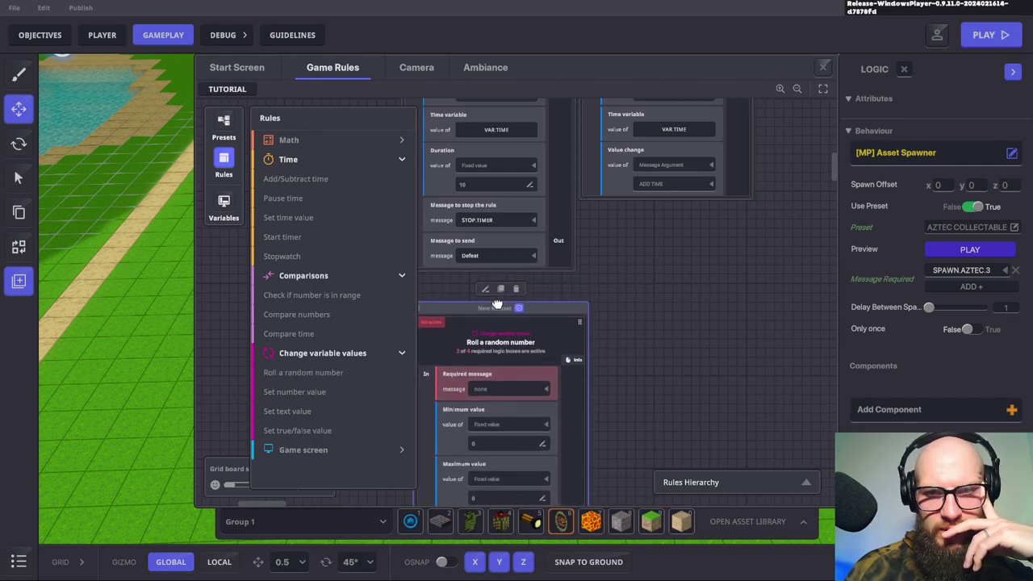
pyautogui.scroll(-5, 670, 336)
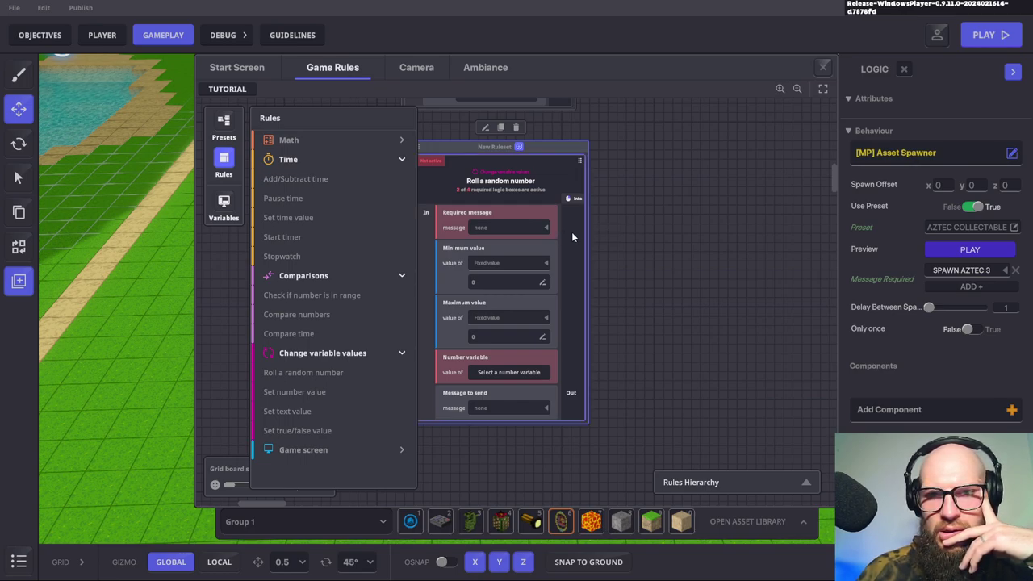
# Set the random number rule's required message to START.TIMER and its range to minimum 1 and maximum 3
pyautogui.click(518, 228)
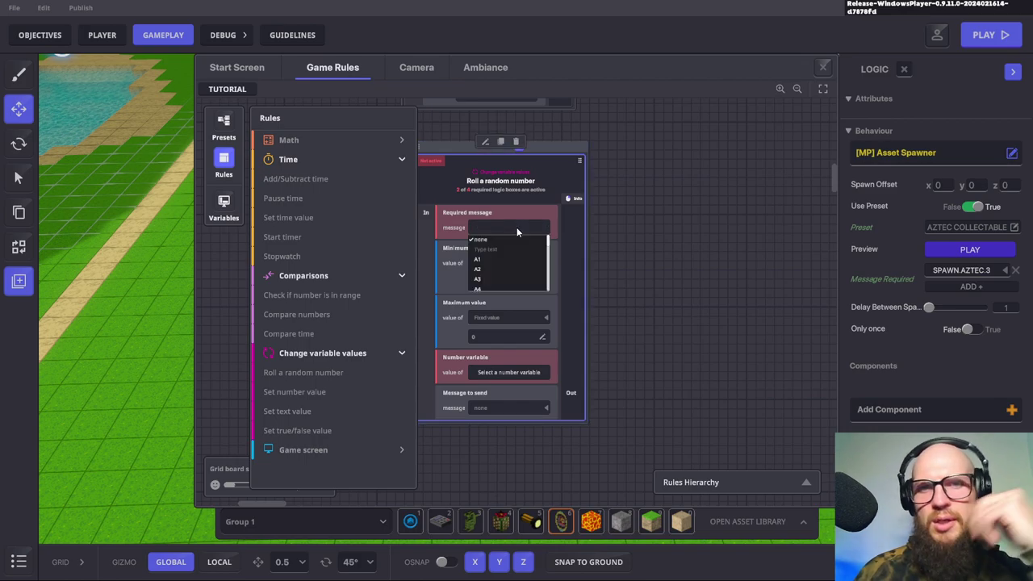
pyautogui.write('STAR')
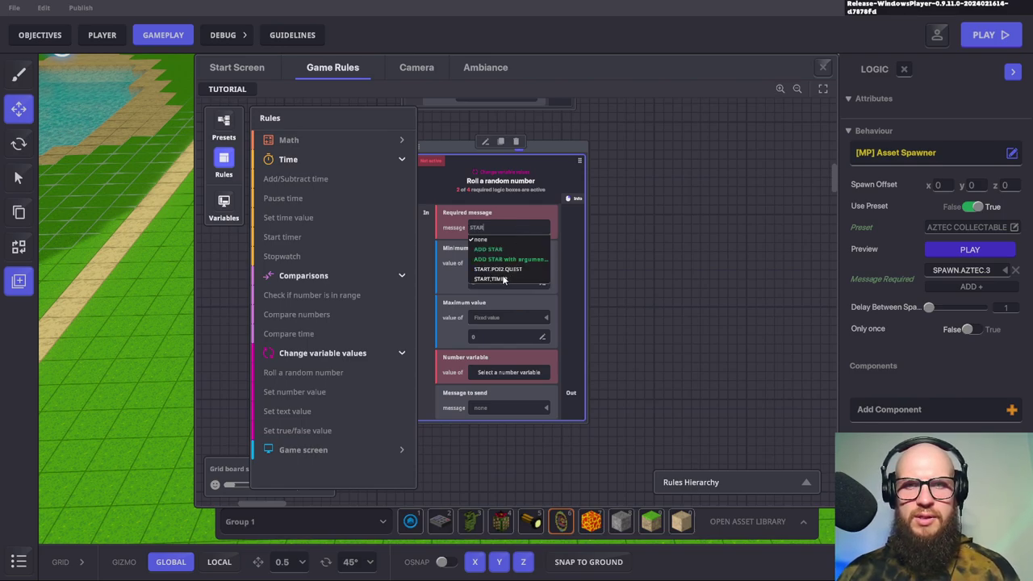
pyautogui.click(504, 279)
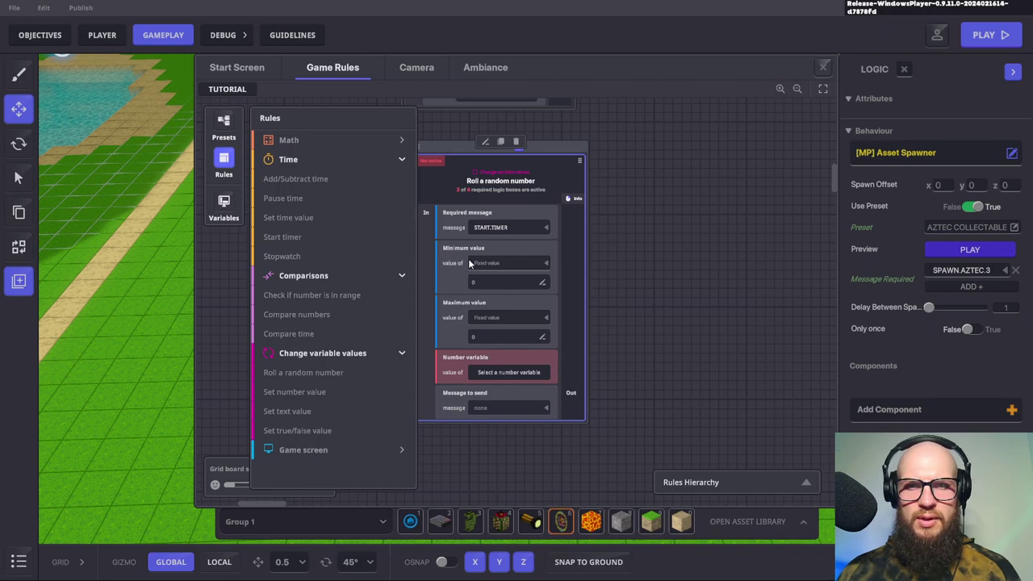
pyautogui.click(487, 283)
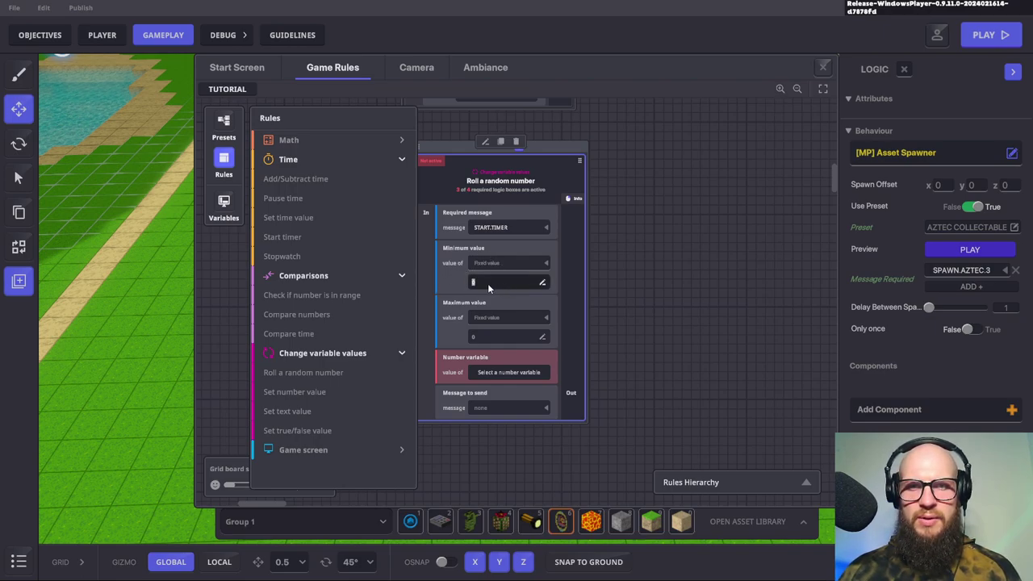
pyautogui.click(490, 339)
pyautogui.write('3')
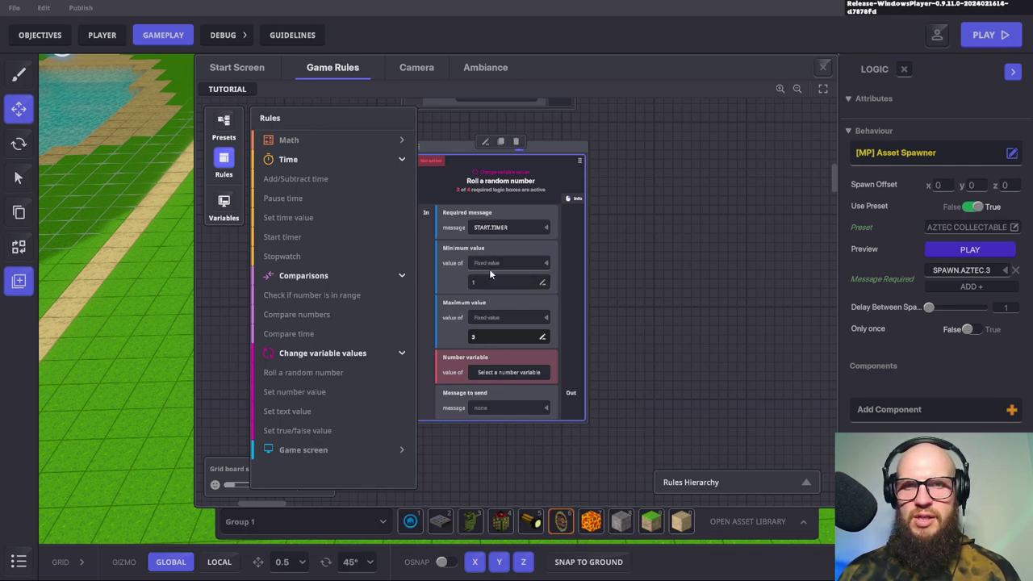
# Create a global number variable named VAR.AZTEC that is shown in the HUD at the start of the game
pyautogui.scroll(-1, 456, 285)
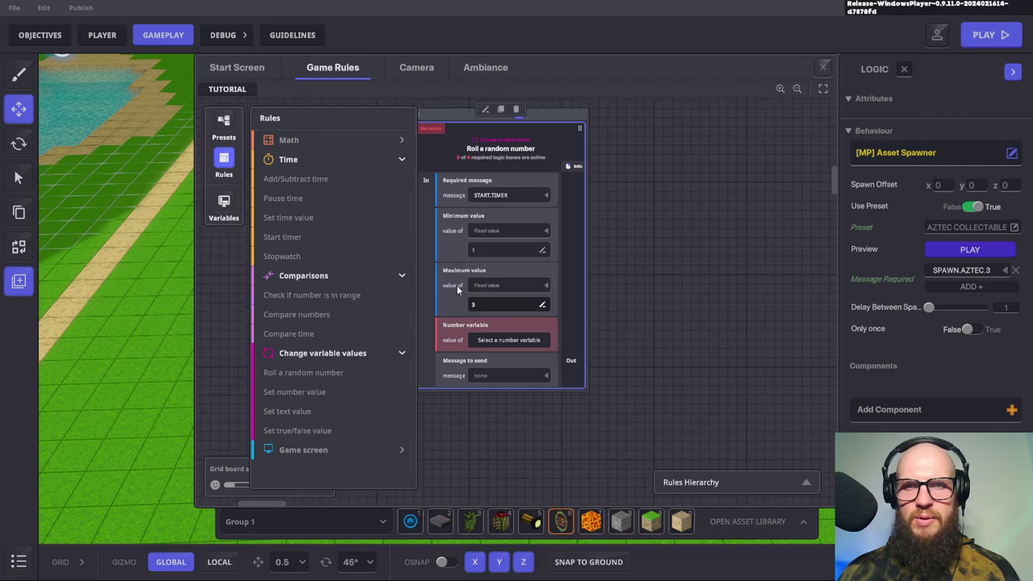
pyautogui.scroll(-1, 457, 285)
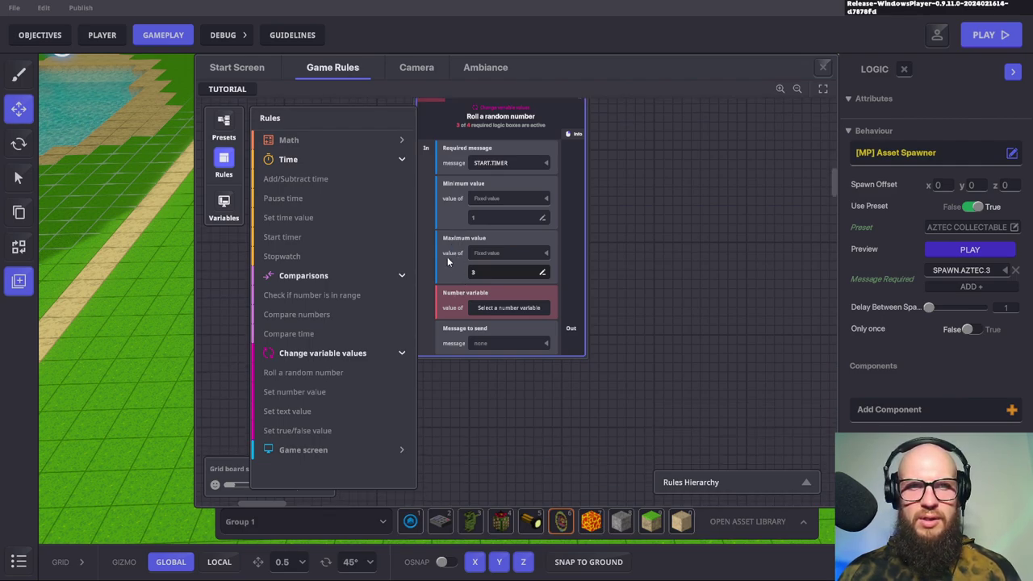
pyautogui.click(513, 307)
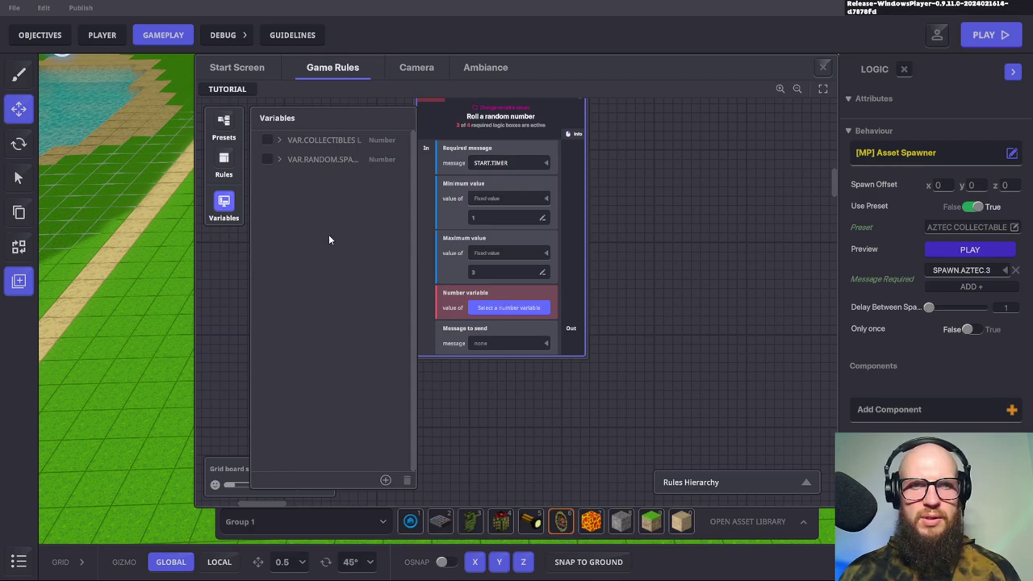
pyautogui.click(385, 481)
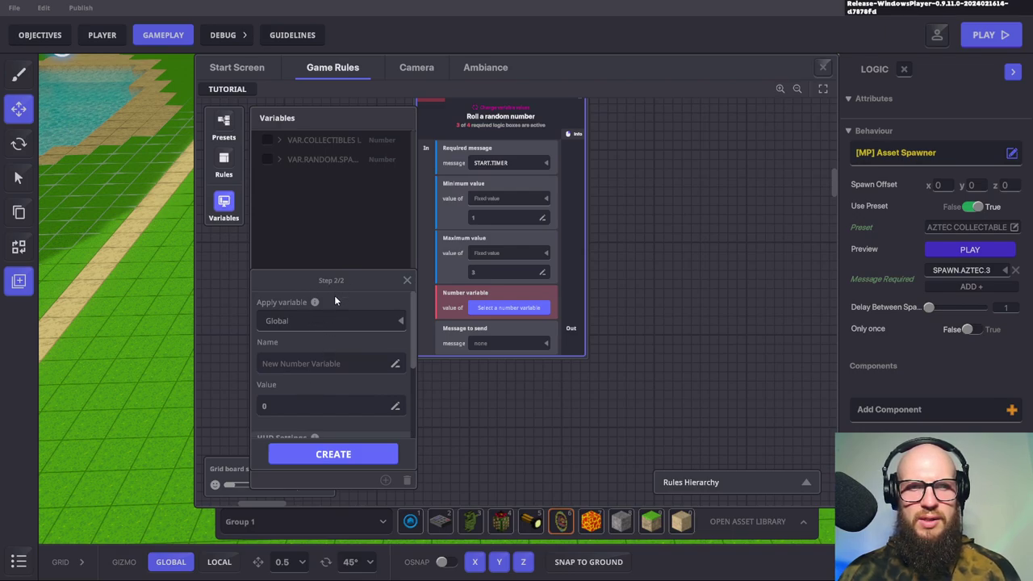
pyautogui.click(288, 363)
pyautogui.write('VAR.AZTEC')
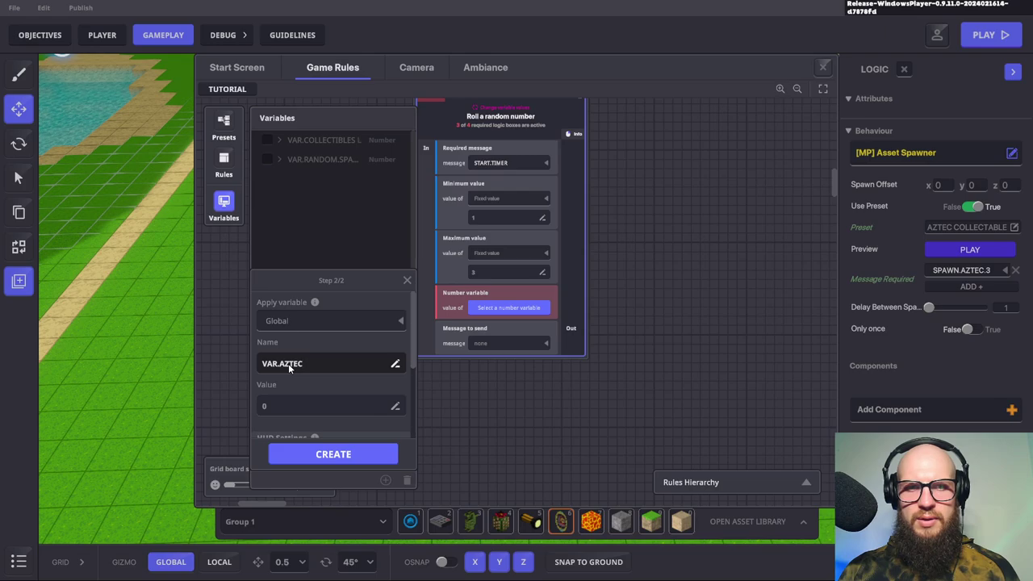
pyautogui.scroll(-1, 370, 378)
pyautogui.scroll(-3, 347, 410)
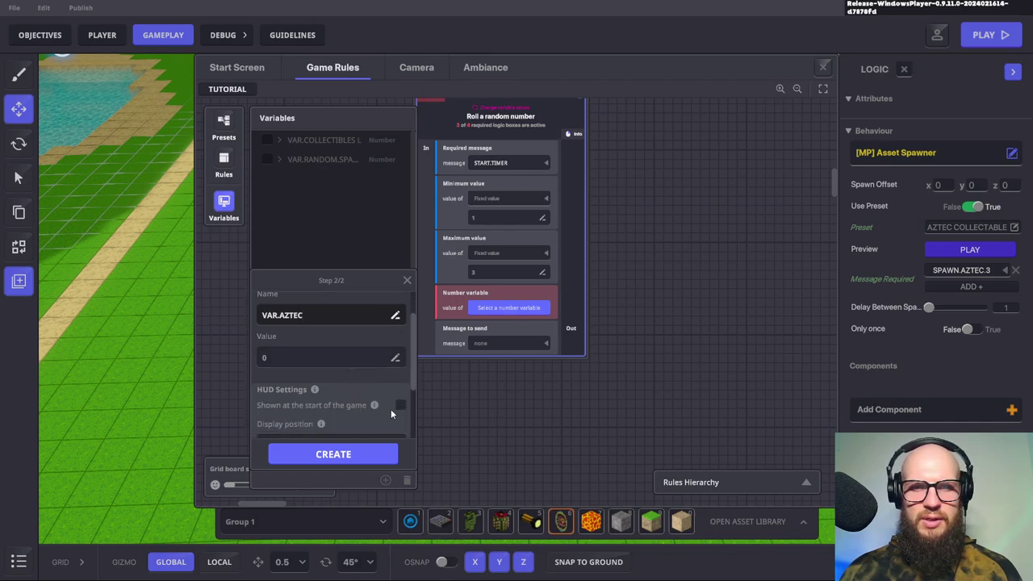
pyautogui.click(398, 406)
pyautogui.scroll(-3, 377, 373)
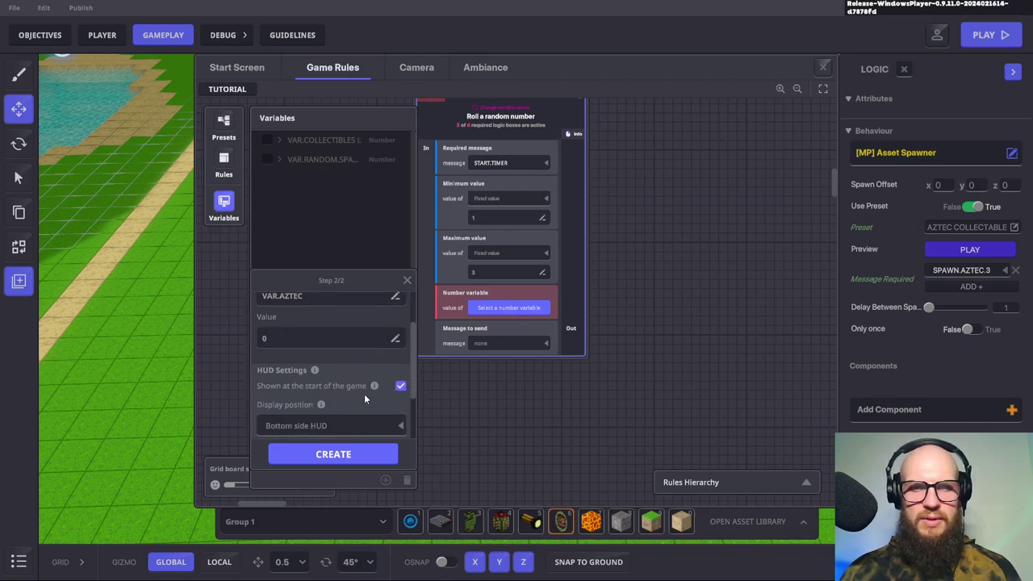
pyautogui.scroll(-1, 342, 408)
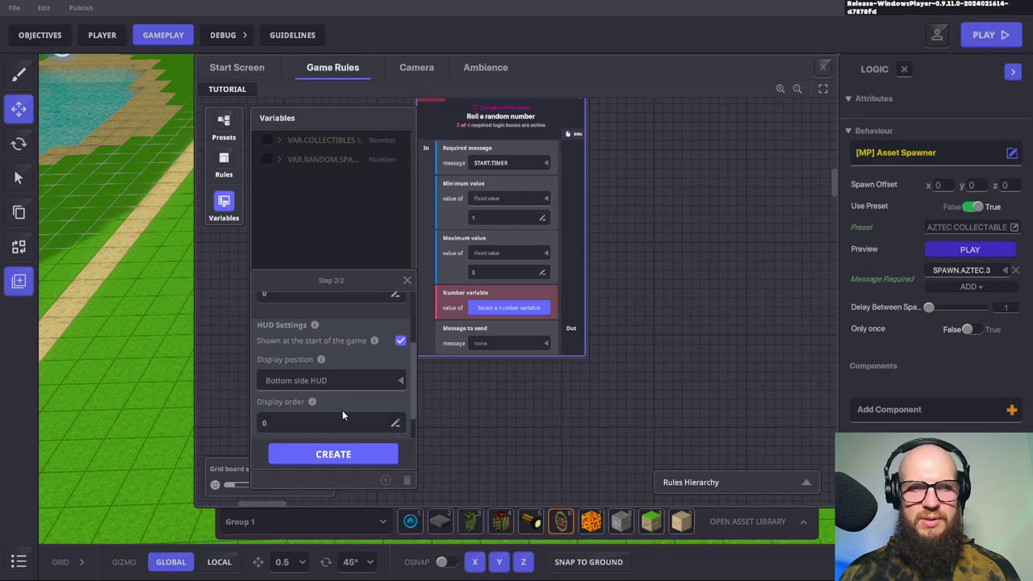
pyautogui.click(345, 456)
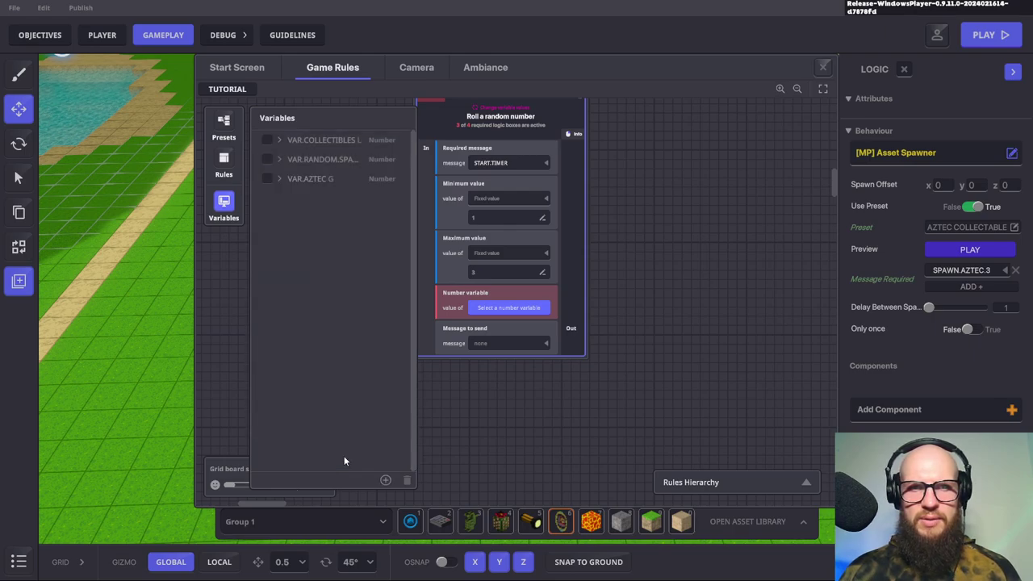
# Assign VAR.AZTEC as the random number rule's number variable and add CHECK.VAR.AZTEC as its message to send
pyautogui.click(268, 178)
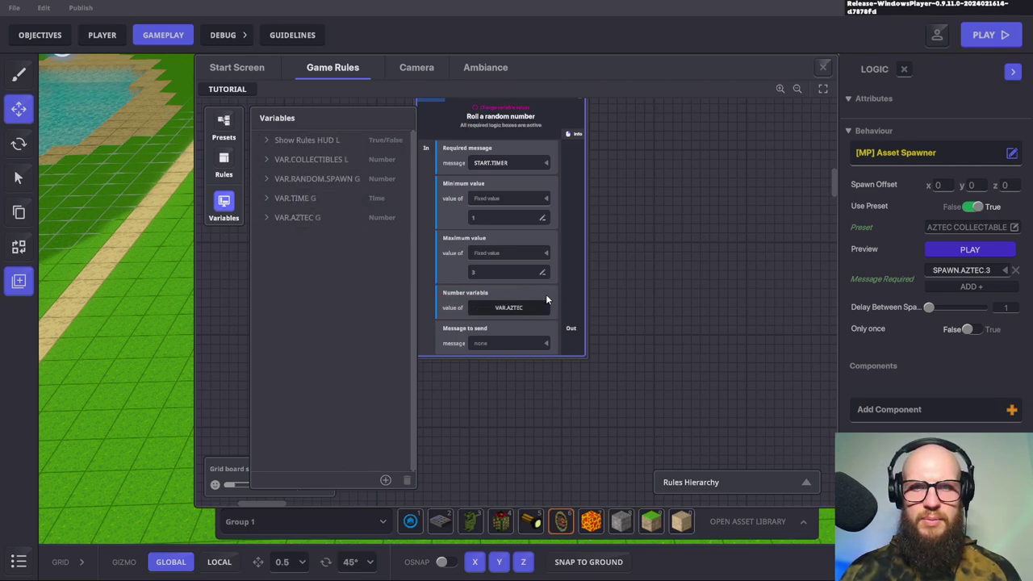
pyautogui.scroll(-1, 553, 277)
pyautogui.scroll(2, 556, 268)
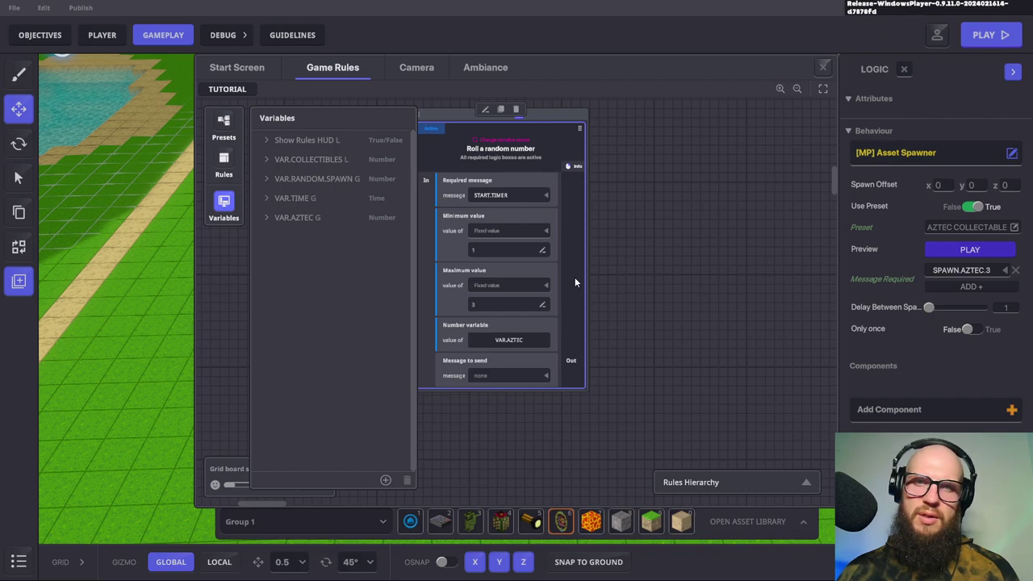
pyautogui.click(539, 375)
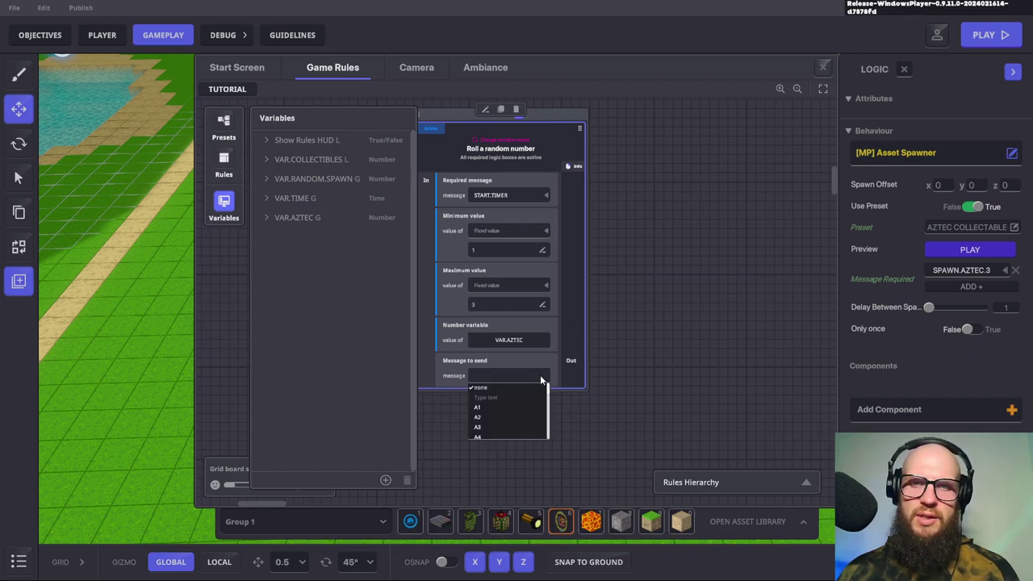
pyautogui.write('CHECK')
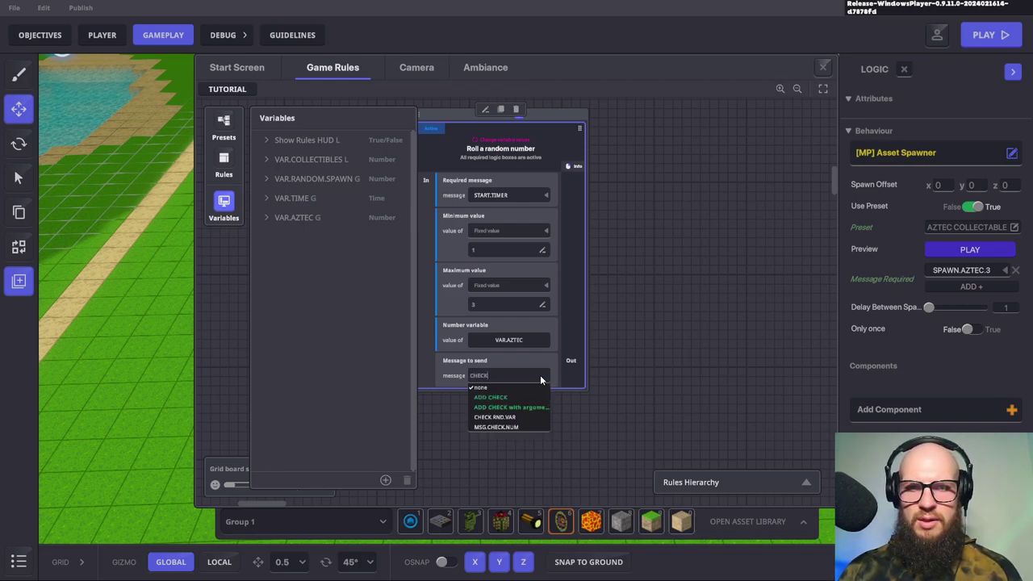
pyautogui.write('.')
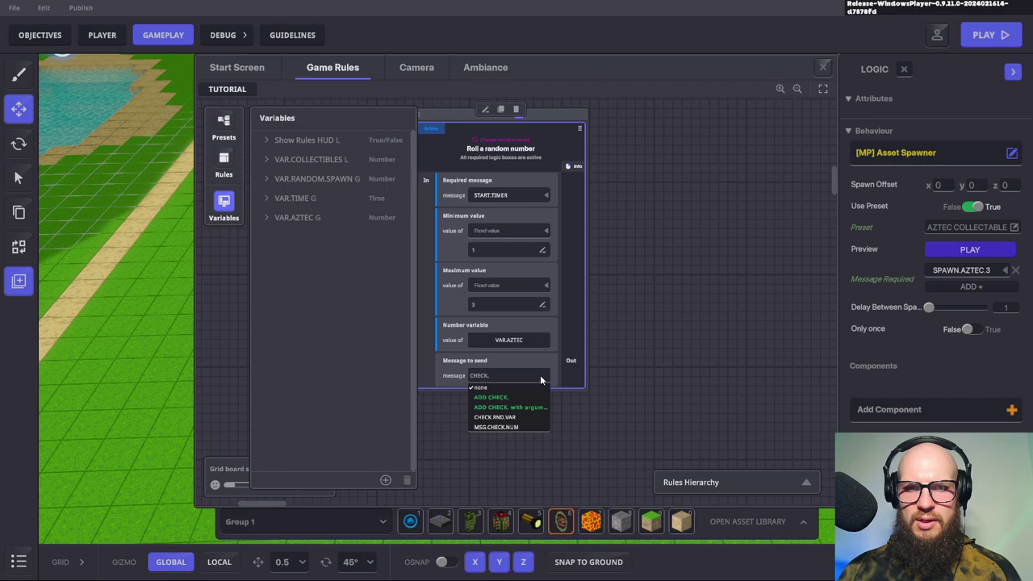
pyautogui.write('VAR.AZTE')
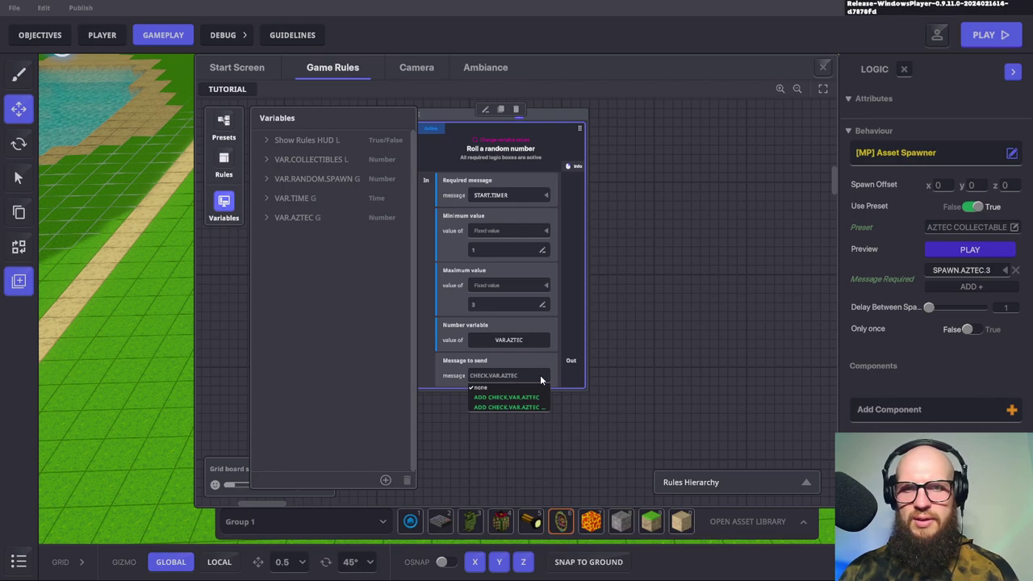
pyautogui.write('C')
pyautogui.press('Return')
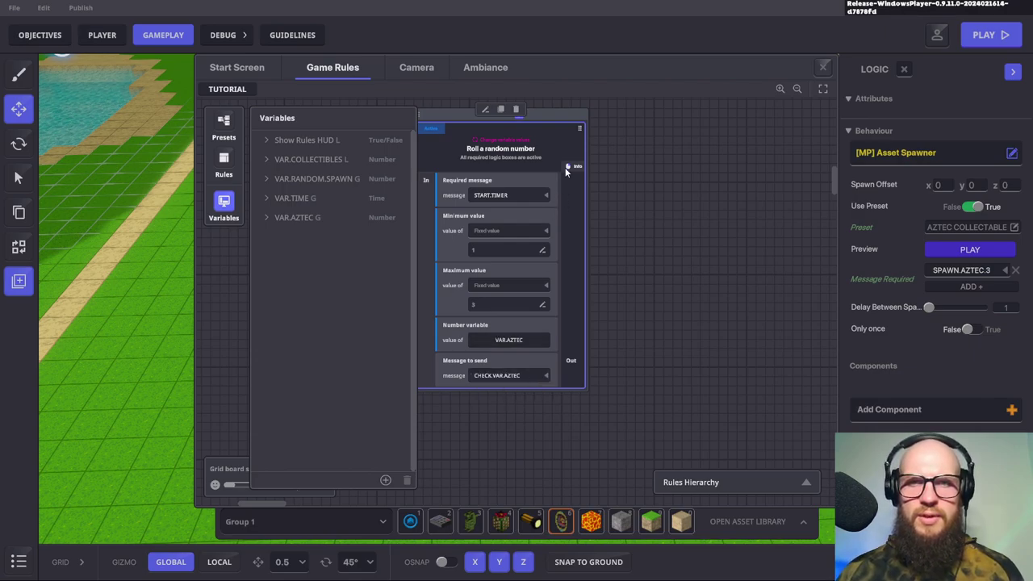
# Add a Compare numbers rule and place it directly beside the Roll a random number rule
pyautogui.click(226, 164)
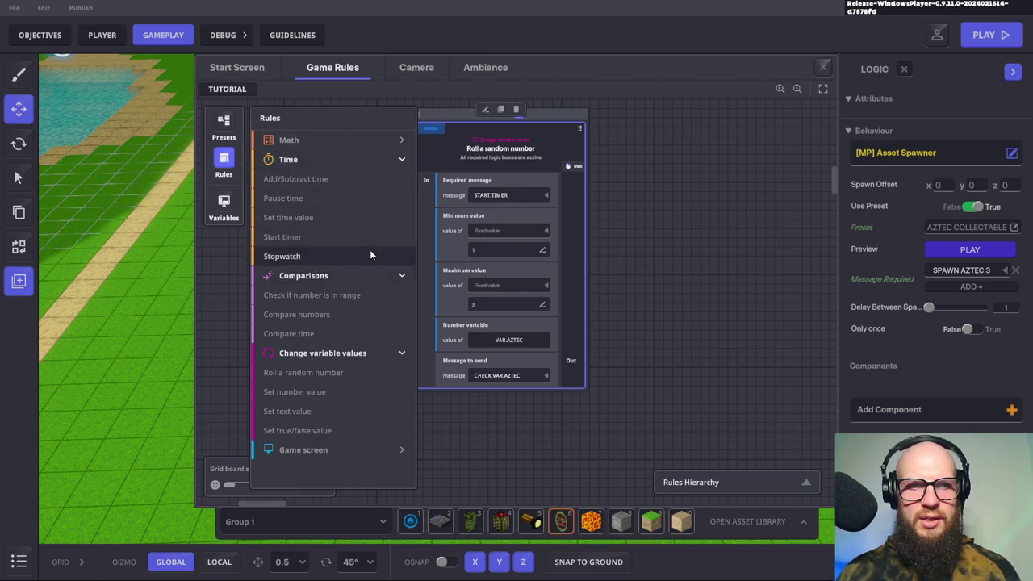
pyautogui.click(325, 317)
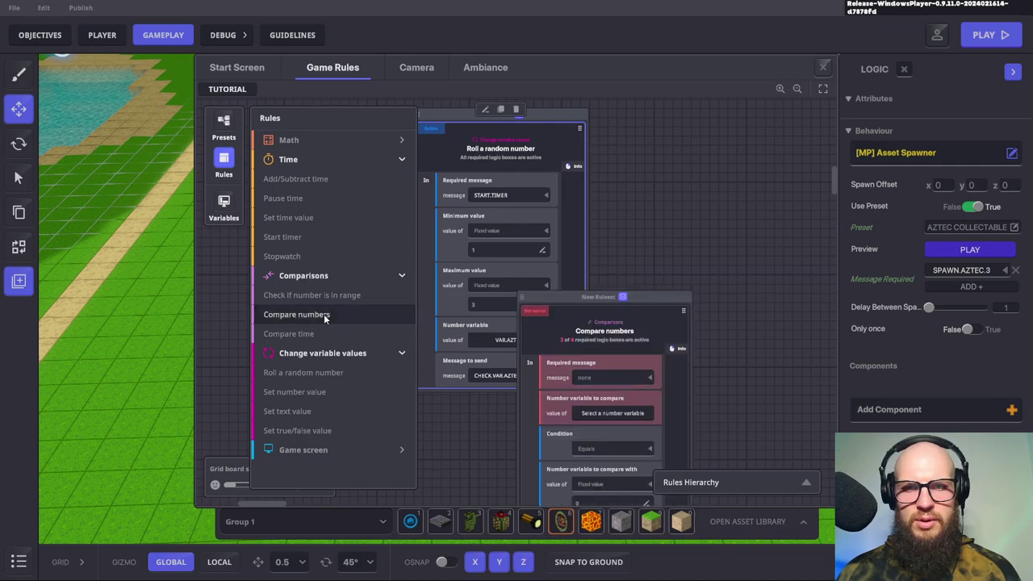
pyautogui.moveTo(617, 292); pyautogui.dragTo(689, 108)
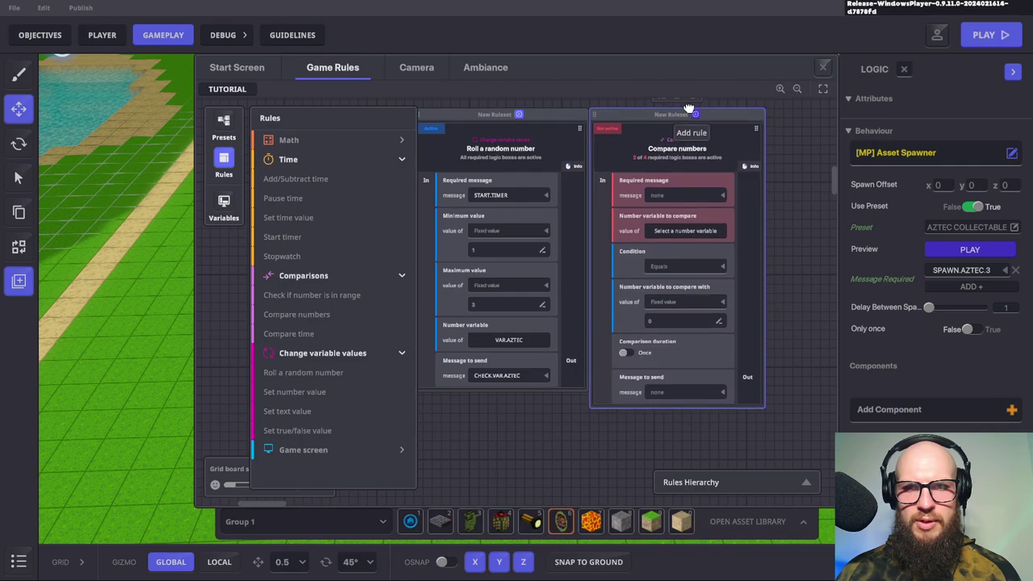
# Set the Compare numbers rule's required message to CHECK.VAR.AZTEC and its number variable to compare to VAR.AZTEC
pyautogui.click(663, 194)
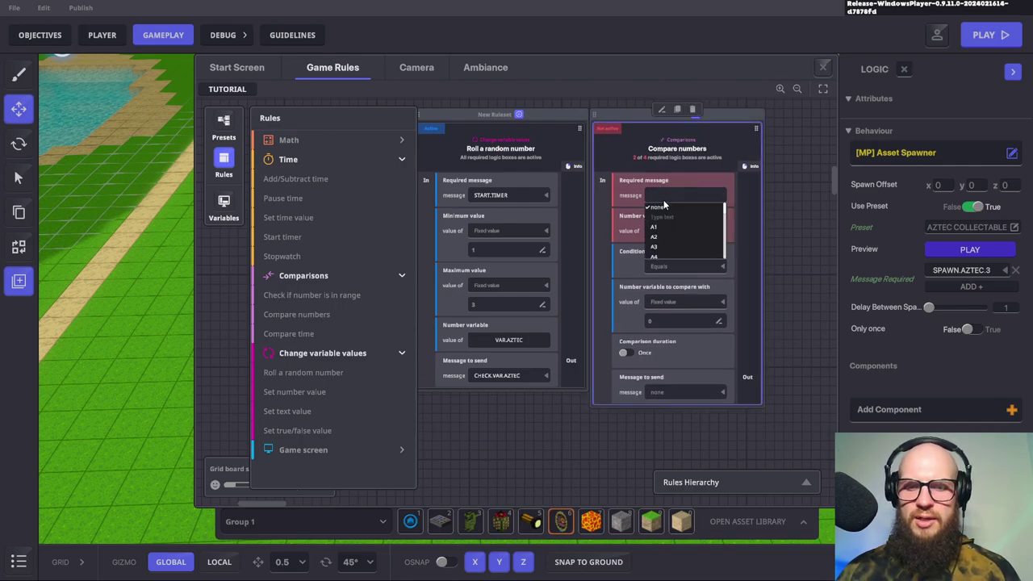
pyautogui.write('CHECK')
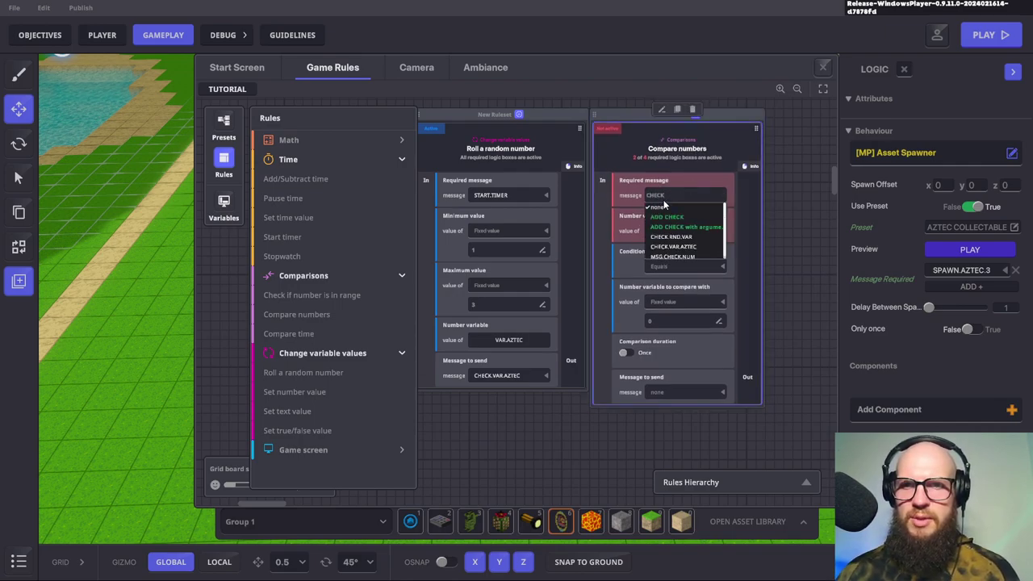
pyautogui.click(682, 245)
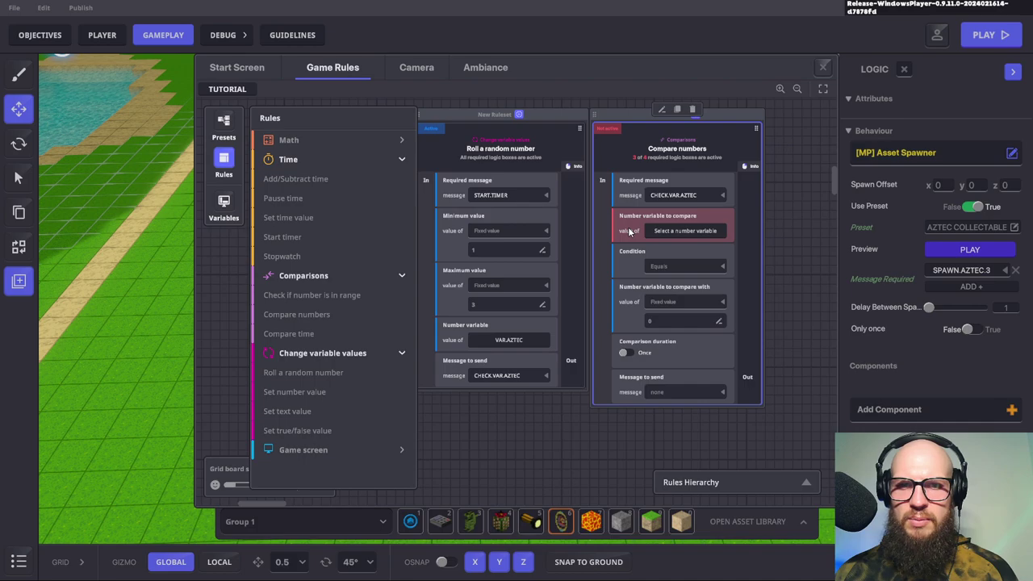
pyautogui.click(706, 231)
pyautogui.click(266, 180)
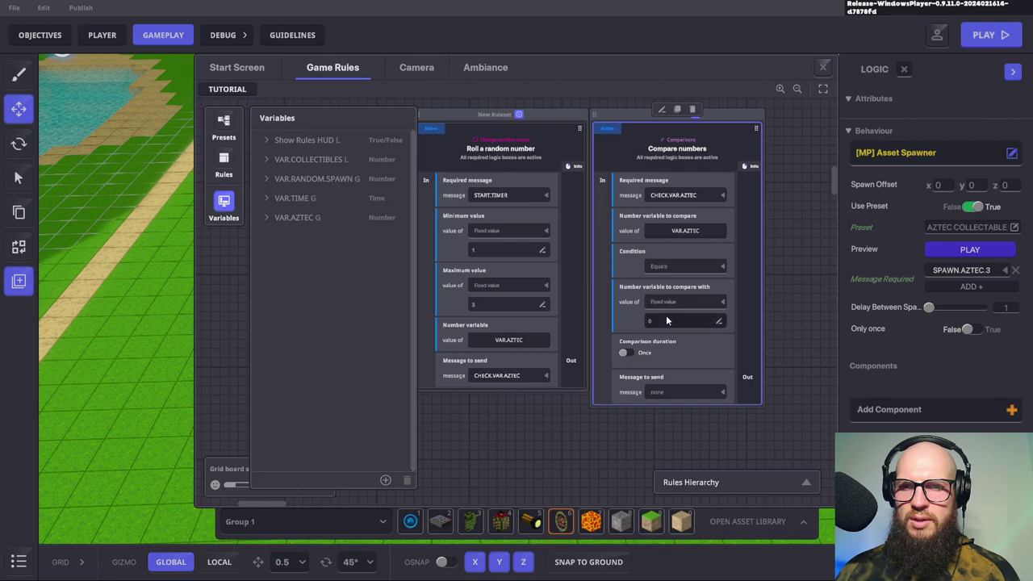
# Set the Compare numbers rule's fixed comparison value to 1 and its message to send to SPAWN.AZTEC.1
pyautogui.write('1')
pyautogui.scroll(-2, 651, 296)
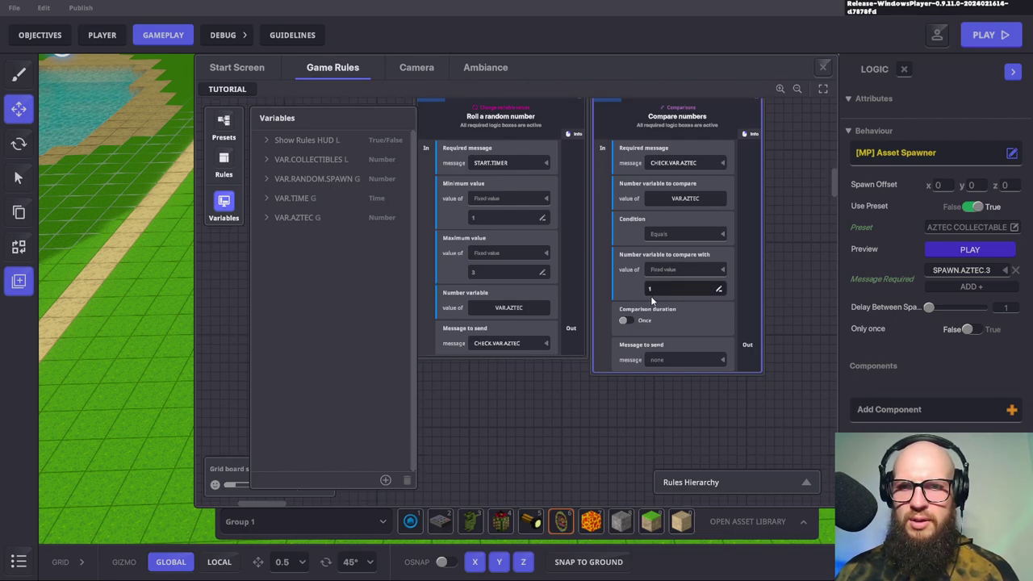
pyautogui.scroll(1, 696, 304)
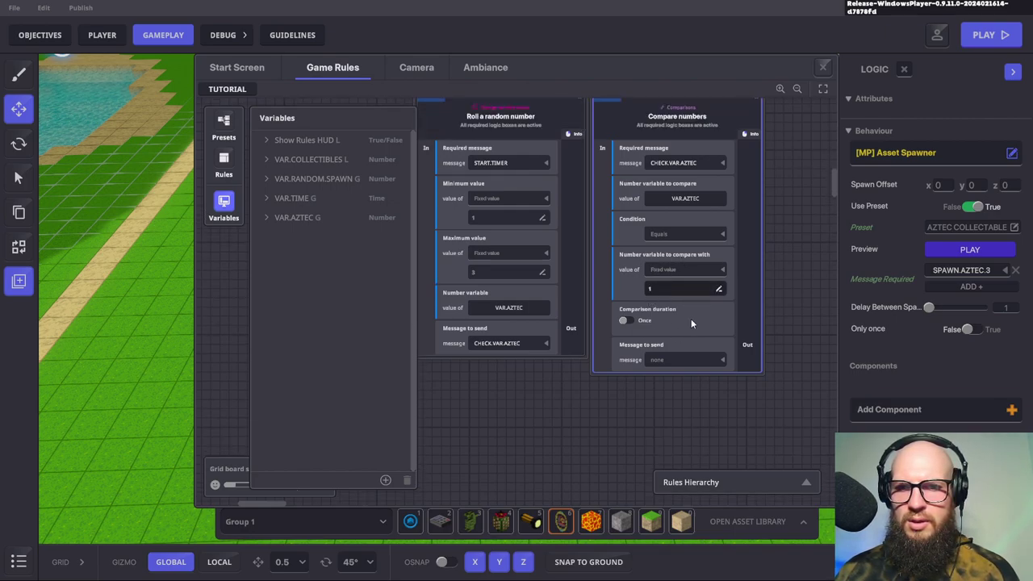
pyautogui.scroll(-1, 691, 319)
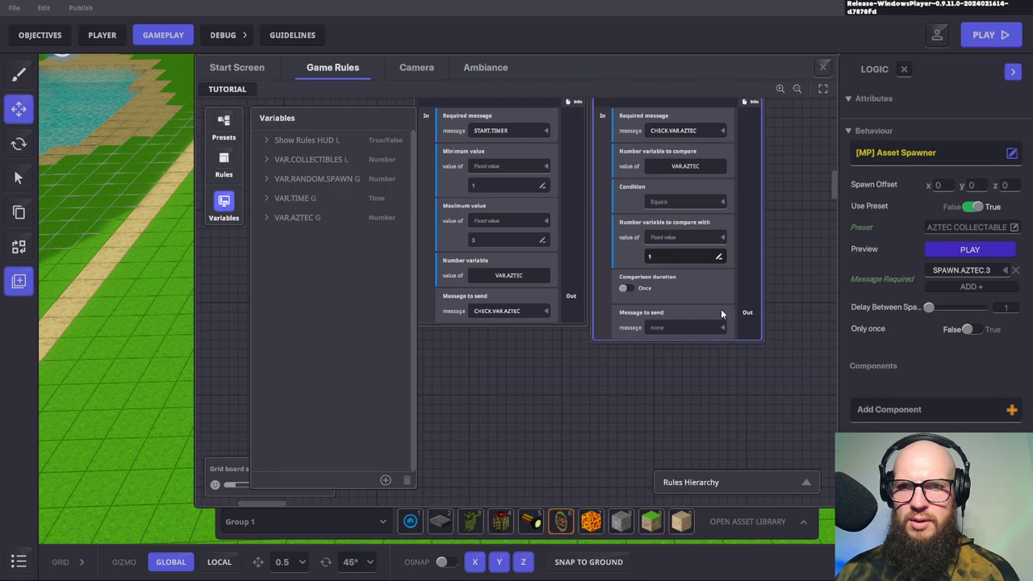
pyautogui.scroll(1, 725, 307)
pyautogui.scroll(-1, 726, 331)
pyautogui.click(702, 327)
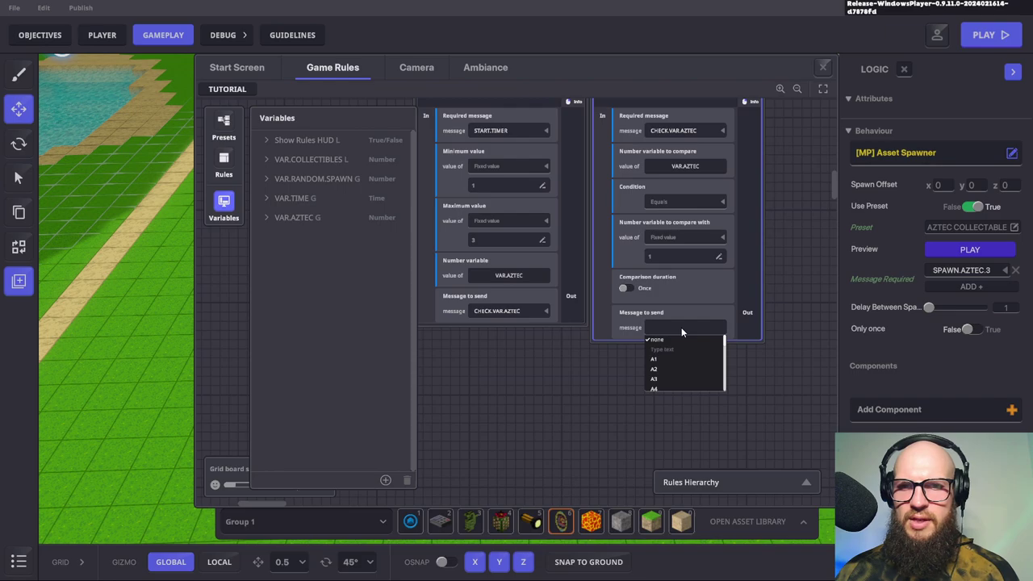
pyautogui.write('SPAWN')
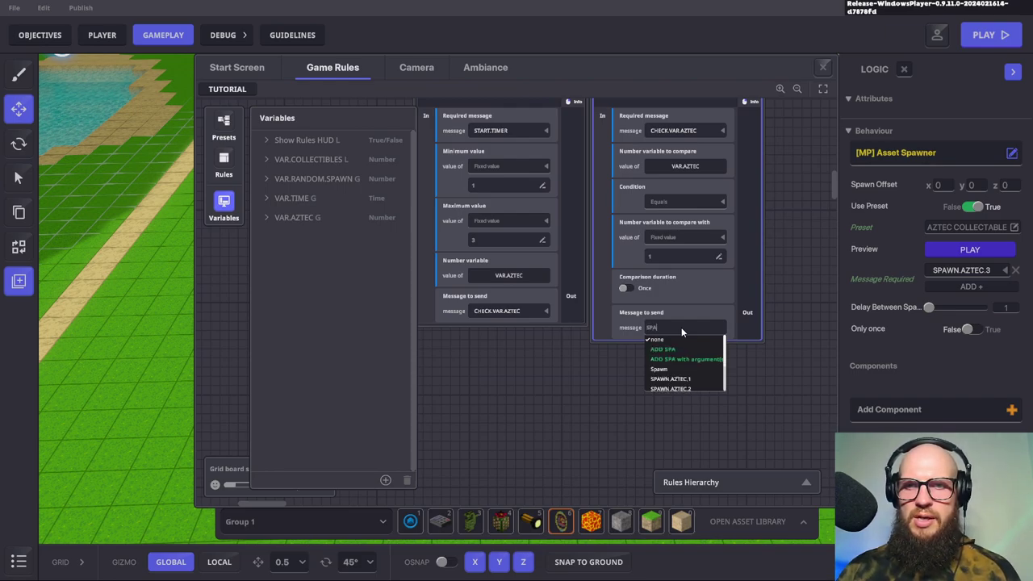
pyautogui.click(687, 379)
pyautogui.scroll(2, 761, 285)
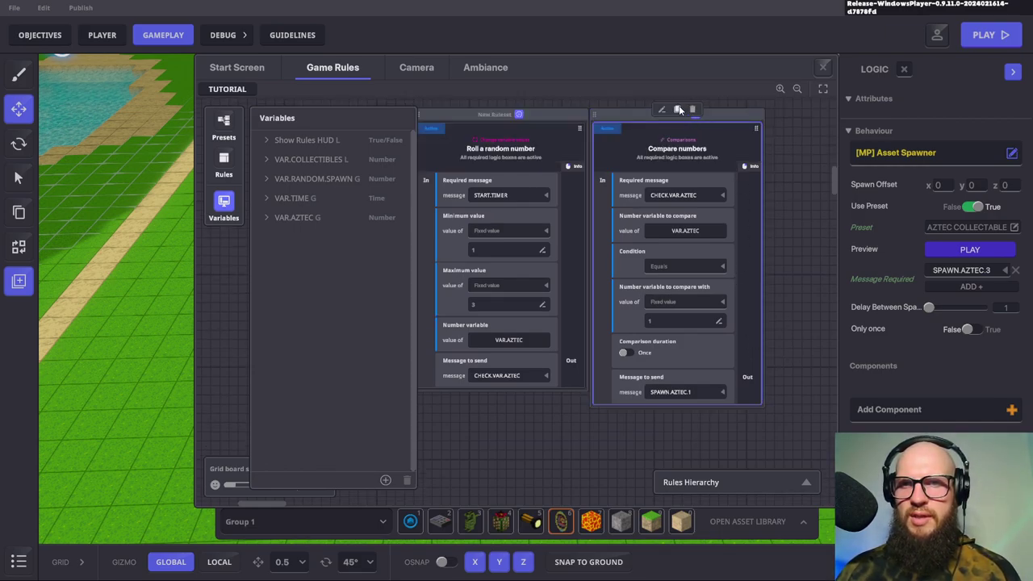
# Duplicate the Compare numbers rule and make the copy compare with 2 and send SPAWN.AZTEC.2
pyautogui.click(678, 110)
pyautogui.moveTo(728, 218); pyautogui.dragTo(558, 216)
pyautogui.click(676, 216)
pyautogui.click(637, 321)
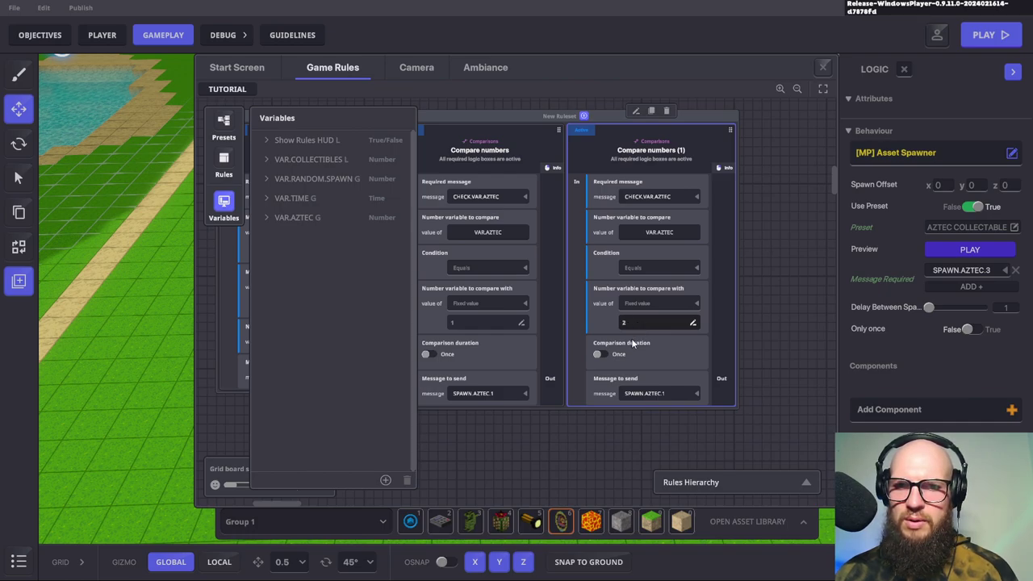
pyautogui.click(670, 393)
pyautogui.write('SPA')
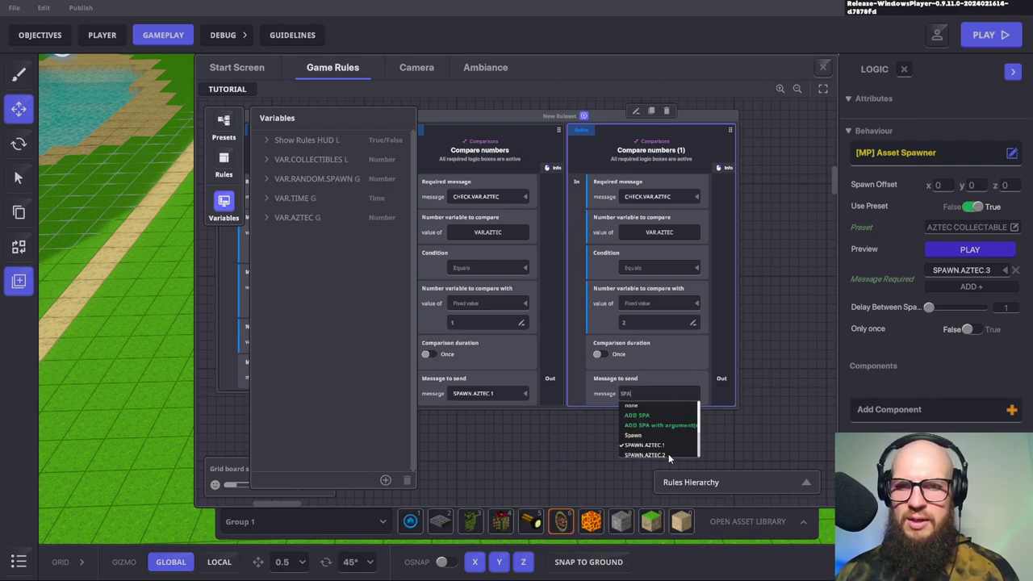
pyautogui.click(667, 455)
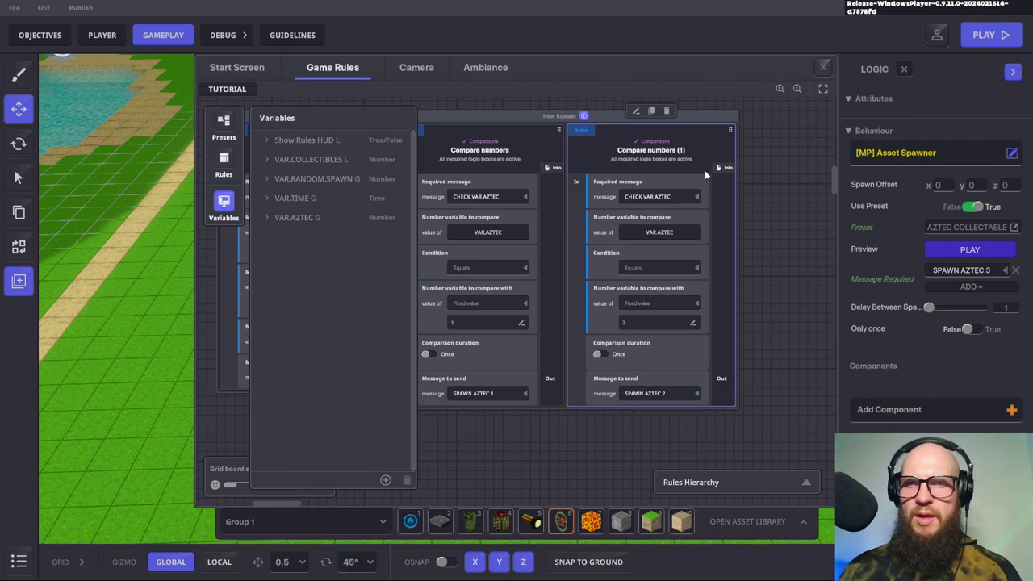
# Duplicate the second Compare numbers rule and make the copy compare with 3 and send SPAWN.AZTEC.3
pyautogui.click(652, 111)
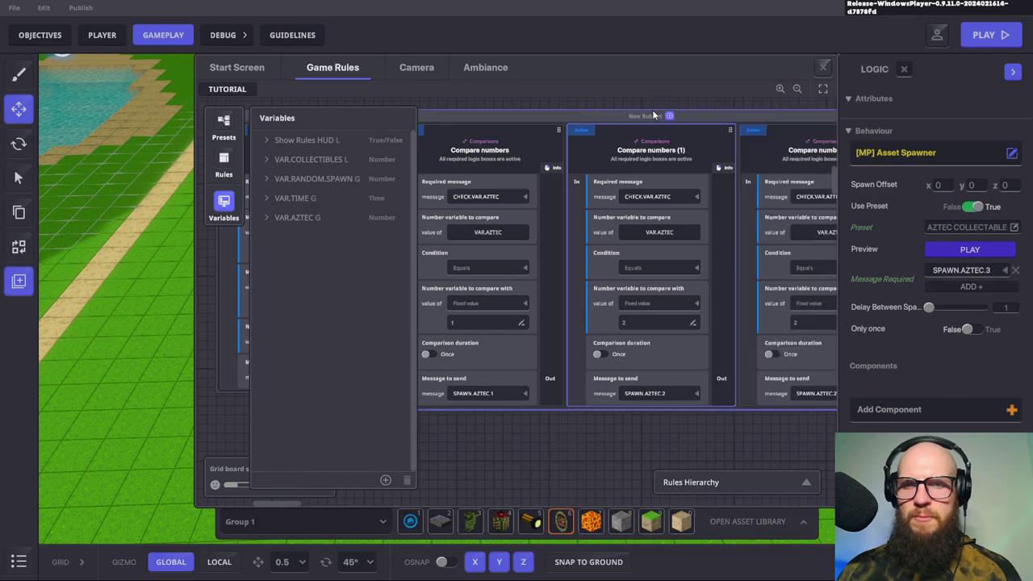
pyautogui.moveTo(696, 269); pyautogui.dragTo(530, 258)
pyautogui.click(633, 318)
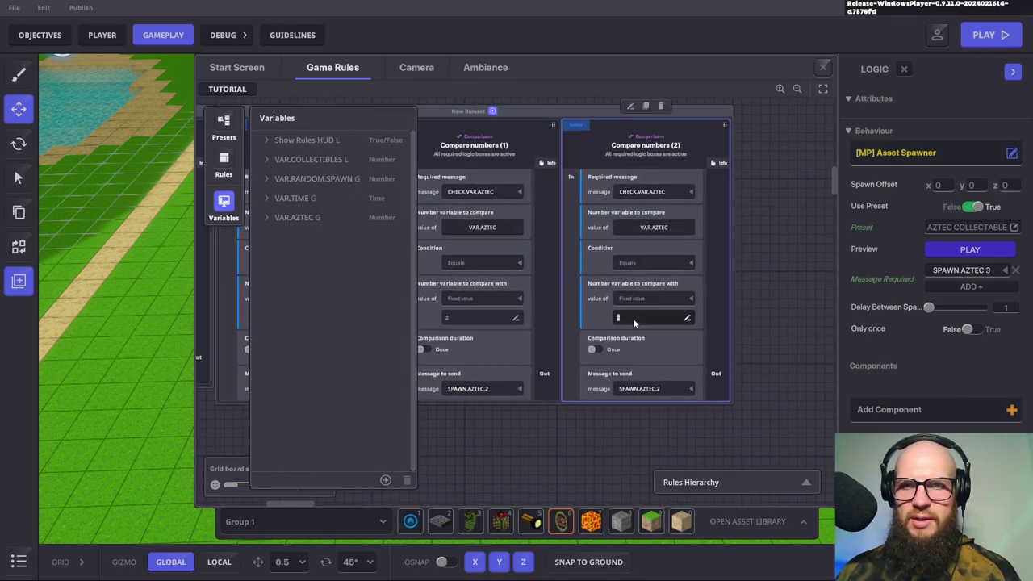
pyautogui.click(654, 390)
pyautogui.write('SPAW')
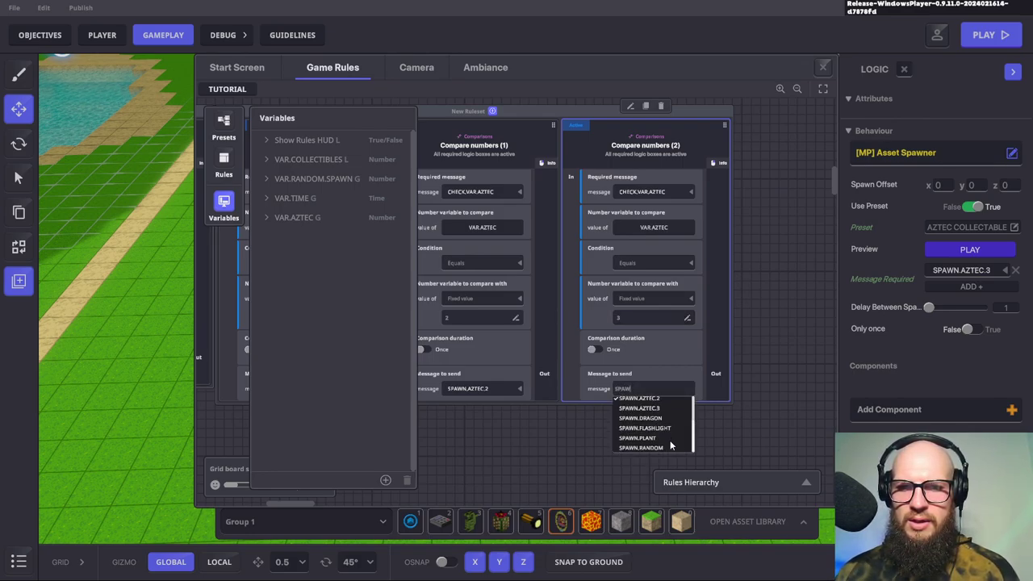
pyautogui.click(658, 414)
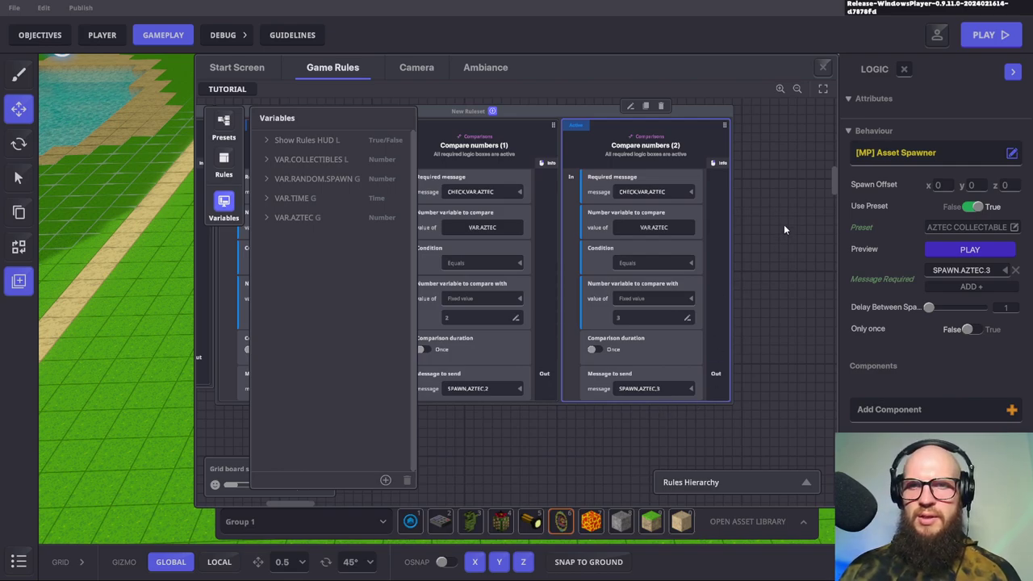
pyautogui.click(762, 240)
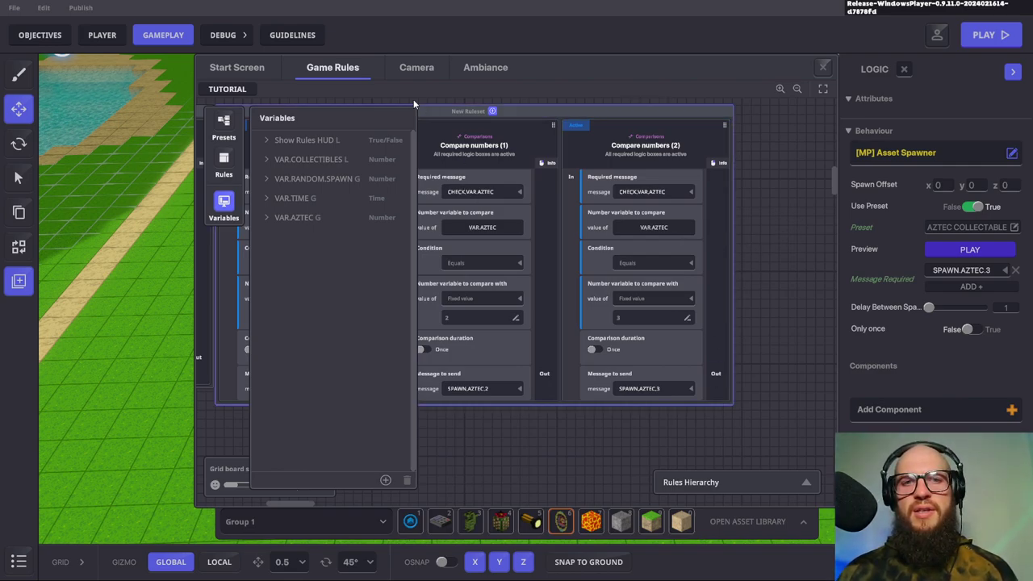
# Review the message flow from the Roll a random number rule through the Compare numbers rules
pyautogui.hscroll(-5, 751, 266)
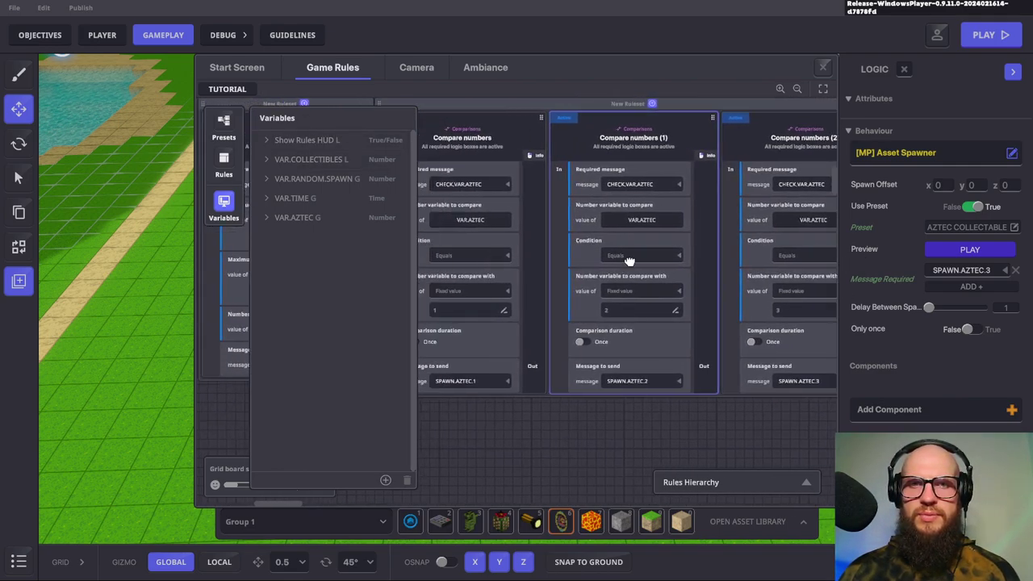
pyautogui.hscroll(-5, 629, 260)
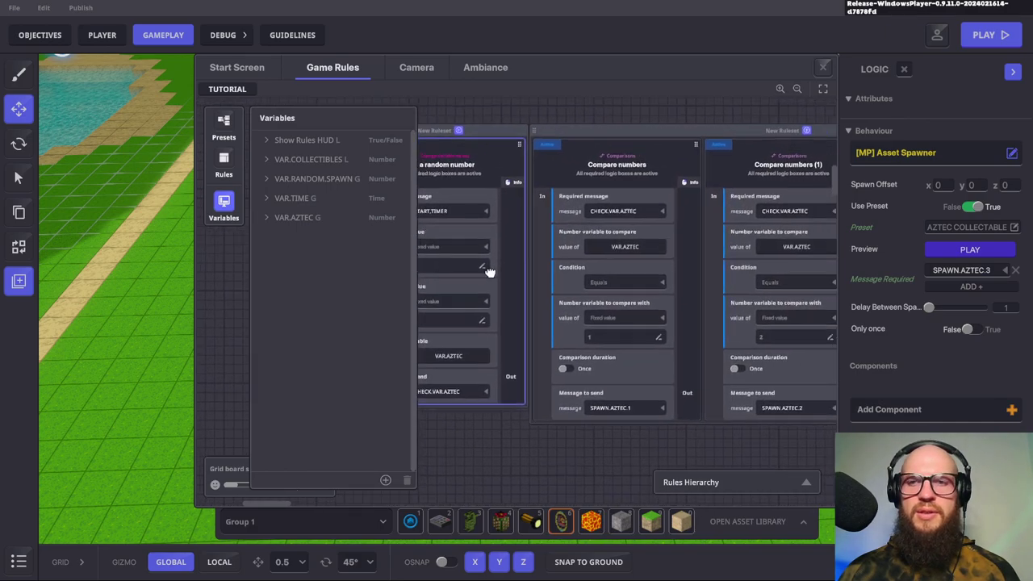
pyautogui.hscroll(10, 490, 272)
pyautogui.moveTo(449, 278); pyautogui.dragTo(745, 285)
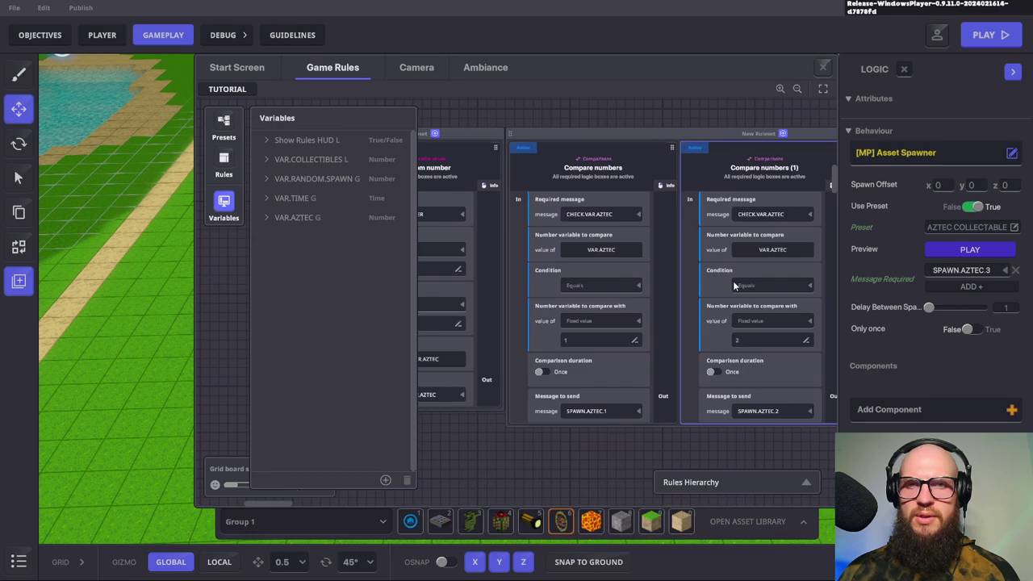
pyautogui.hscroll(-5, 739, 279)
pyautogui.moveTo(727, 267); pyautogui.dragTo(690, 240)
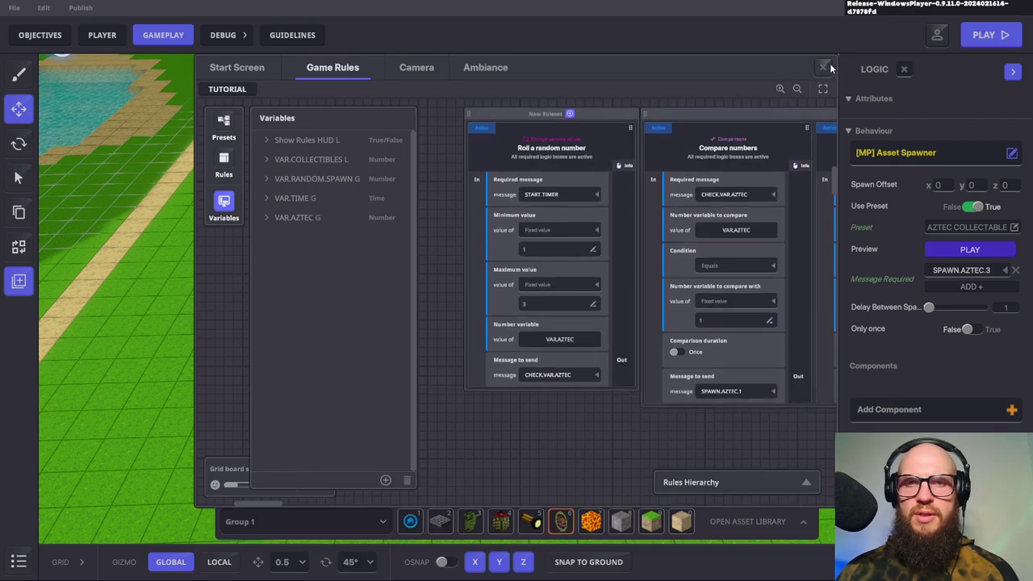
pyautogui.moveTo(687, 271); pyautogui.dragTo(674, 268)
pyautogui.moveTo(605, 232); pyautogui.dragTo(630, 293)
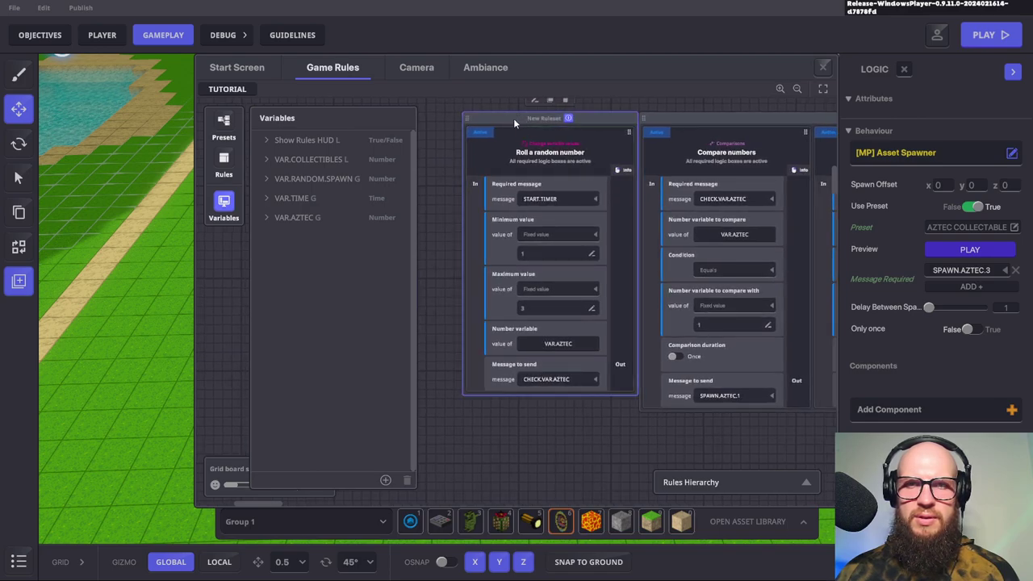
# Duplicate the Roll a random number ruleset and place the copy directly below the original
pyautogui.click(517, 140)
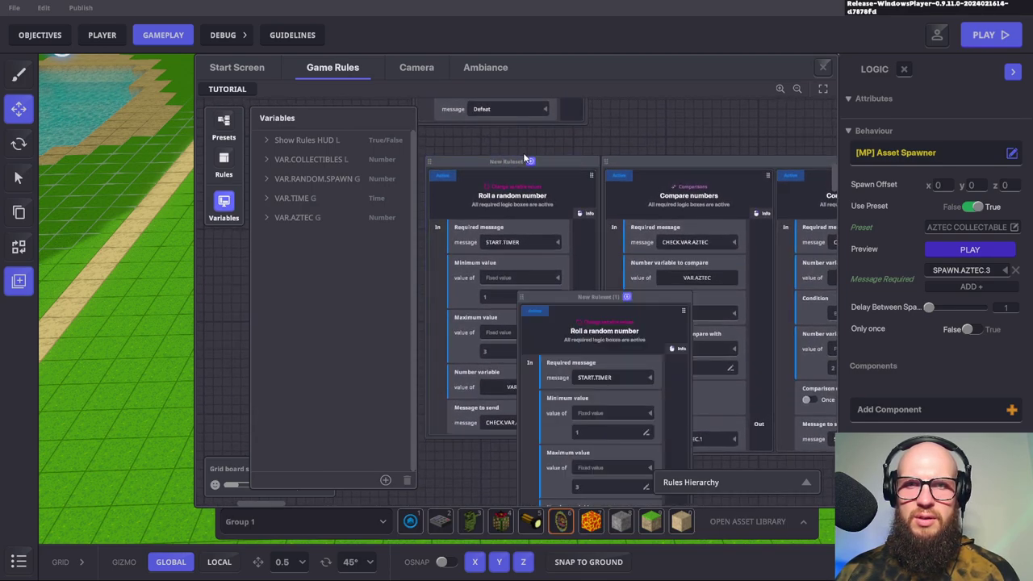
pyautogui.moveTo(646, 178); pyautogui.dragTo(552, 271)
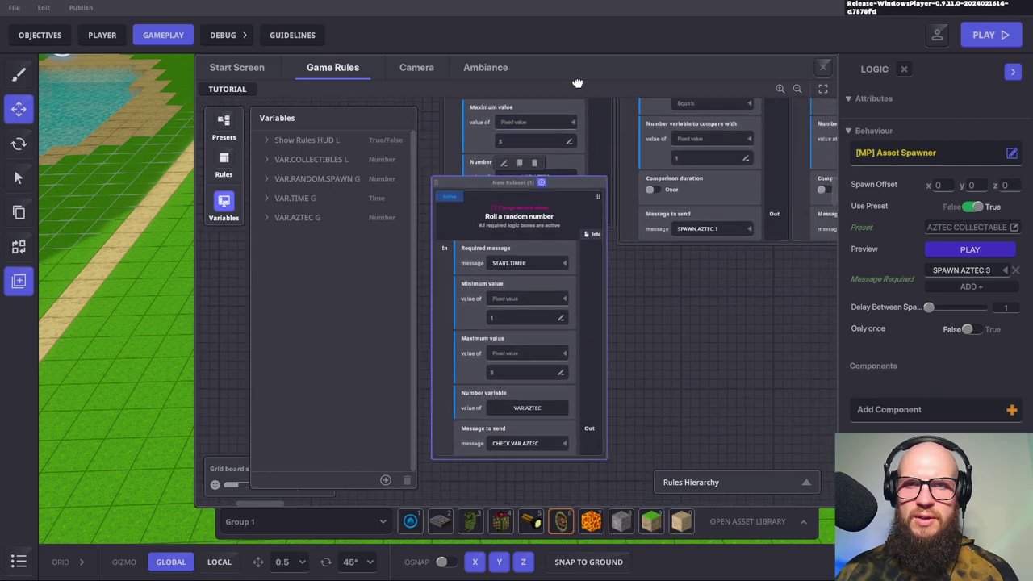
pyautogui.moveTo(570, 175); pyautogui.dragTo(574, 224)
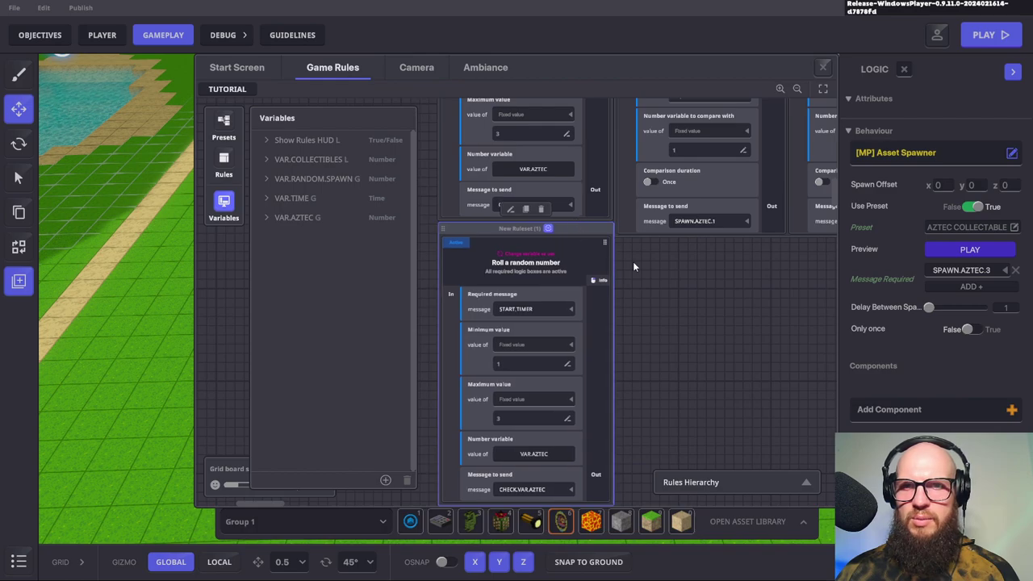
# Create the message SPAWN.NEW.AZTEC as the required message of the duplicated Roll a random number rule
pyautogui.click(565, 311)
pyautogui.write('S')
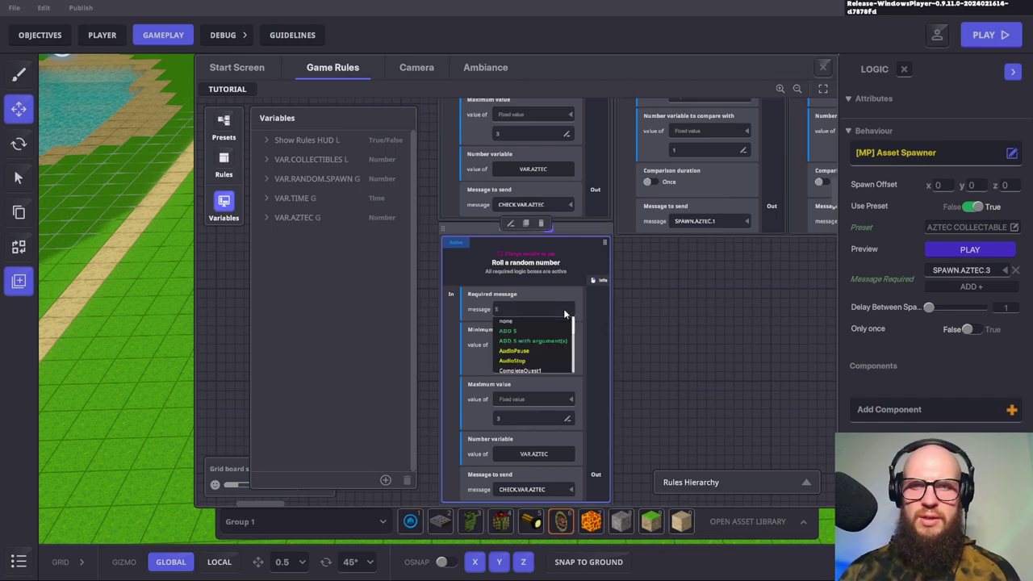
pyautogui.write('PA')
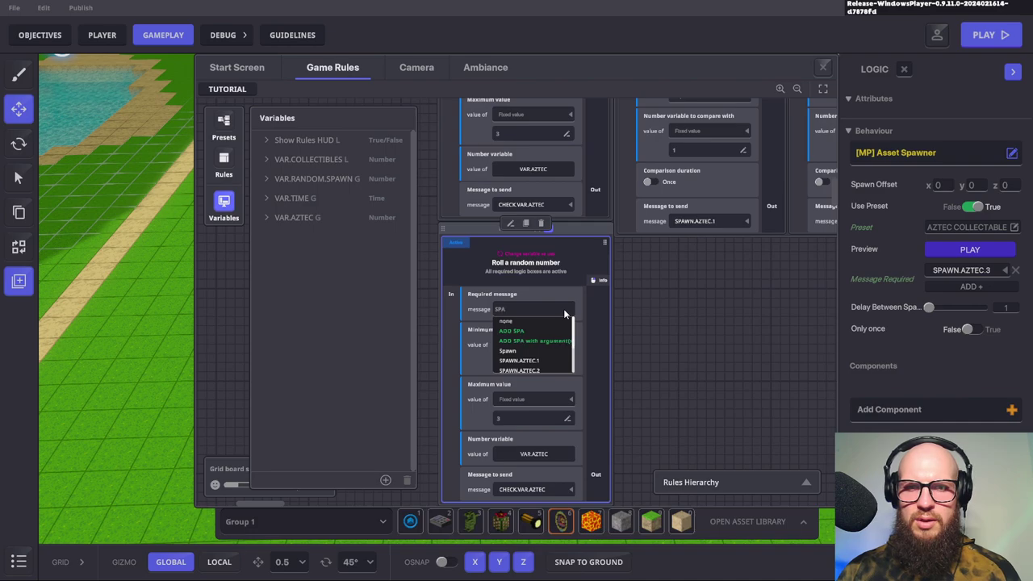
pyautogui.write('WN.')
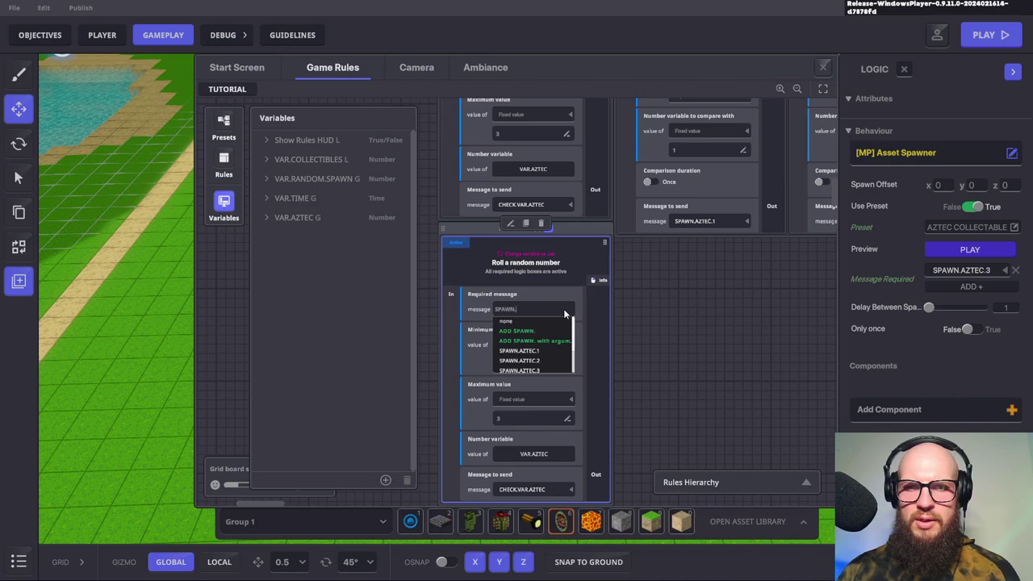
pyautogui.write('NEW.AZTEC')
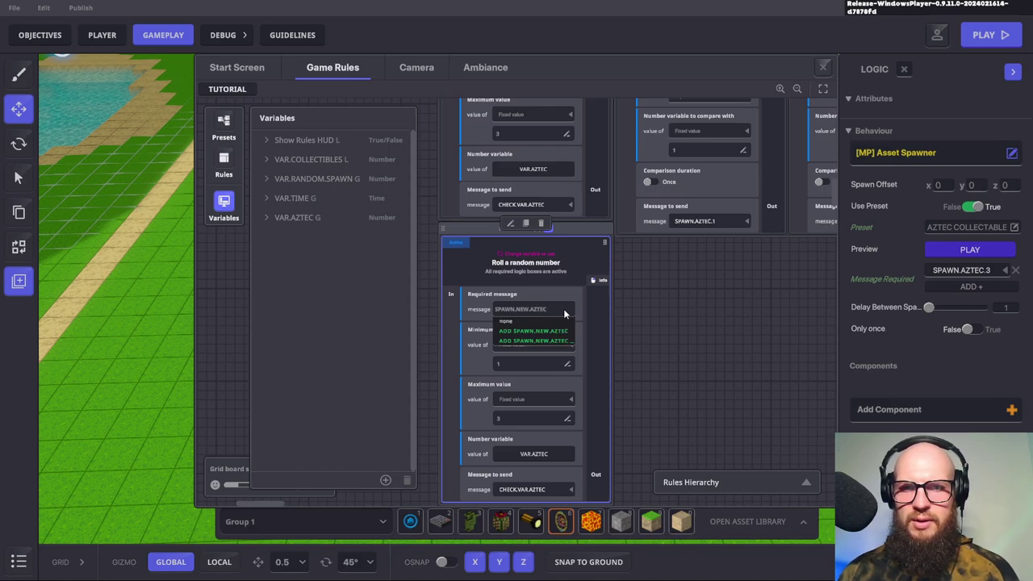
pyautogui.press('Return')
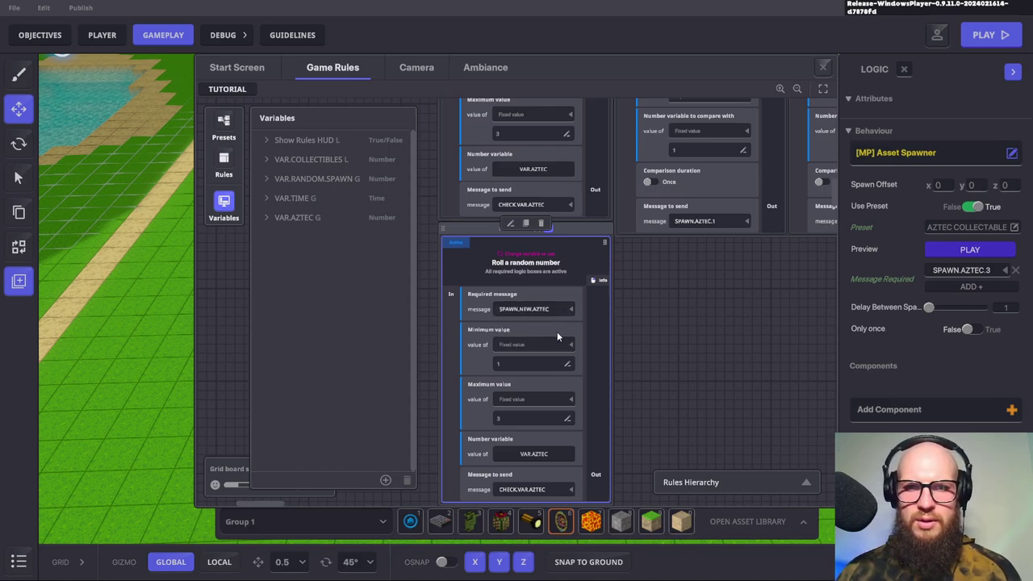
pyautogui.scroll(-1, 565, 339)
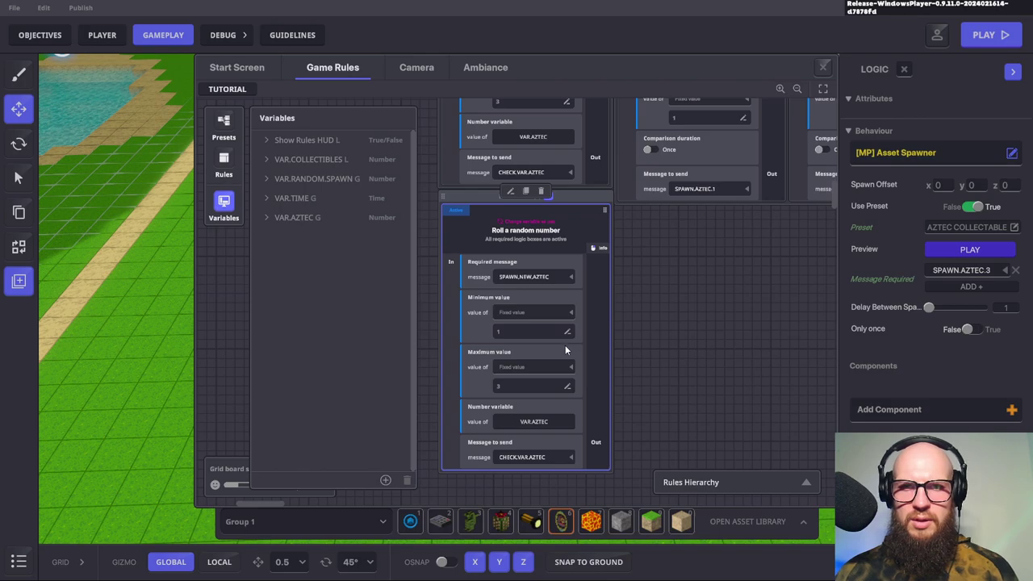
pyautogui.scroll(2, 565, 344)
pyautogui.scroll(-3, 565, 344)
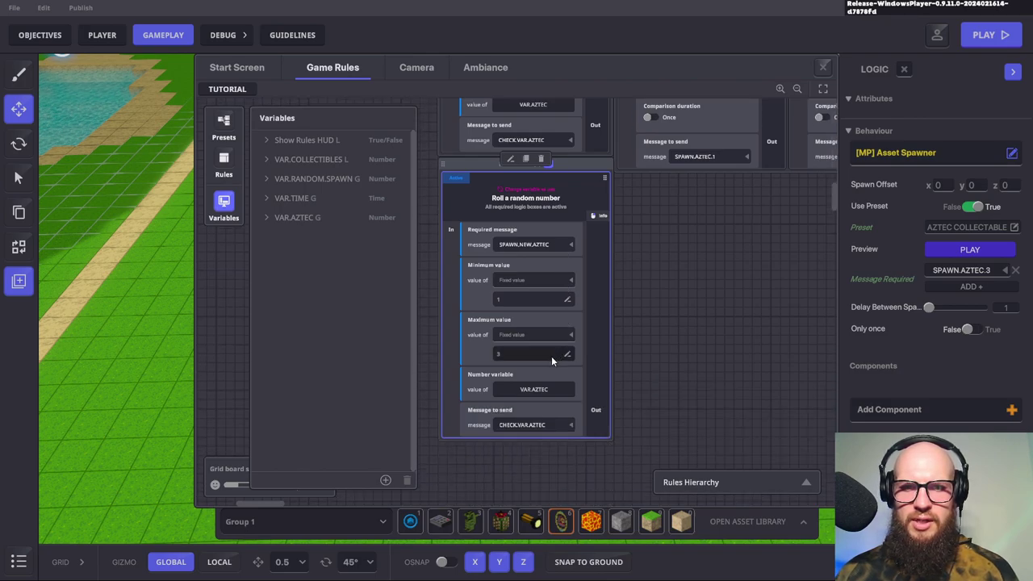
pyautogui.scroll(-1, 568, 370)
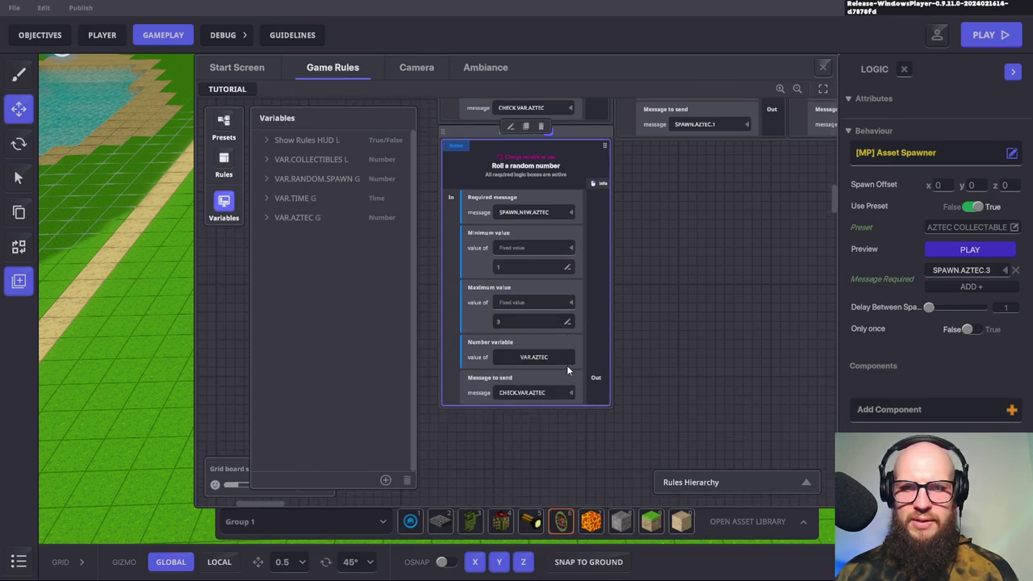
pyautogui.scroll(5, 684, 291)
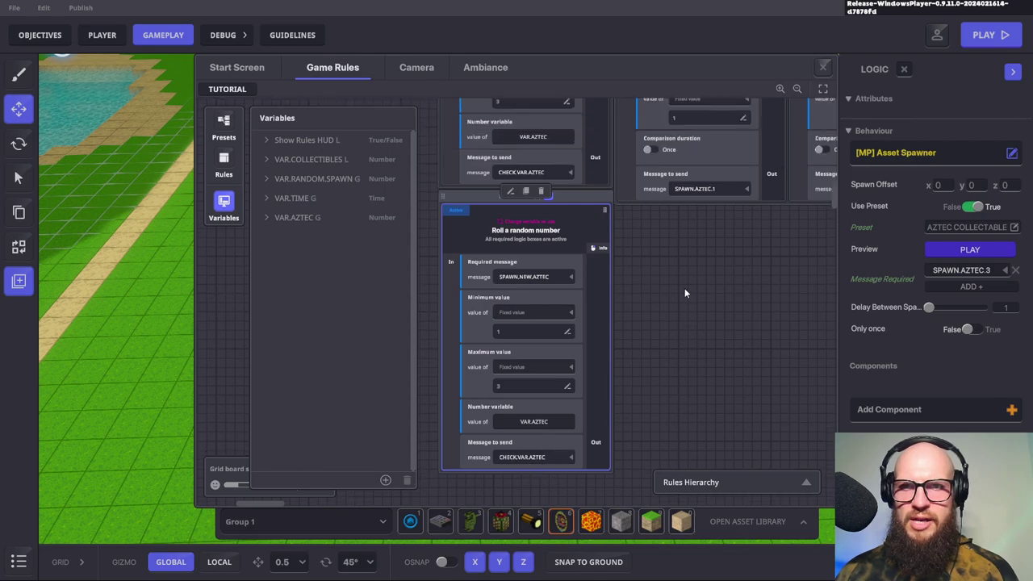
pyautogui.scroll(-1, 576, 306)
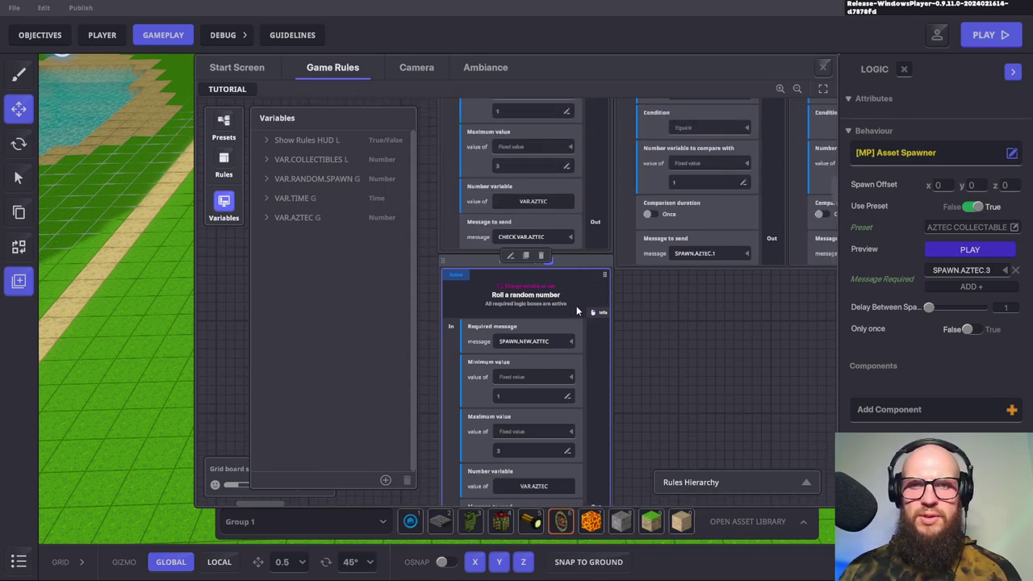
# Close the game rules, look through the scene's object hierarchy and deselect the asset spawner
pyautogui.click(824, 67)
pyautogui.moveTo(537, 336)
pyautogui.mouseDown(button='right')
pyautogui.moveTo(567, 301)
pyautogui.moveTo(549, 343)
pyautogui.mouseUp(button='right')
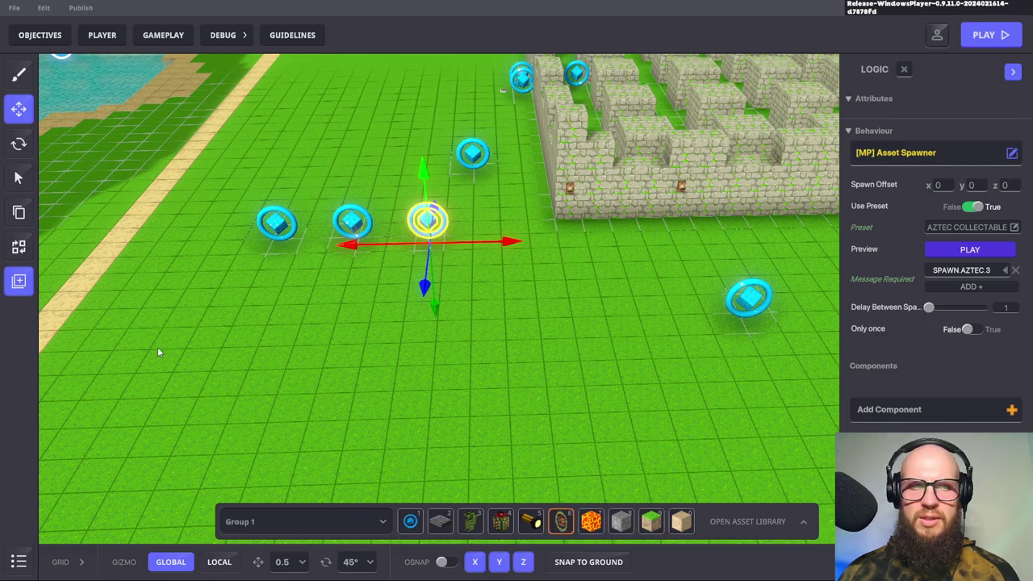
pyautogui.click(19, 561)
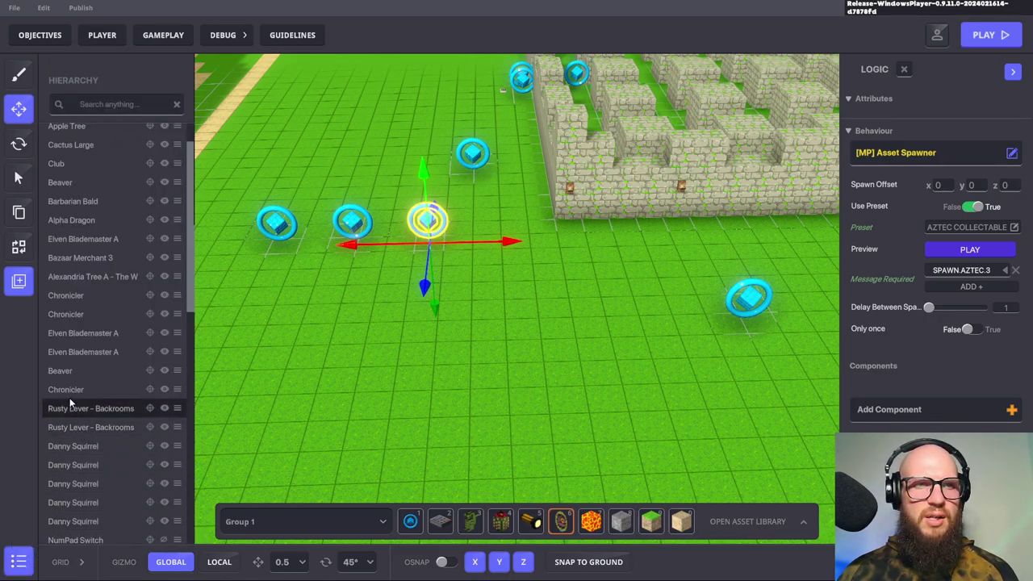
pyautogui.scroll(-5, 84, 331)
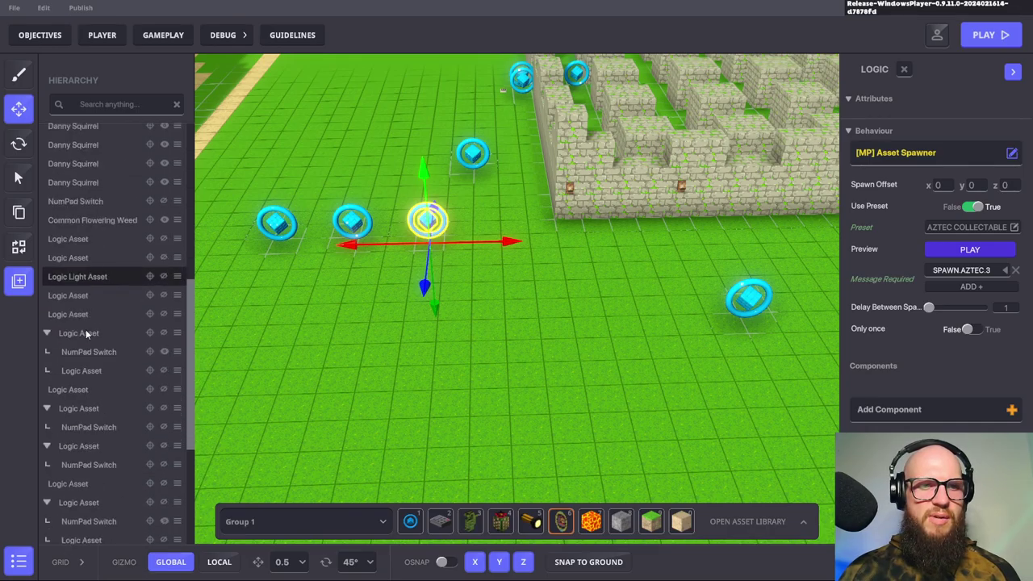
pyautogui.scroll(-3, 87, 330)
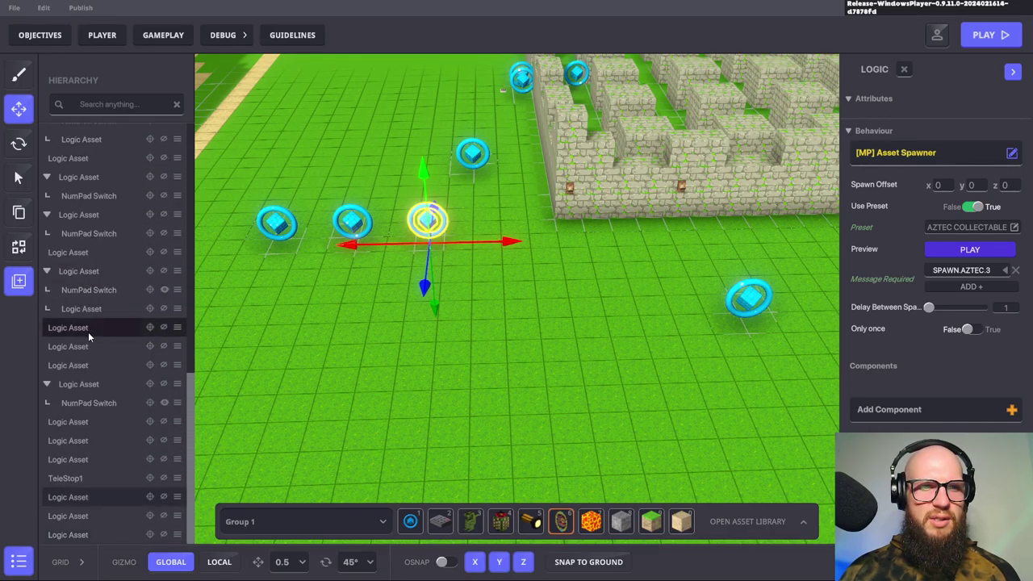
pyautogui.click(512, 361)
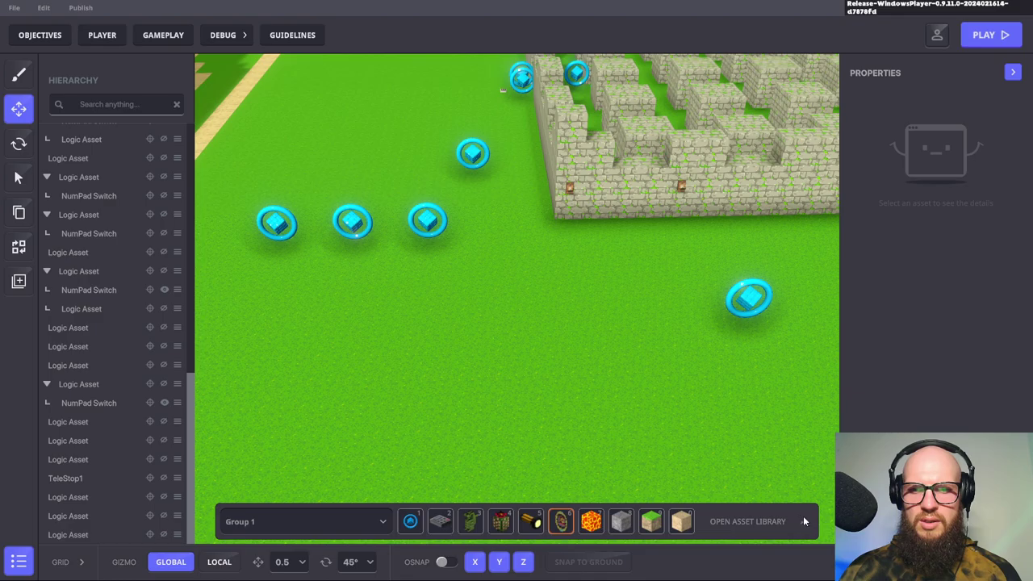
# Place the AZTEC COLLECTABLE preset from the asset library on the grass beside the row of three spawners
pyautogui.click(803, 523)
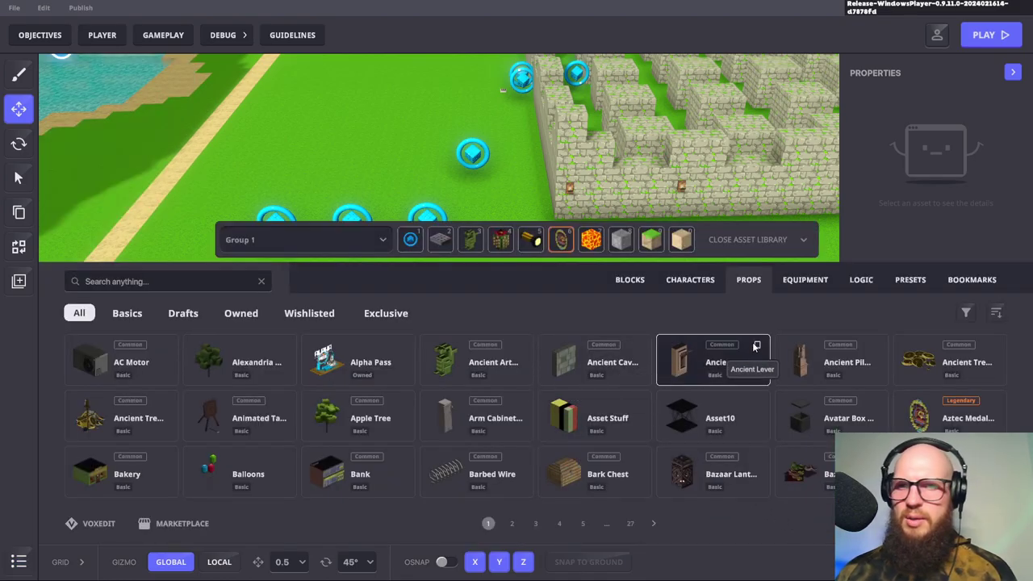
pyautogui.click(910, 280)
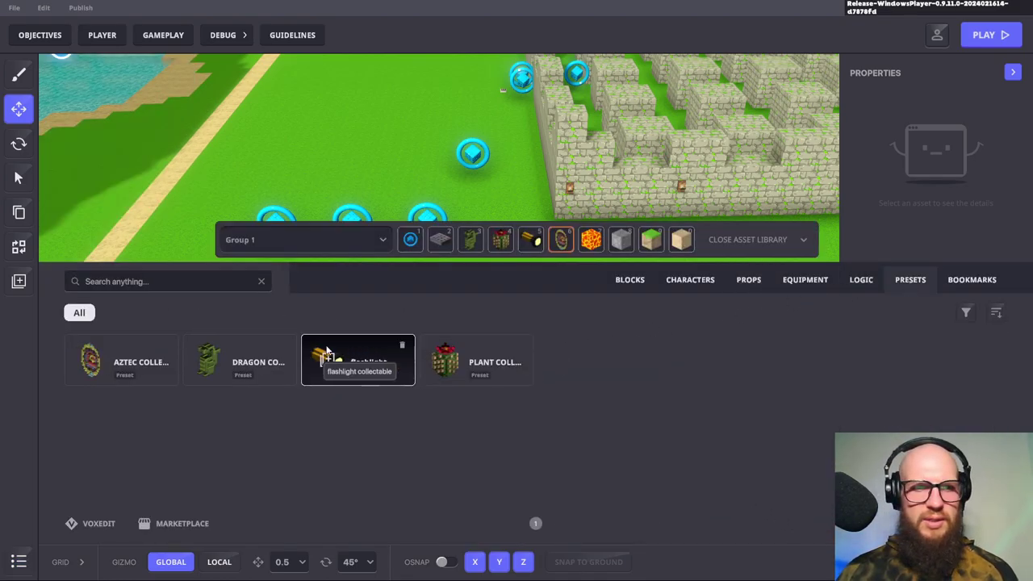
pyautogui.click(138, 355)
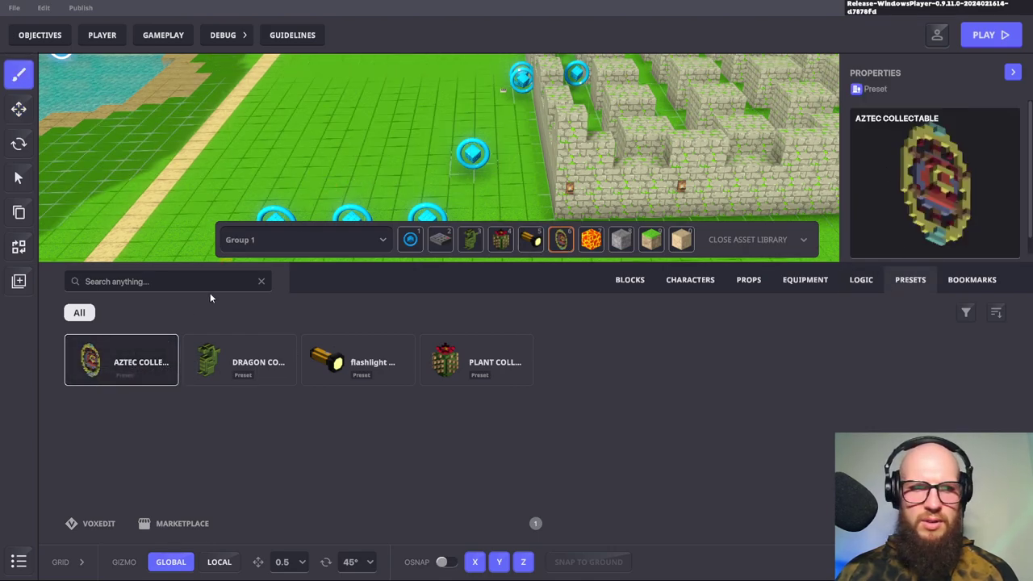
pyautogui.click(198, 208)
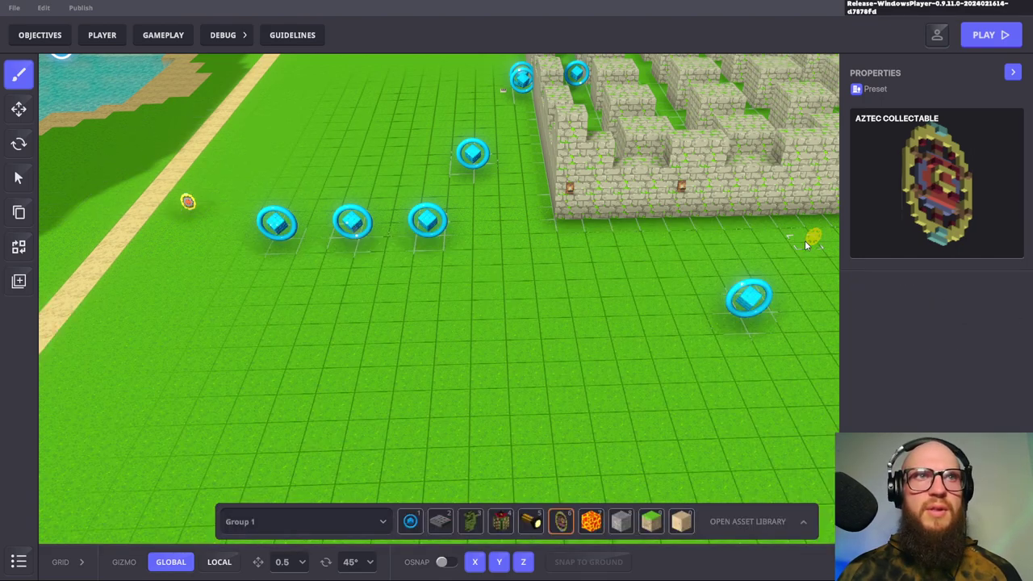
pyautogui.click(809, 241)
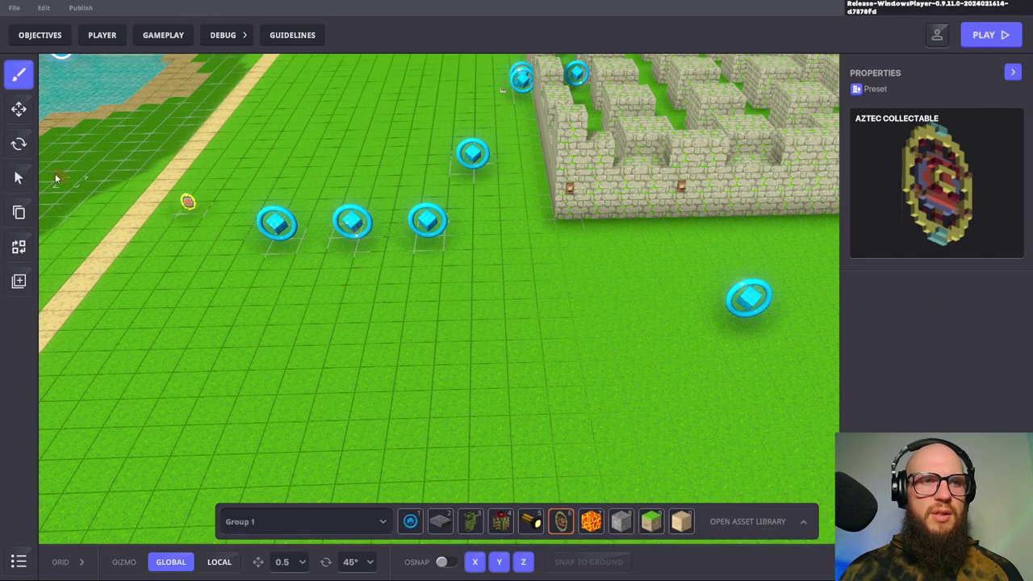
# Select the placed AZTEC COLLECTABLE and open its logic to examine the Collectable component's settings
pyautogui.click(19, 108)
pyautogui.click(188, 202)
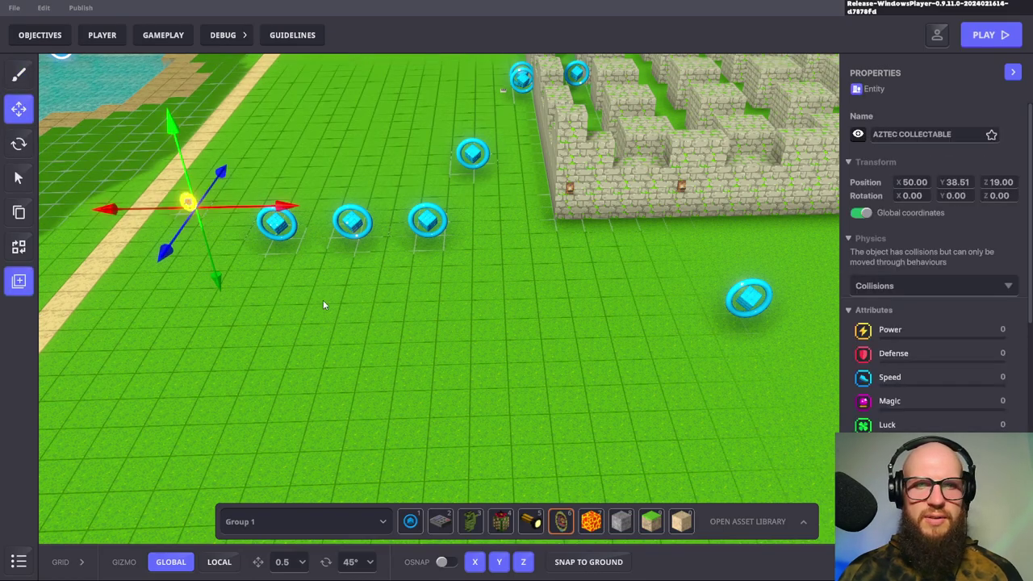
pyautogui.scroll(-5, 956, 353)
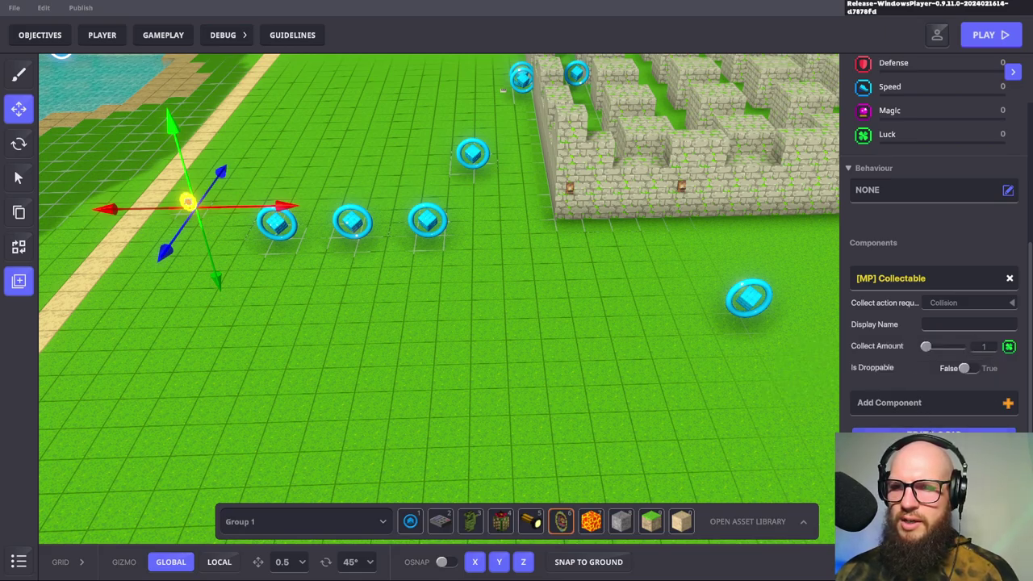
pyautogui.scroll(-3, 896, 388)
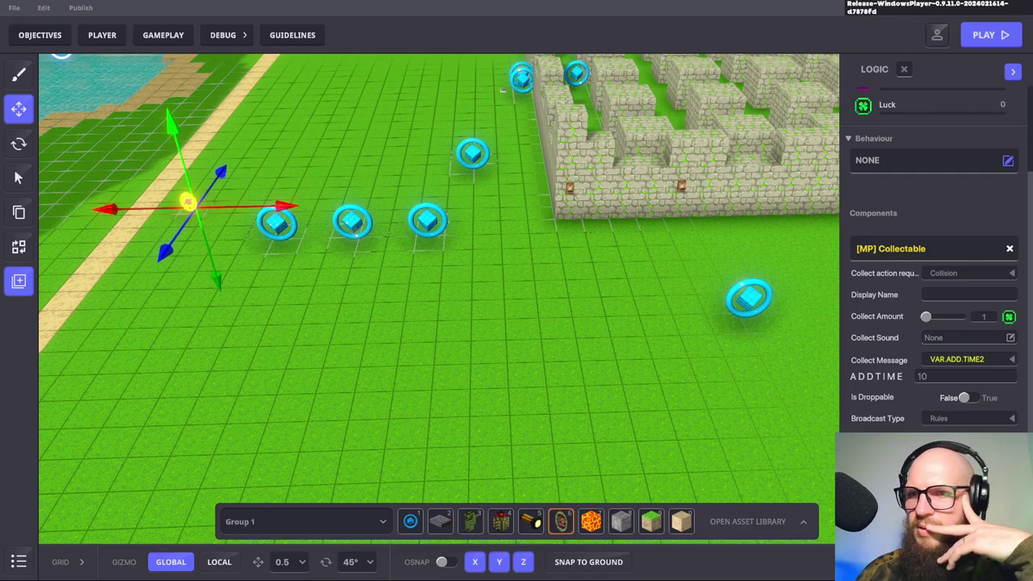
# Look through the components that can be added to the AZTEC COLLECTABLE and close the component selection without adding one
pyautogui.click(874, 436)
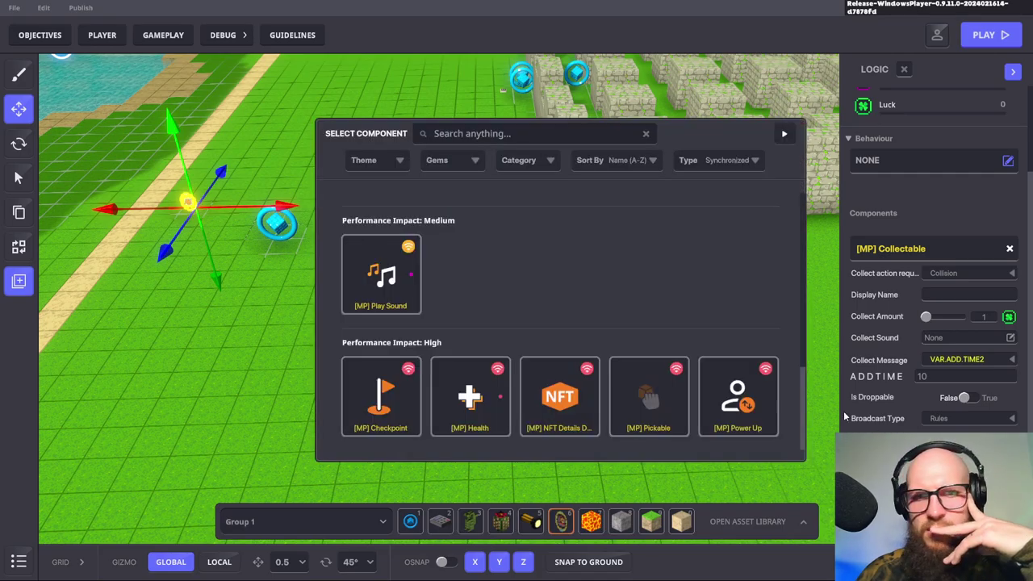
pyautogui.scroll(5, 612, 282)
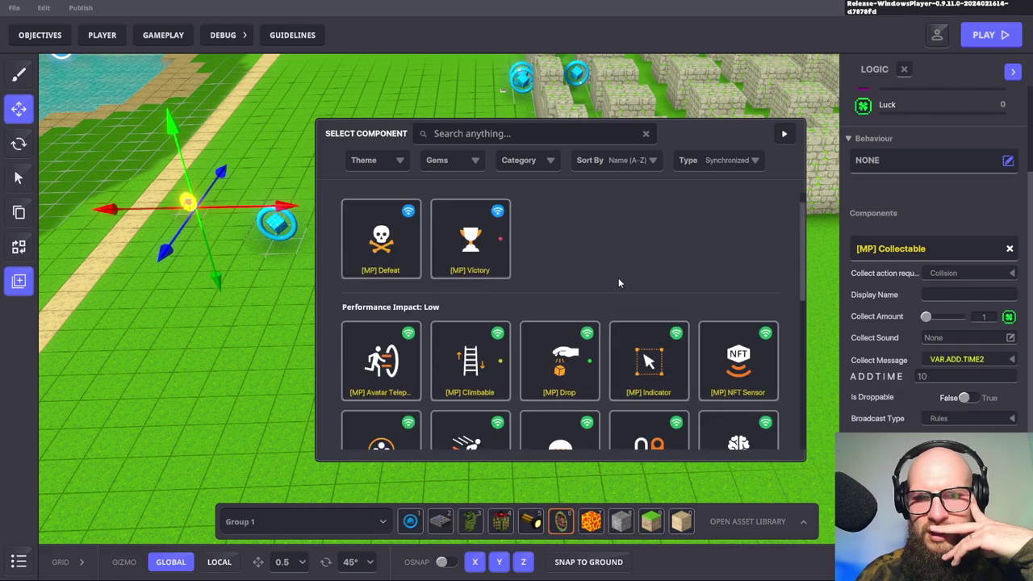
pyautogui.scroll(1, 618, 281)
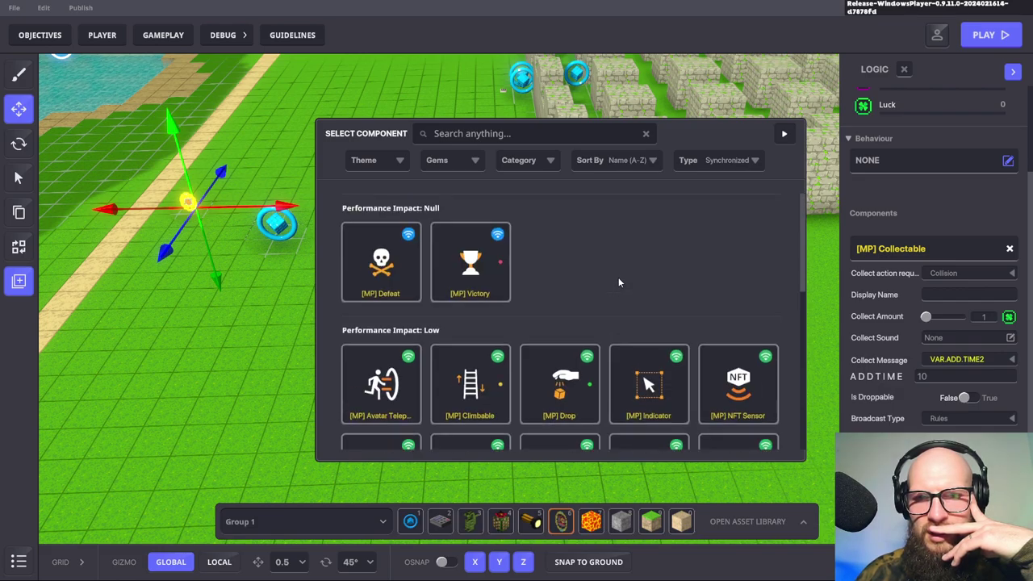
pyautogui.scroll(-3, 618, 281)
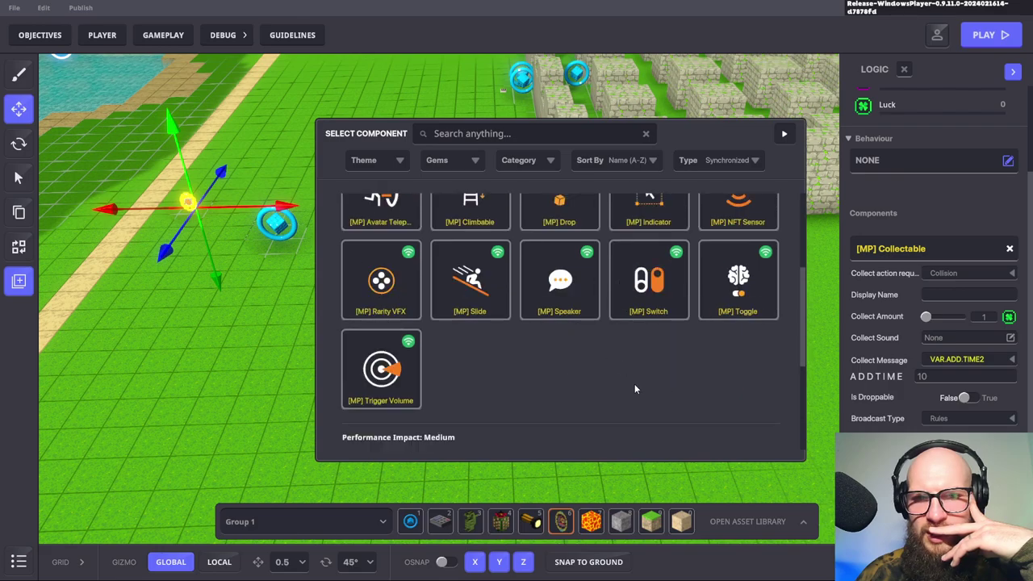
pyautogui.scroll(1, 635, 383)
pyautogui.scroll(-1, 680, 423)
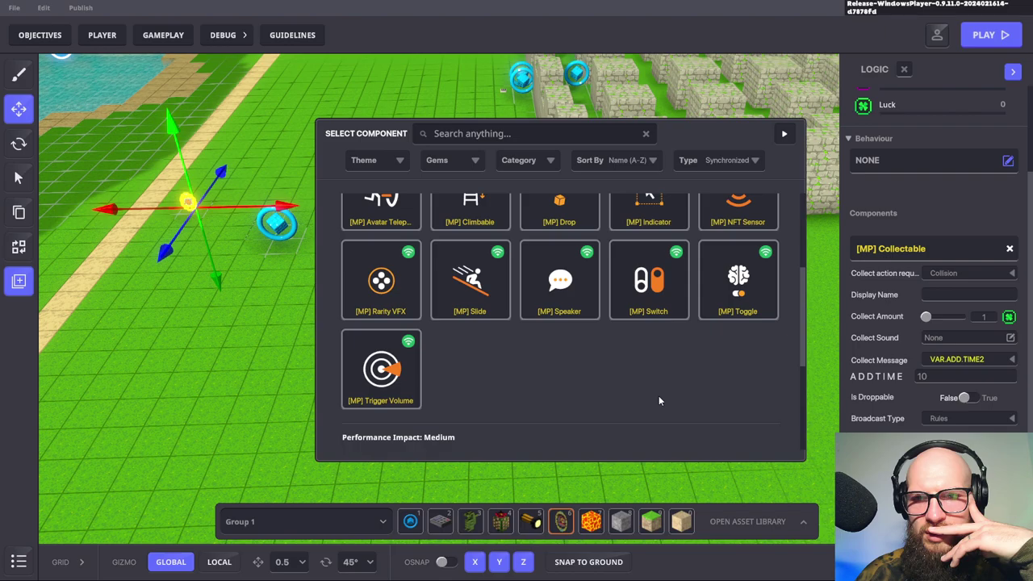
pyautogui.scroll(1, 660, 399)
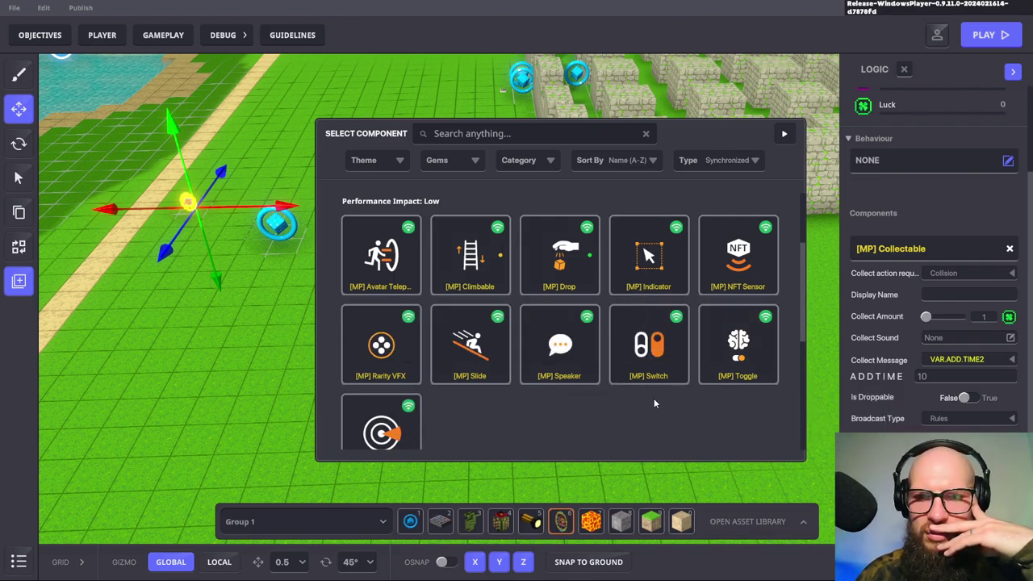
pyautogui.scroll(-2, 643, 397)
pyautogui.scroll(-2, 634, 396)
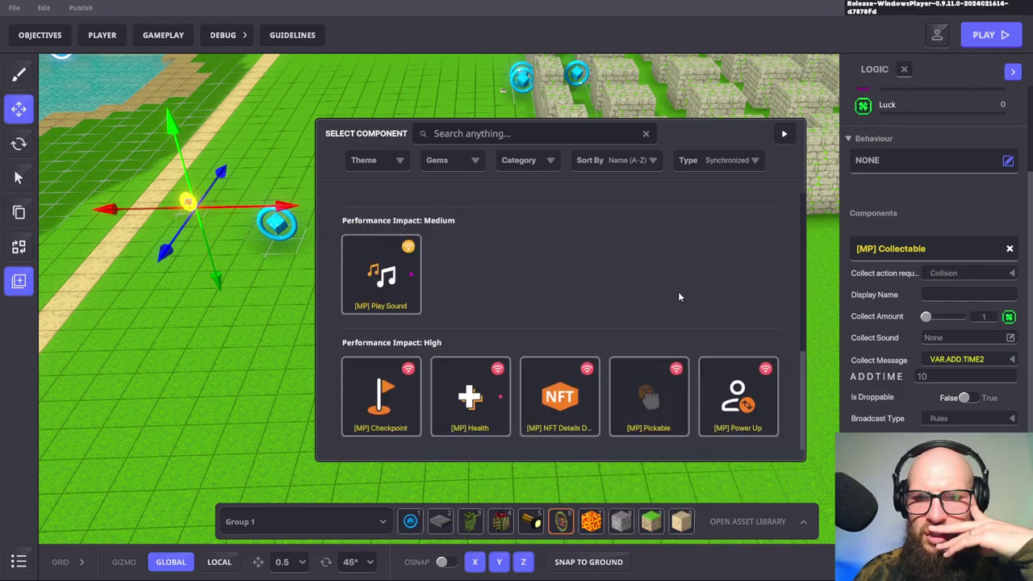
pyautogui.scroll(4, 671, 292)
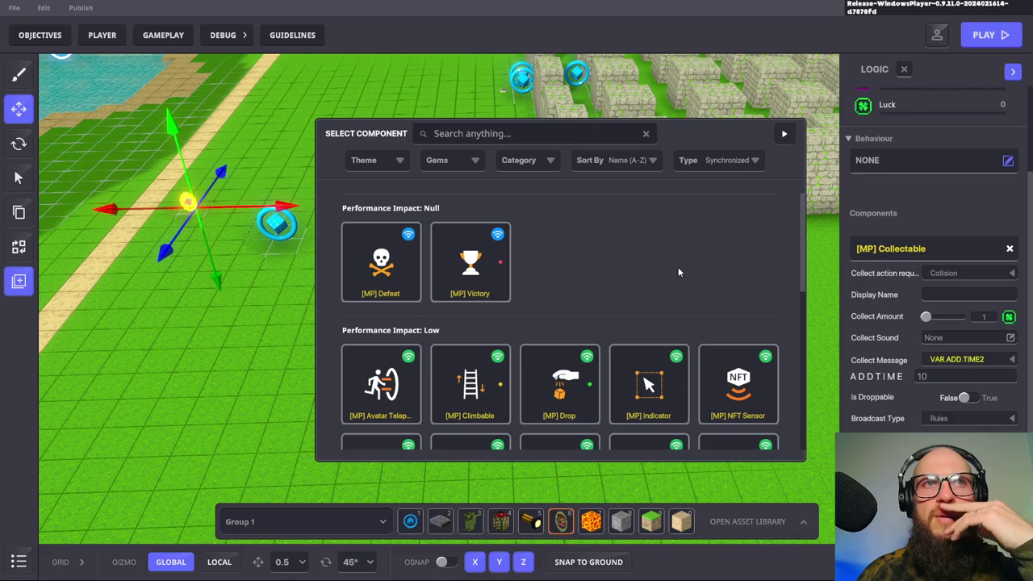
pyautogui.click(787, 135)
# Check the saved presets in the asset library and review the collect message settings of the AZTEC COLLECTABLE
pyautogui.click(804, 524)
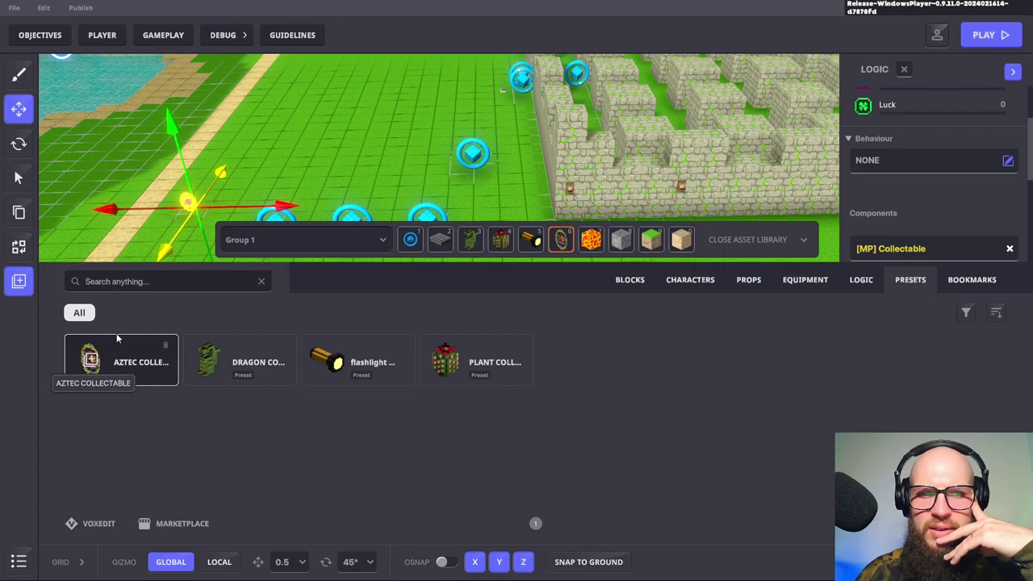
pyautogui.click(803, 240)
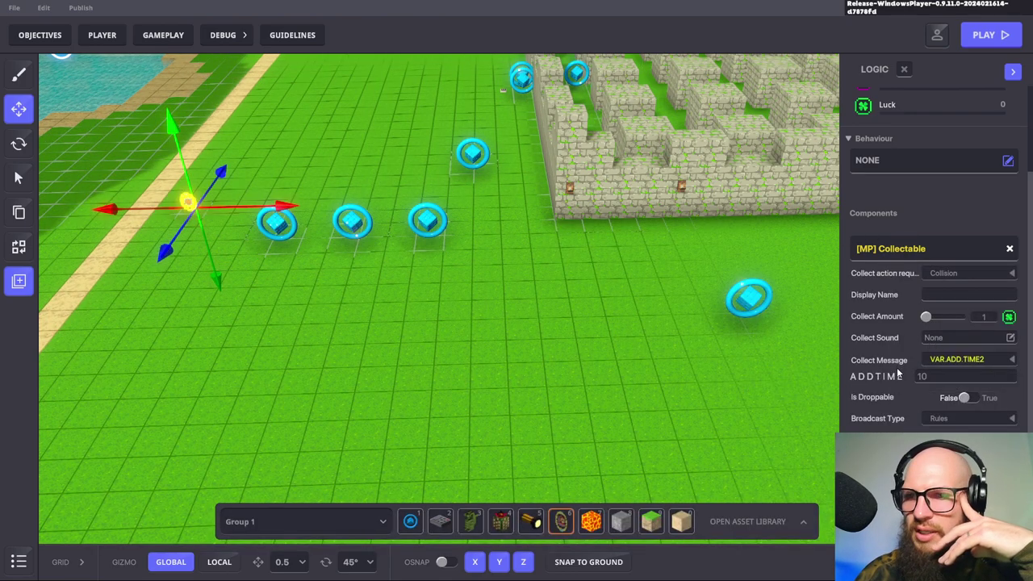
pyautogui.moveTo(904, 369)
pyautogui.moveTo(907, 397)
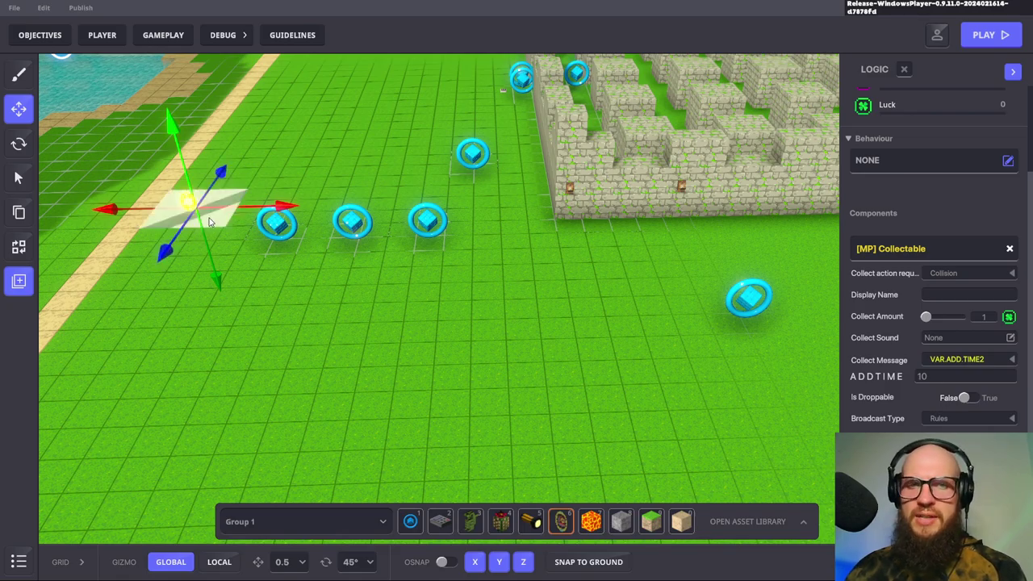
# Move the medallion onto the grass in front of the three spawners and save it over the existing AZTEC COLLECTABLE preset
pyautogui.moveTo(209, 222); pyautogui.dragTo(412, 325)
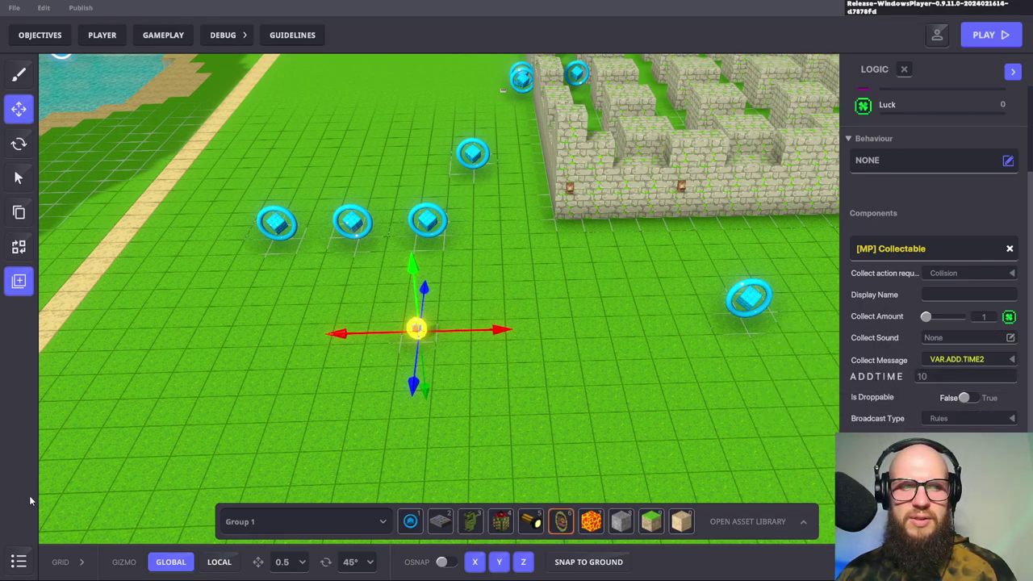
pyautogui.click(19, 561)
pyautogui.scroll(-1, 105, 368)
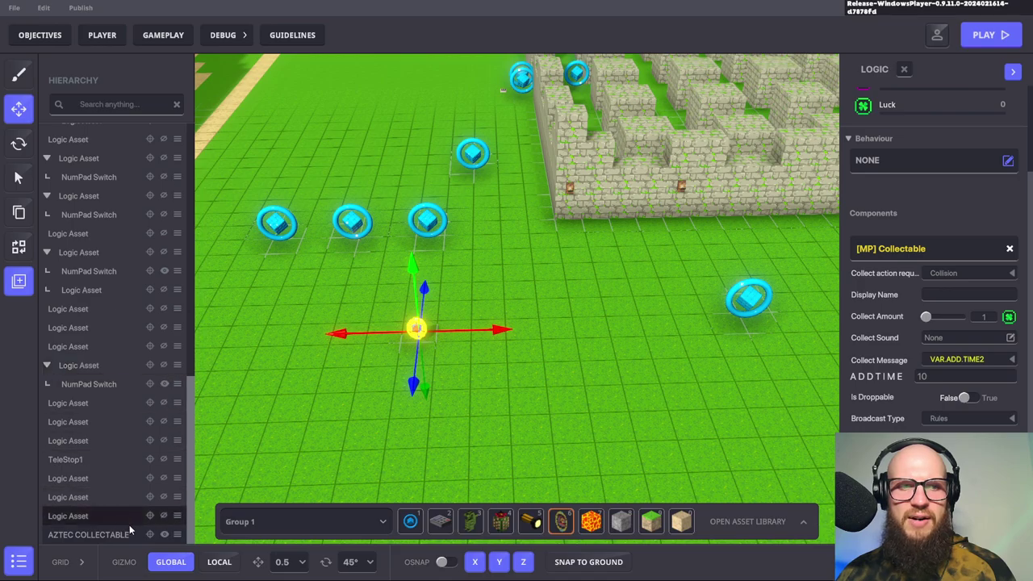
pyautogui.click(177, 536)
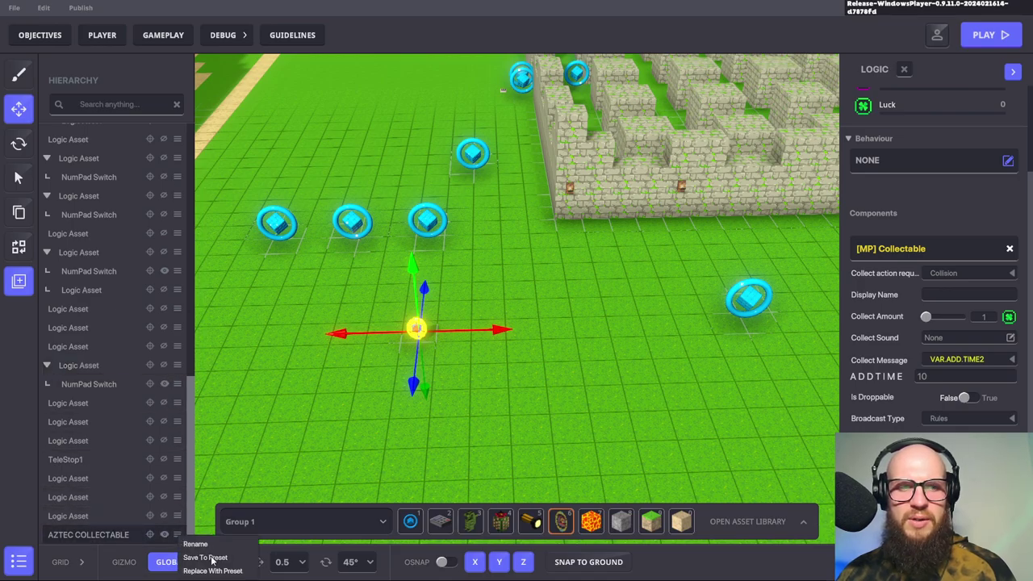
pyautogui.click(209, 560)
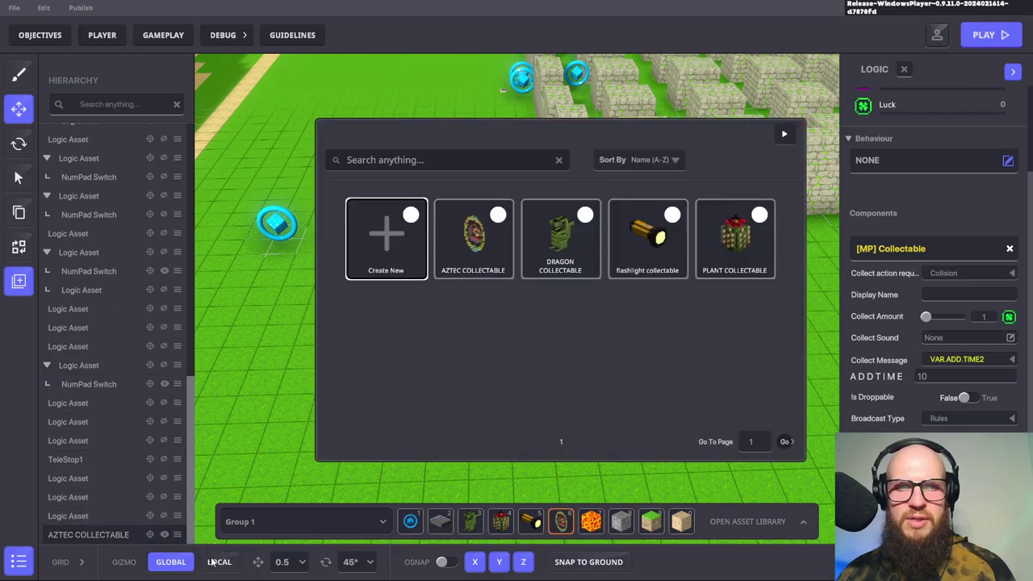
pyautogui.click(483, 226)
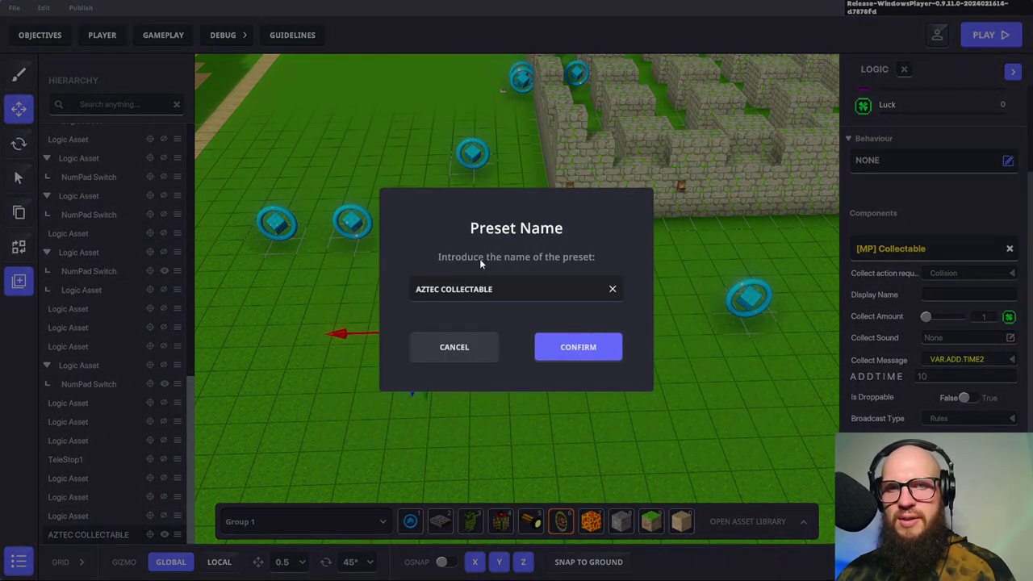
pyautogui.click(574, 347)
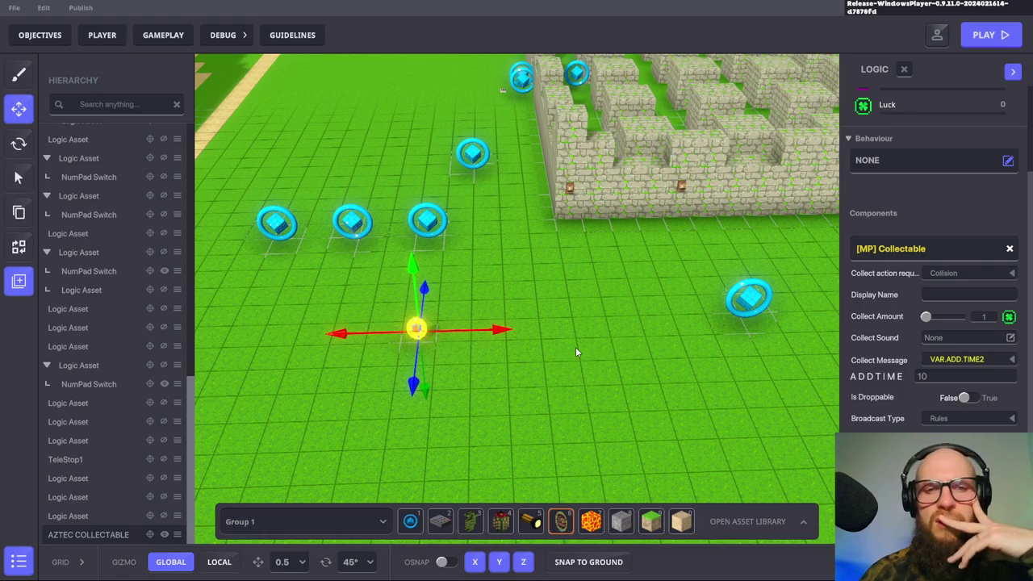
pyautogui.click(18, 565)
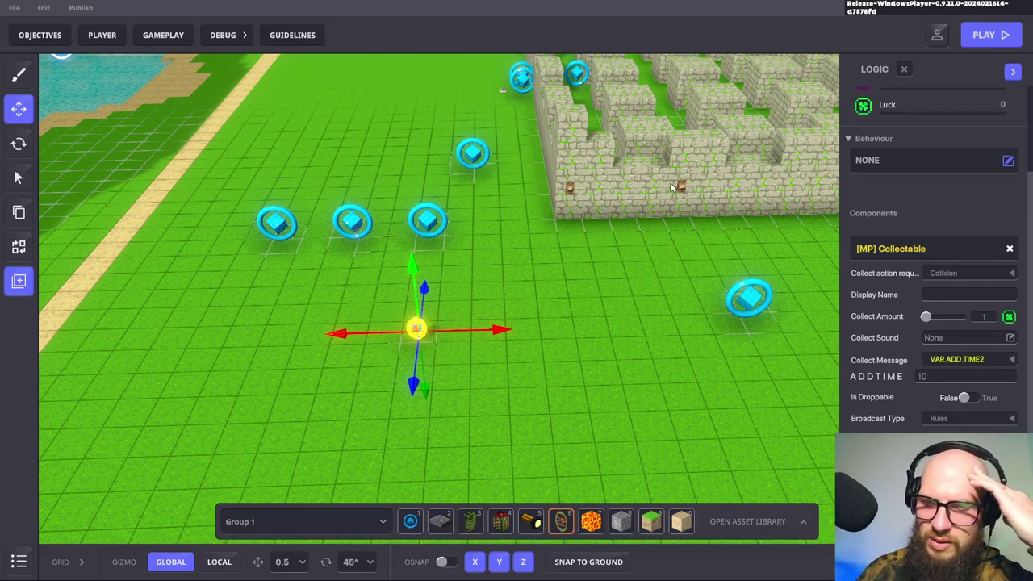
# Set the required message of the duplicated Roll a random number rule to VAR.ADD.TIME2 and close the game rules
pyautogui.click(179, 36)
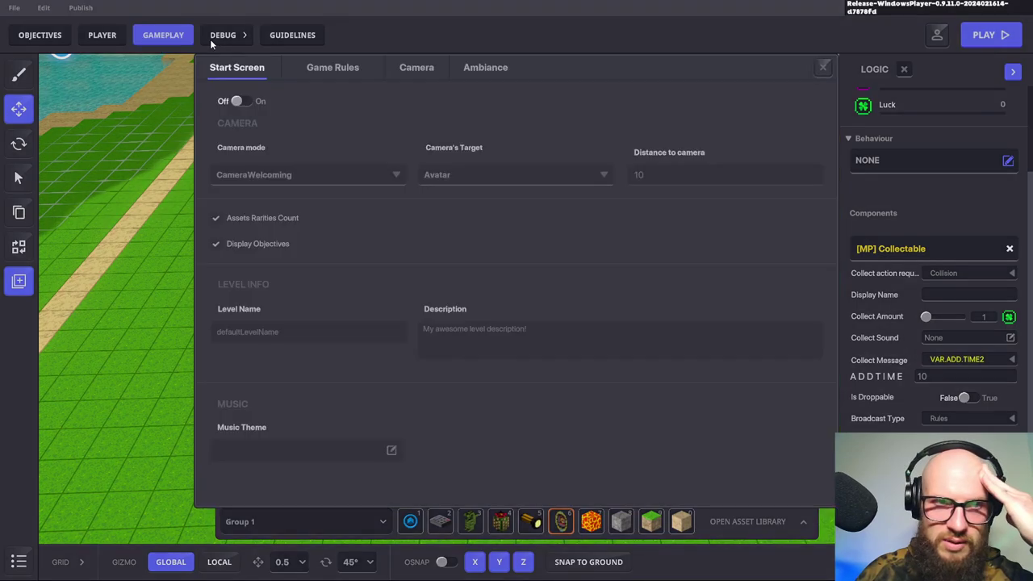
pyautogui.click(360, 73)
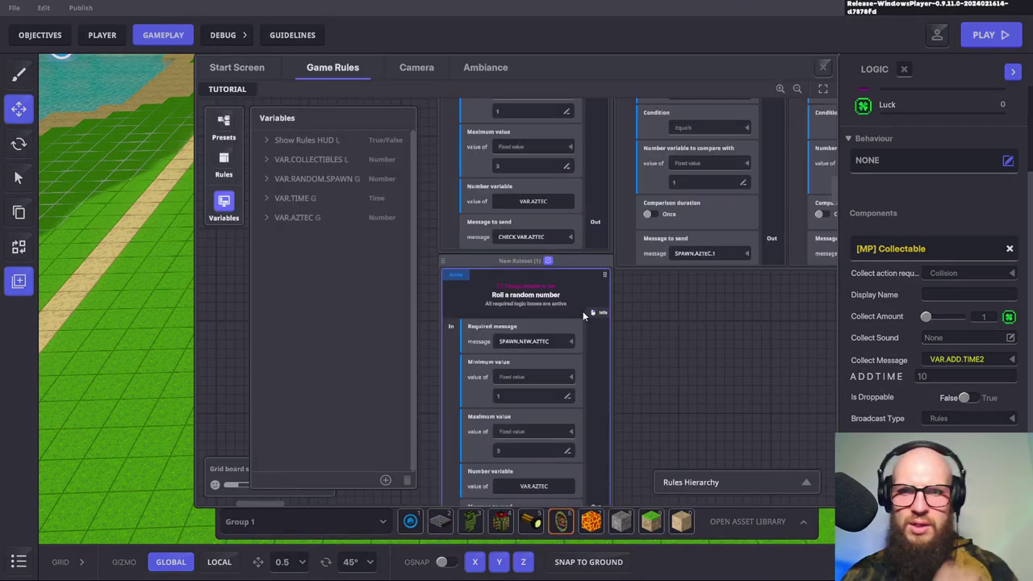
pyautogui.scroll(-1, 583, 336)
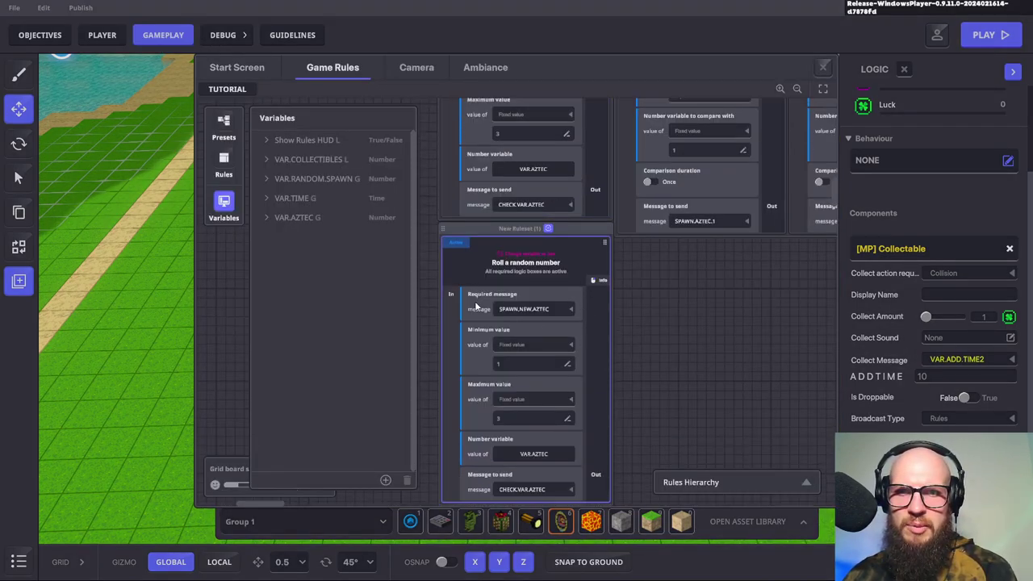
pyautogui.click(564, 313)
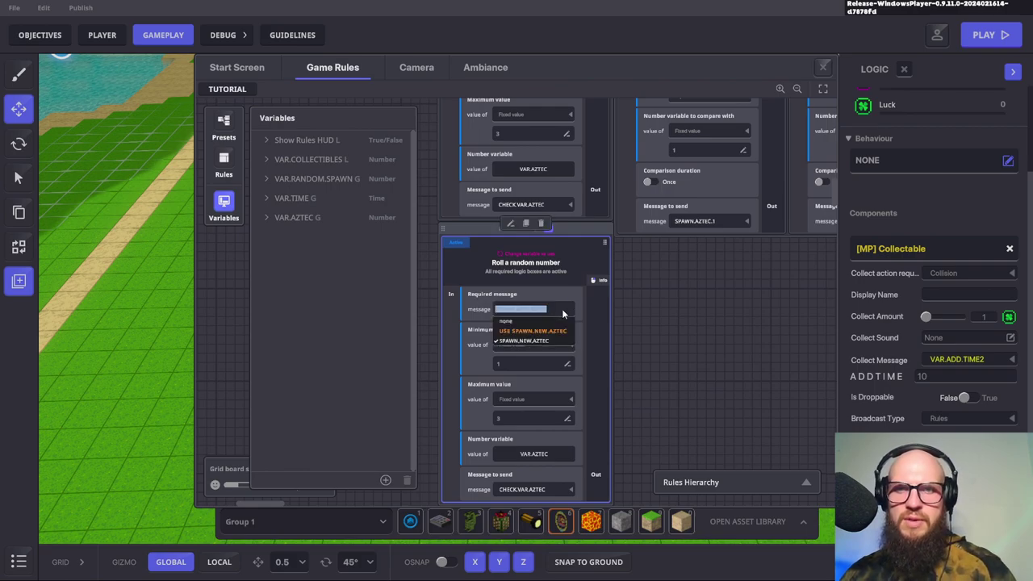
pyautogui.write('VAR')
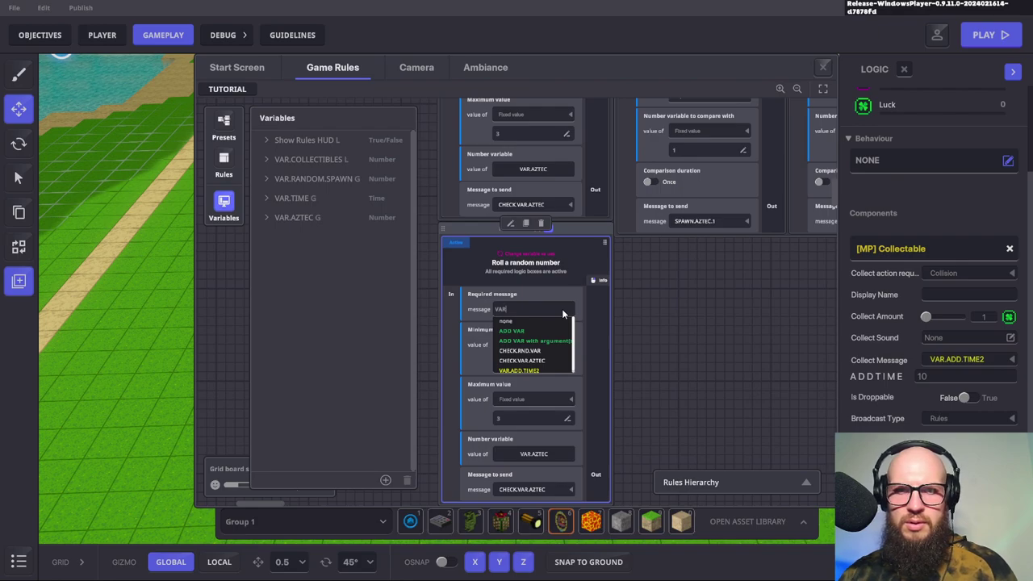
pyautogui.write('.')
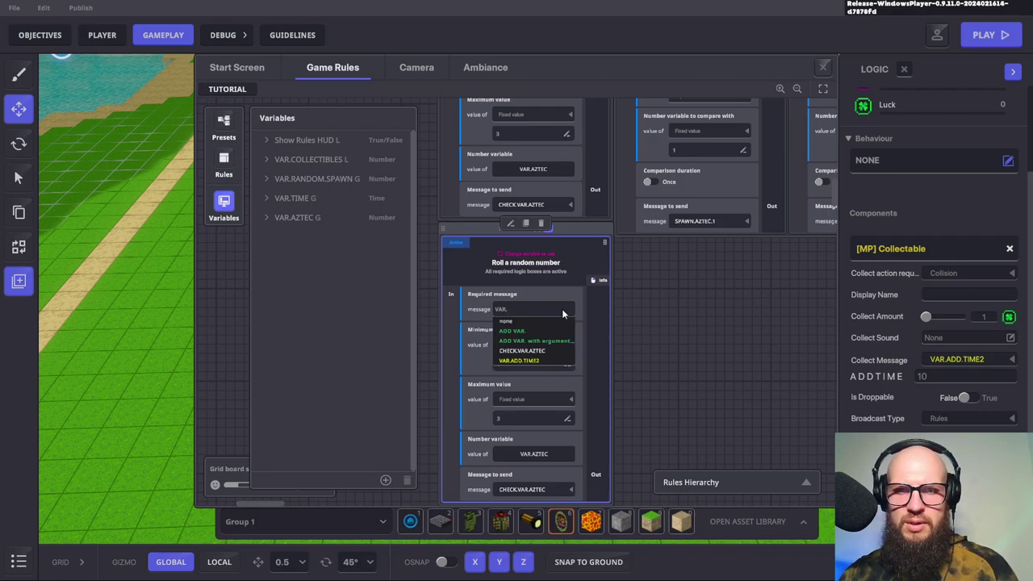
pyautogui.click(530, 361)
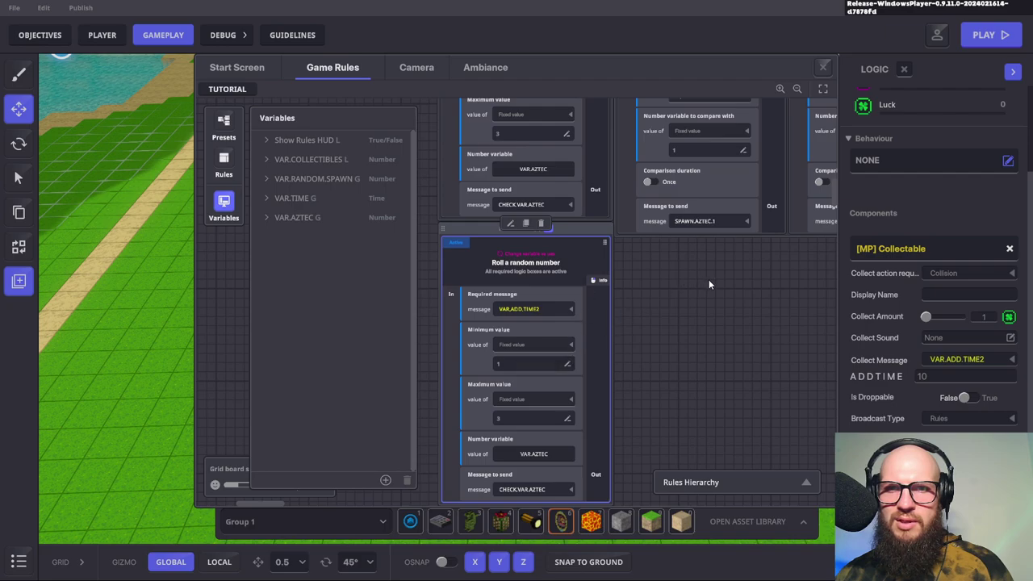
pyautogui.scroll(2, 710, 291)
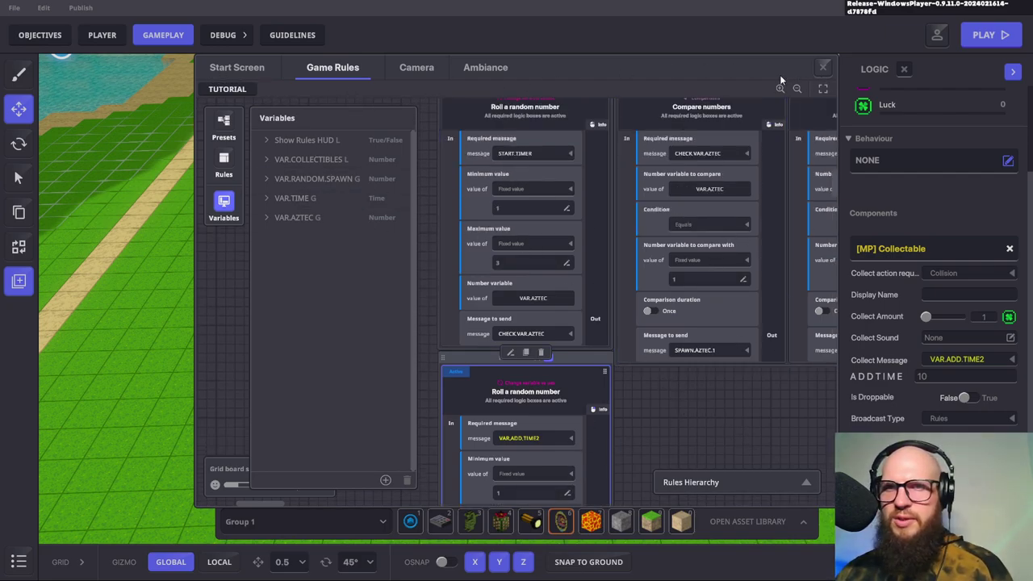
pyautogui.click(825, 68)
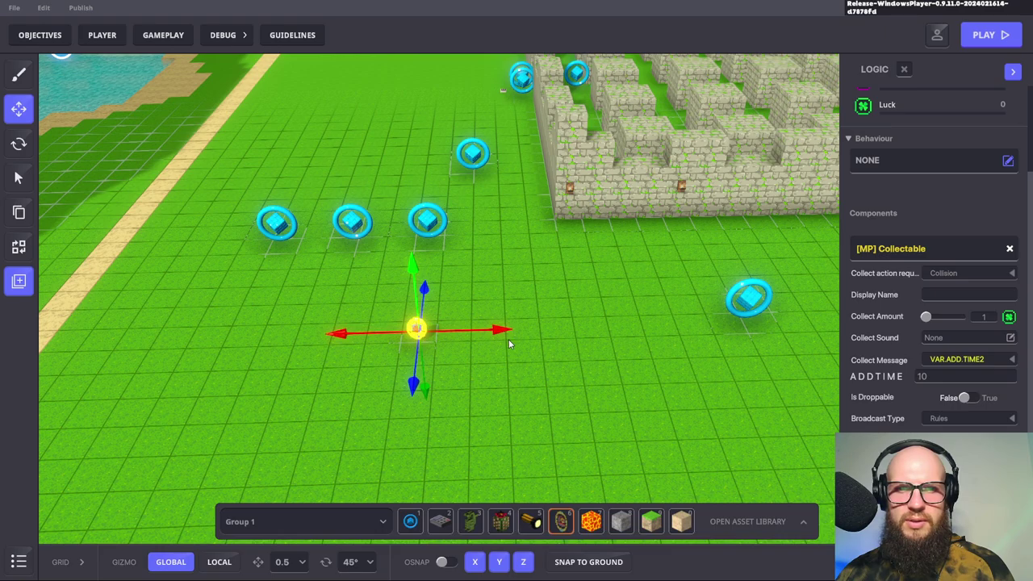
# Remove the loose medallion from the grass, start a play test and run to the three spawners beside the stone maze
pyautogui.click(508, 346)
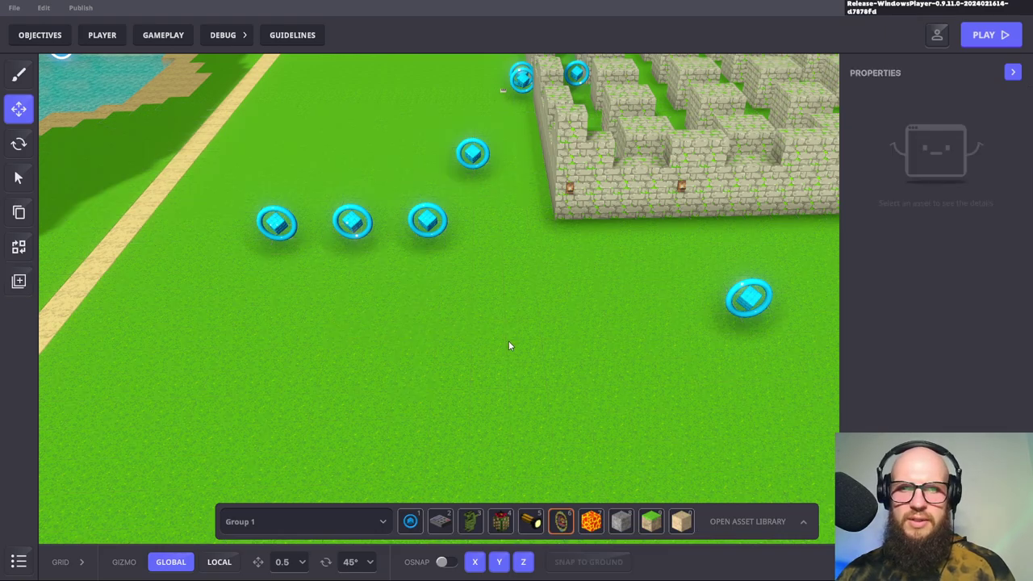
pyautogui.press('F5')
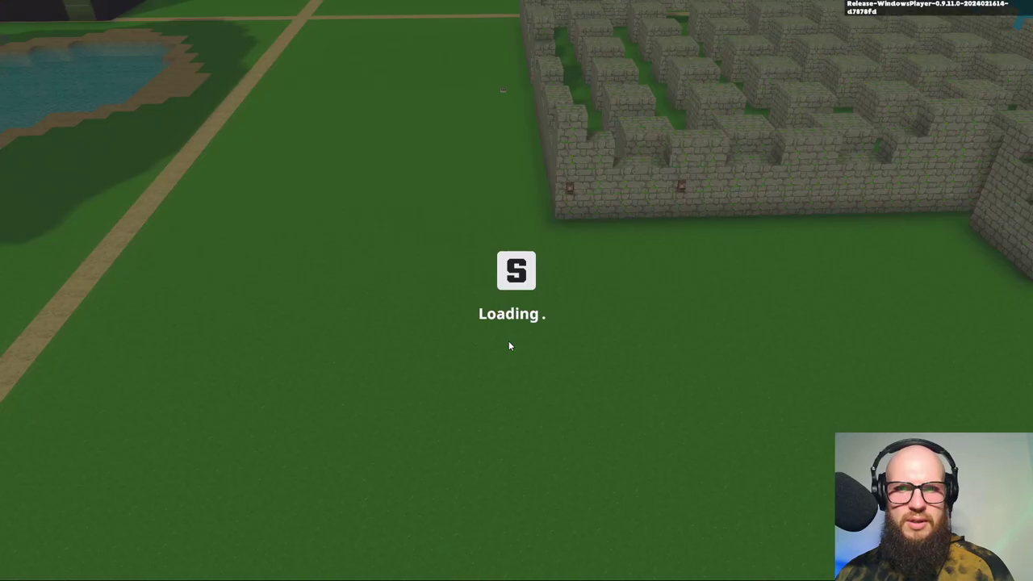
pyautogui.press('w')
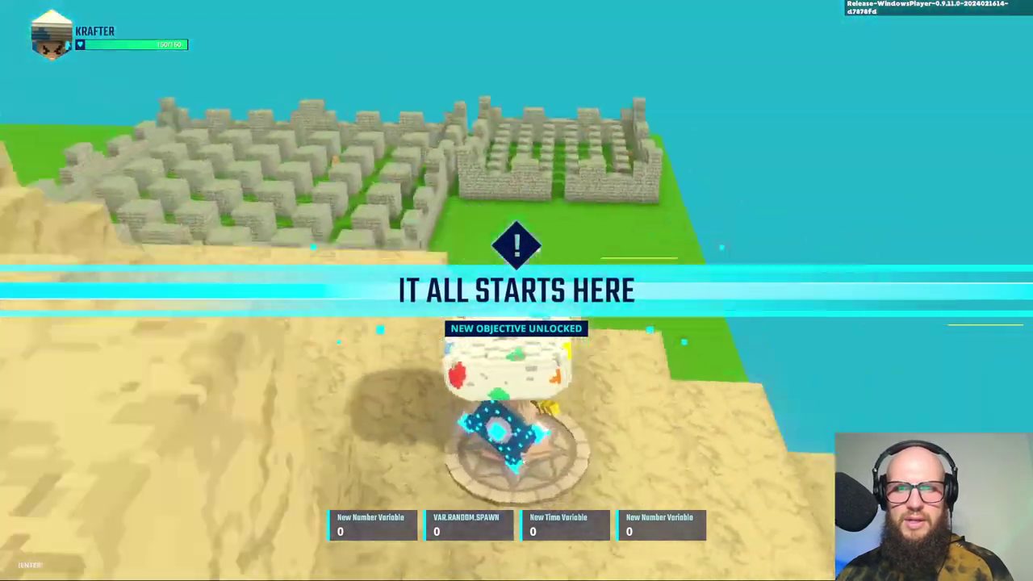
pyautogui.press('w')
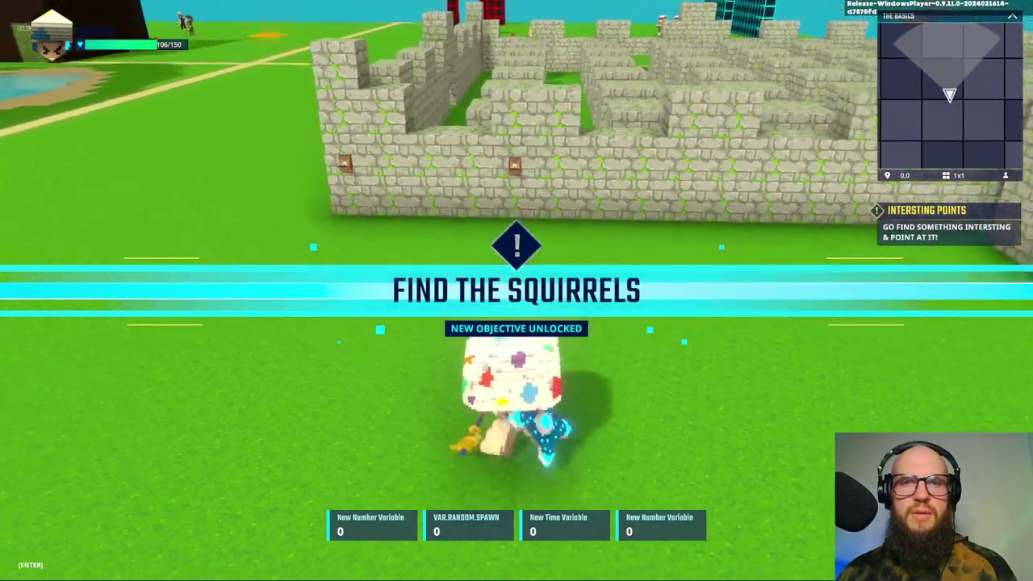
pyautogui.press('w')
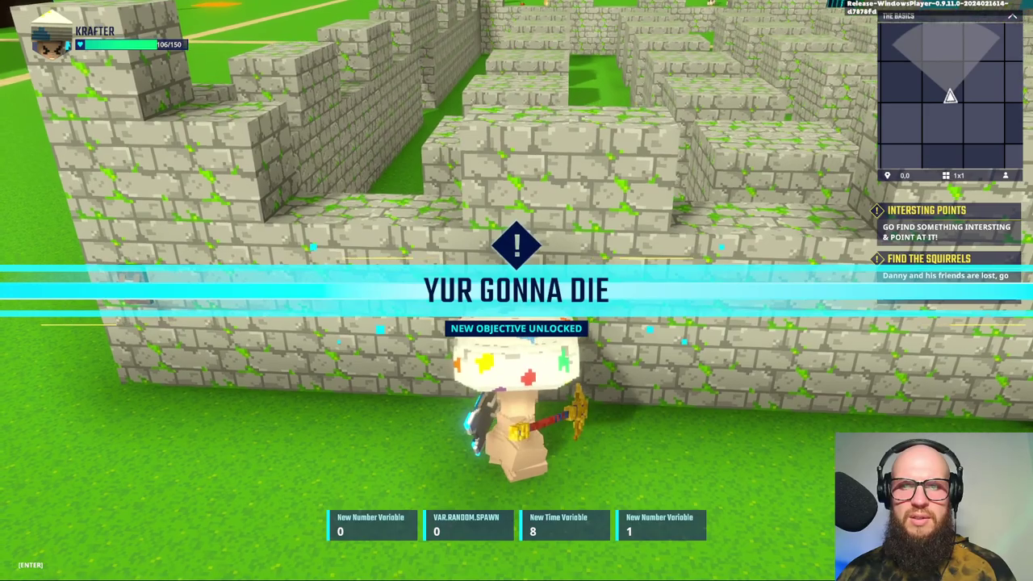
pyautogui.press('s')
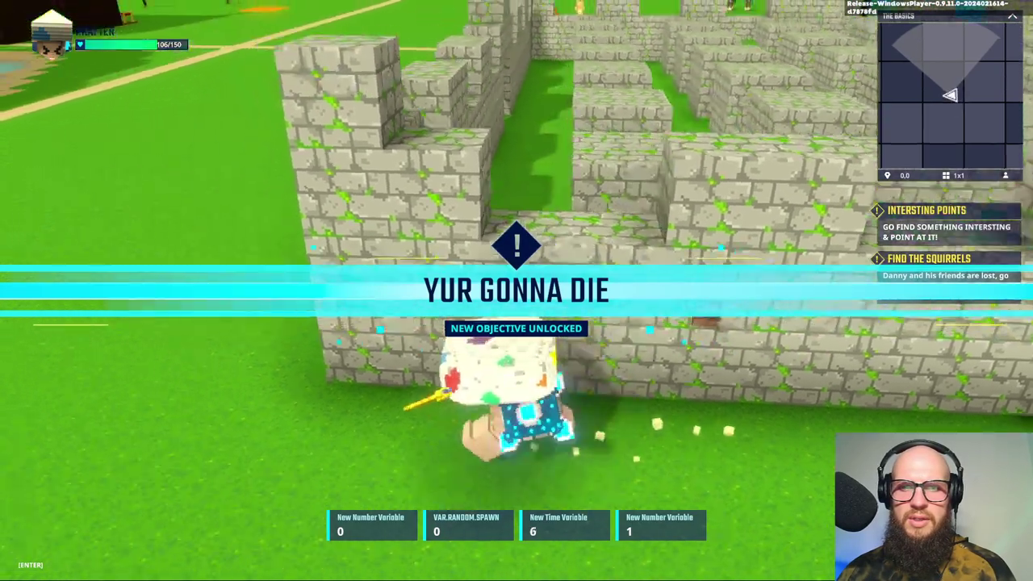
# Run back and forth between the three spawners to test that collecting each medallion adds time and spawns another
pyautogui.press('d')
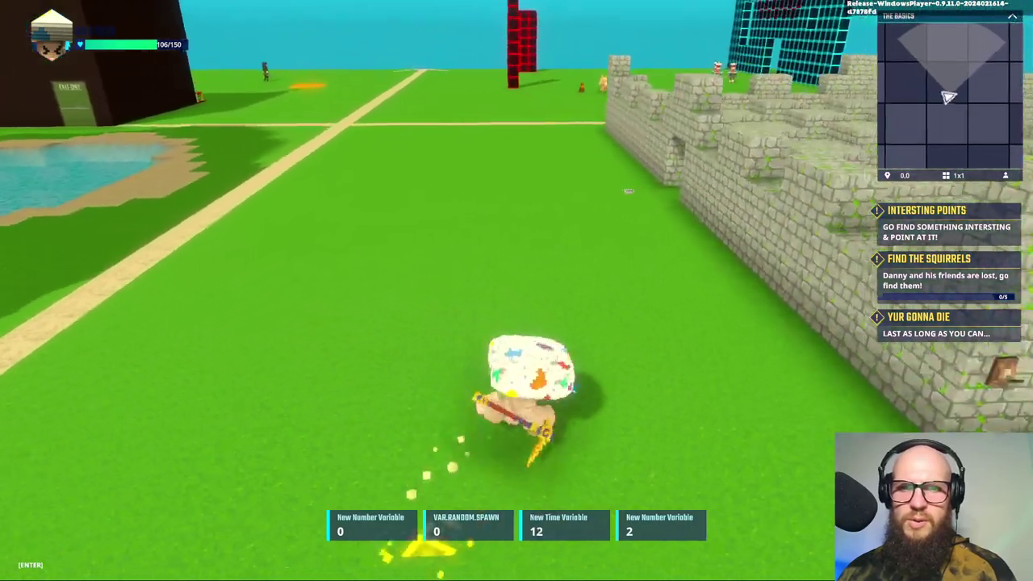
pyautogui.press('a')
pyautogui.press('d')
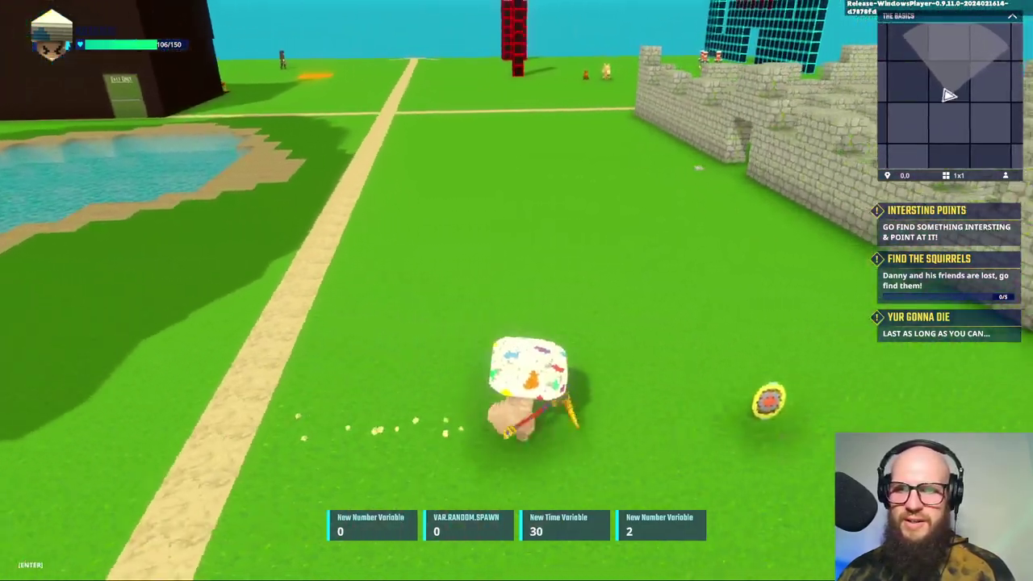
pyautogui.press('a')
pyautogui.press('d')
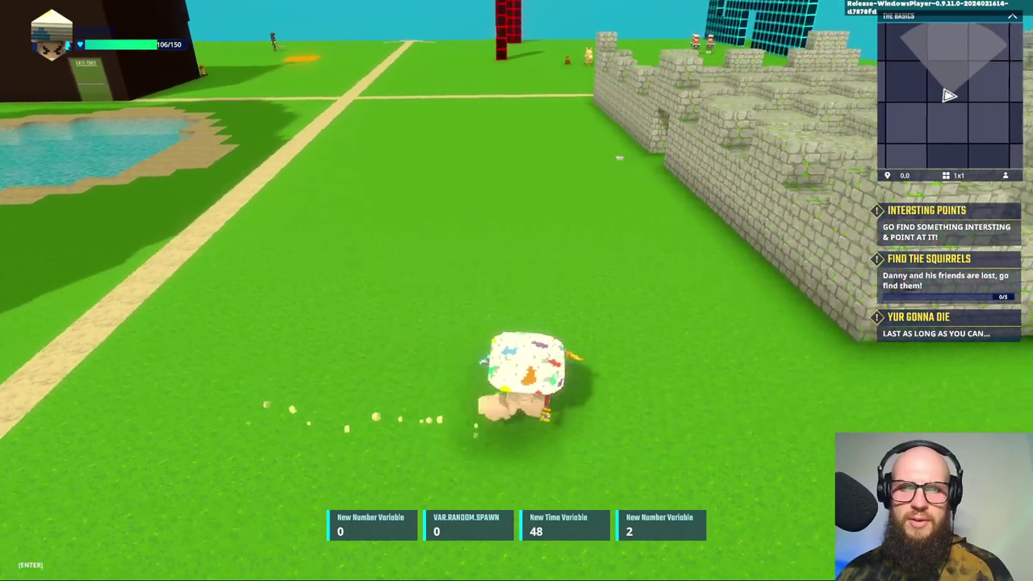
pyautogui.press('a')
pyautogui.press('d')
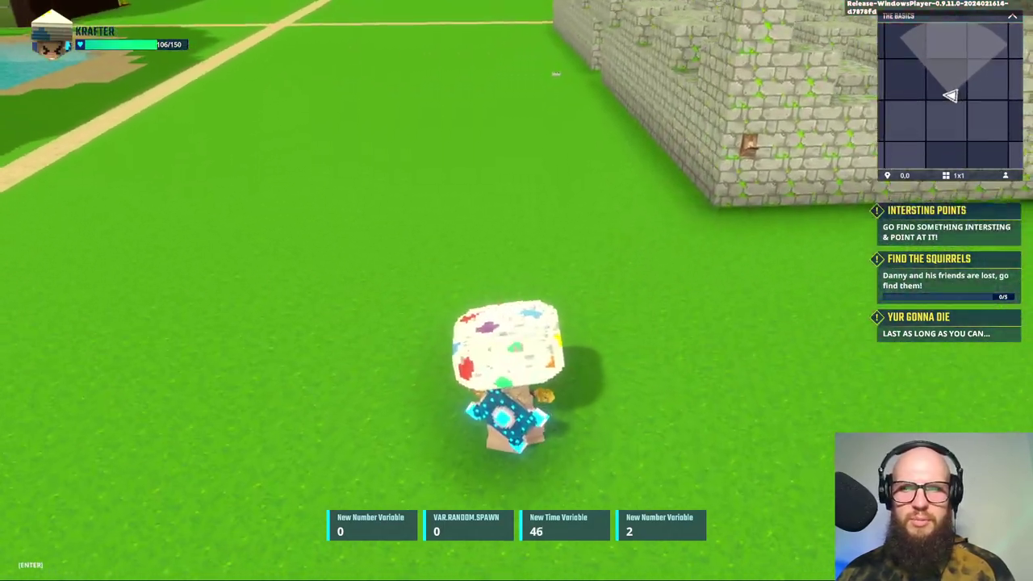
pyautogui.press('a')
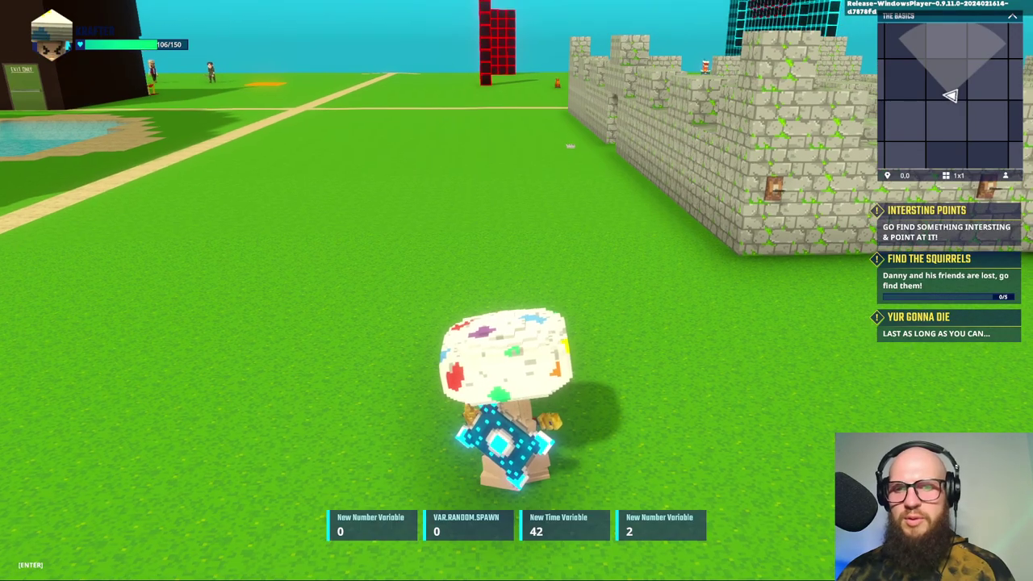
# Look around the spawner area for another medallion while the timer runs, and end the play test
pyautogui.press('d')
pyautogui.press('a')
pyautogui.press('a')
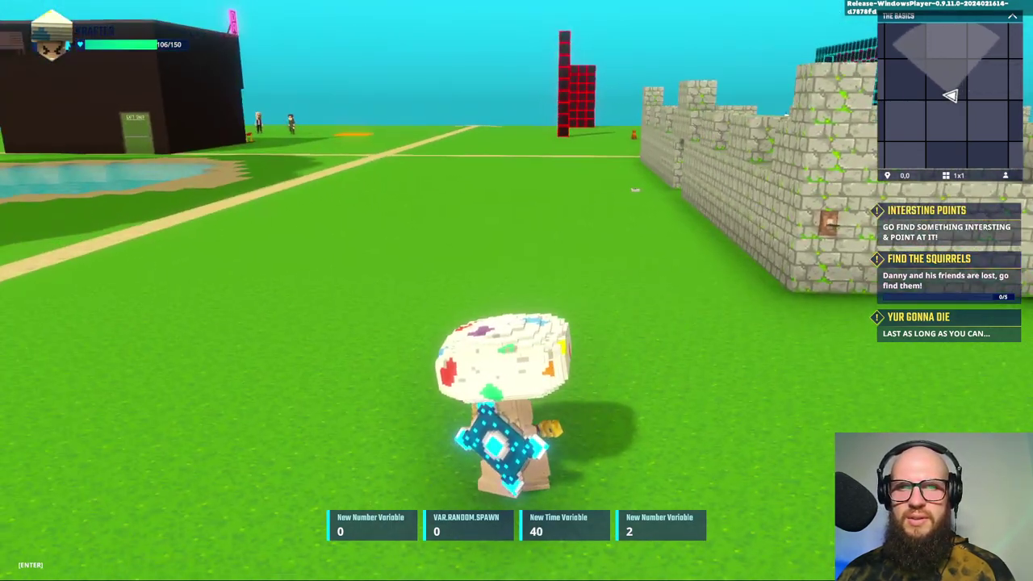
pyautogui.press('d')
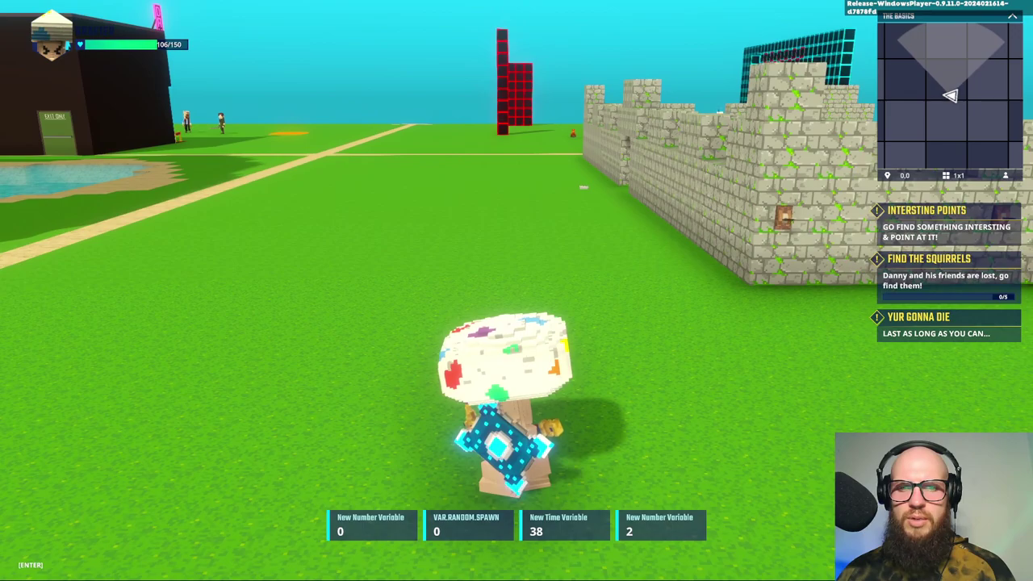
pyautogui.press('a')
pyautogui.press('d')
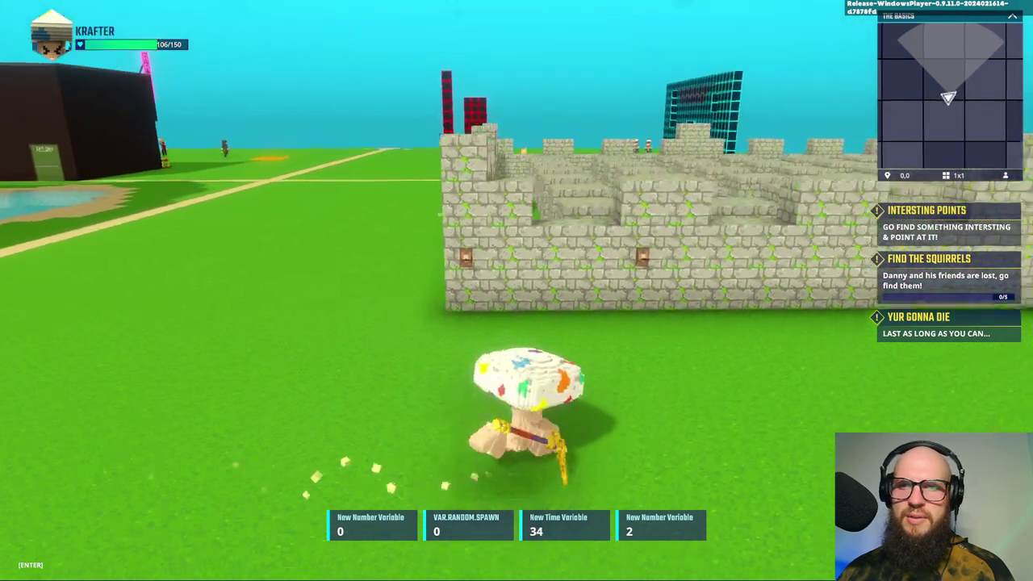
pyautogui.press('Escape')
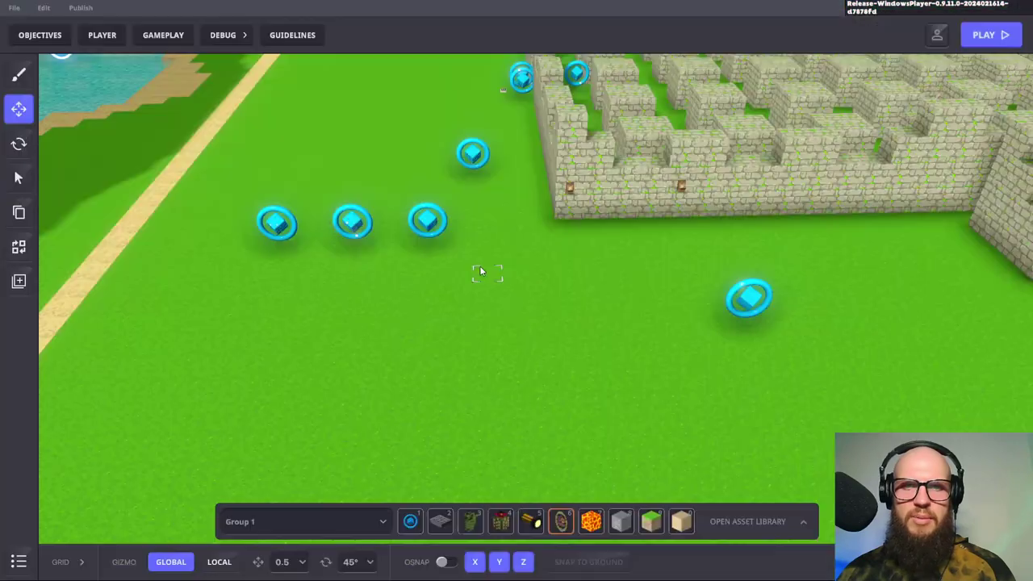
# Spread the two outer medallion spawners apart across the grass, one to X 65.00, Z 7.00 and the other to X 51.92, Z 7.00
pyautogui.click(428, 224)
pyautogui.moveTo(443, 261); pyautogui.dragTo(677, 452)
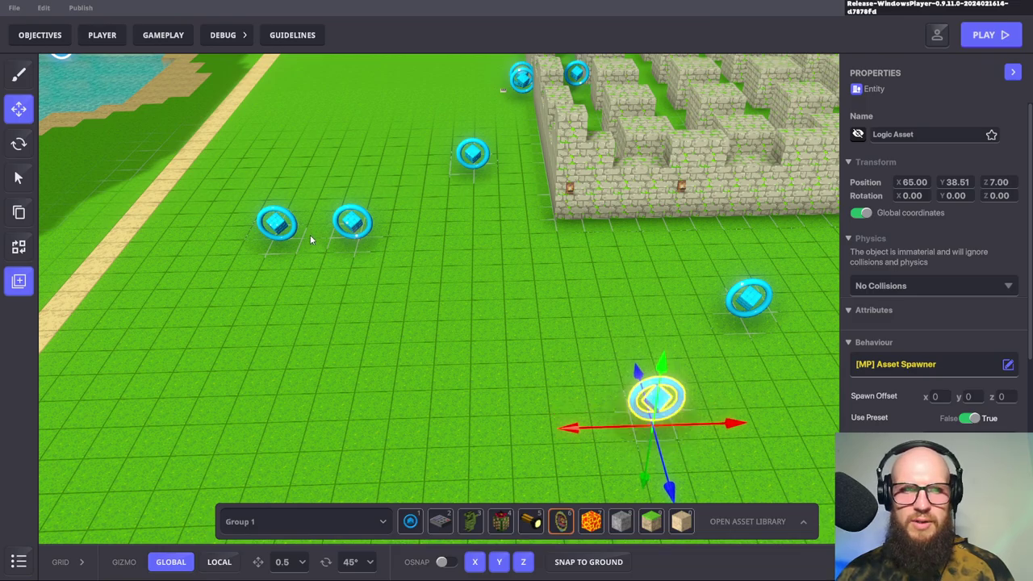
pyautogui.click(278, 234)
pyautogui.moveTo(299, 260); pyautogui.dragTo(137, 465)
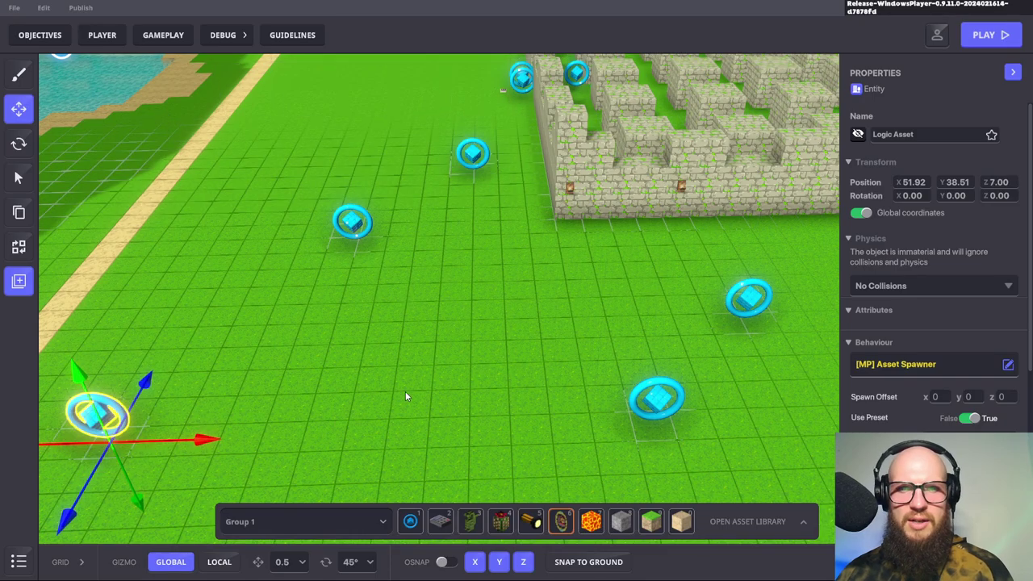
# Start a new play test and run past the maze wall into the area with the widened spawners
pyautogui.press('F5')
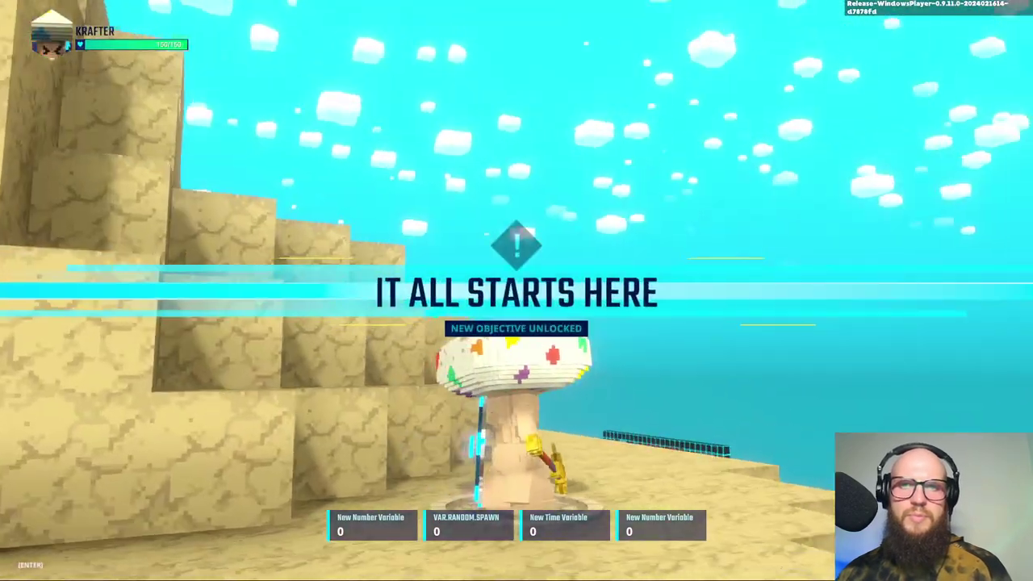
pyautogui.press('w')
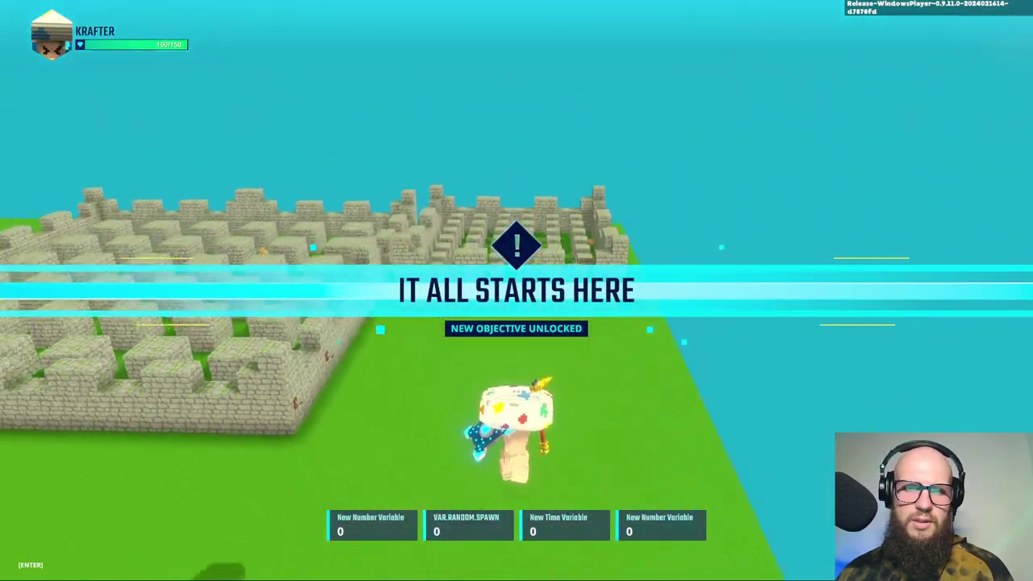
pyautogui.press('w')
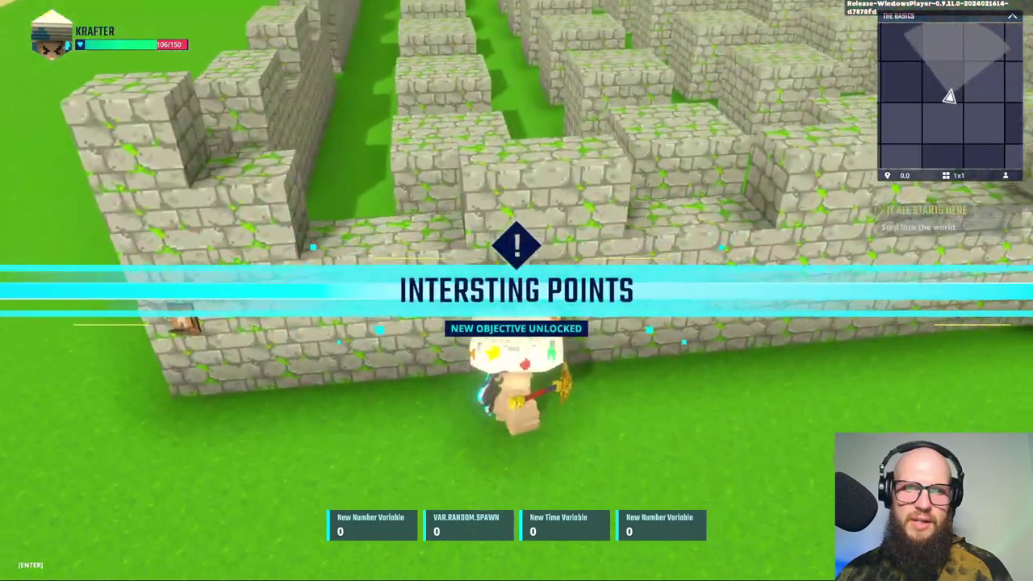
pyautogui.press('w')
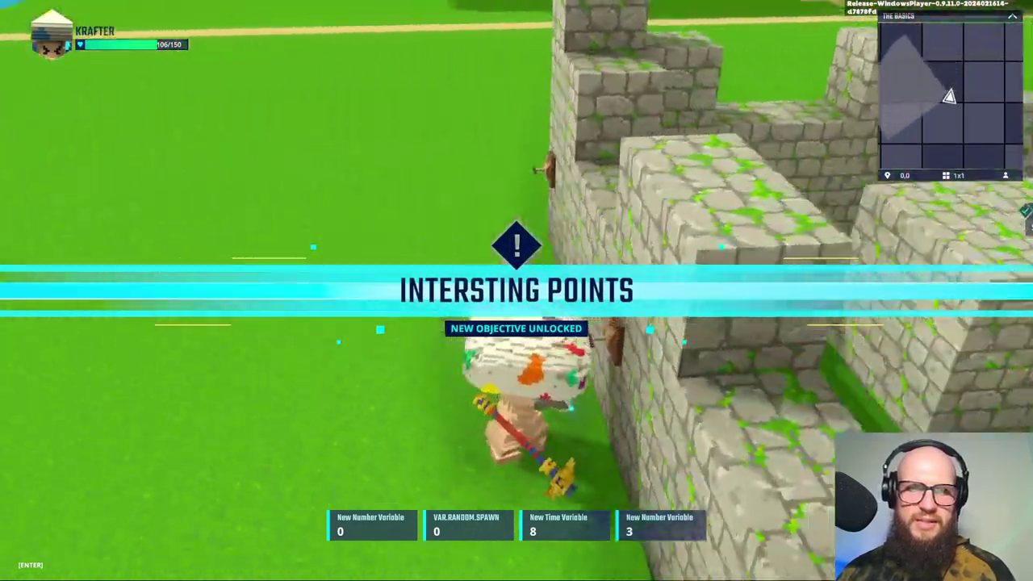
pyautogui.press('w')
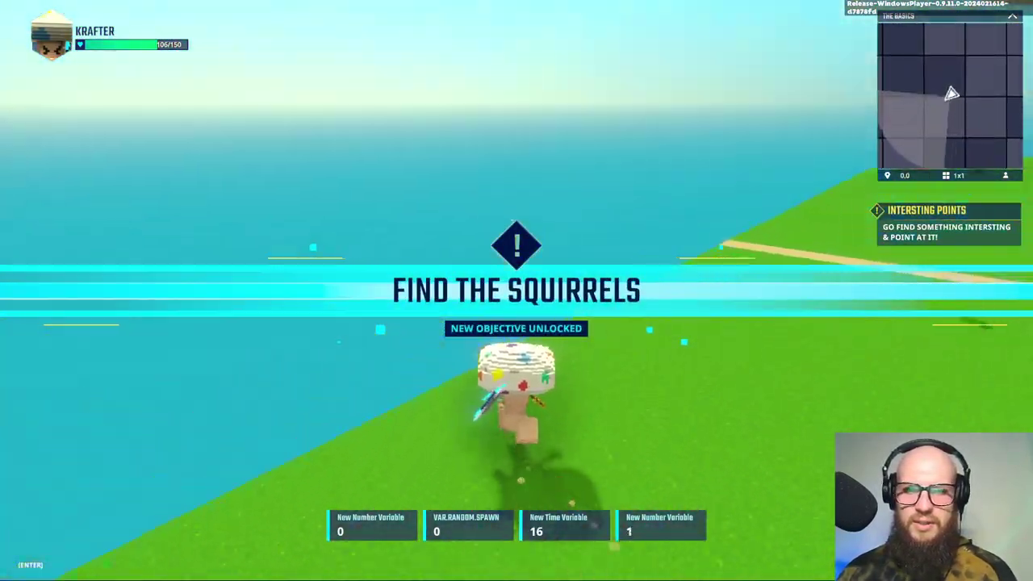
# Run between the widely spaced spawners, collecting each new medallion to check the random respawn and the added time
pyautogui.press('w')
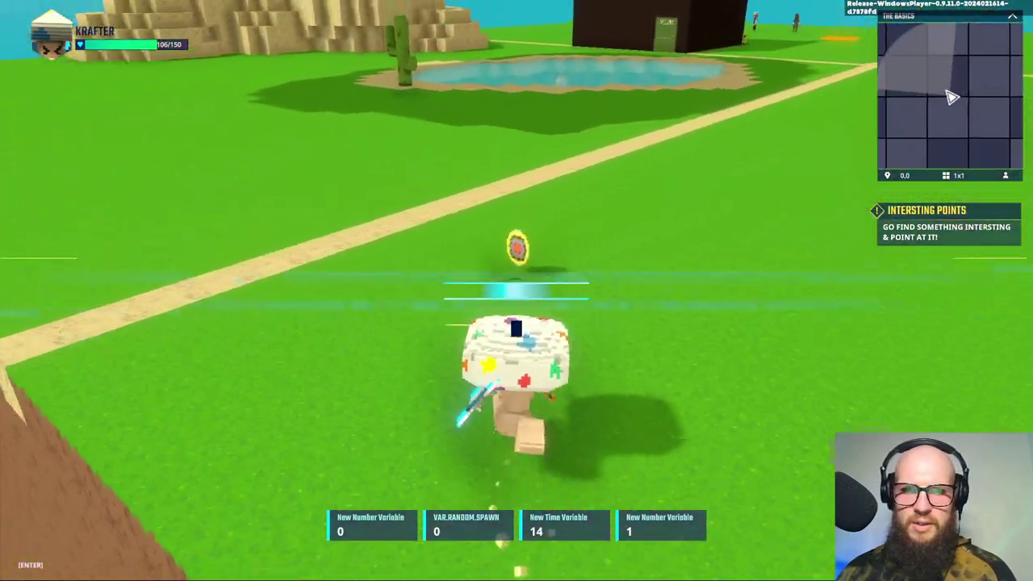
pyautogui.press('w')
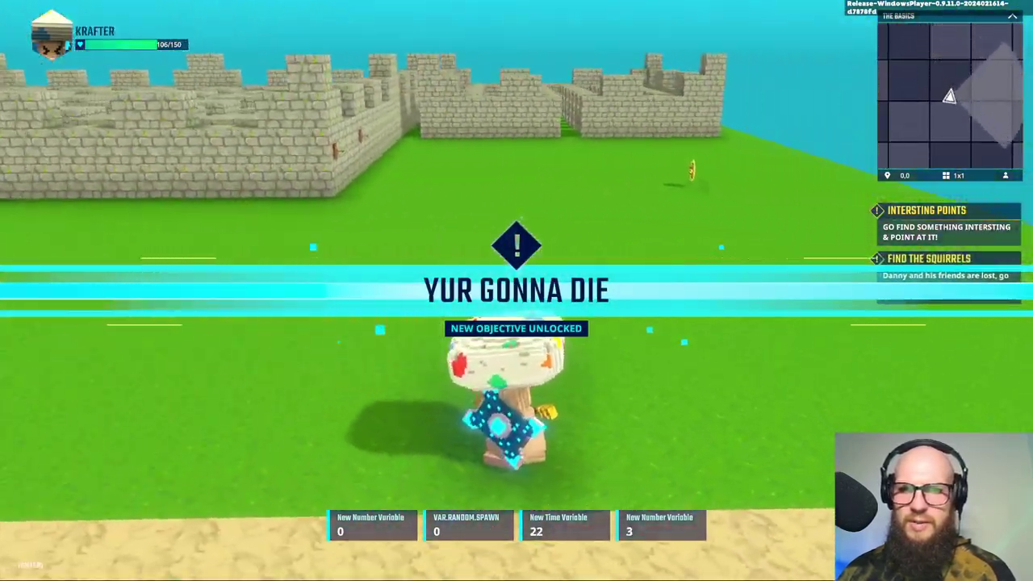
pyautogui.press('Return')
pyautogui.press('w')
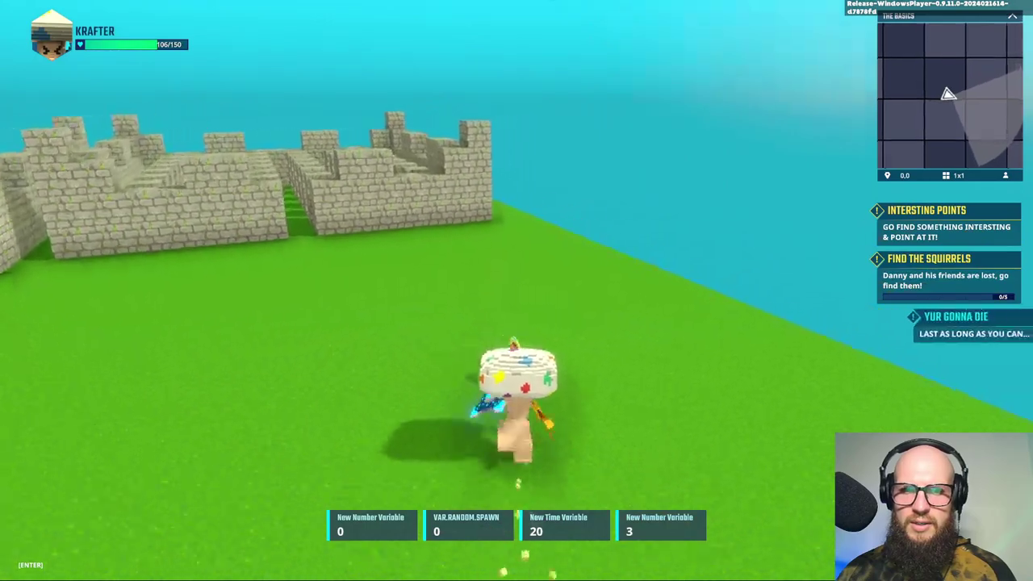
pyautogui.press('w')
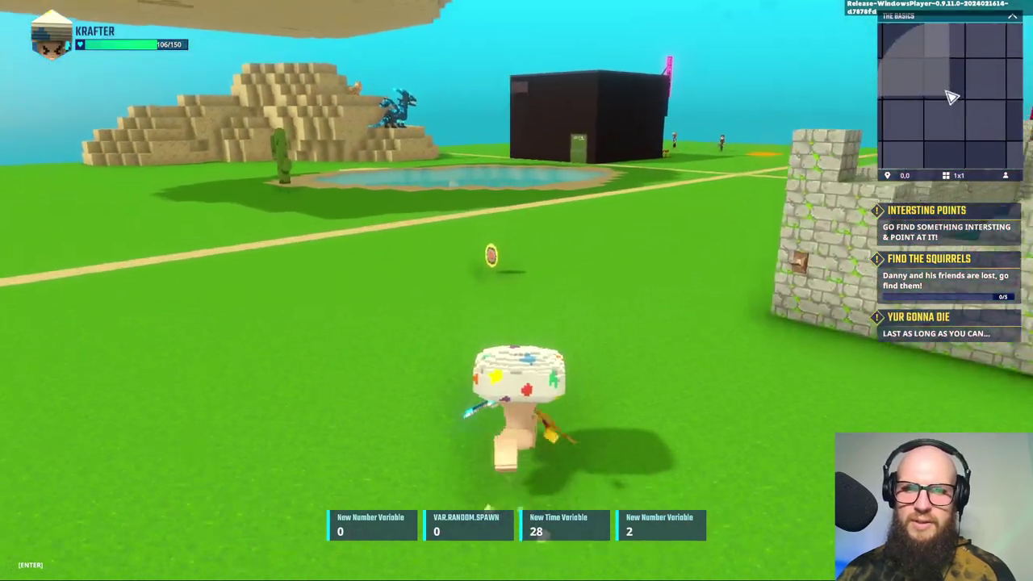
pyautogui.press('w')
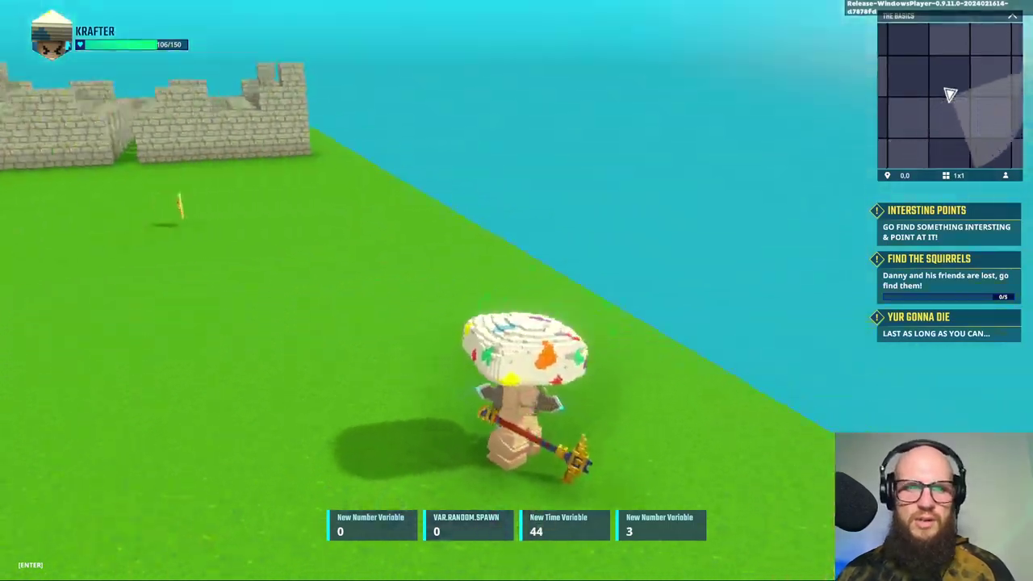
pyautogui.press('w')
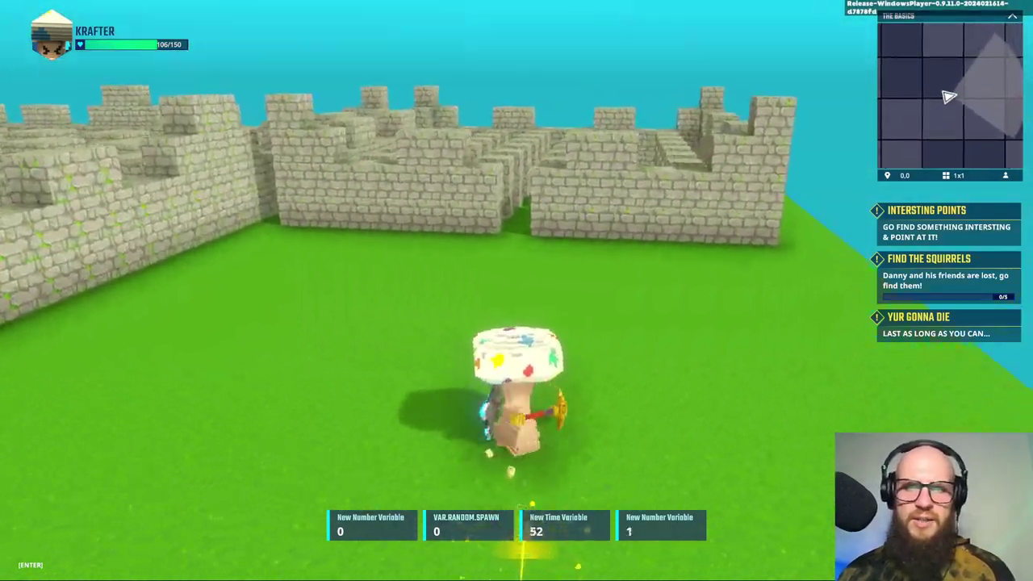
pyautogui.press('w')
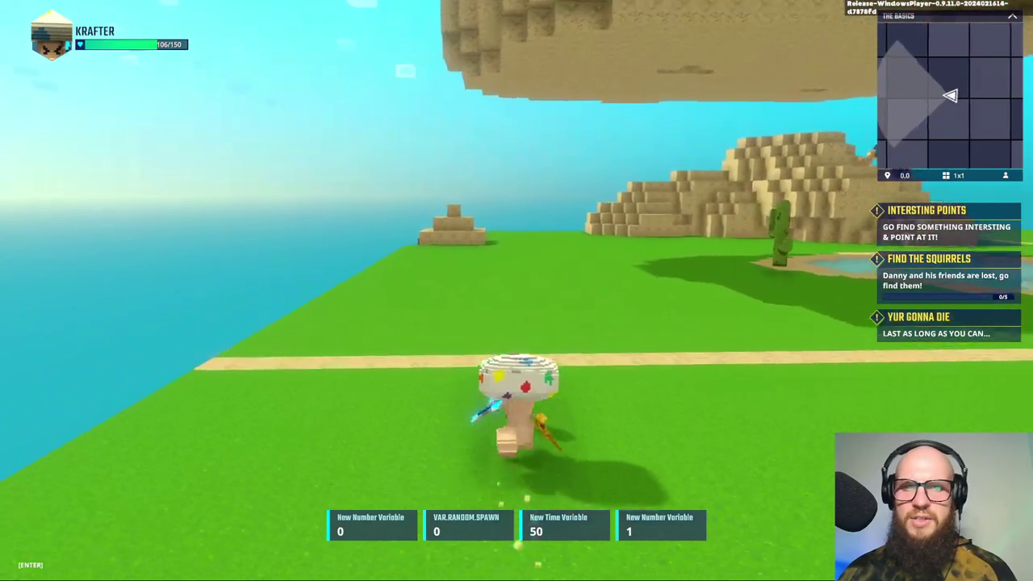
pyautogui.press('w')
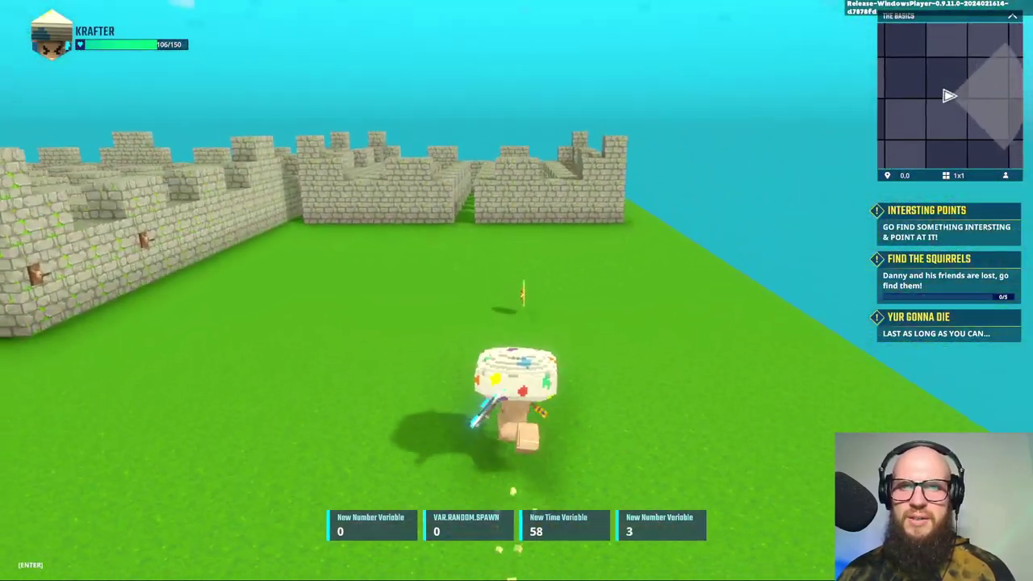
pyautogui.press('w')
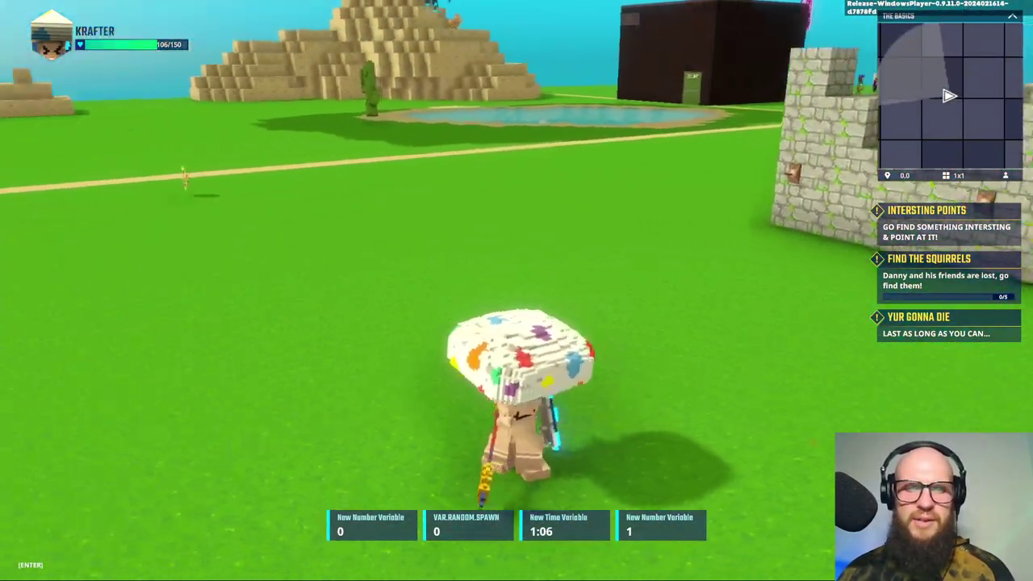
pyautogui.press('w')
pyautogui.press('w')
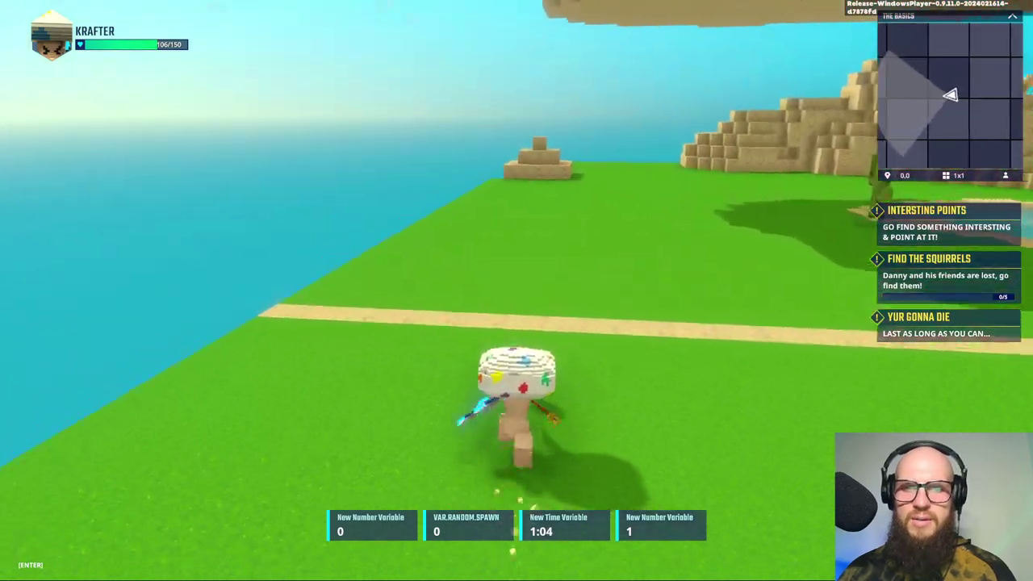
pyautogui.press('w')
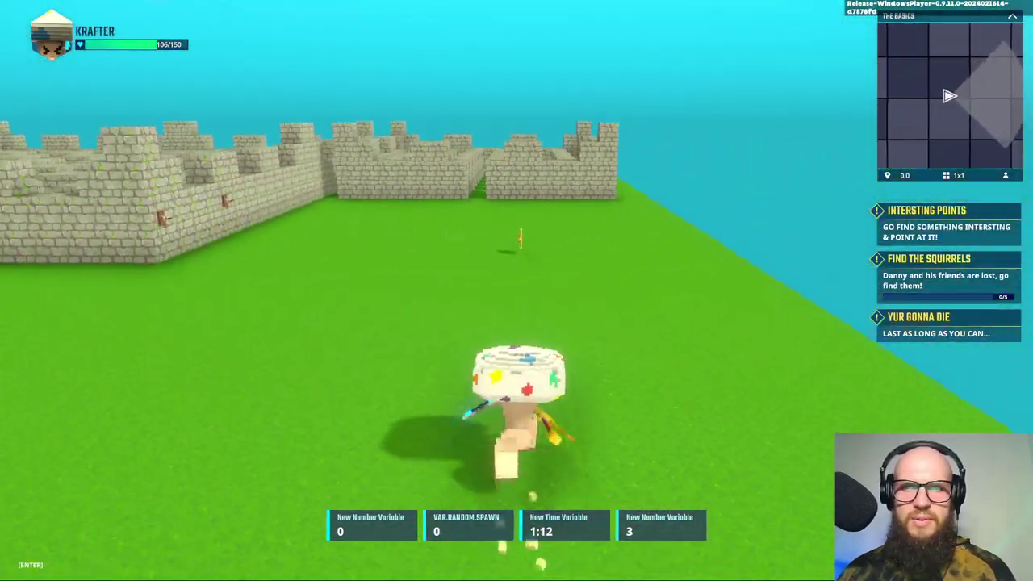
pyautogui.press('w')
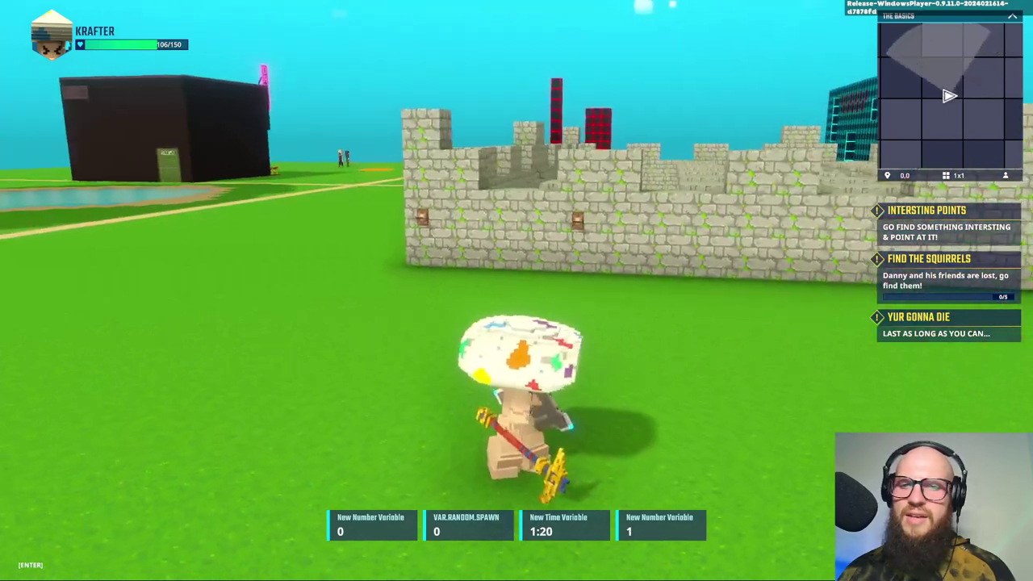
pyautogui.press('w')
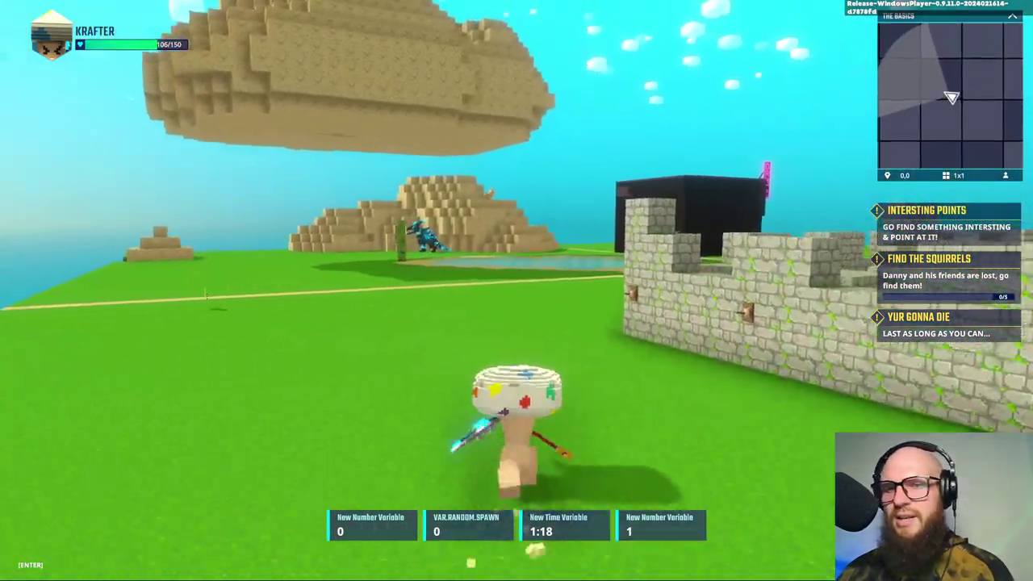
# Run around the grass between the maze walls and the waiting medallion while the survival timer counts down
pyautogui.press('w')
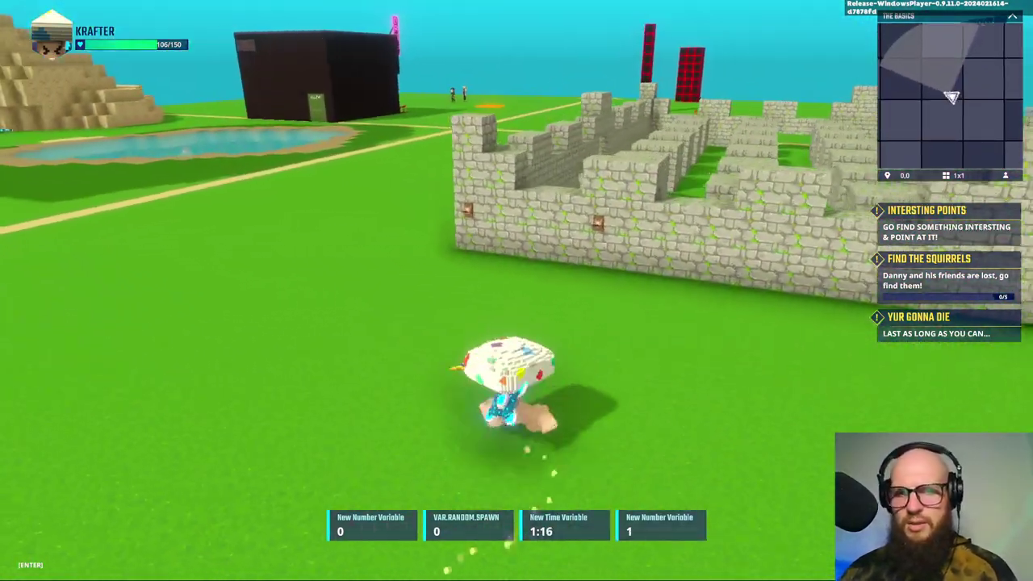
pyautogui.press('w')
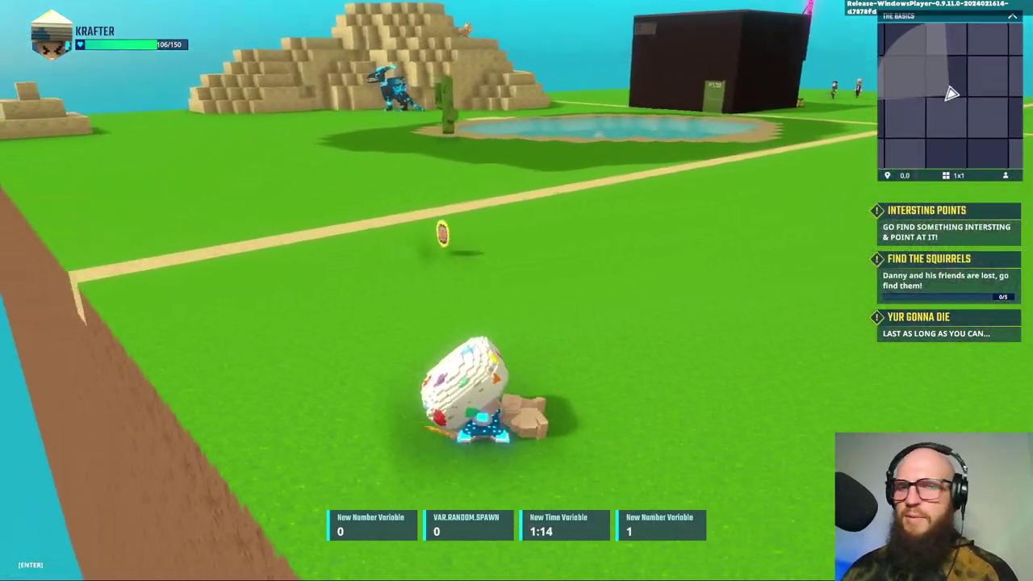
pyautogui.press('w')
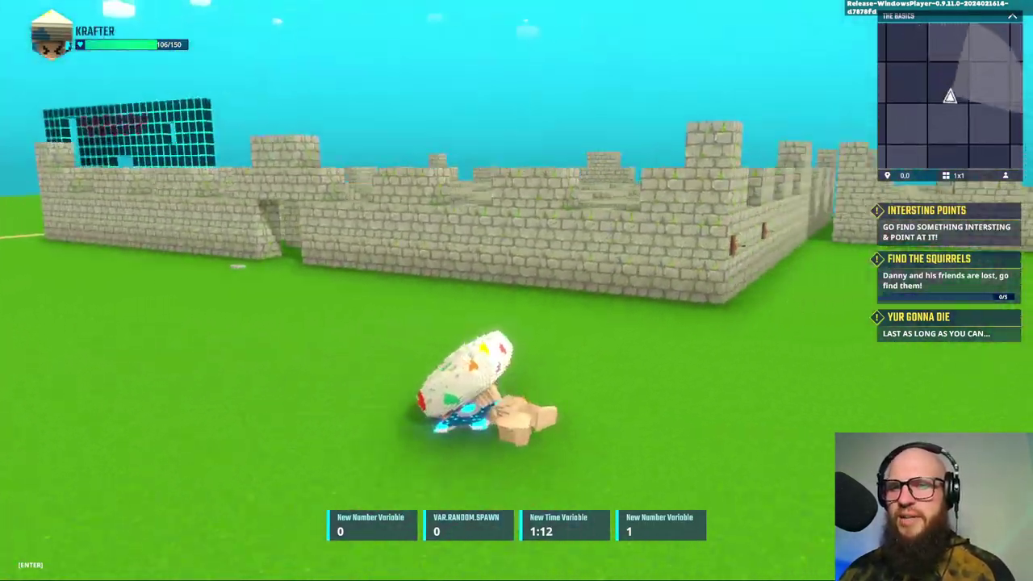
pyautogui.press('w')
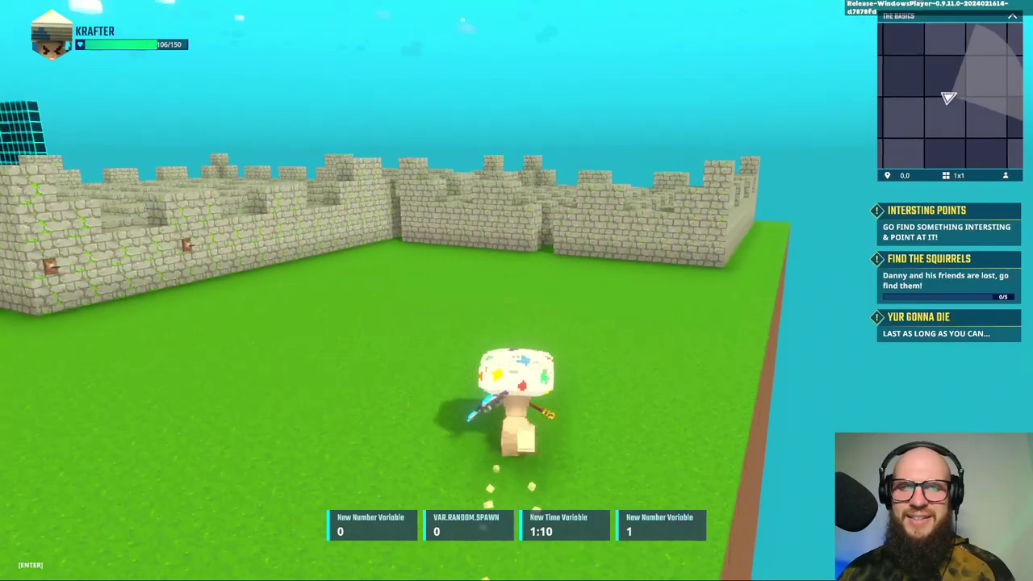
pyautogui.press('w')
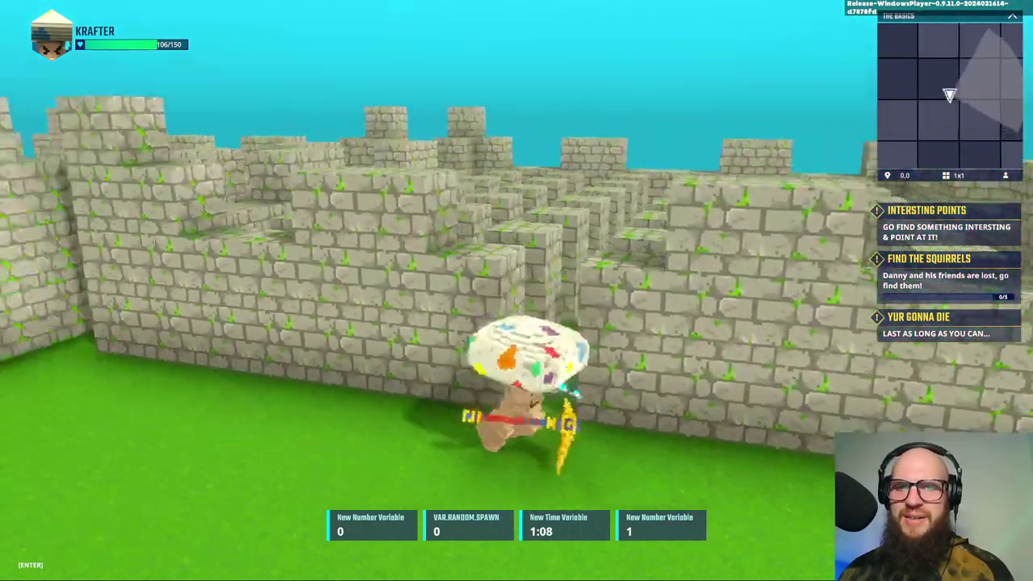
pyautogui.press('w')
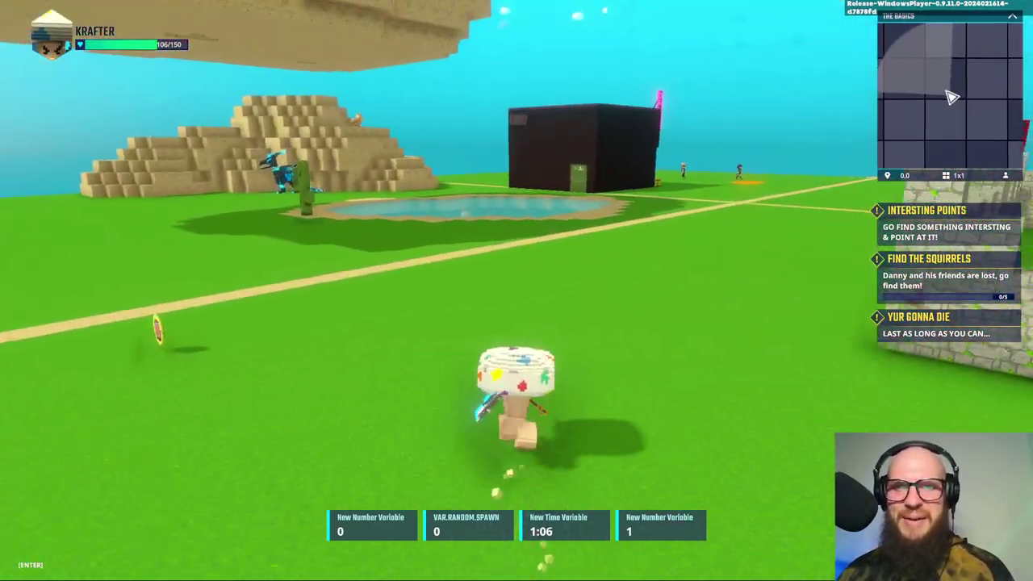
# Stay near the maze without collecting the medallion until the timer runs out, and exit the experience
pyautogui.press('s')
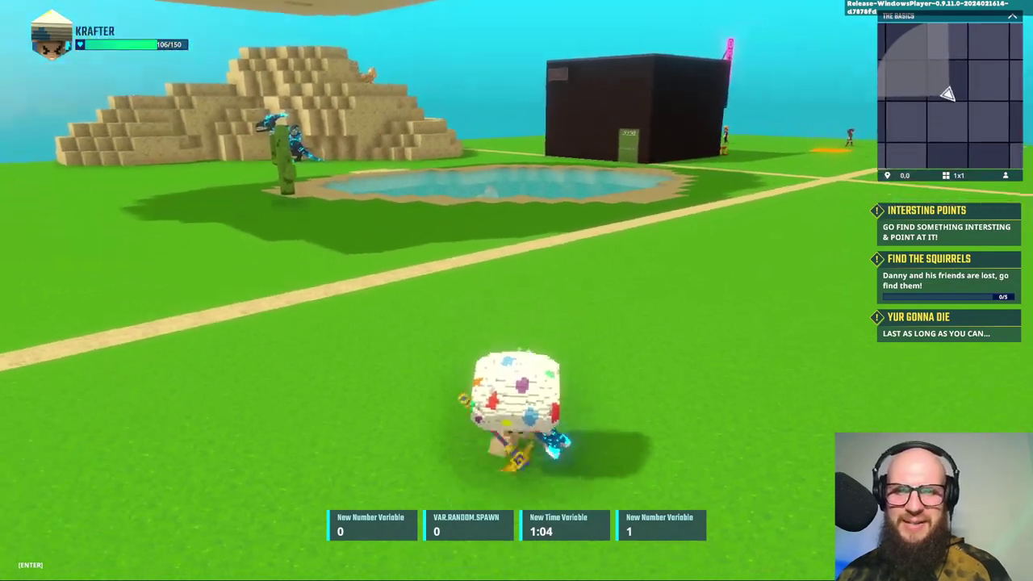
pyautogui.press('w')
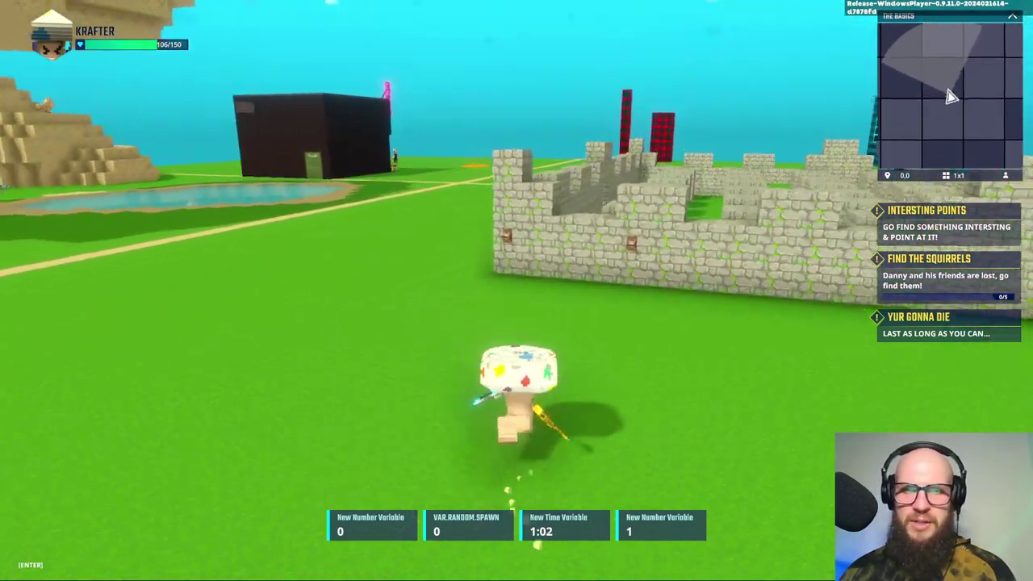
pyautogui.press('s')
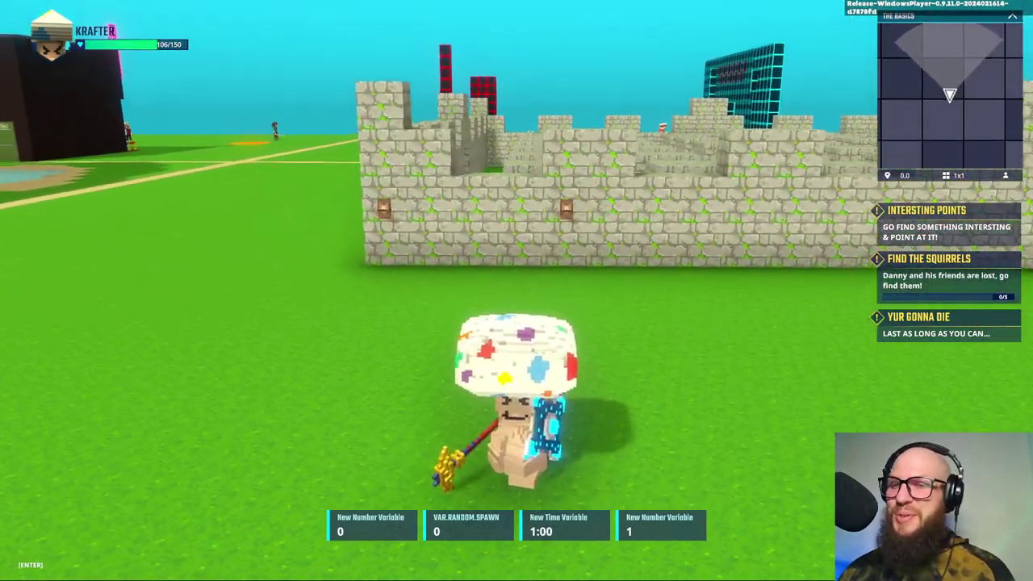
pyautogui.scroll(2, 516, 363)
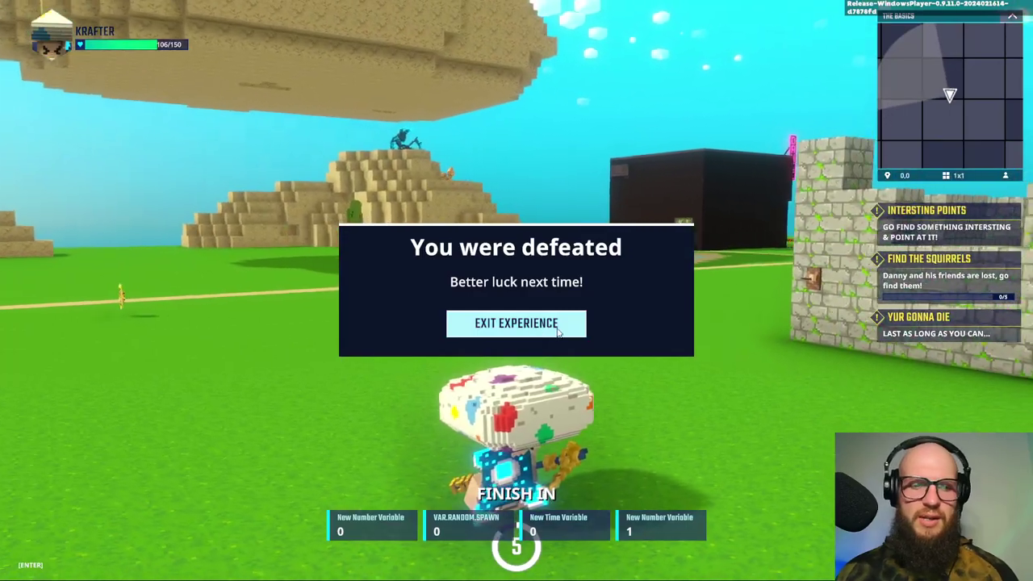
pyautogui.click(558, 331)
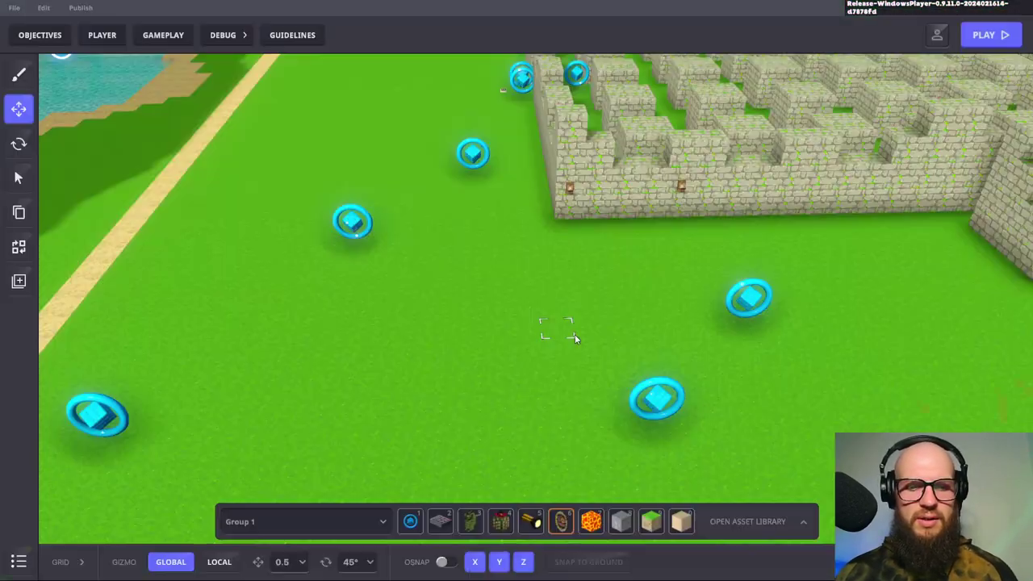
# Find a Logic Asset in the scene hierarchy, view its options for saving to a preset, and close them without saving
pyautogui.click(658, 399)
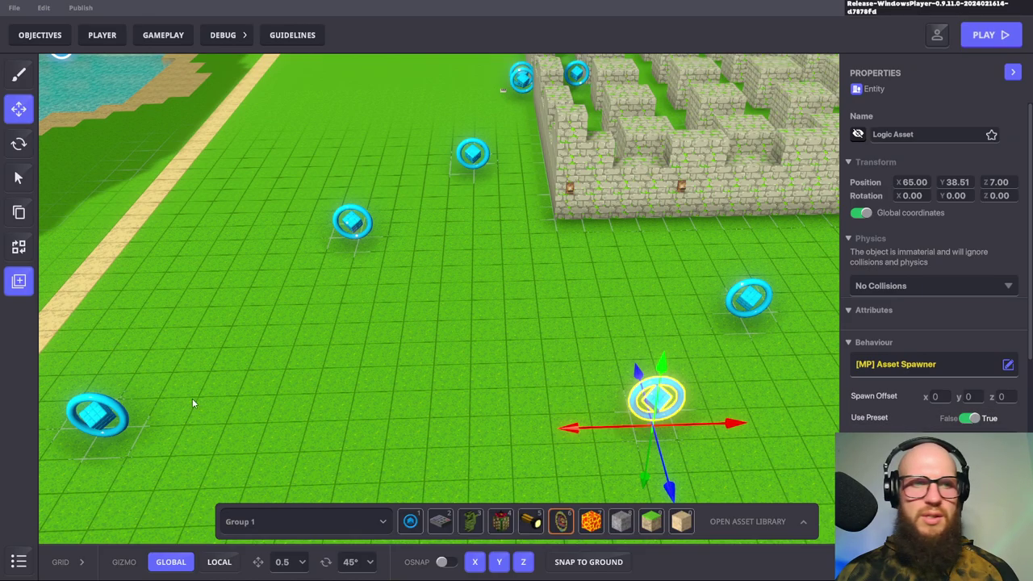
pyautogui.click(18, 556)
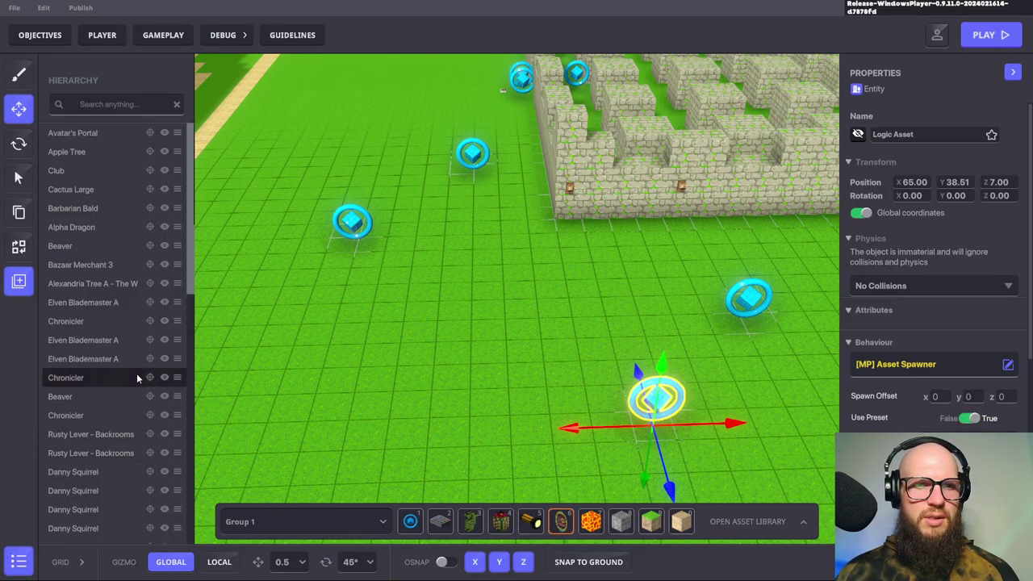
pyautogui.scroll(-5, 136, 373)
pyautogui.scroll(4, 137, 373)
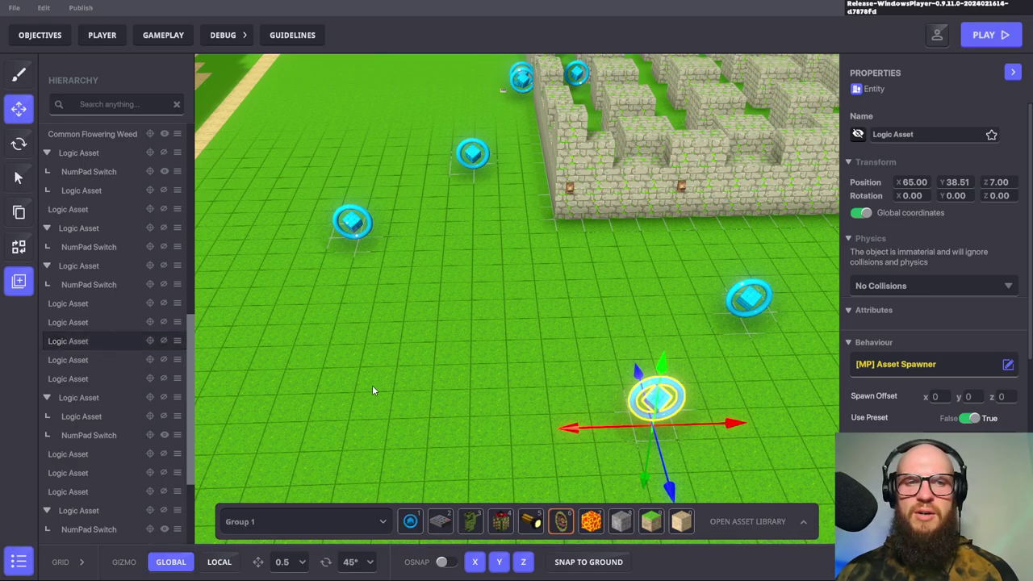
pyautogui.click(179, 340)
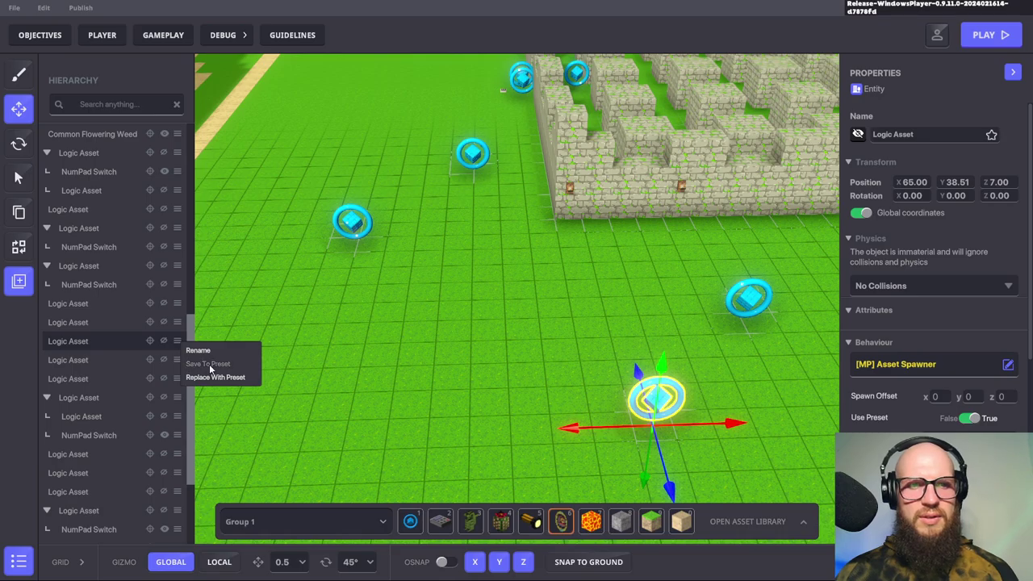
pyautogui.click(209, 364)
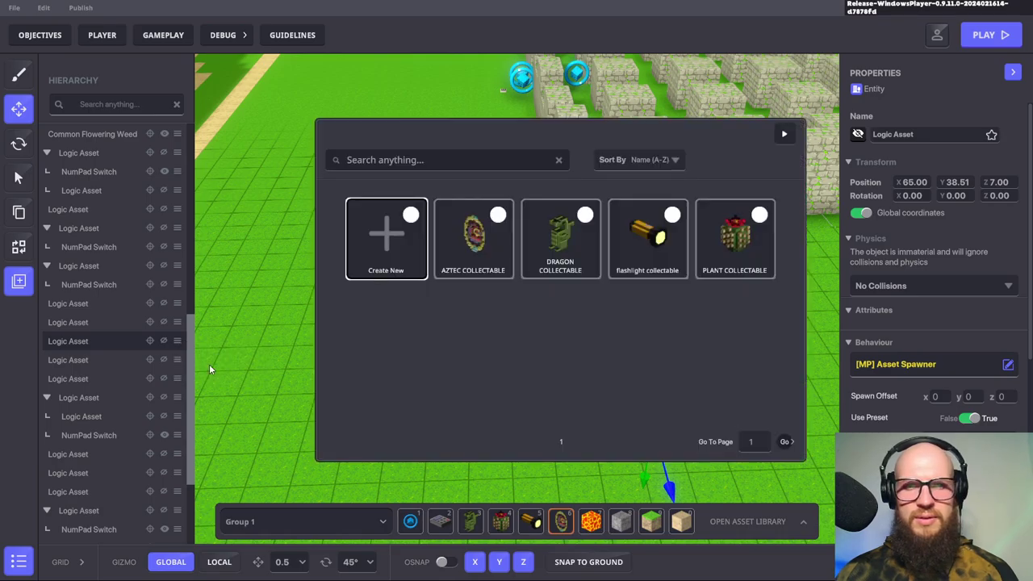
pyautogui.click(785, 134)
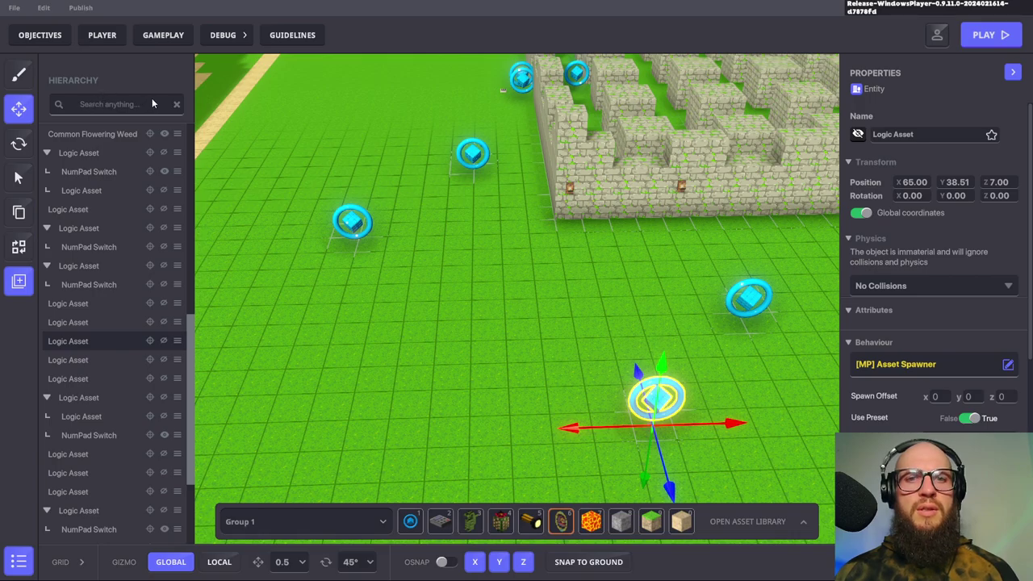
# Deselect the spawner, view the available presets in the game rules, and close the rules and the scene hierarchy
pyautogui.click(507, 369)
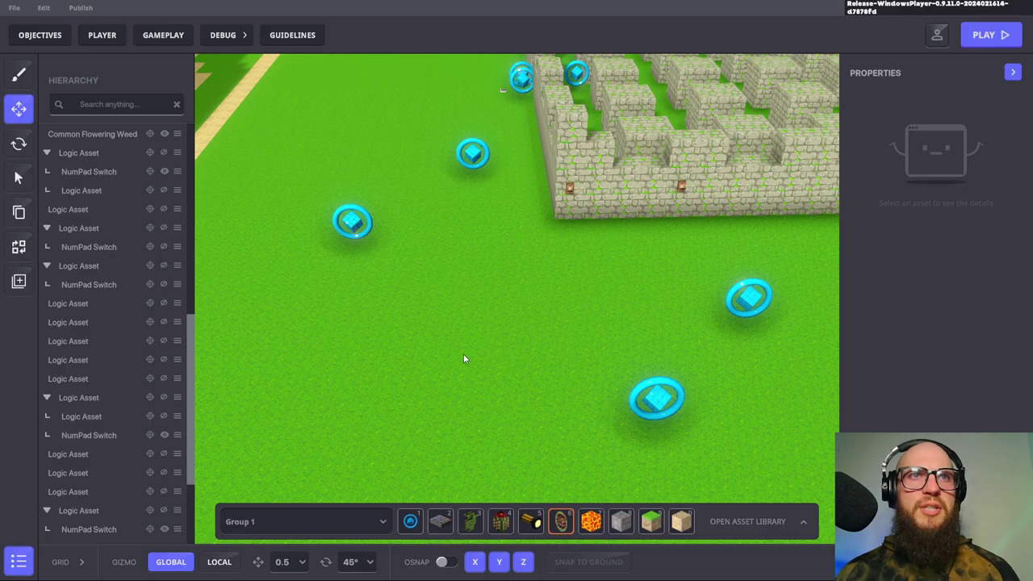
pyautogui.click(170, 38)
pyautogui.click(339, 68)
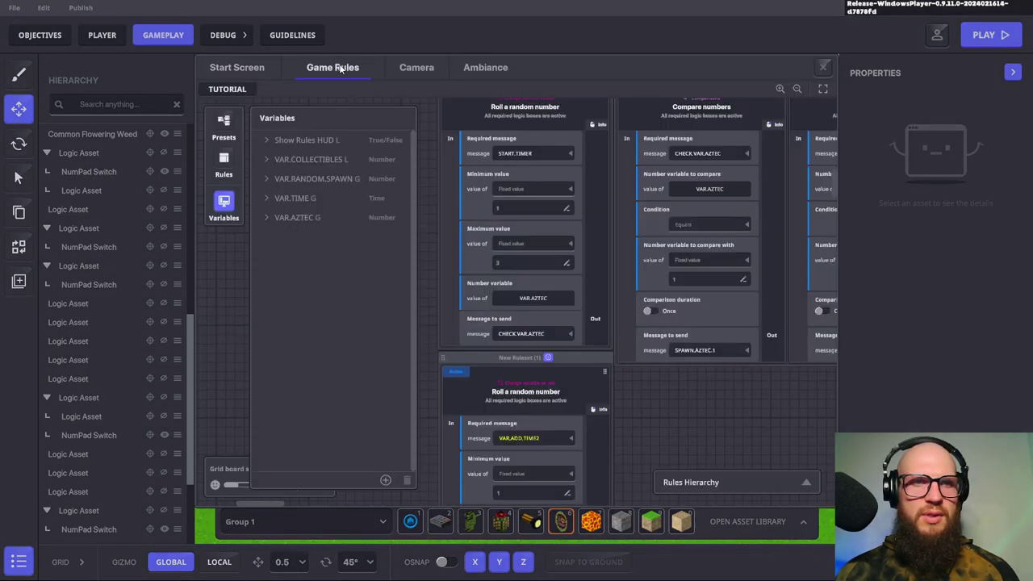
pyautogui.click(224, 123)
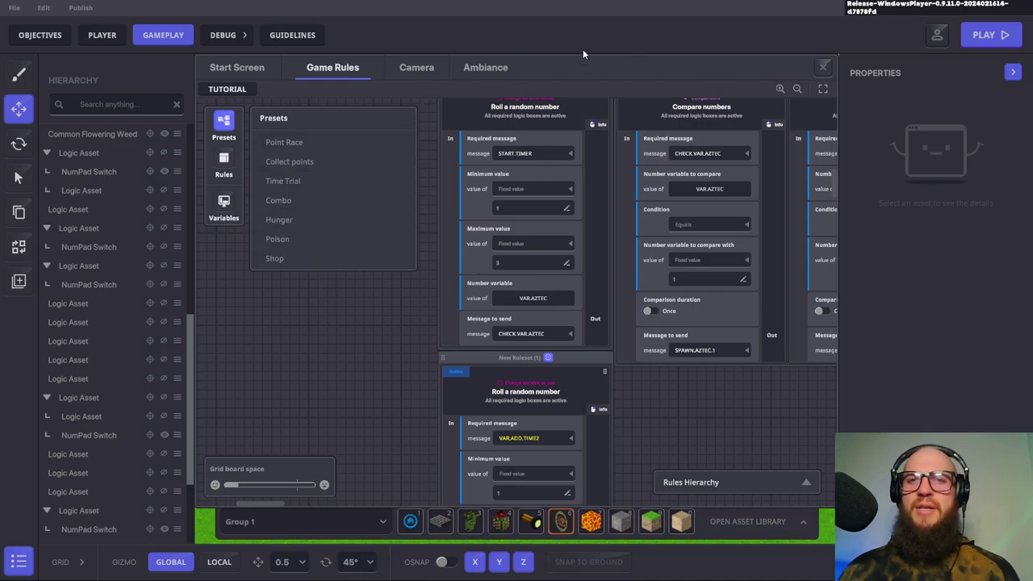
pyautogui.click(825, 68)
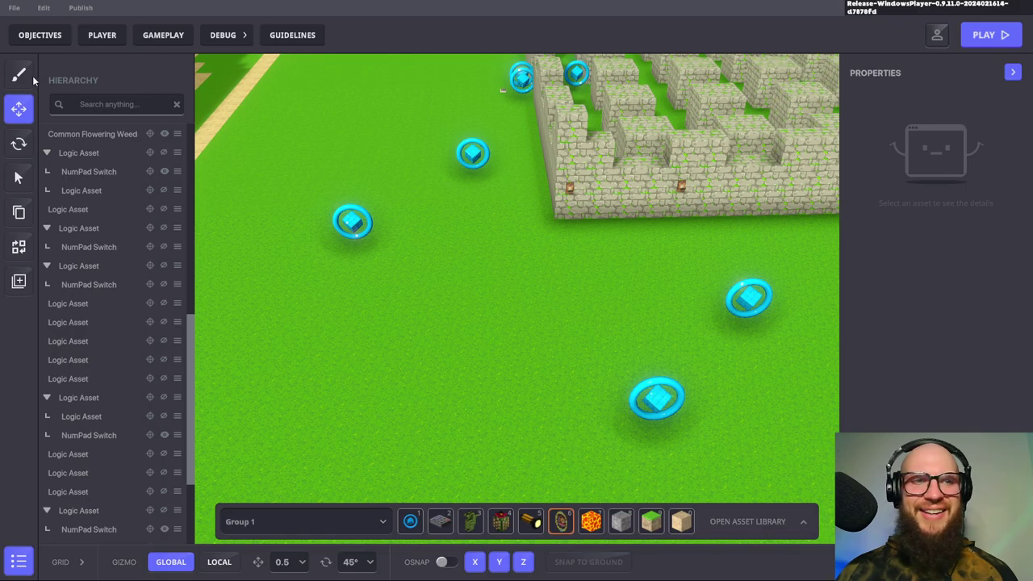
pyautogui.click(18, 561)
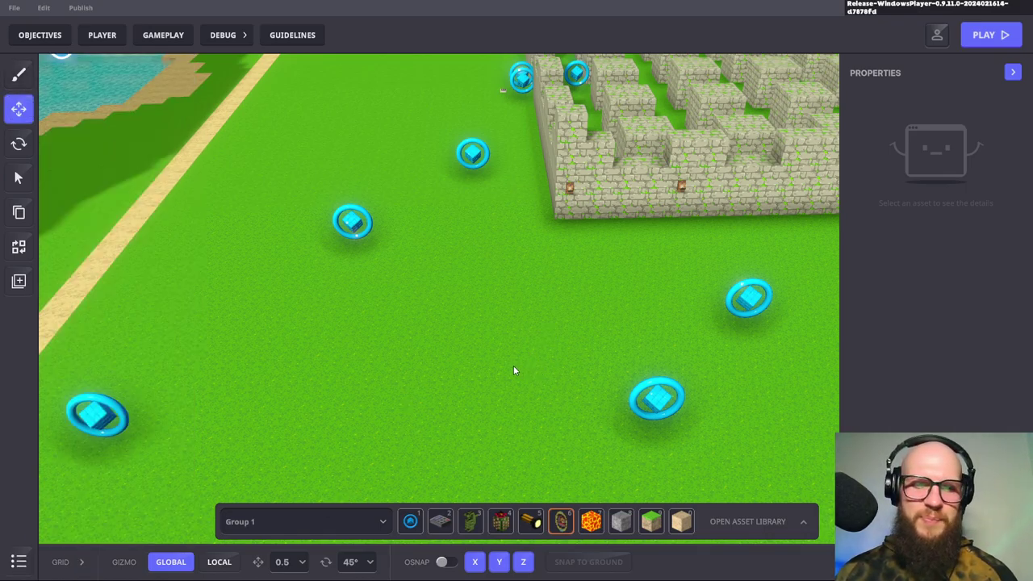
pyautogui.moveTo(530, 369); pyautogui.dragTo(491, 339, button='right')
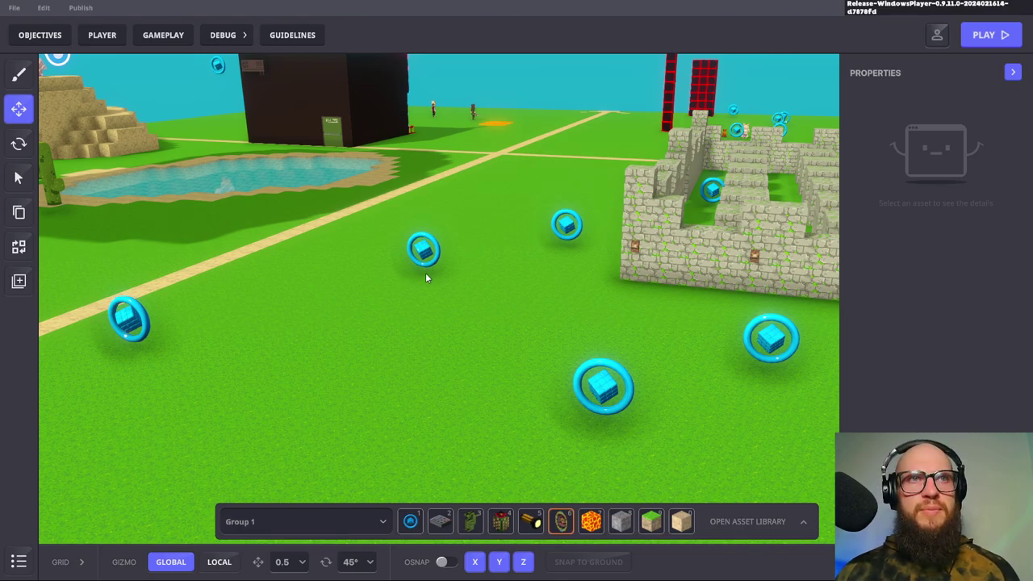
pyautogui.moveTo(391, 304); pyautogui.dragTo(421, 314, button='right')
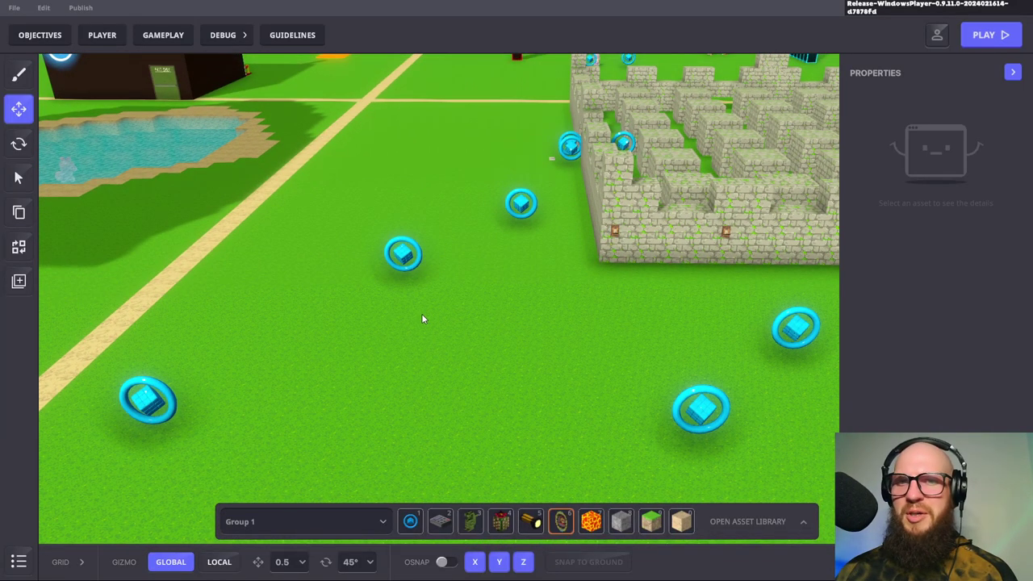
pyautogui.scroll(-5, 422, 314)
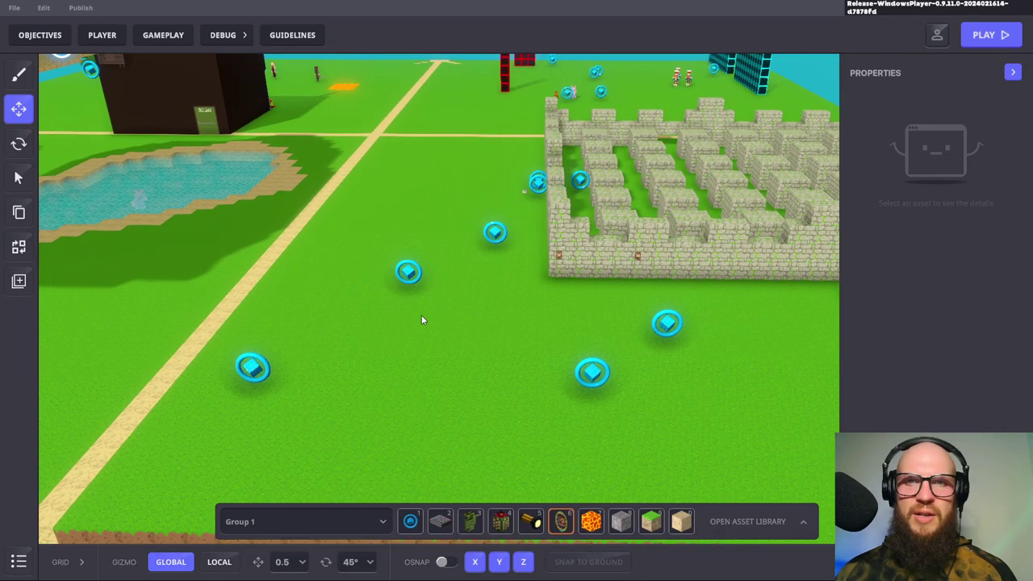
pyautogui.moveTo(422, 315)
pyautogui.mouseDown(button='right')
pyautogui.moveTo(471, 320)
pyautogui.moveTo(422, 311)
pyautogui.mouseUp(button='right')
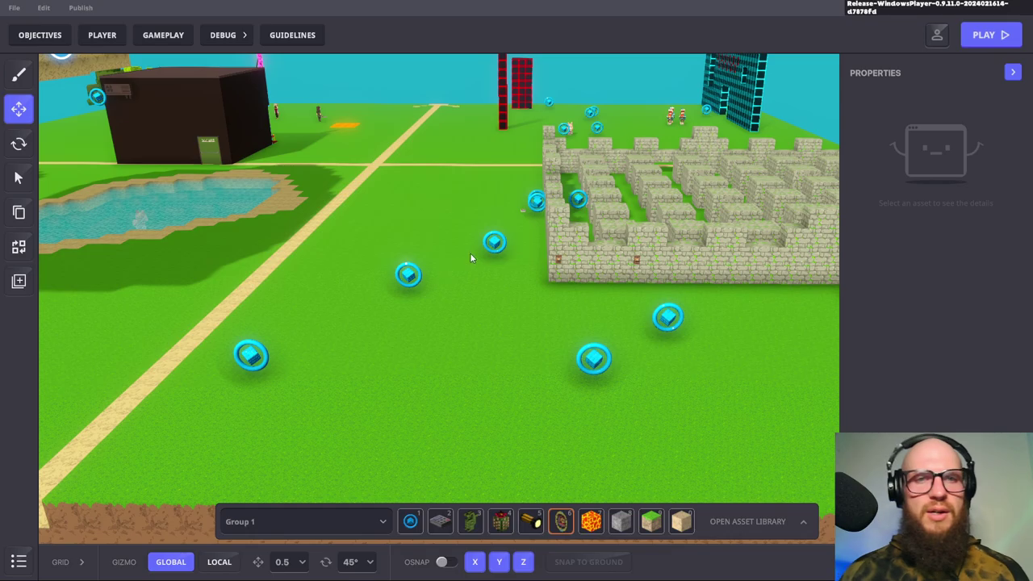
pyautogui.moveTo(496, 373)
pyautogui.mouseDown(button='middle')
pyautogui.moveTo(377, 348)
pyautogui.moveTo(501, 344)
pyautogui.moveTo(494, 359)
pyautogui.mouseUp(button='middle')
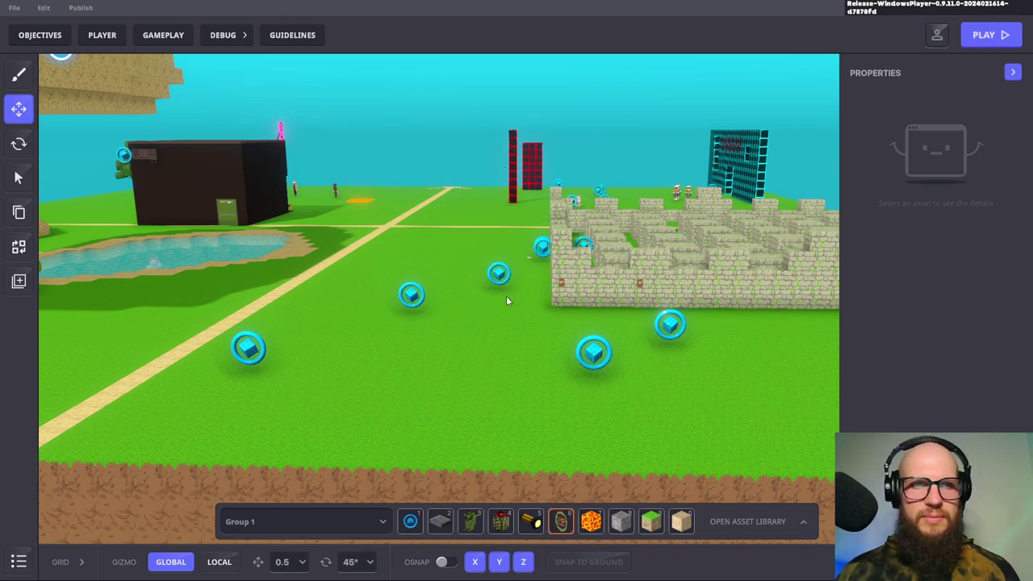
# Switch to Chrome, leave the Study Hall post image, and open the pinned weekly schedule image on the X profile
pyautogui.press('super+Tab')
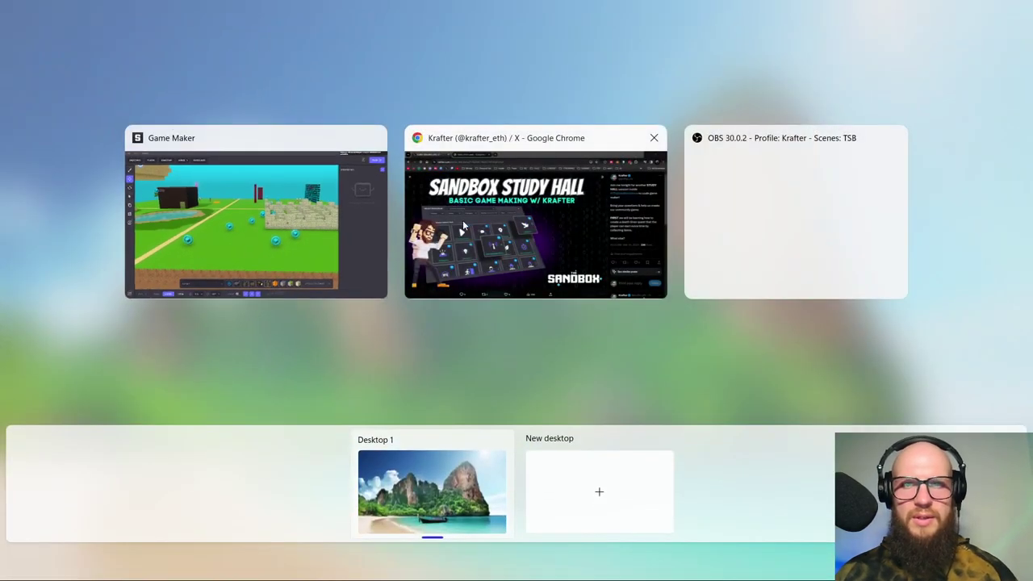
pyautogui.click(539, 219)
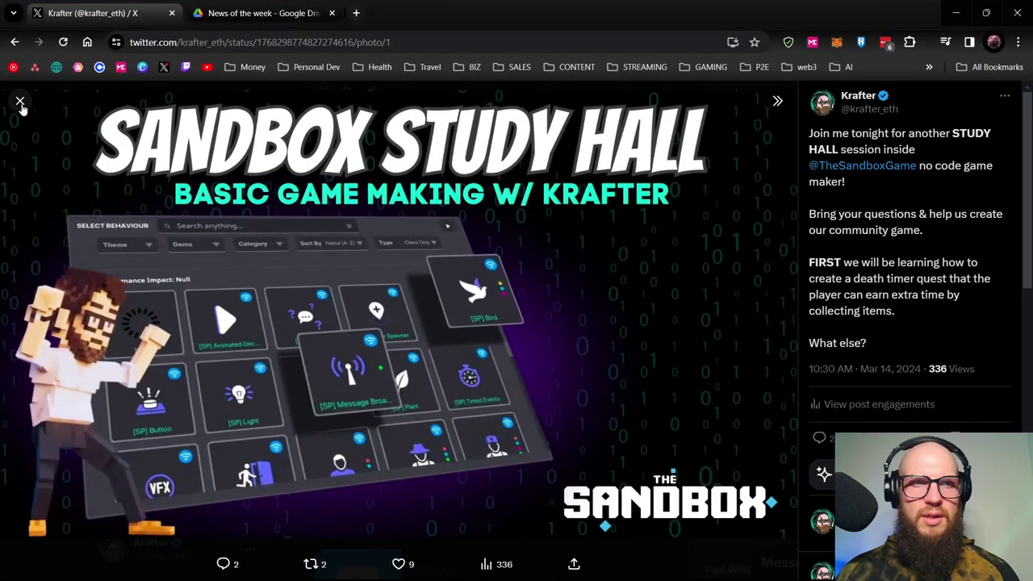
pyautogui.click(19, 99)
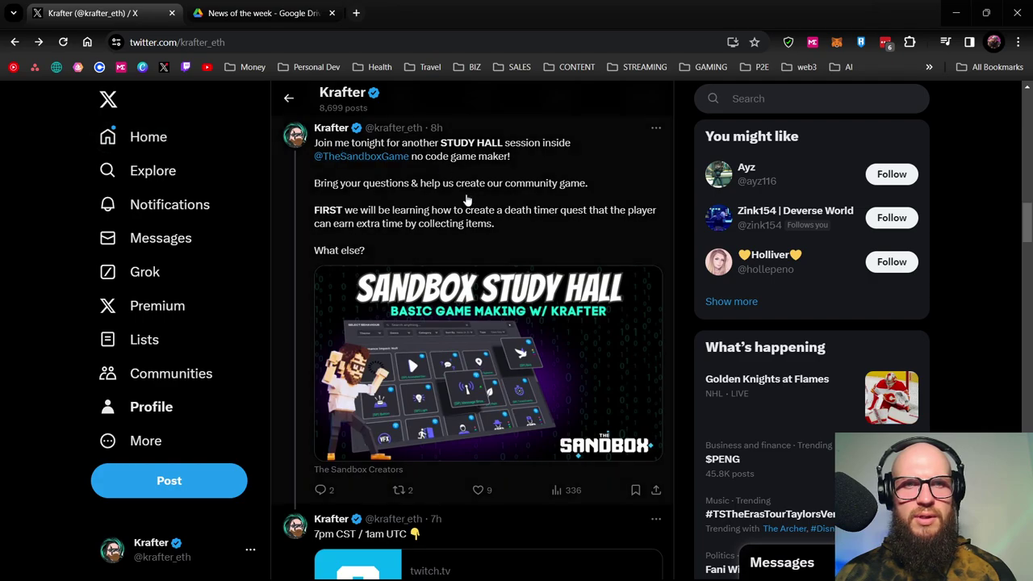
pyautogui.scroll(5, 485, 218)
pyautogui.scroll(10, 495, 235)
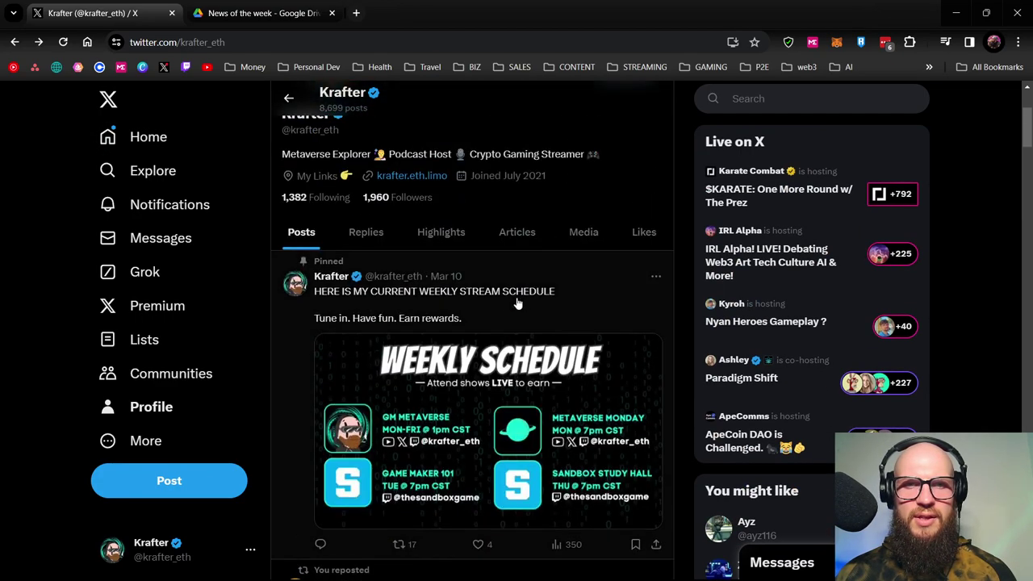
pyautogui.click(532, 410)
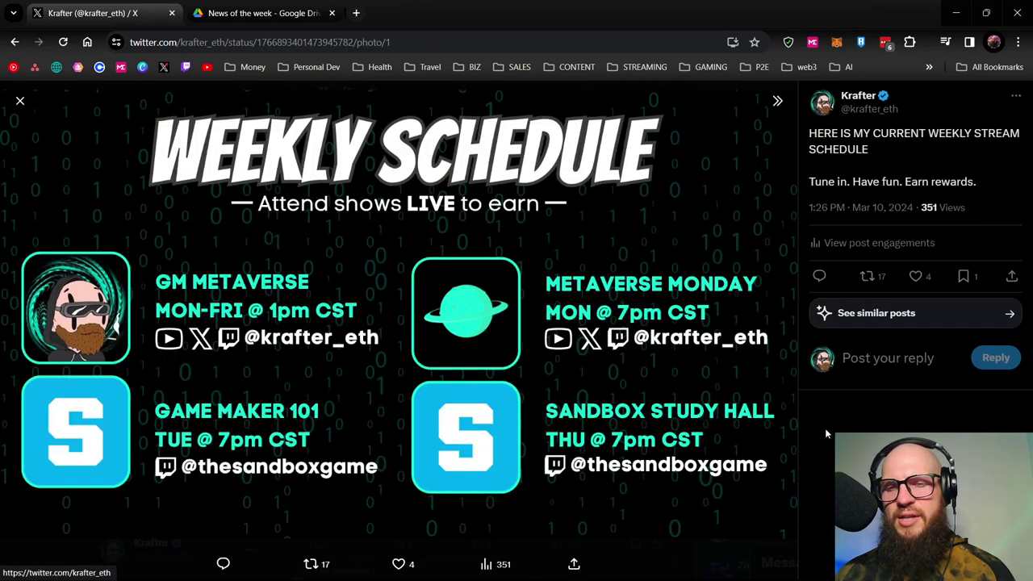